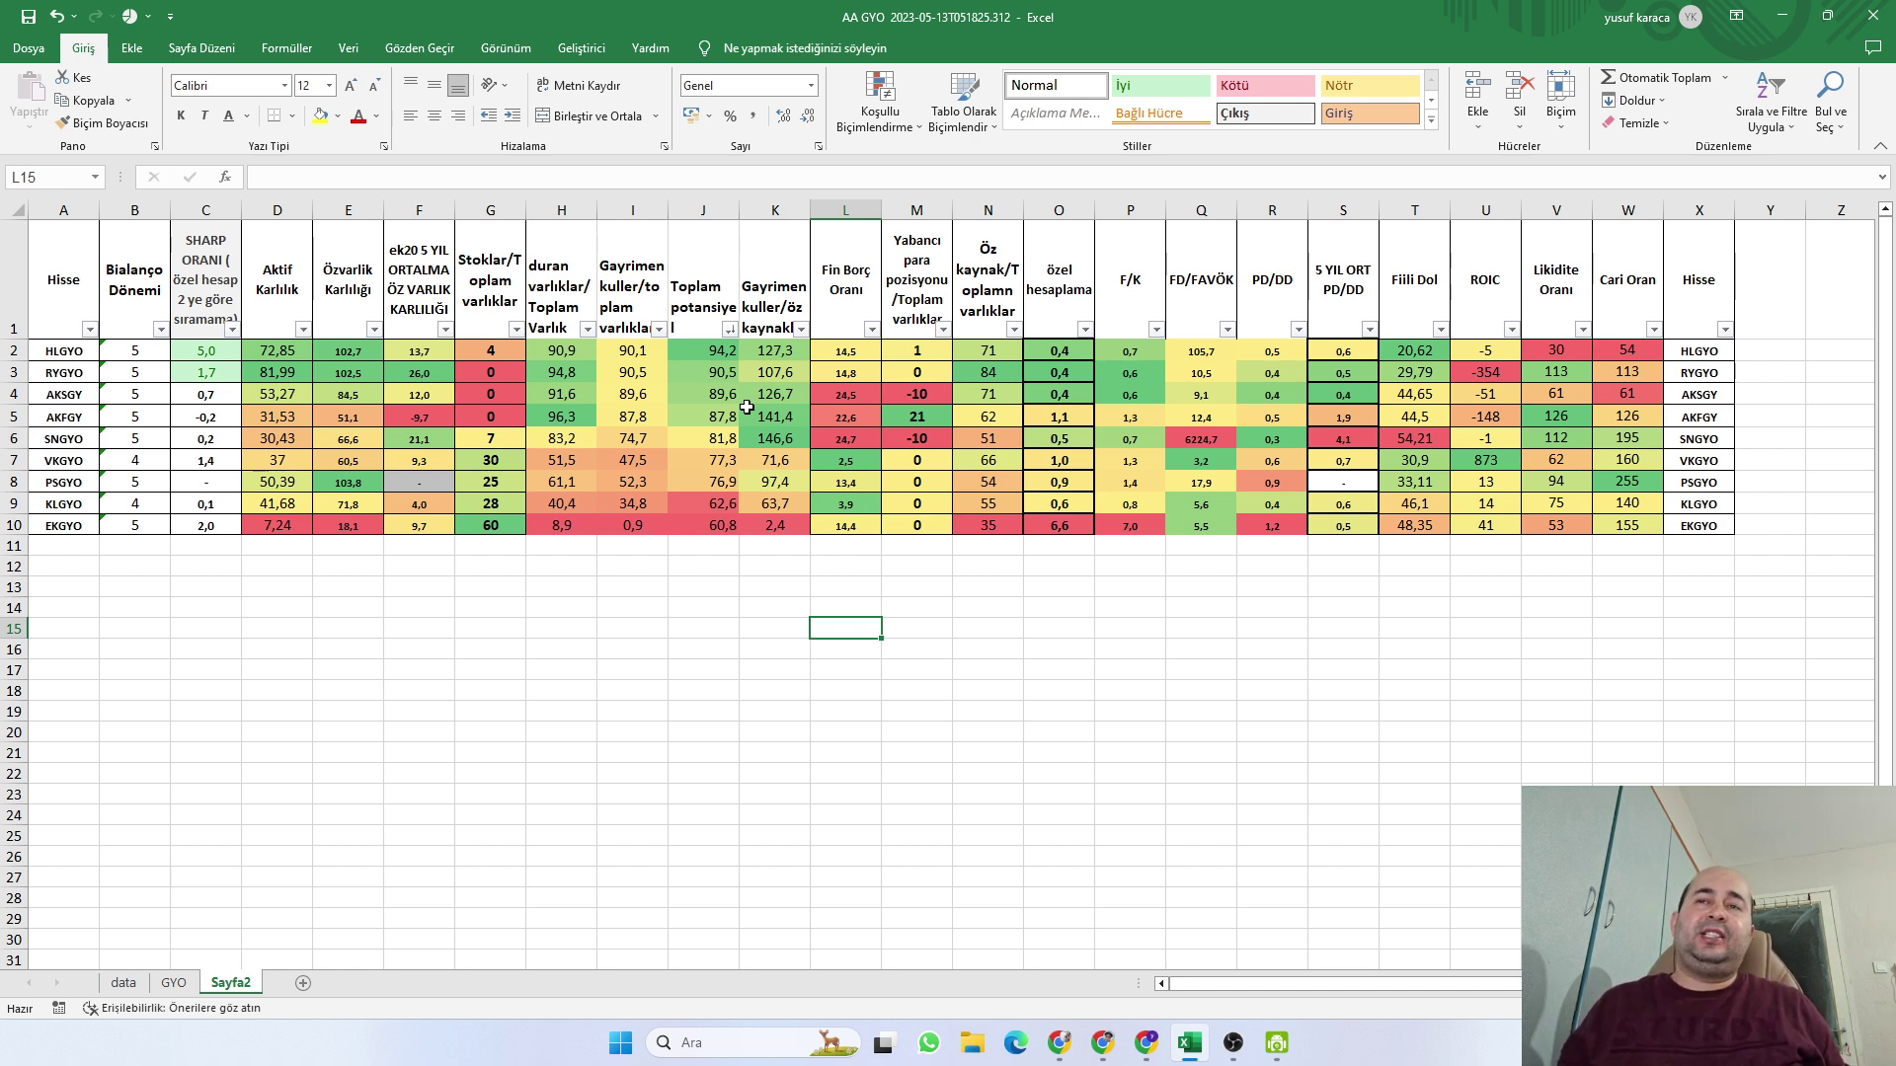
Examine the EKGYO row's real-estate-to-total-assets and inventory-to-total-assets ratios on Sayfa2
left_click(652, 583)
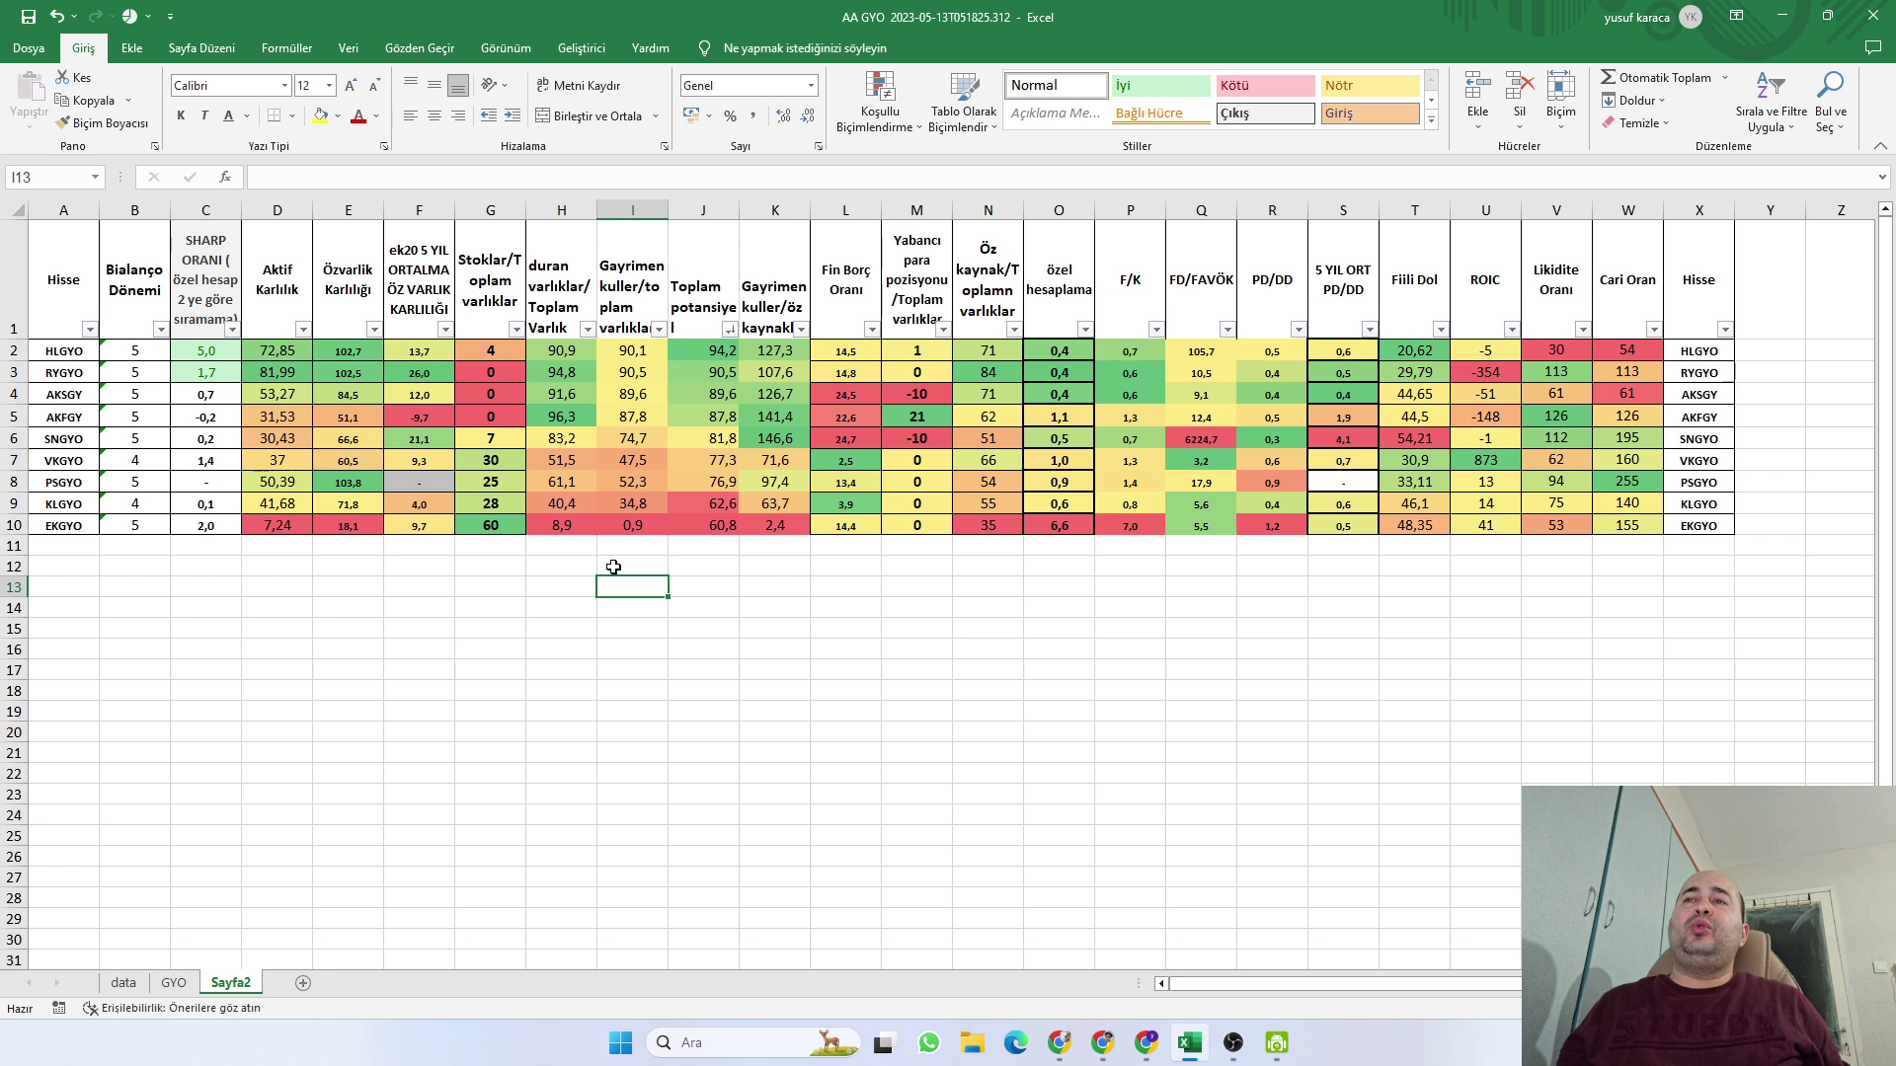
left_click(14, 525)
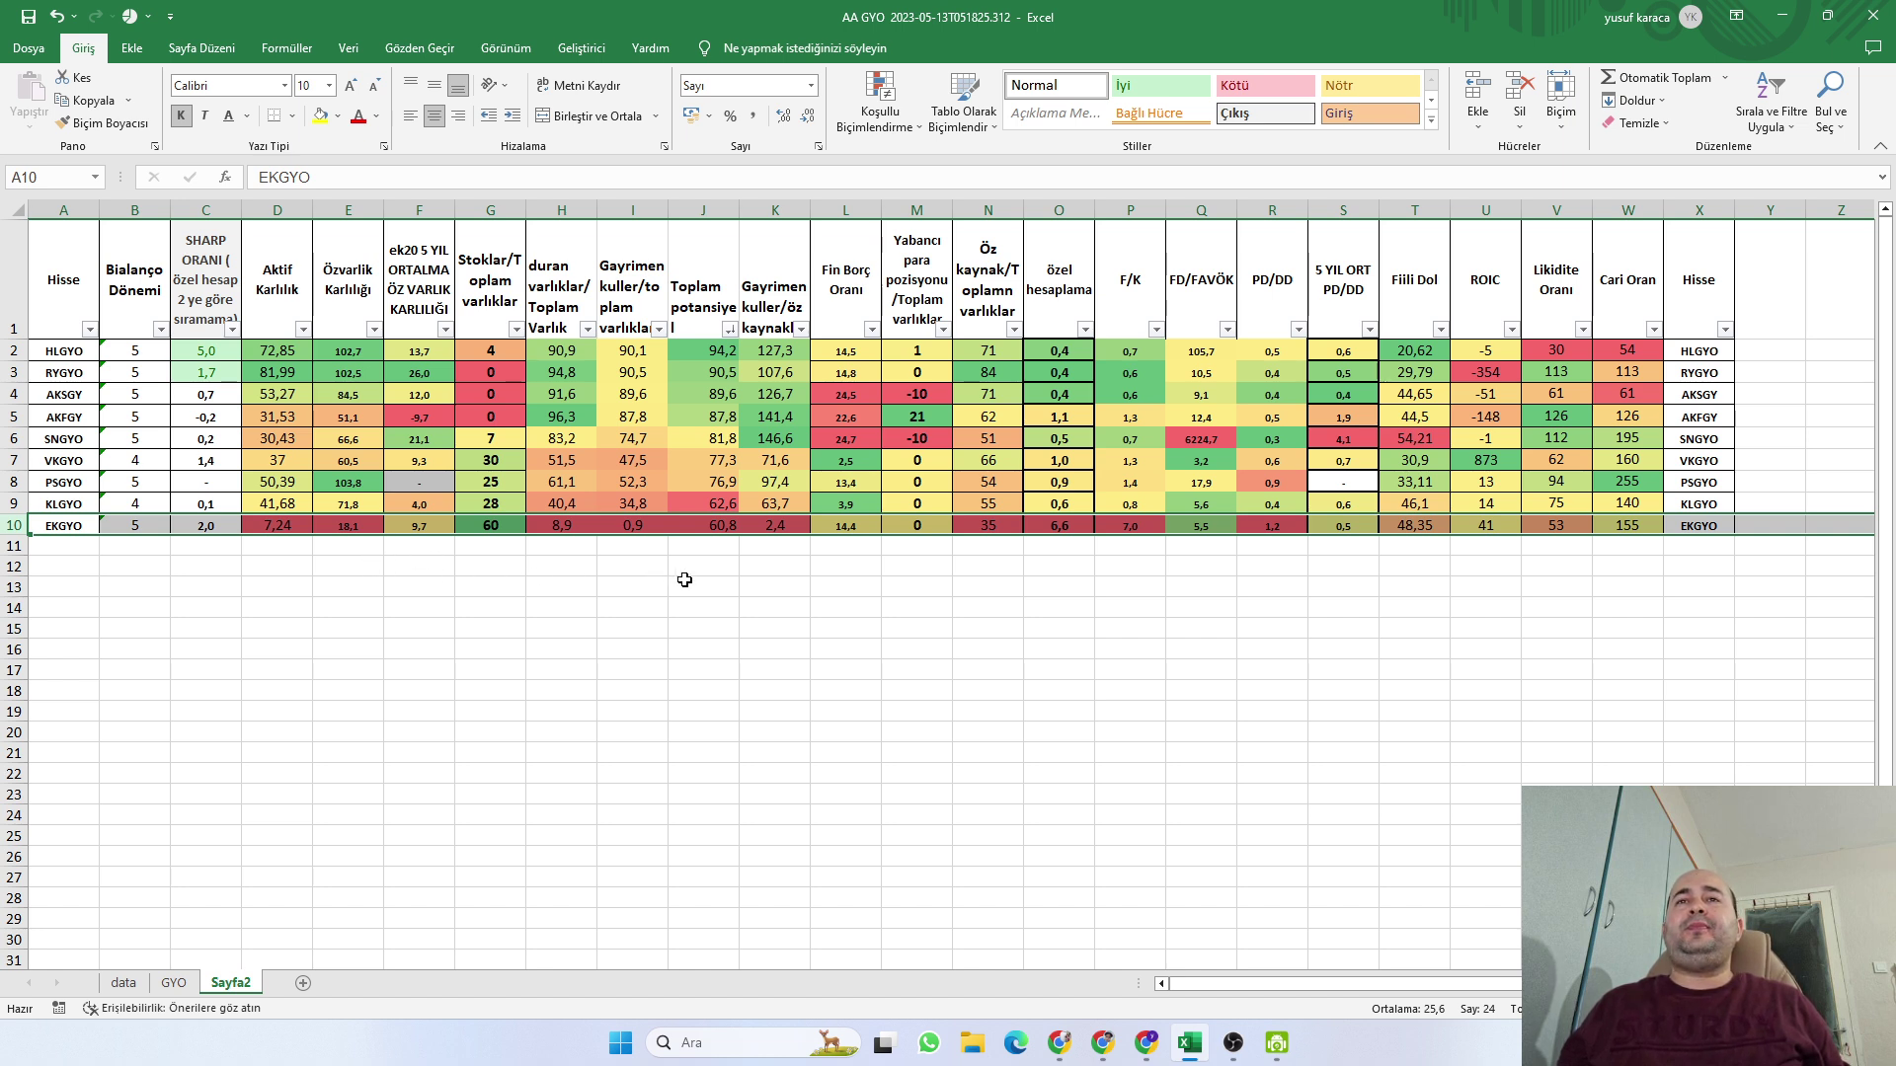
left_click(638, 568)
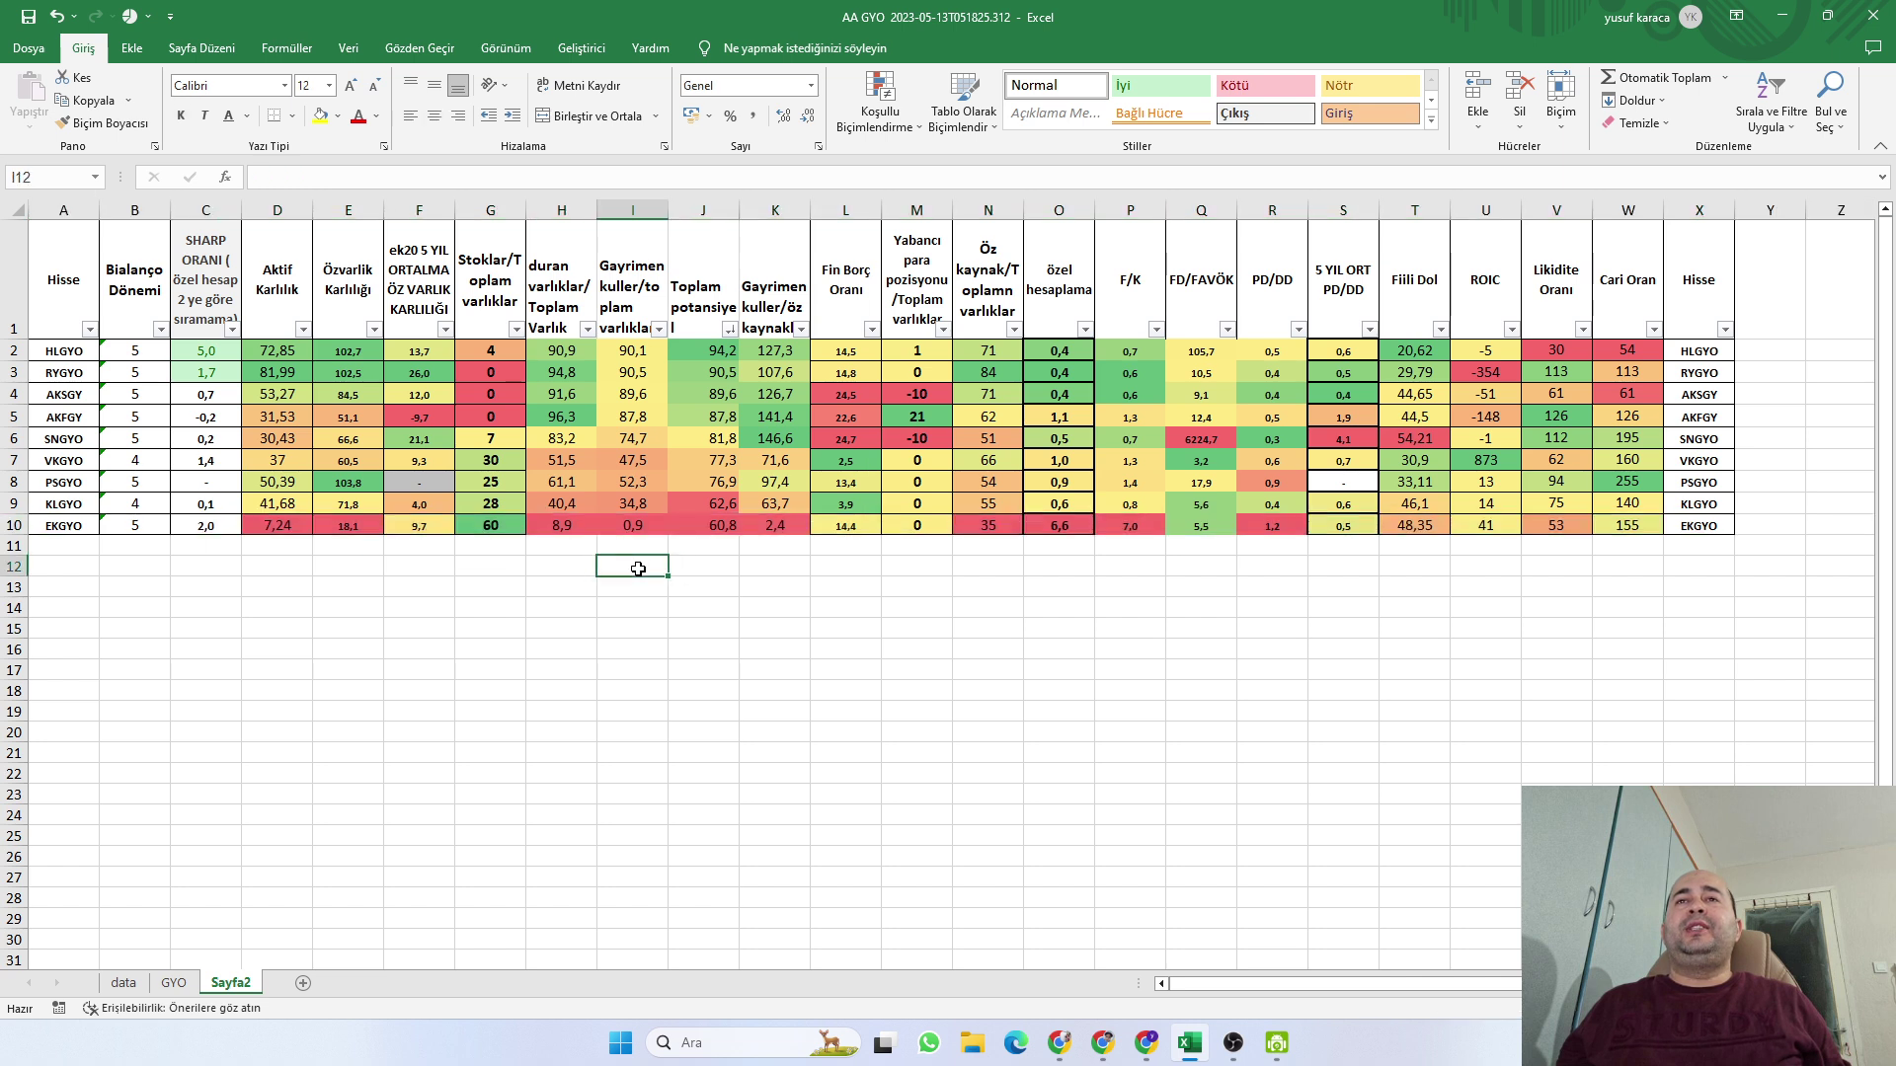
left_click(625, 532)
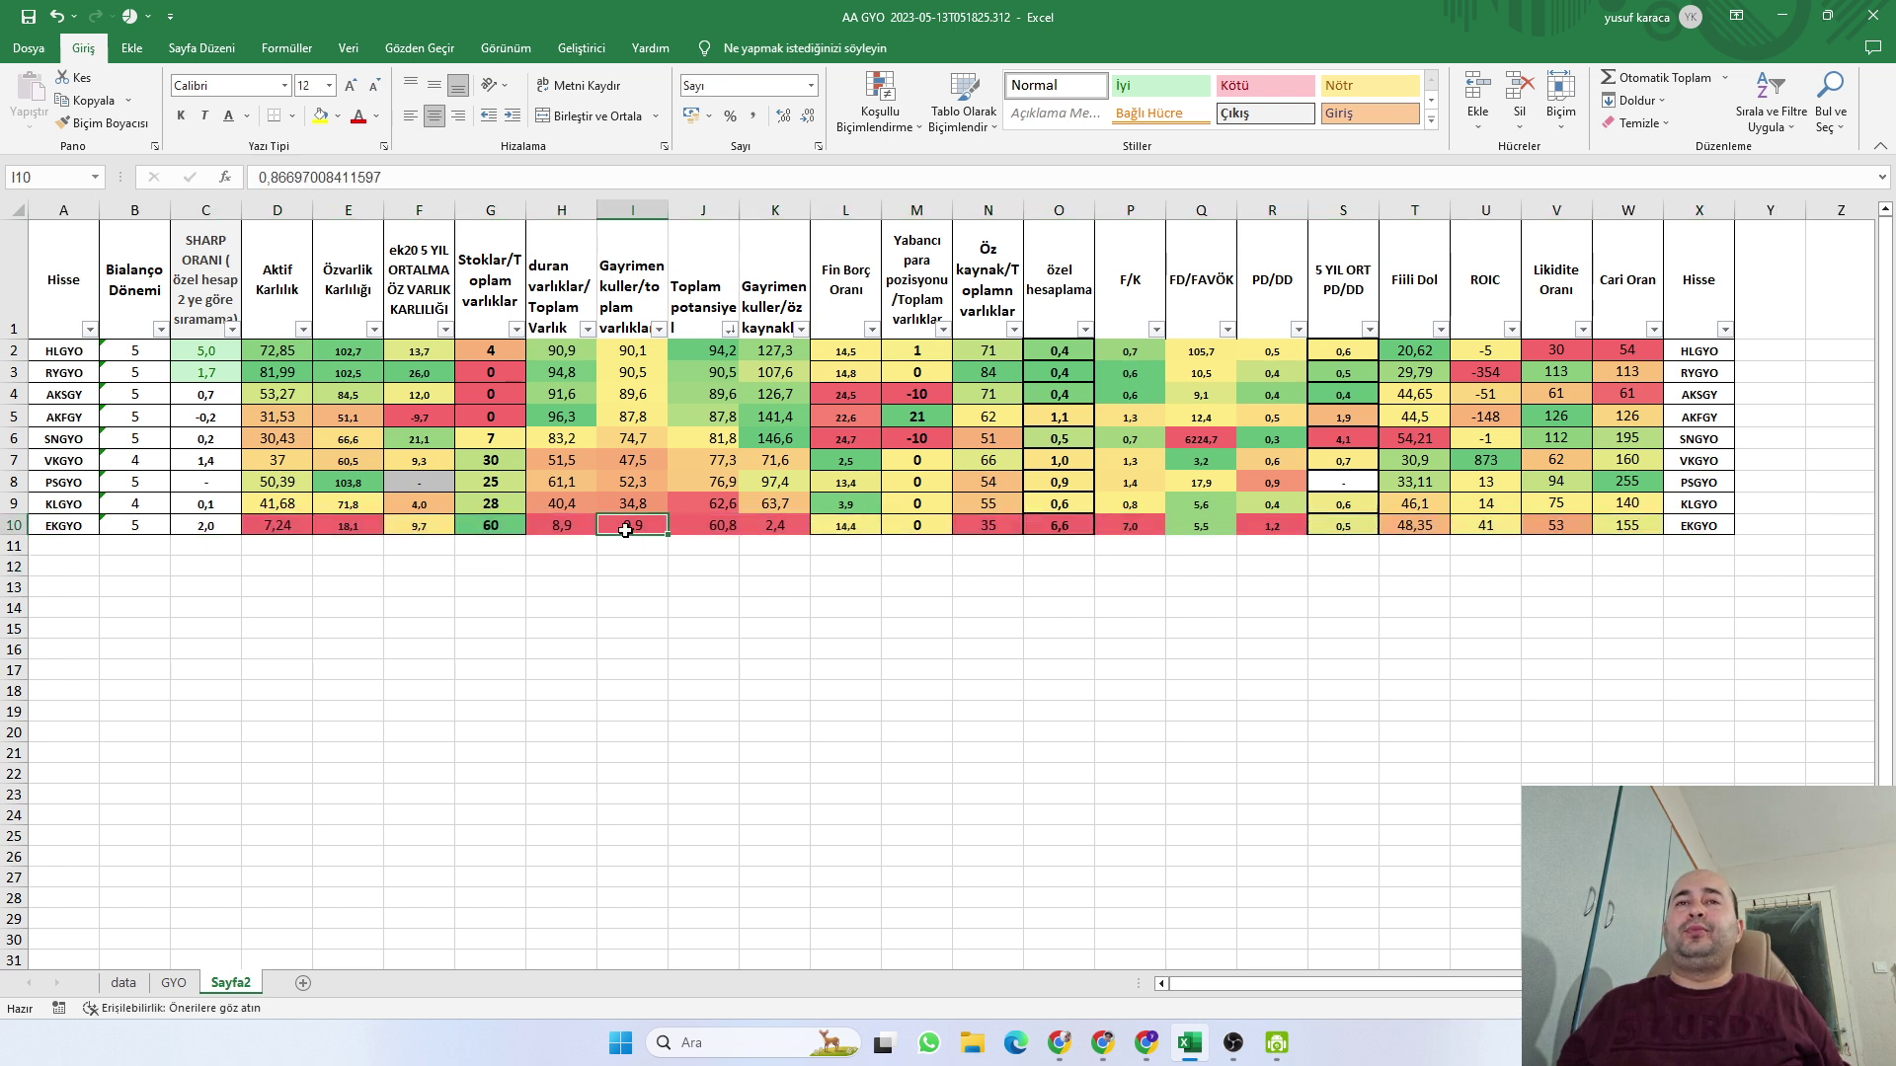
left_click(622, 563)
left_click(620, 526)
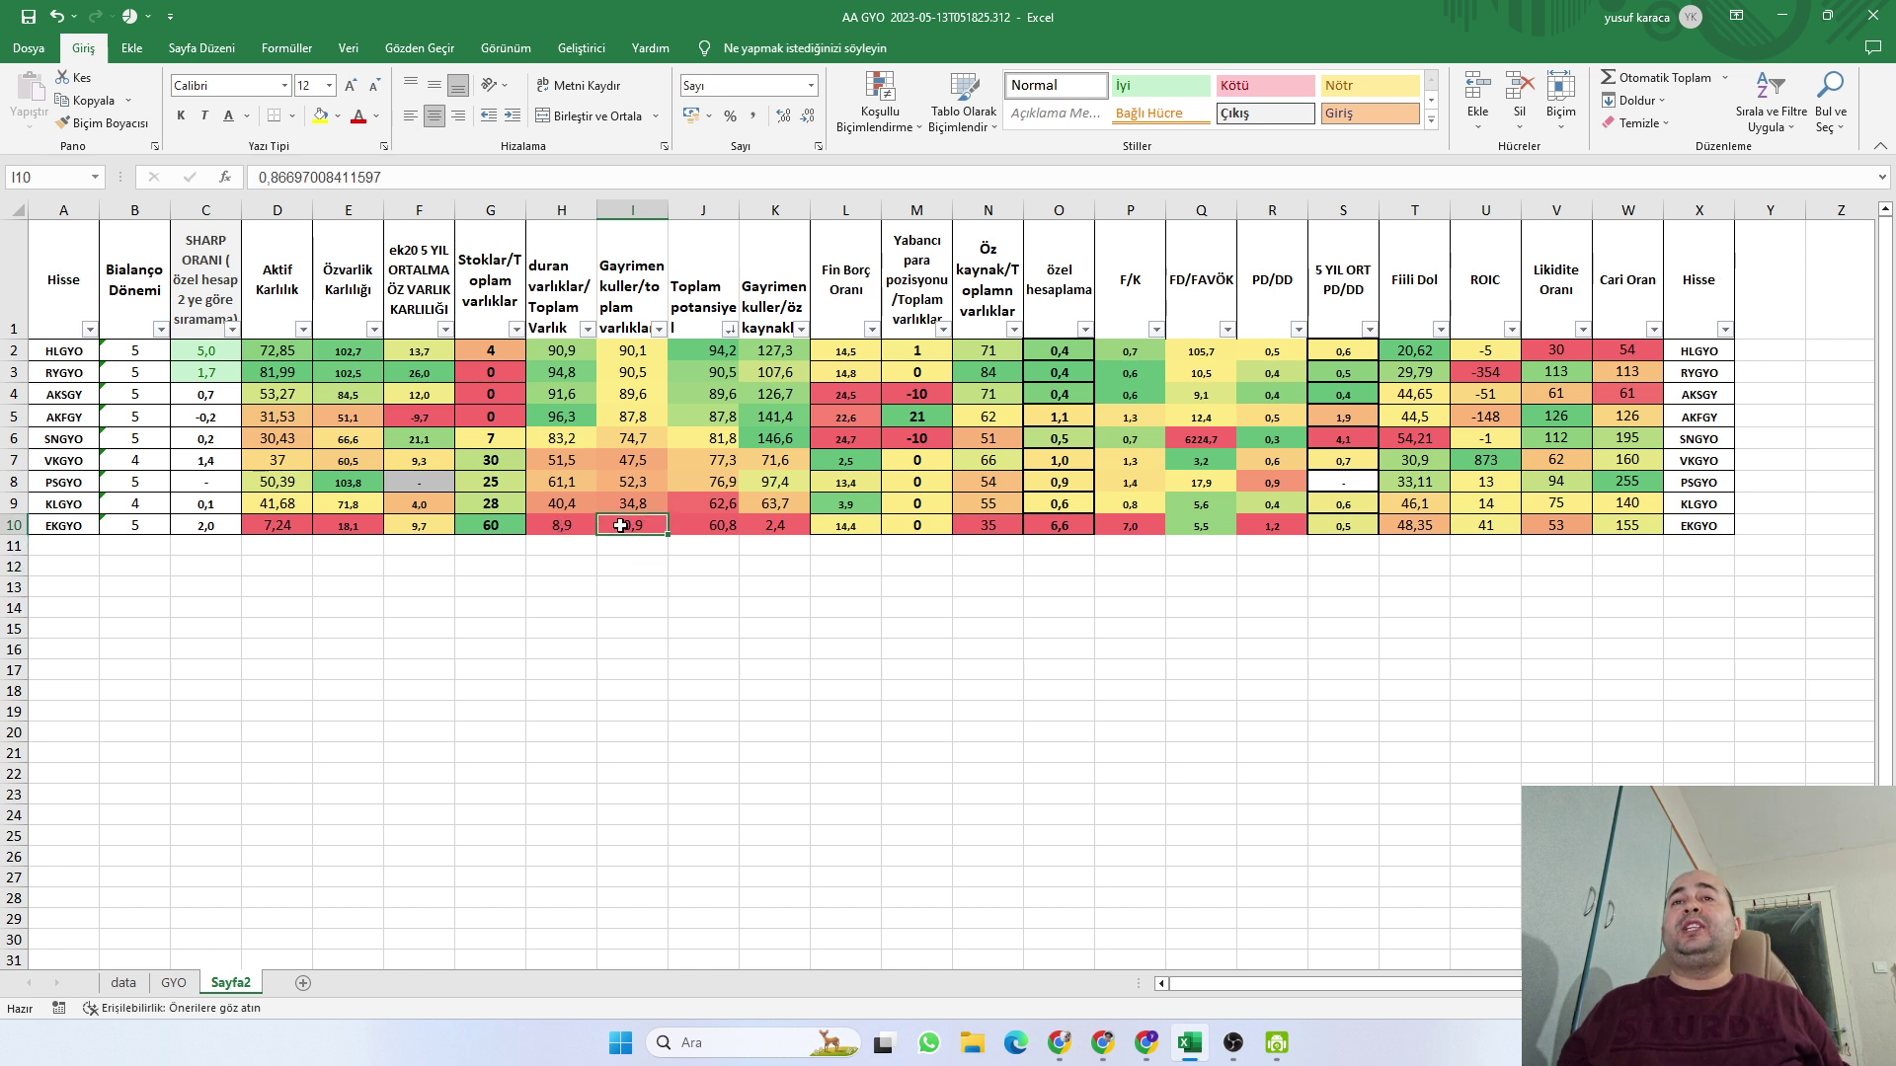
left_click(483, 531)
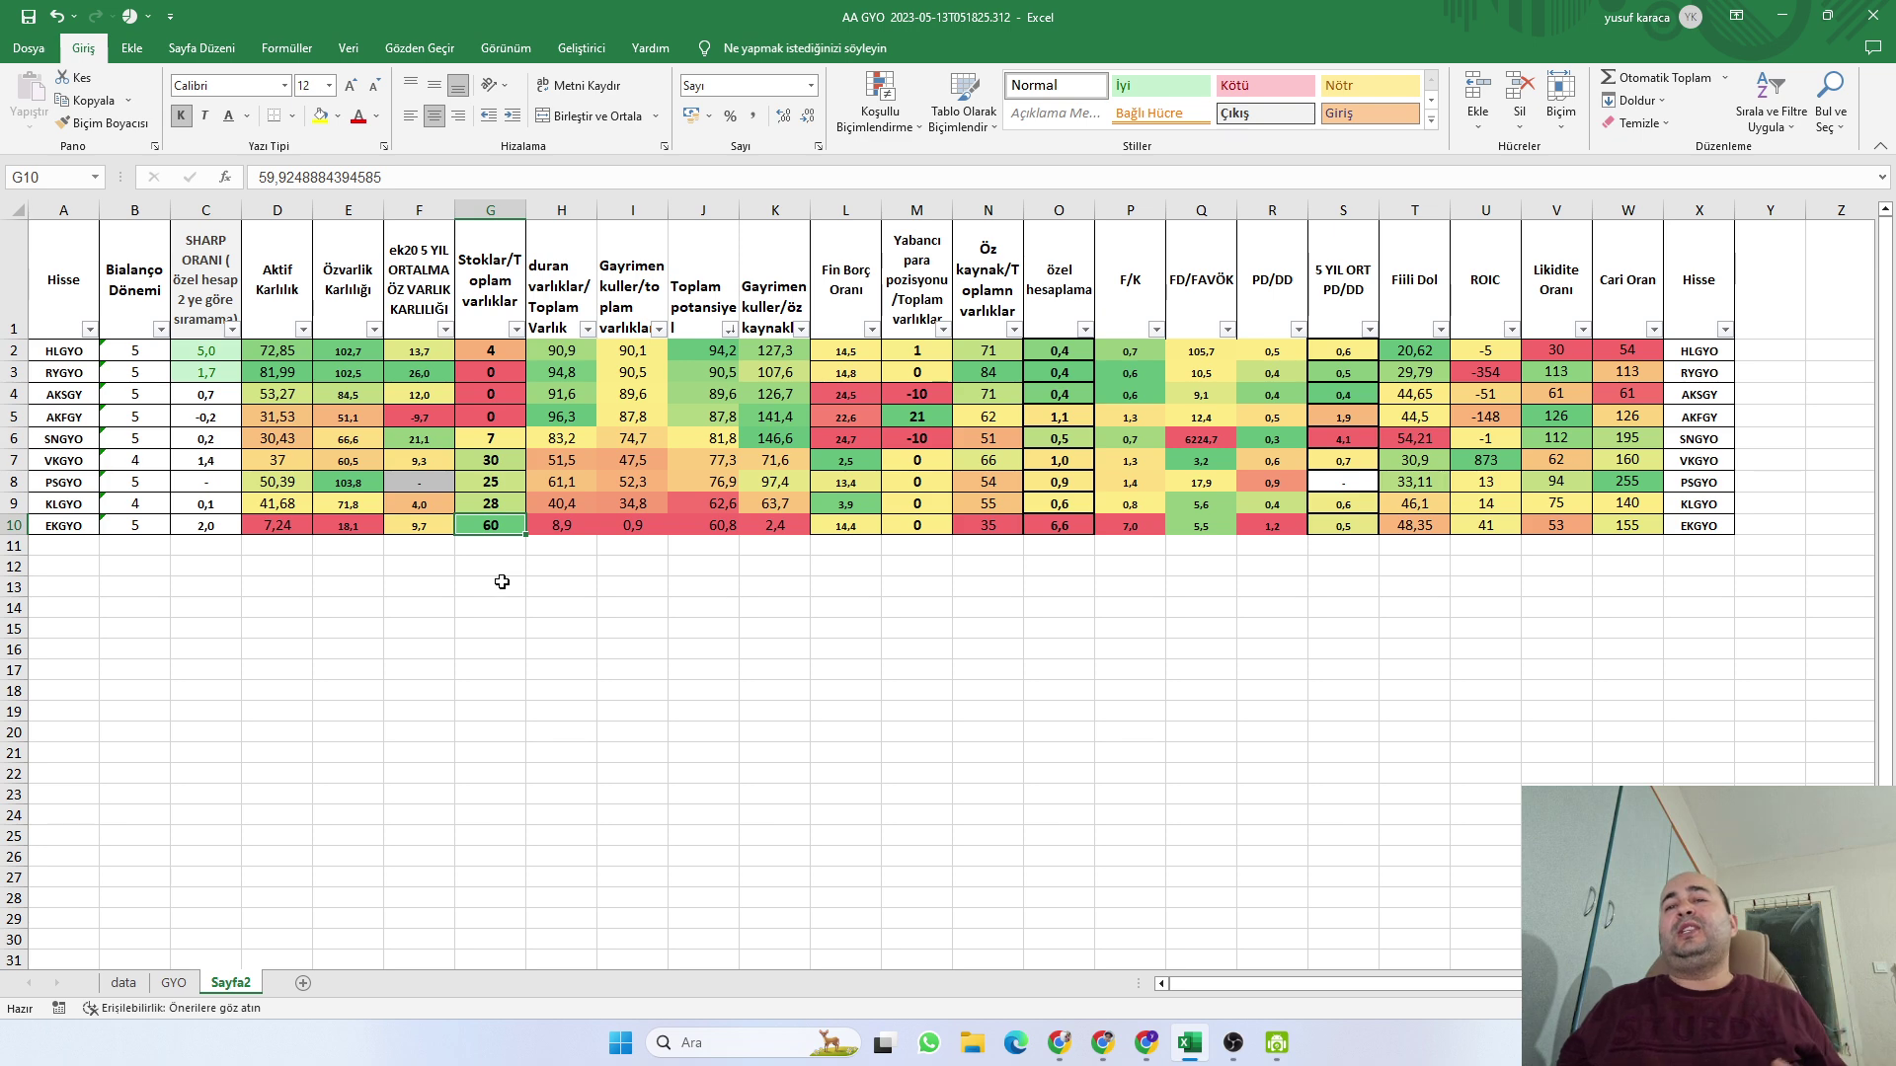
Browse the real estate company list in Fintables Radar in Chrome and check it against the EKGYO row in Excel
left_click(1103, 1045)
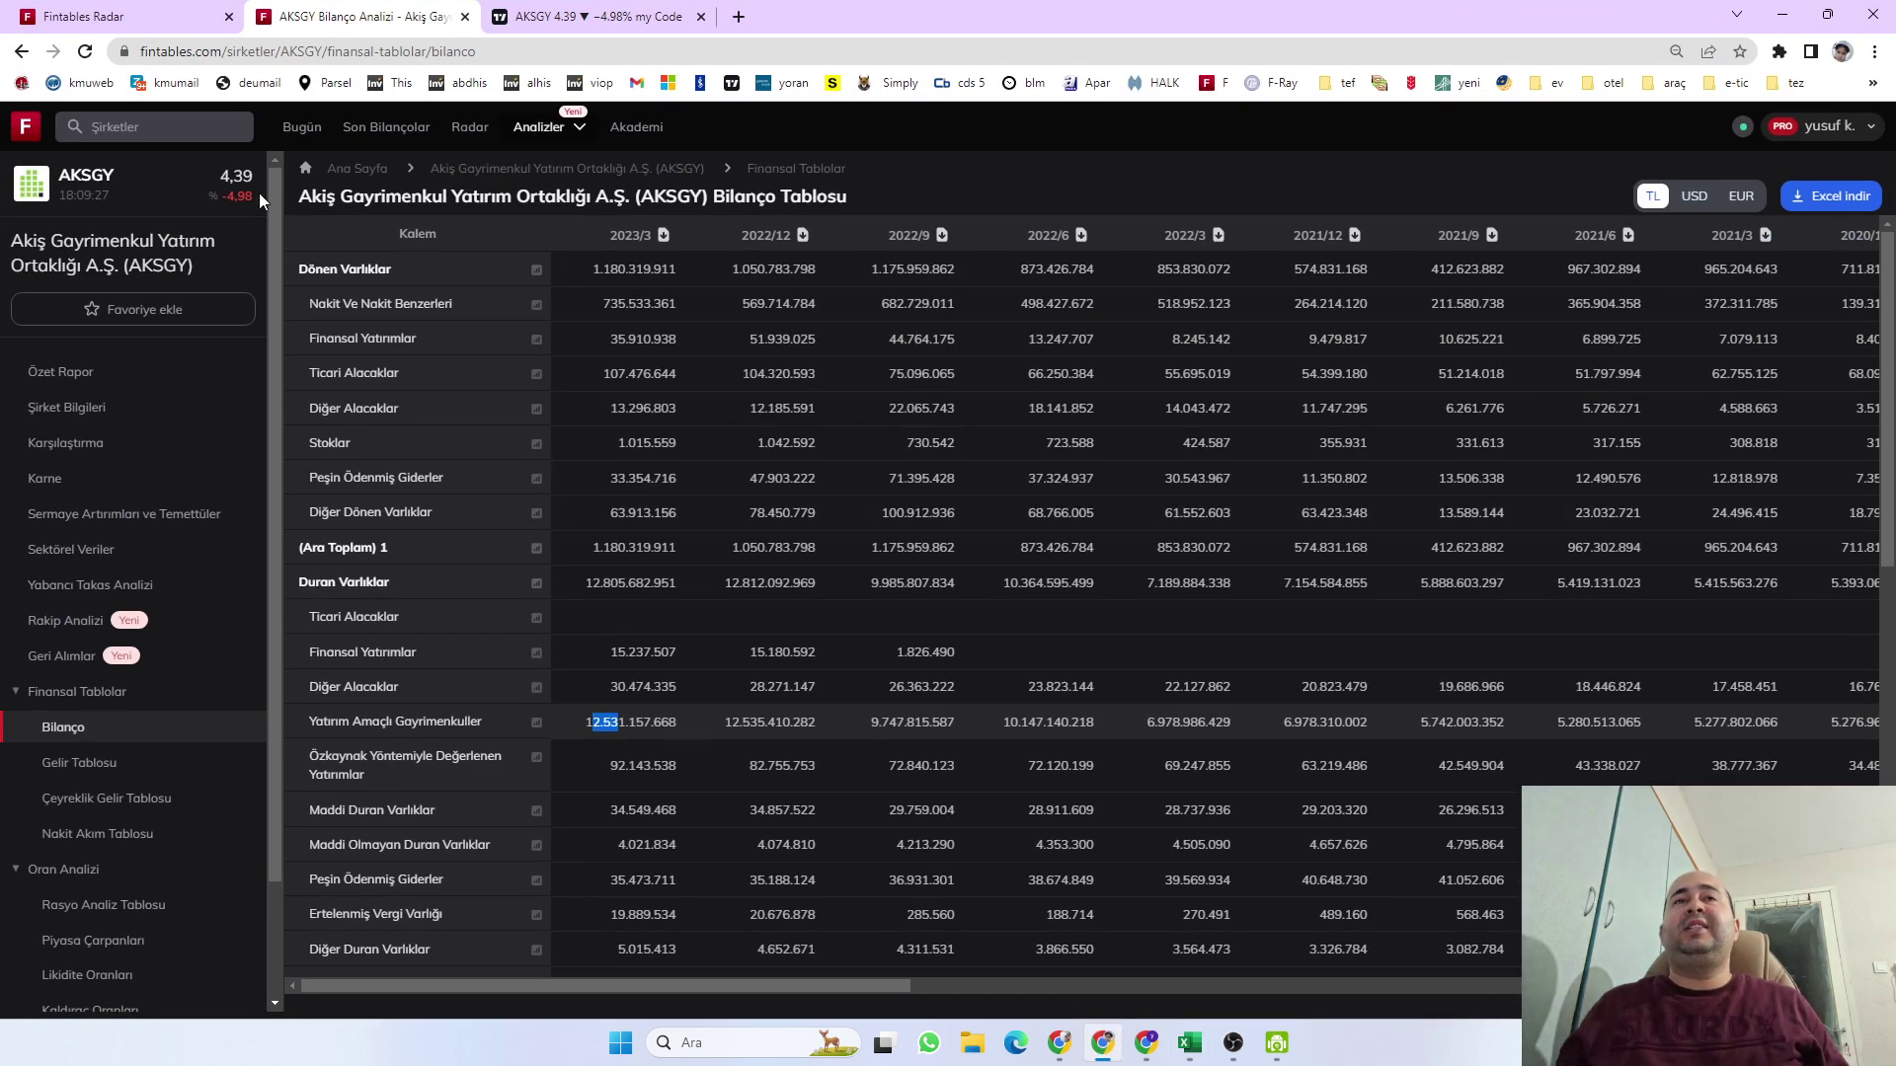
left_click(117, 19)
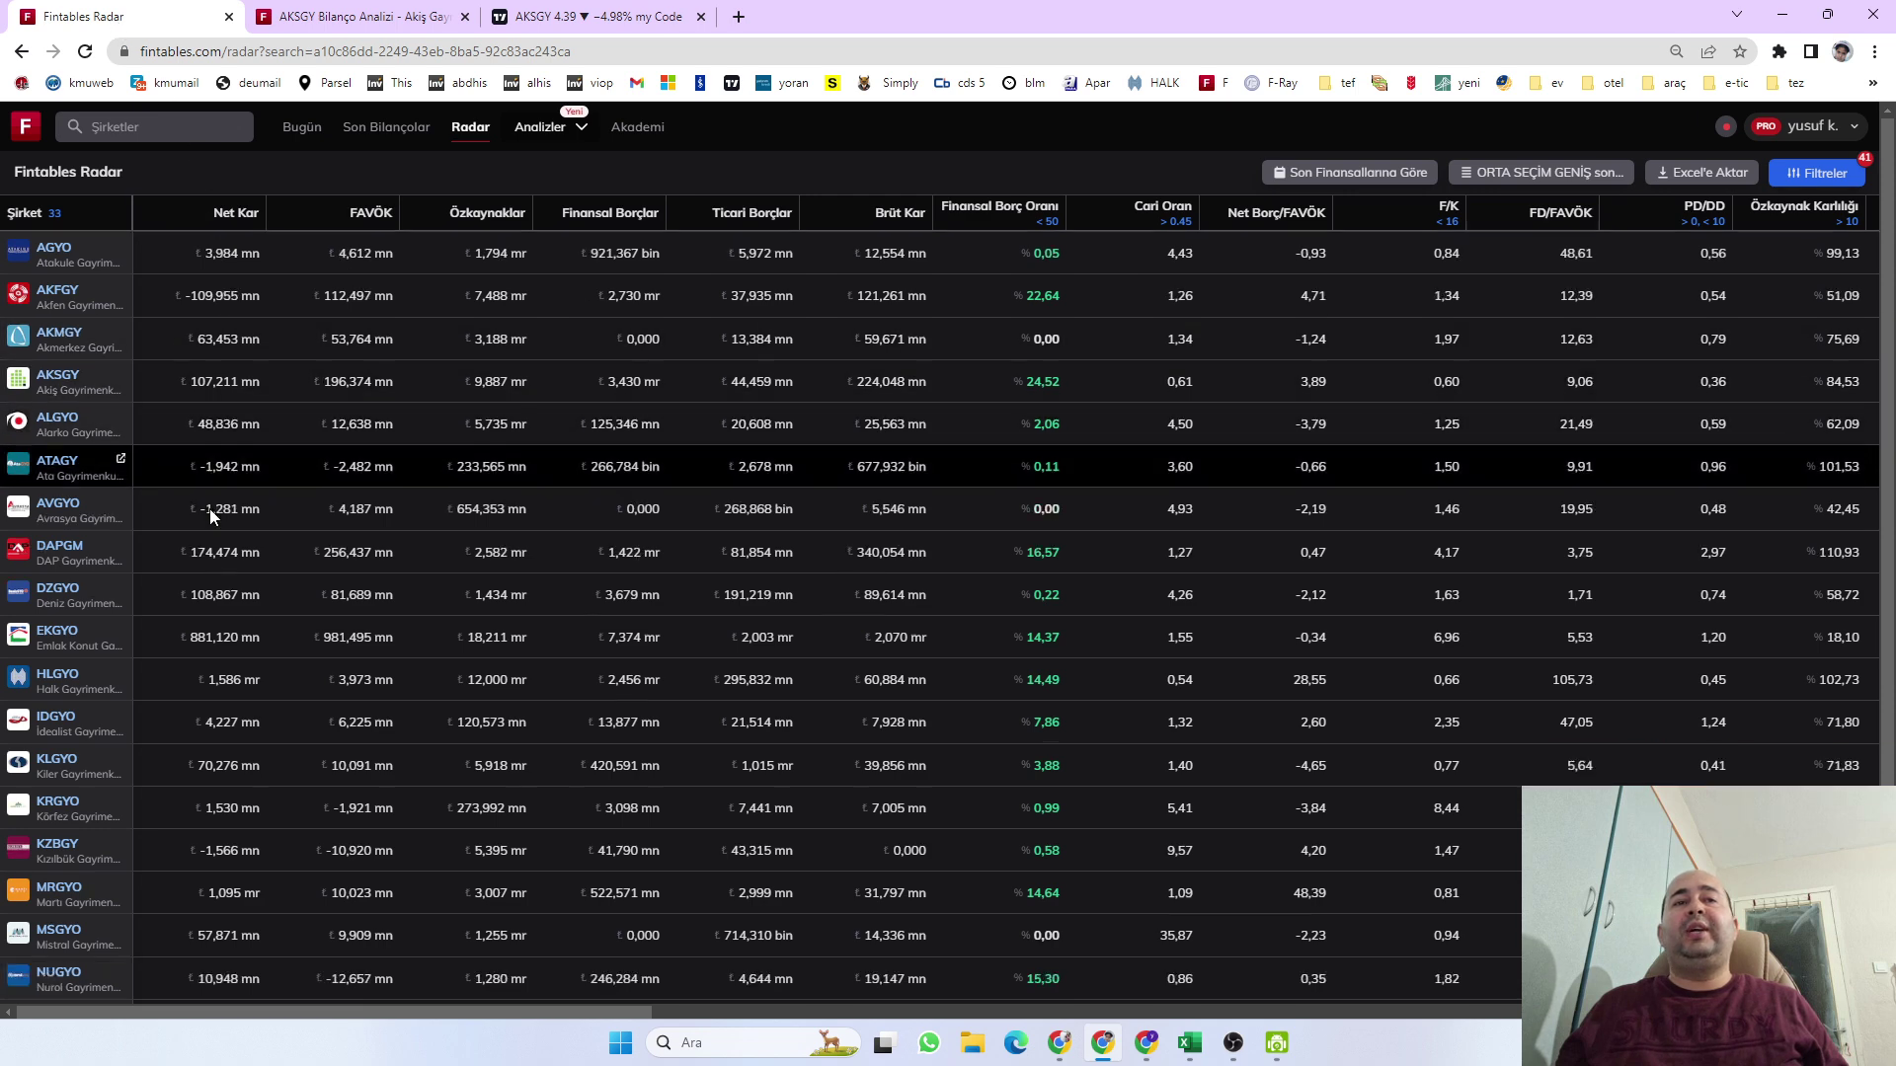
scroll(246, 512, "down", 3)
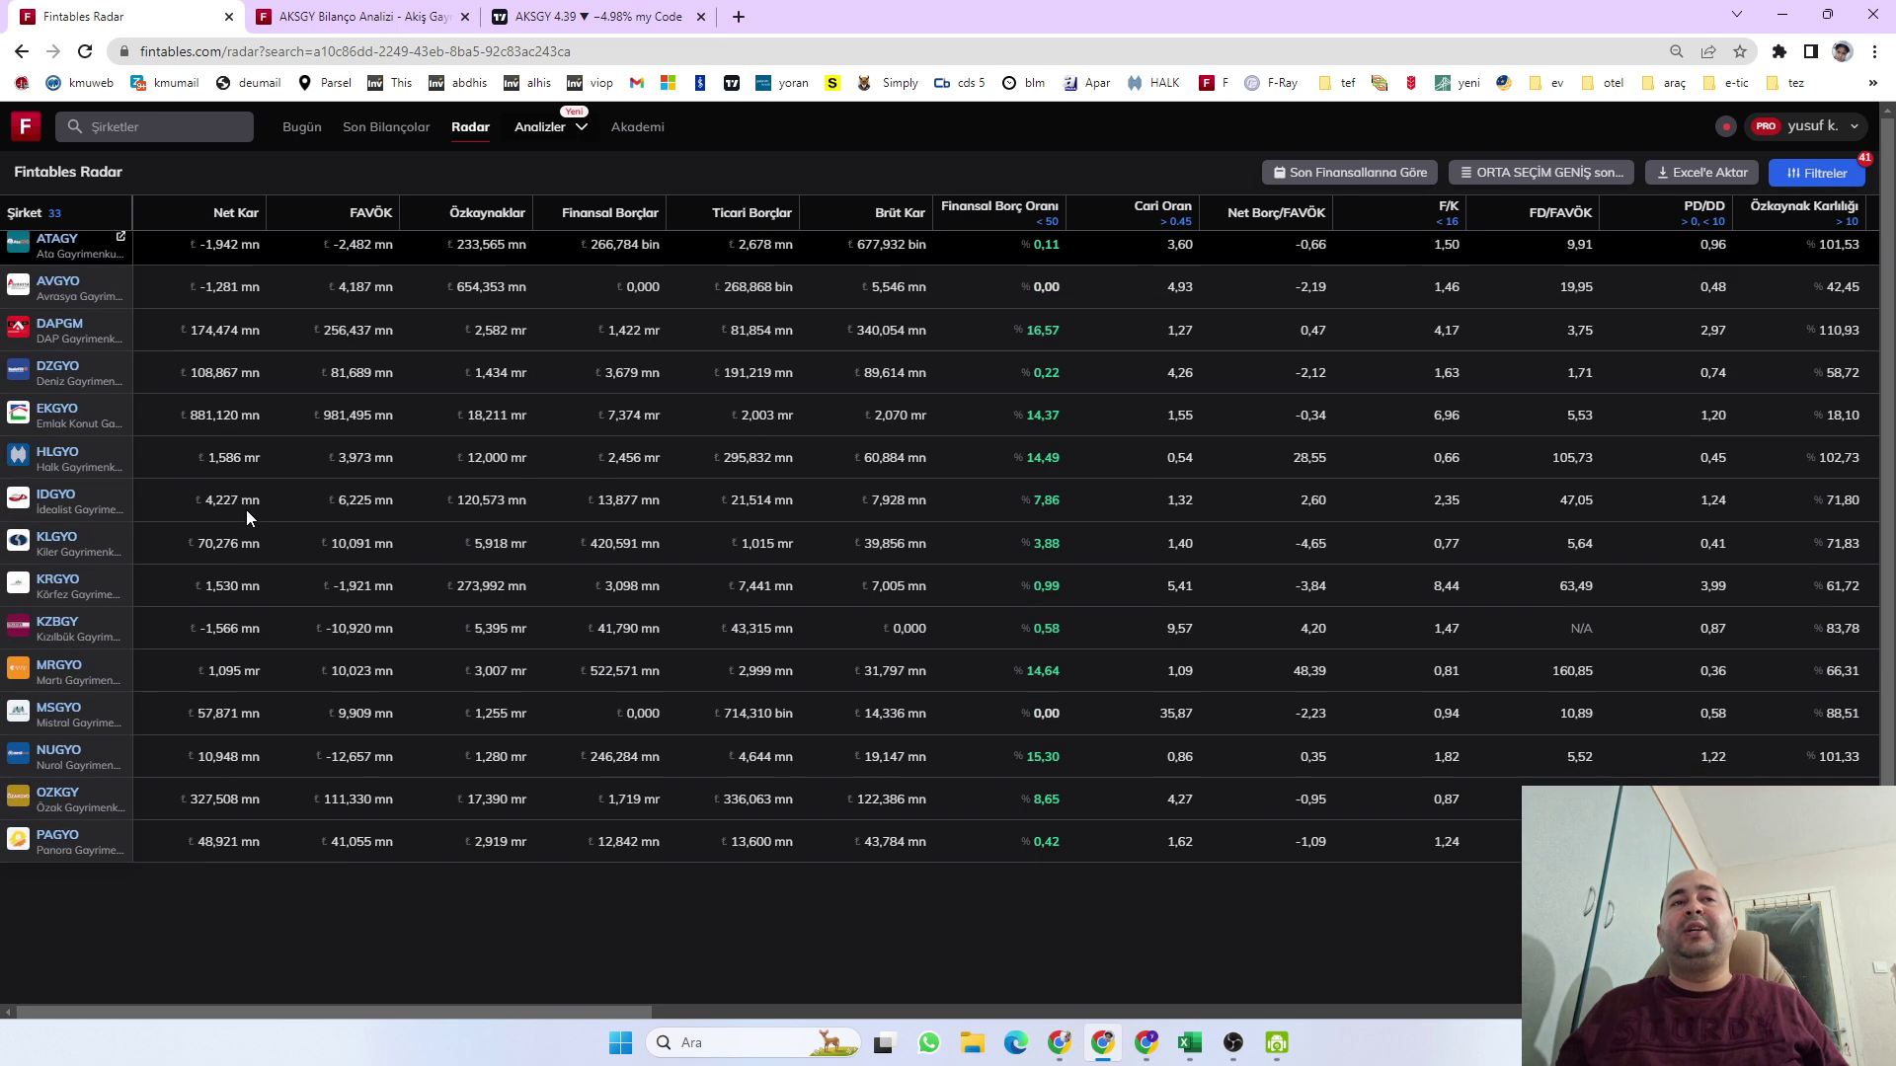
left_click(1191, 1043)
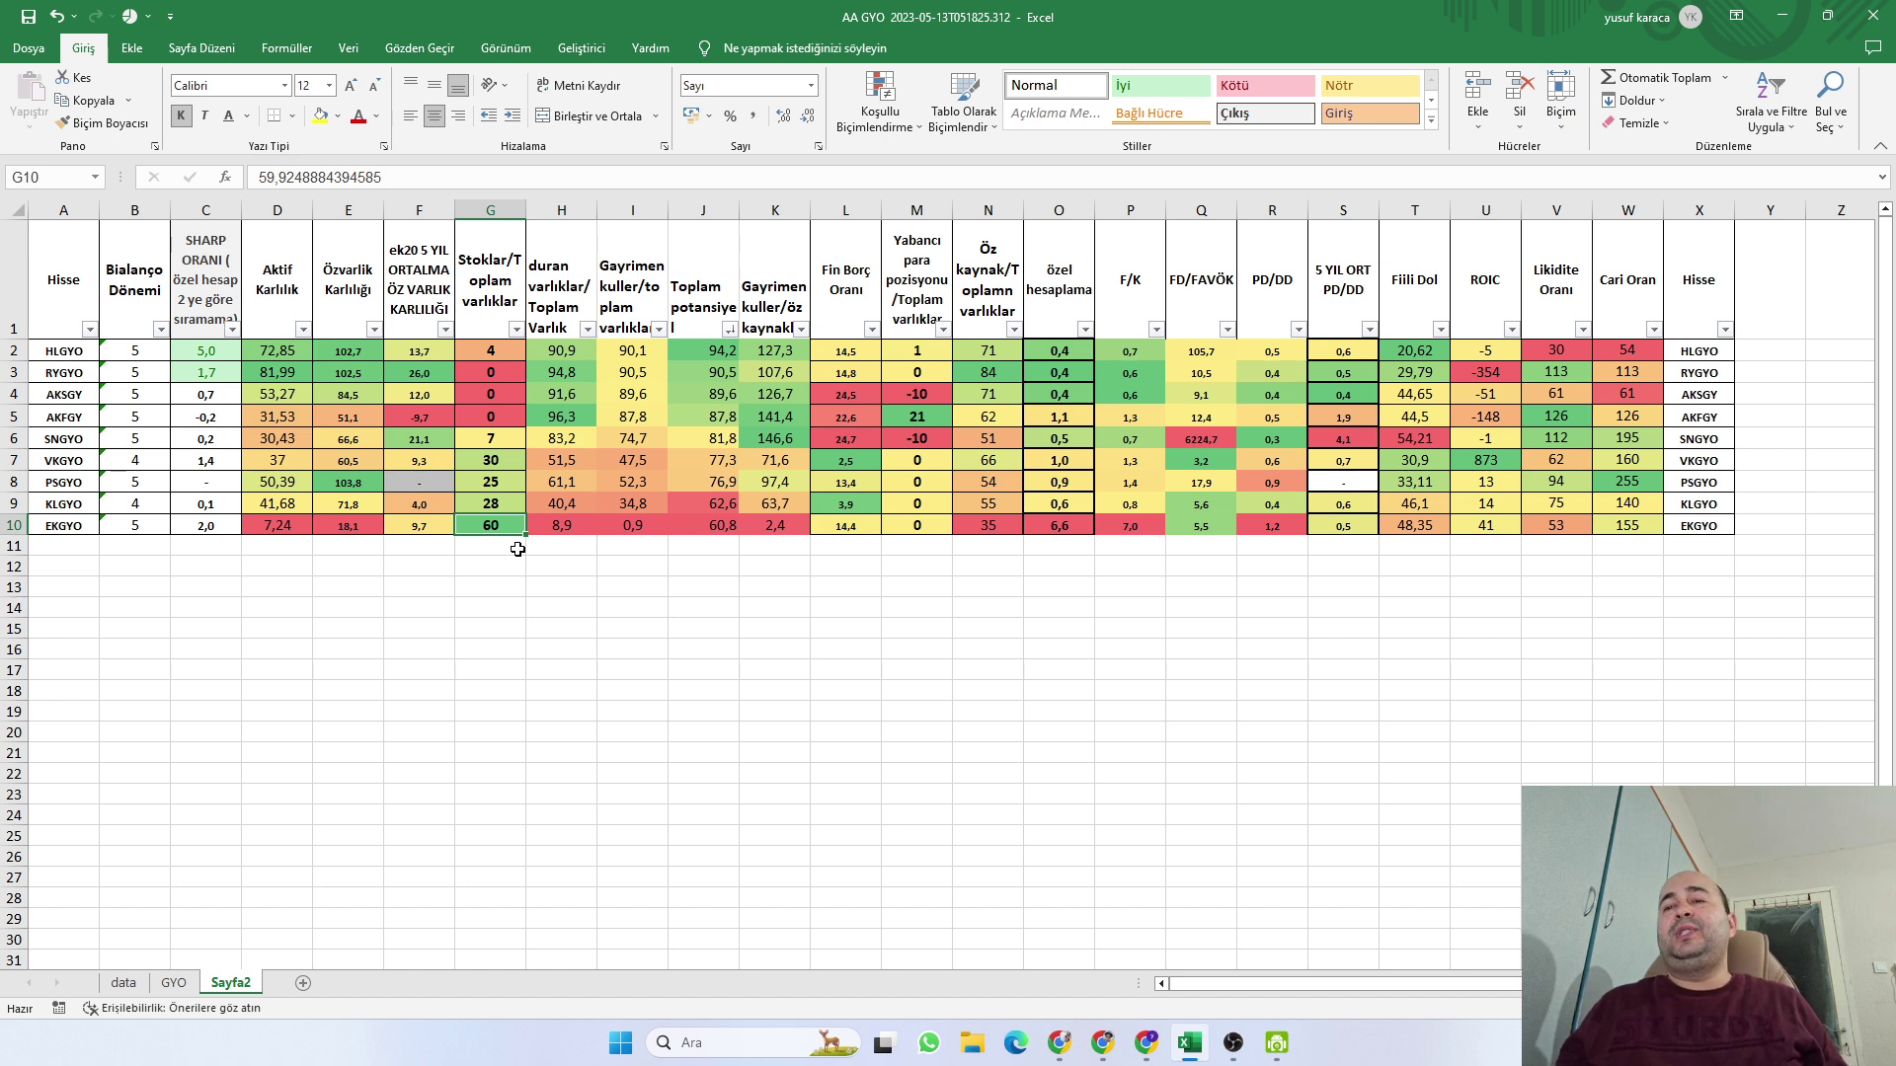
mouse_move(1102, 1049)
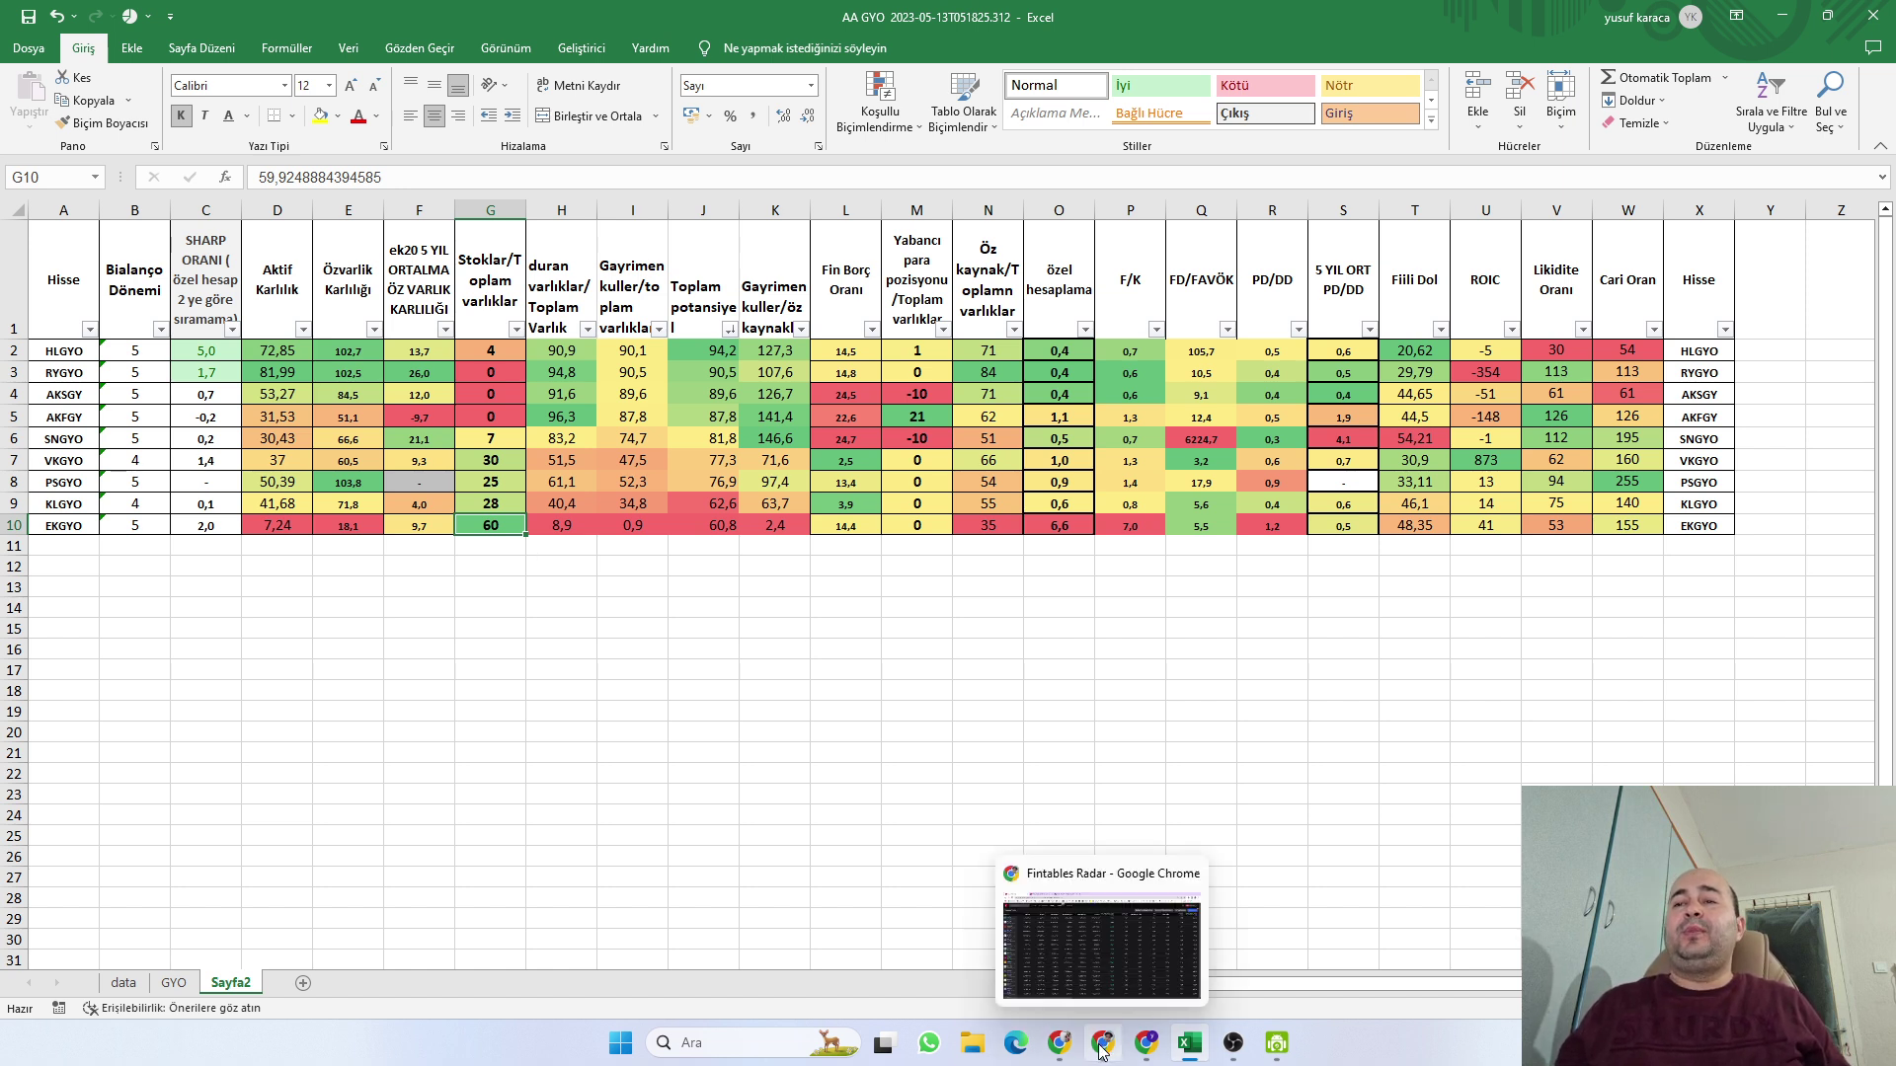
left_click(1067, 958)
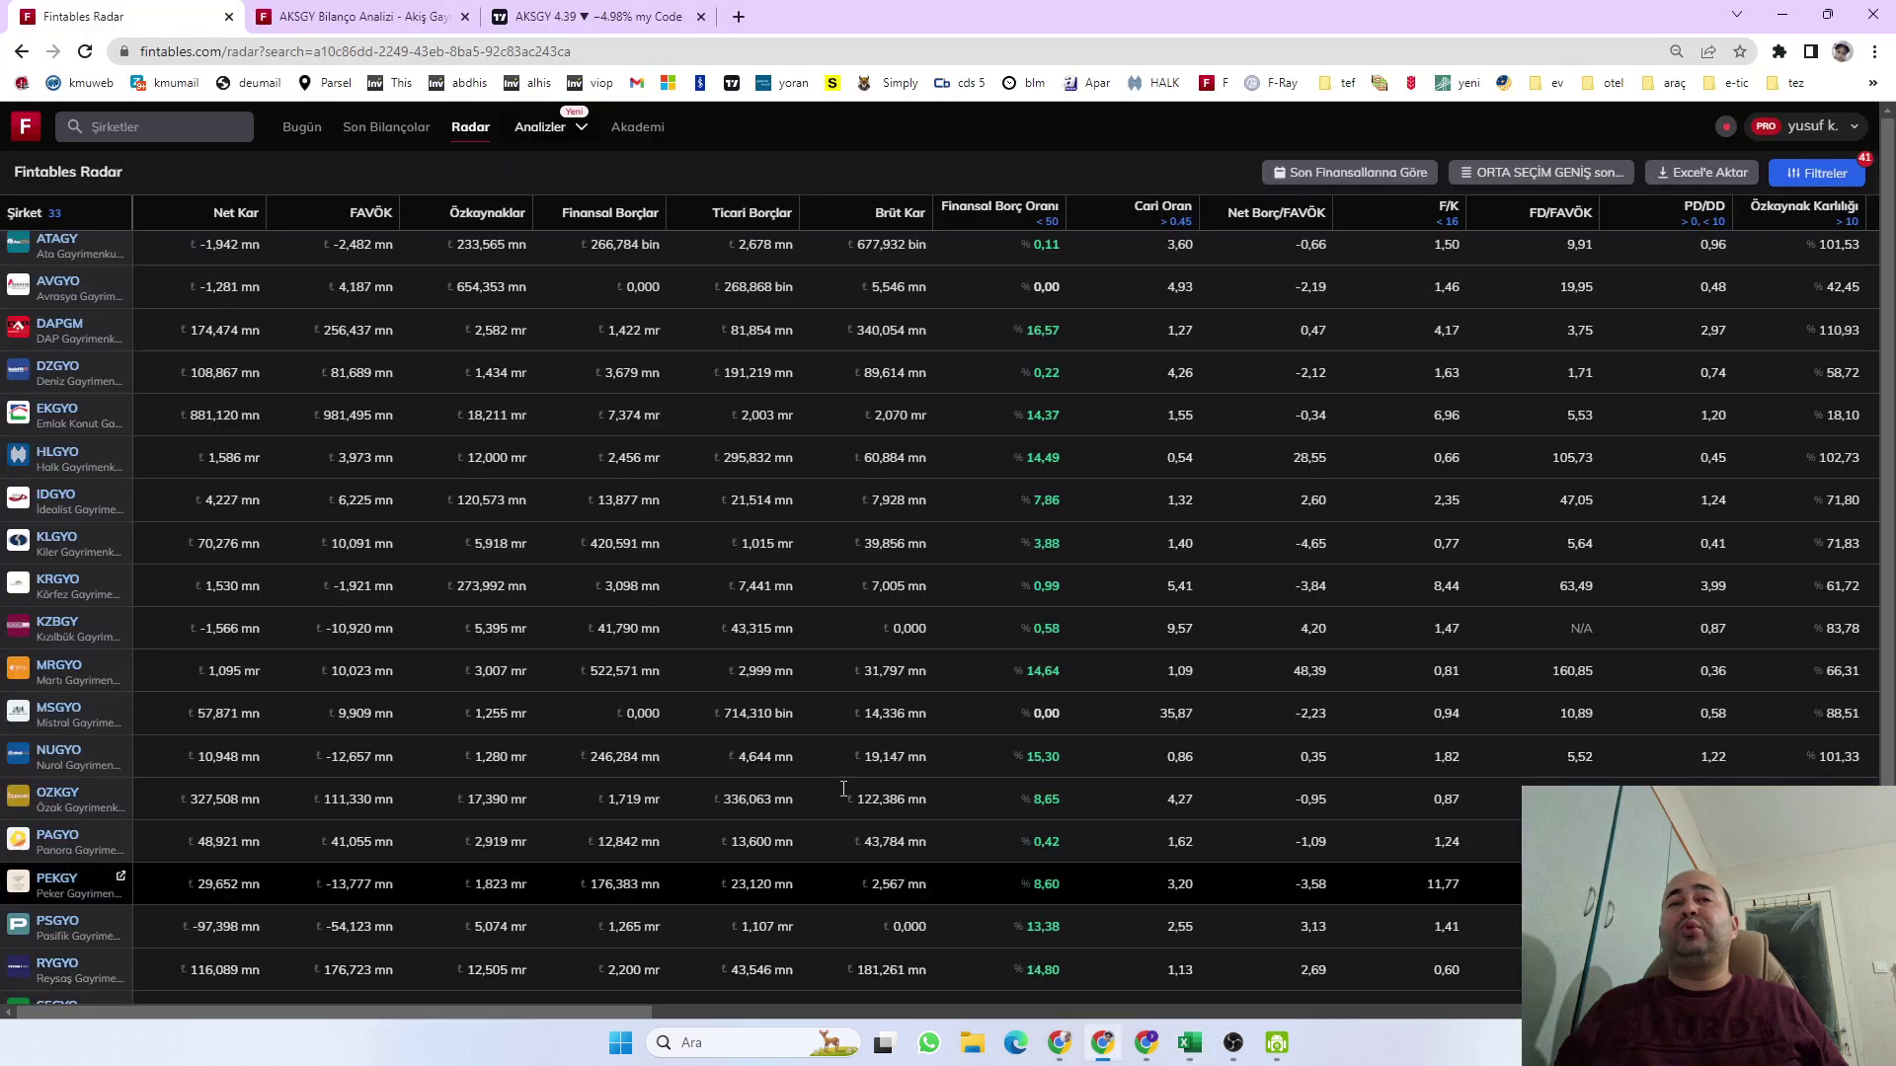
scroll(308, 585, "up", 3)
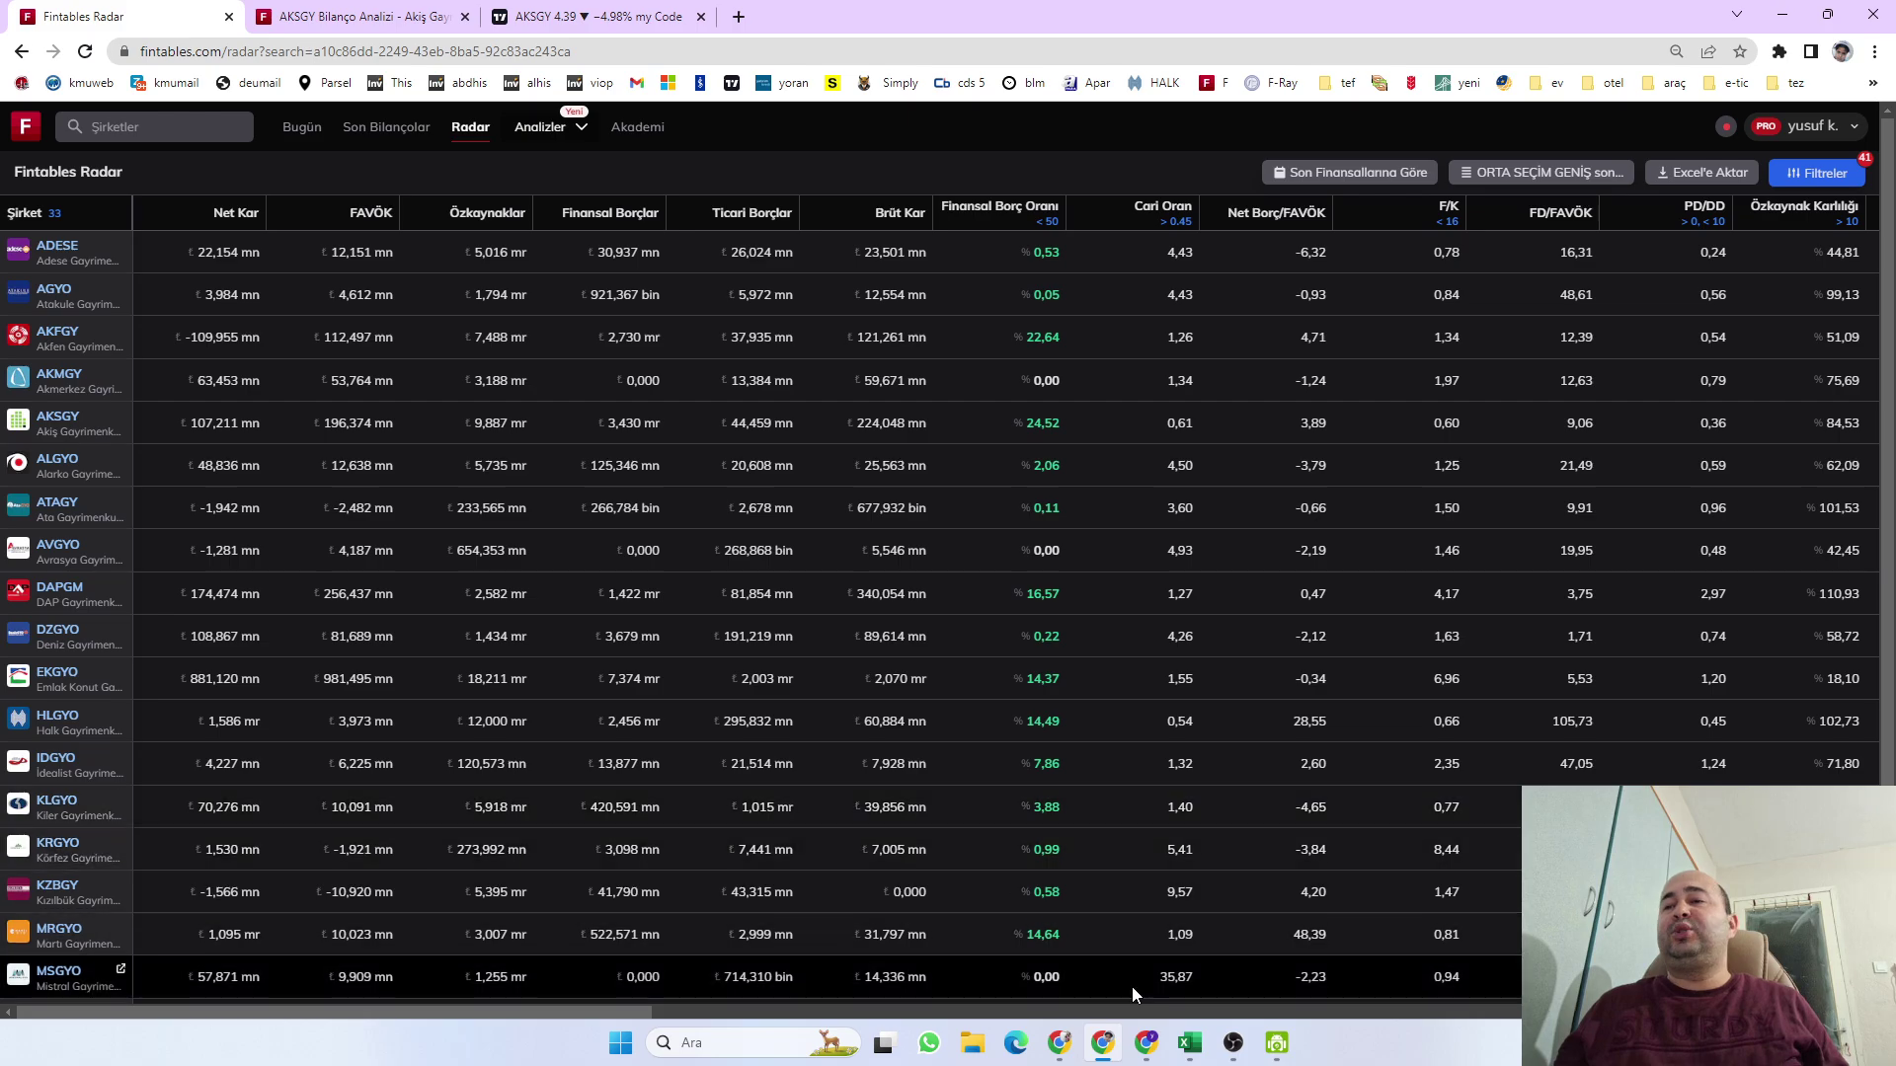
left_click(1196, 1059)
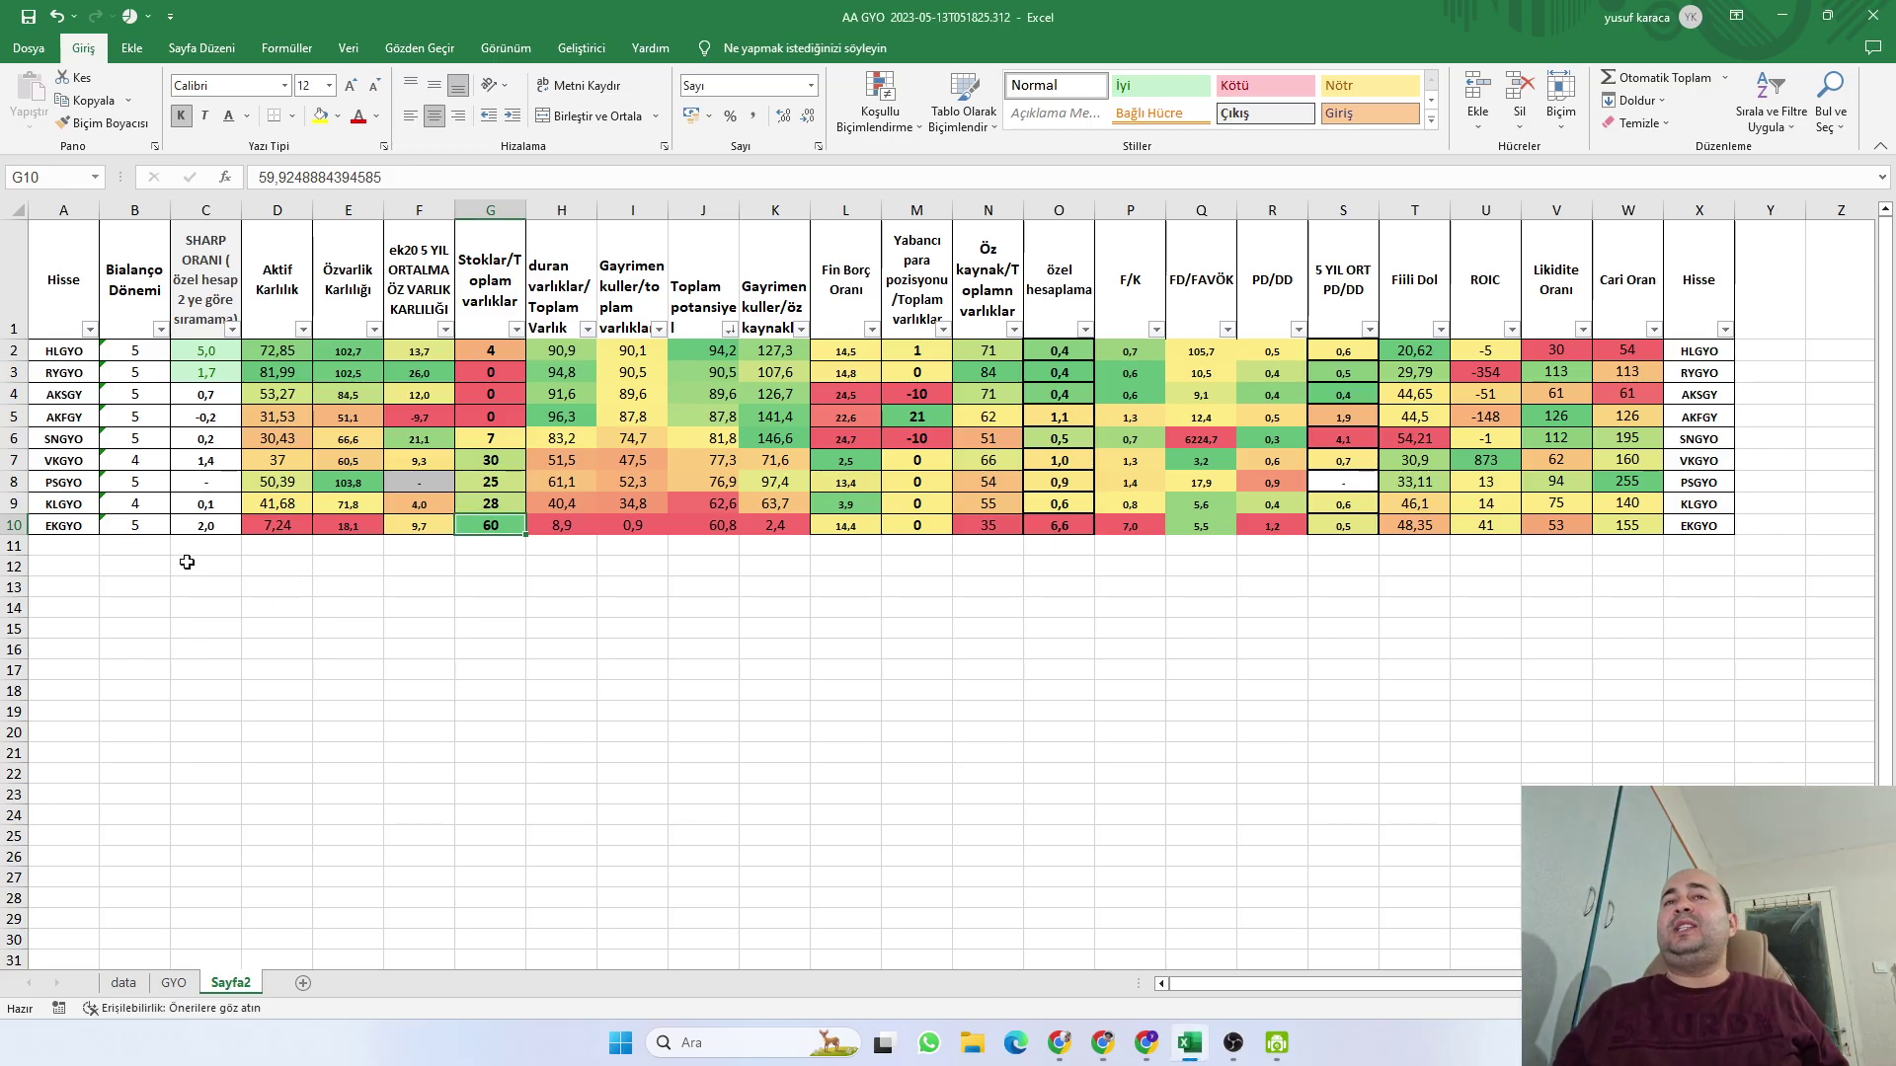
left_click(14, 525)
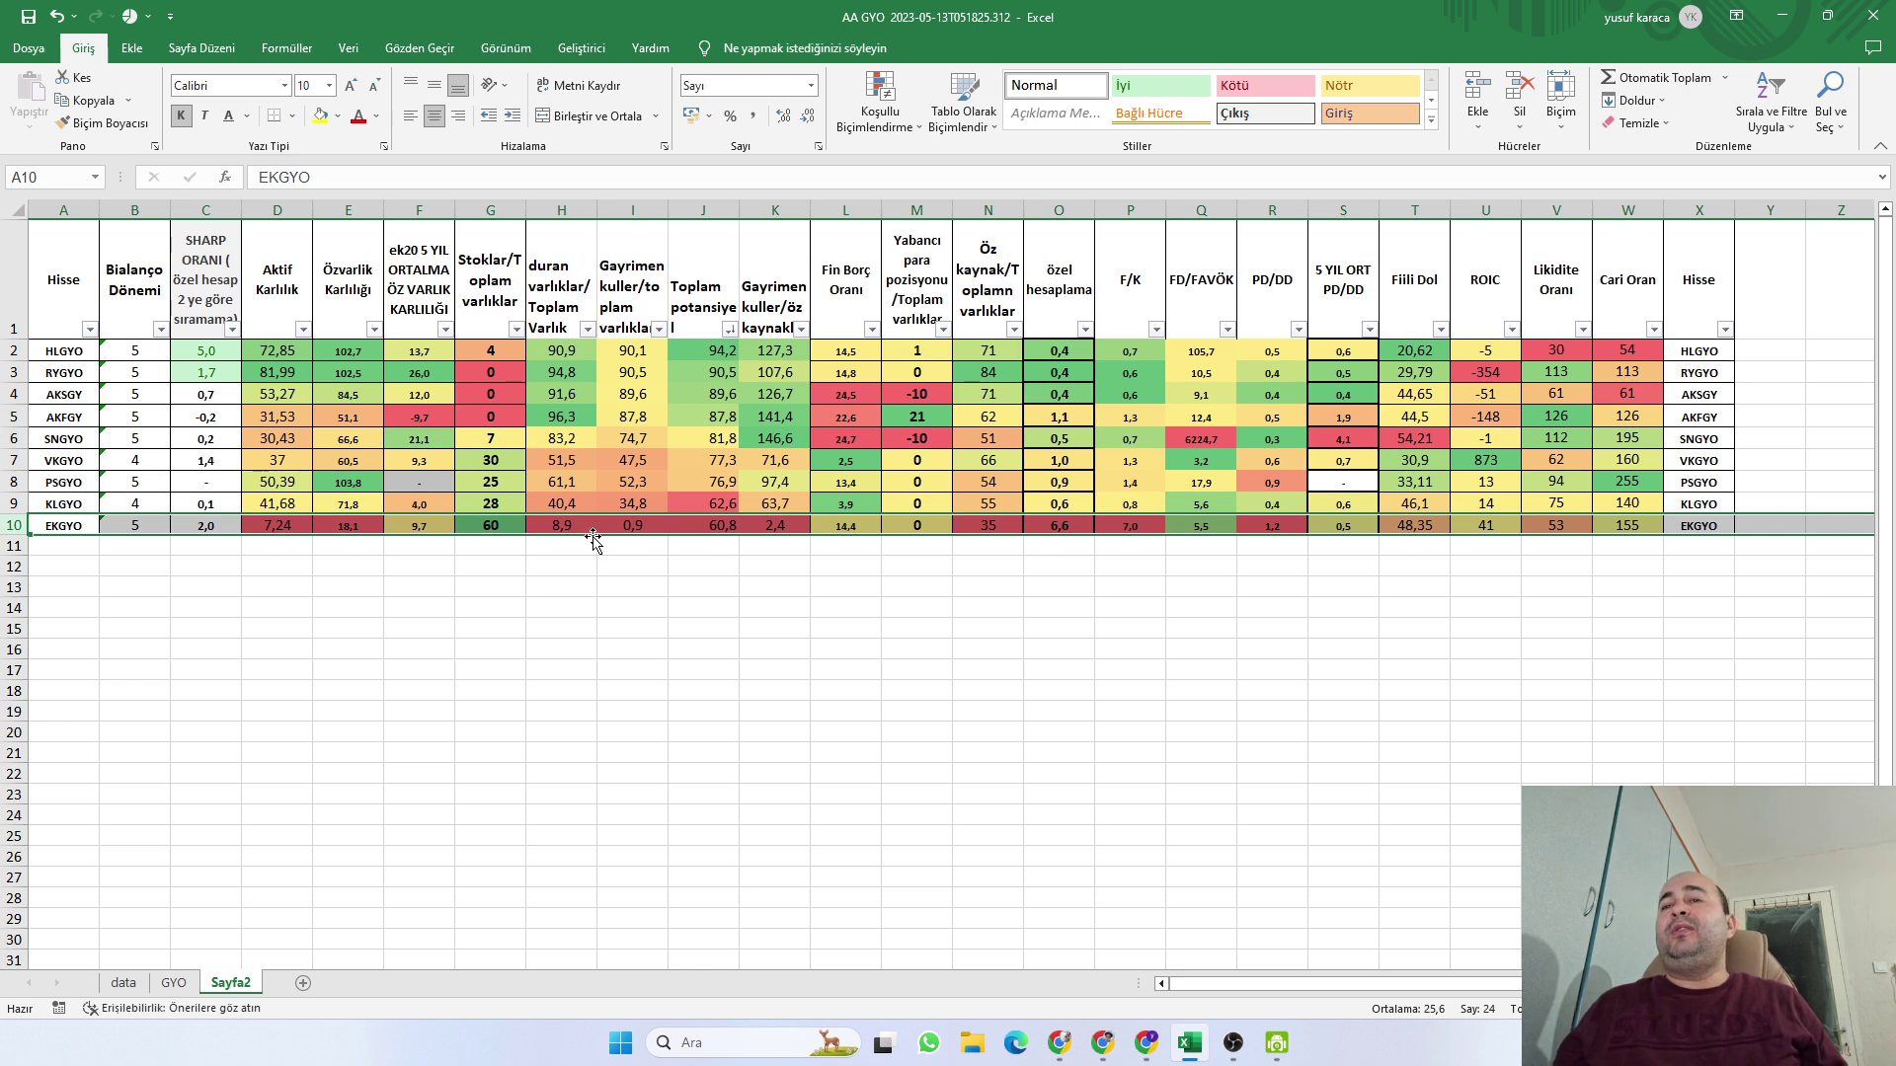
In Chrome, close the AKSGY balance sheet page and open the EKGYO company page in Fintables
left_click(1104, 1047)
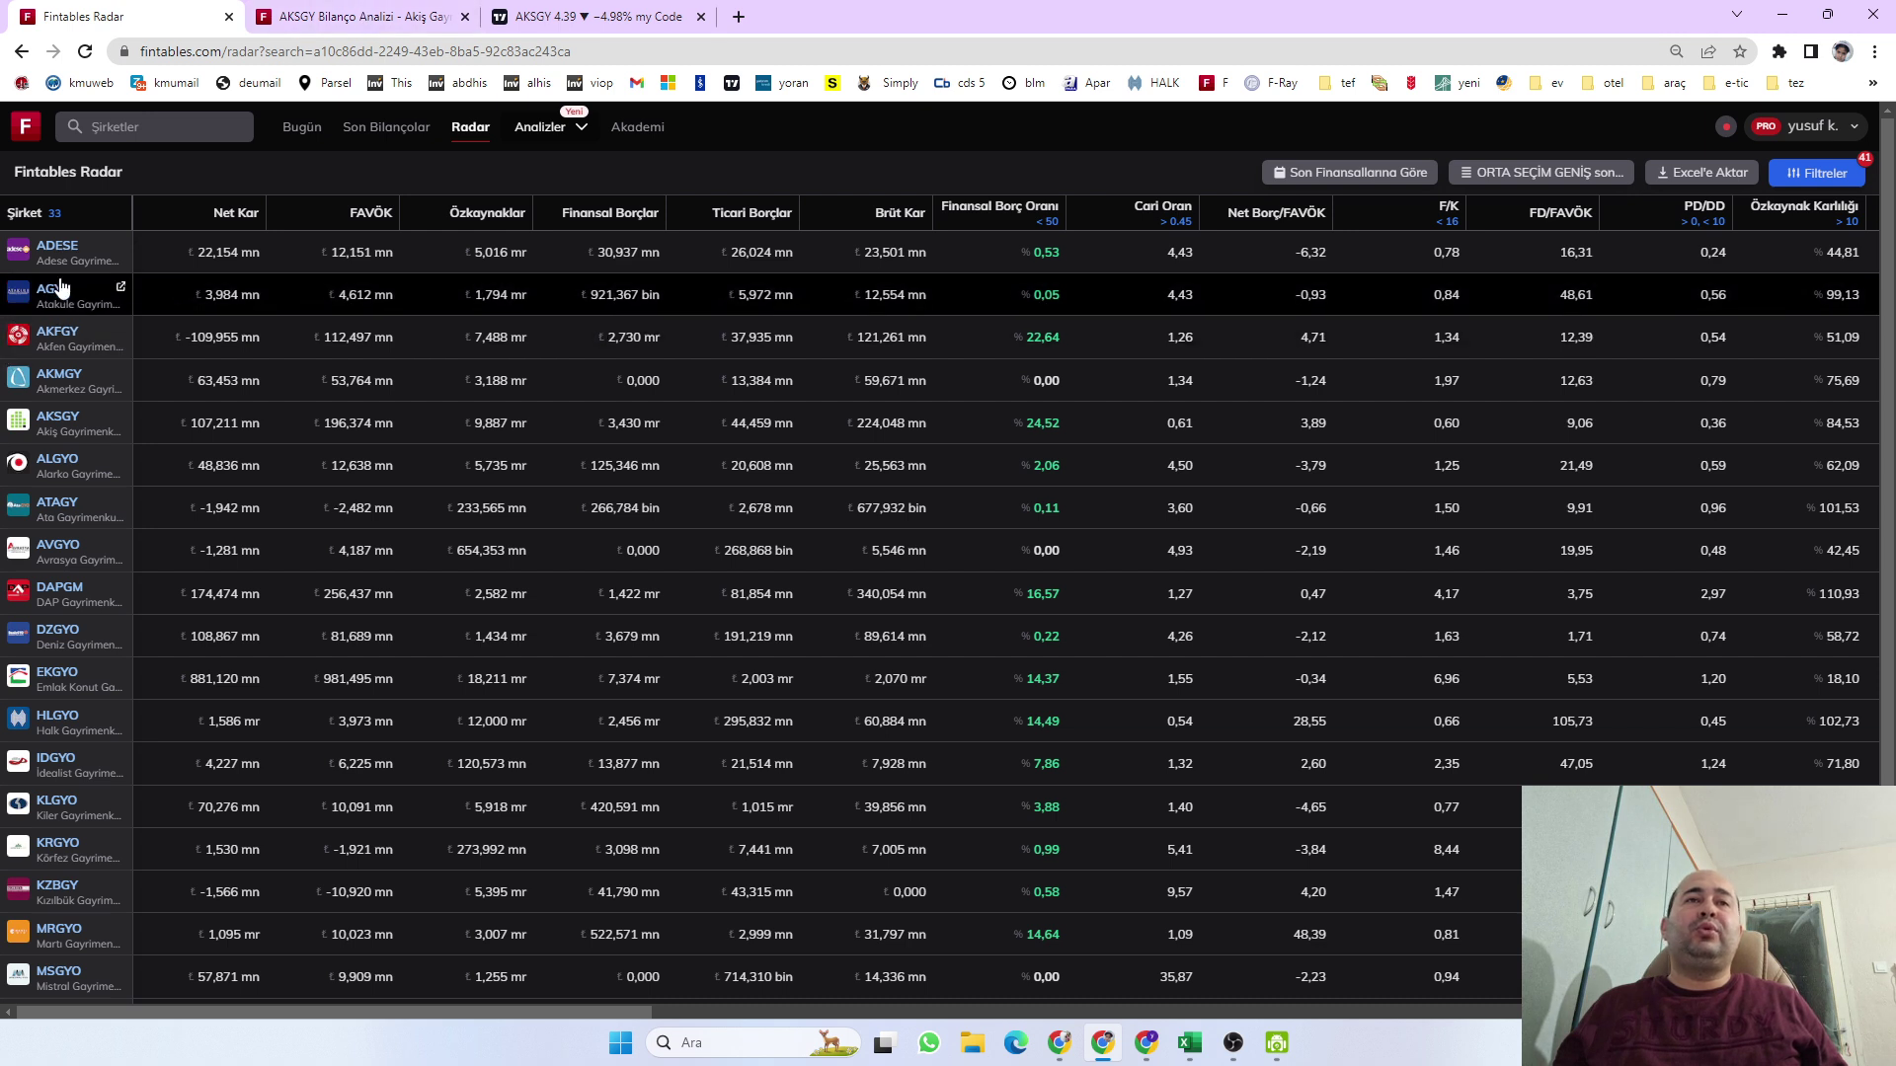
left_click(465, 16)
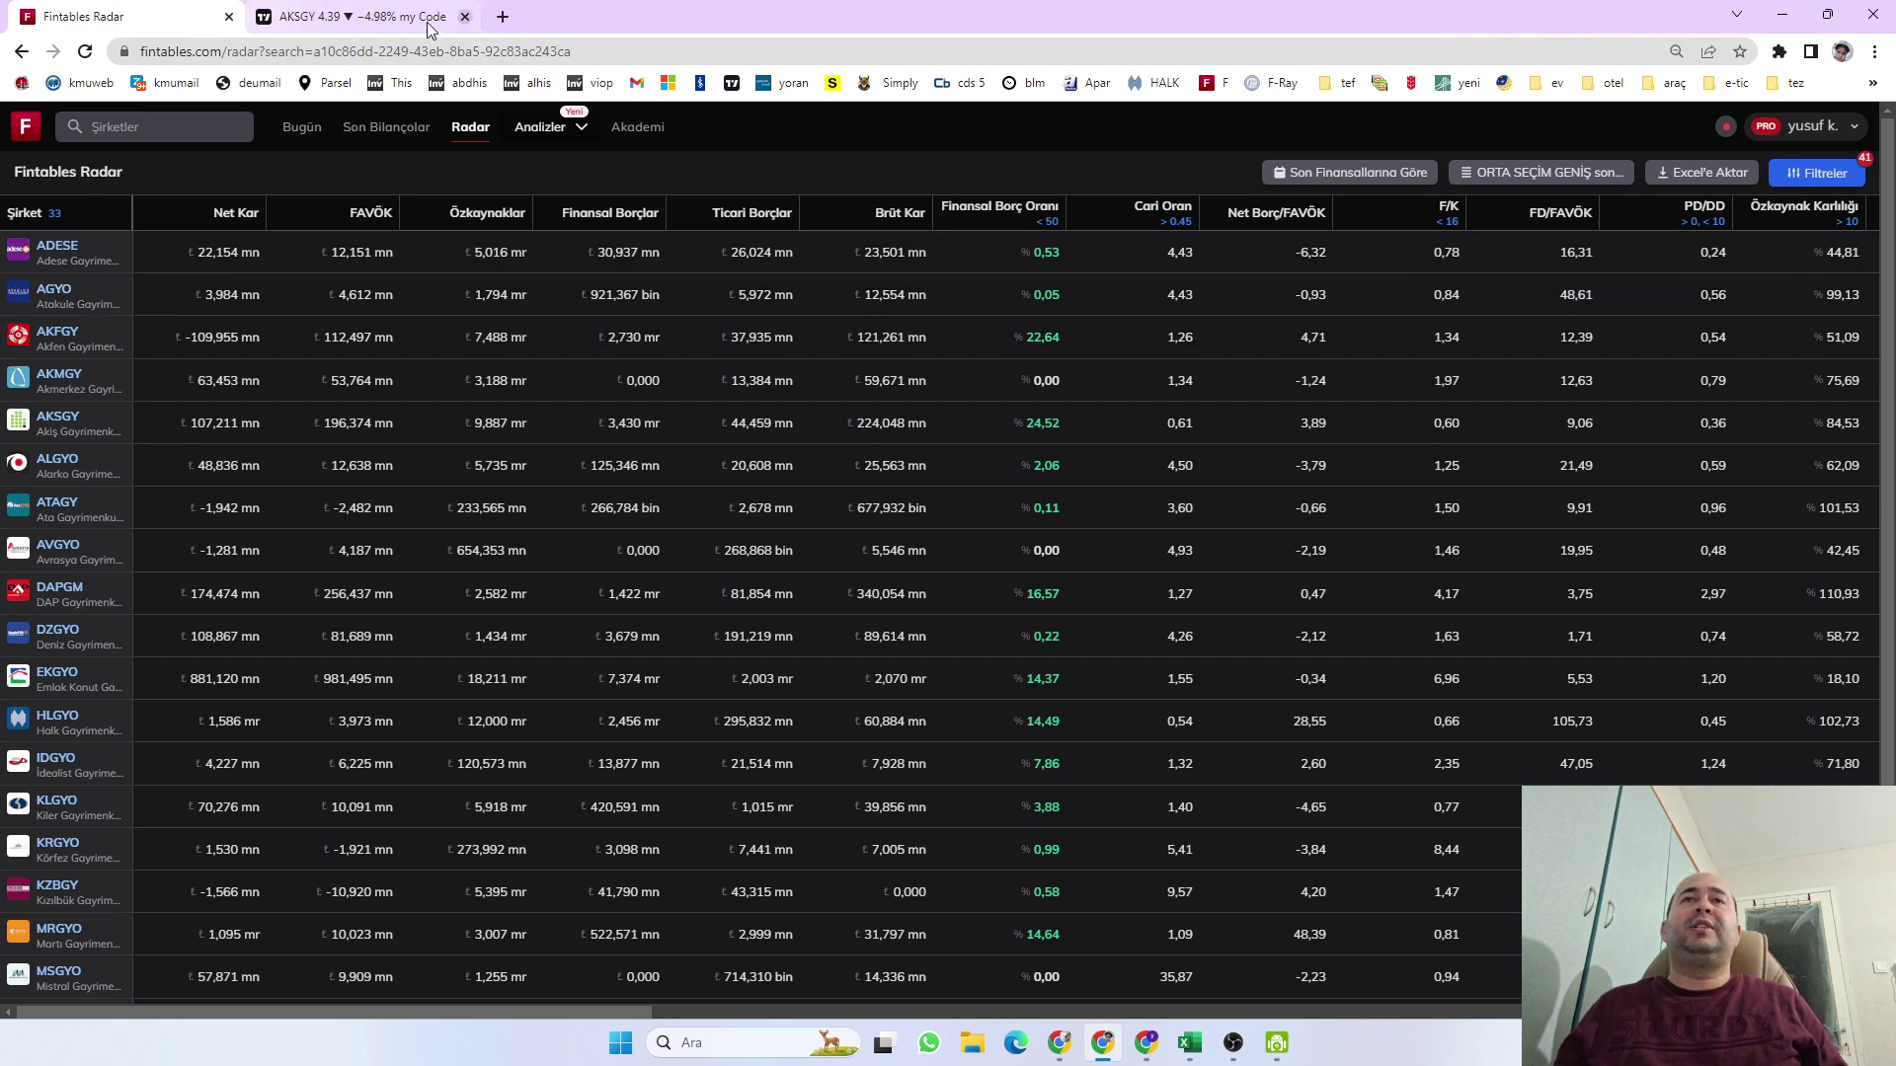
left_click(128, 129)
type("ekgy")
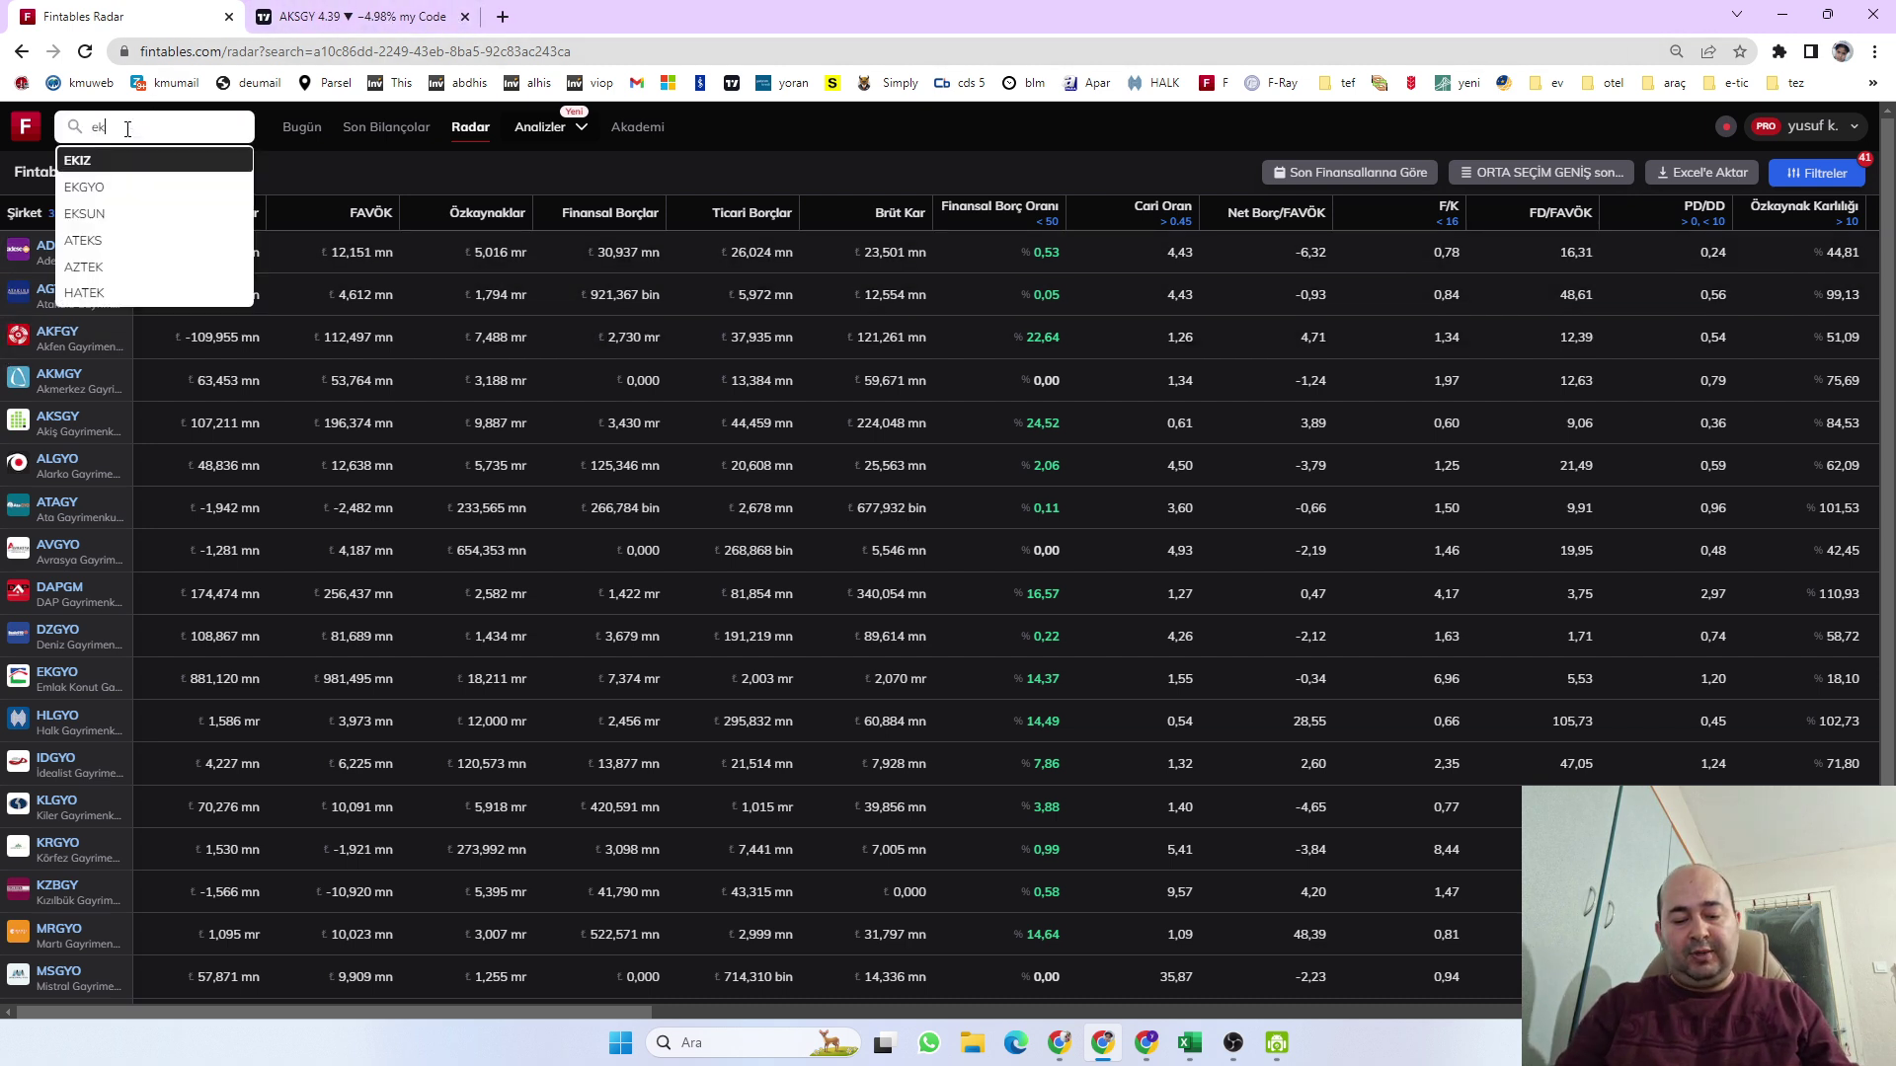
left_click(91, 159)
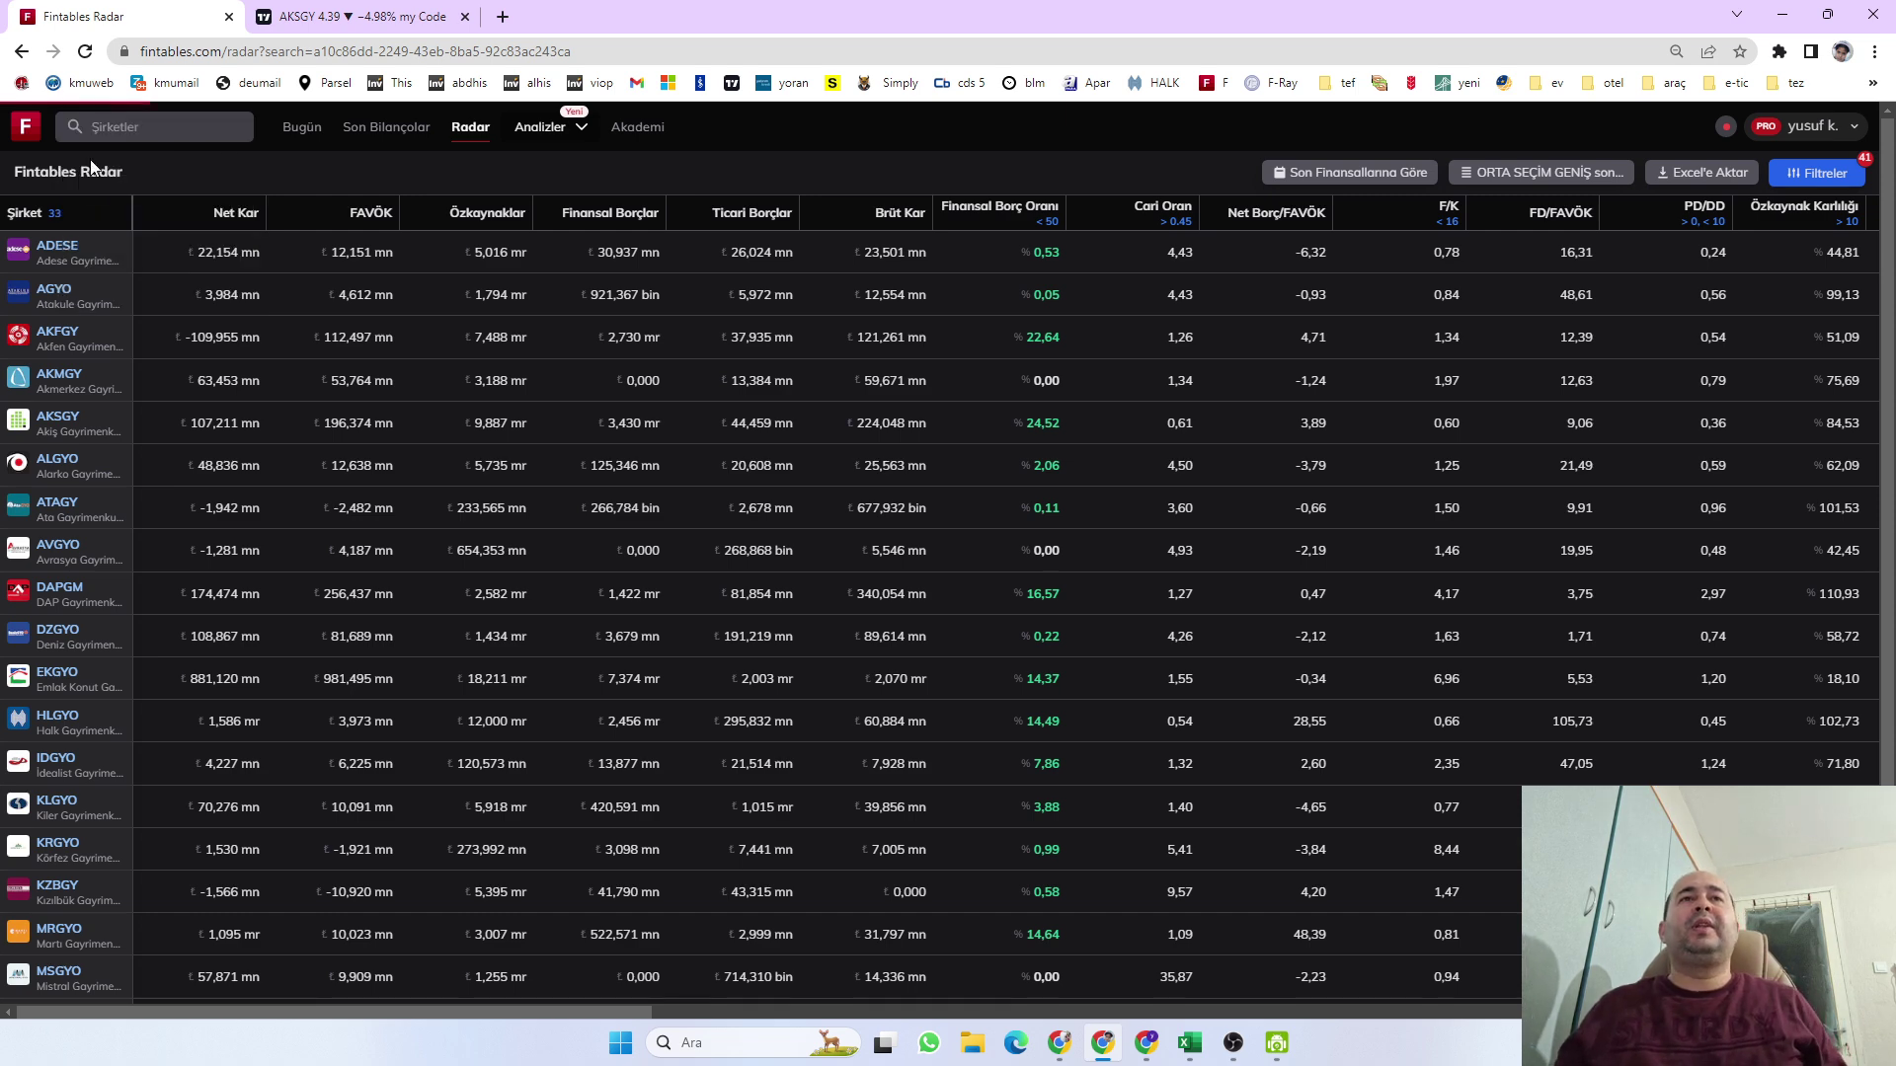
Review EKGYO's summary report with its quarterly charts extended to 10 quarters (10 çeyrek)
scroll(703, 559, "down", 3)
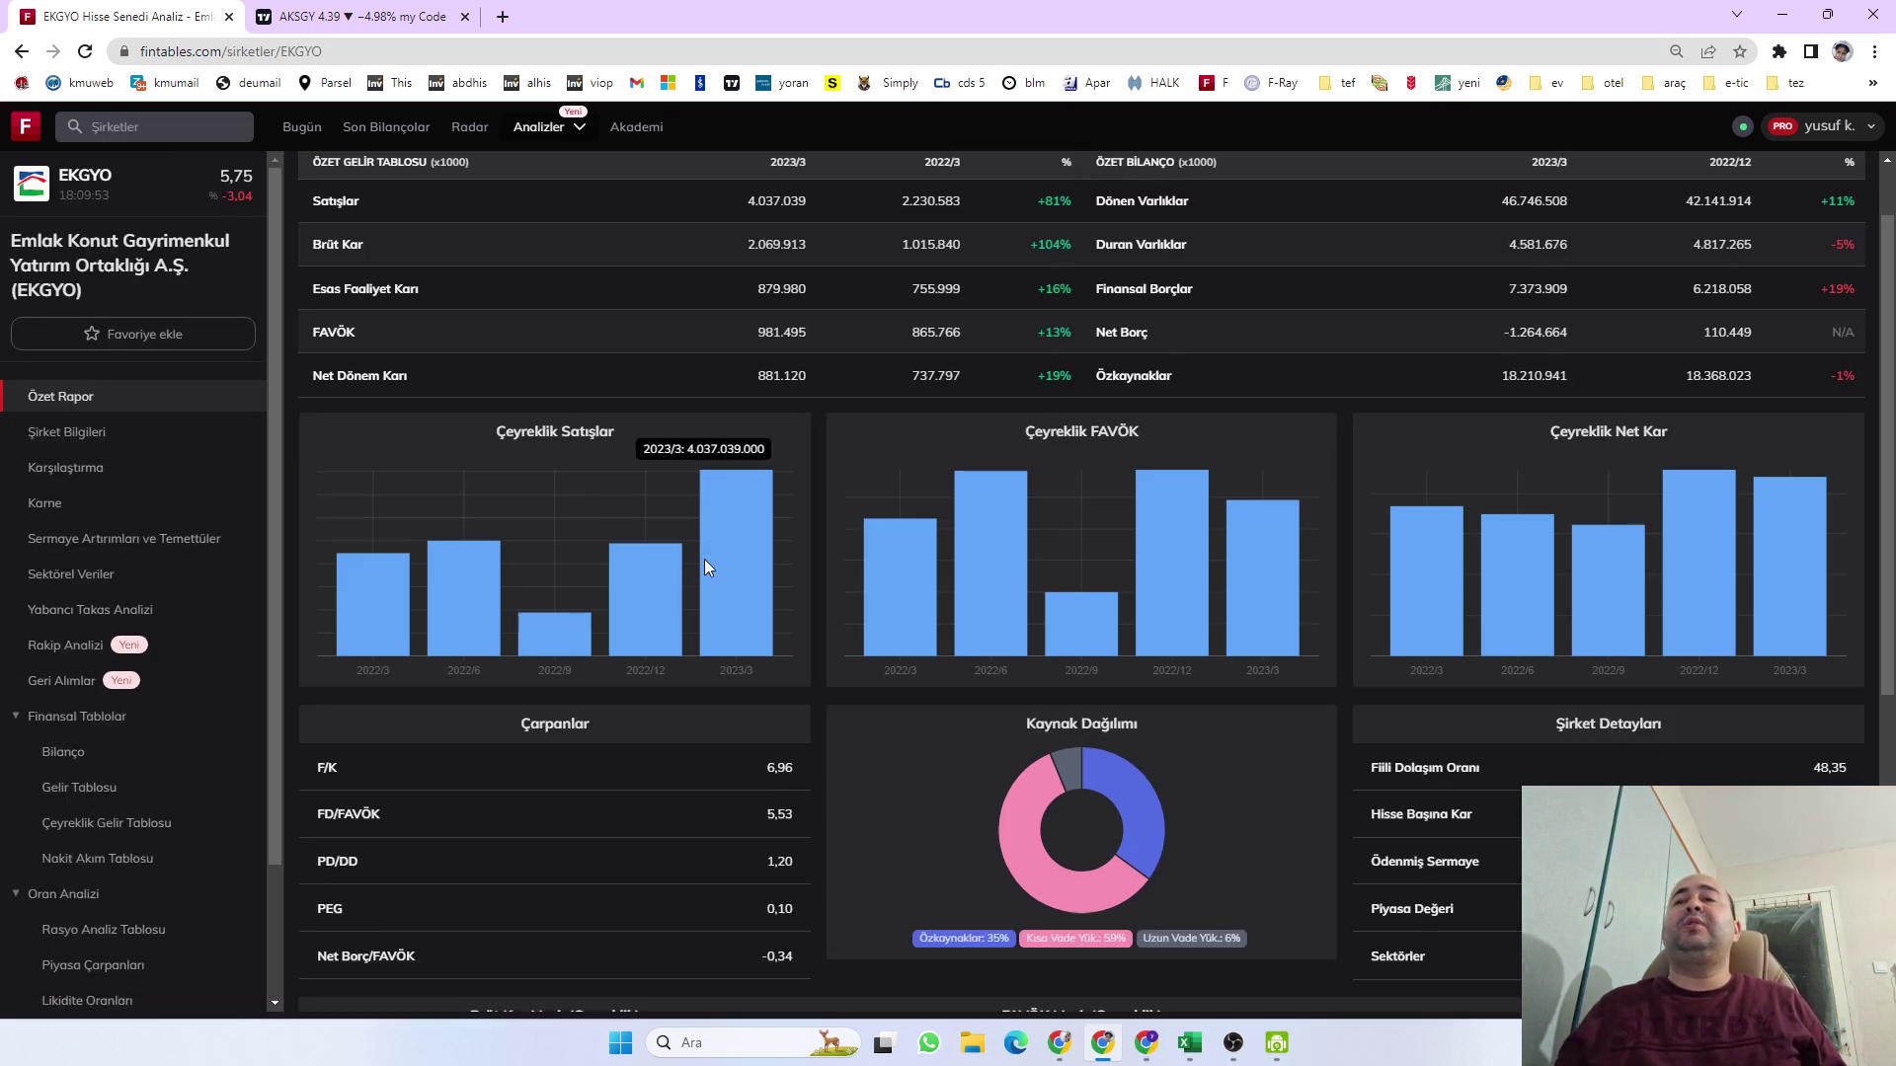
scroll(725, 423, "up", 3)
left_click(1827, 183)
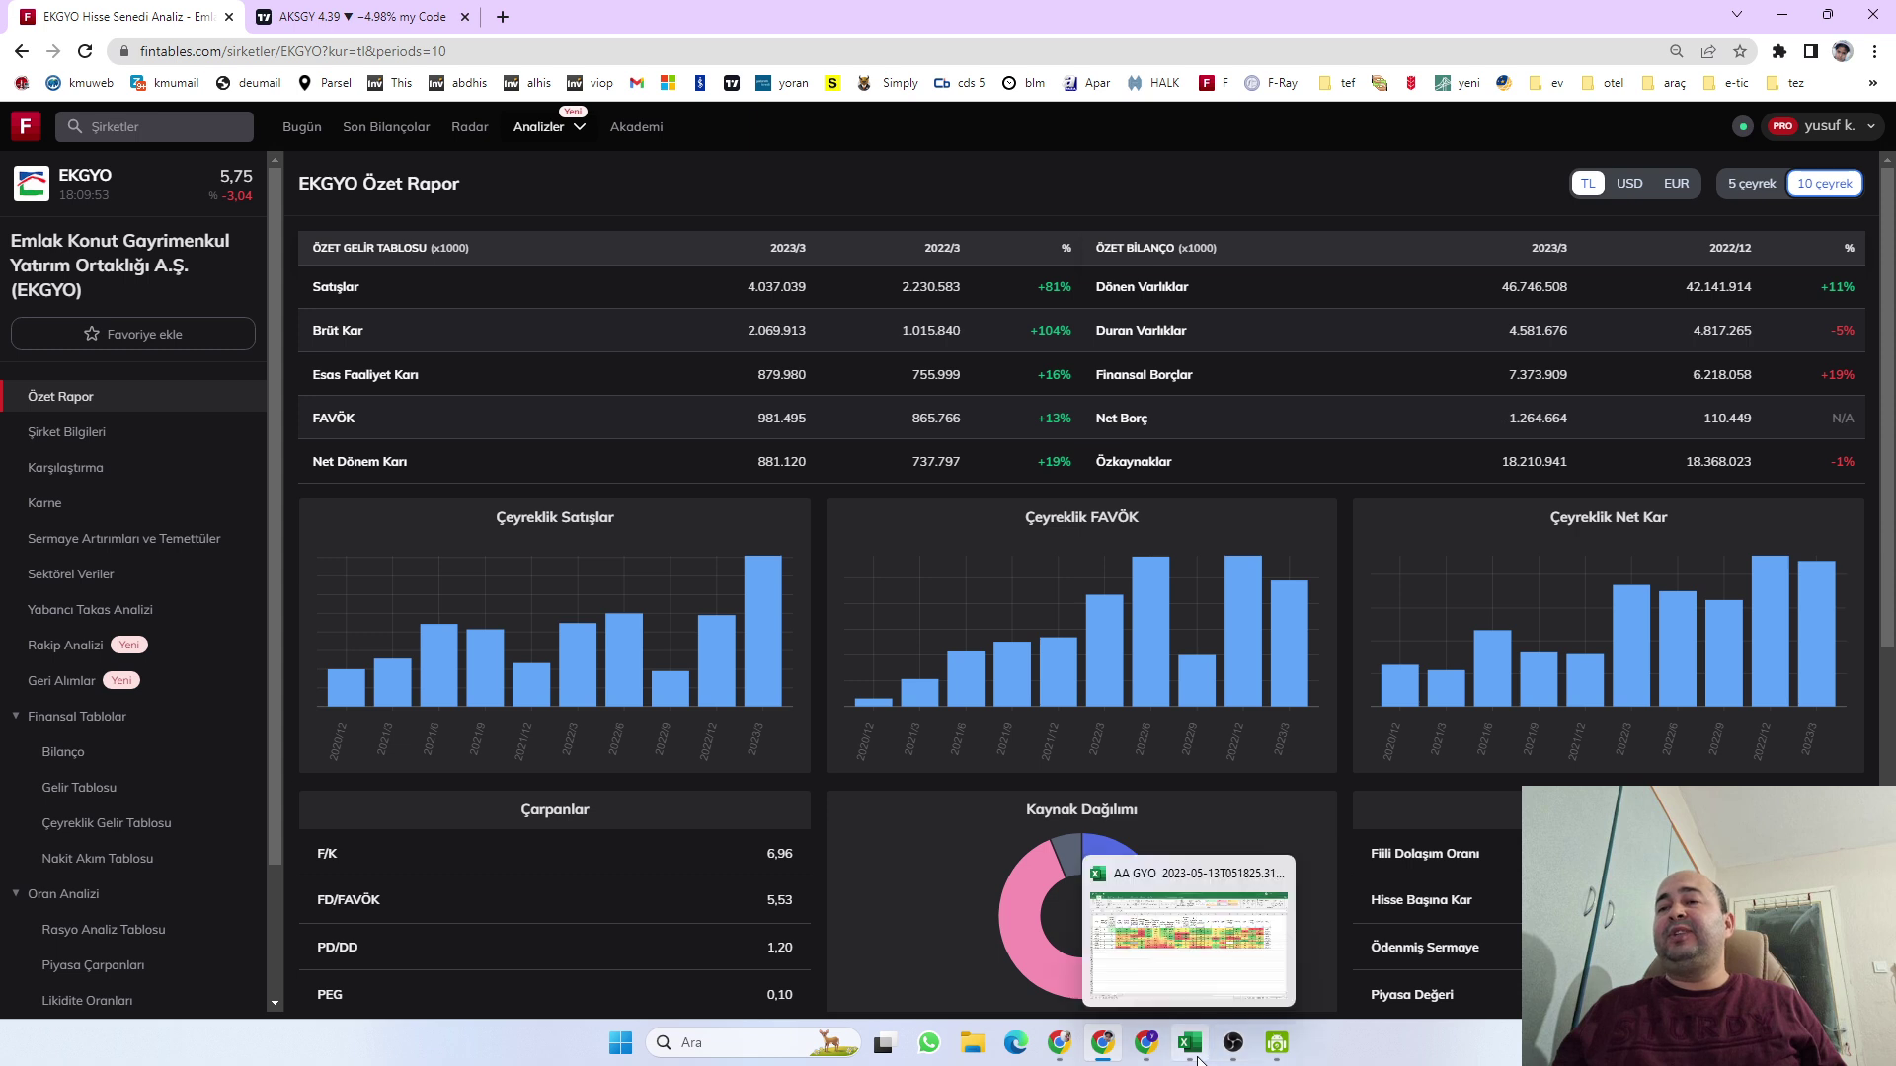
mouse_move(776, 707)
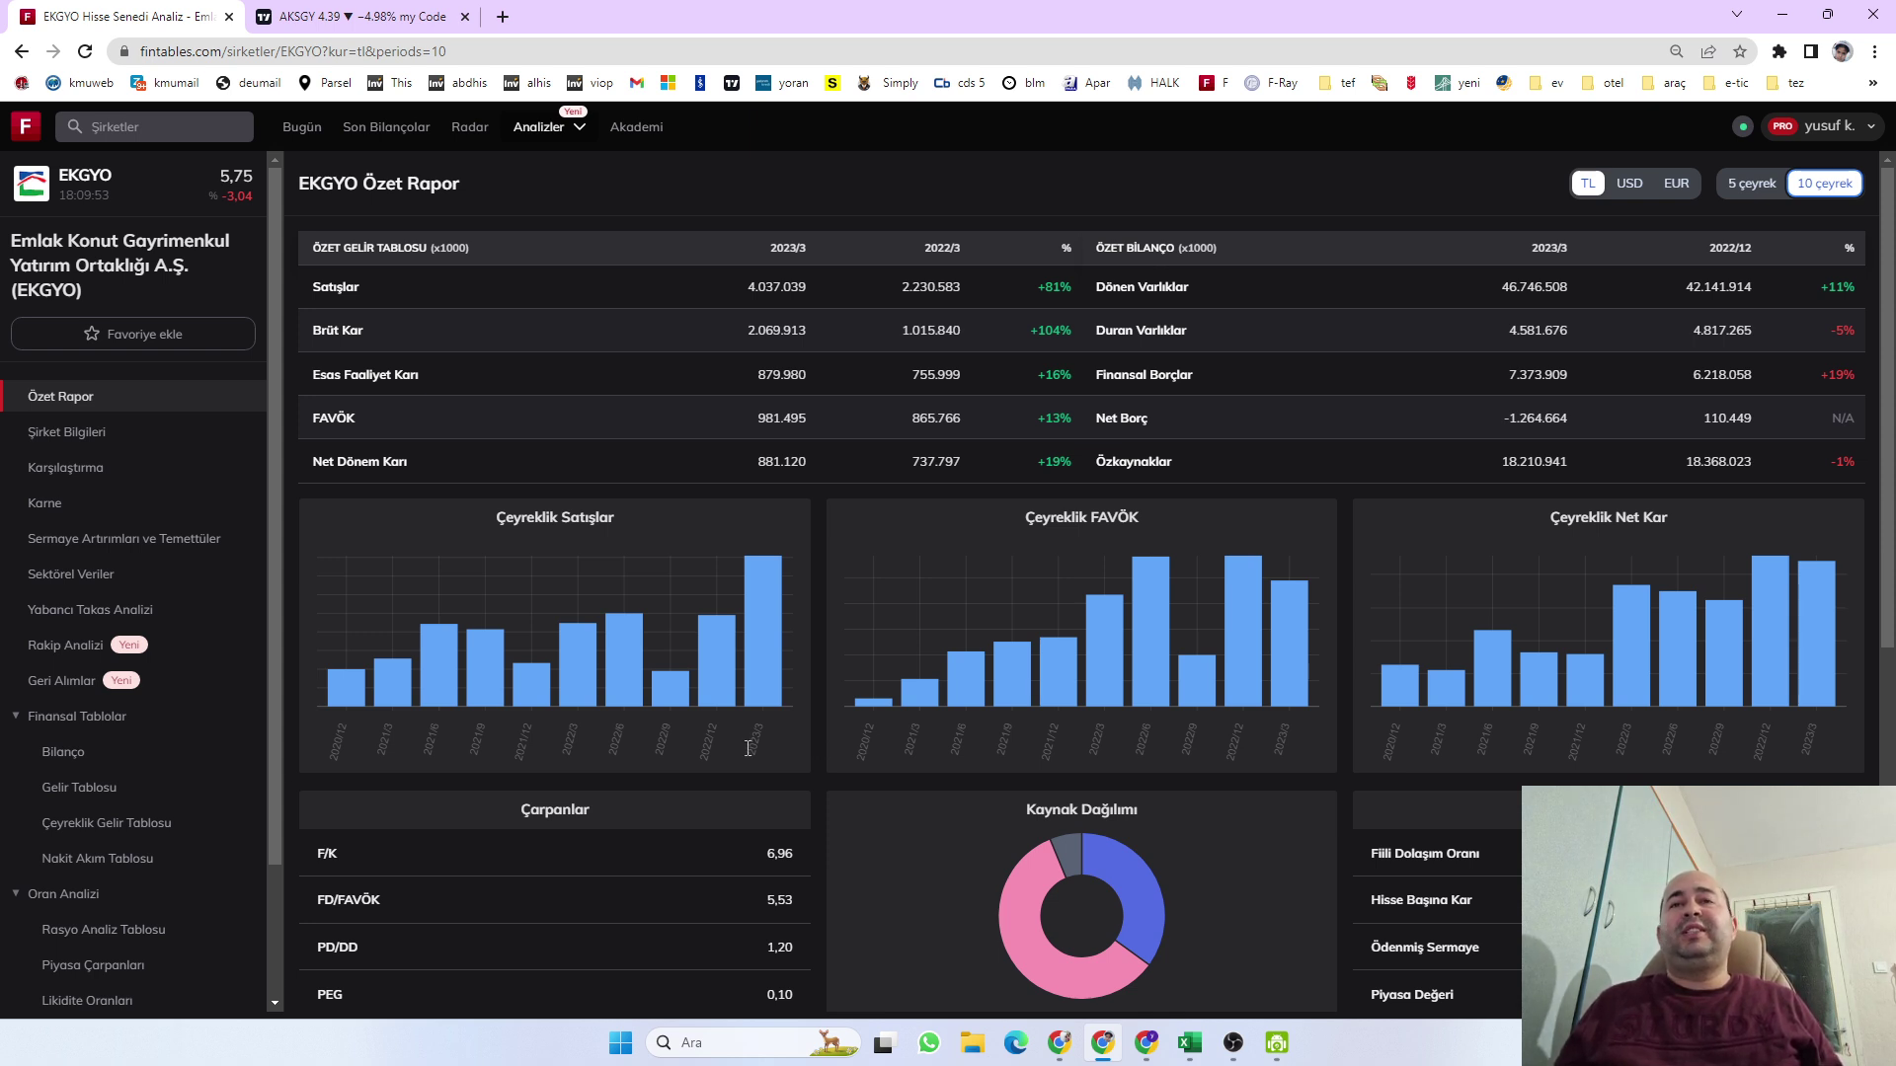
Switch to Excel and delete the EKGYO and KLGYO rows from the Sayfa2 table
left_click(1189, 1043)
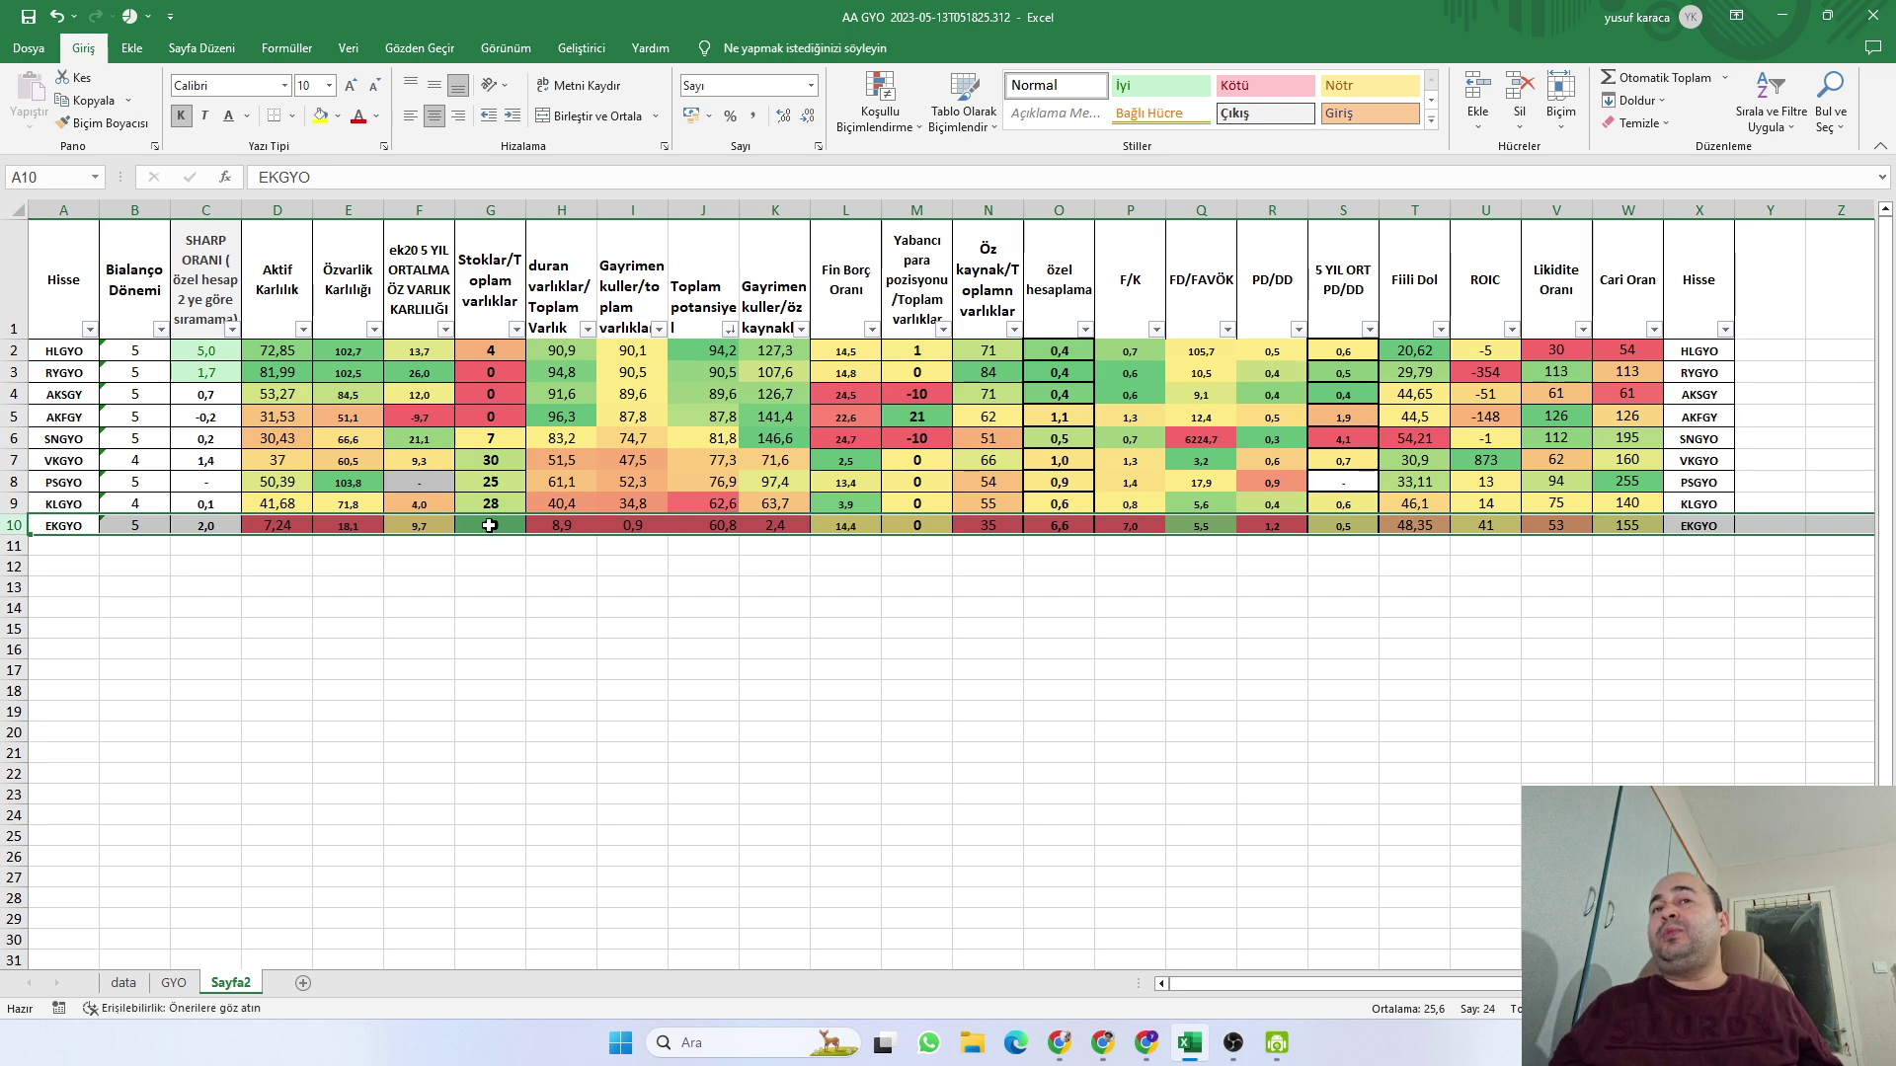
left_click(1521, 94)
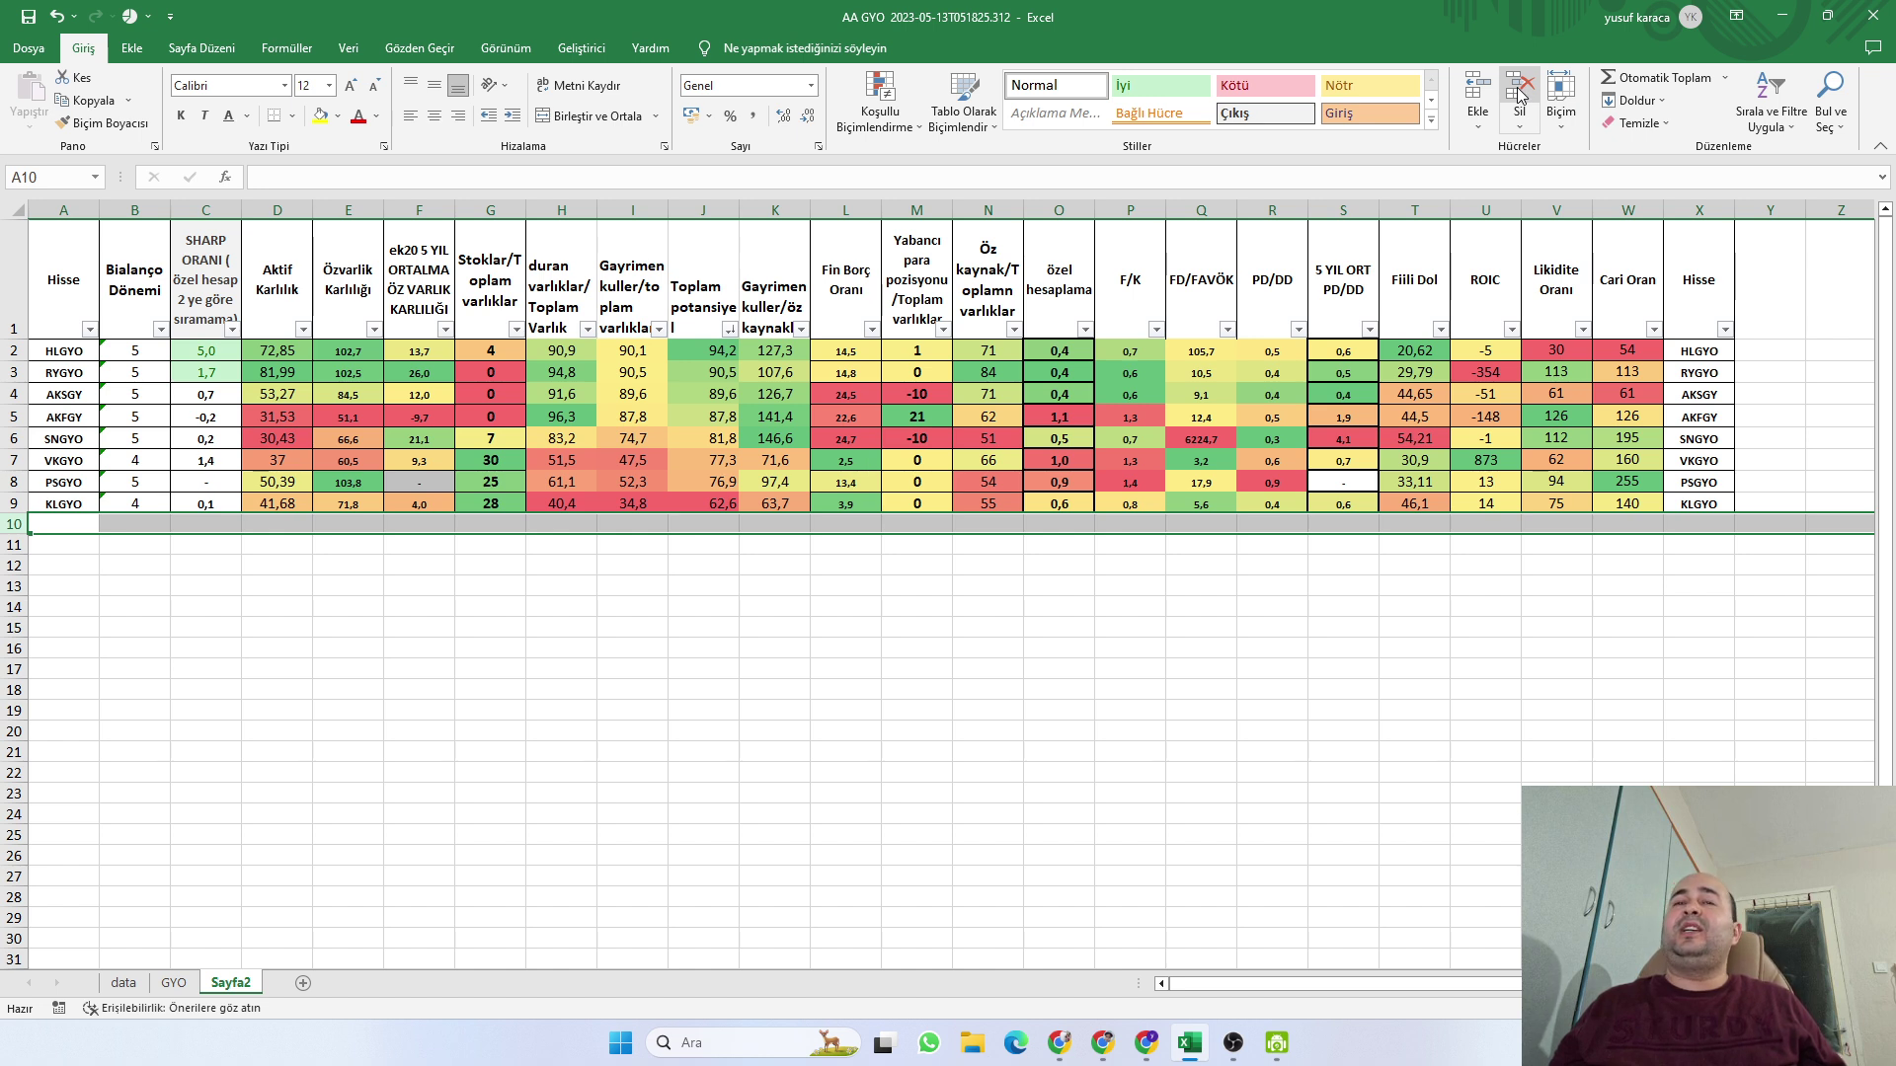
left_click(7, 503)
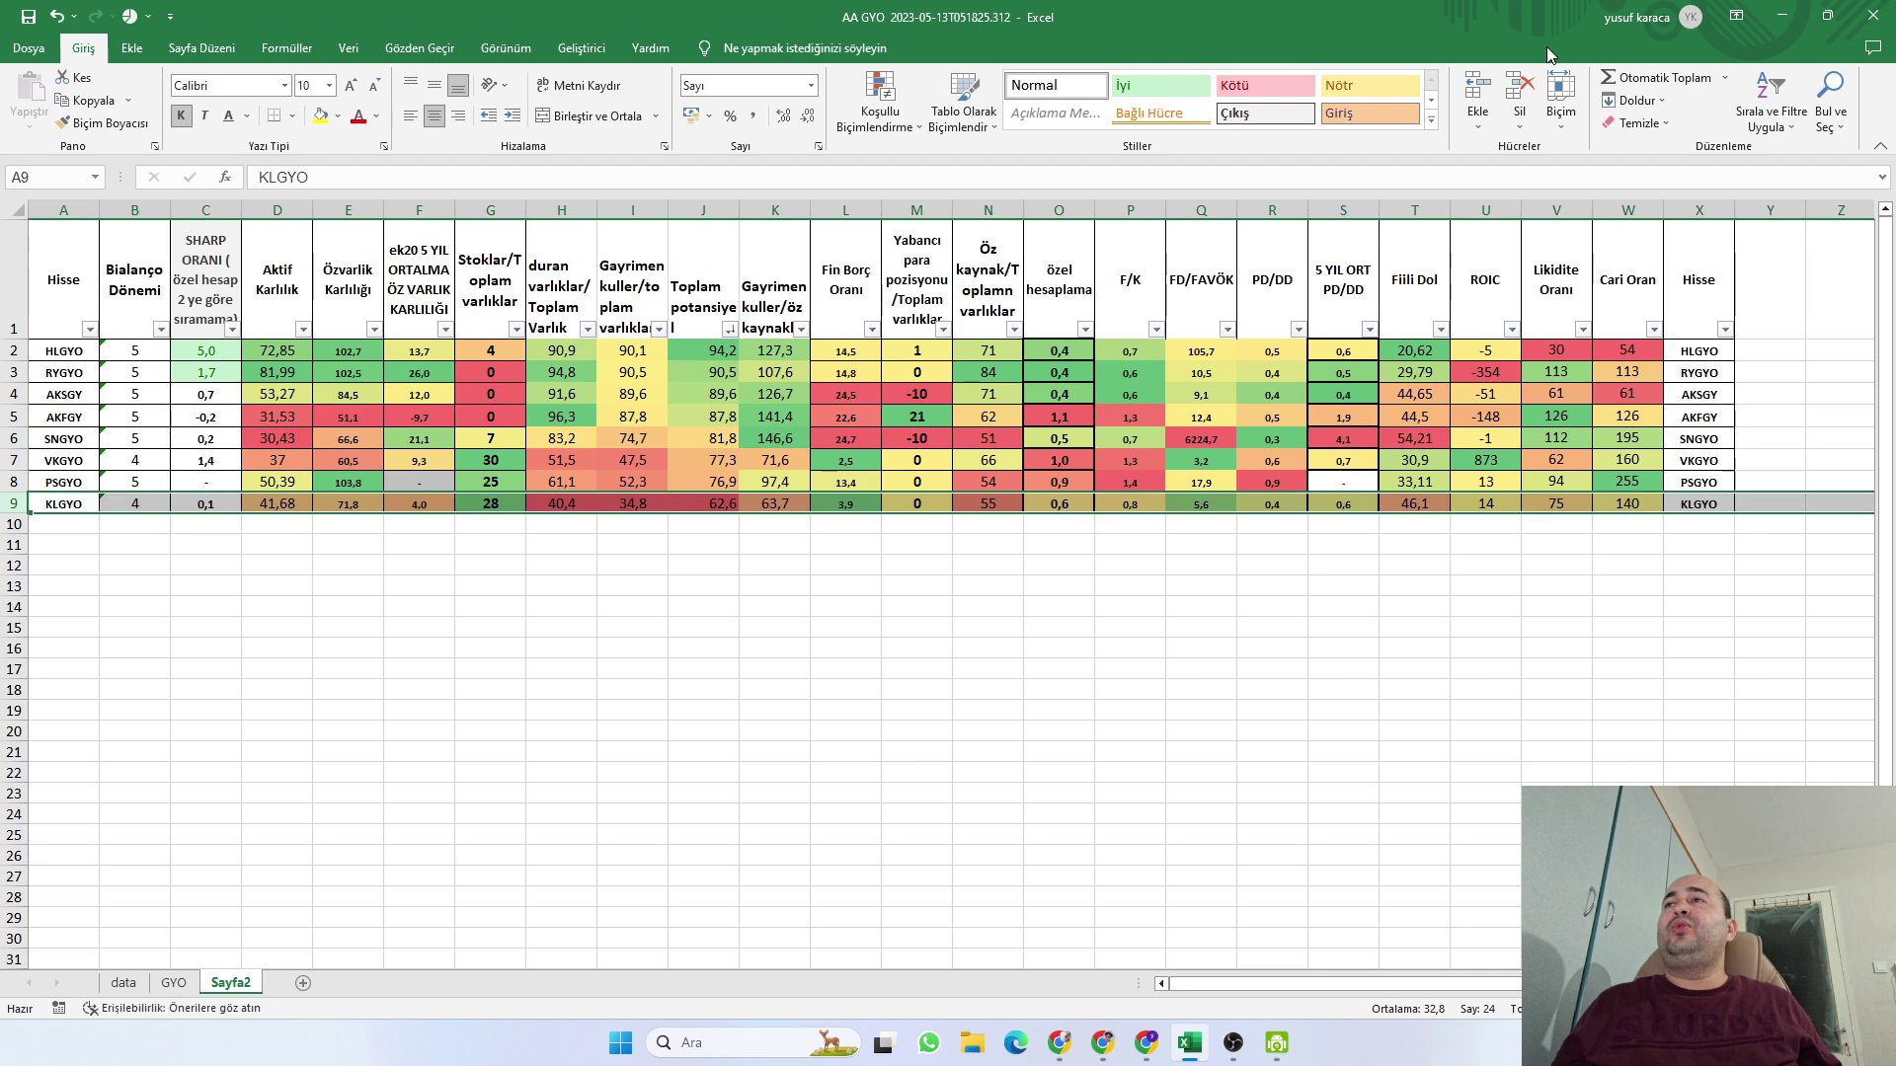
left_click(1519, 95)
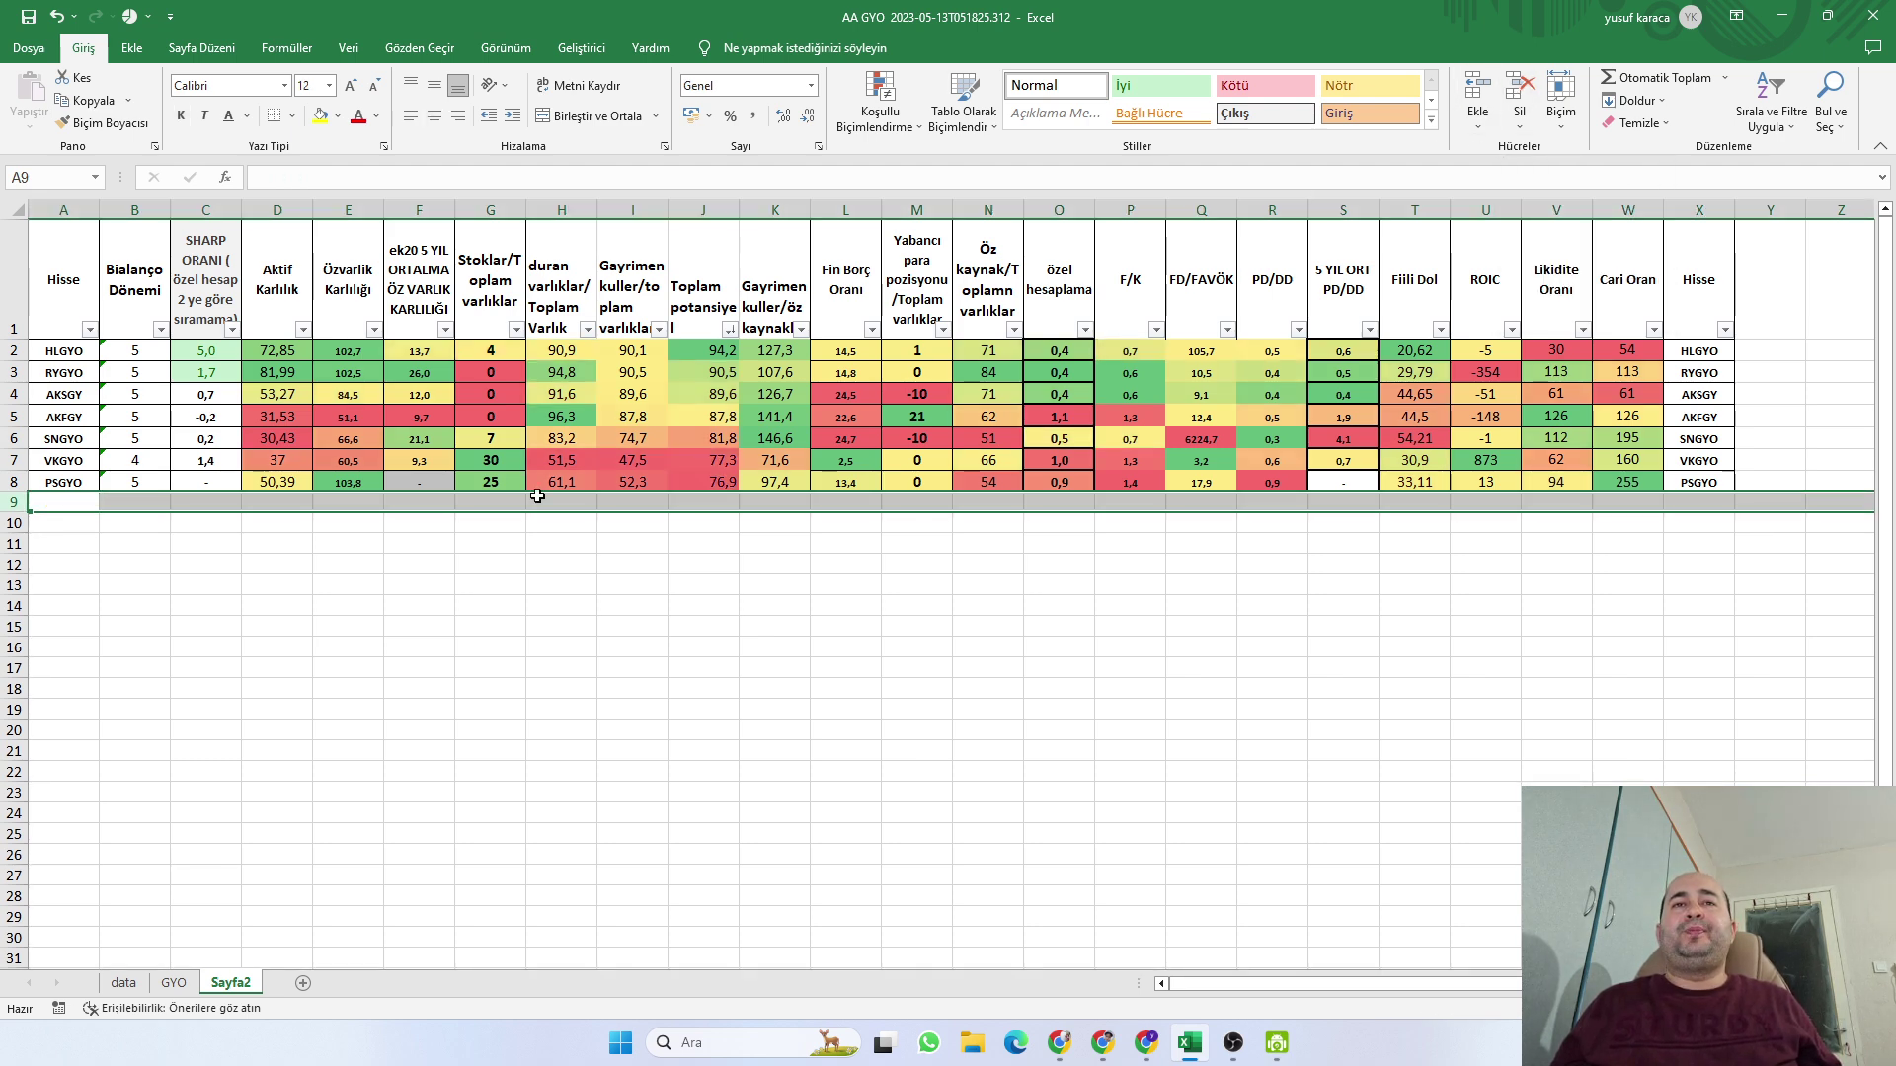
Compare the PSGYO and VKGYO rows, examining PSGYO's real estate, inventory, financial debt and equity ratios
left_click(15, 482)
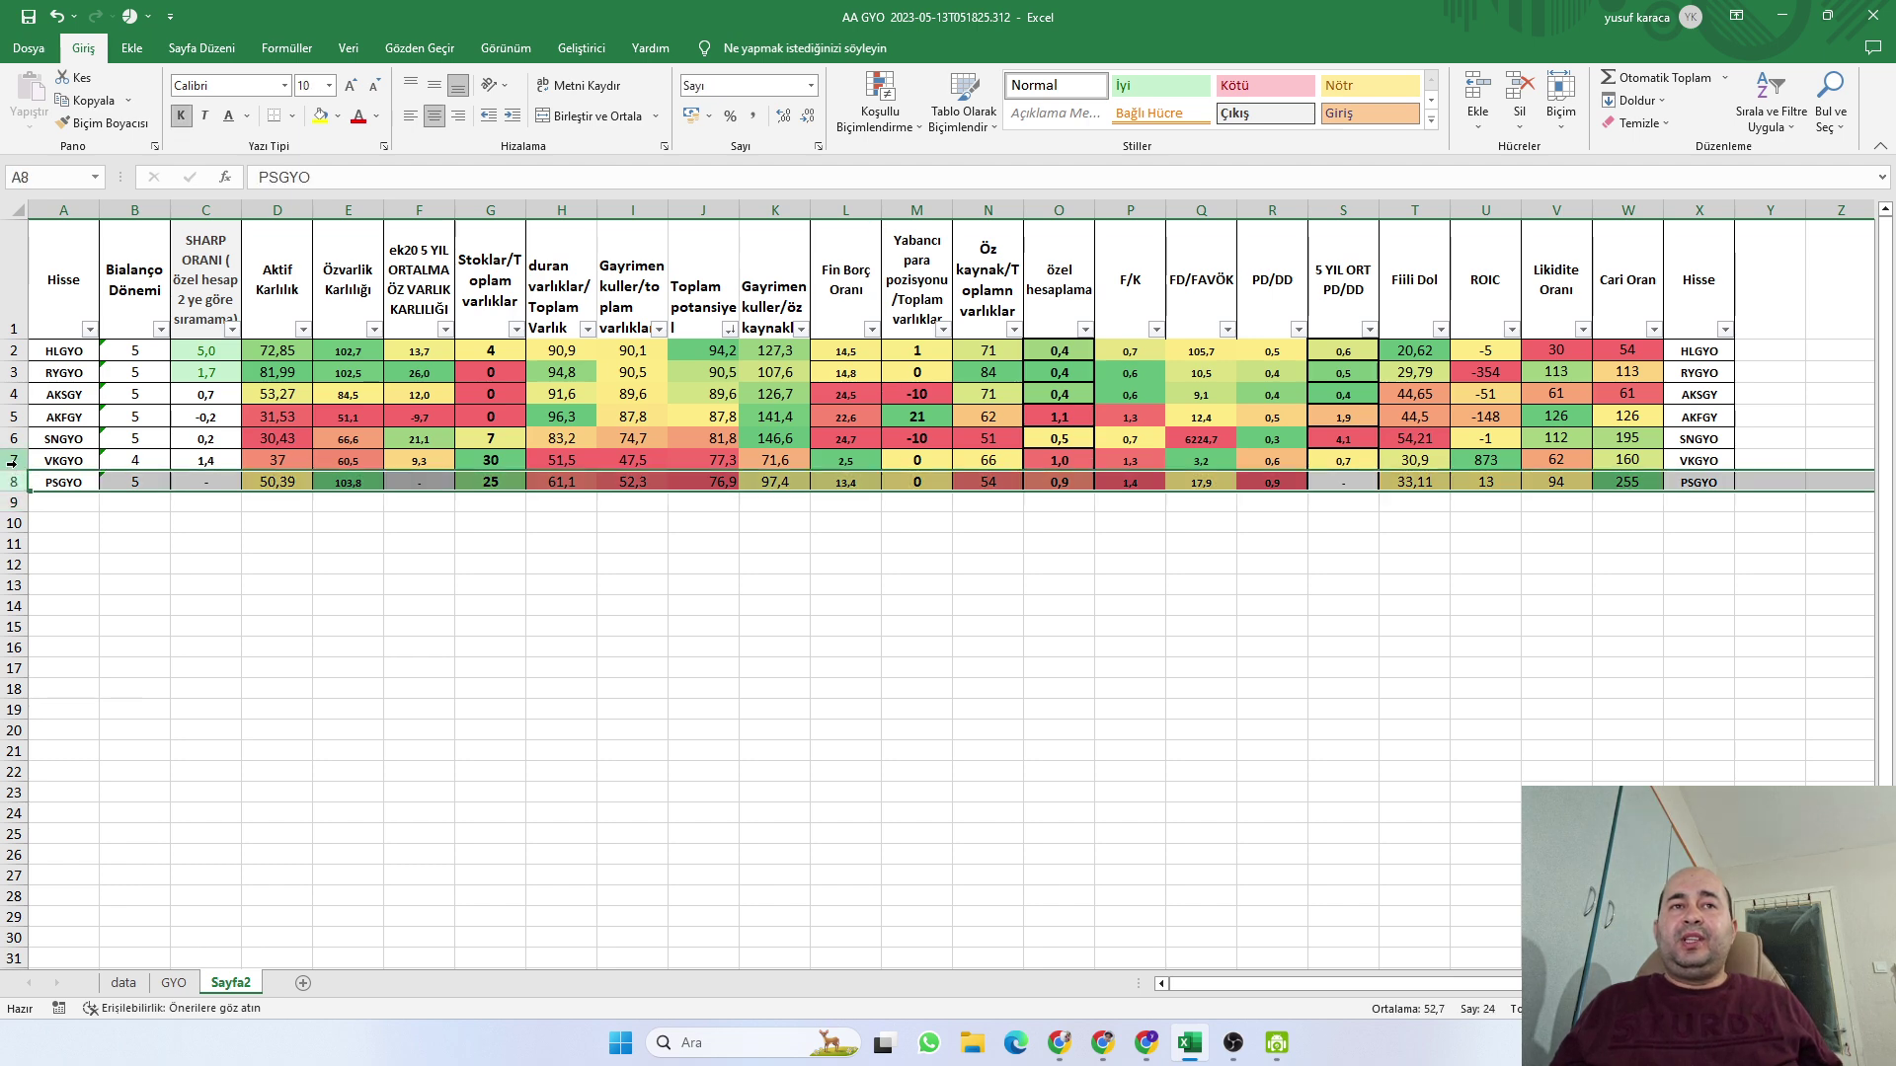
left_click(15, 460)
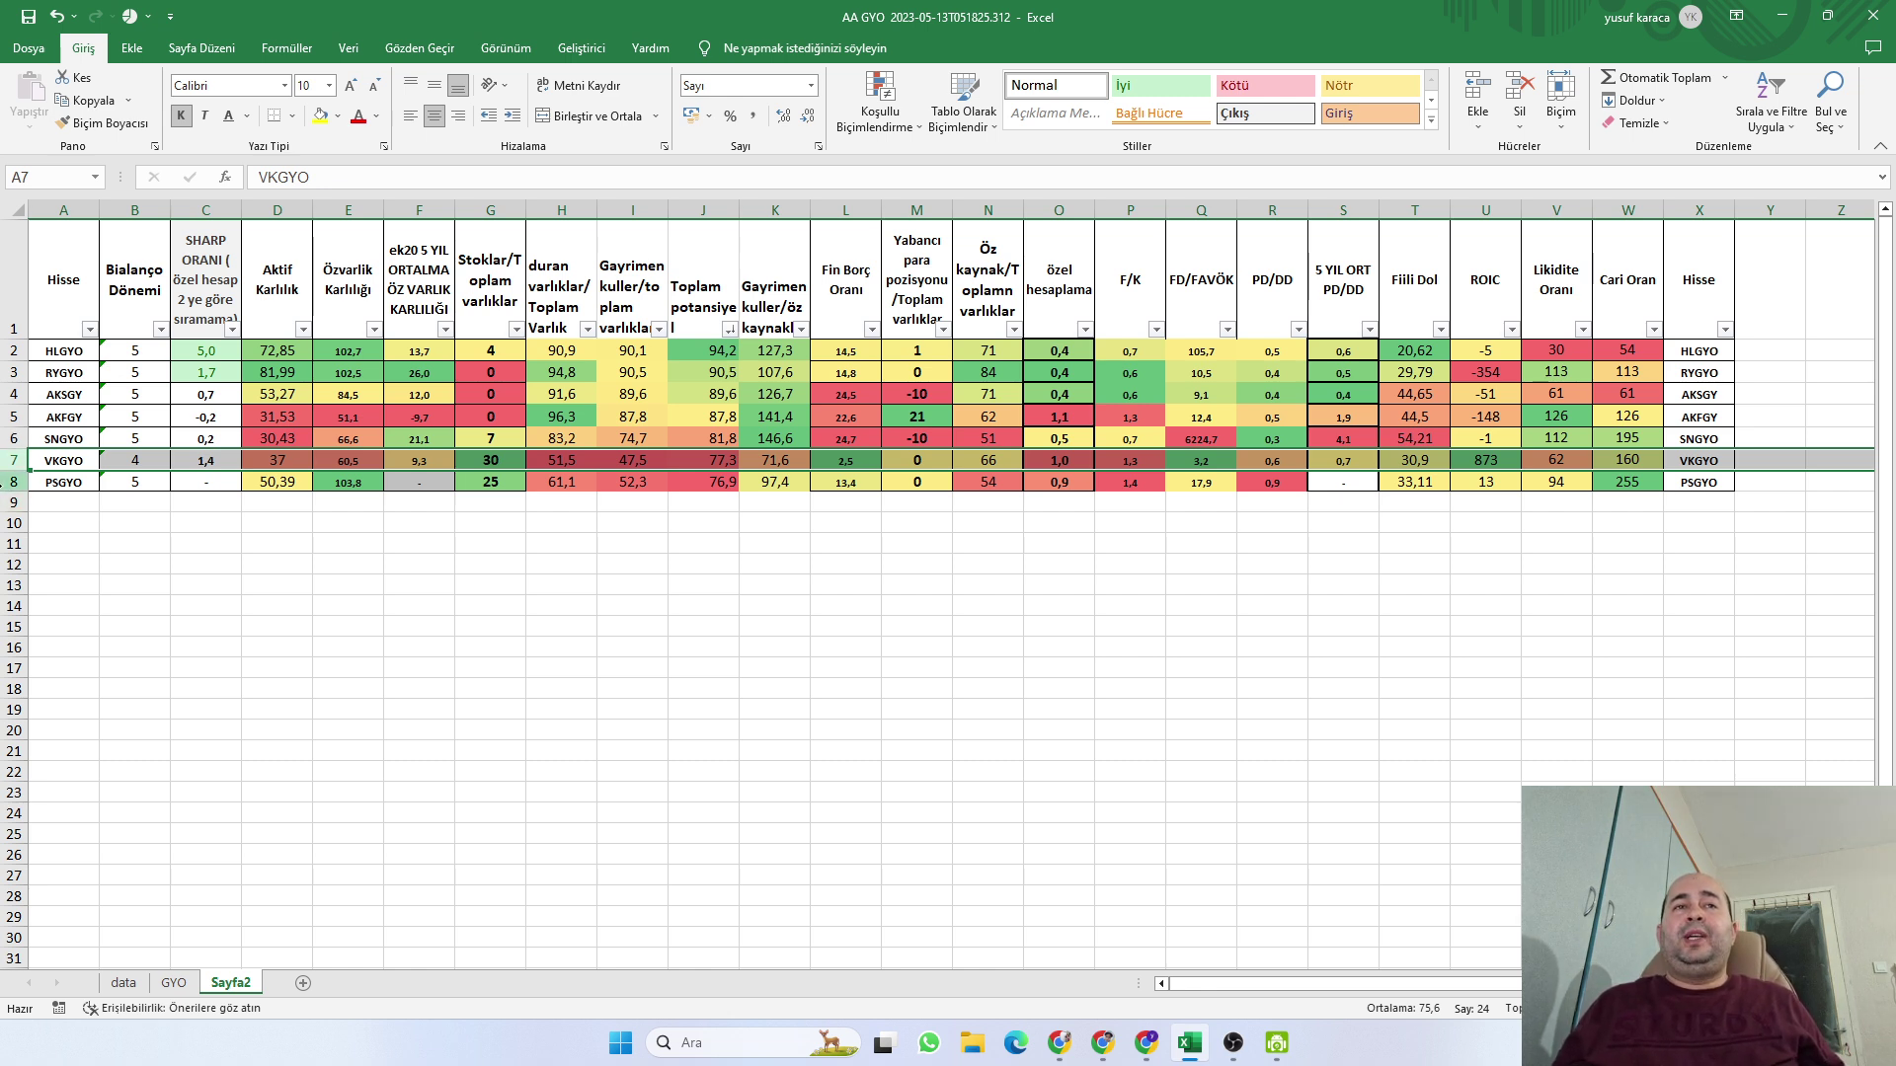
left_click(11, 481)
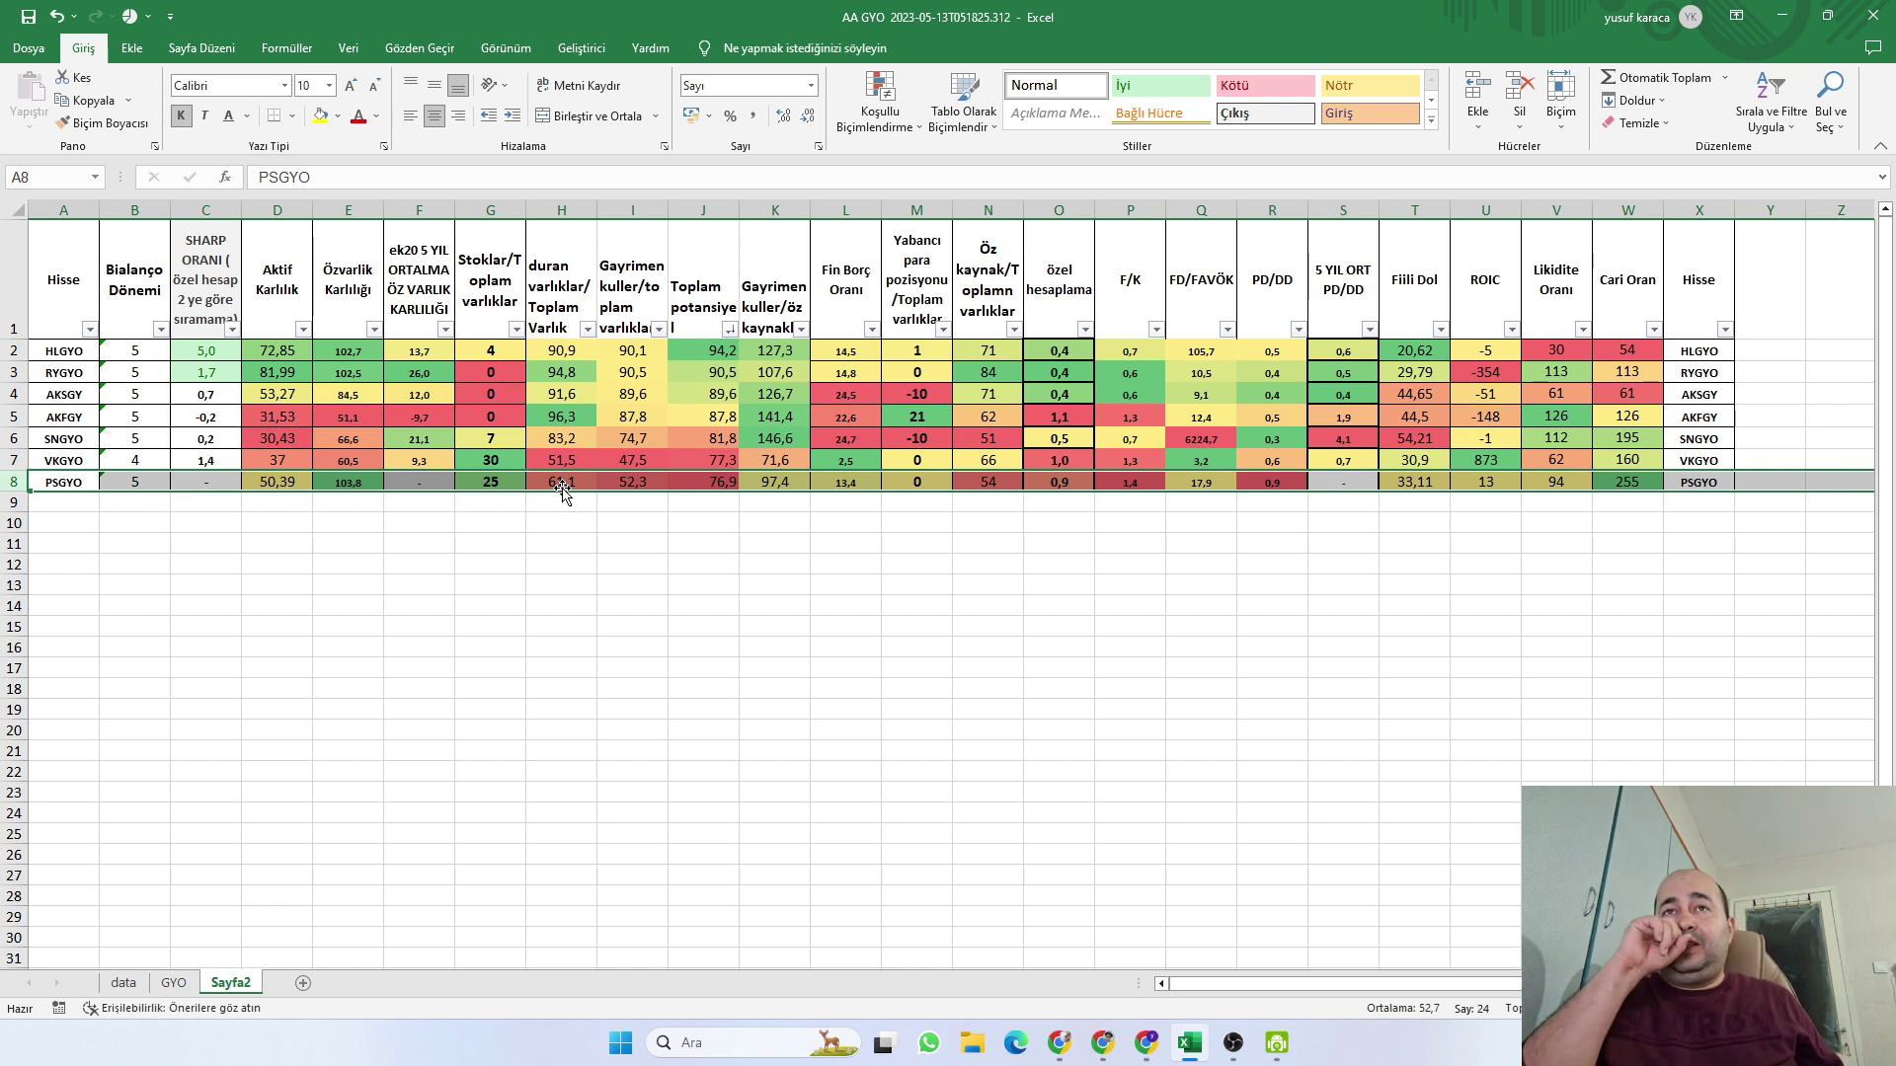
left_click(628, 482)
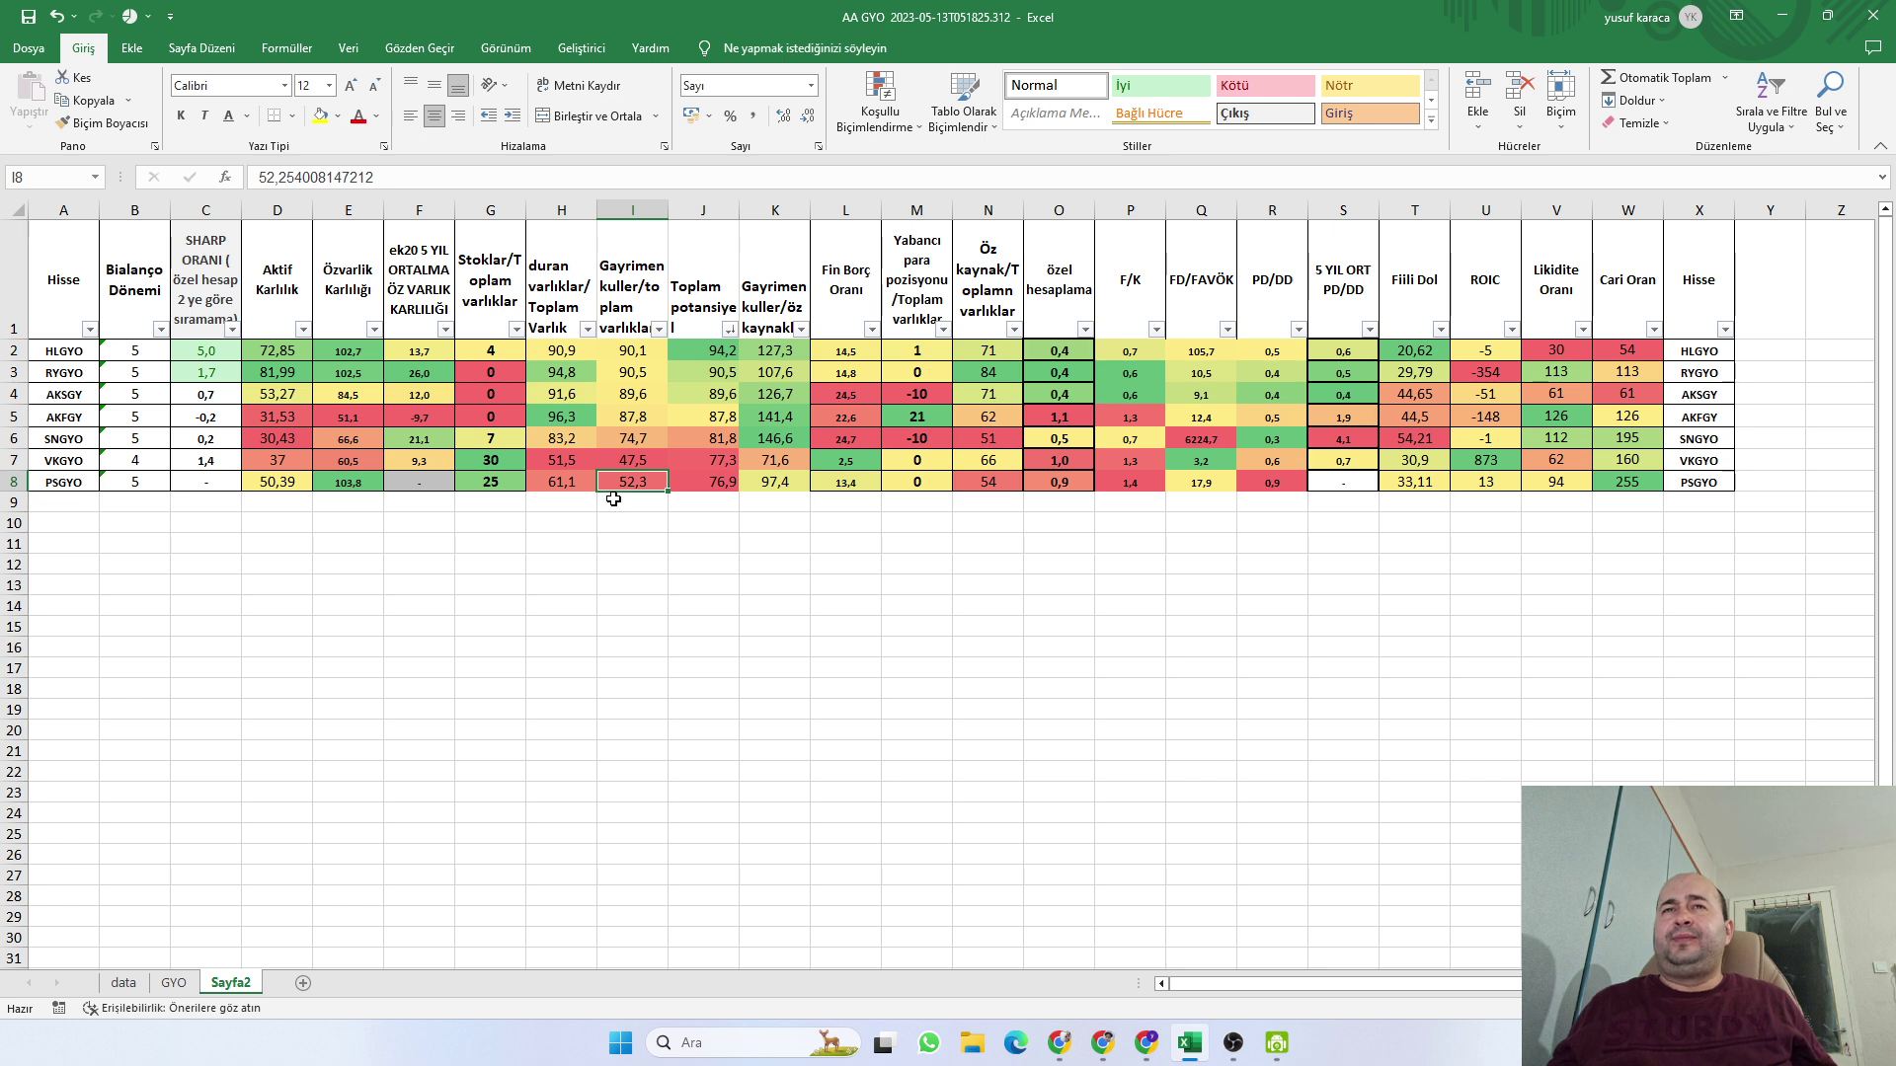
left_click(489, 481)
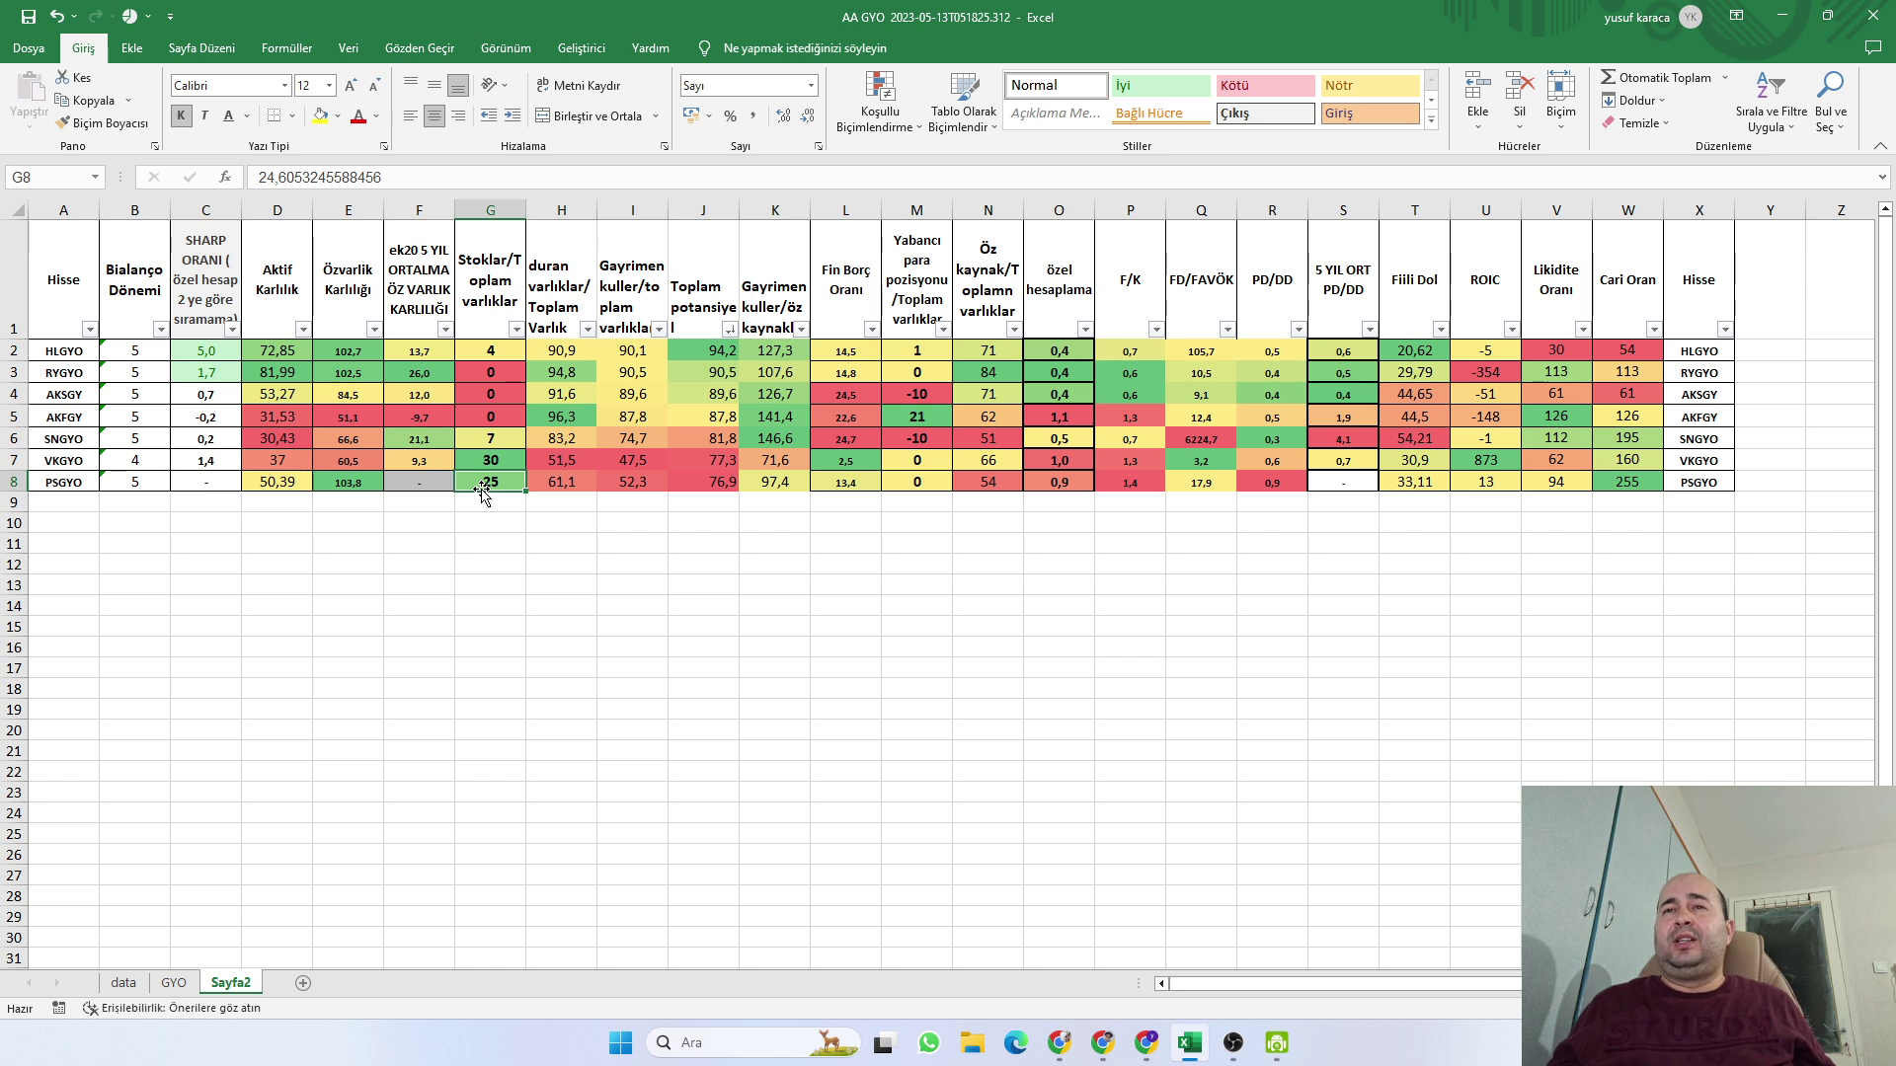
left_click(621, 481)
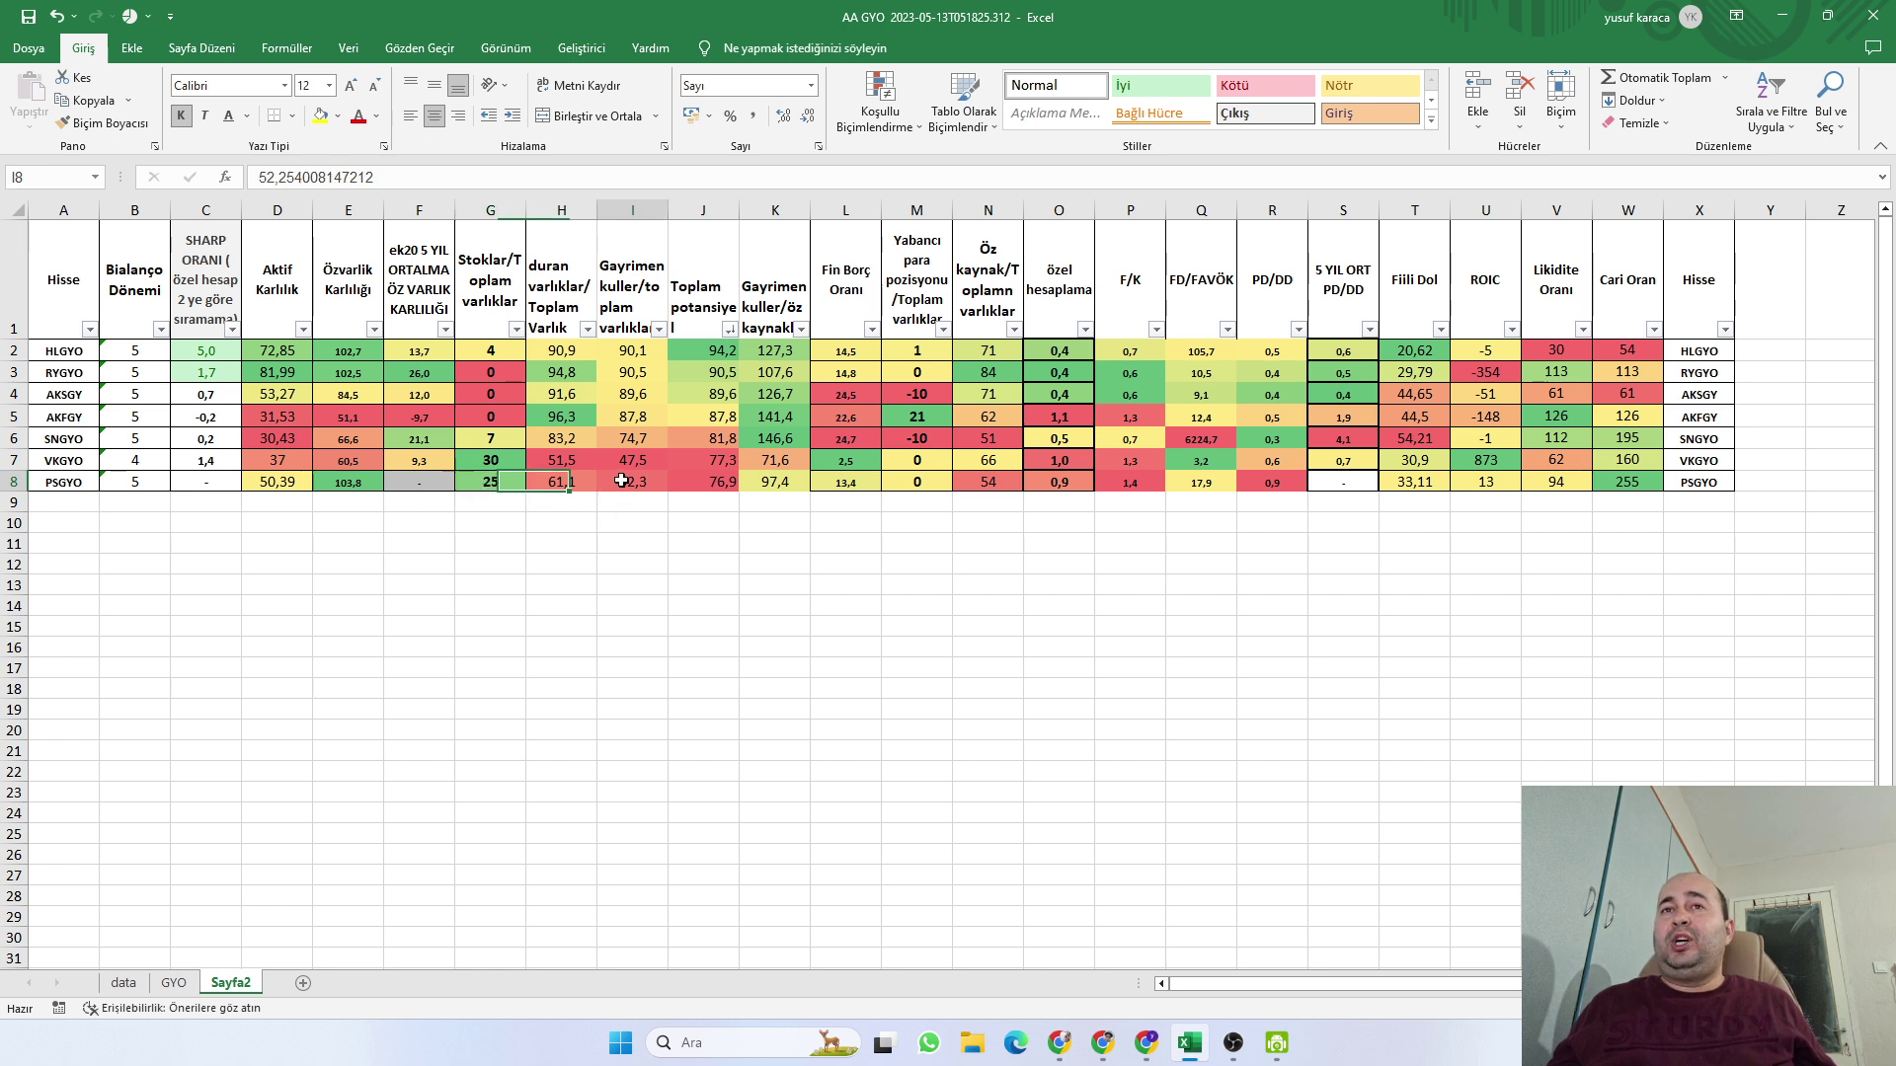
left_click(492, 486)
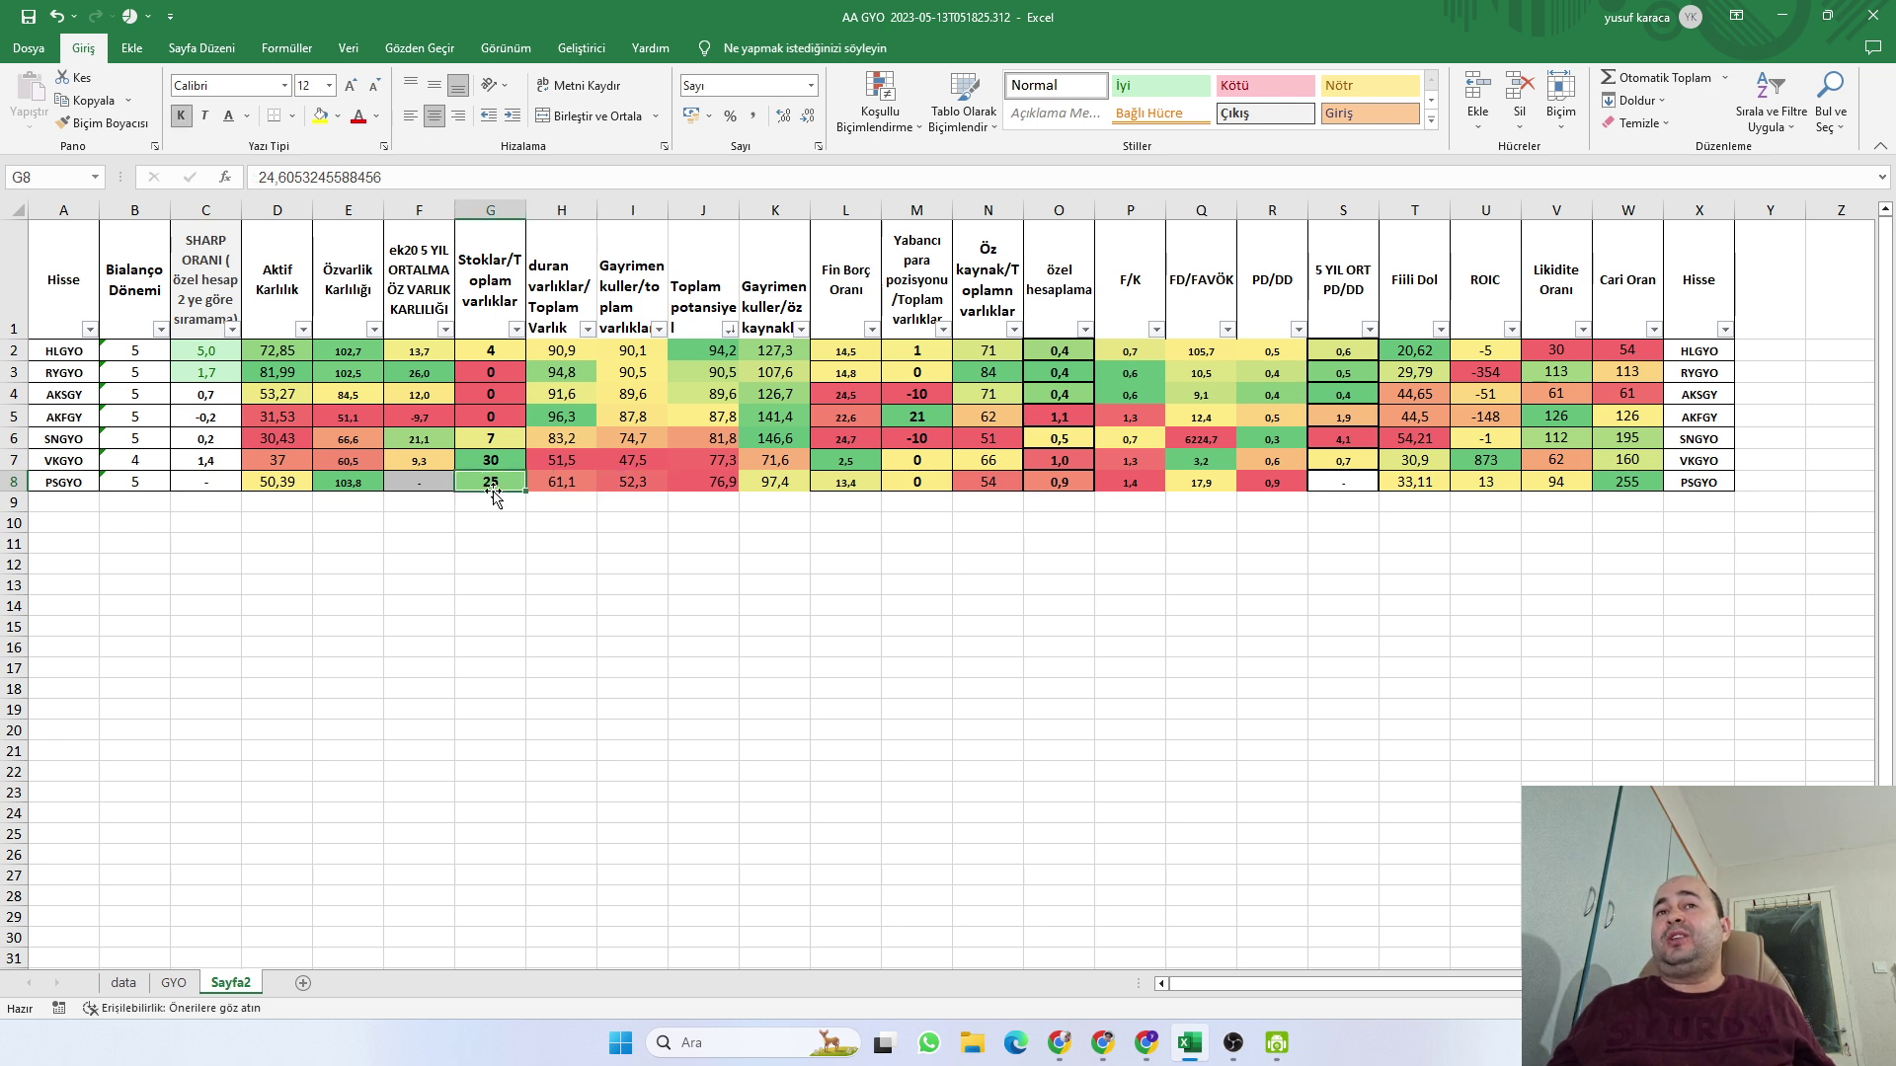
left_click(838, 480)
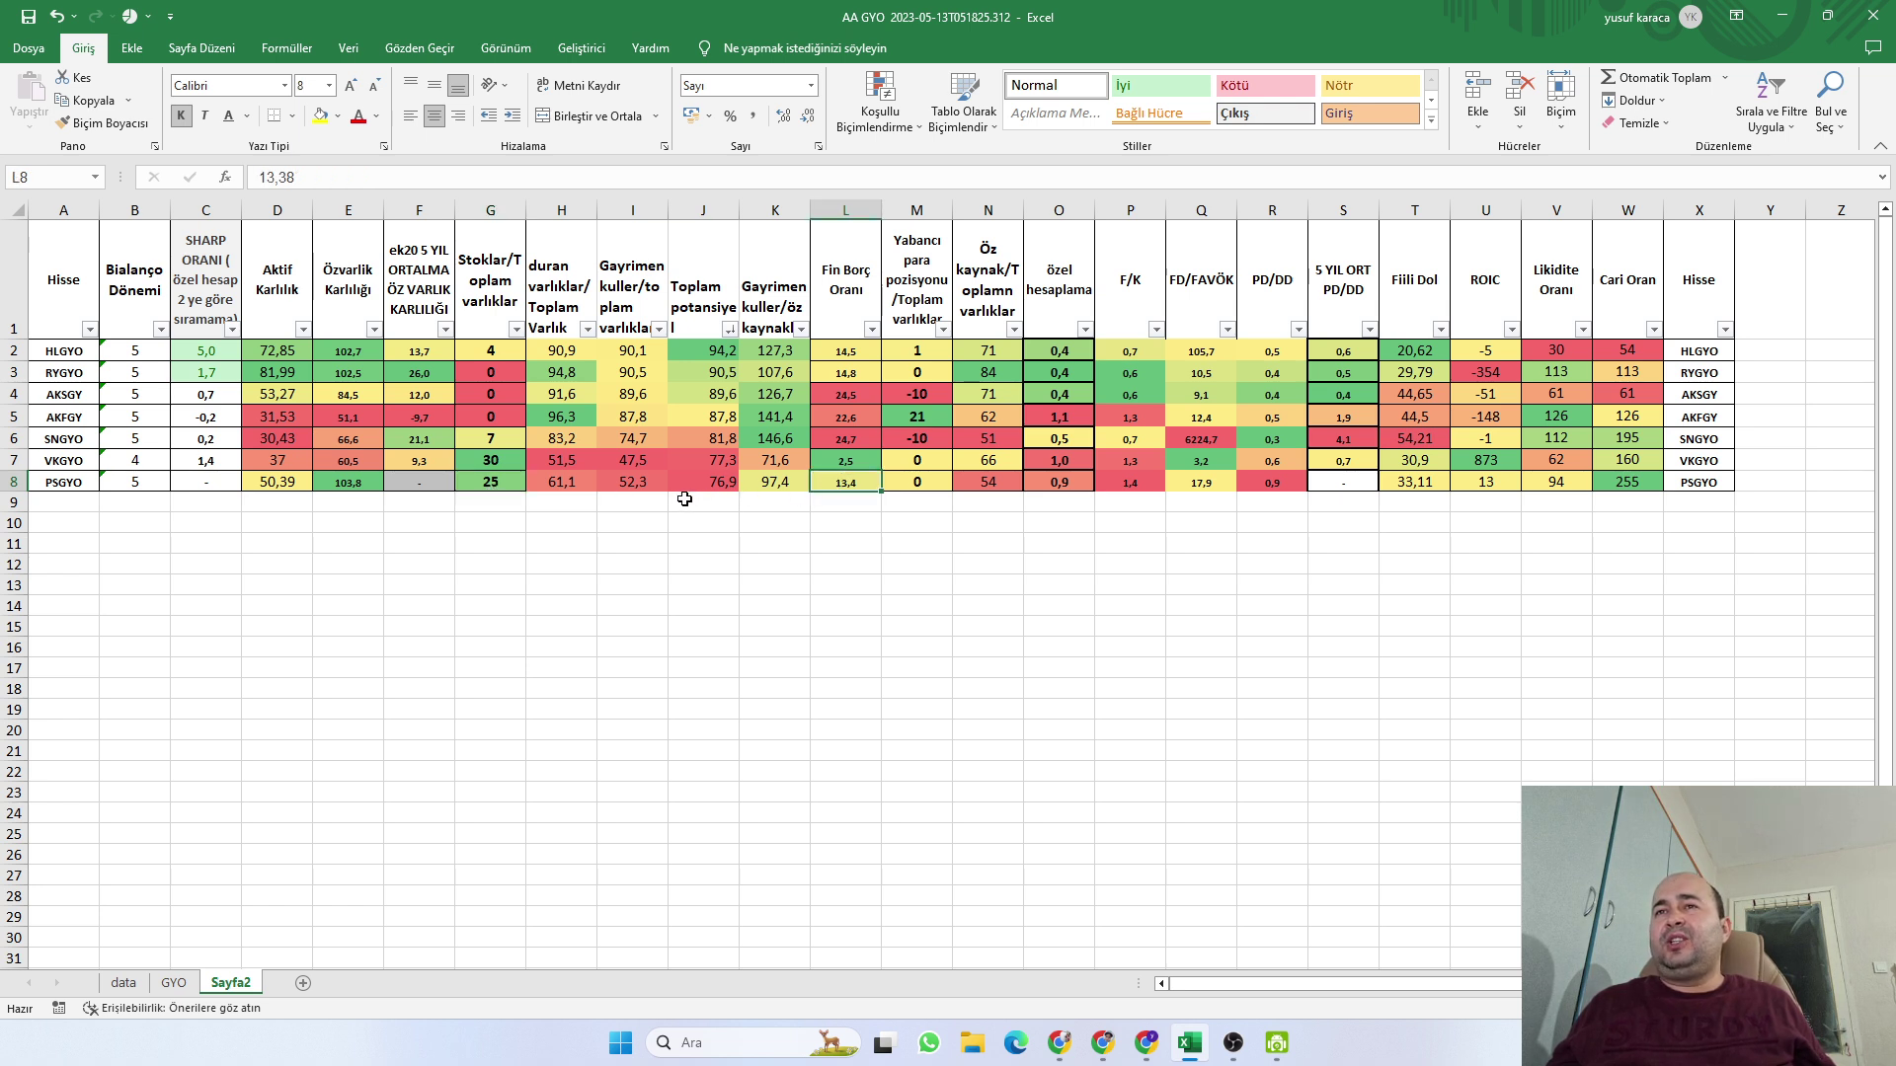
left_click(976, 485)
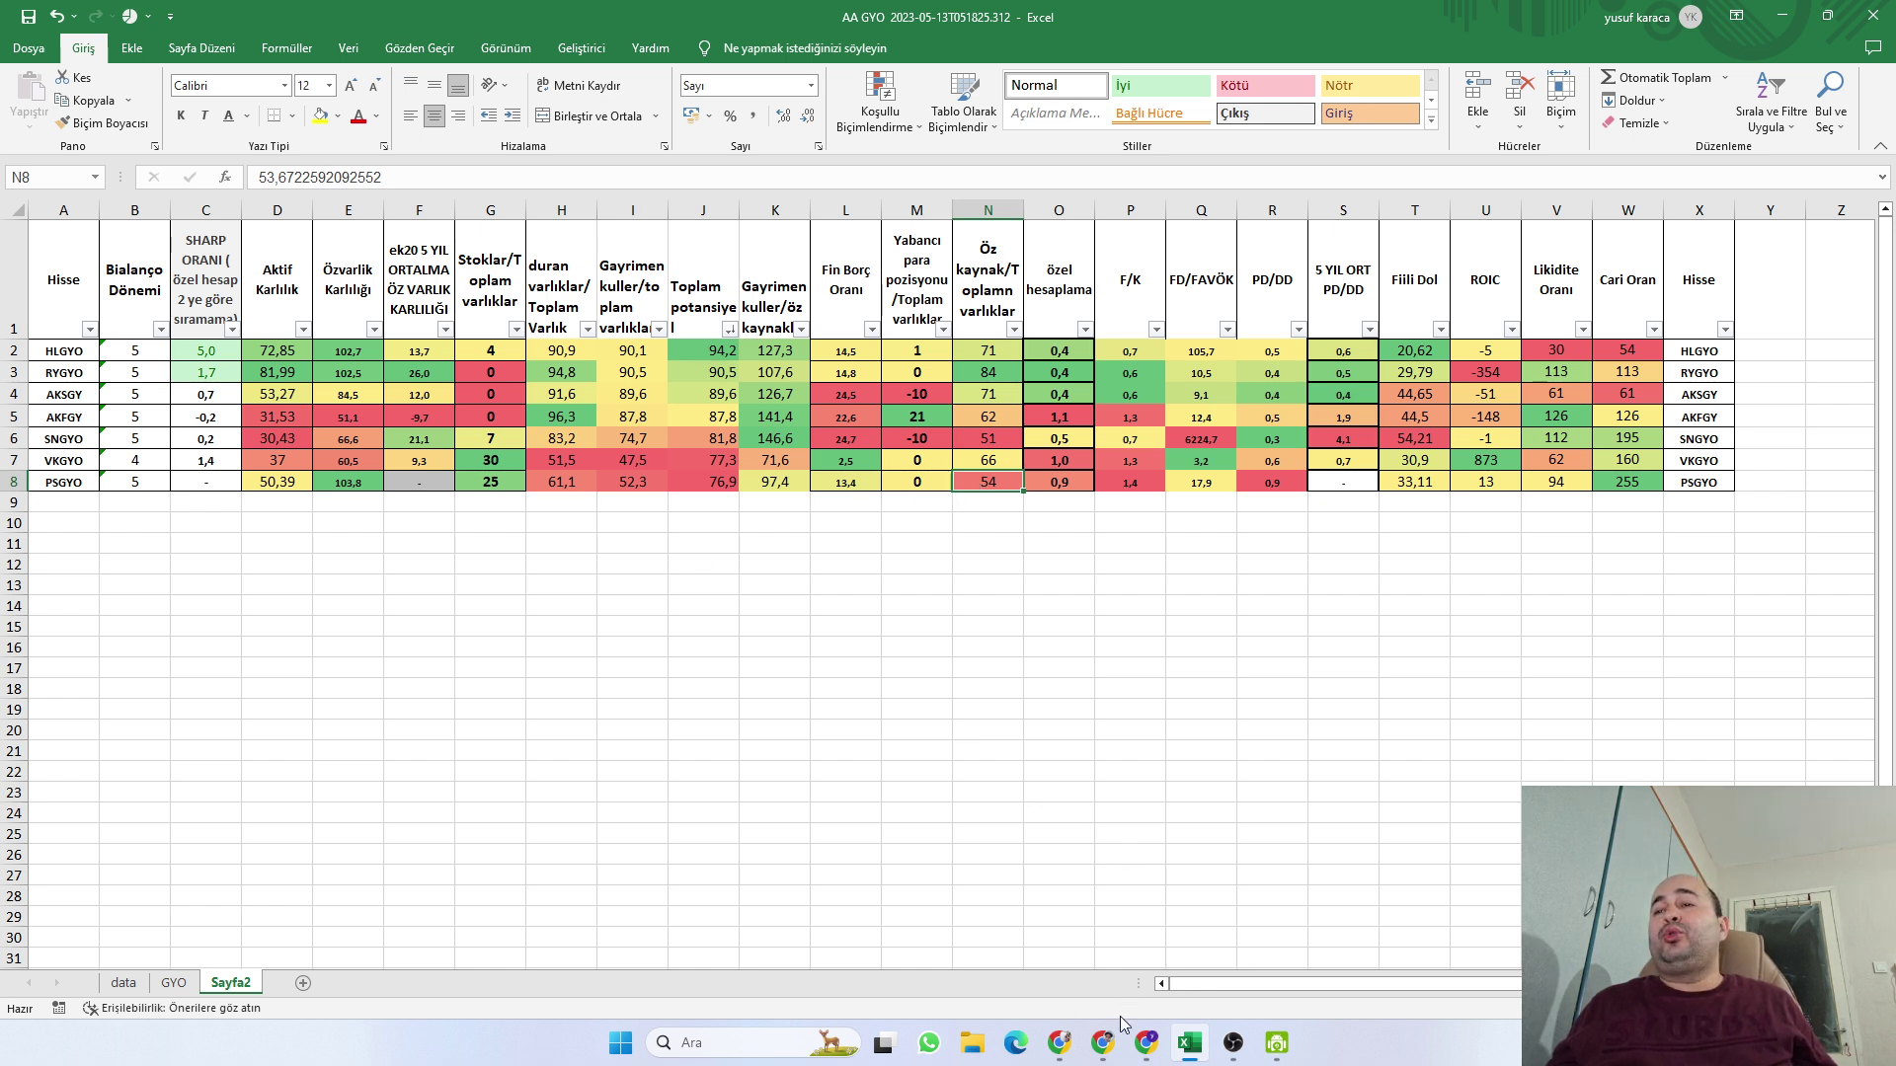
Switch to Chrome, find PSGYO in Fintables and review its summary report, including the quarterly charts and multiples
left_click(1103, 1048)
left_click(195, 134)
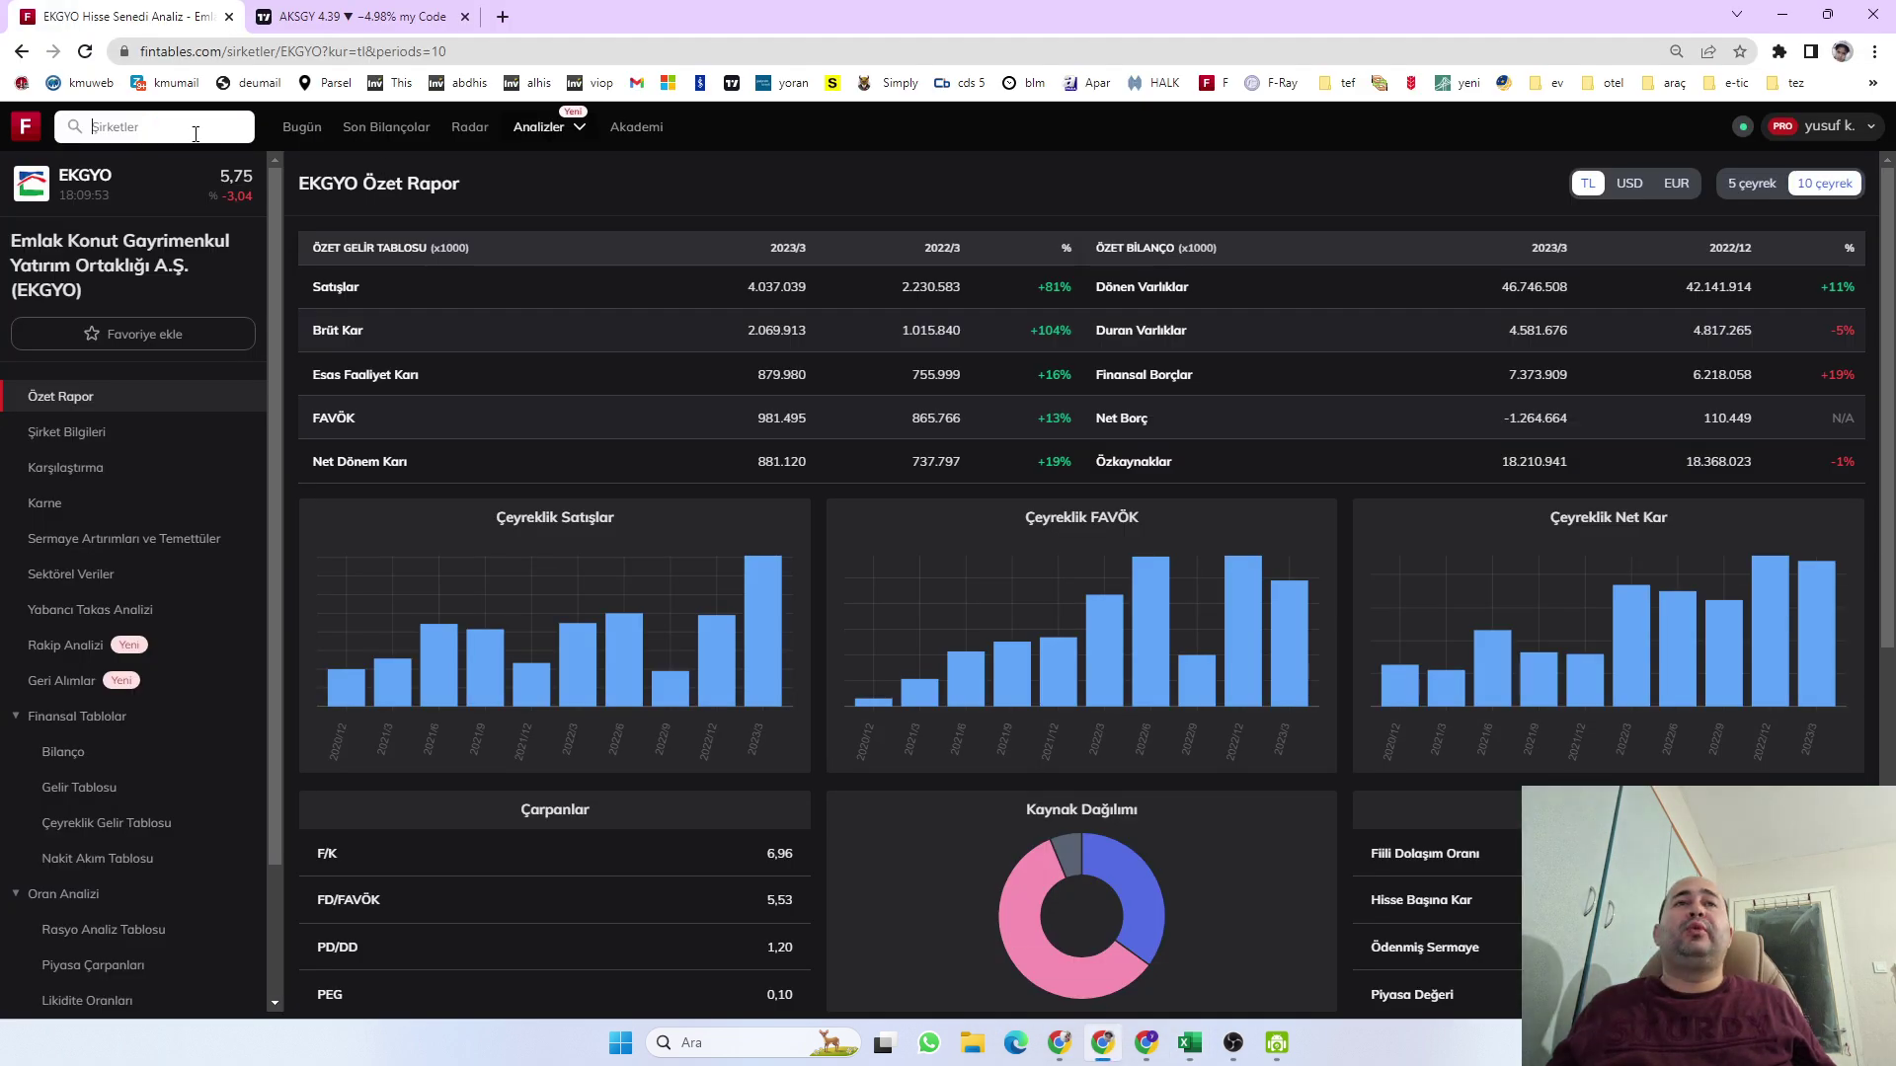
type("psgyo")
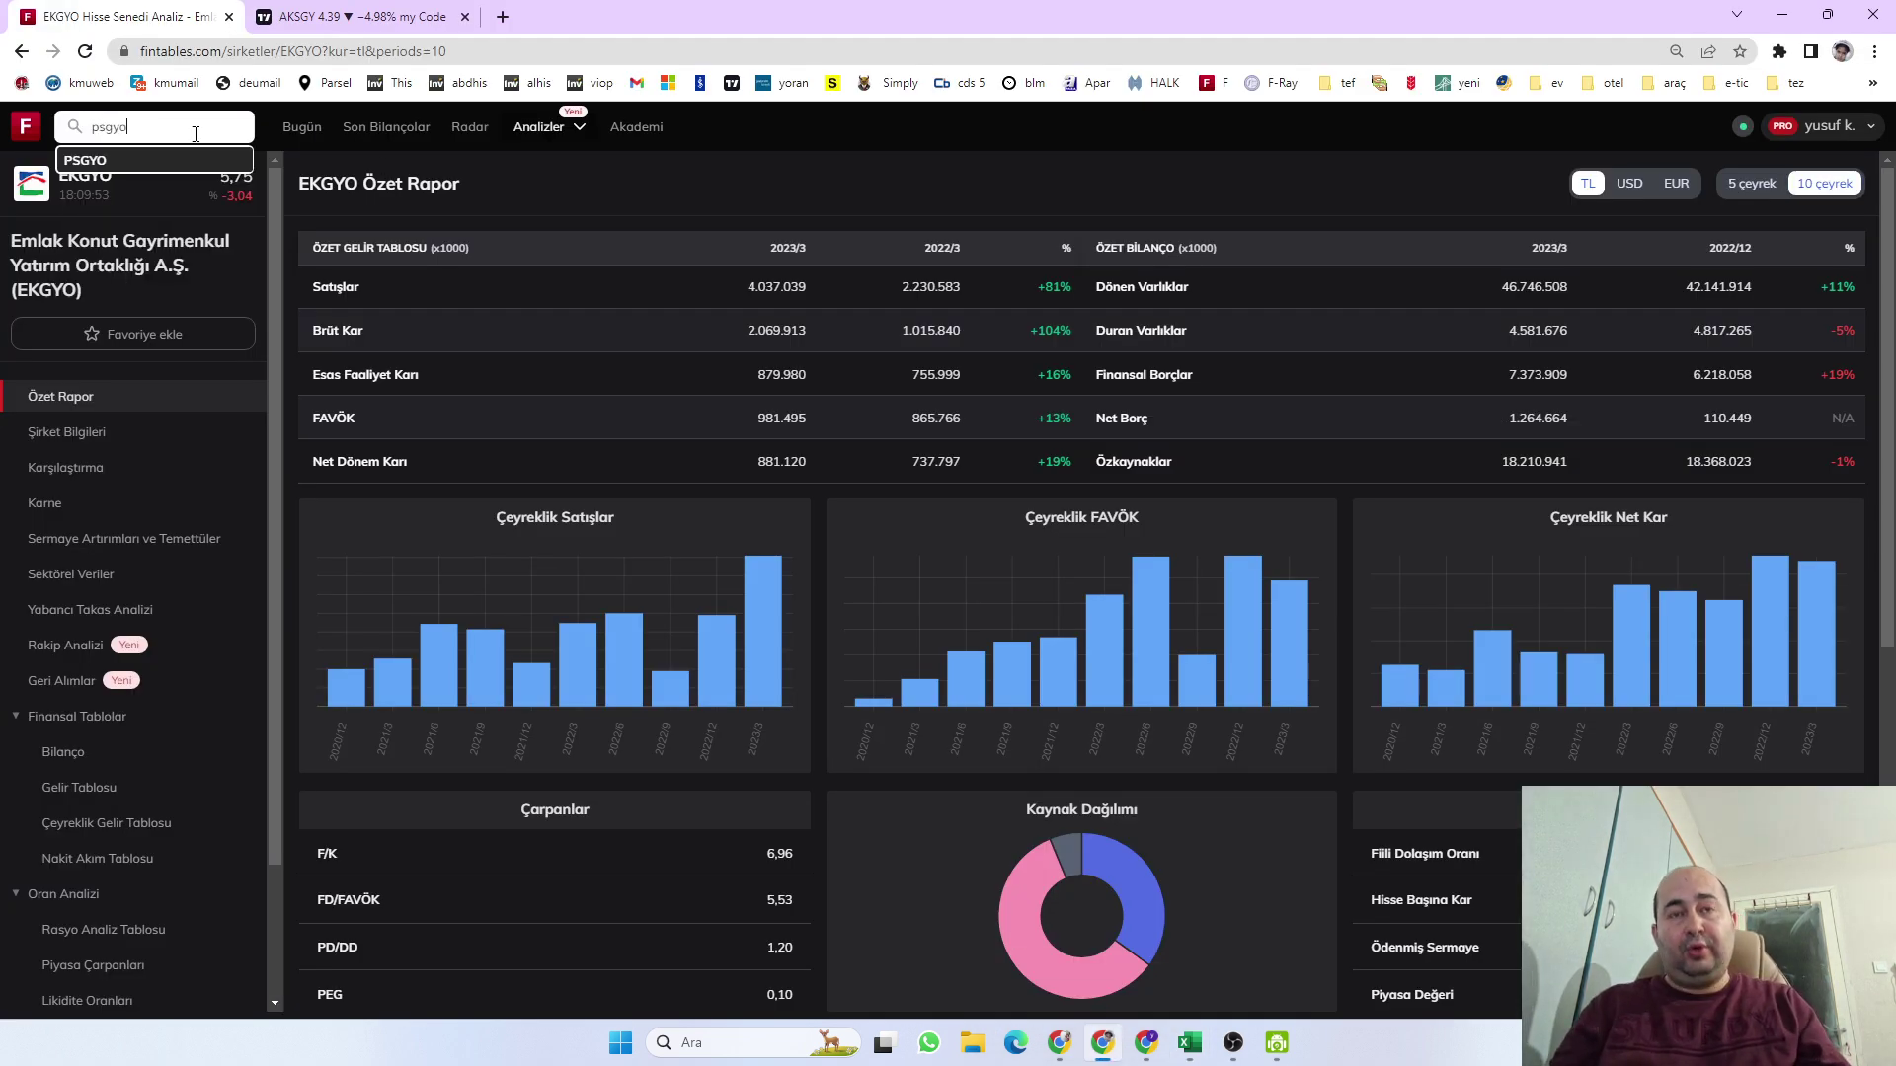
left_click(152, 160)
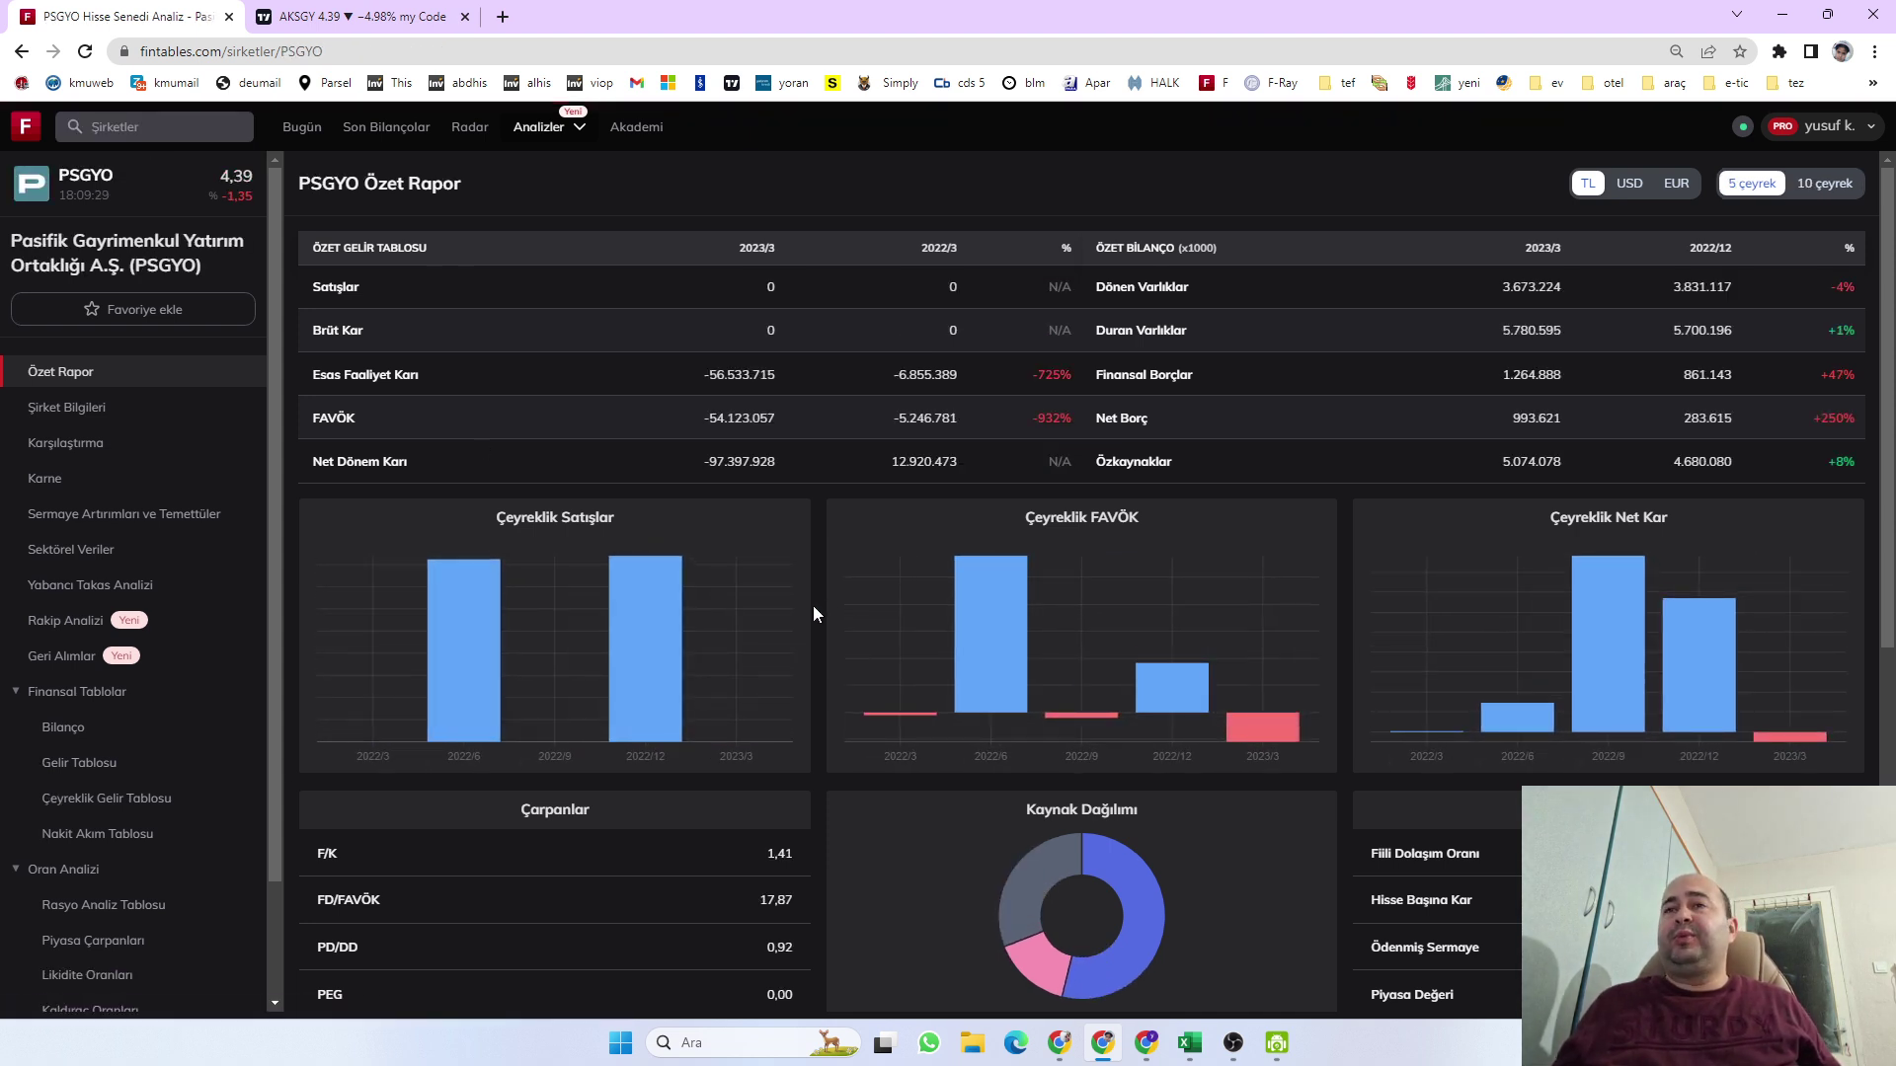
scroll(814, 606, "down", 3)
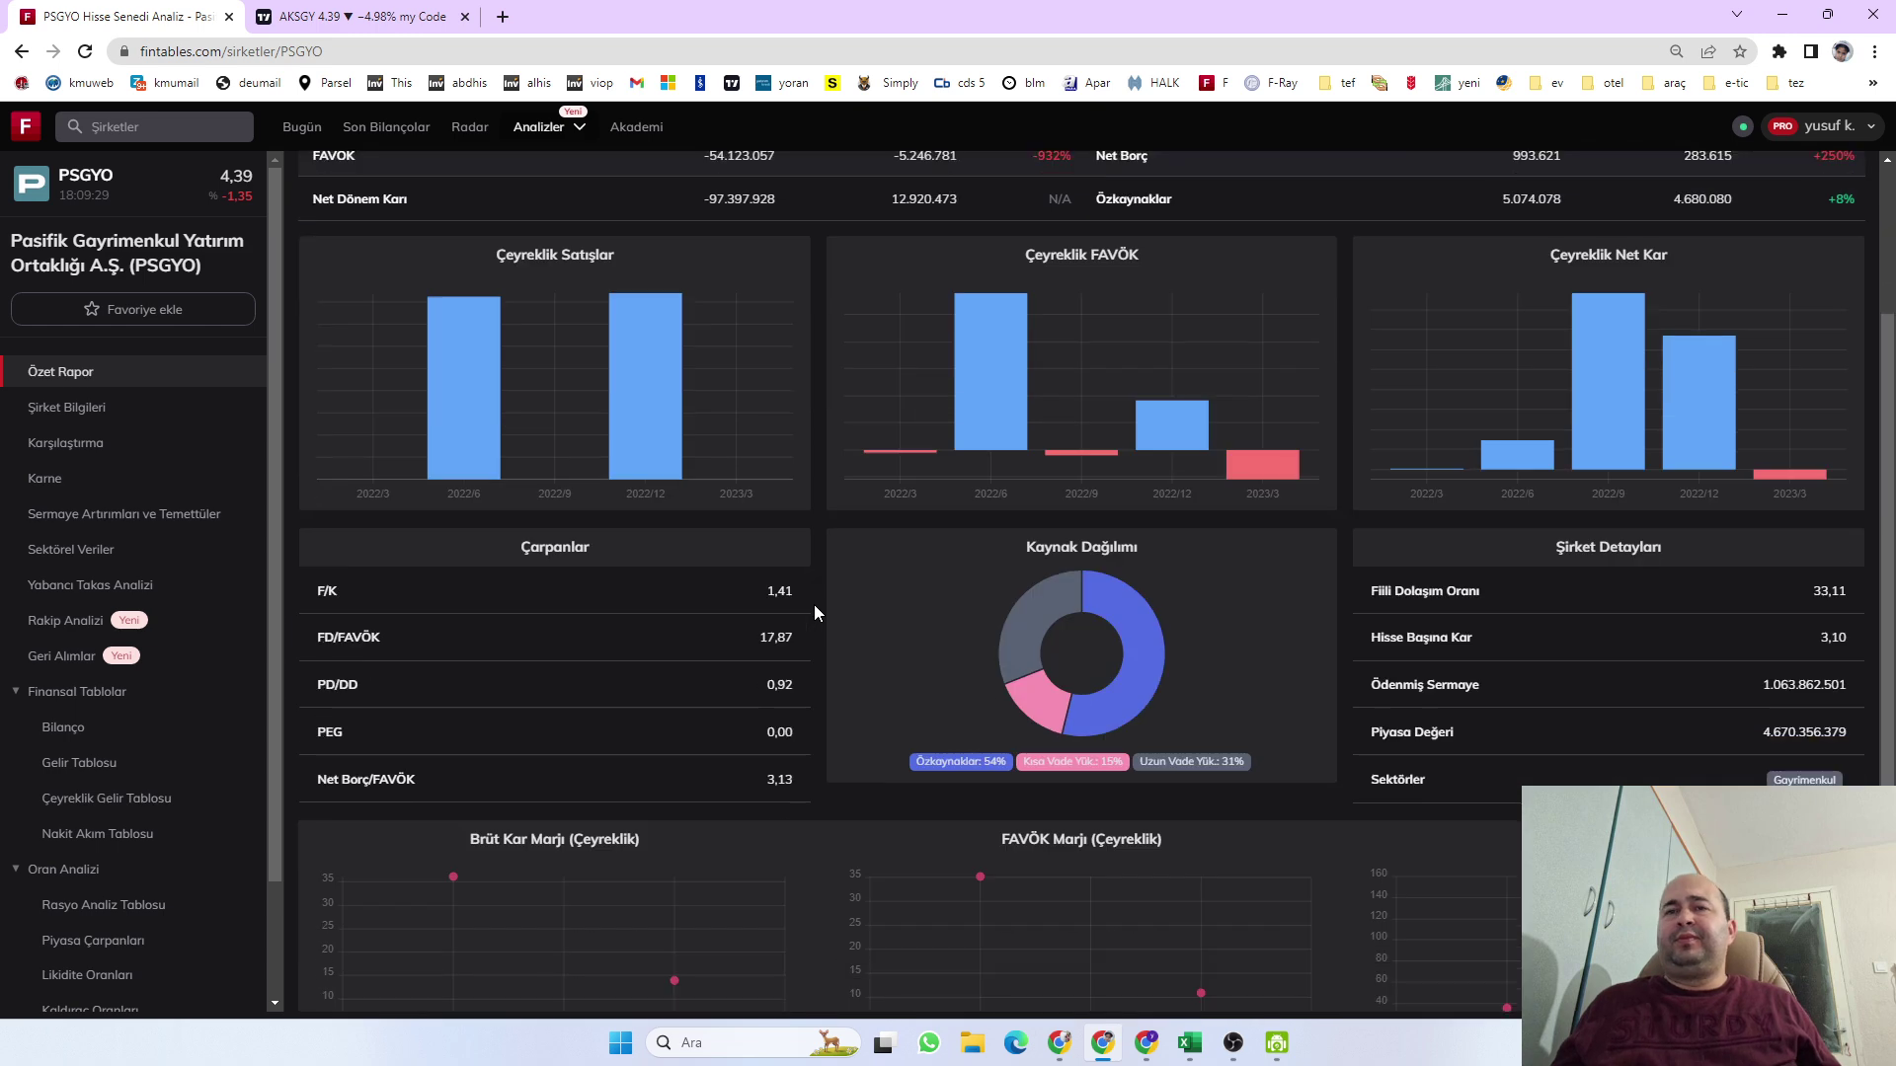
Open PSGYO's balance sheet (Bilanço) and examine the 2023/3 figures for Özkaynaklar, Duran Varlıklar and Yatırım Amaçlı Gayrimenkuller
left_click(109, 736)
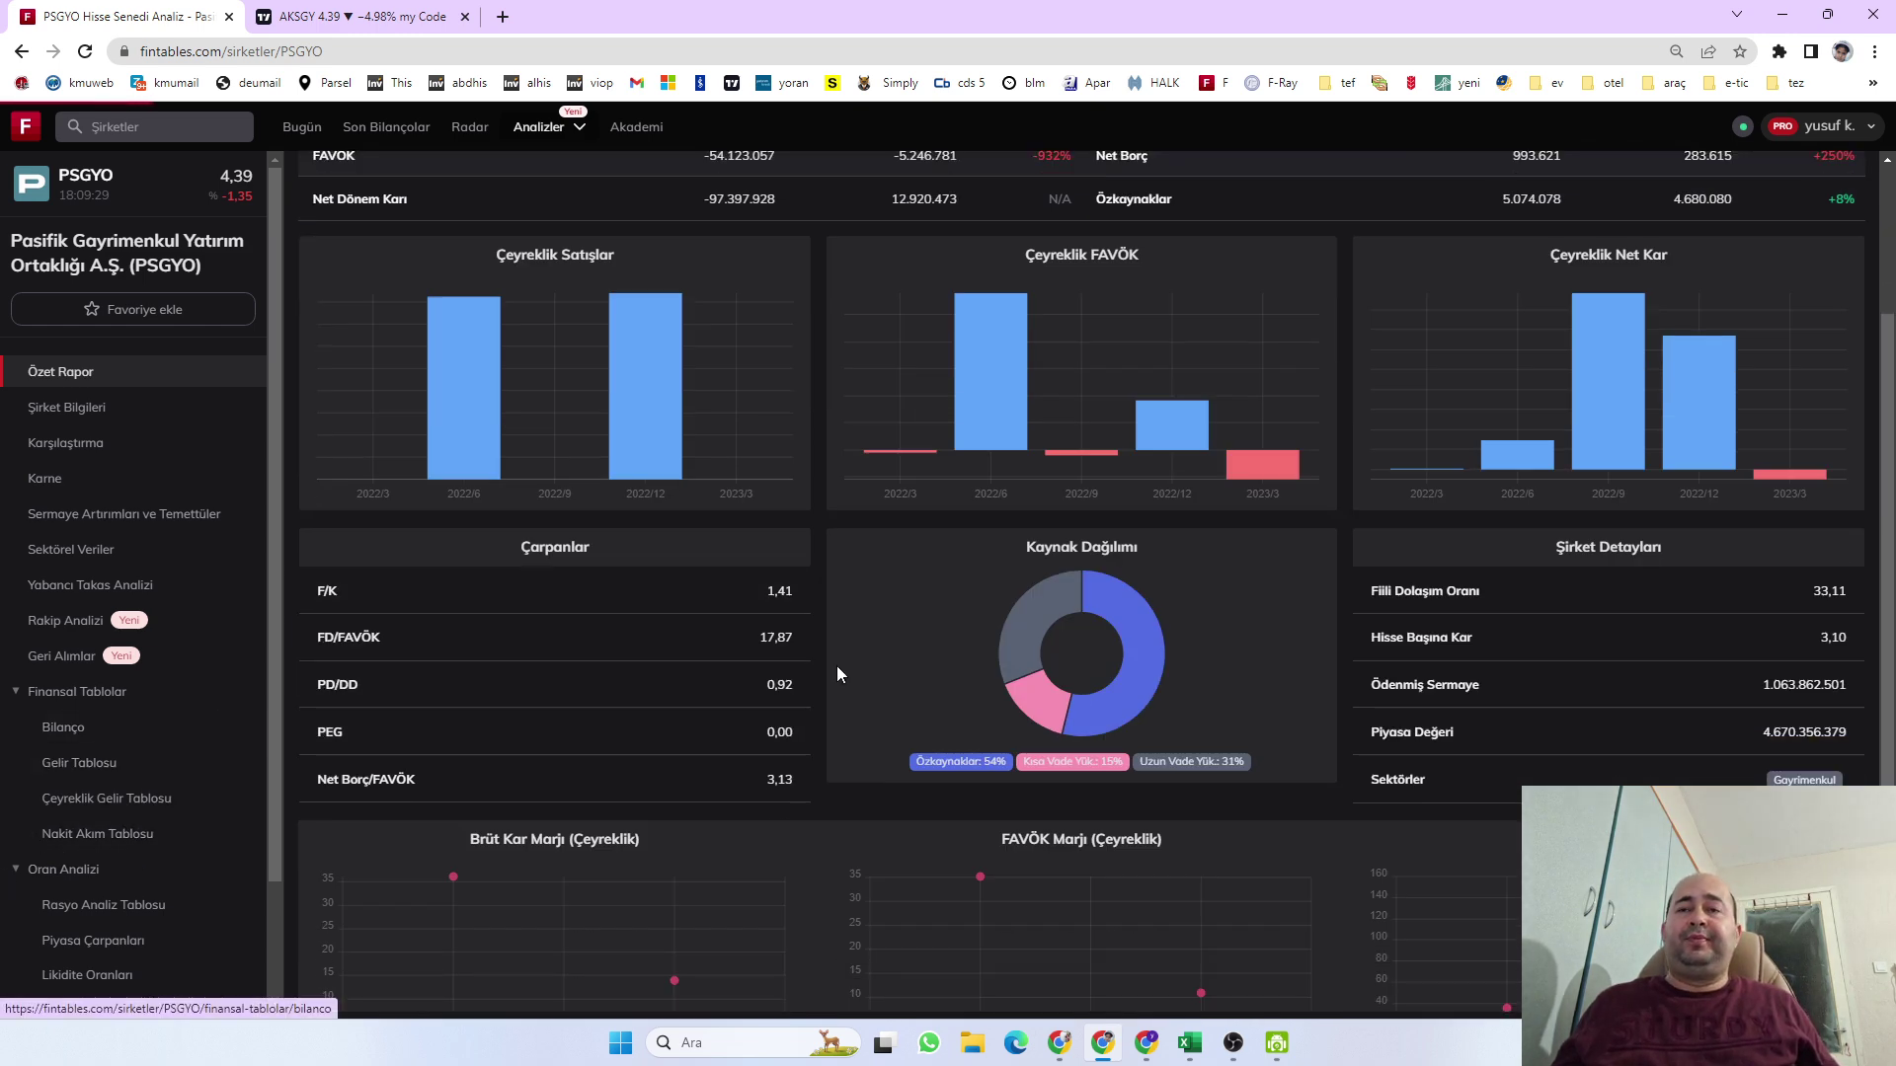
scroll(833, 667, "down", 8)
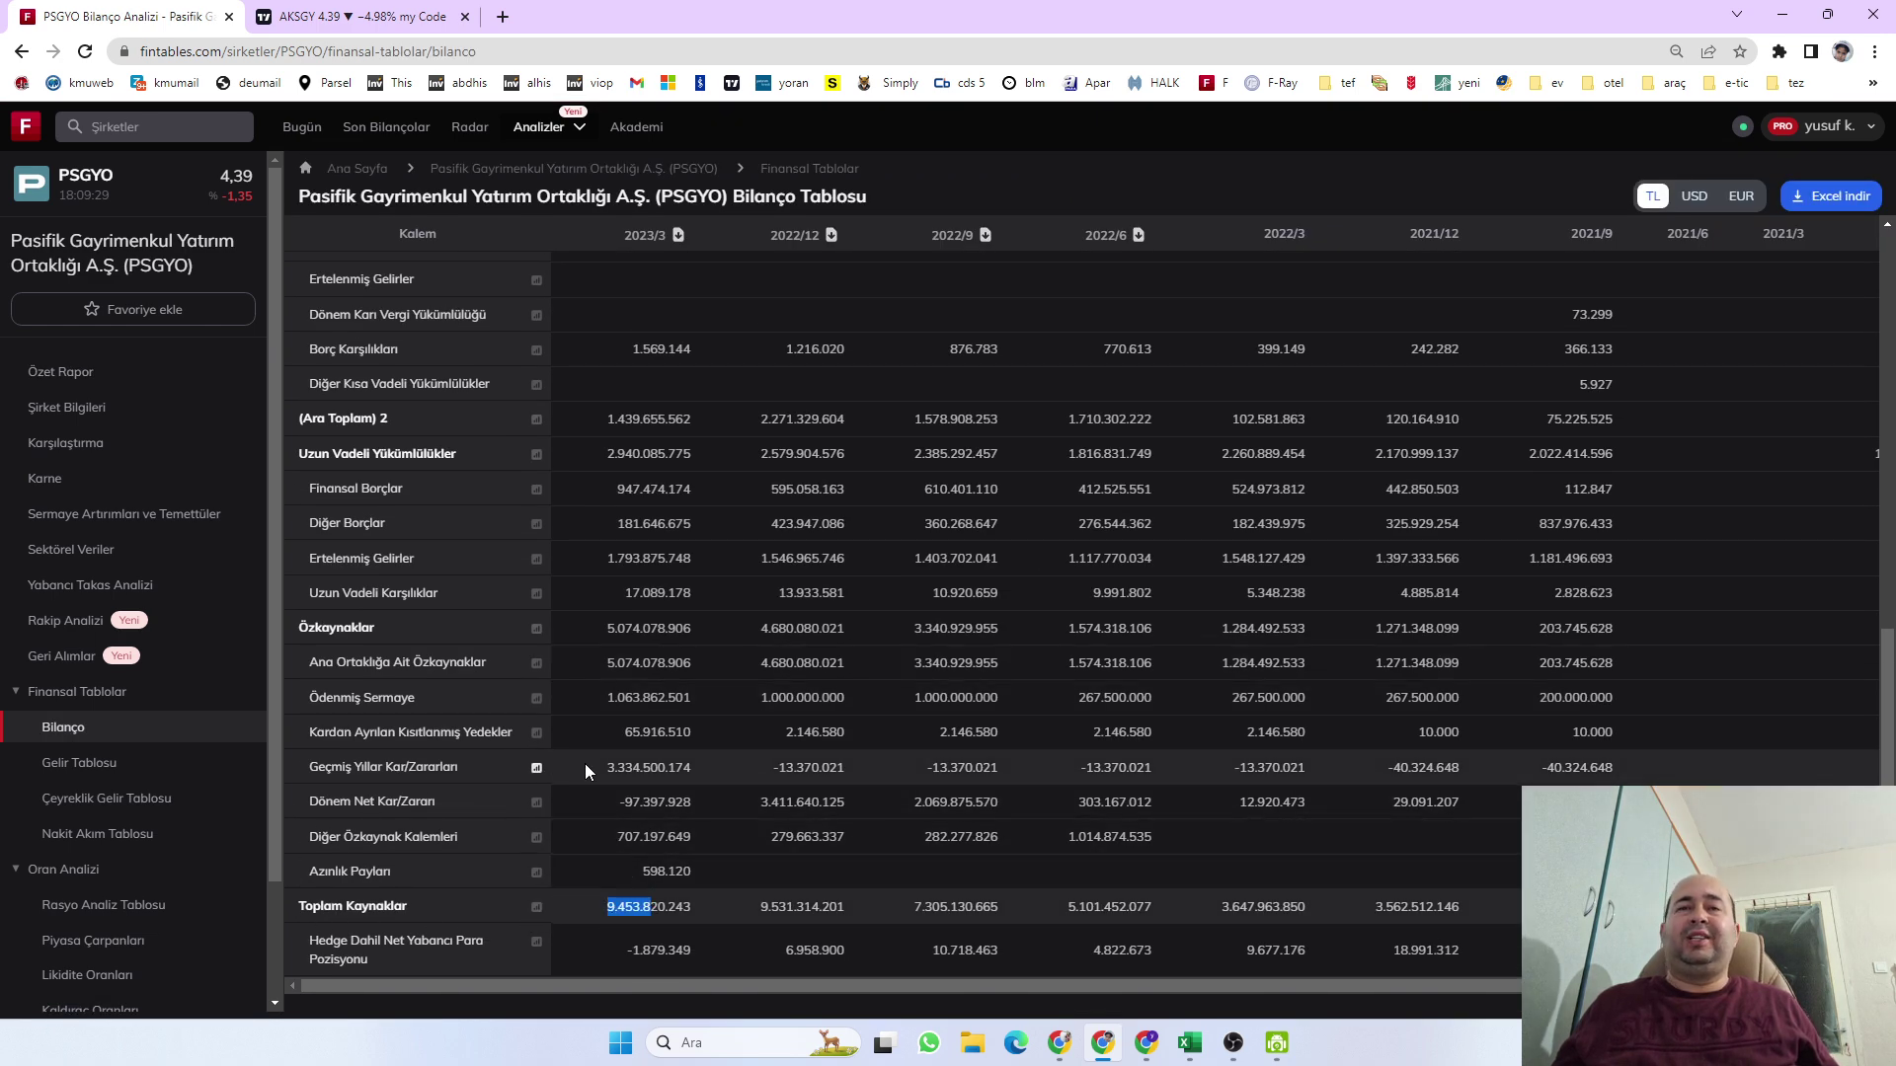
left_click_drag(608, 630, 653, 629)
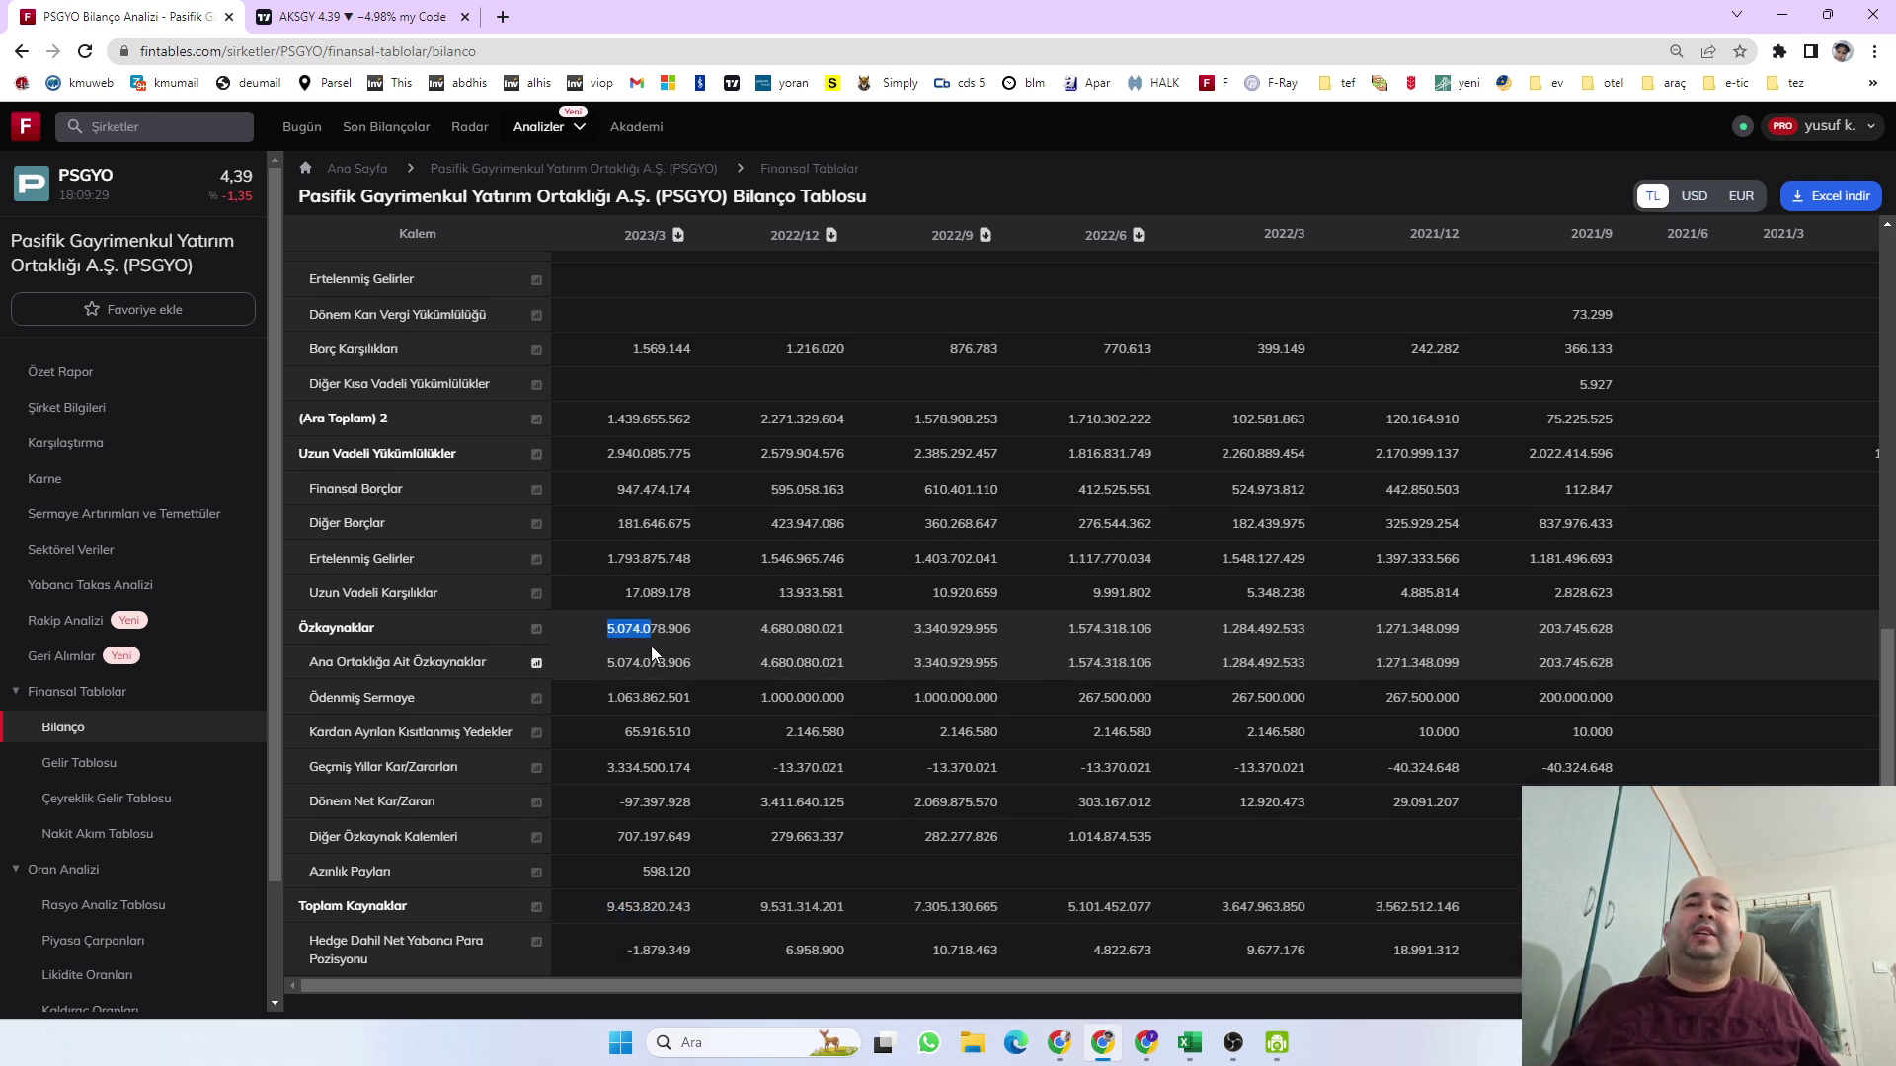
scroll(650, 648, "up", 3)
scroll(666, 707, "up", 7)
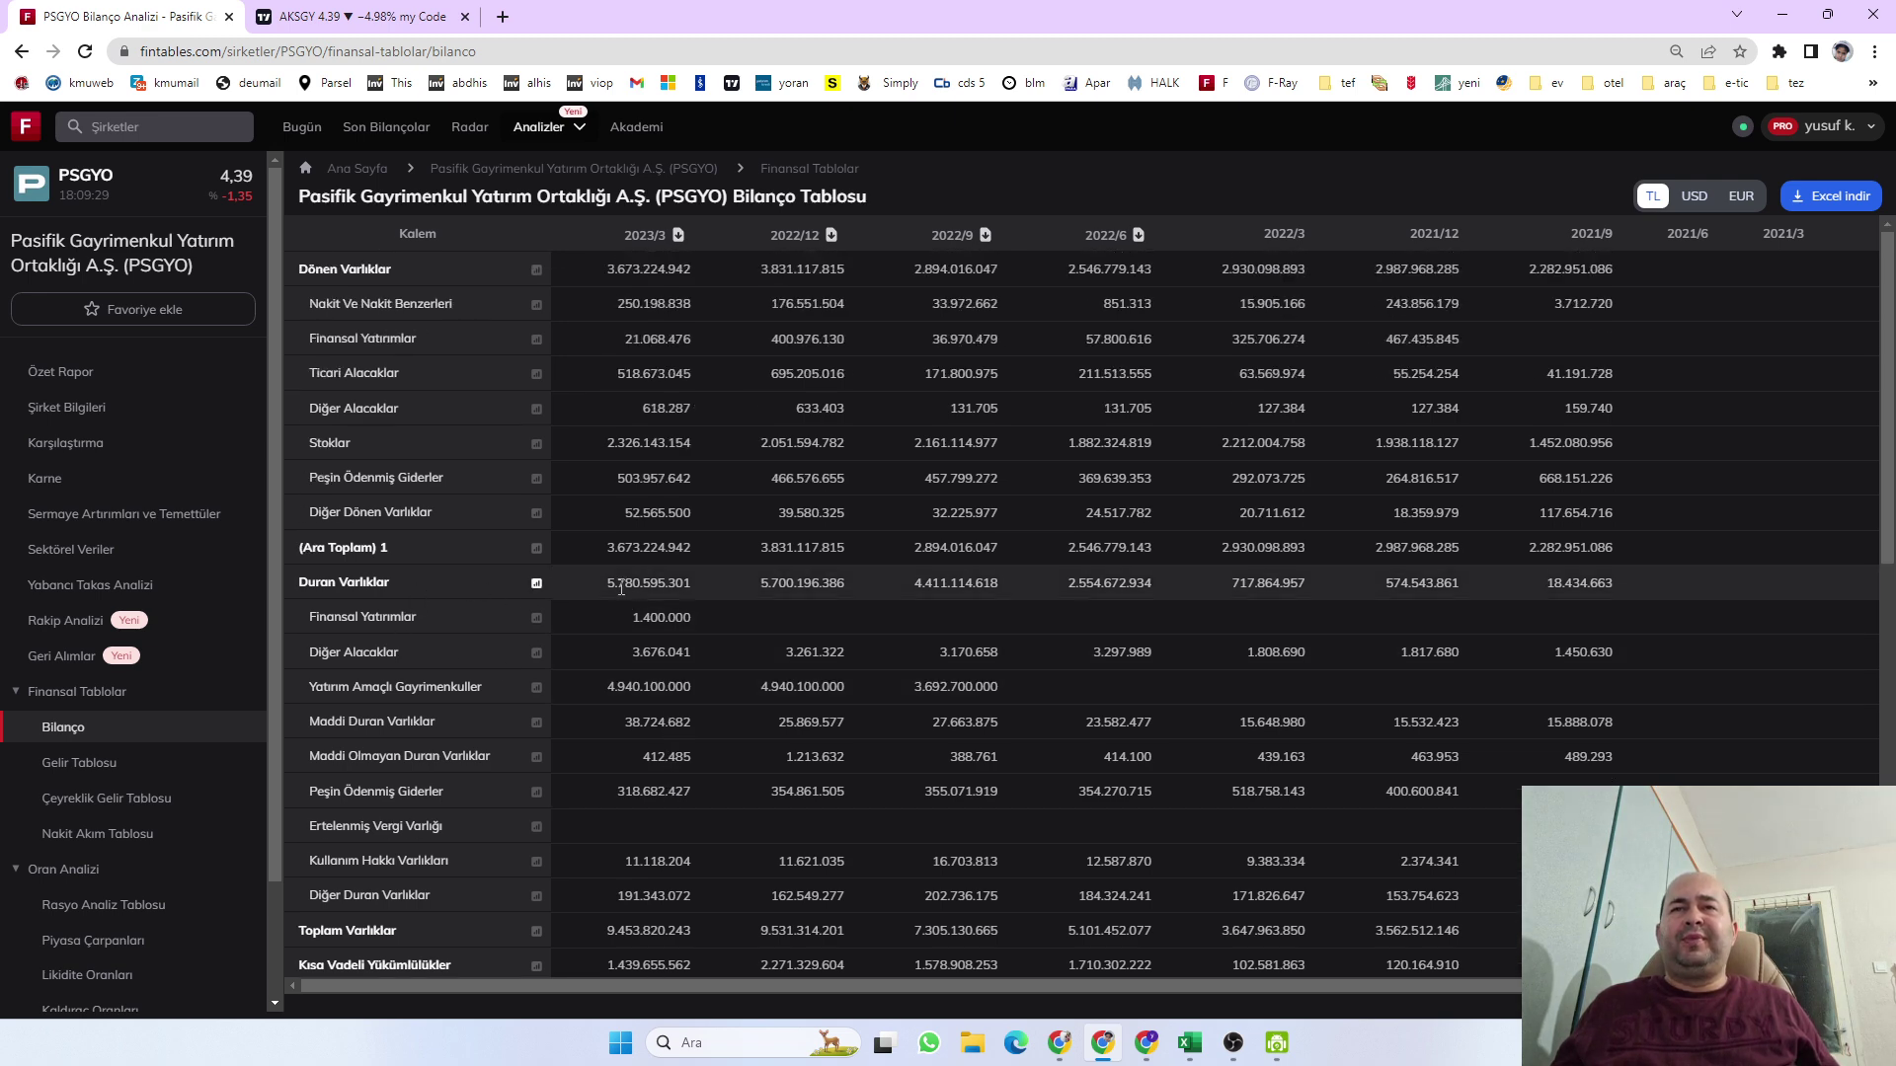
left_click_drag(613, 584, 620, 585)
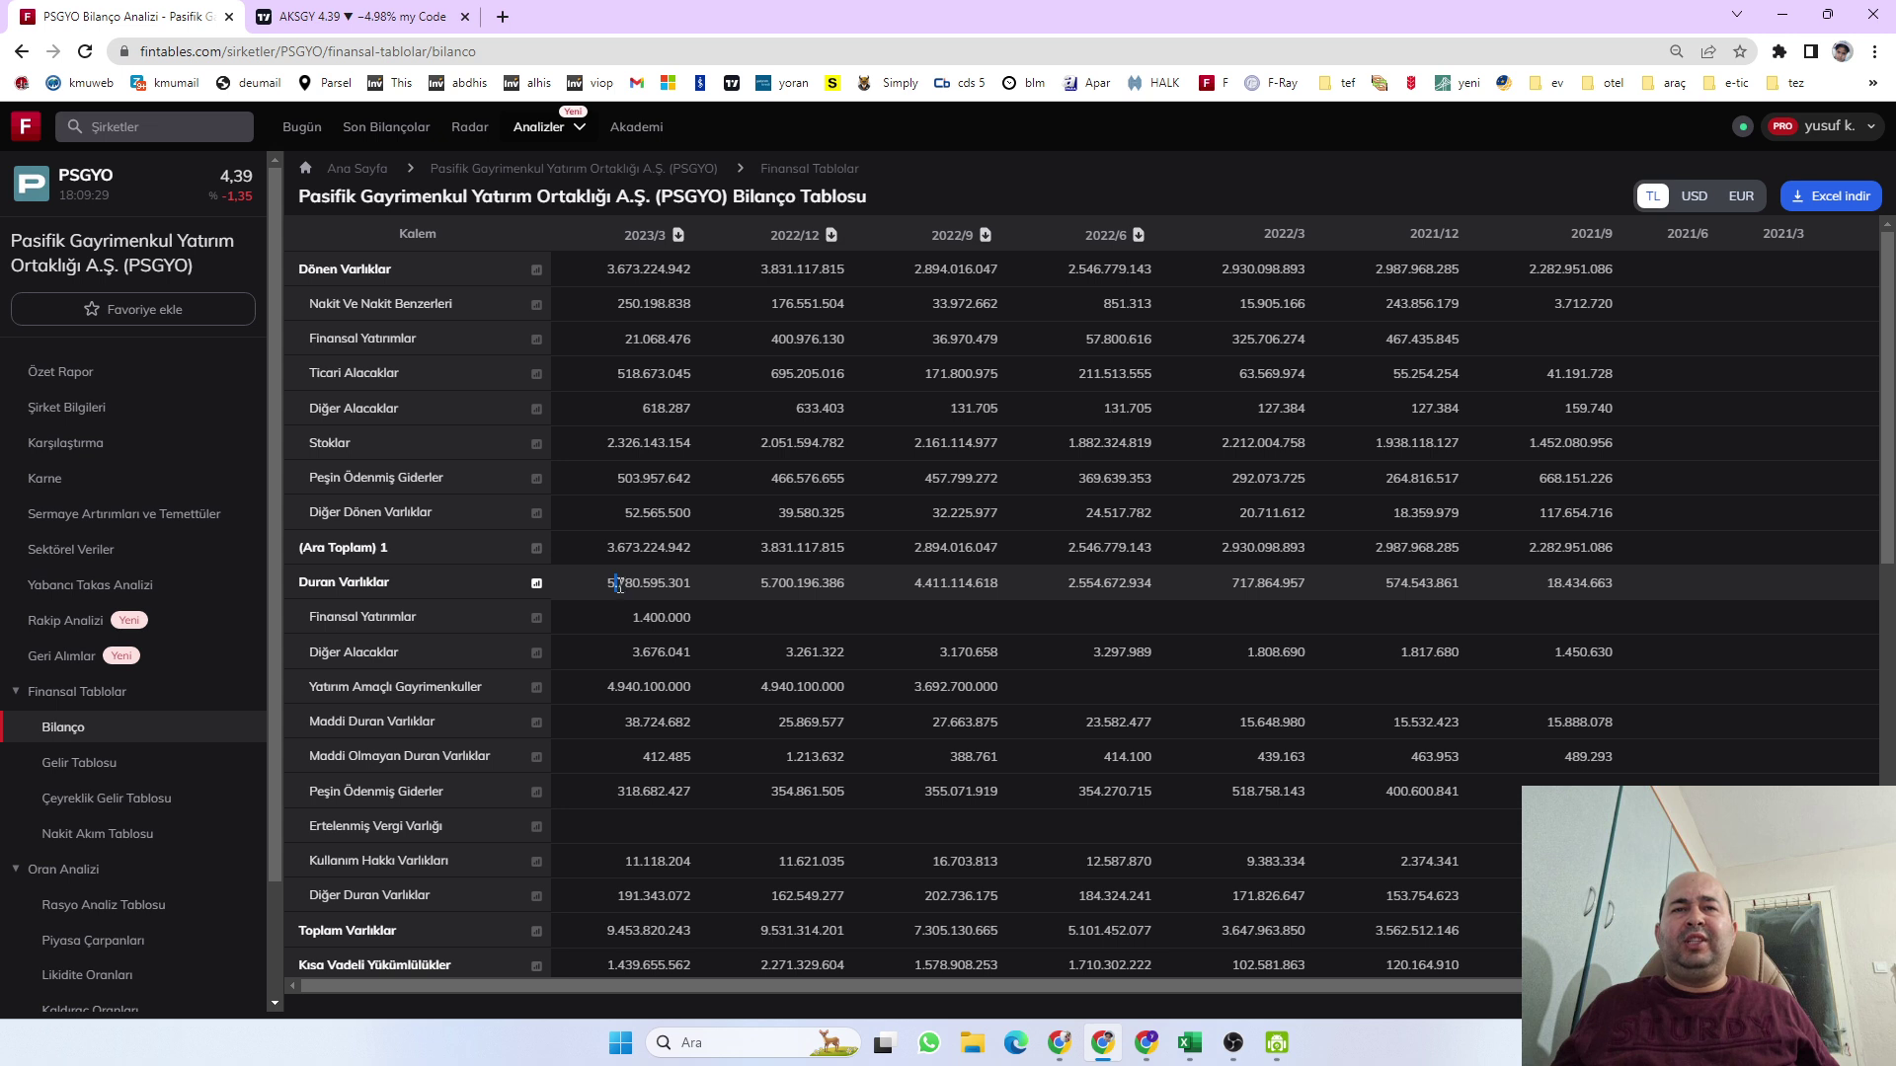
left_click_drag(608, 687, 615, 689)
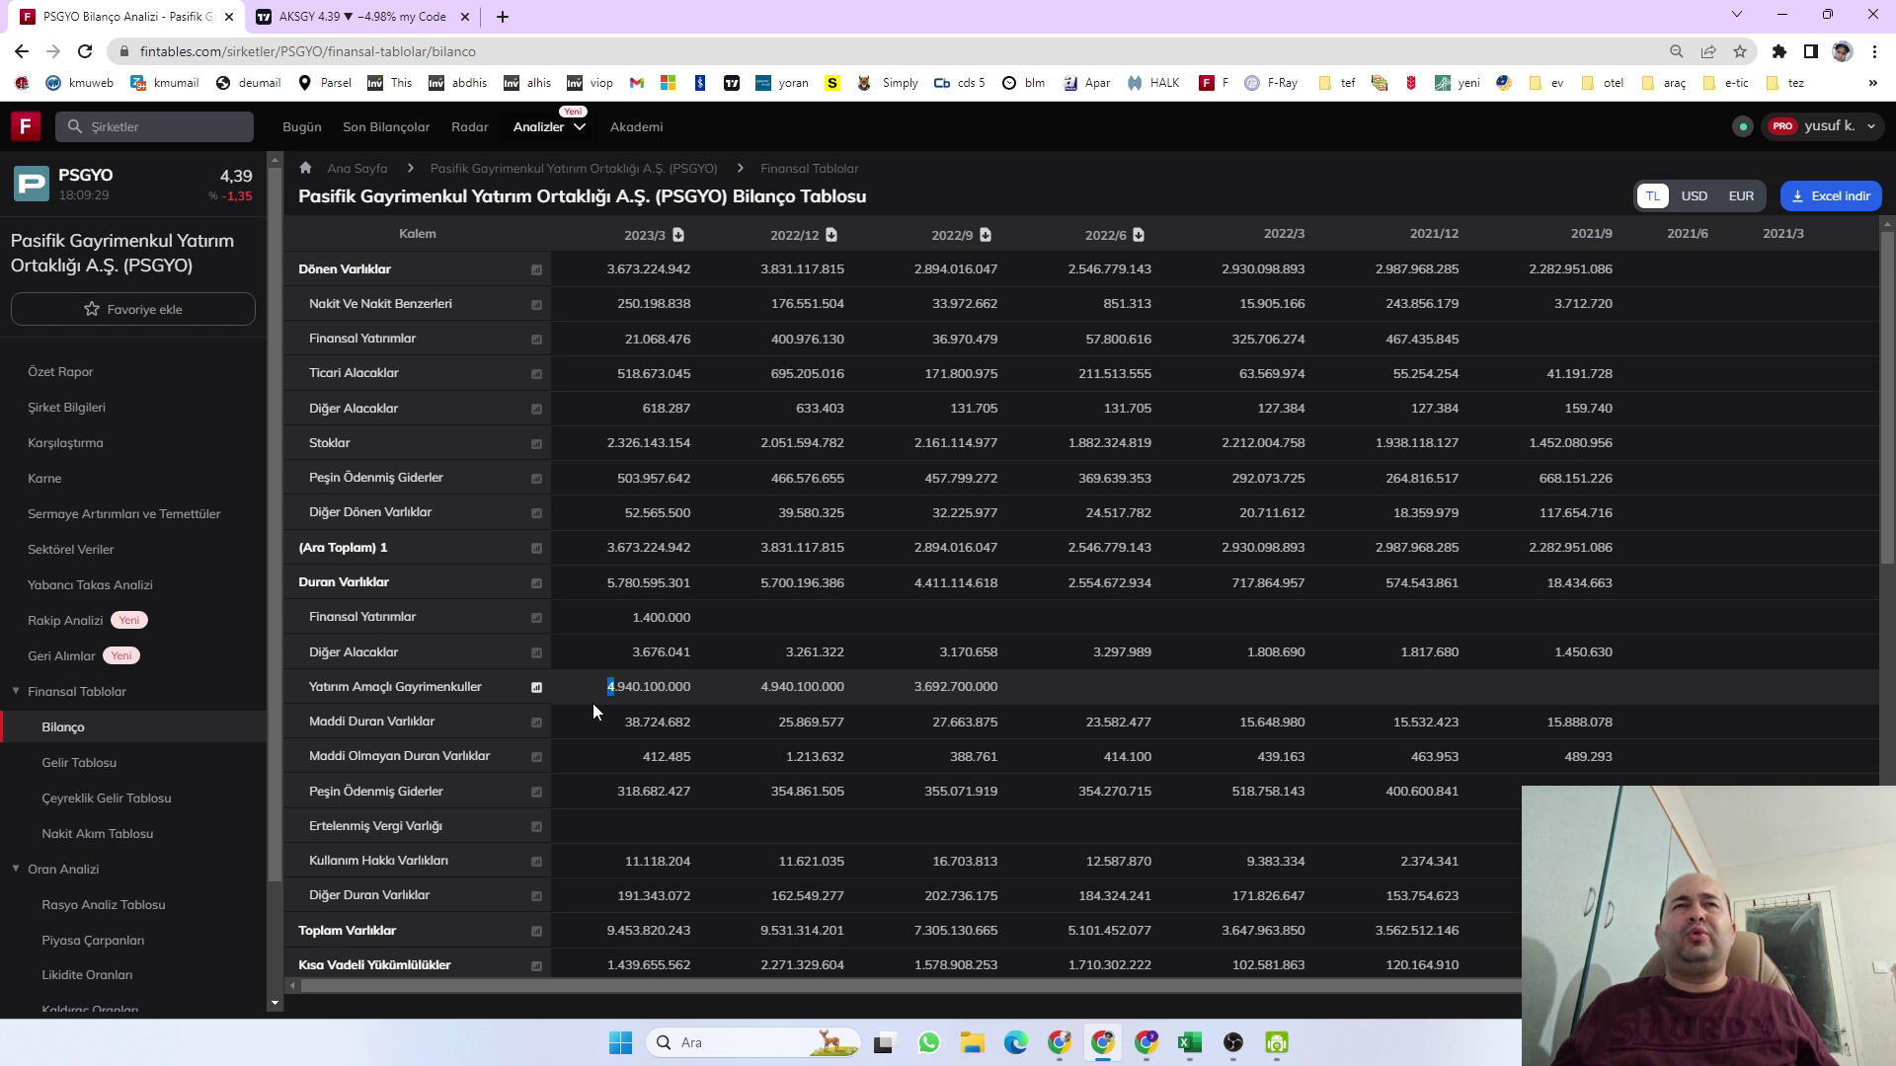
Switch to Excel and check PSGYO's real estate to total assets ratio and its Toplam potansiyel value
left_click(1193, 1055)
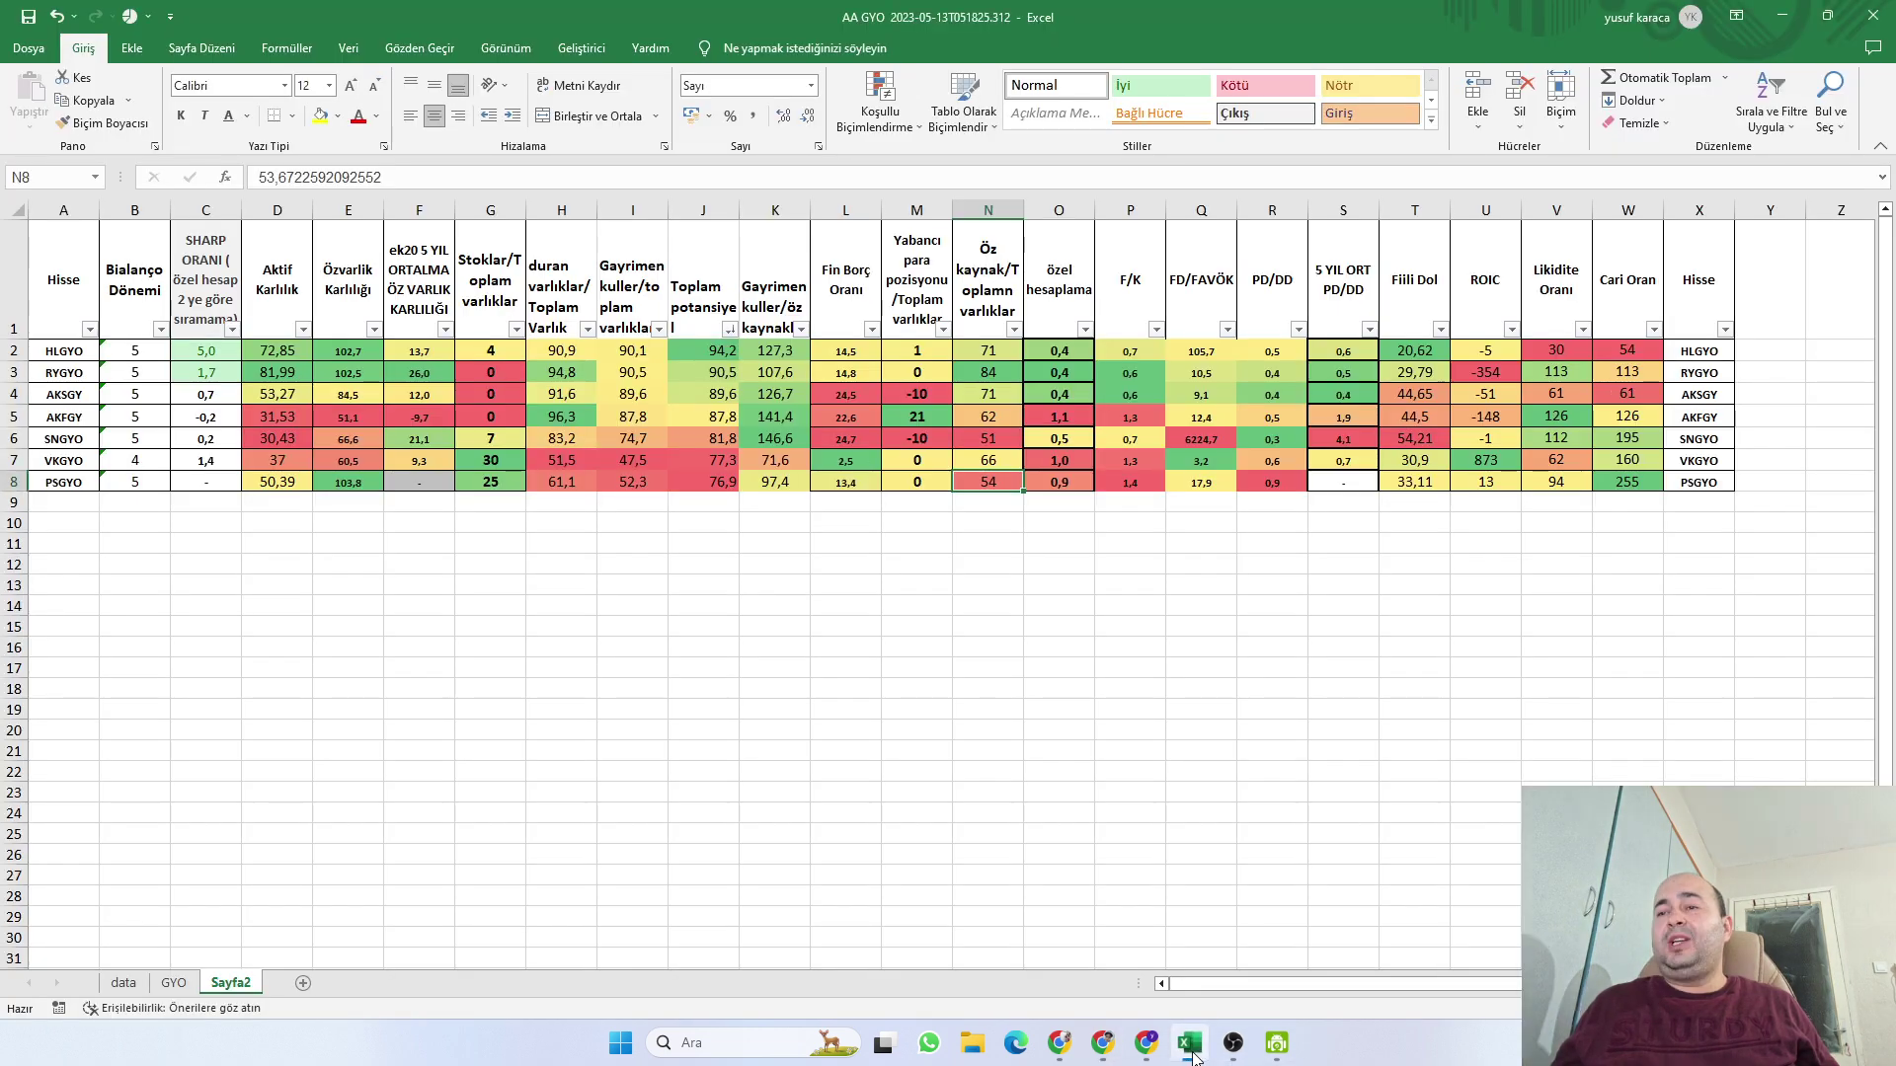
left_click(632, 482)
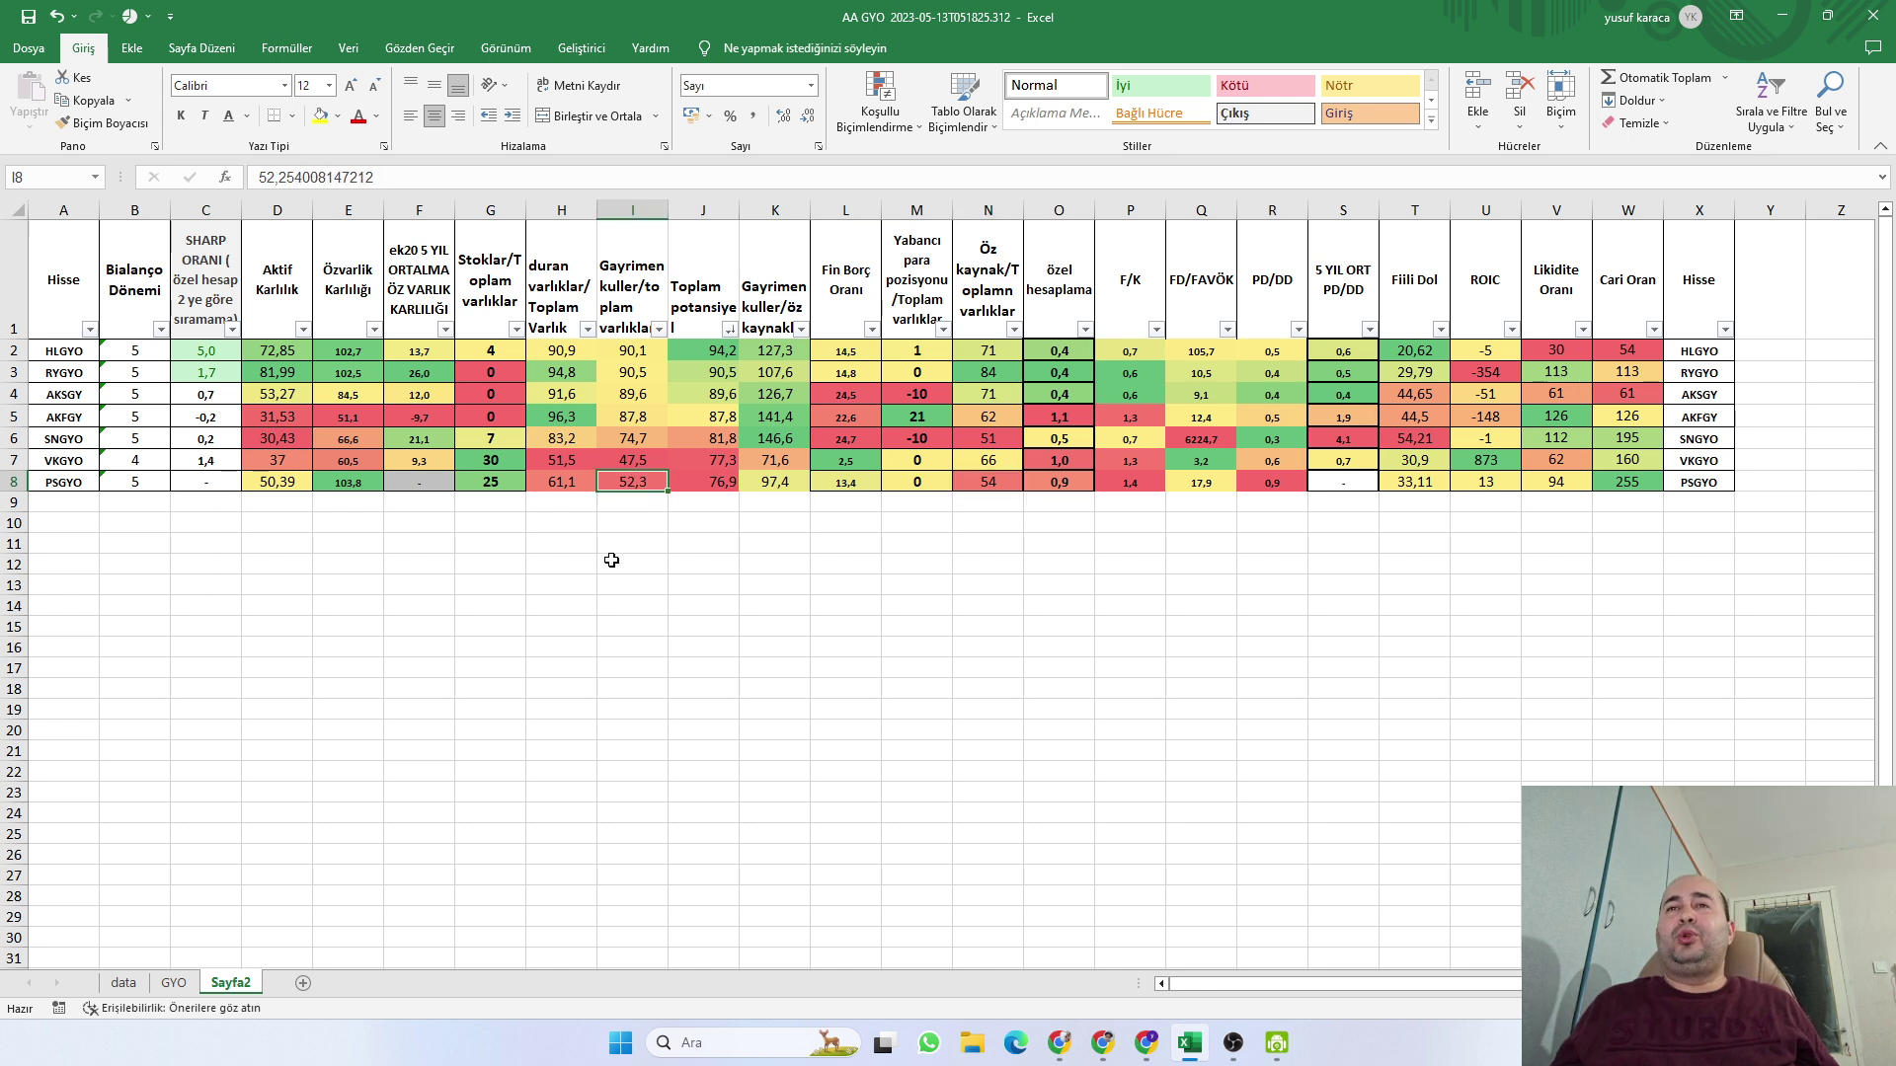
left_click(689, 484)
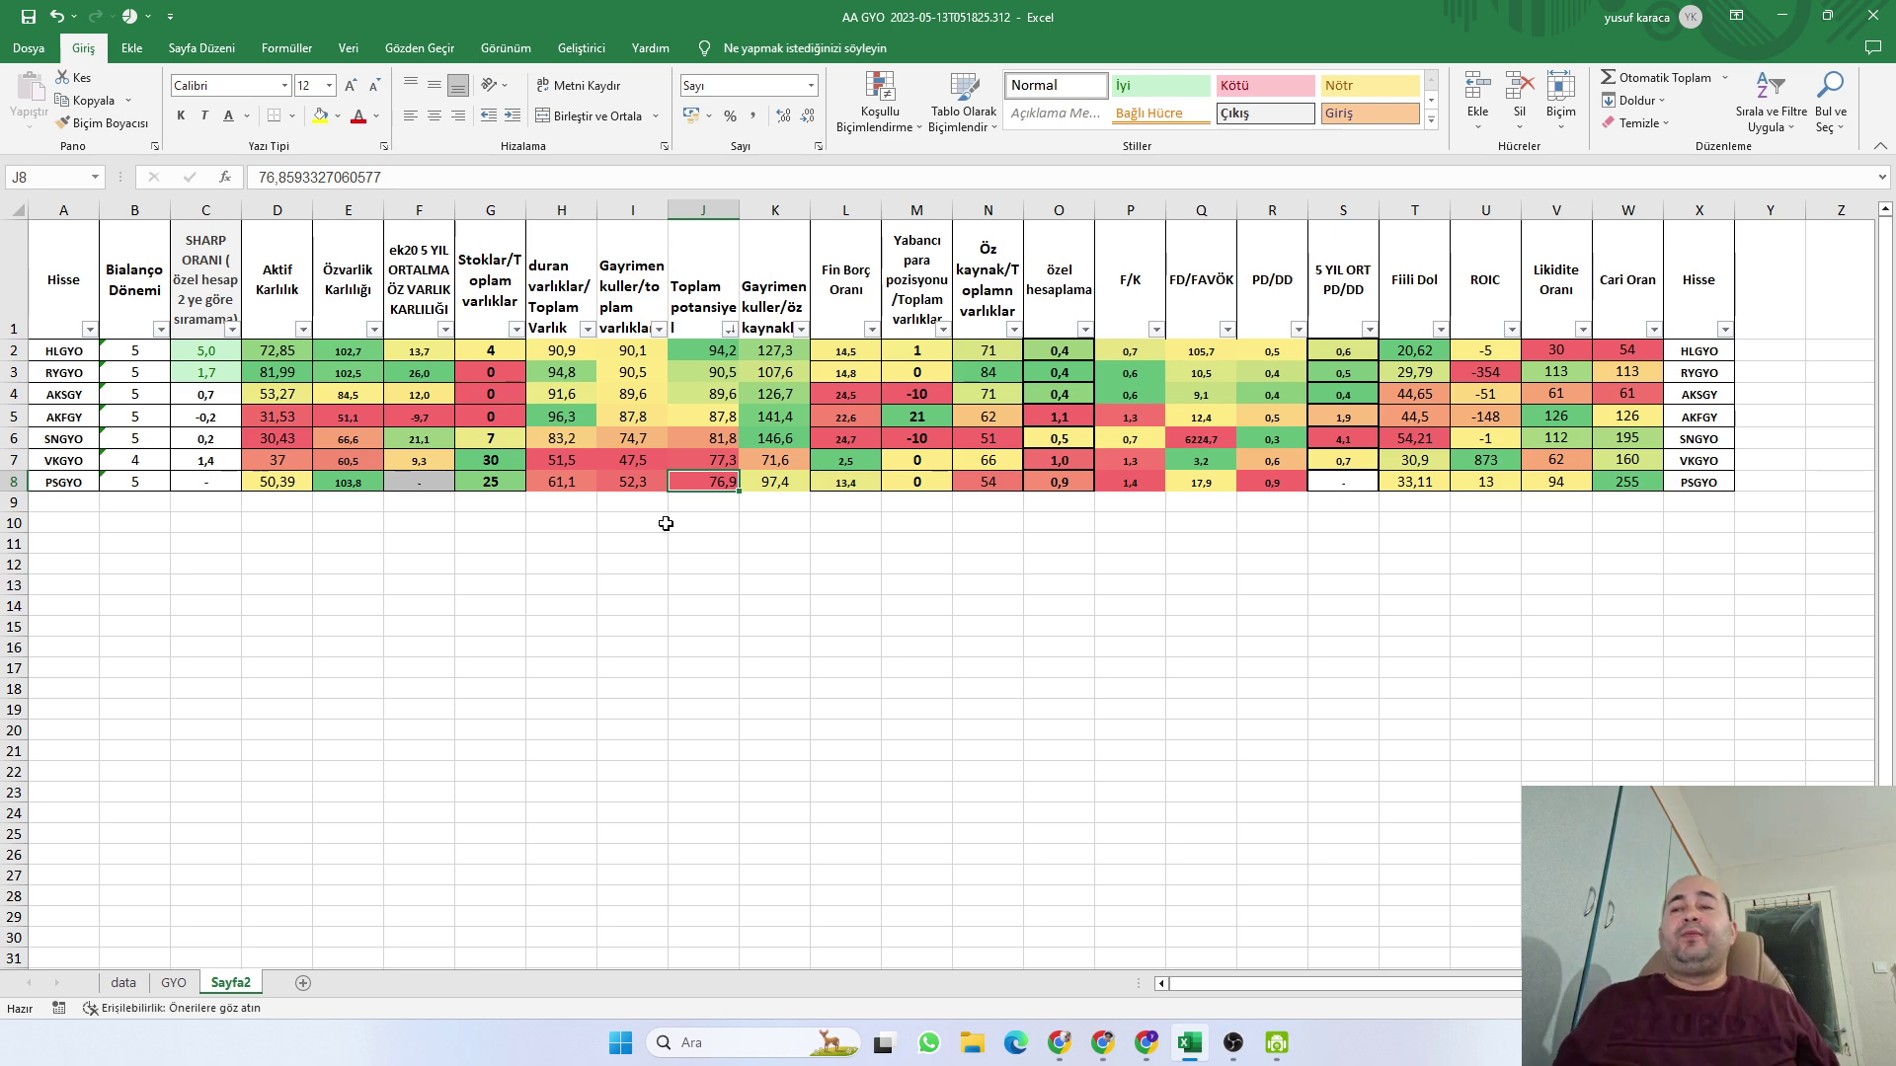
Return to Chrome and examine the 2023/3 Stoklar figure and the liabilities and equity sections of PSGYO's balance sheet
left_click(1102, 1043)
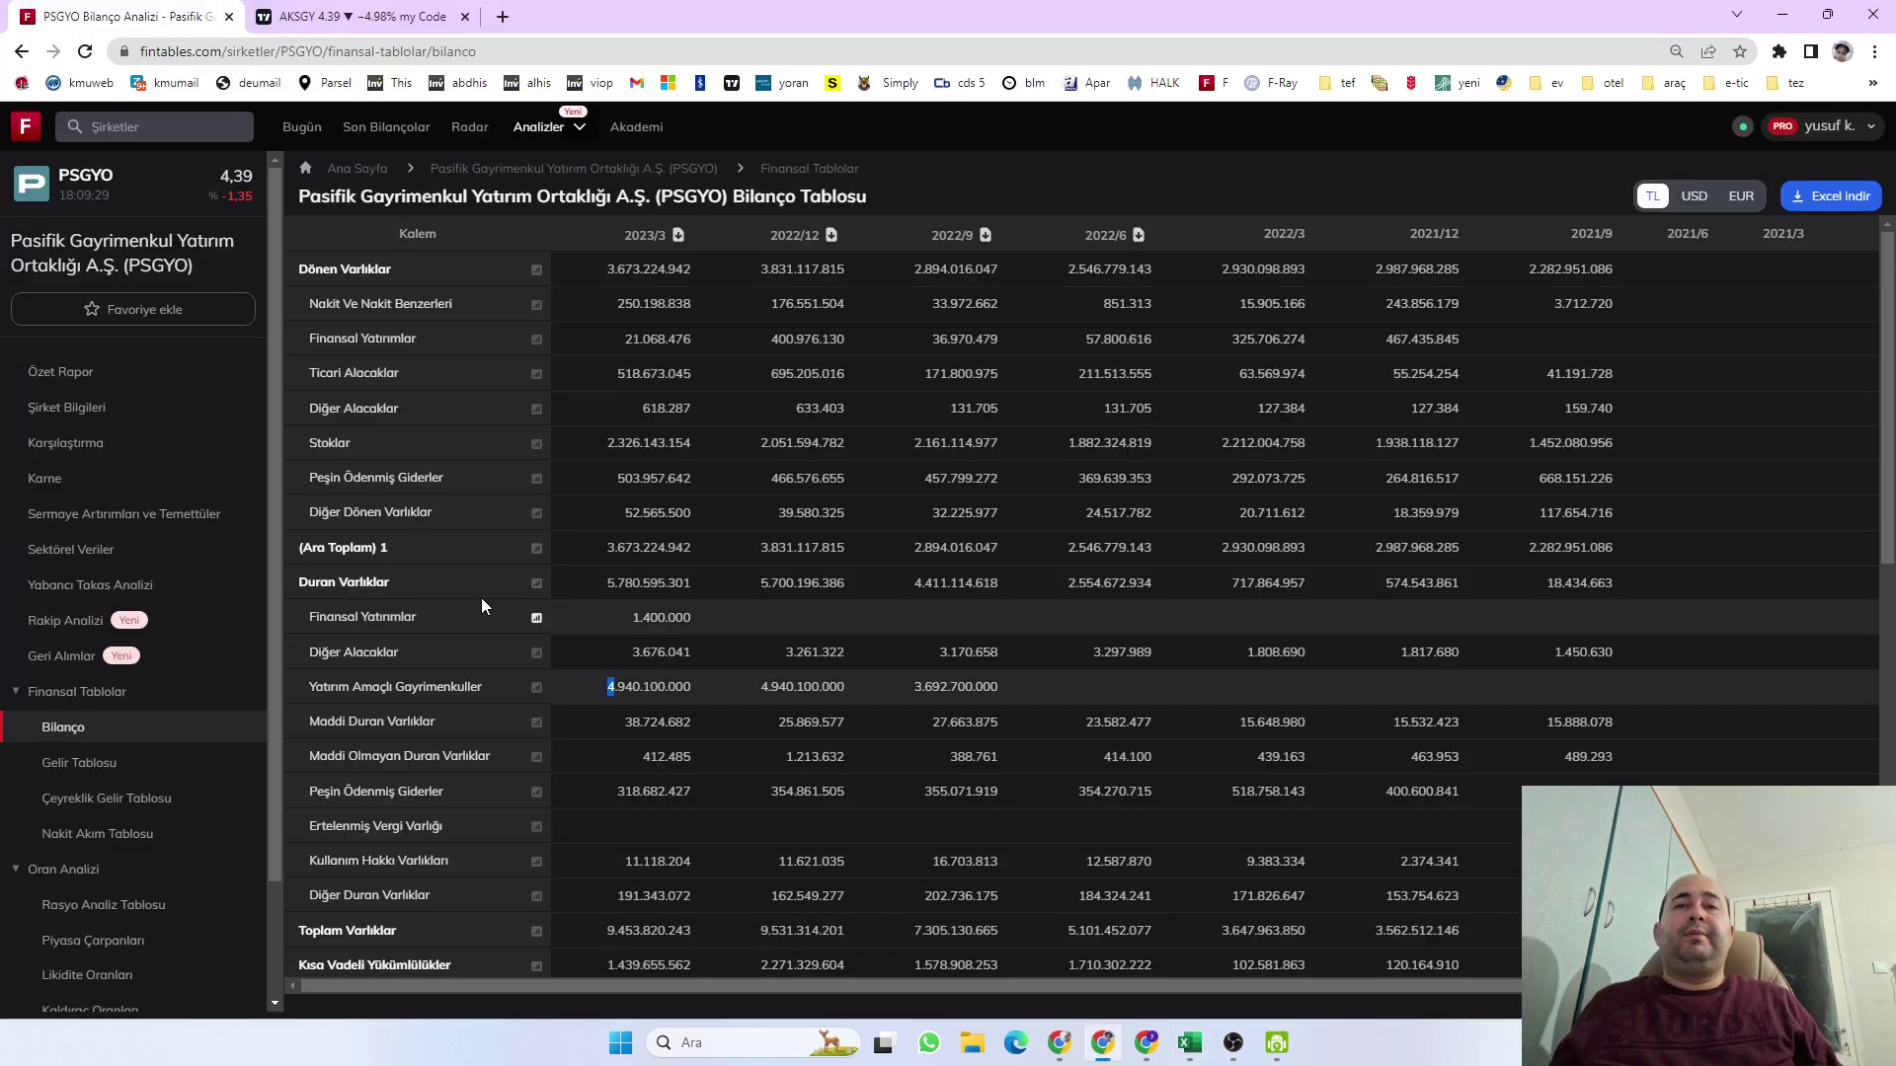
left_click(651, 444)
left_click_drag(621, 445, 666, 446)
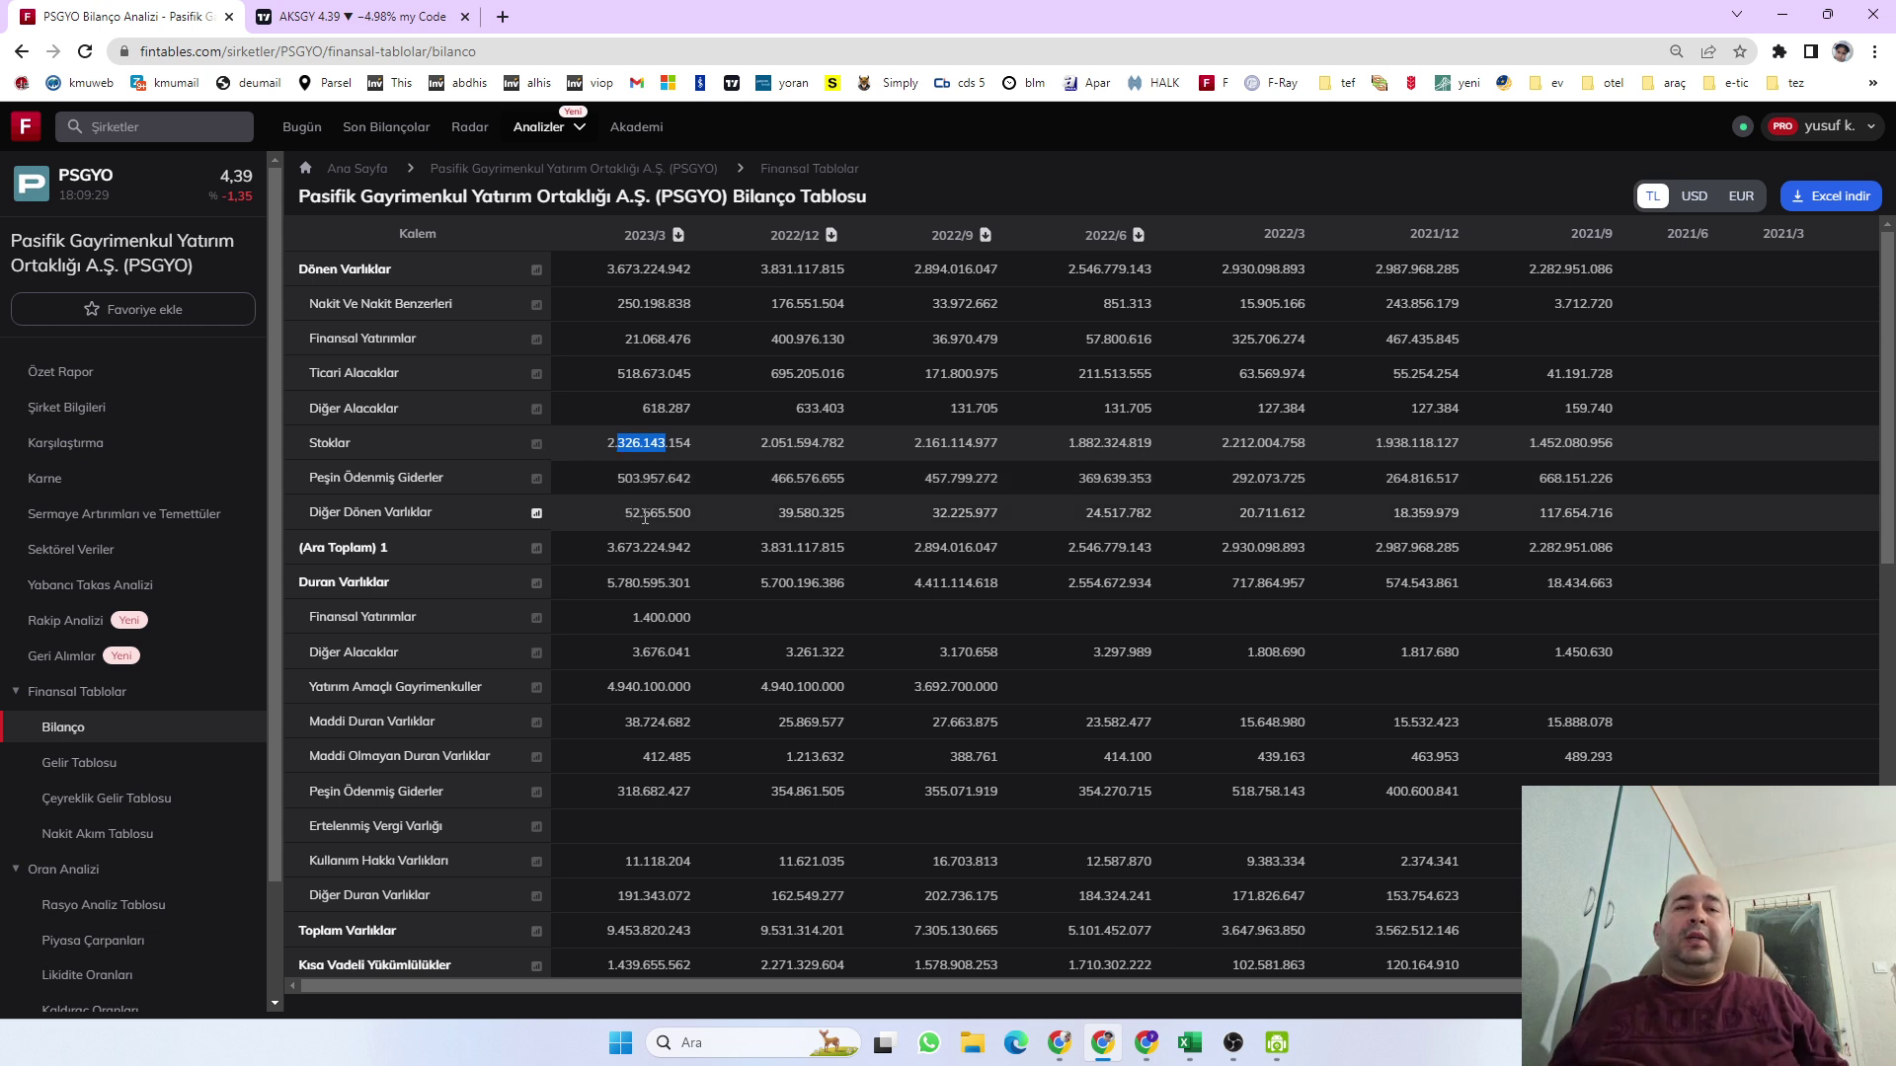
scroll(647, 517, "down", 5)
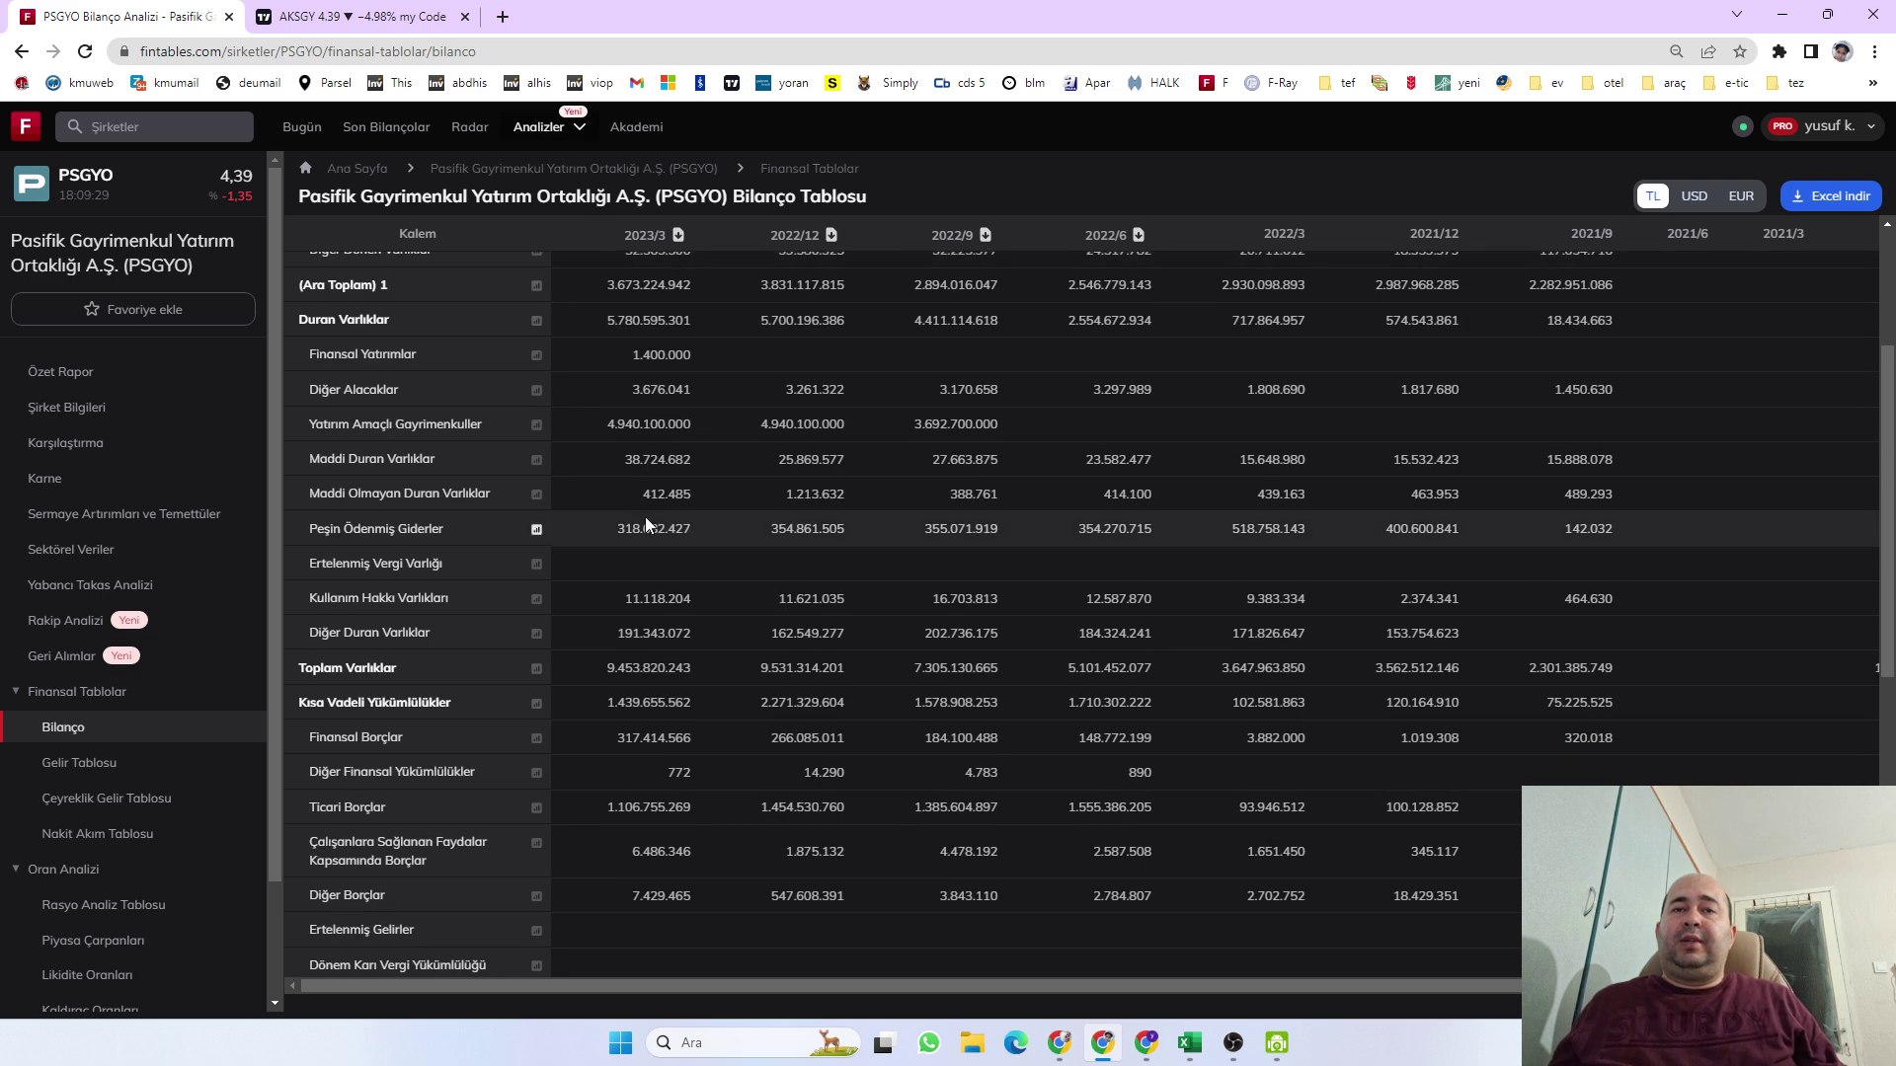
scroll(644, 517, "down", 4)
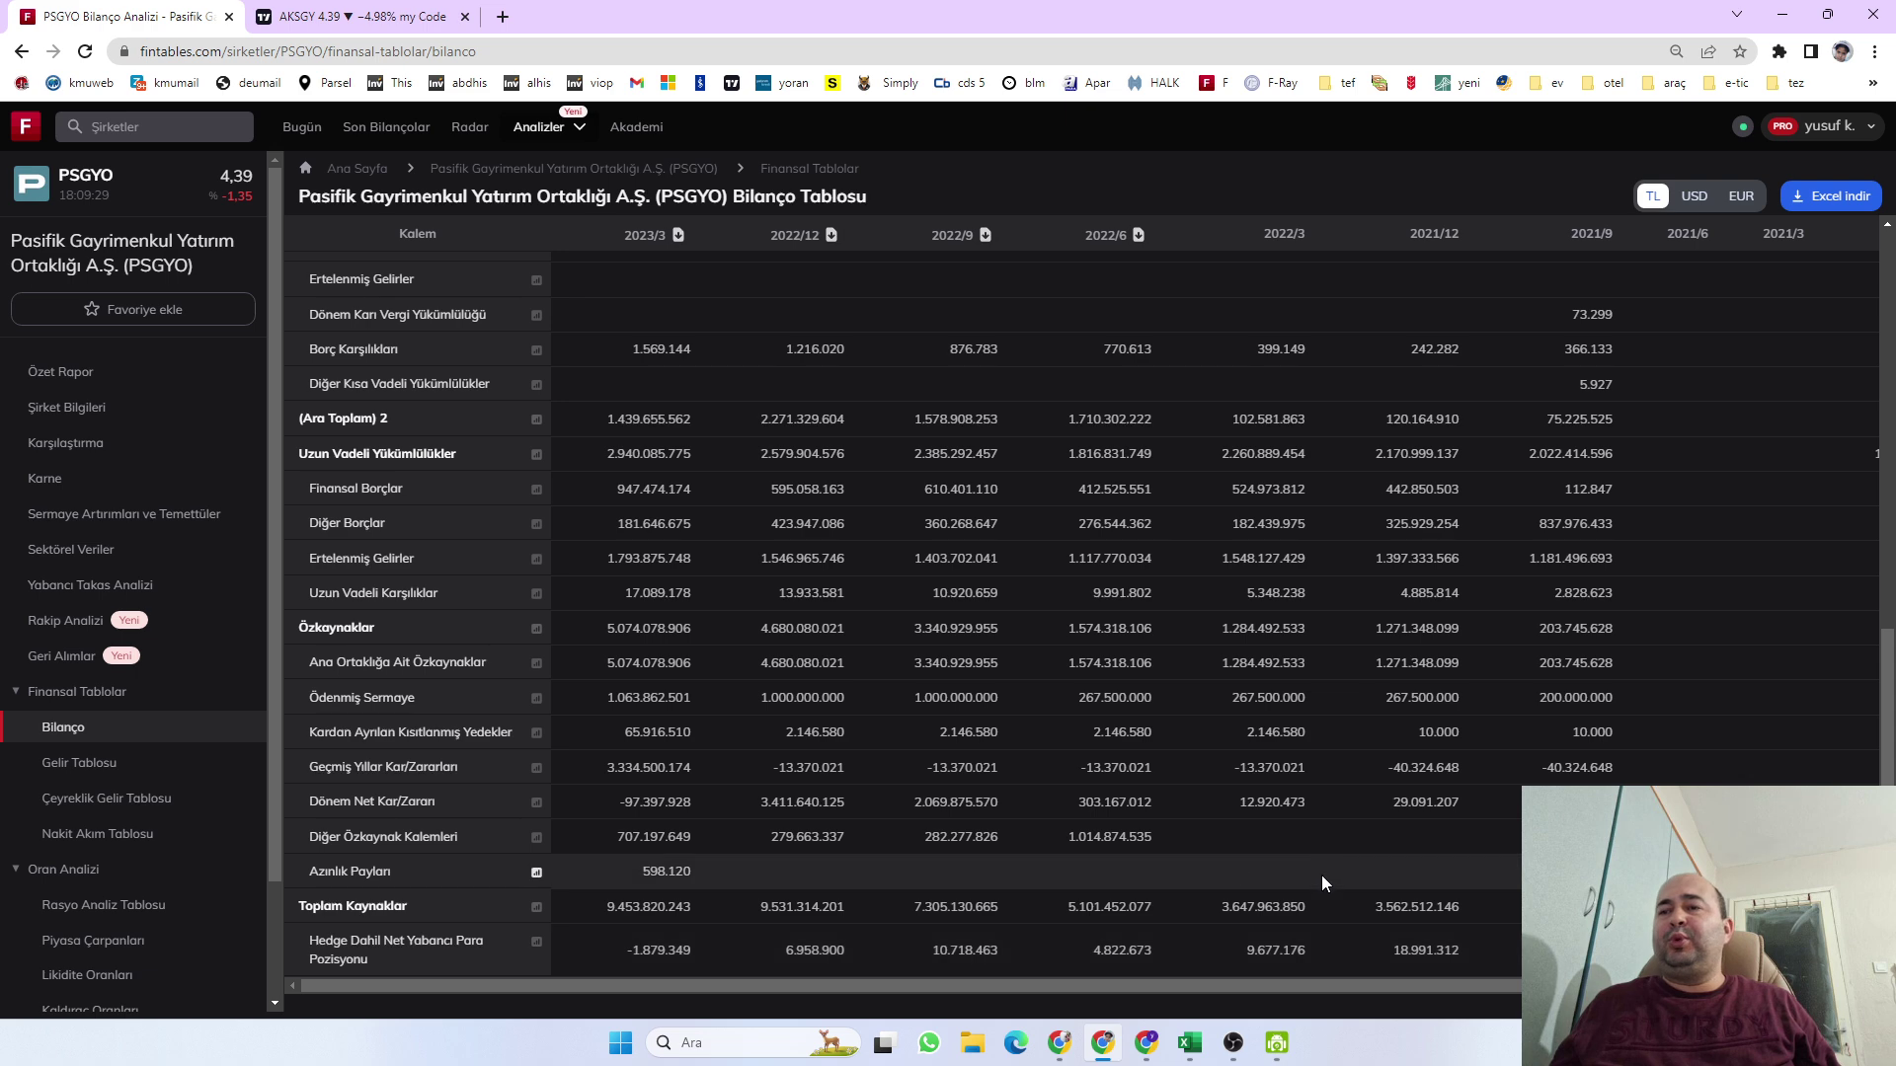
Switch to Excel, check PSGYO's inventory to total assets ratio and delete the PSGYO row from the Sayfa2 table
left_click(1189, 1043)
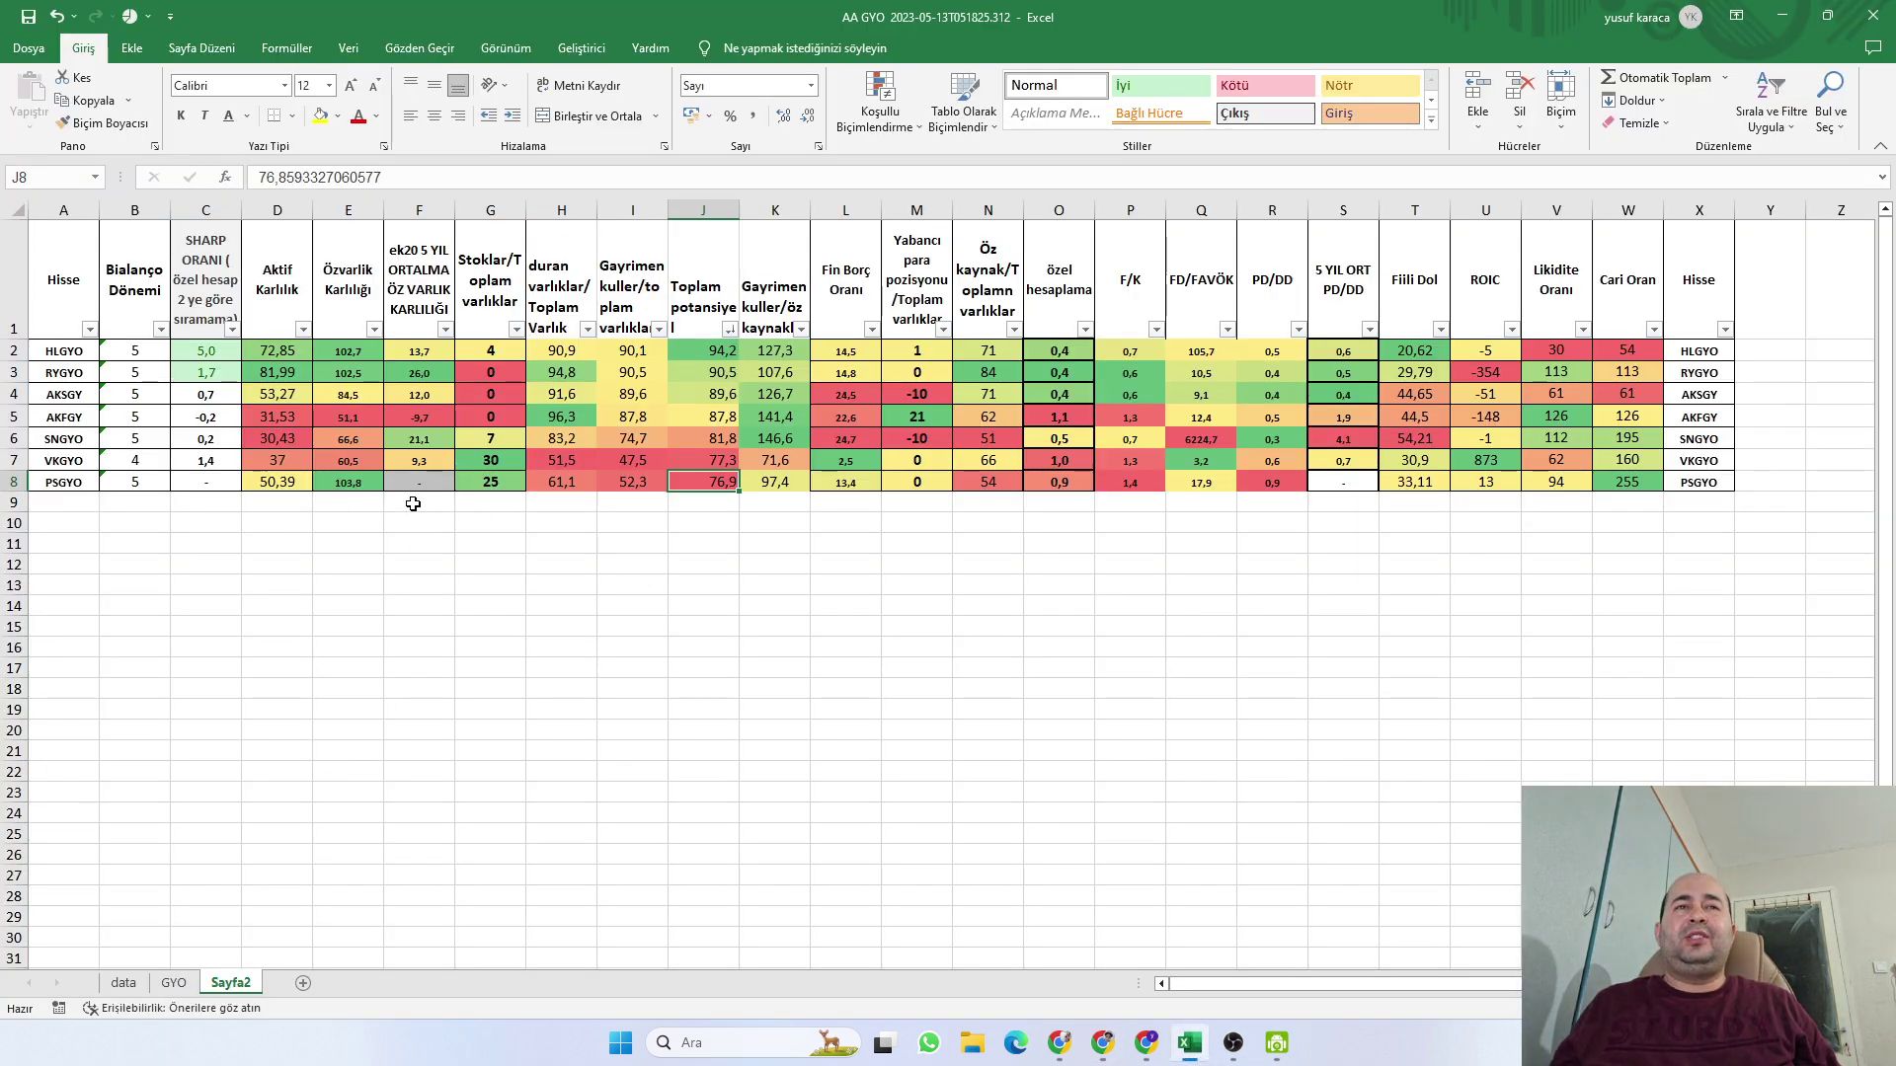
left_click(484, 482)
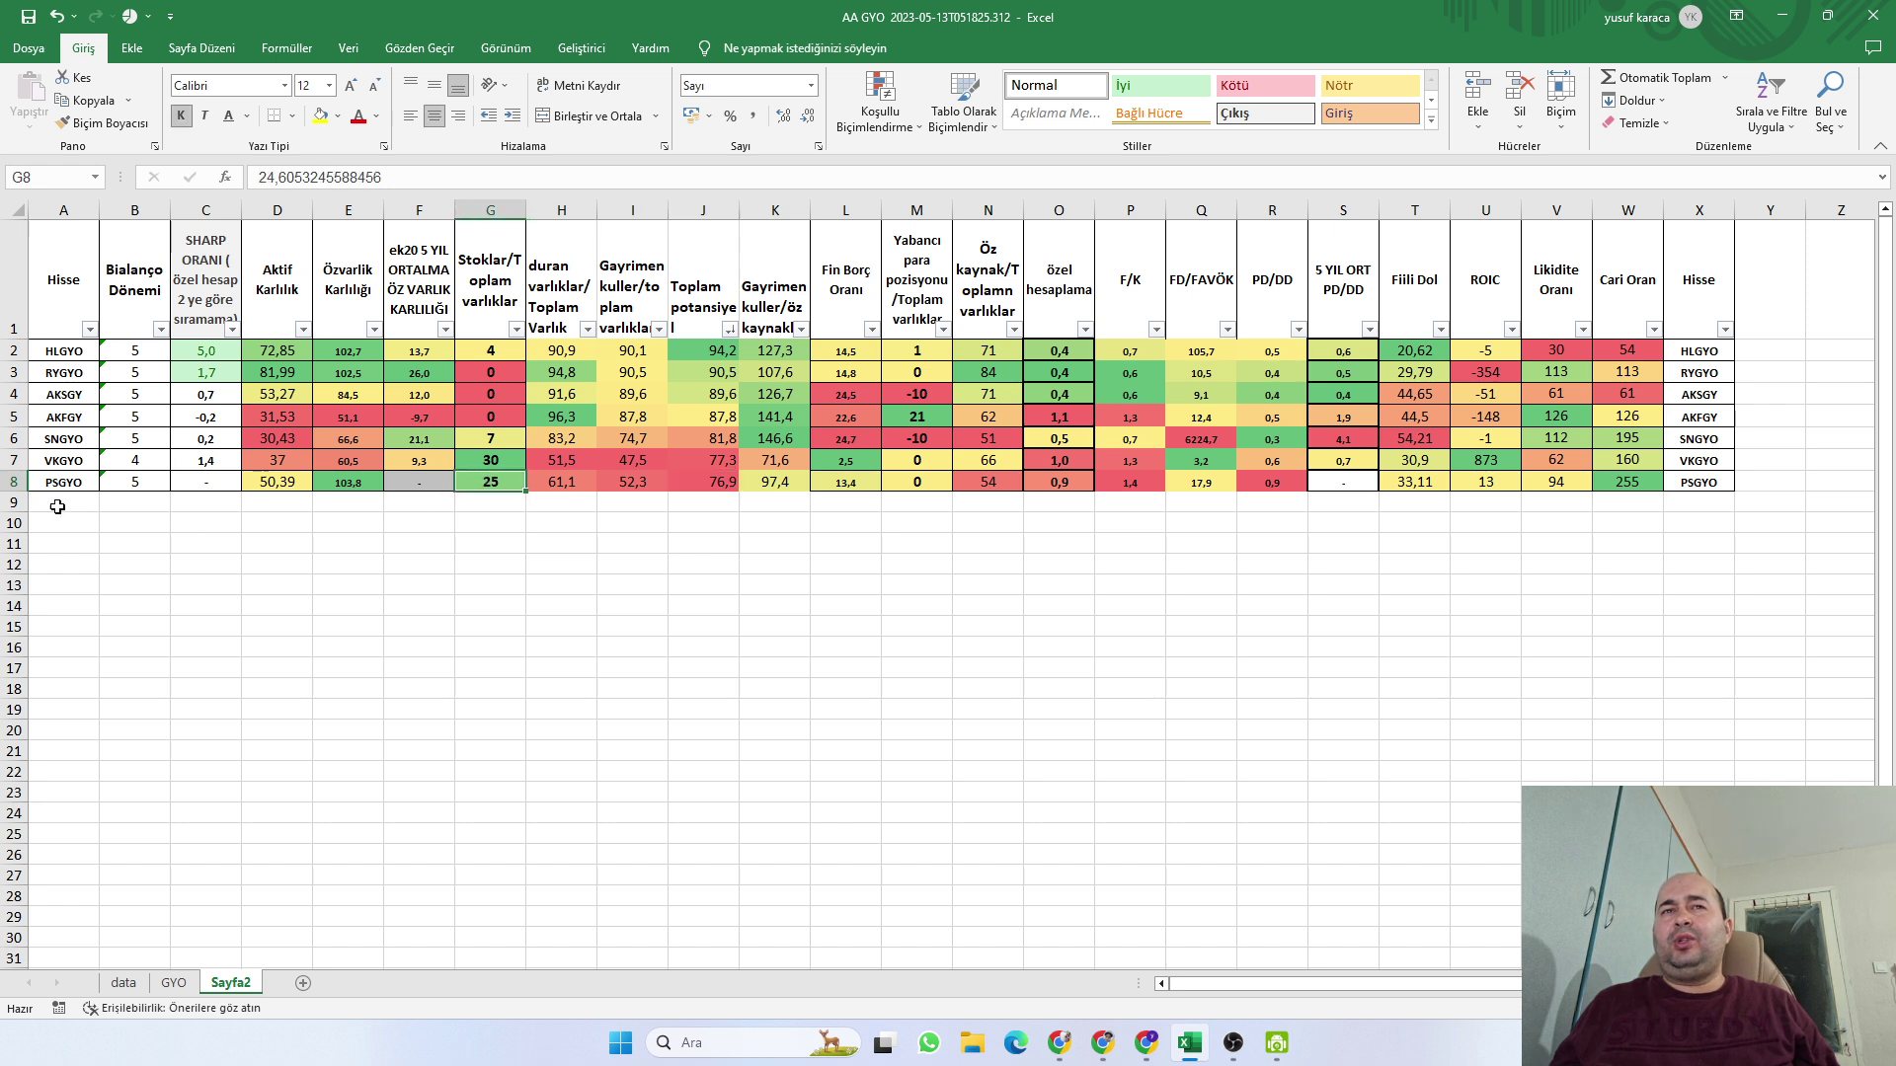
left_click(10, 482)
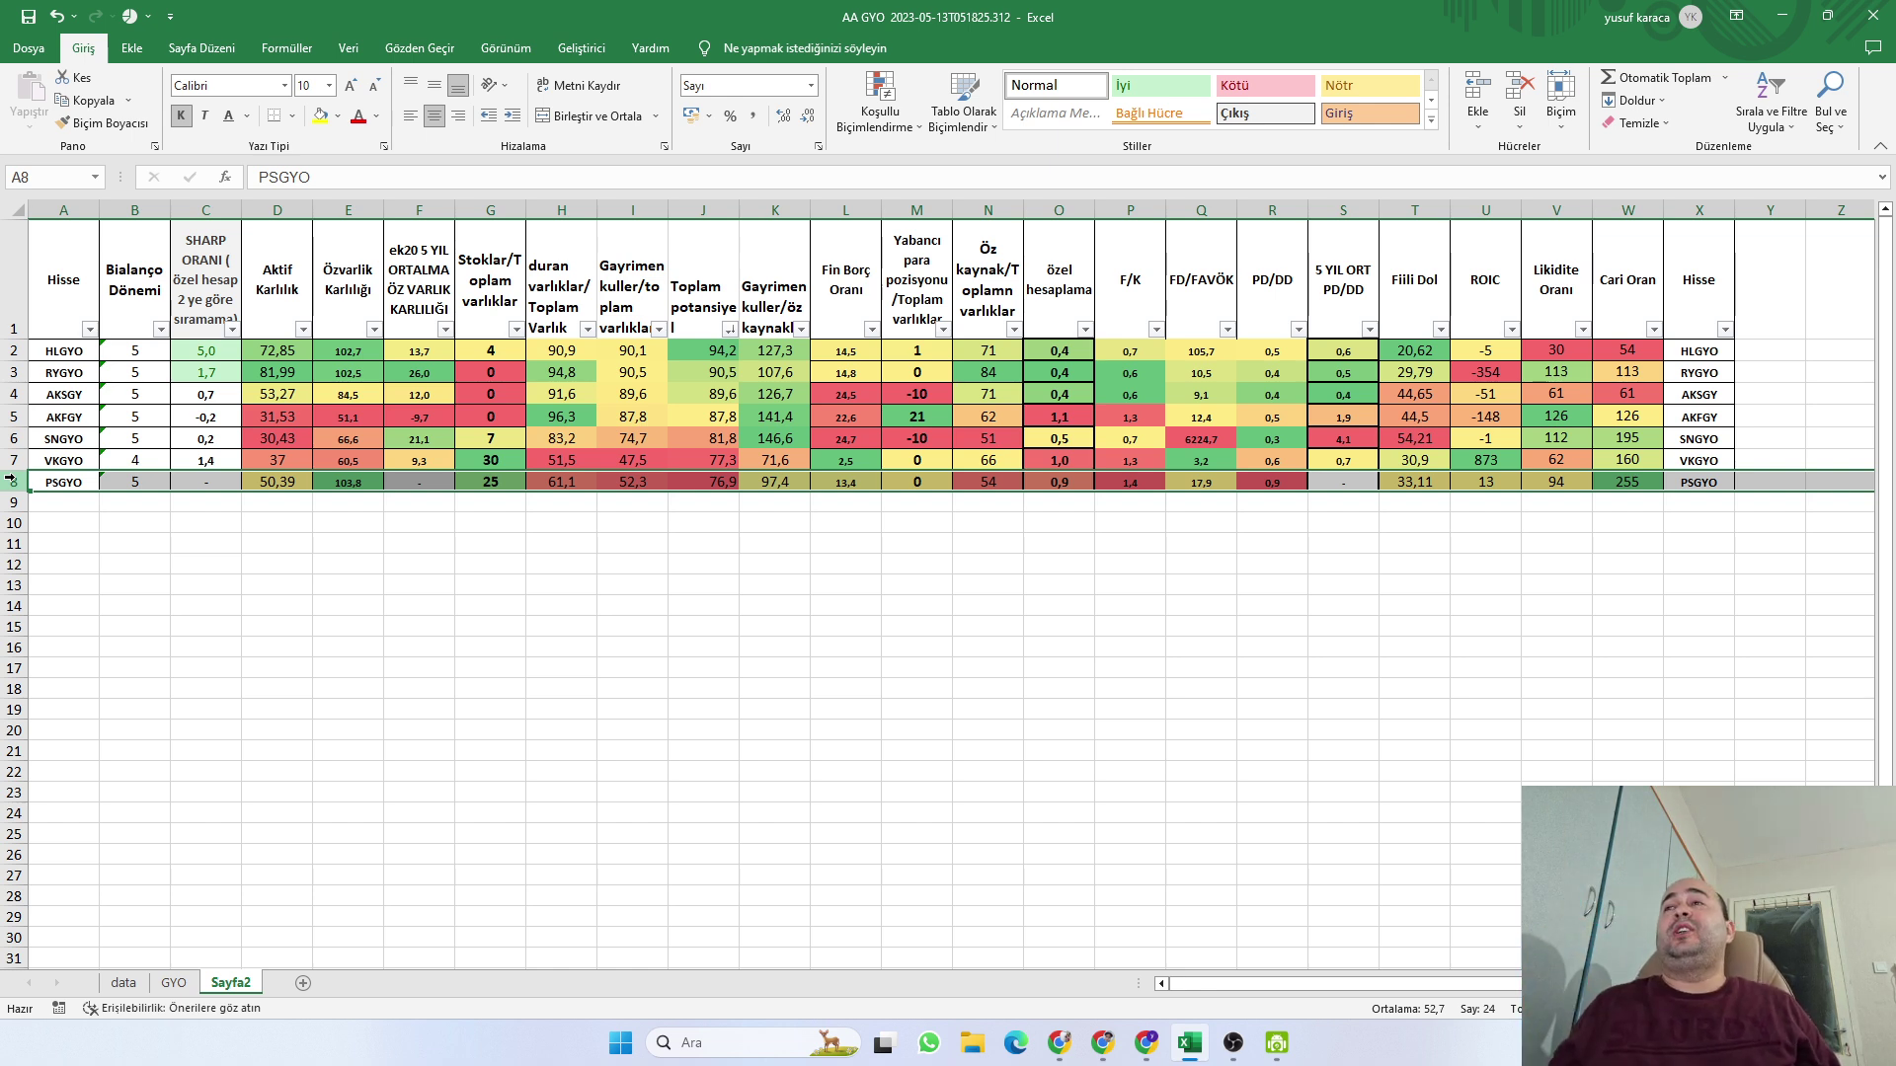
left_click(1521, 92)
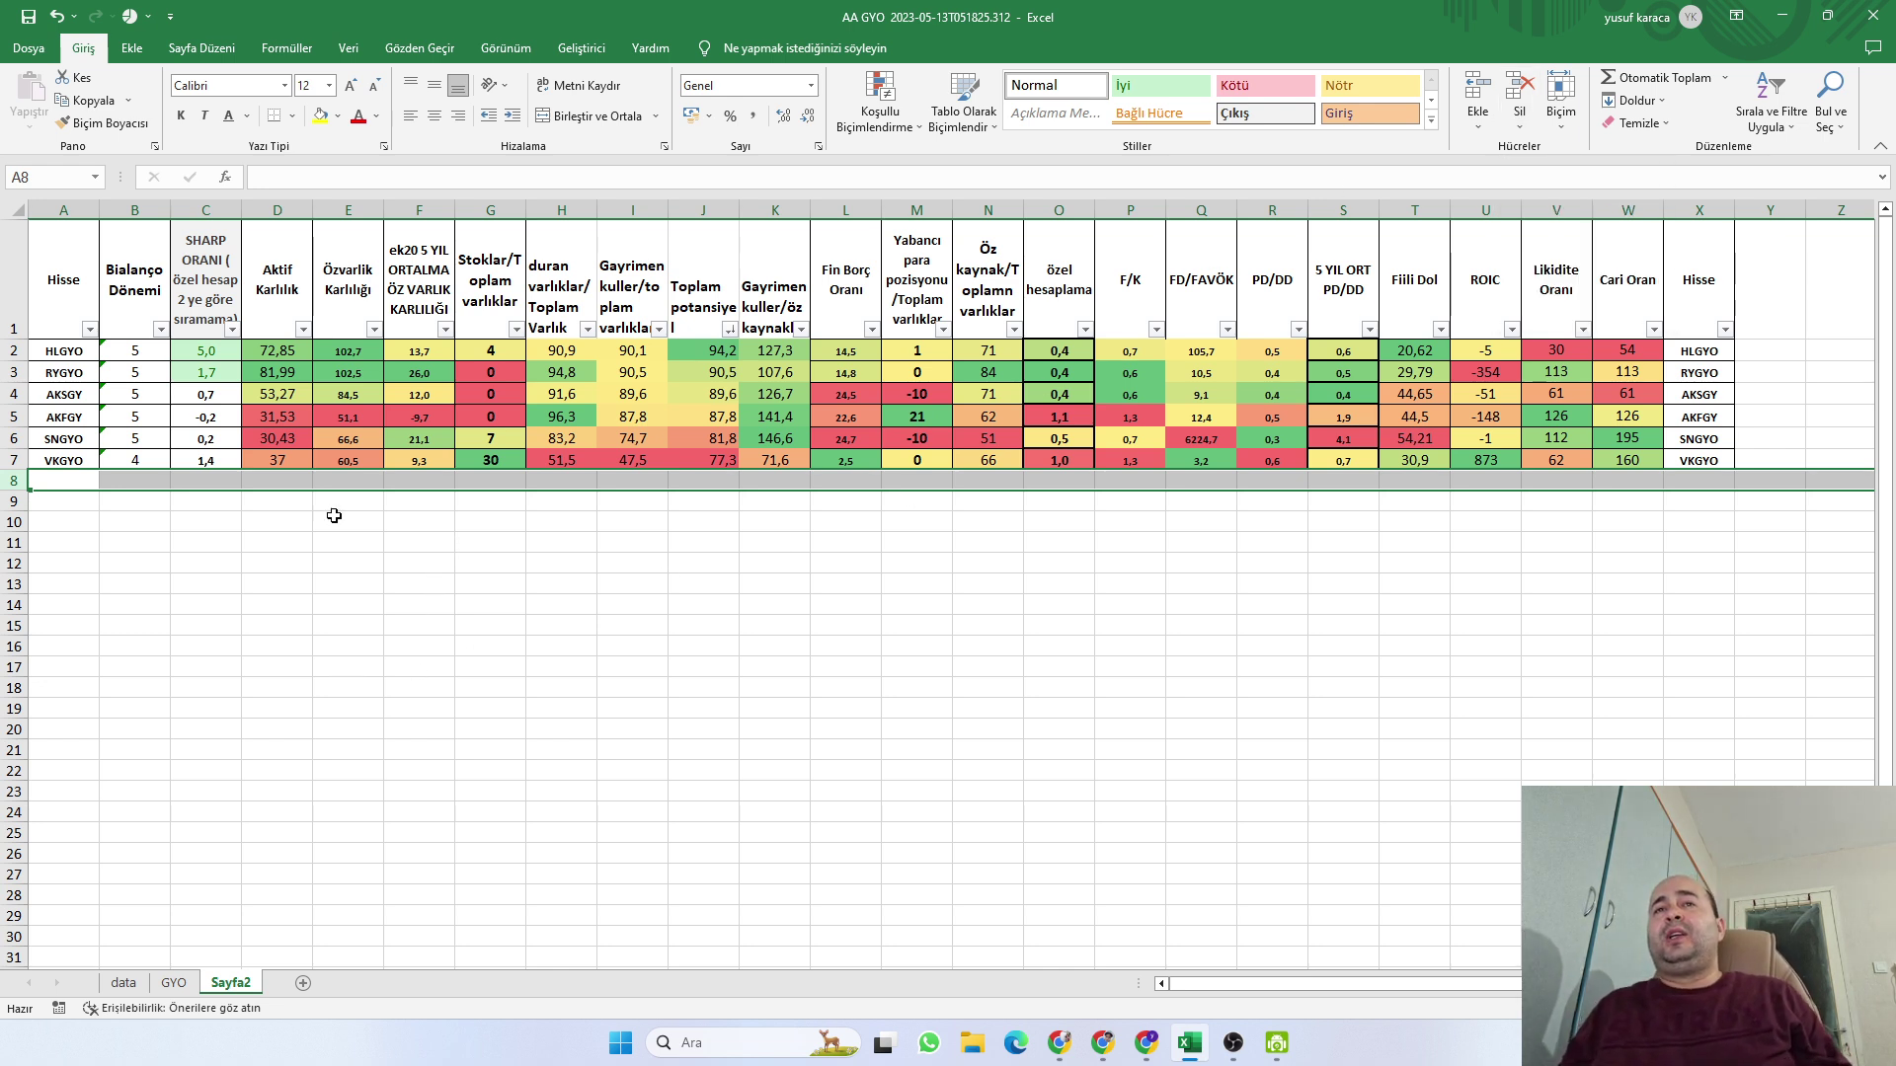
Examine the VKGYO row, checking its real estate and inventory shares of total assets
left_click(15, 460)
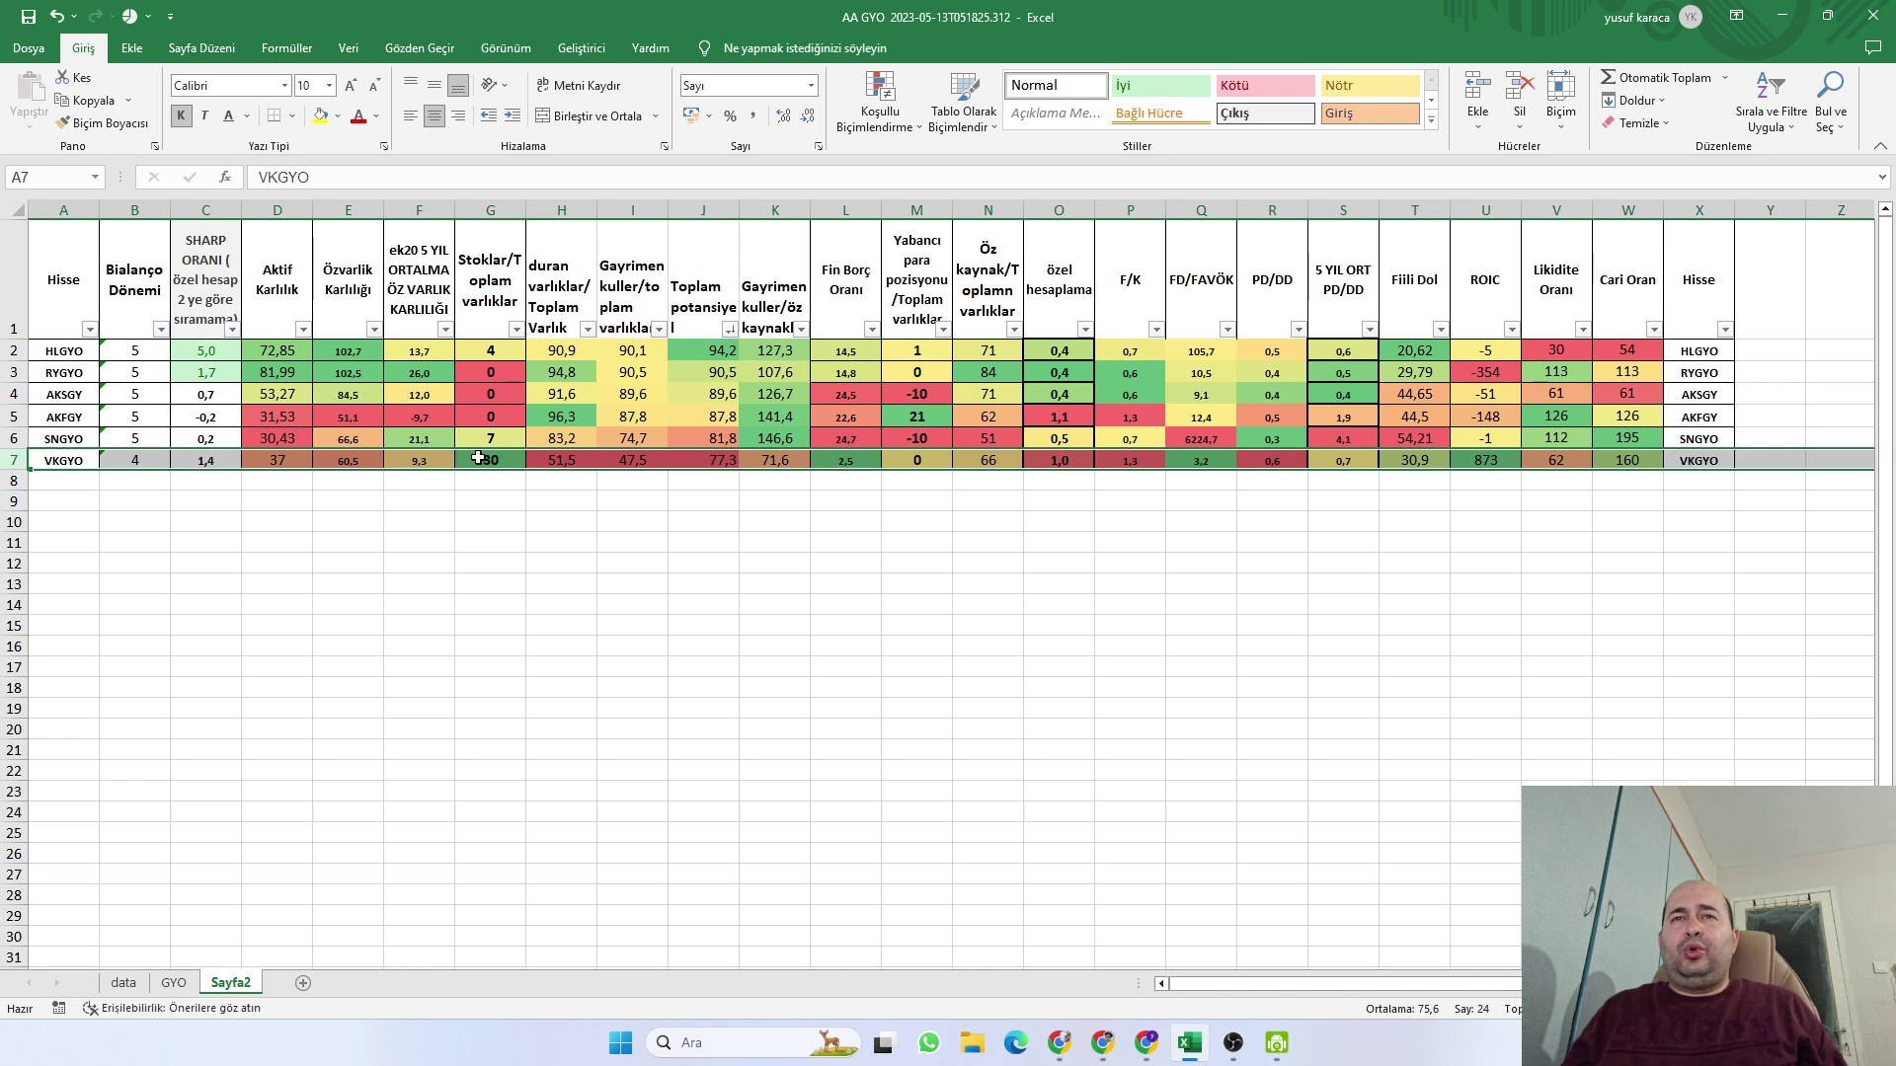
left_click(634, 460)
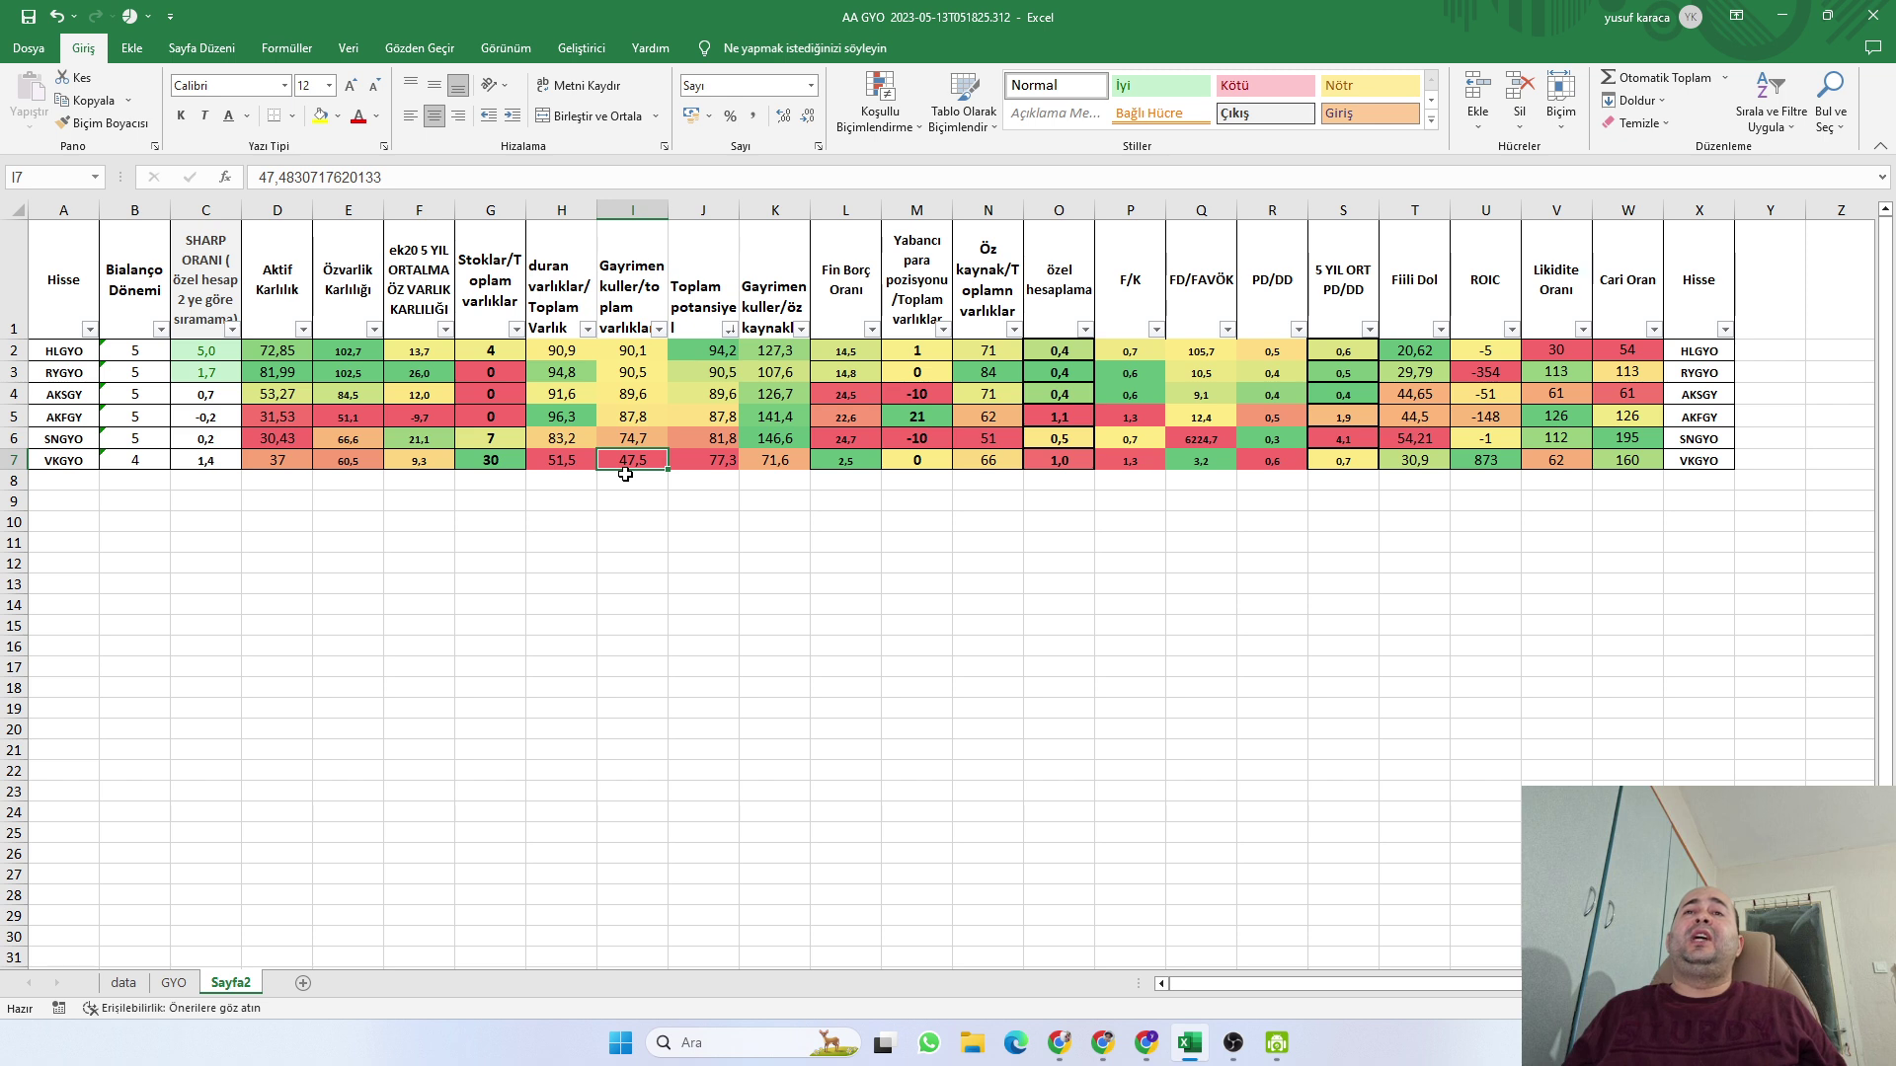
left_click(503, 456)
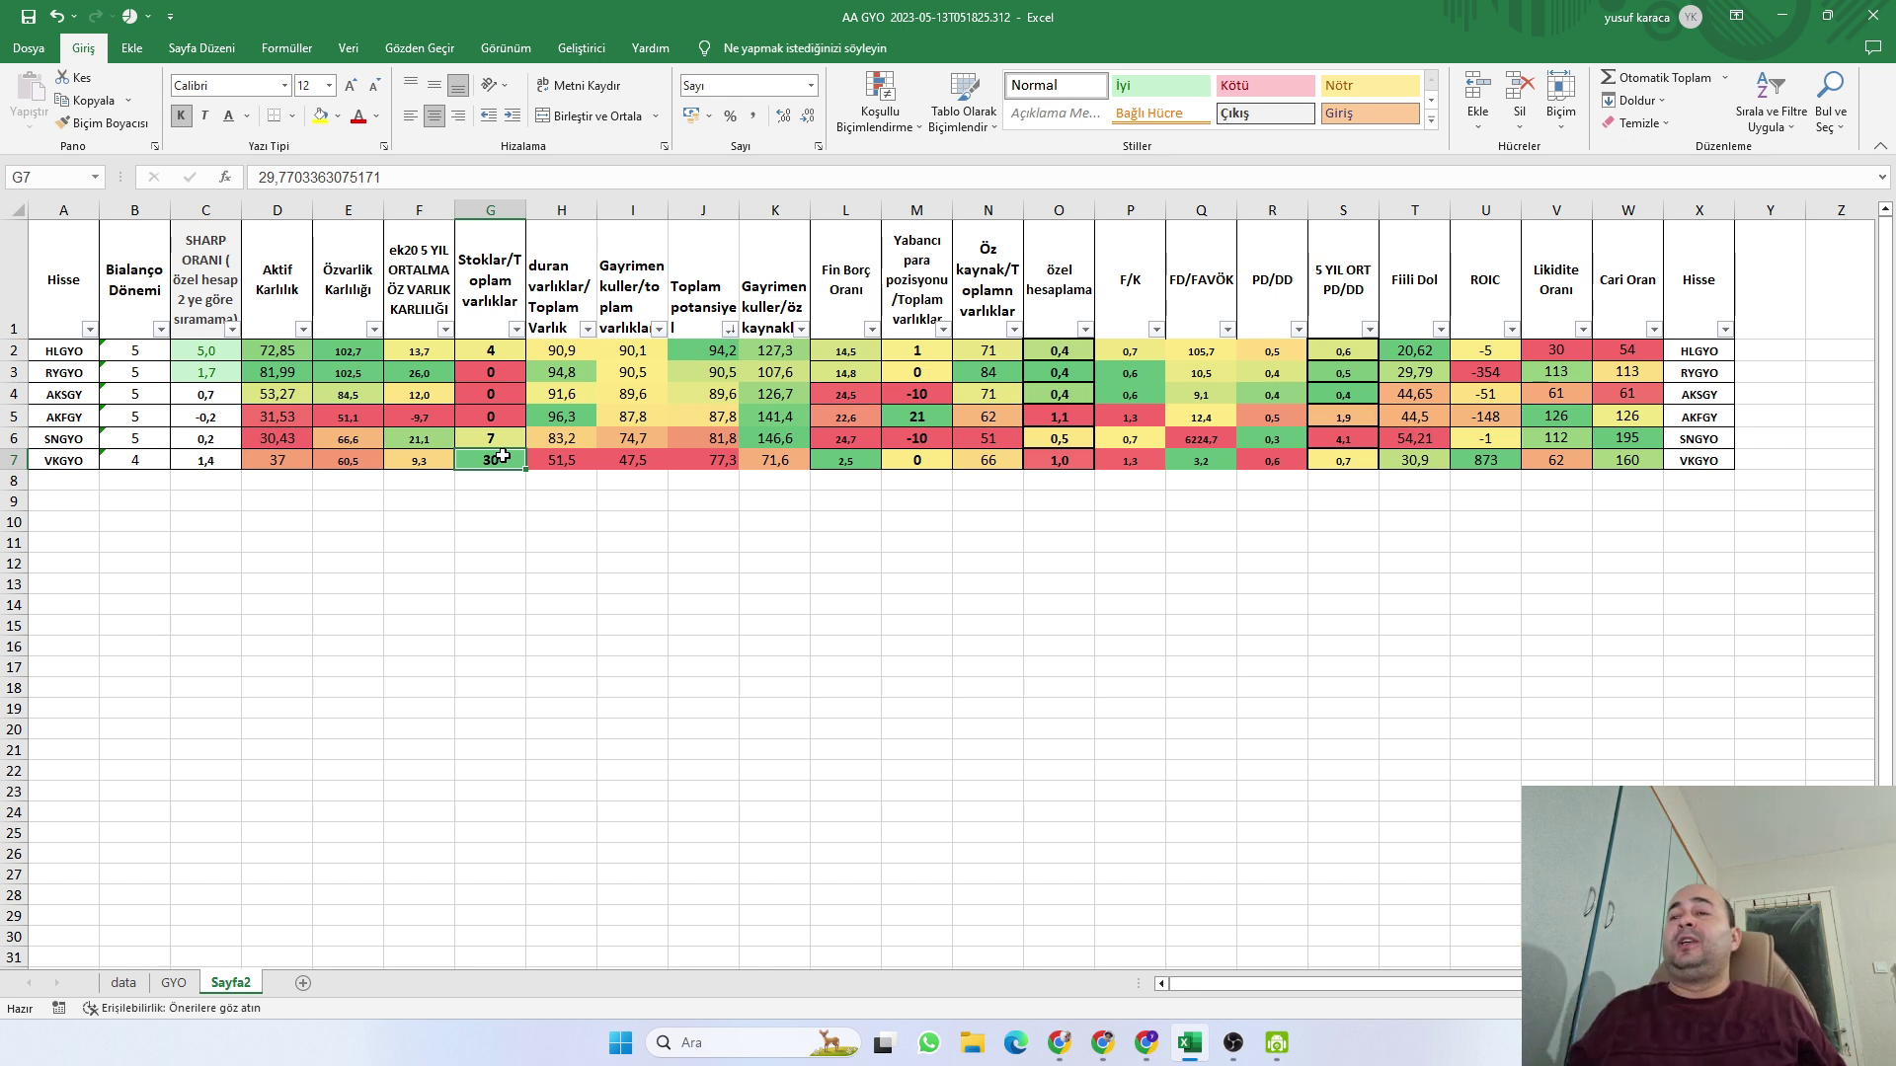
Minimize the Excel and Chrome windows and open the EXCEL751_veri takip workbook from the desktop
left_click(1787, 25)
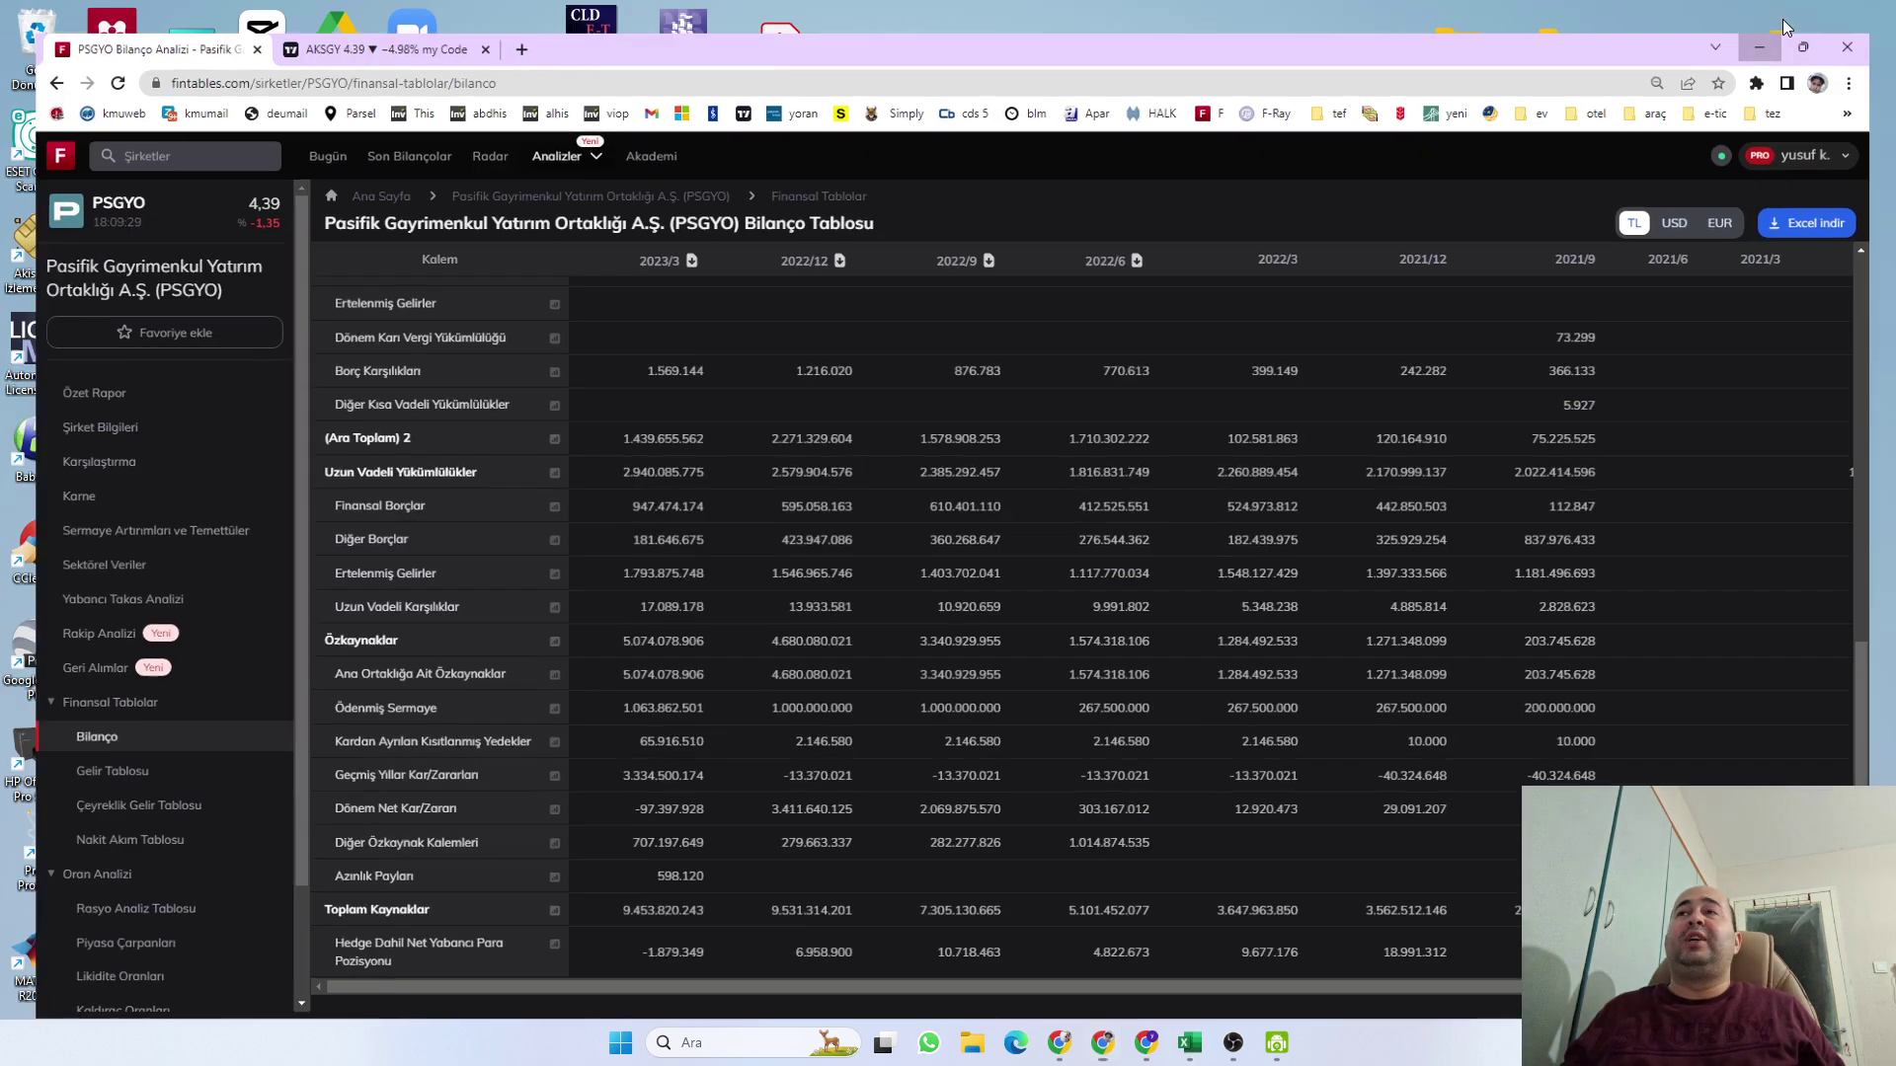
left_click(1785, 25)
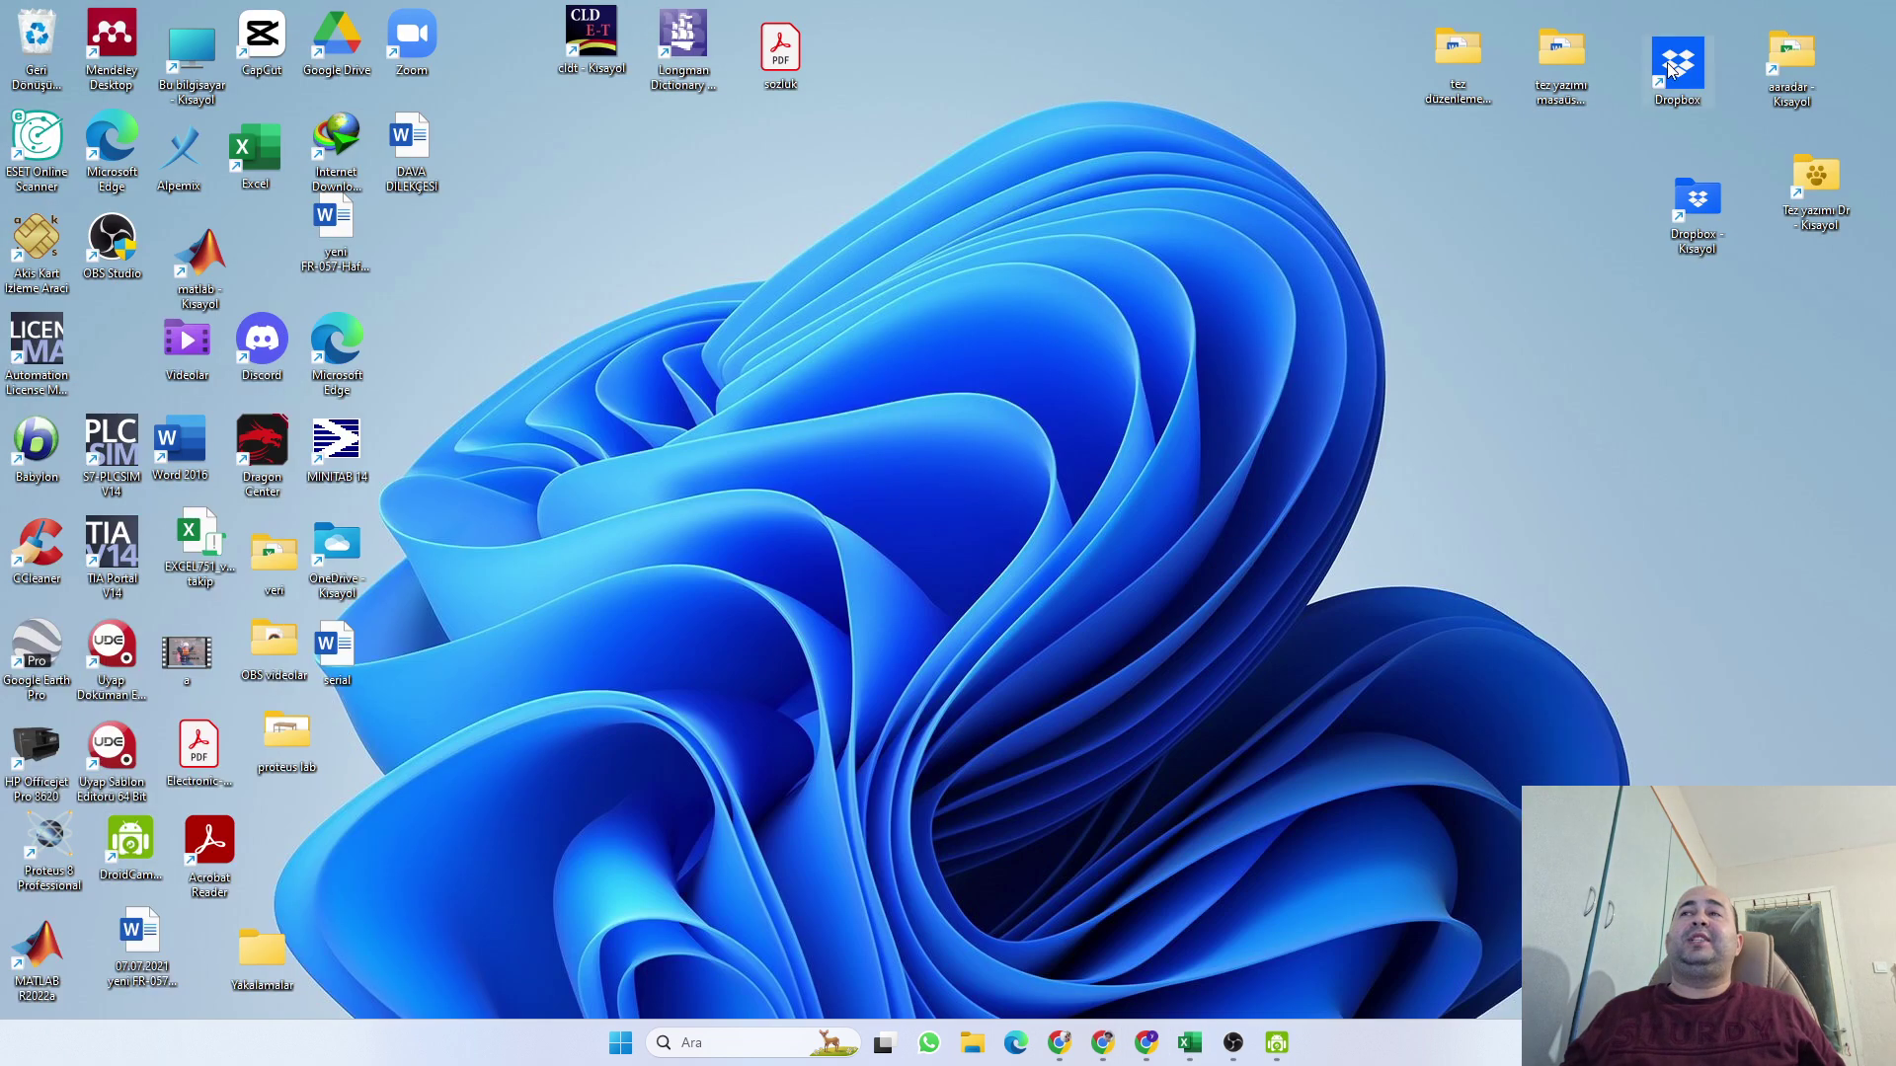
double_click(188, 549)
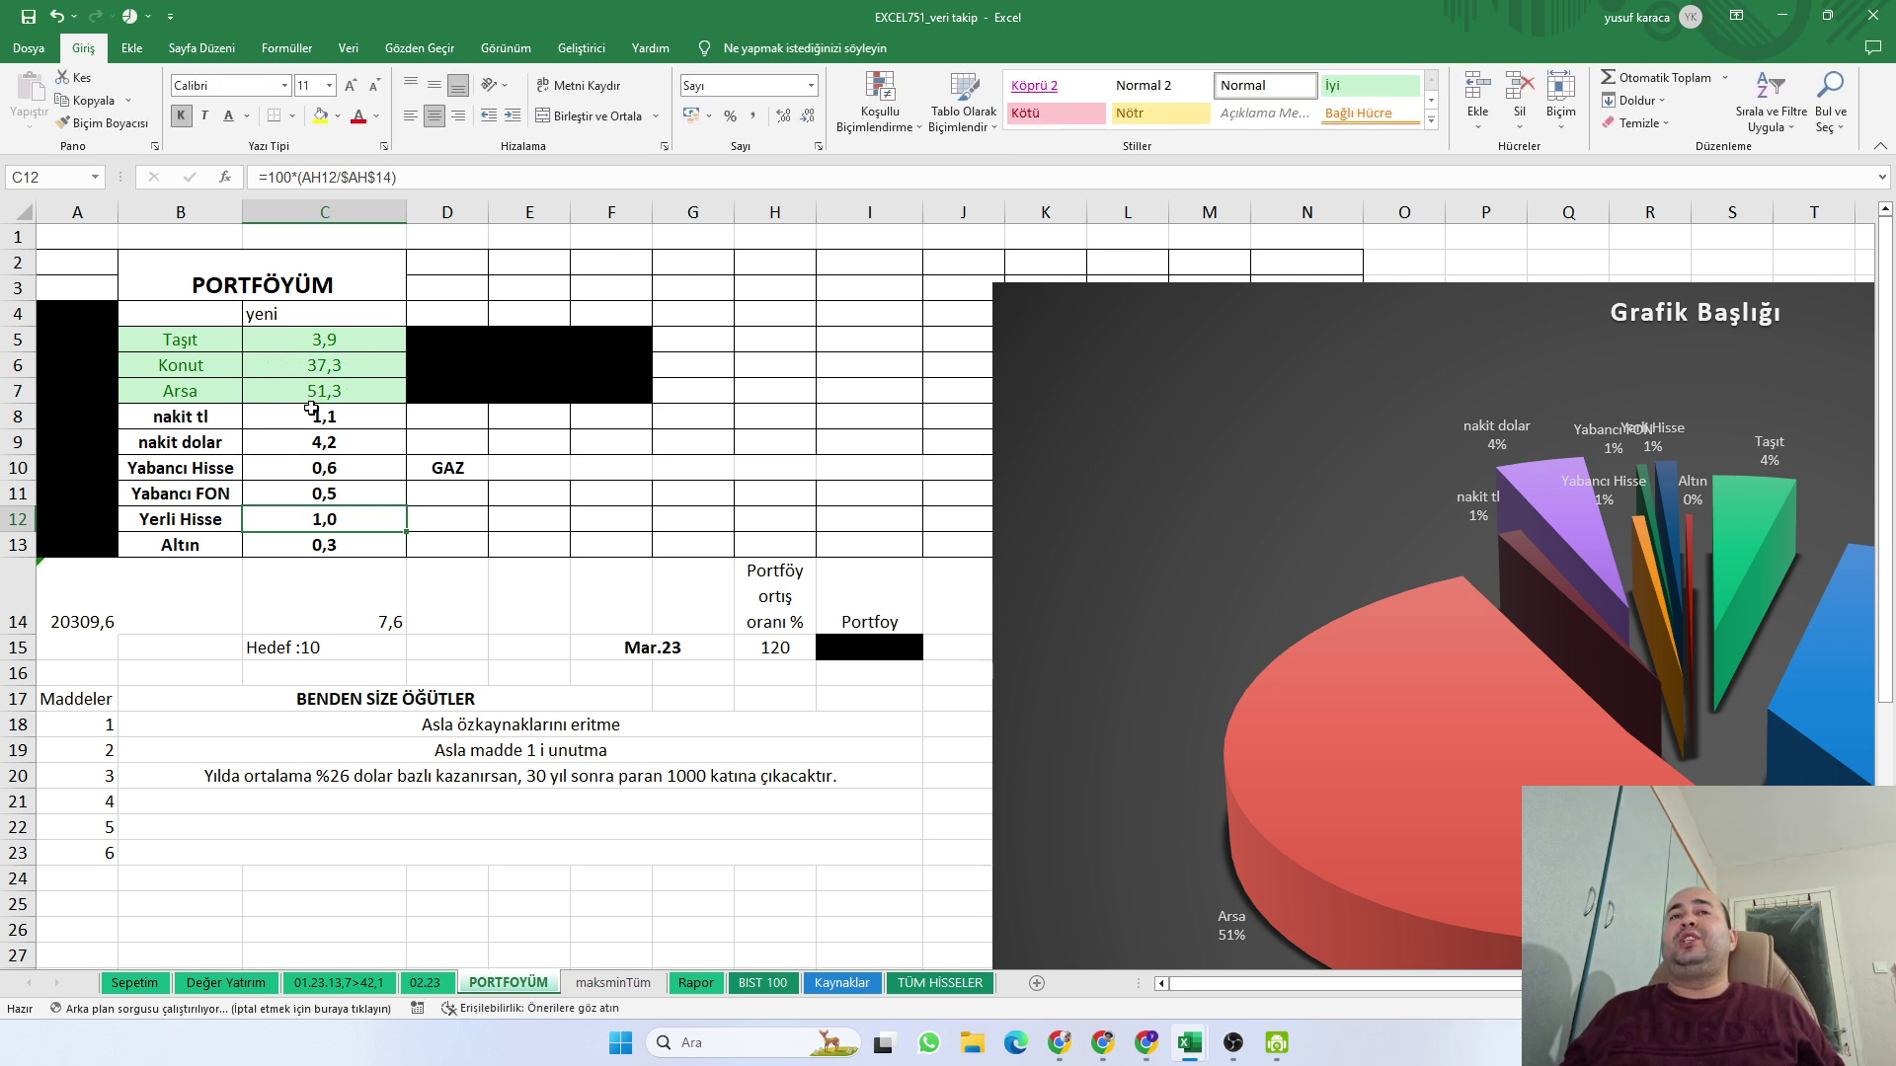
Review the Konut, Arsa and Taşıt shares on the PORTFÖYÜM sheet, save the workbook and close it
left_click_drag(312, 369, 296, 391)
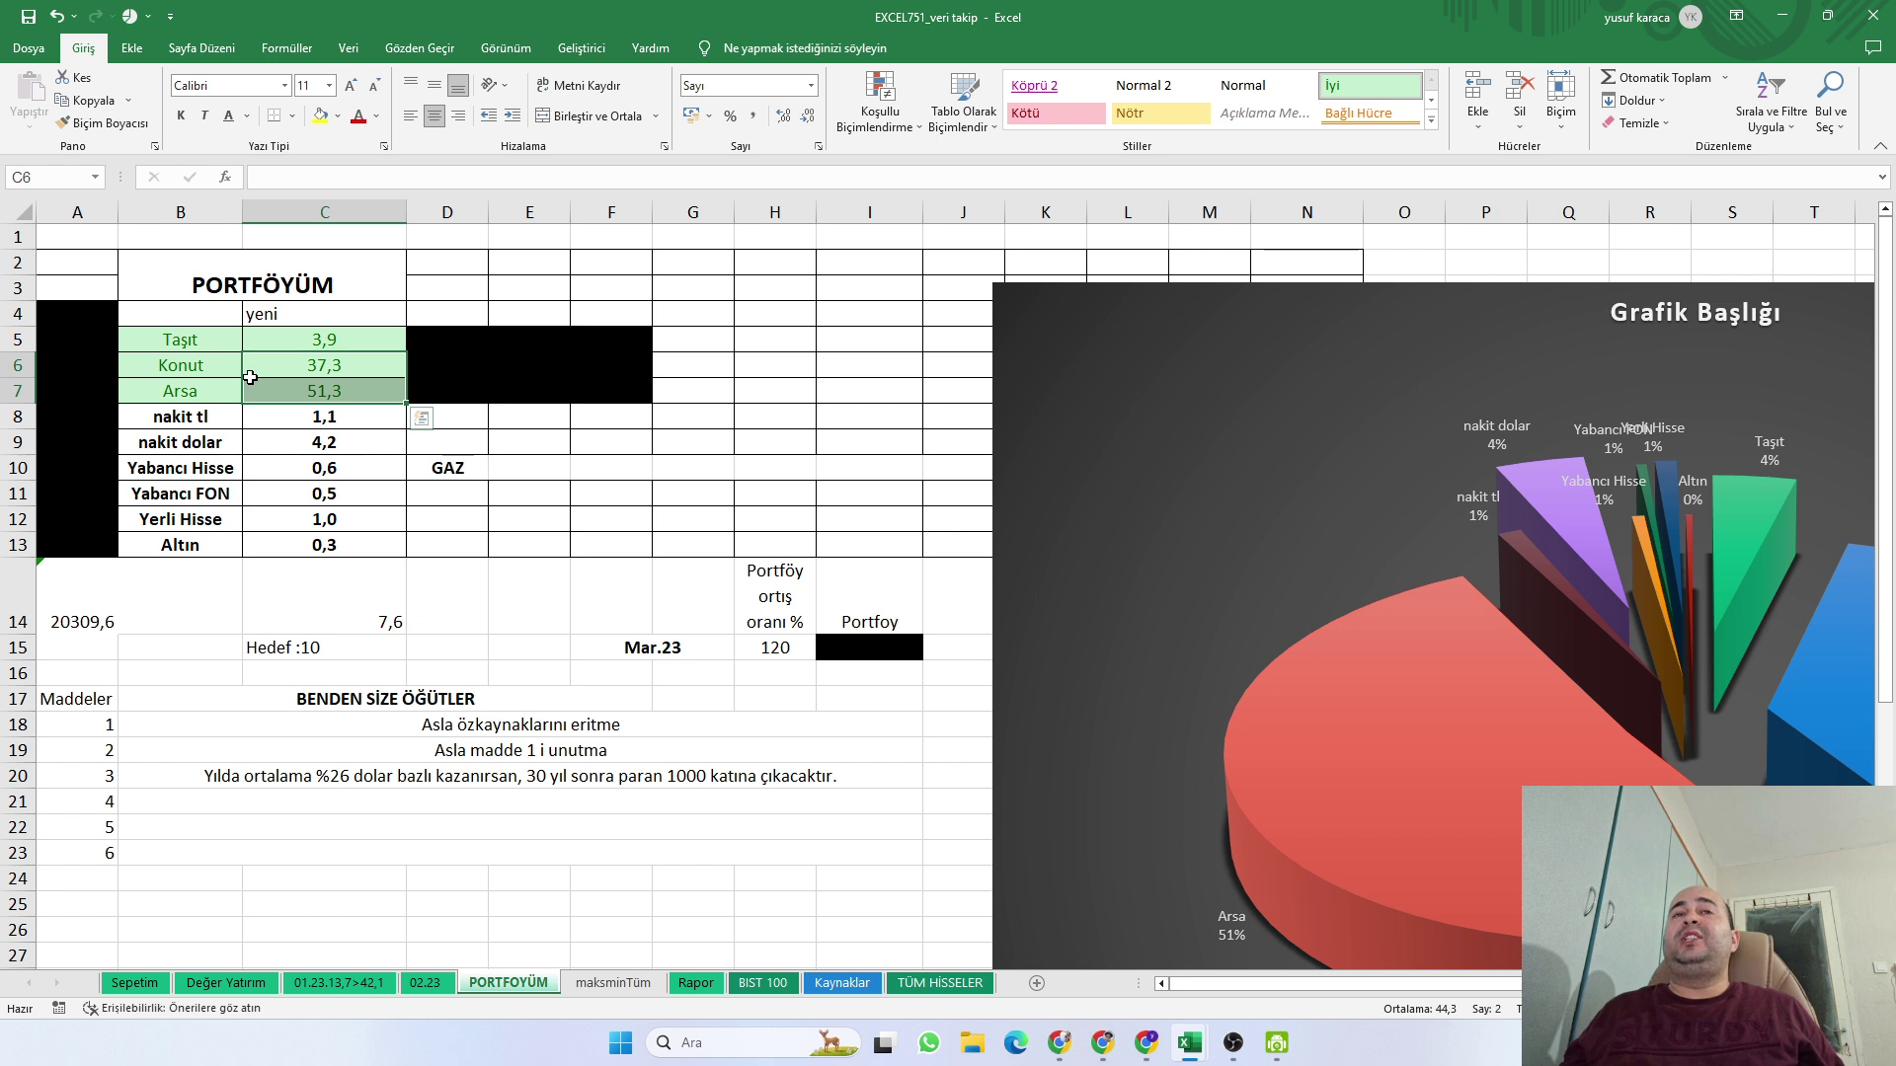
left_click(28, 16)
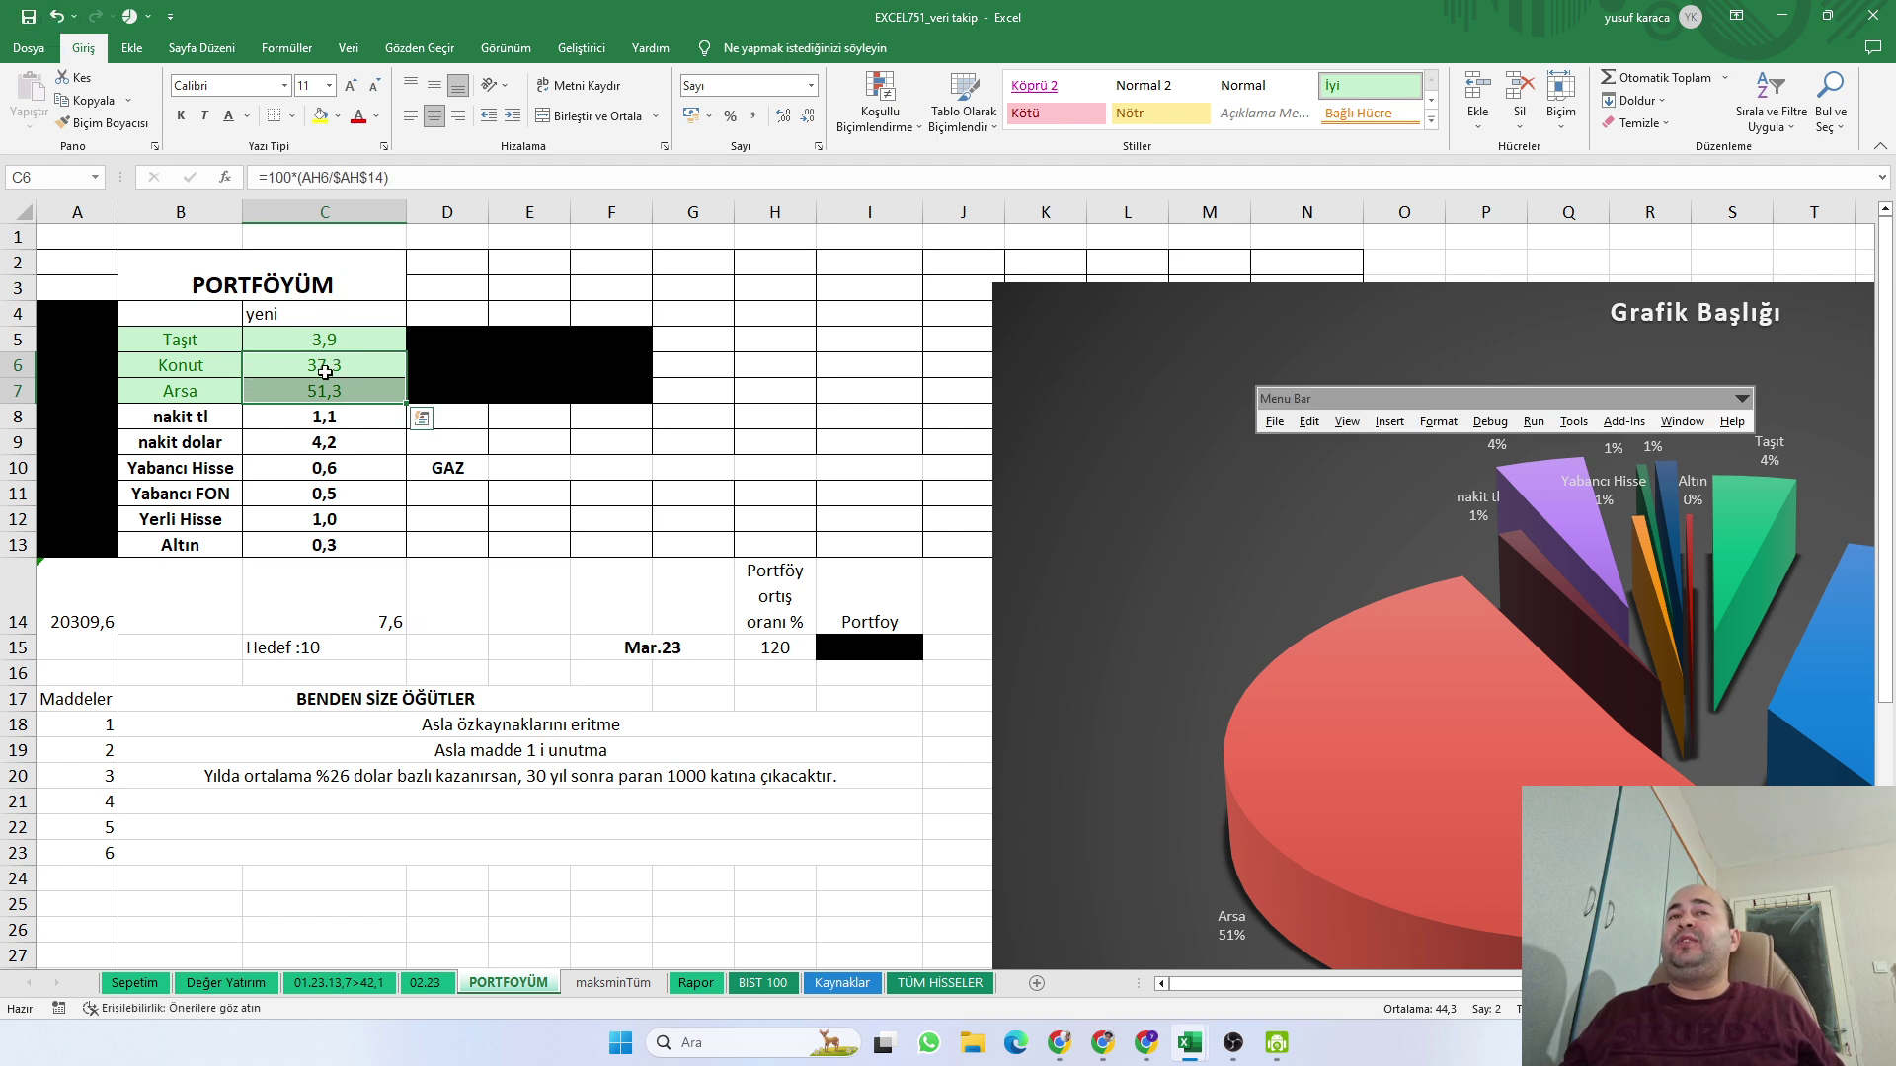
left_click(344, 339)
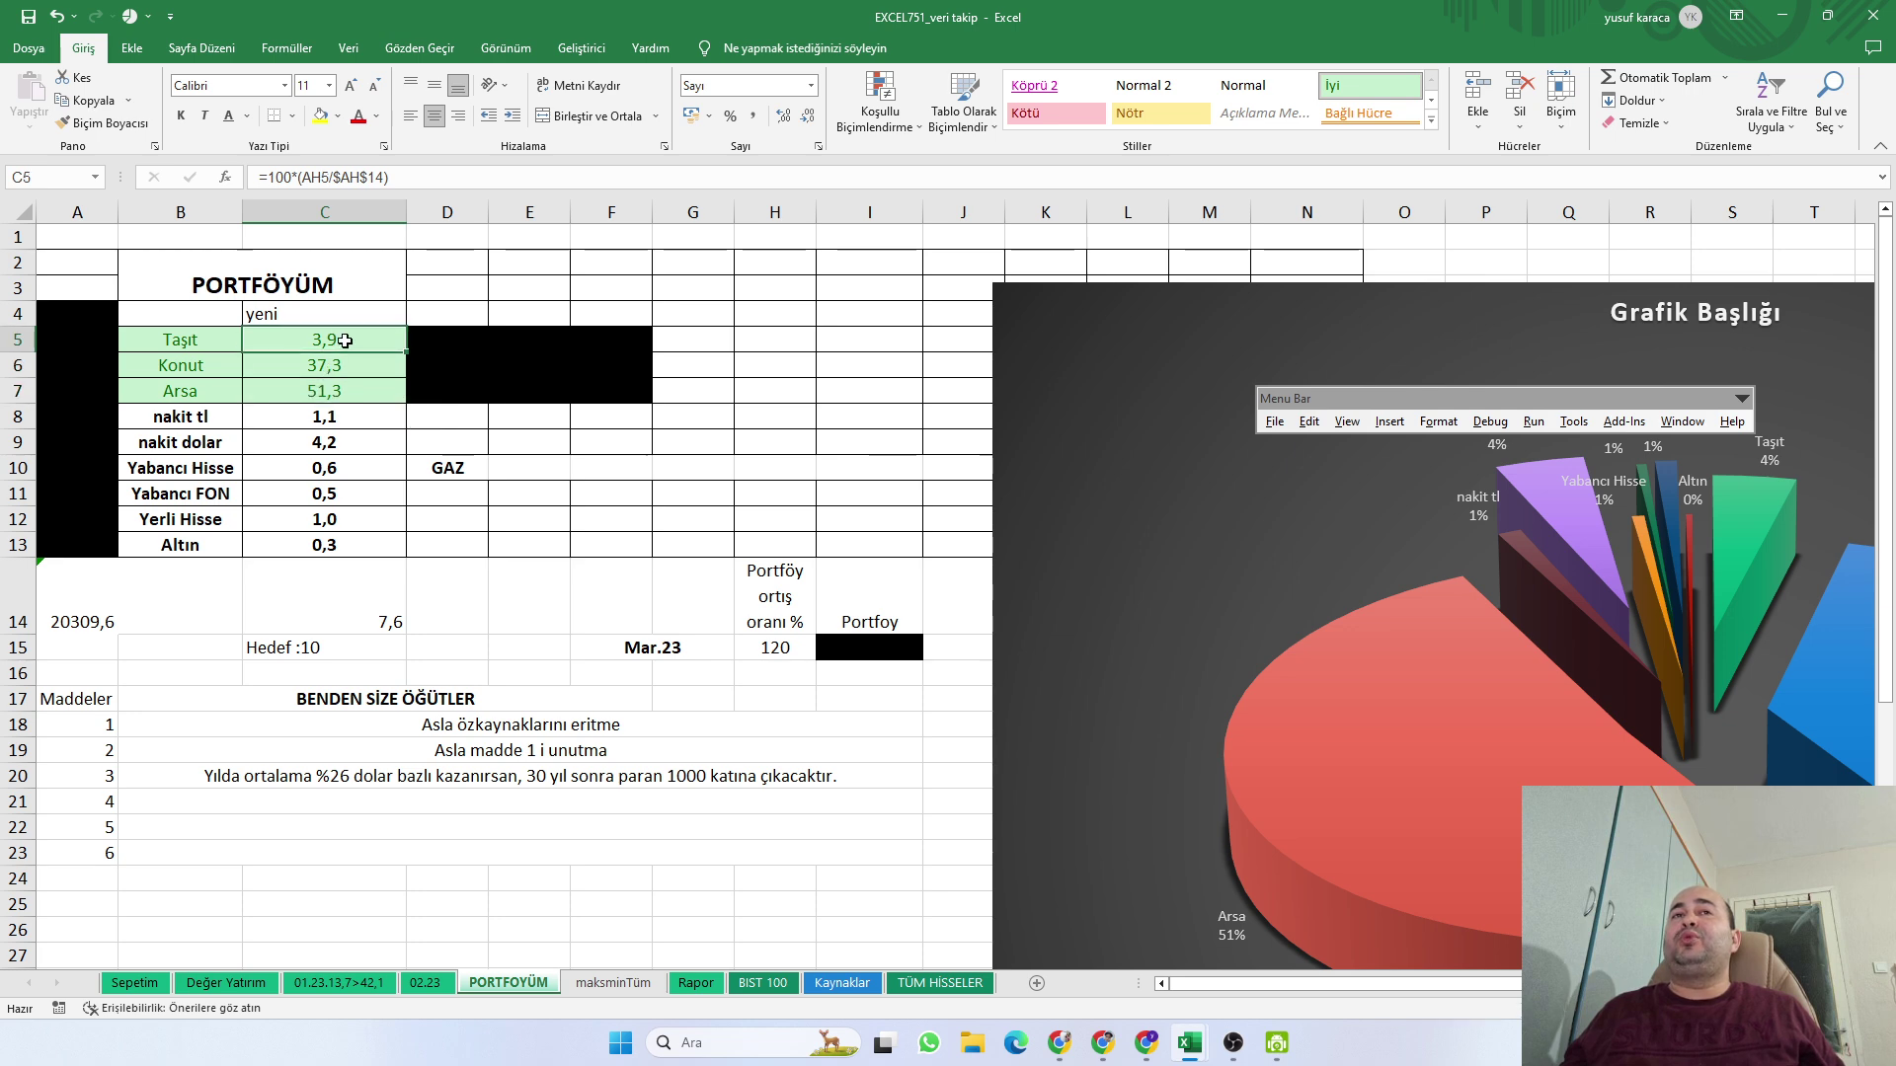
left_click(1872, 16)
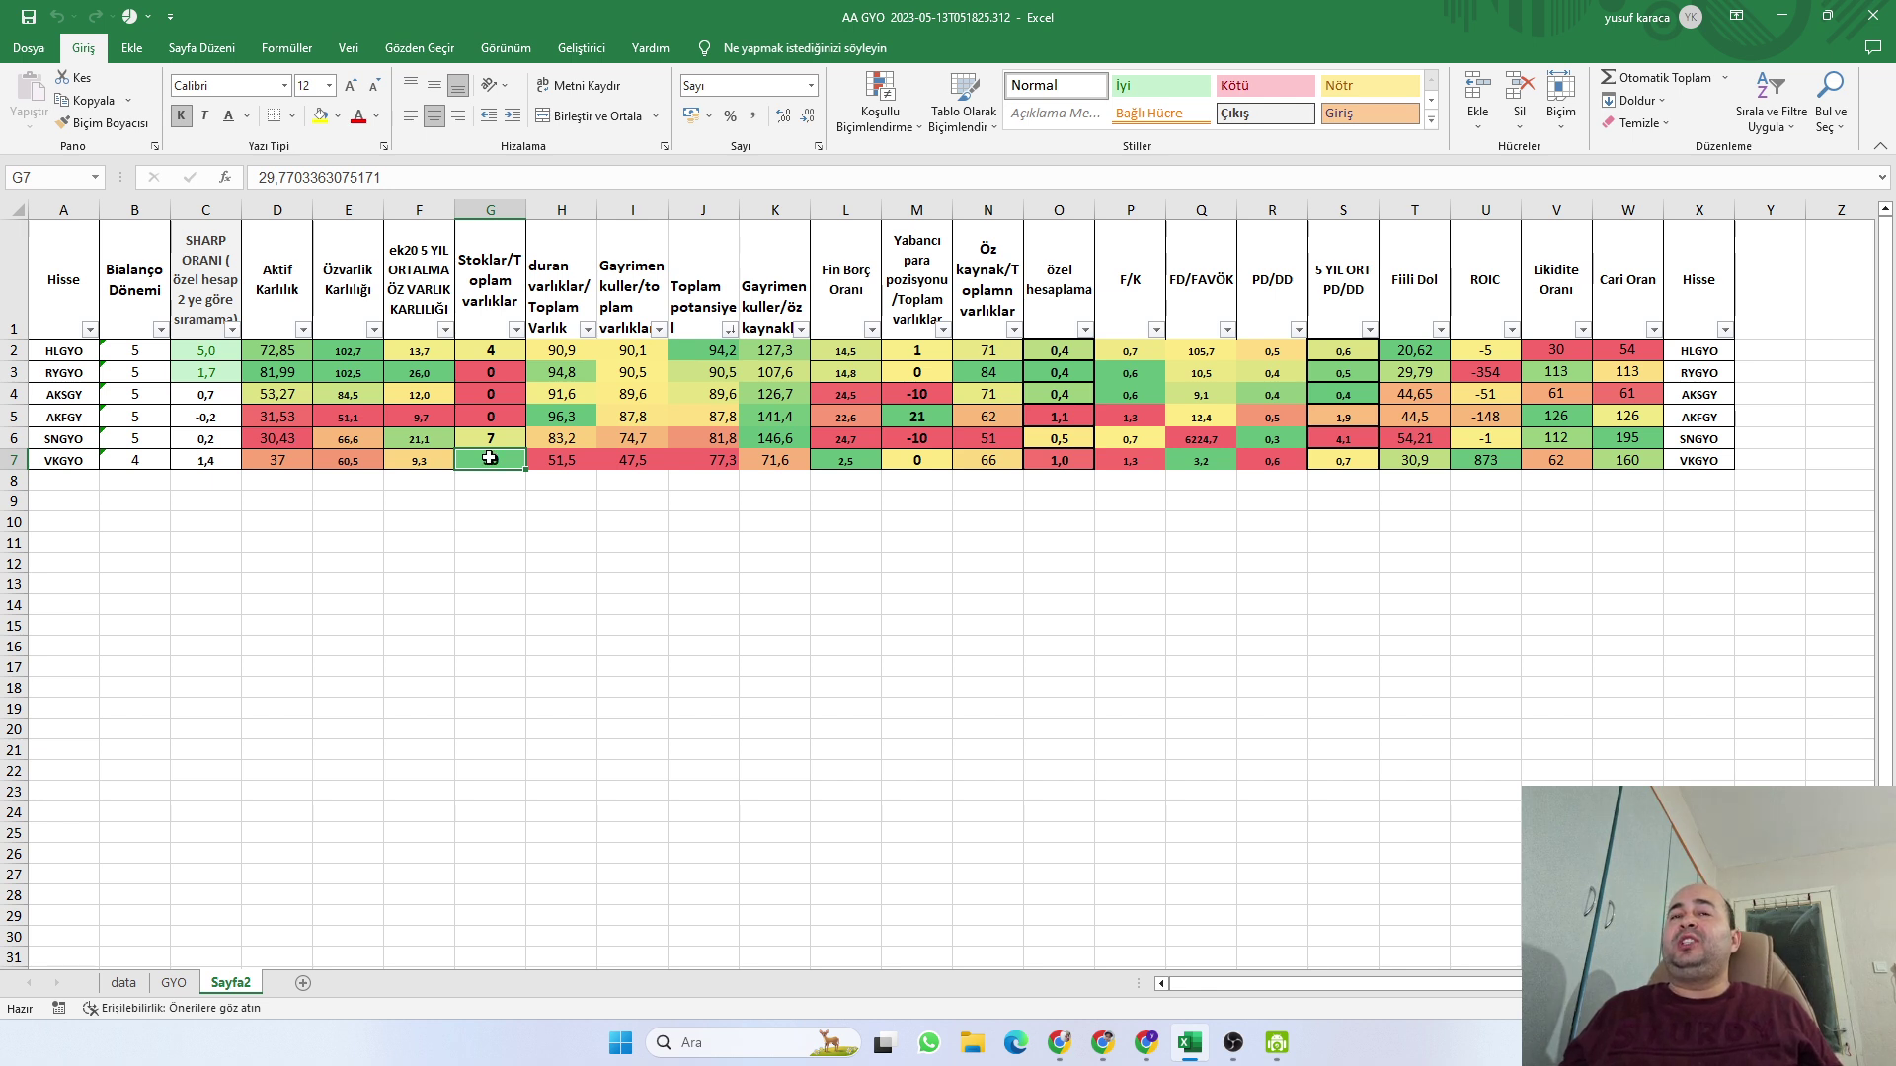
Delete the VKGYO row from the Sayfa2 table in the AA GYO workbook and deselect the emptied row
left_click(13, 460)
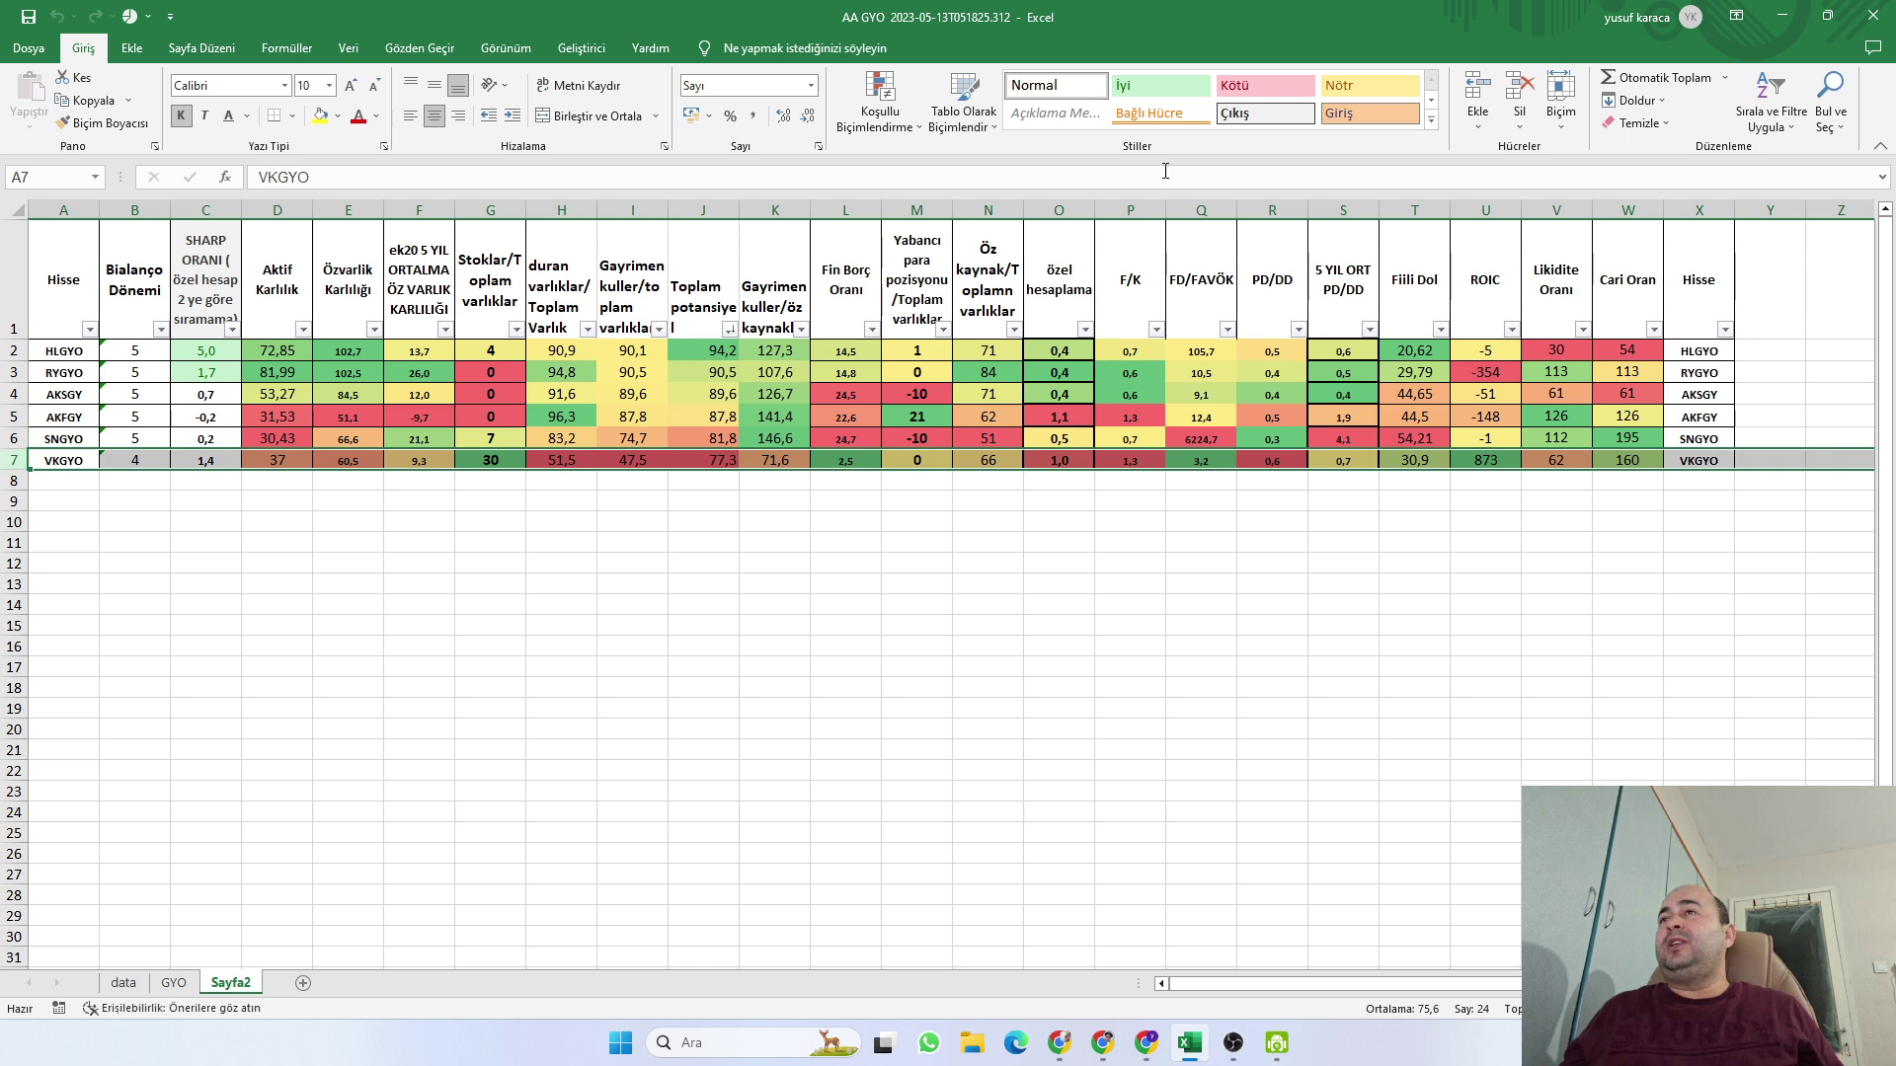
left_click(1521, 97)
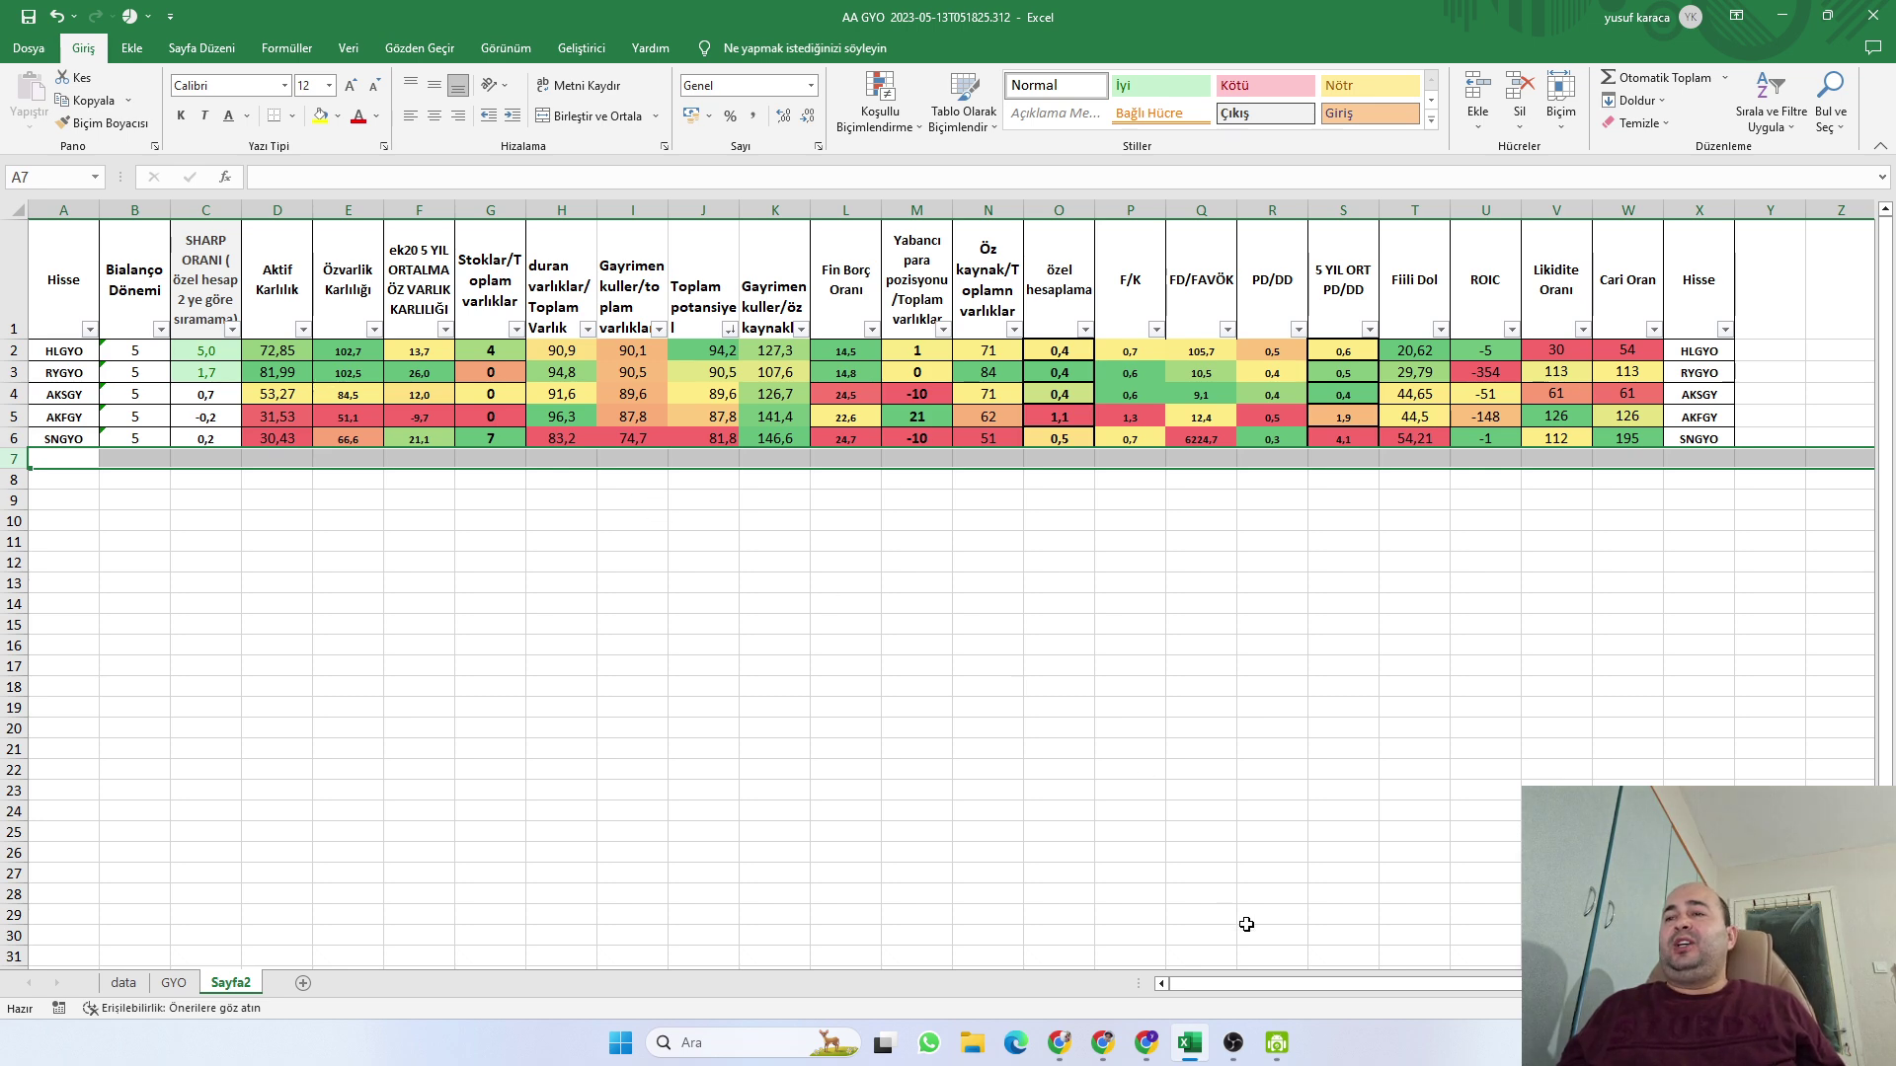
left_click(1190, 1044)
left_click(1190, 1047)
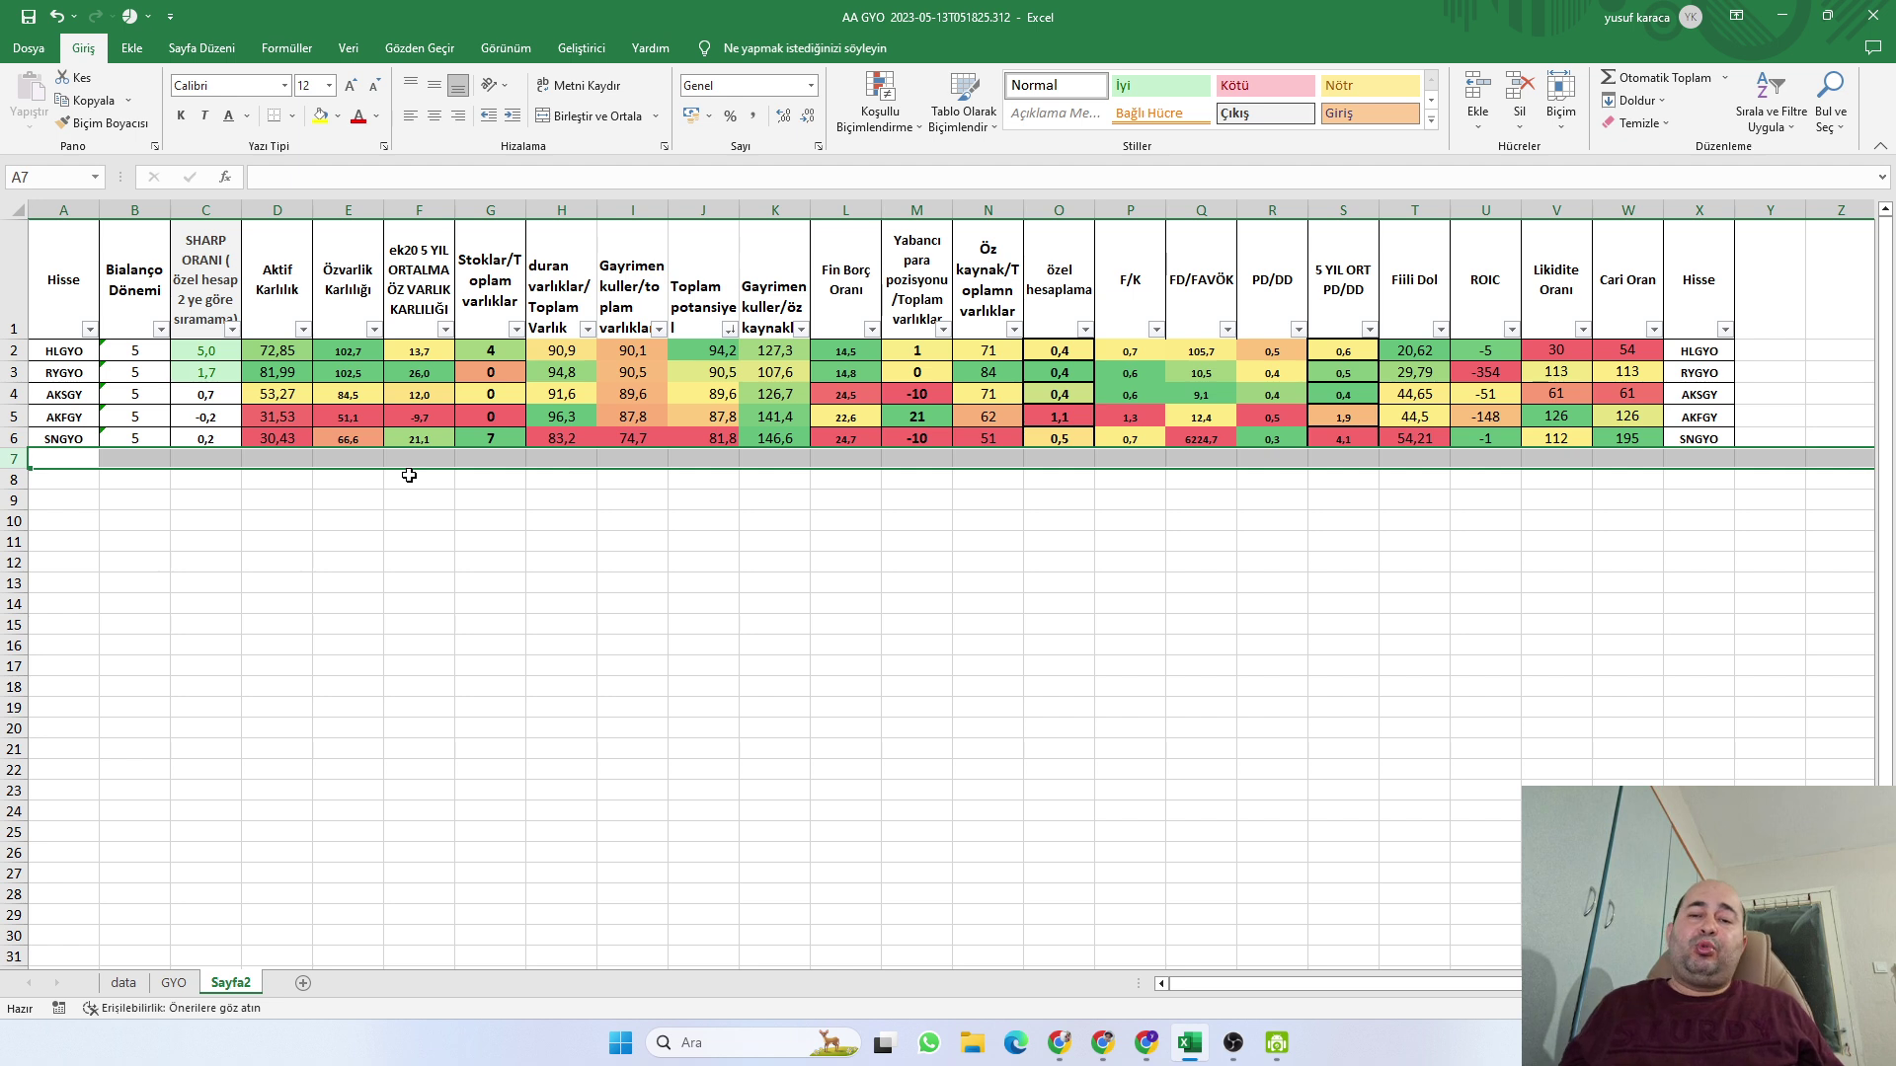
left_click(639, 546)
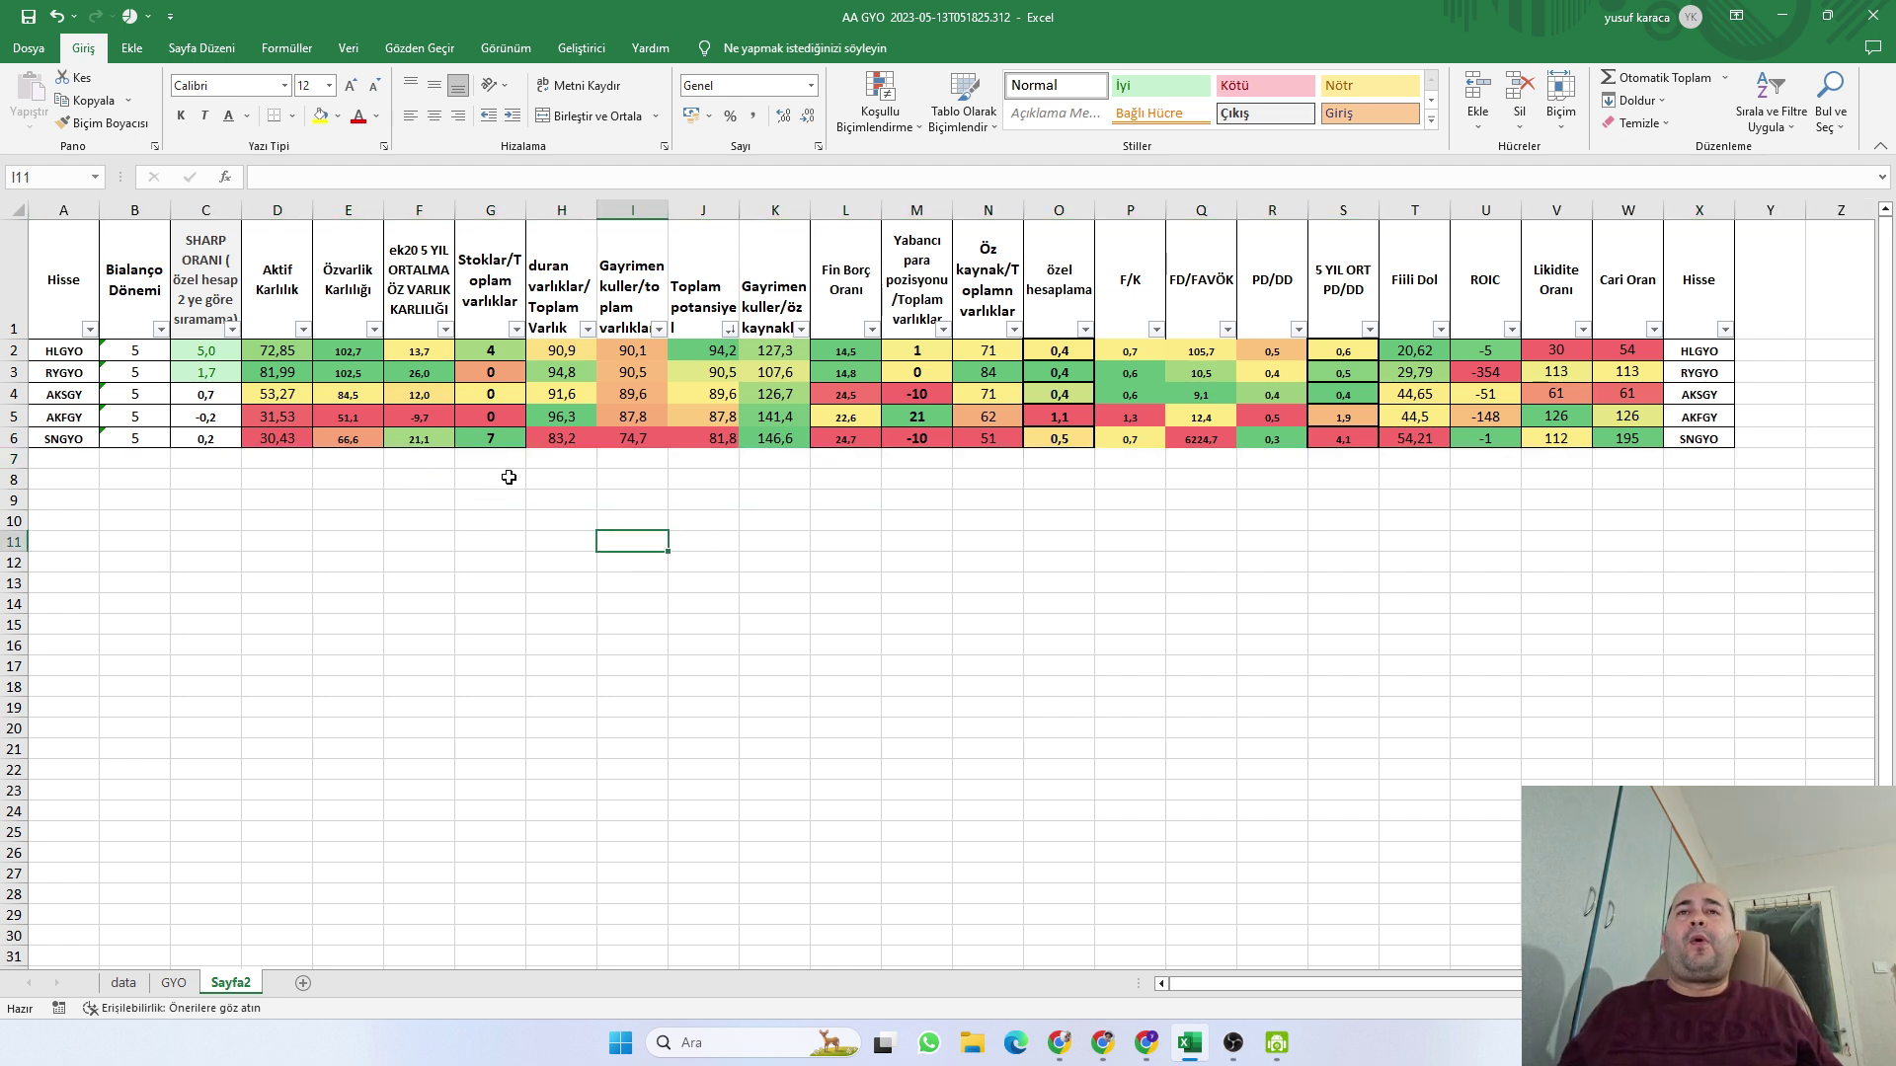
Examine the SNGYO row's inventory, fixed asset and real estate shares of total assets, along with its total potential
left_click(15, 439)
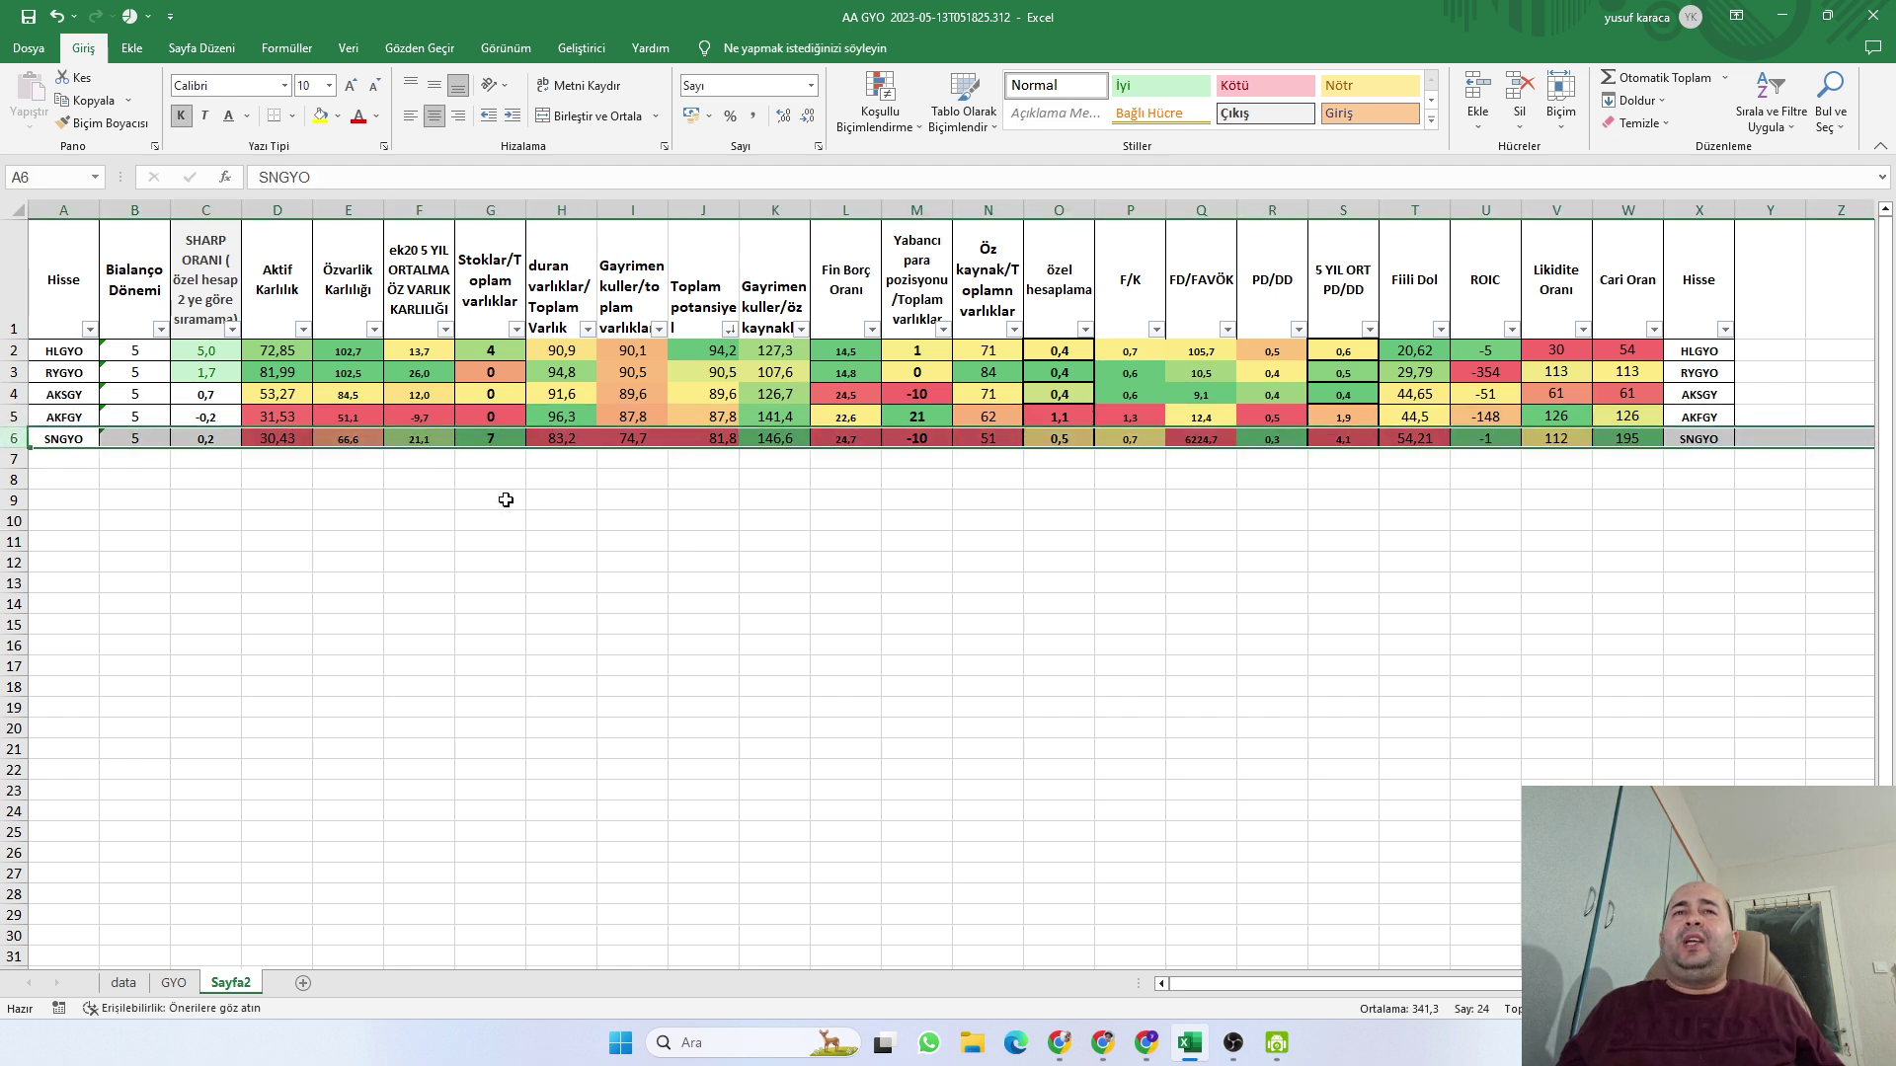
left_click(490, 435)
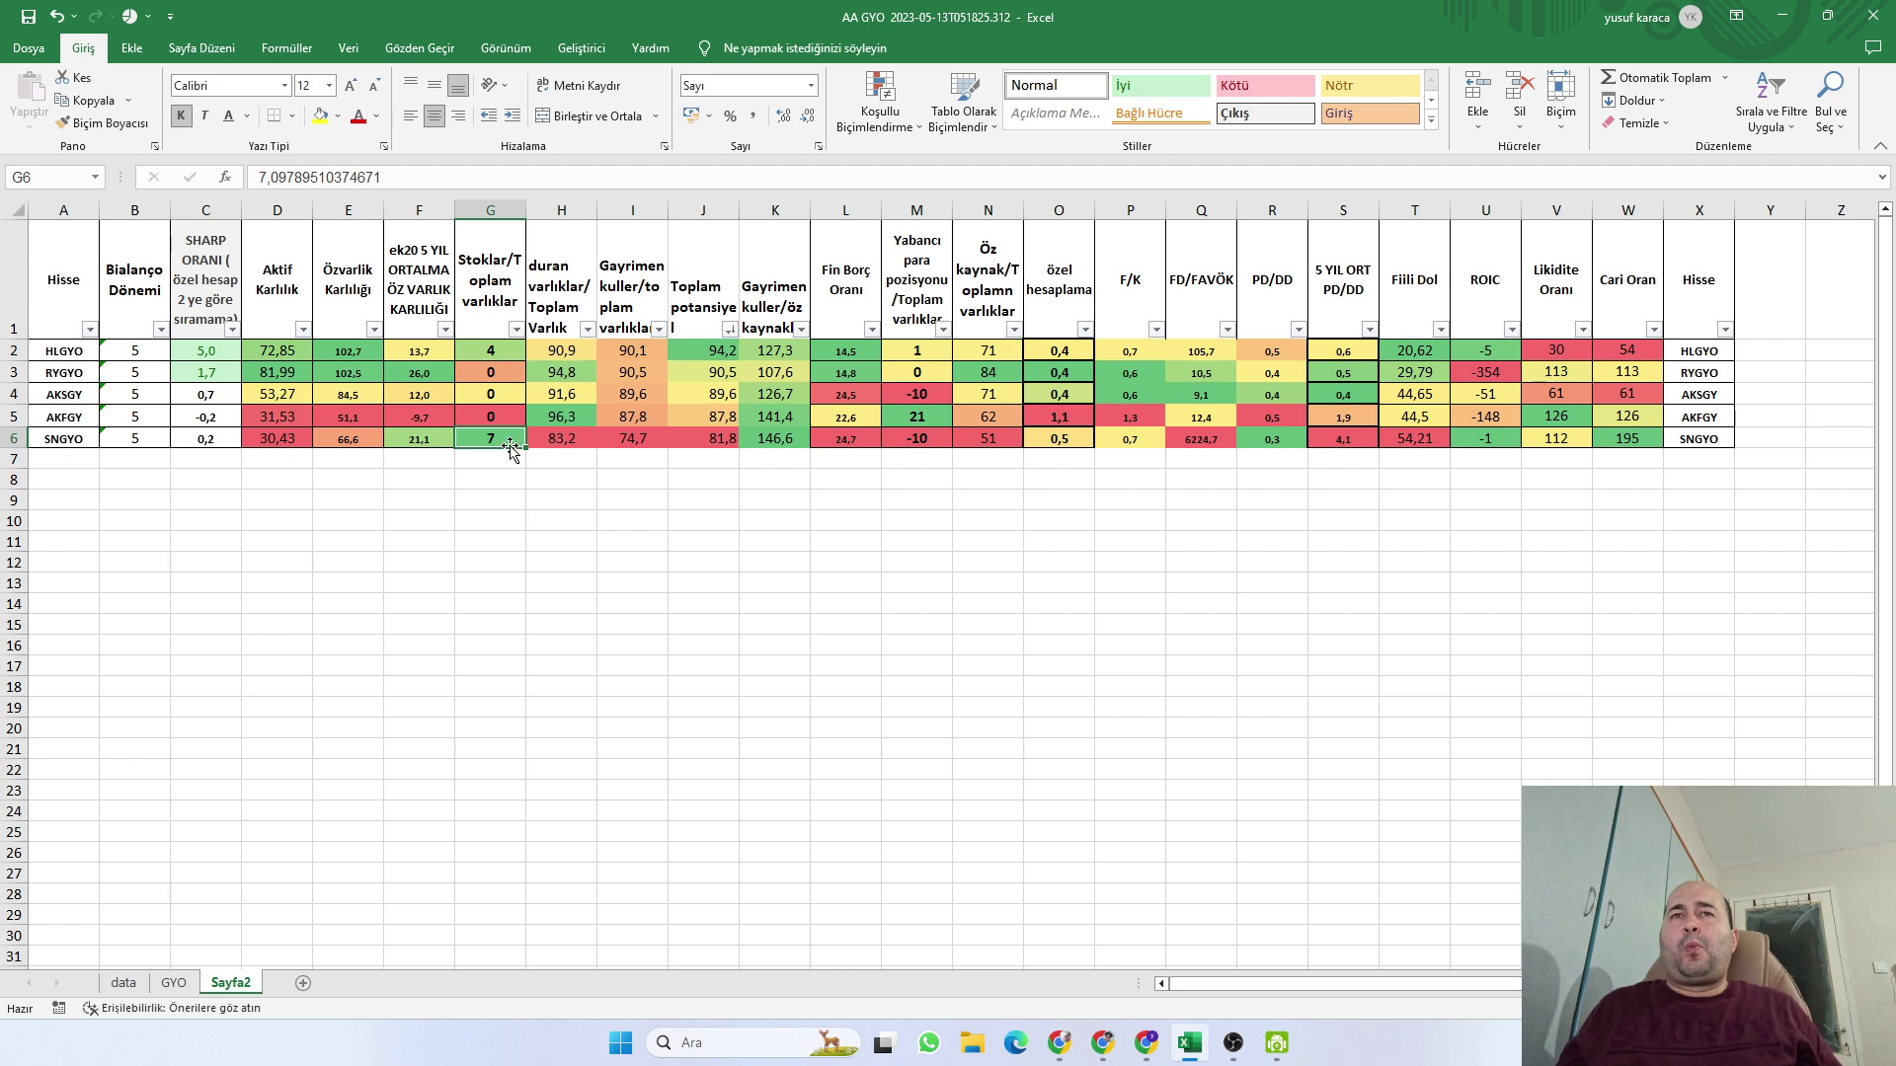
left_click(546, 440)
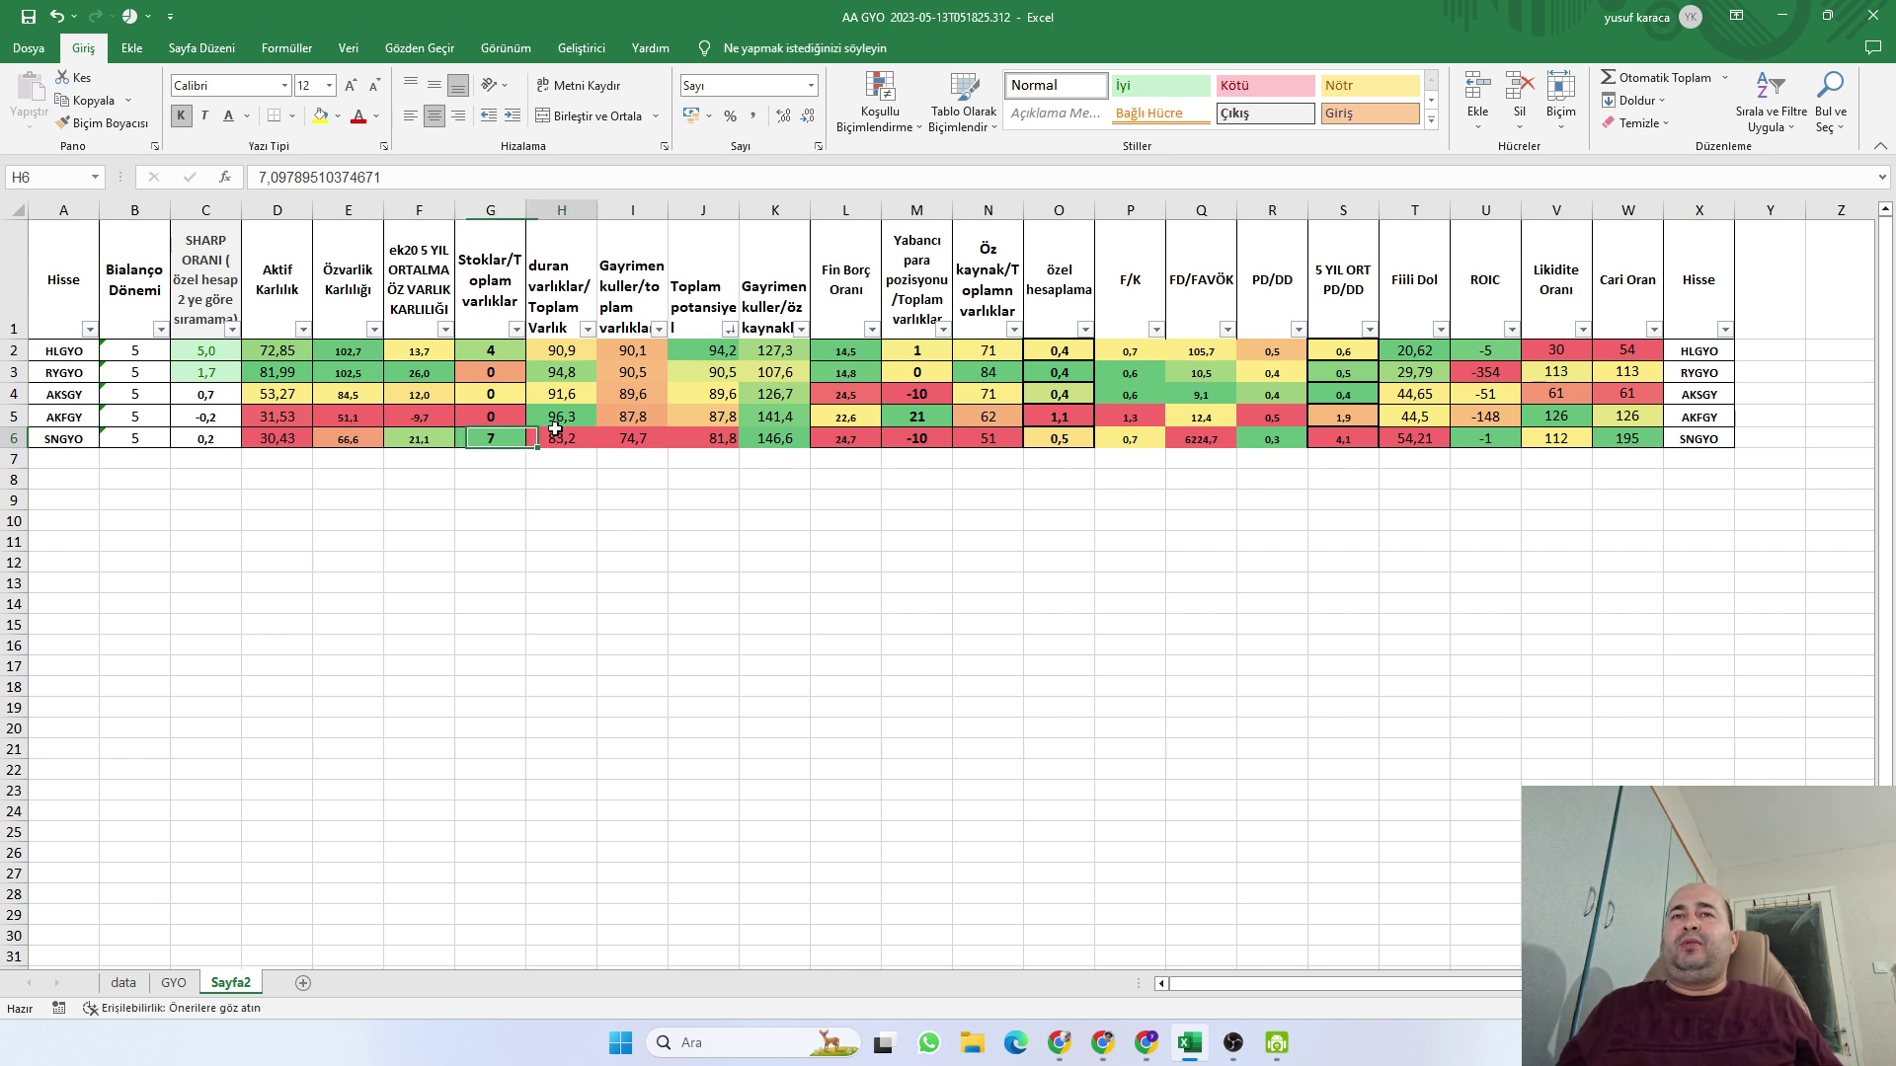
left_click(606, 445)
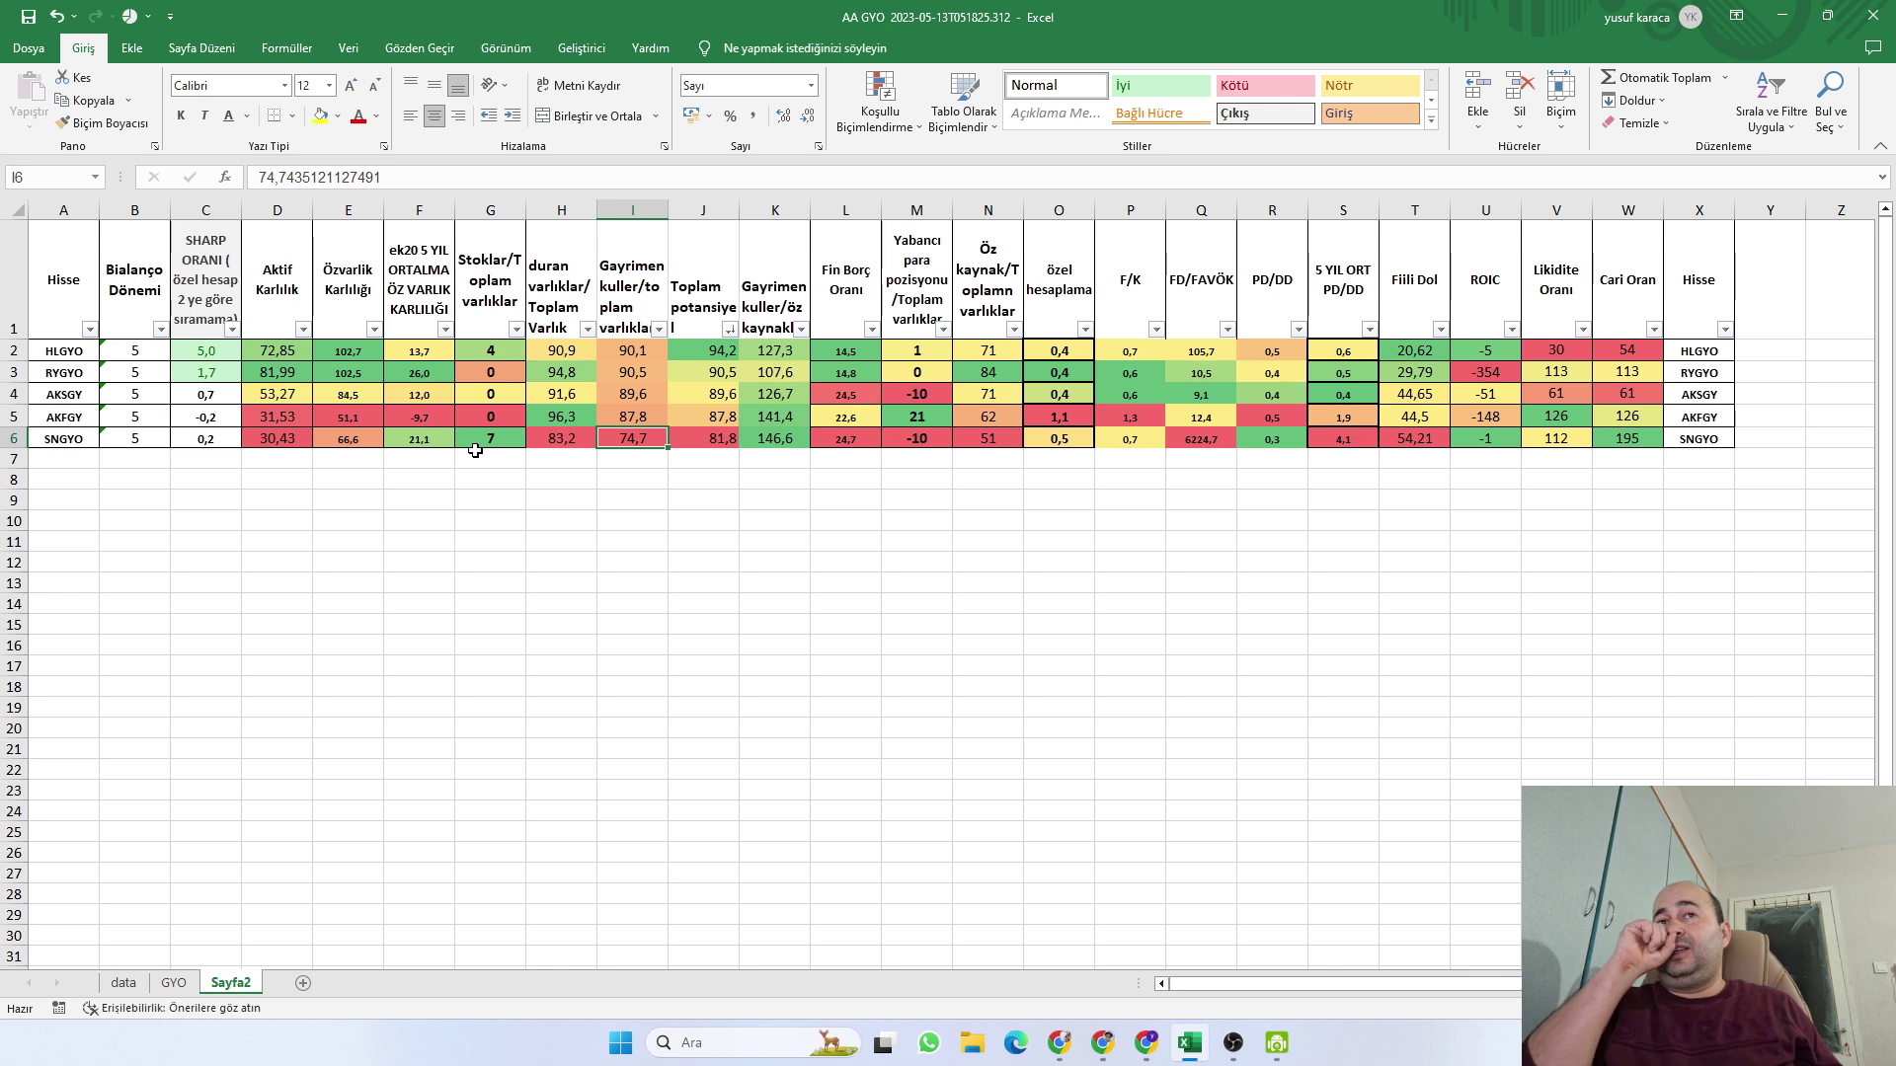
left_click(683, 441)
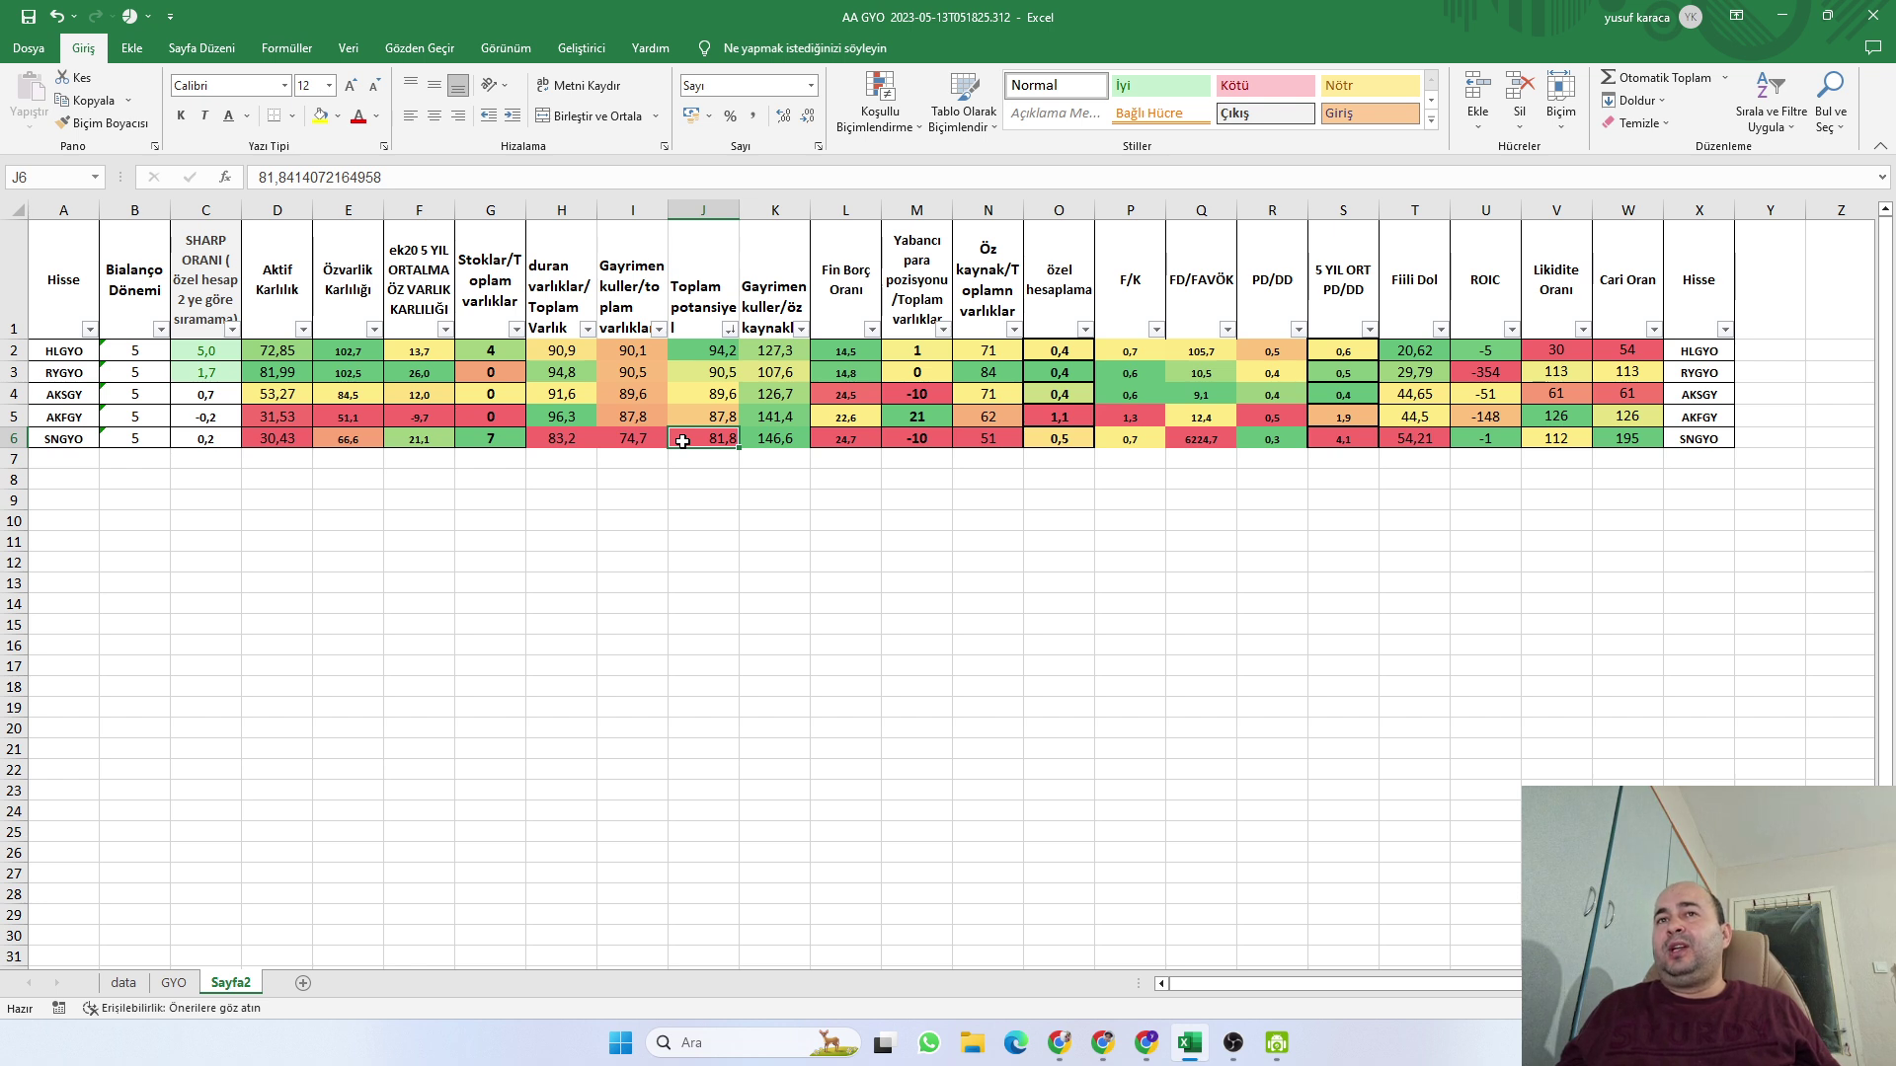
Compare SNGYO's real estate to equity ratio with its financial debt ratio and foreign currency position
left_click(852, 436)
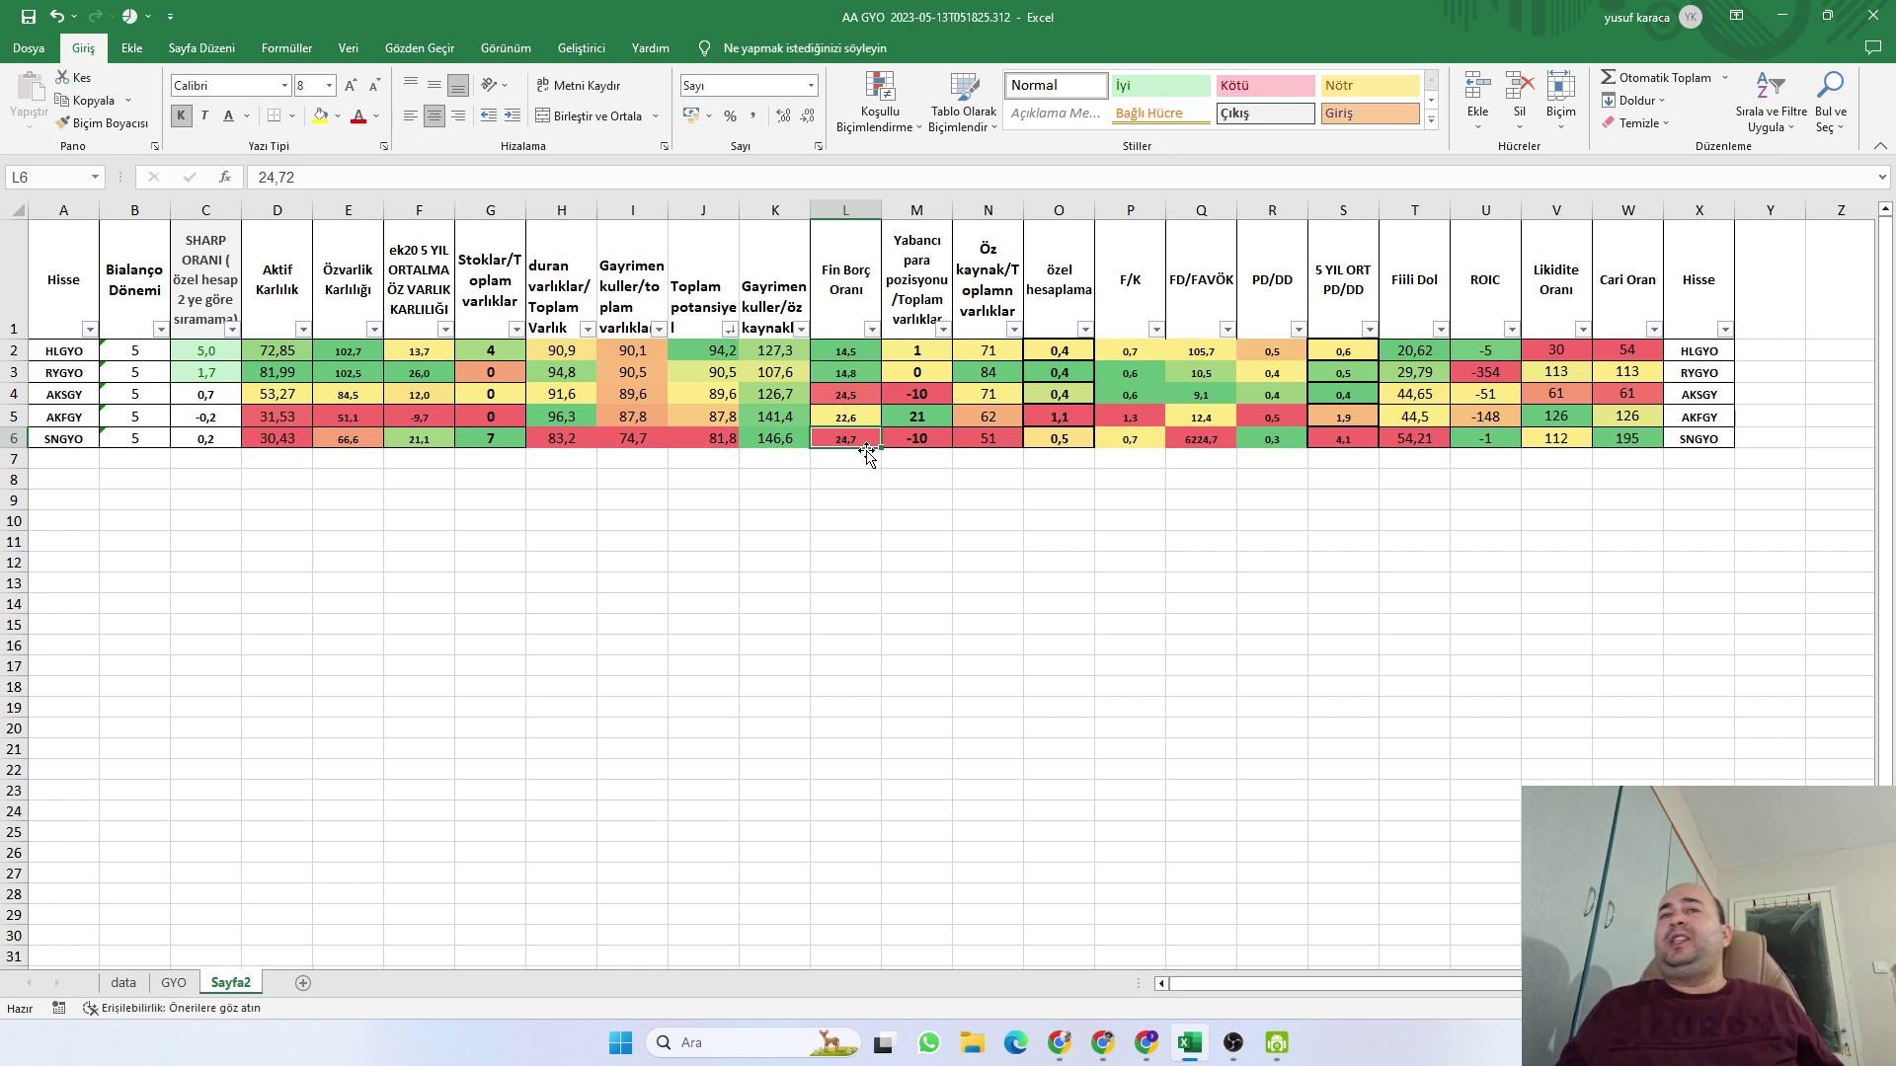
left_click(772, 438)
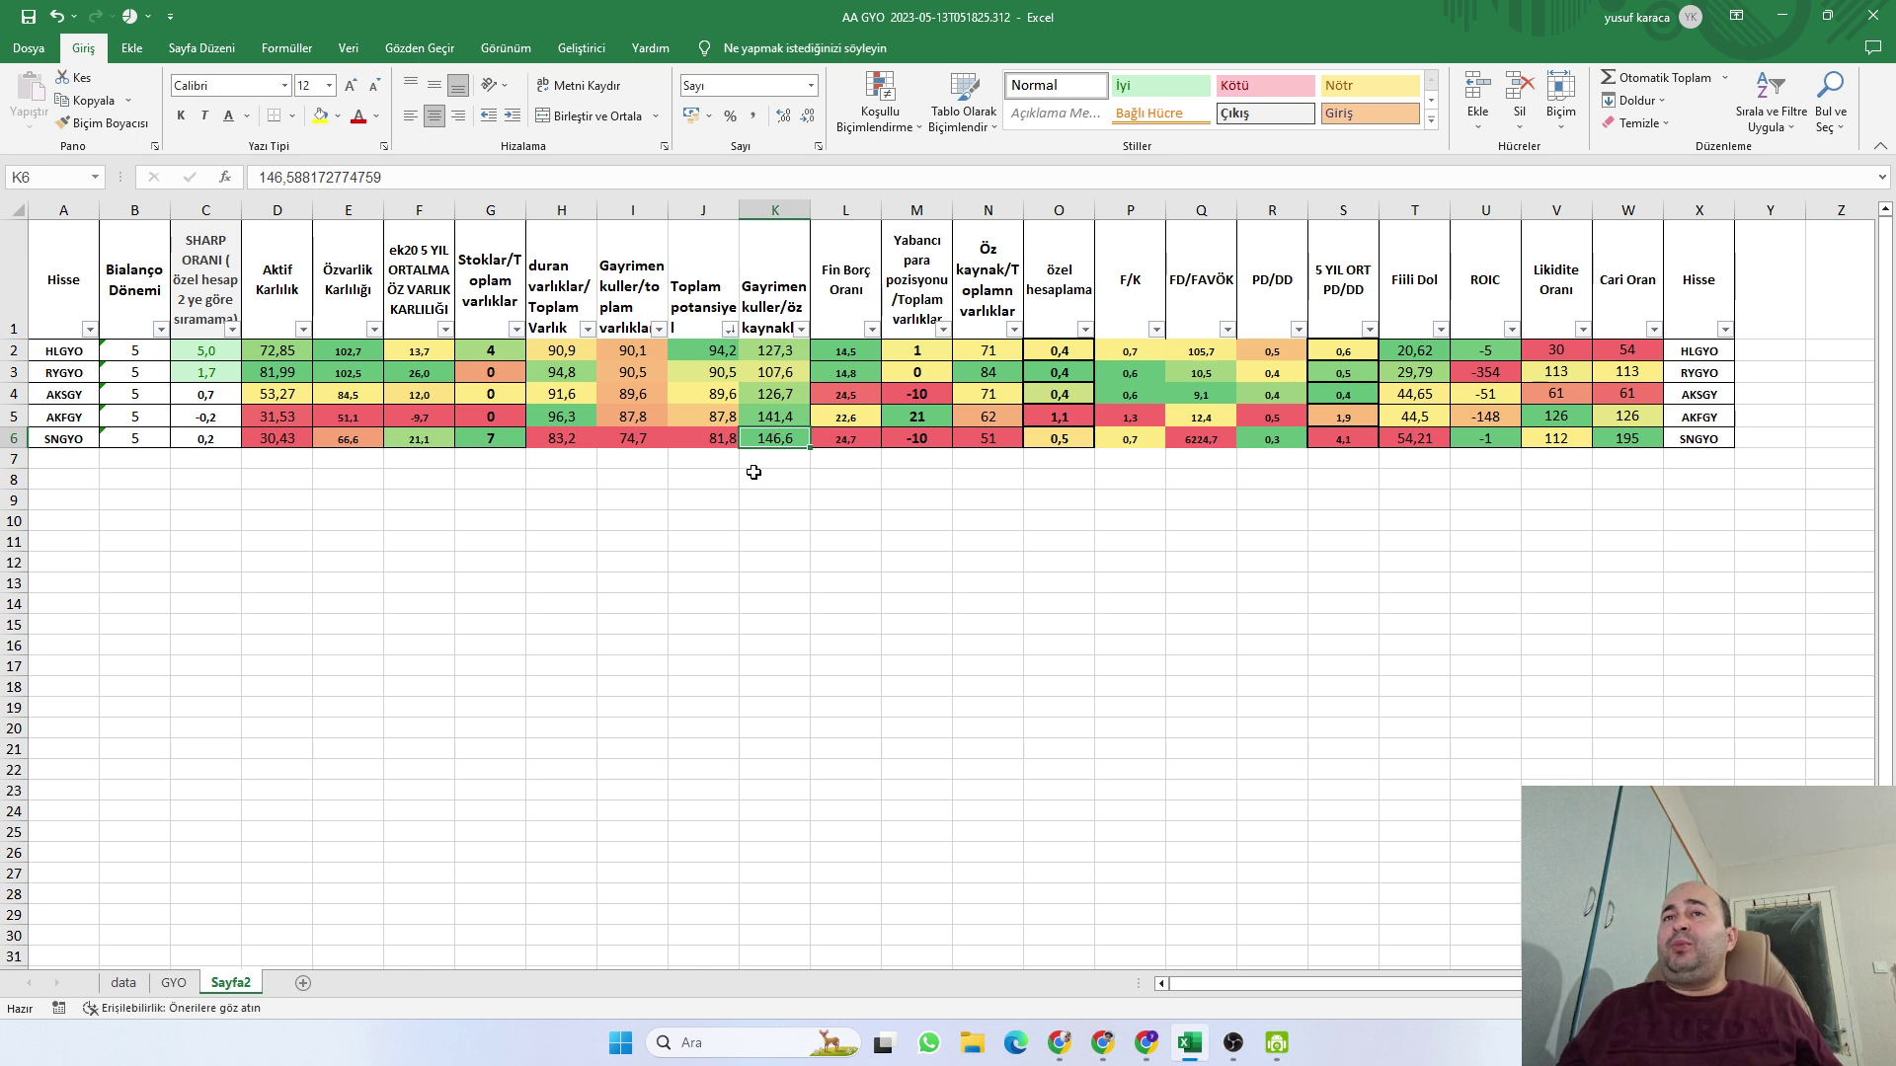
left_click(849, 439)
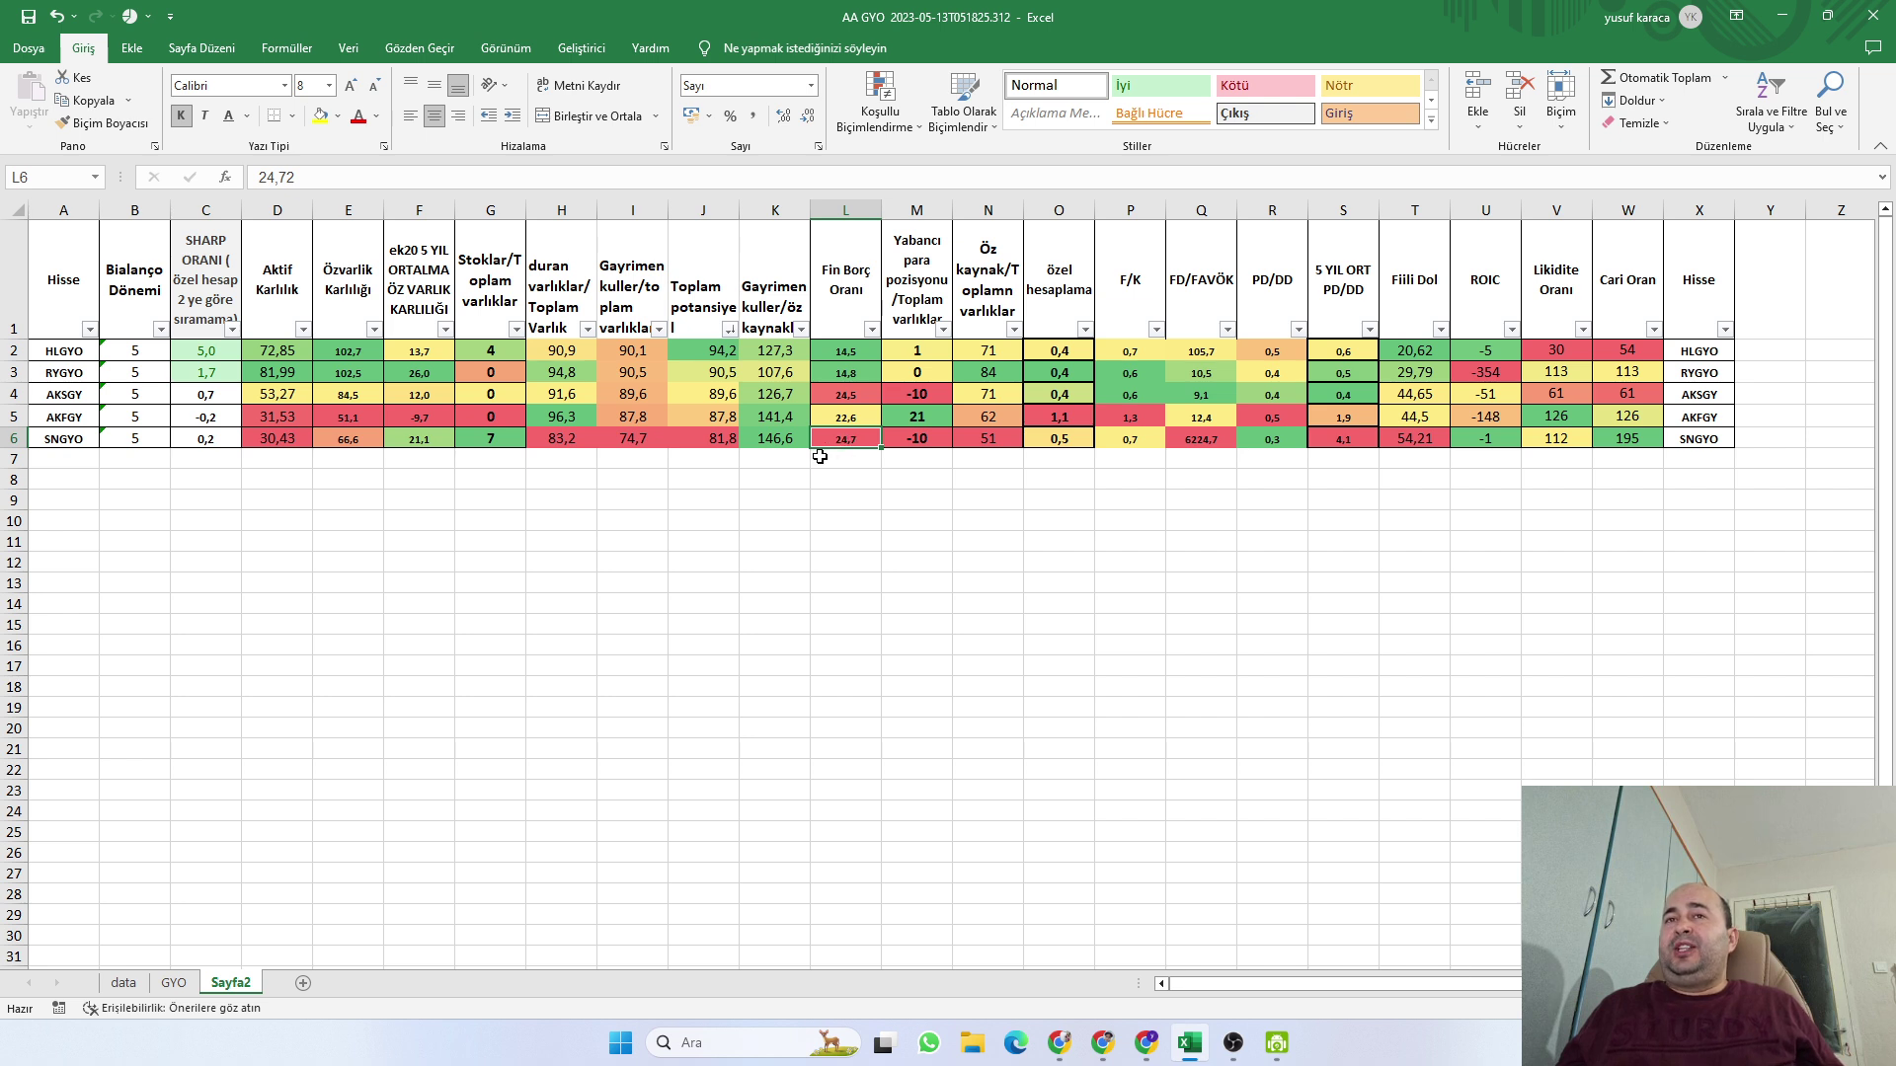
left_click(769, 442)
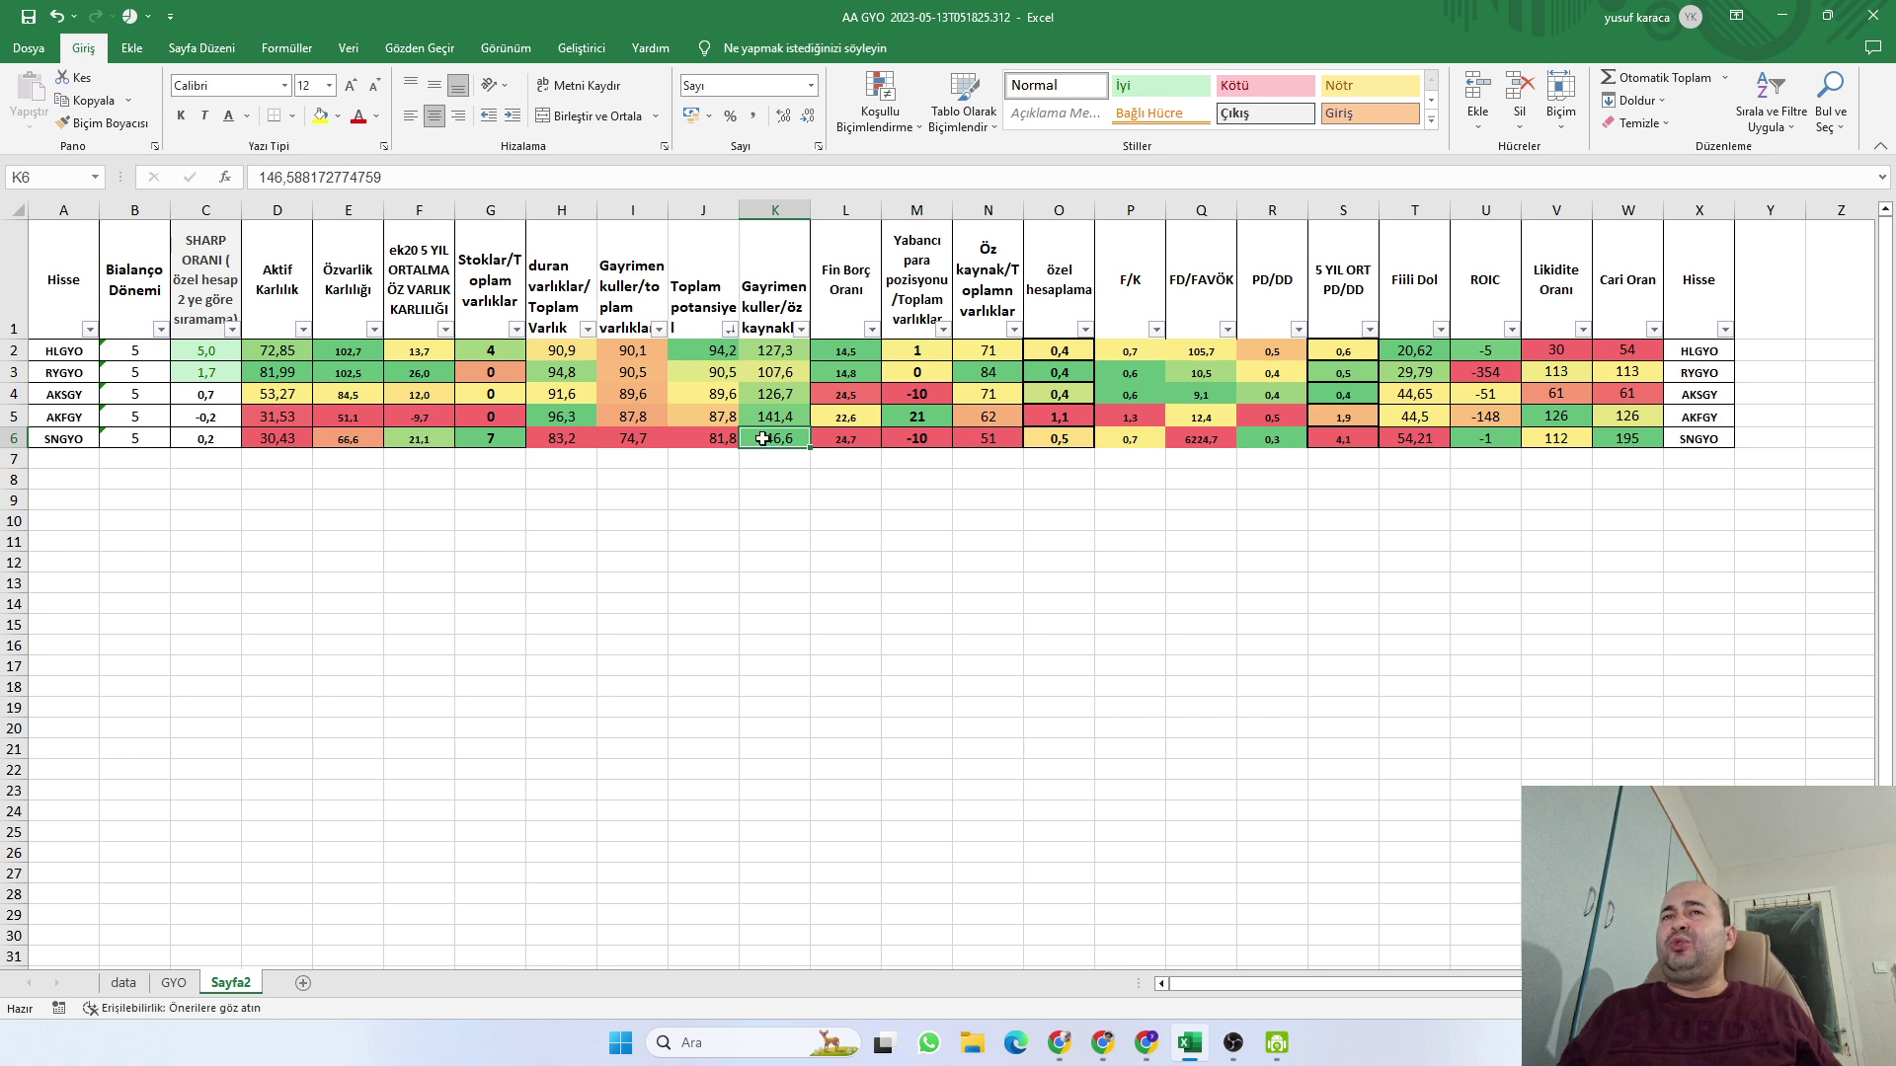
left_click(762, 478)
left_click(768, 435)
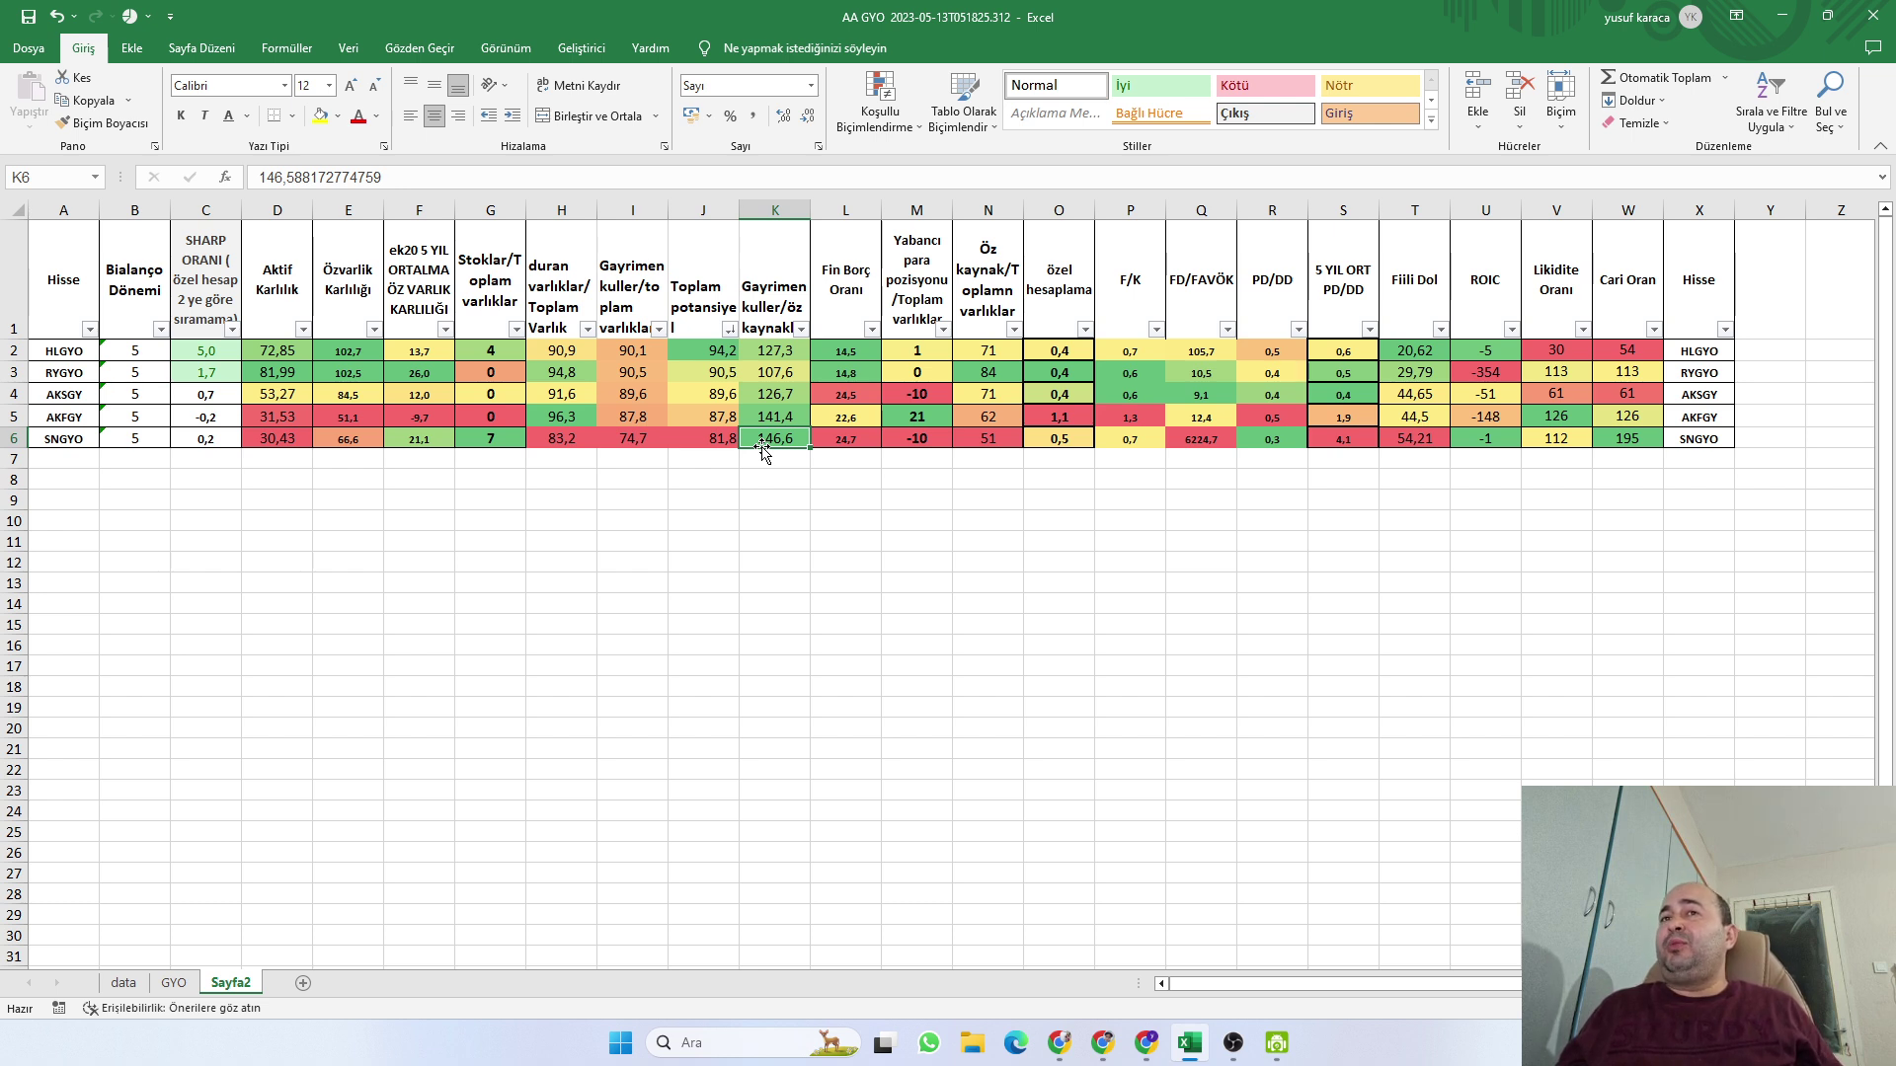
left_click(831, 439)
left_click(909, 440)
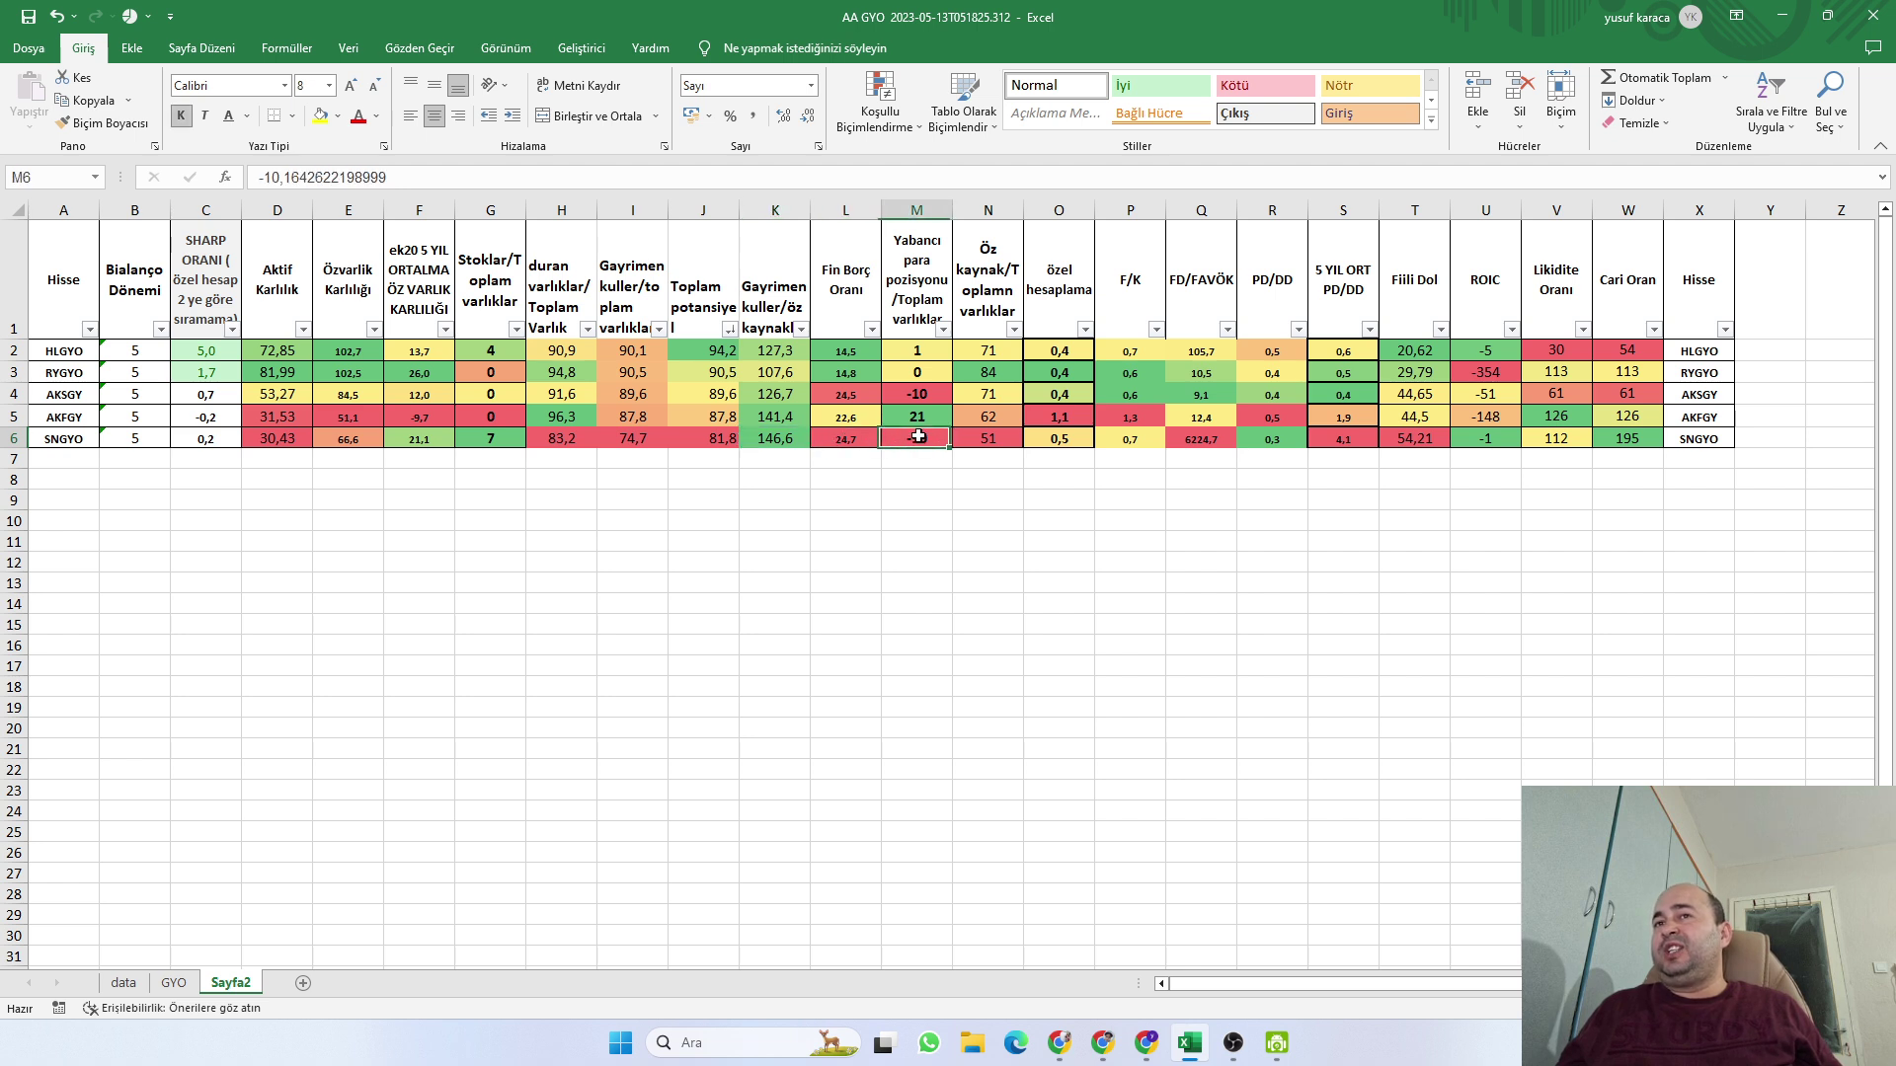
left_click(851, 436)
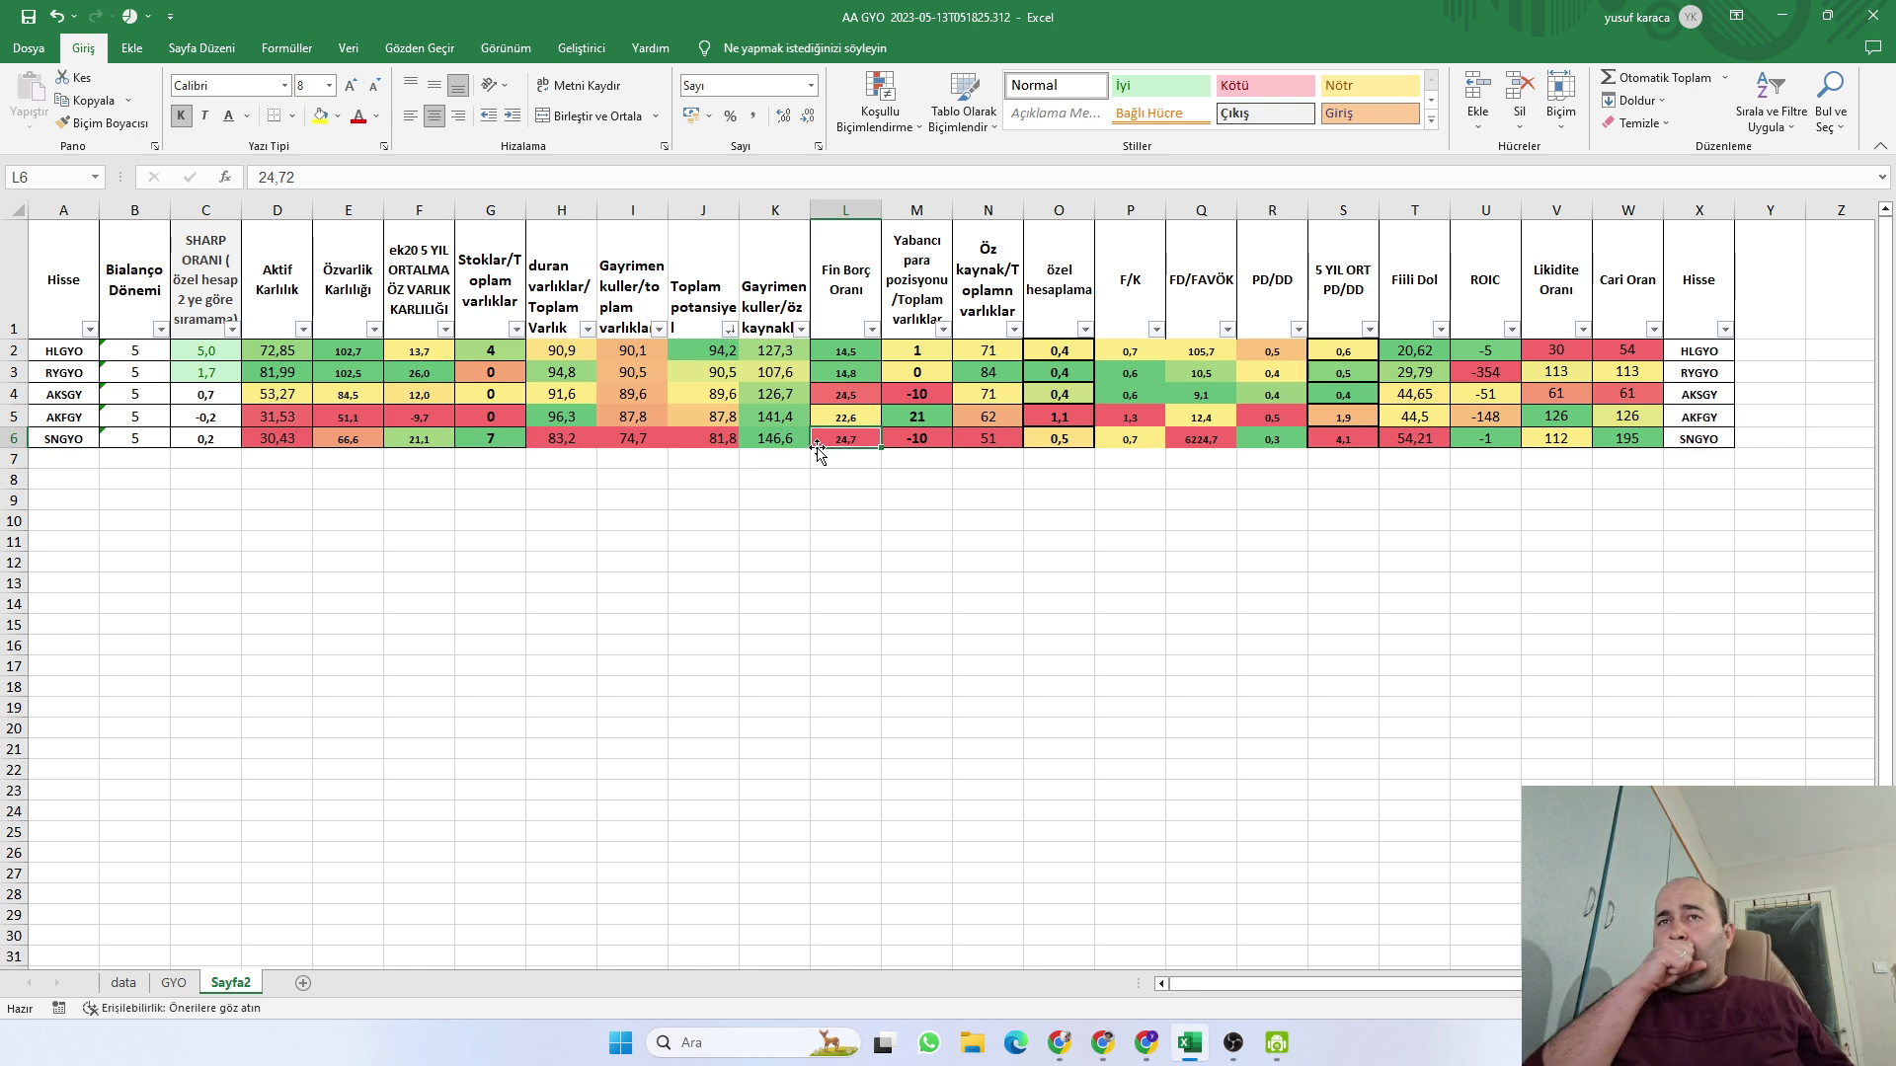
left_click(764, 444)
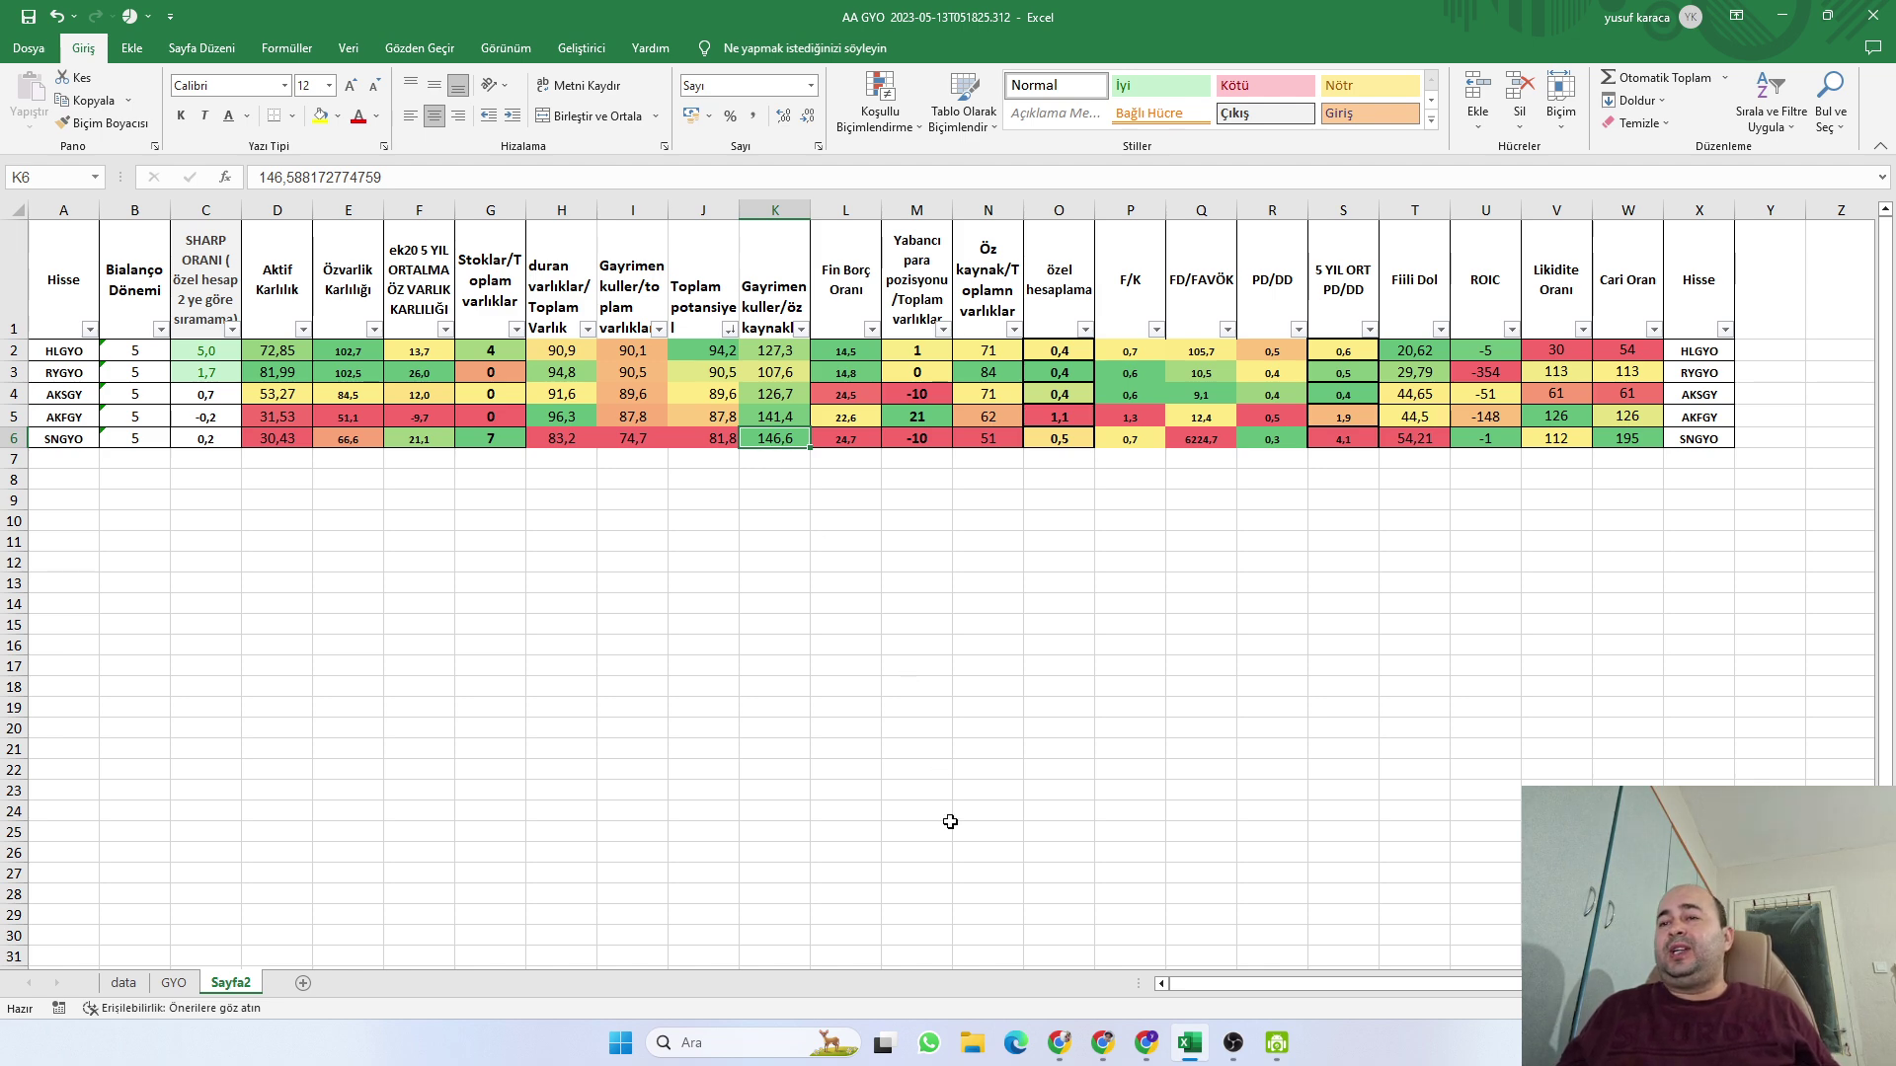
Switch to Chrome, open Investing.com in a new tab and bring up the SNGYO stock page from the recent searches
left_click(1060, 1042)
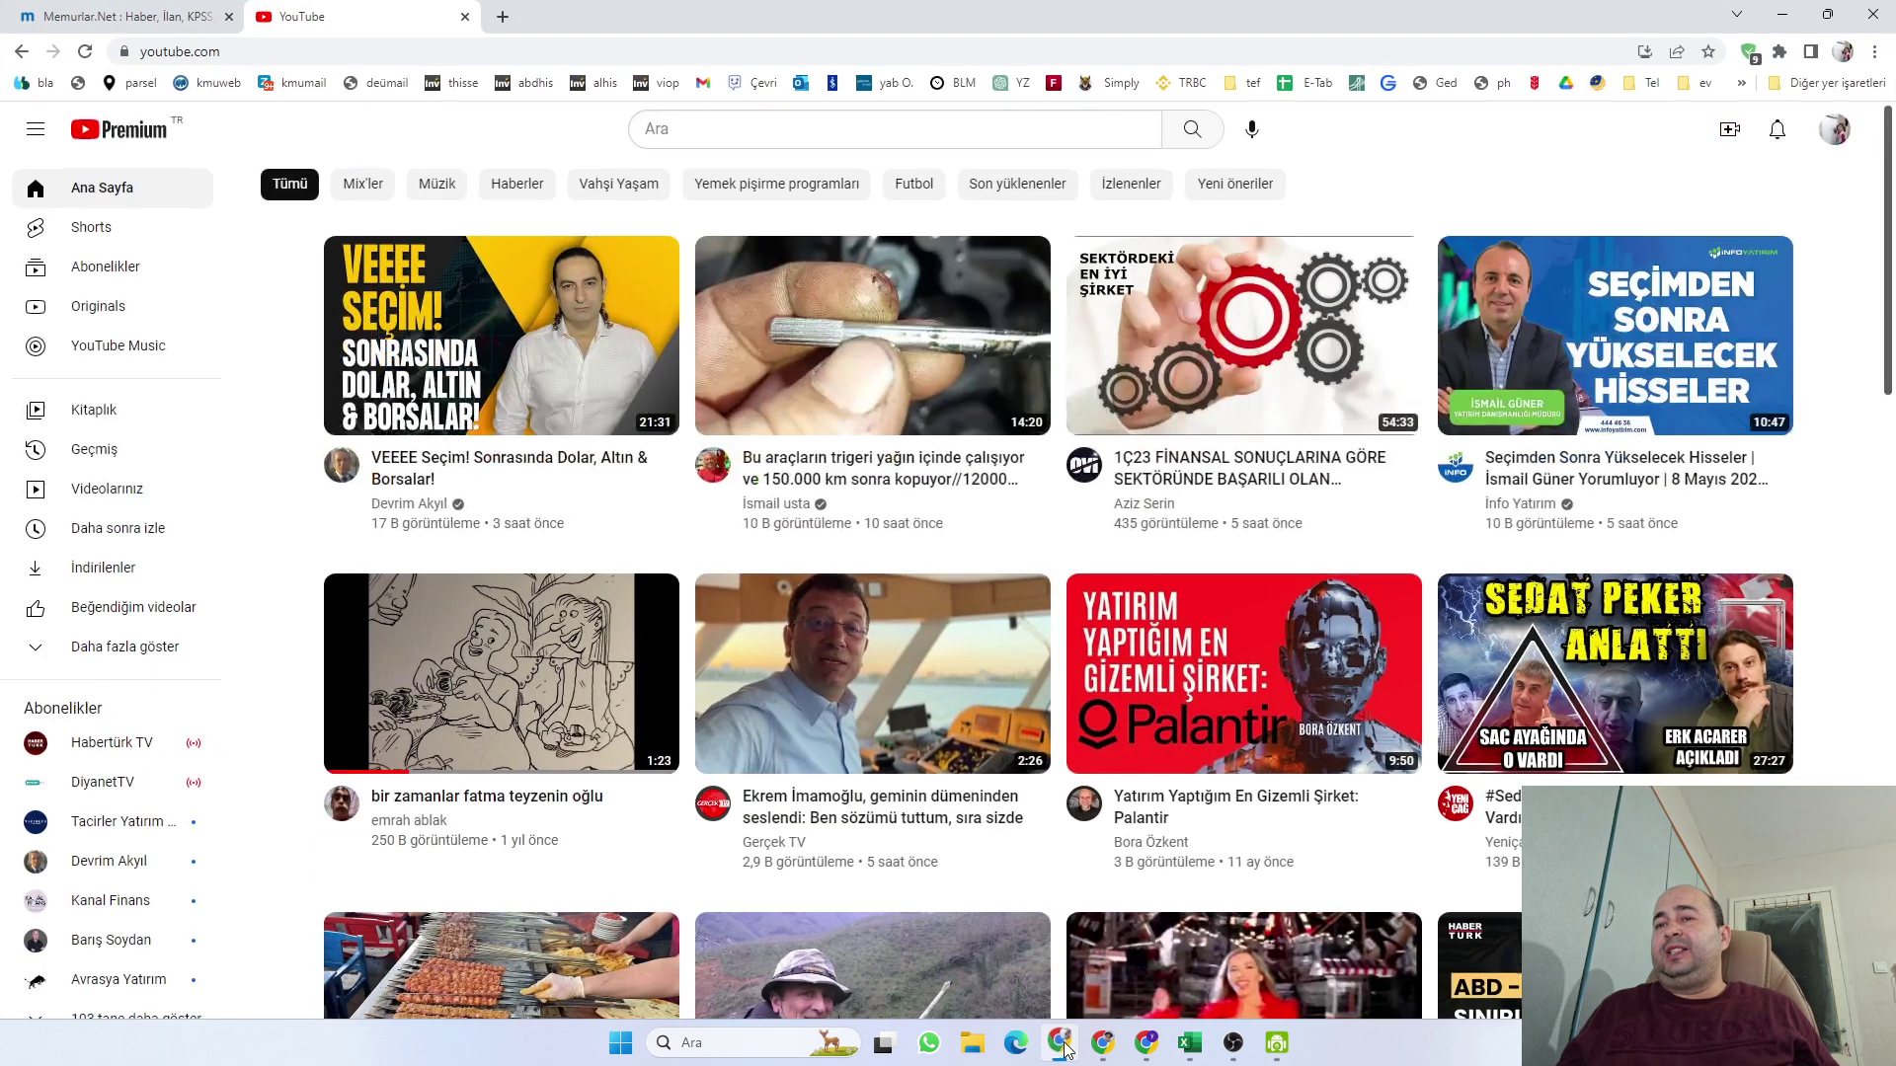
left_click(503, 17)
left_click(459, 89)
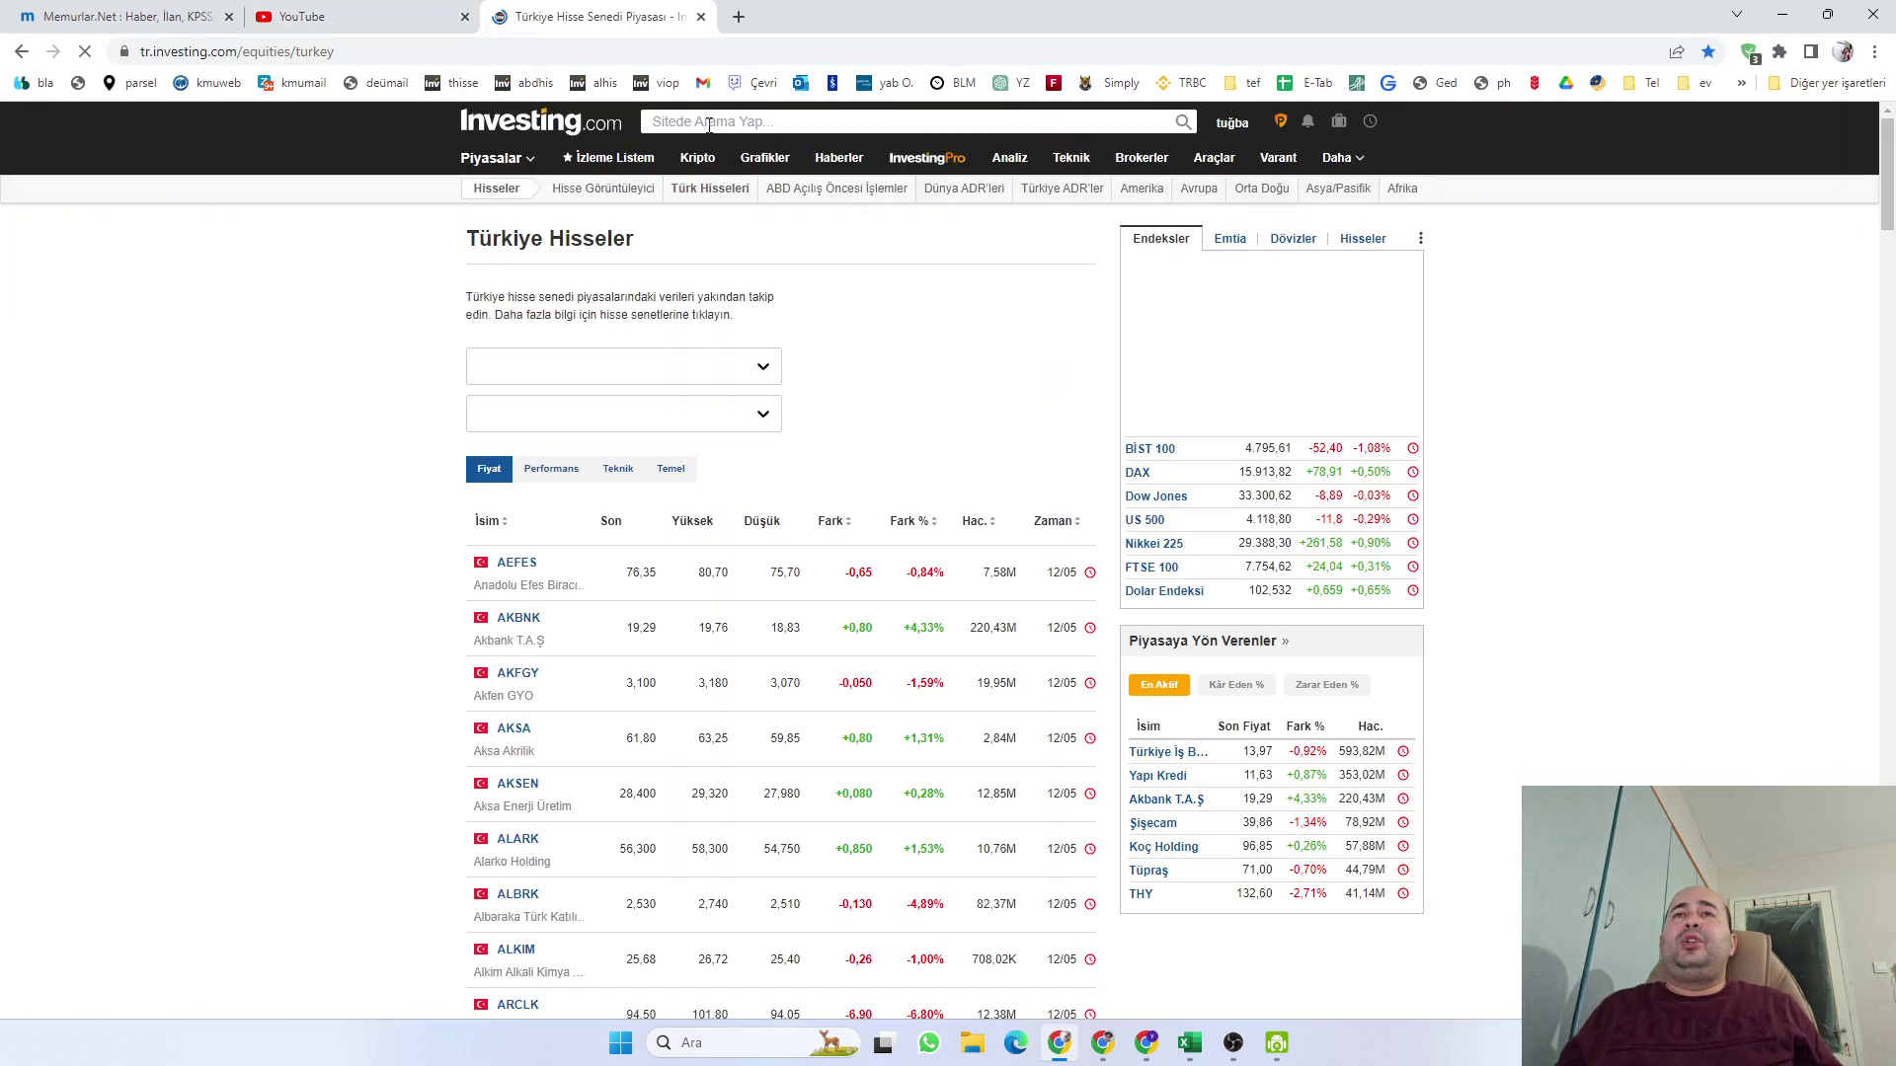
left_click(708, 121)
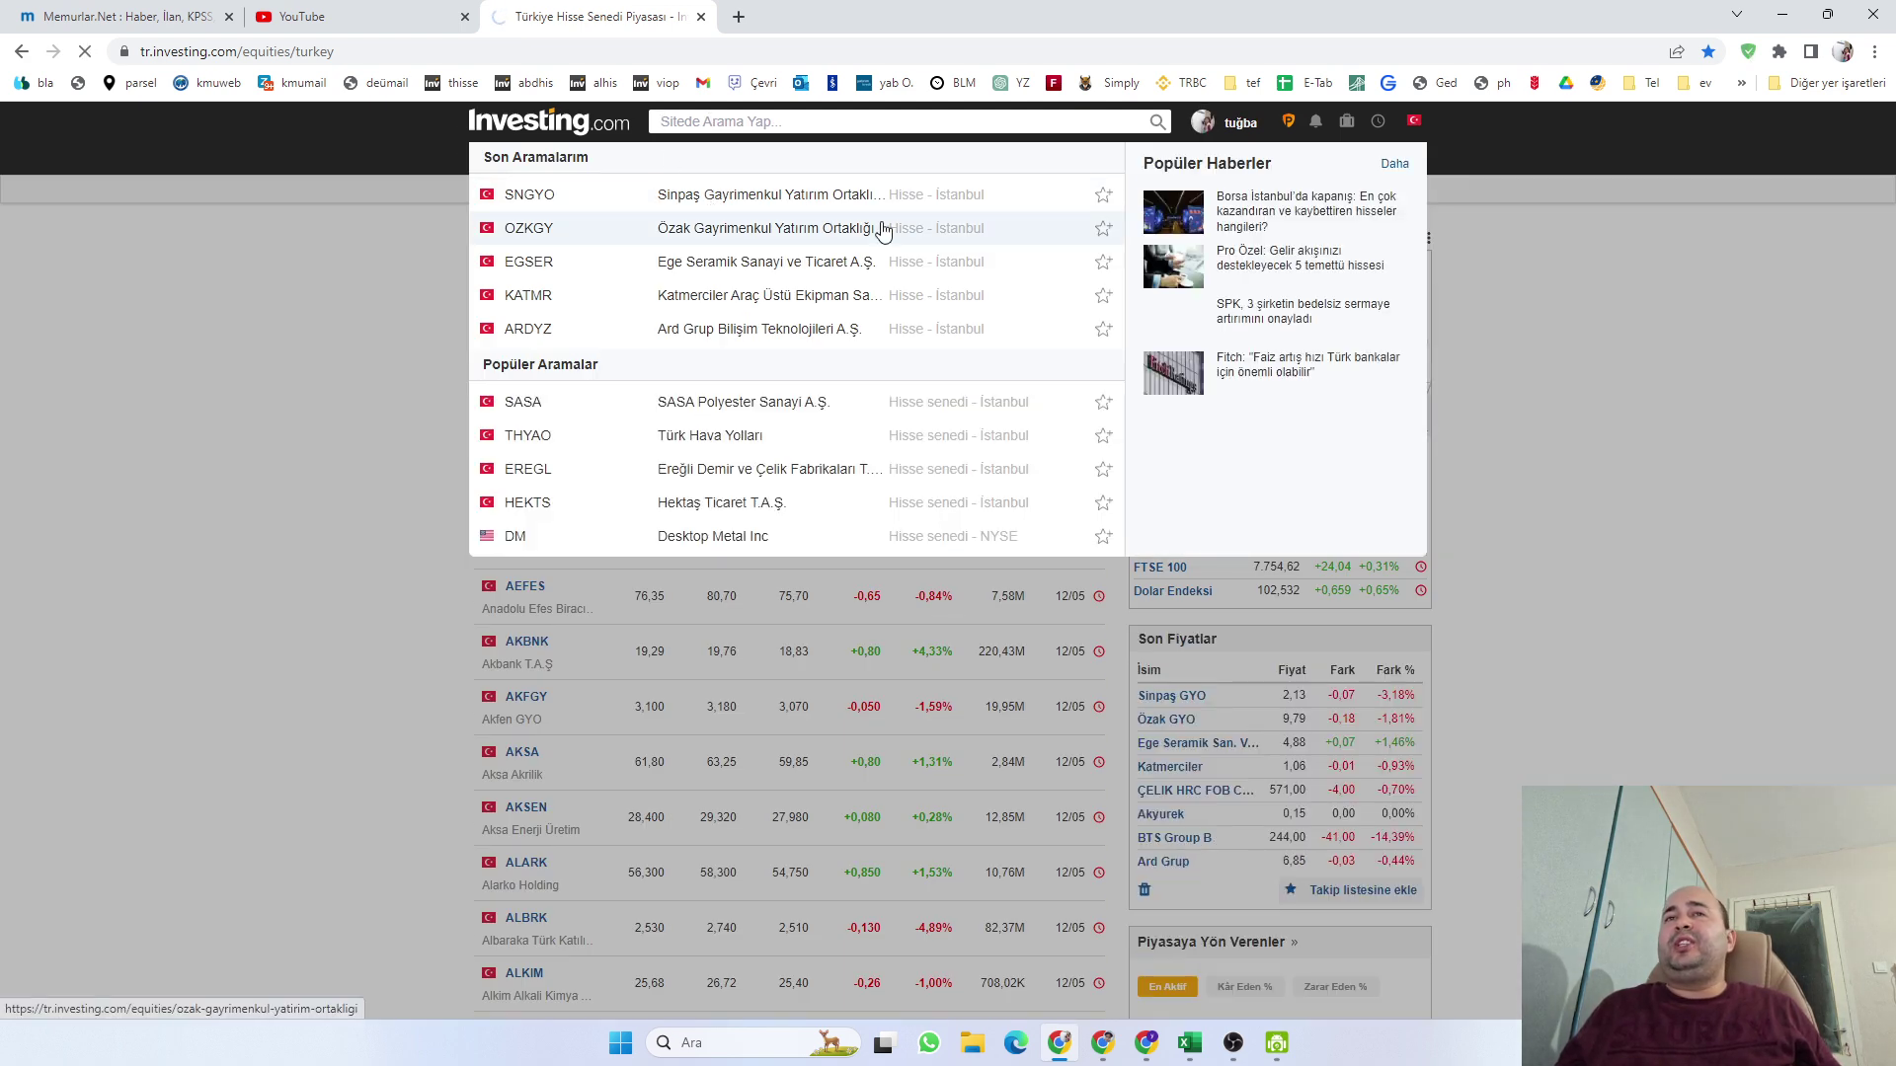
left_click(842, 198)
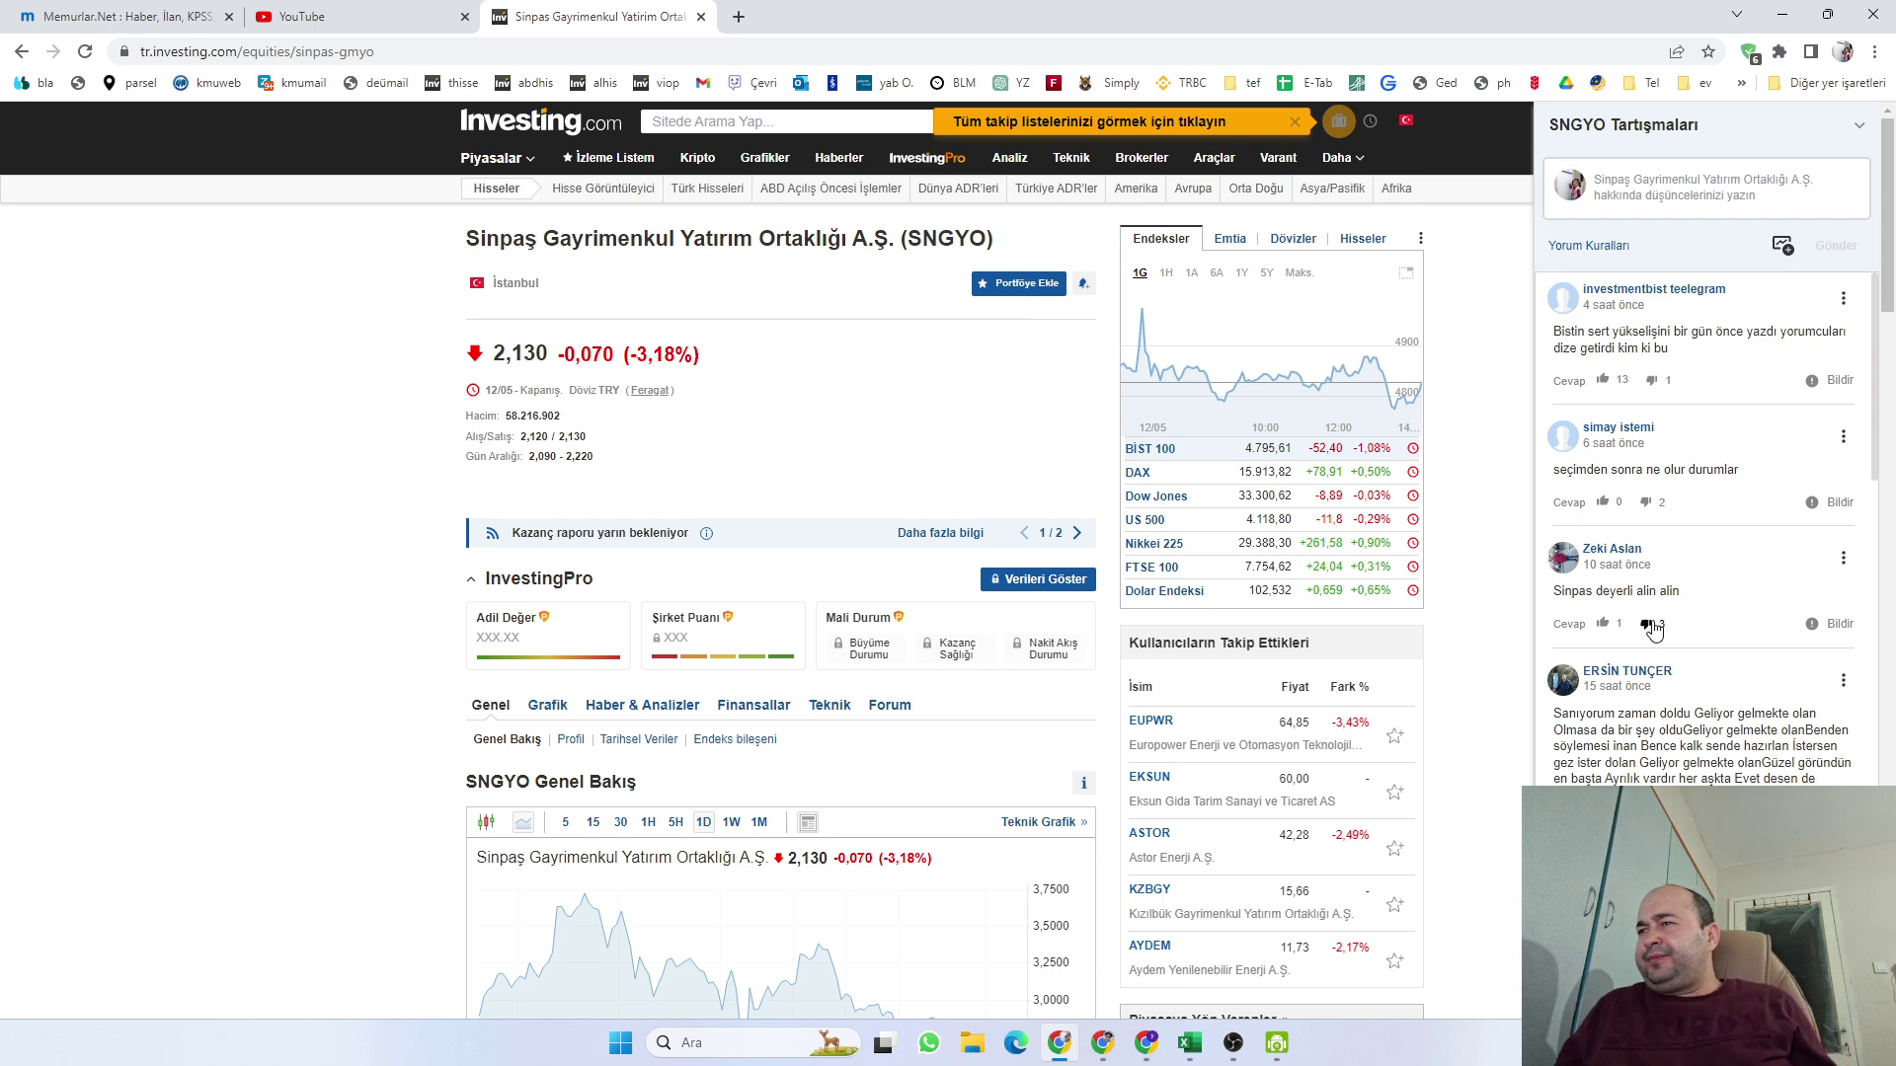
Read through the investor comments in the SNGYO discussion on Investing.com
scroll(1655, 623, "down", 3)
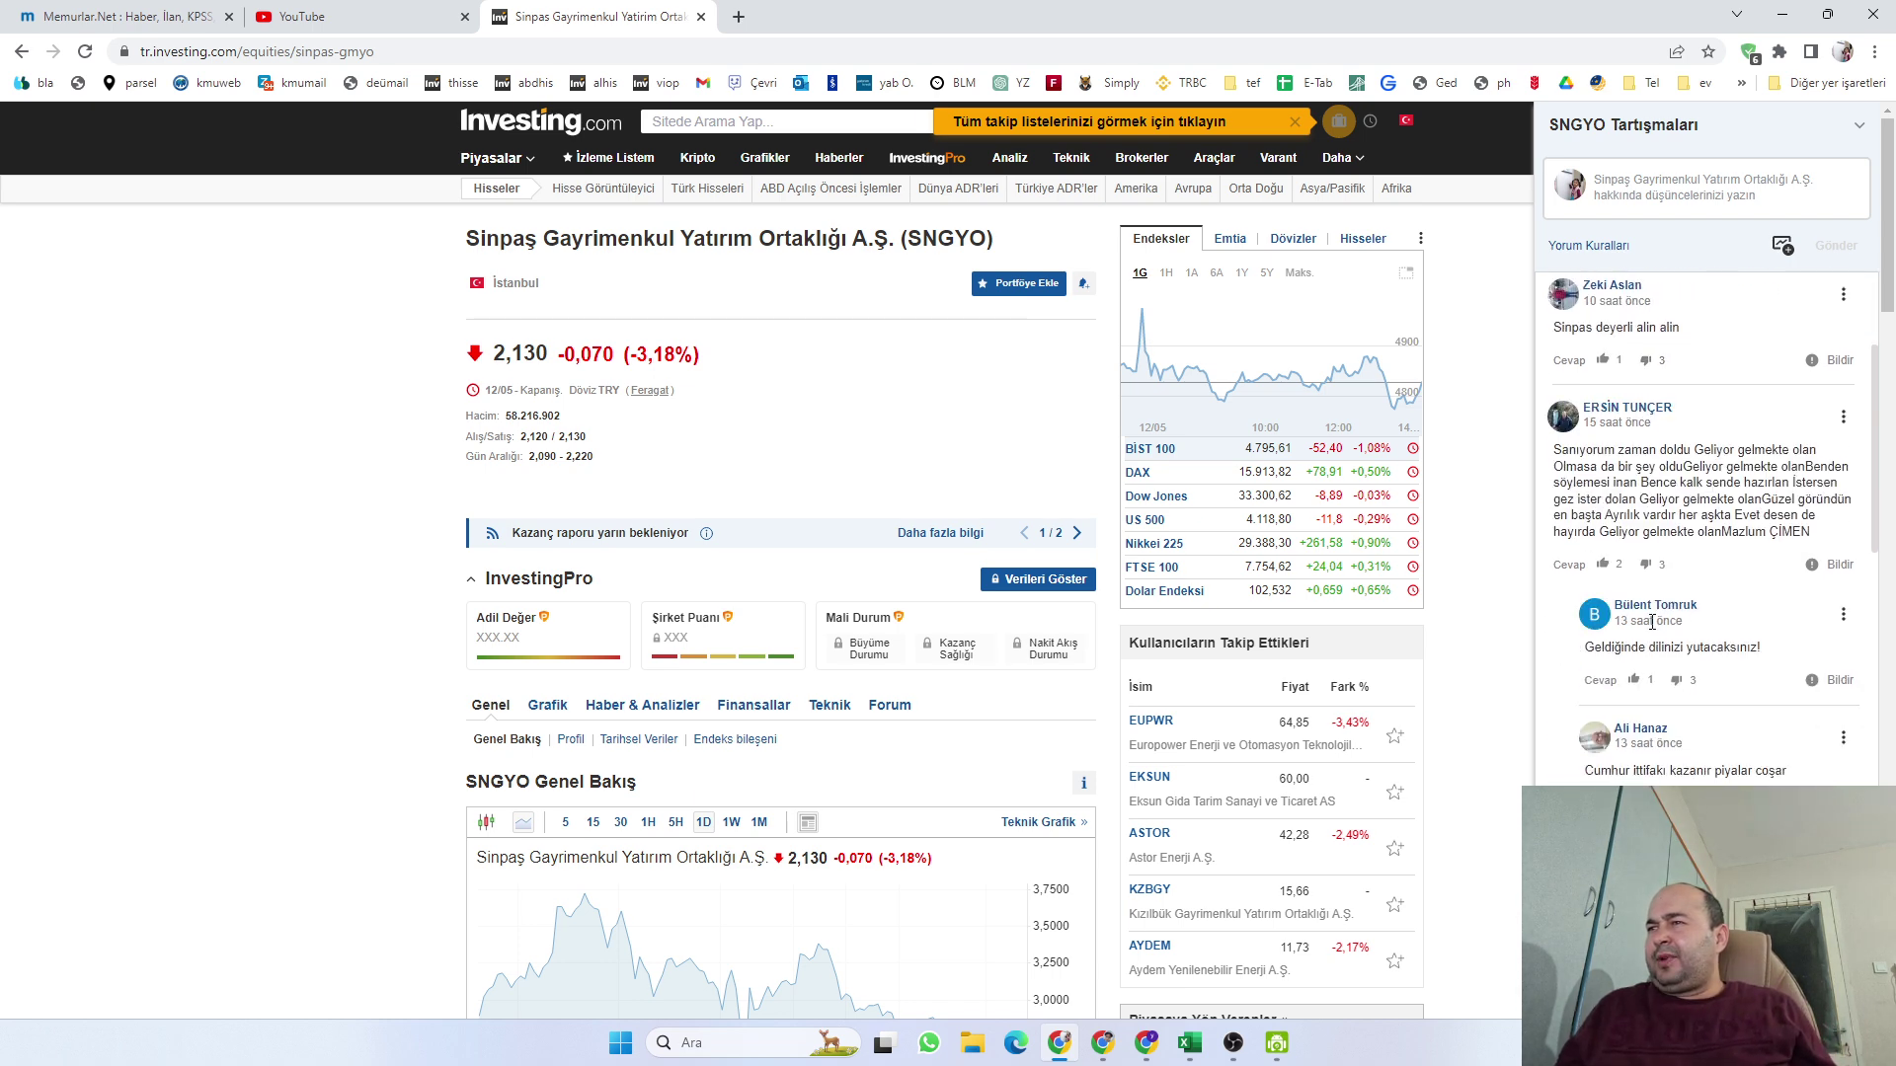
scroll(1652, 623, "down", 3)
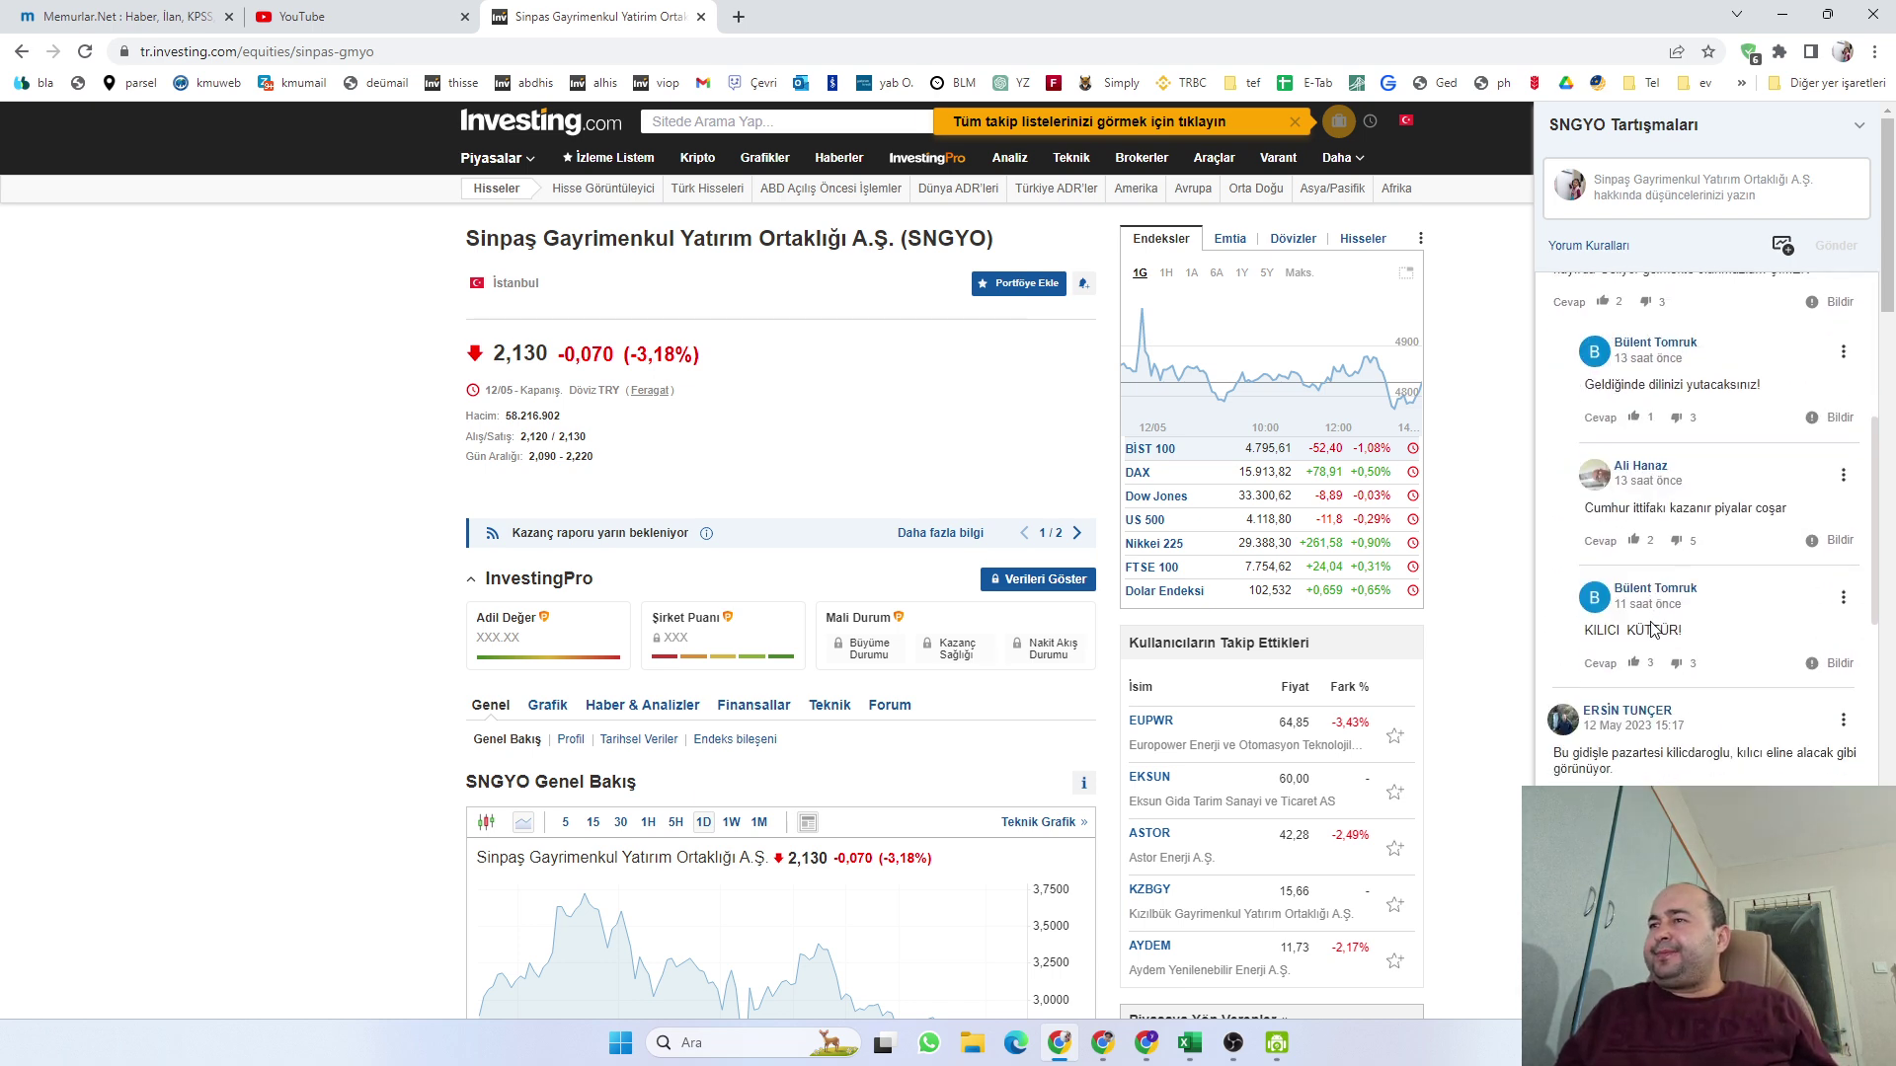
scroll(1652, 628, "down", 3)
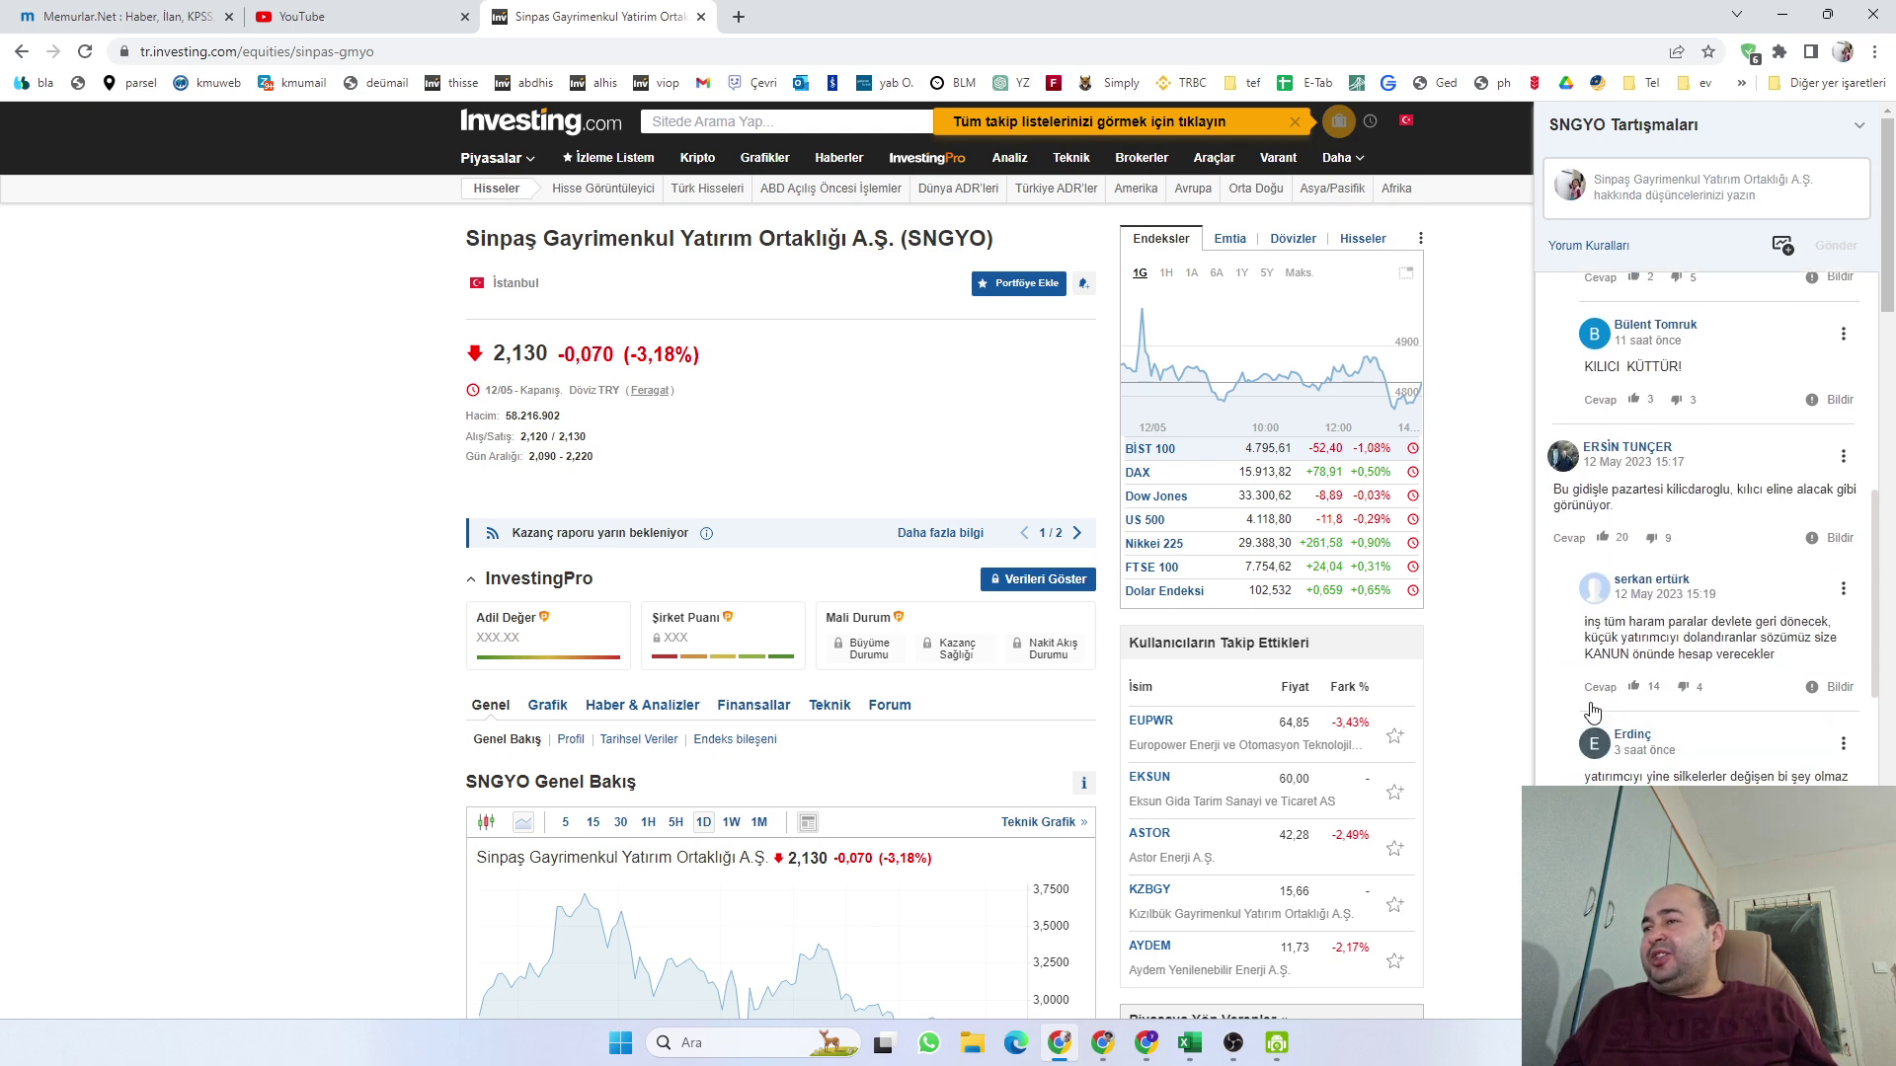
scroll(1652, 628, "down", 3)
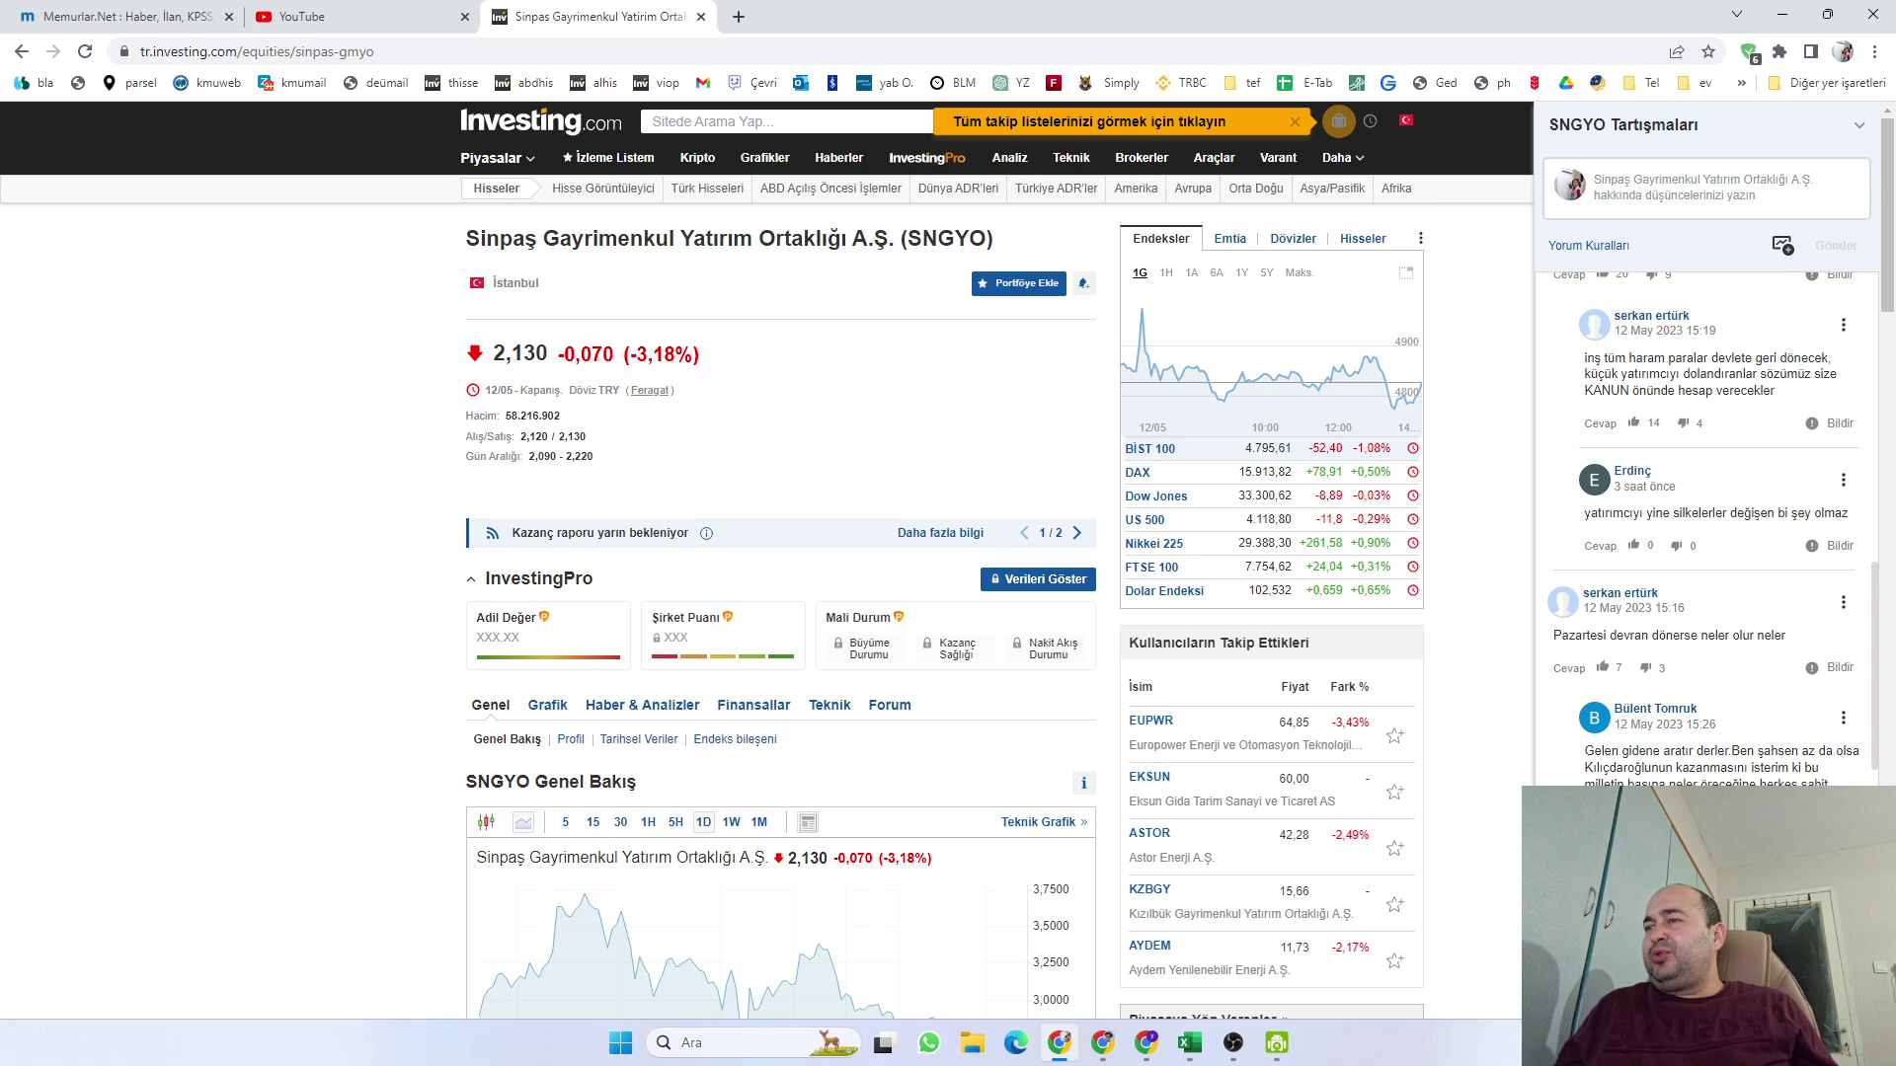
scroll(1652, 629, "down", 3)
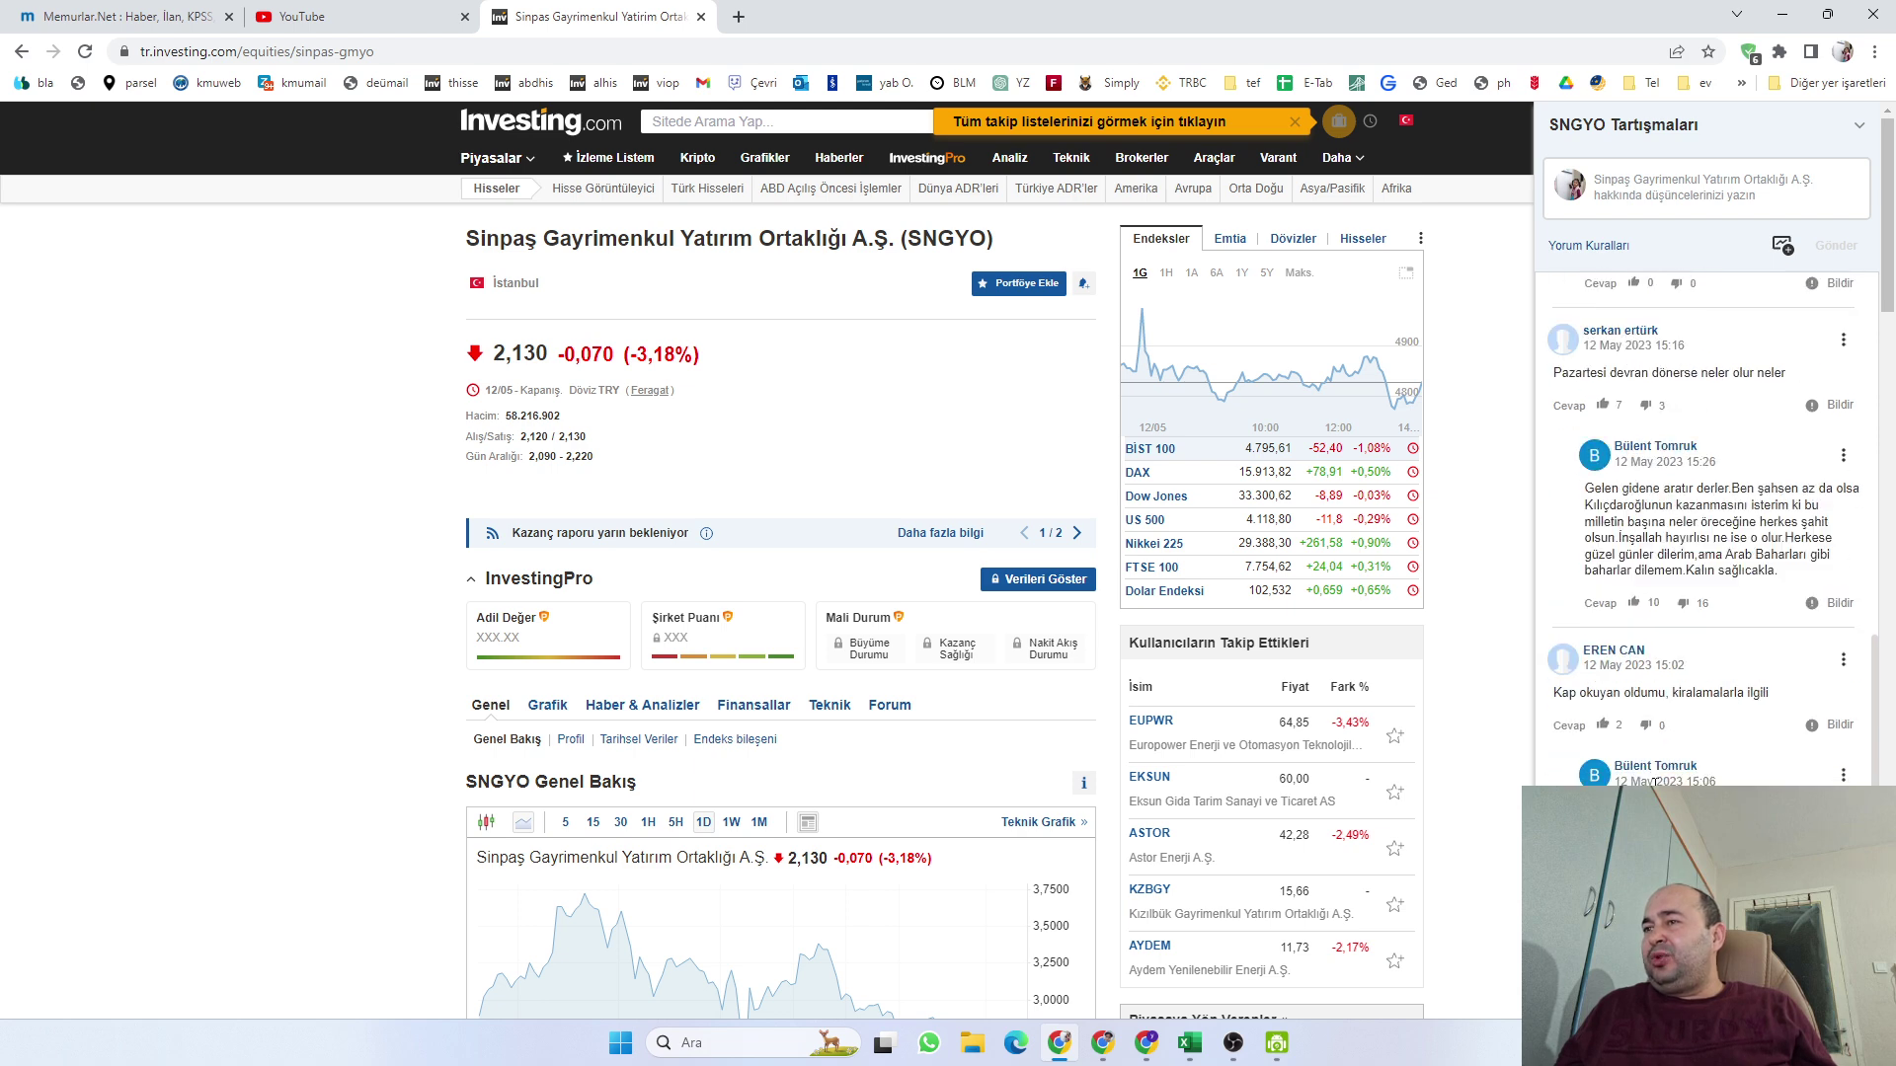
scroll(1652, 780, "down", 3)
scroll(1652, 780, "down", 3)
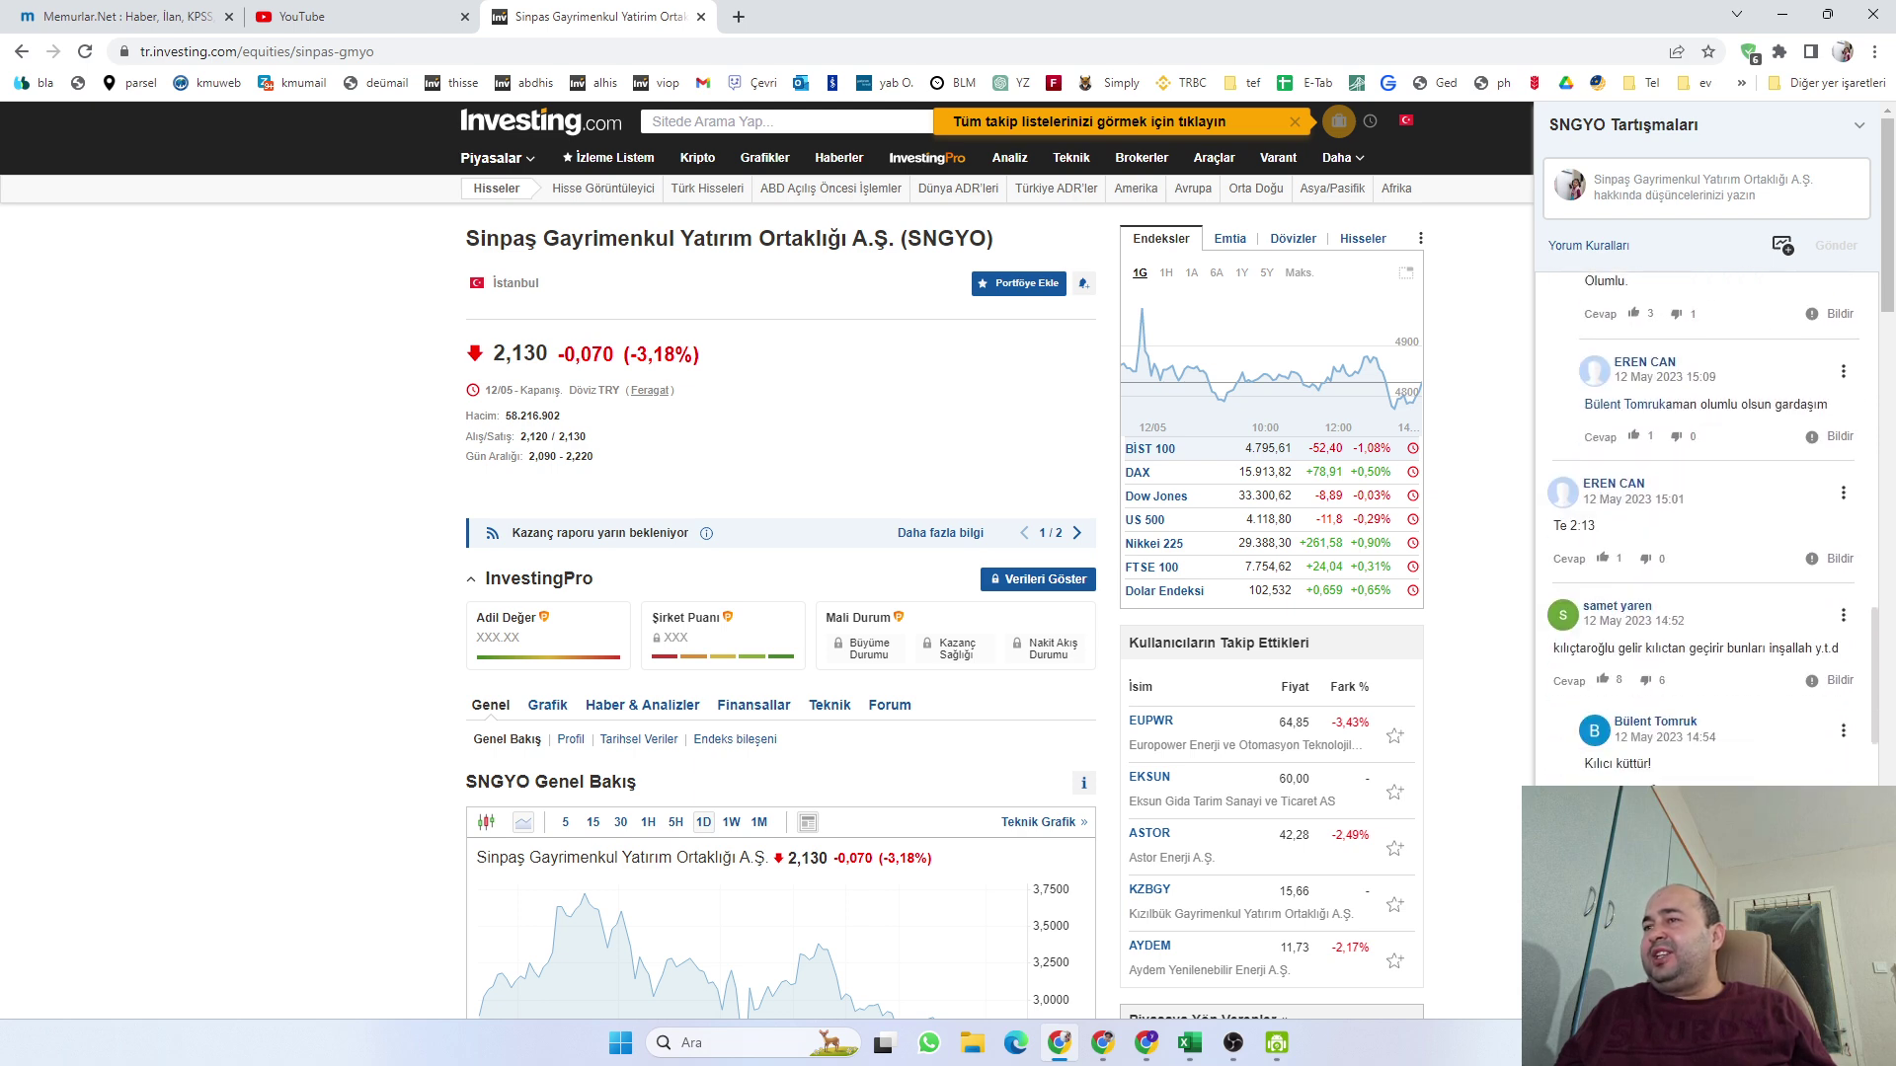
scroll(1652, 736, "up", 5)
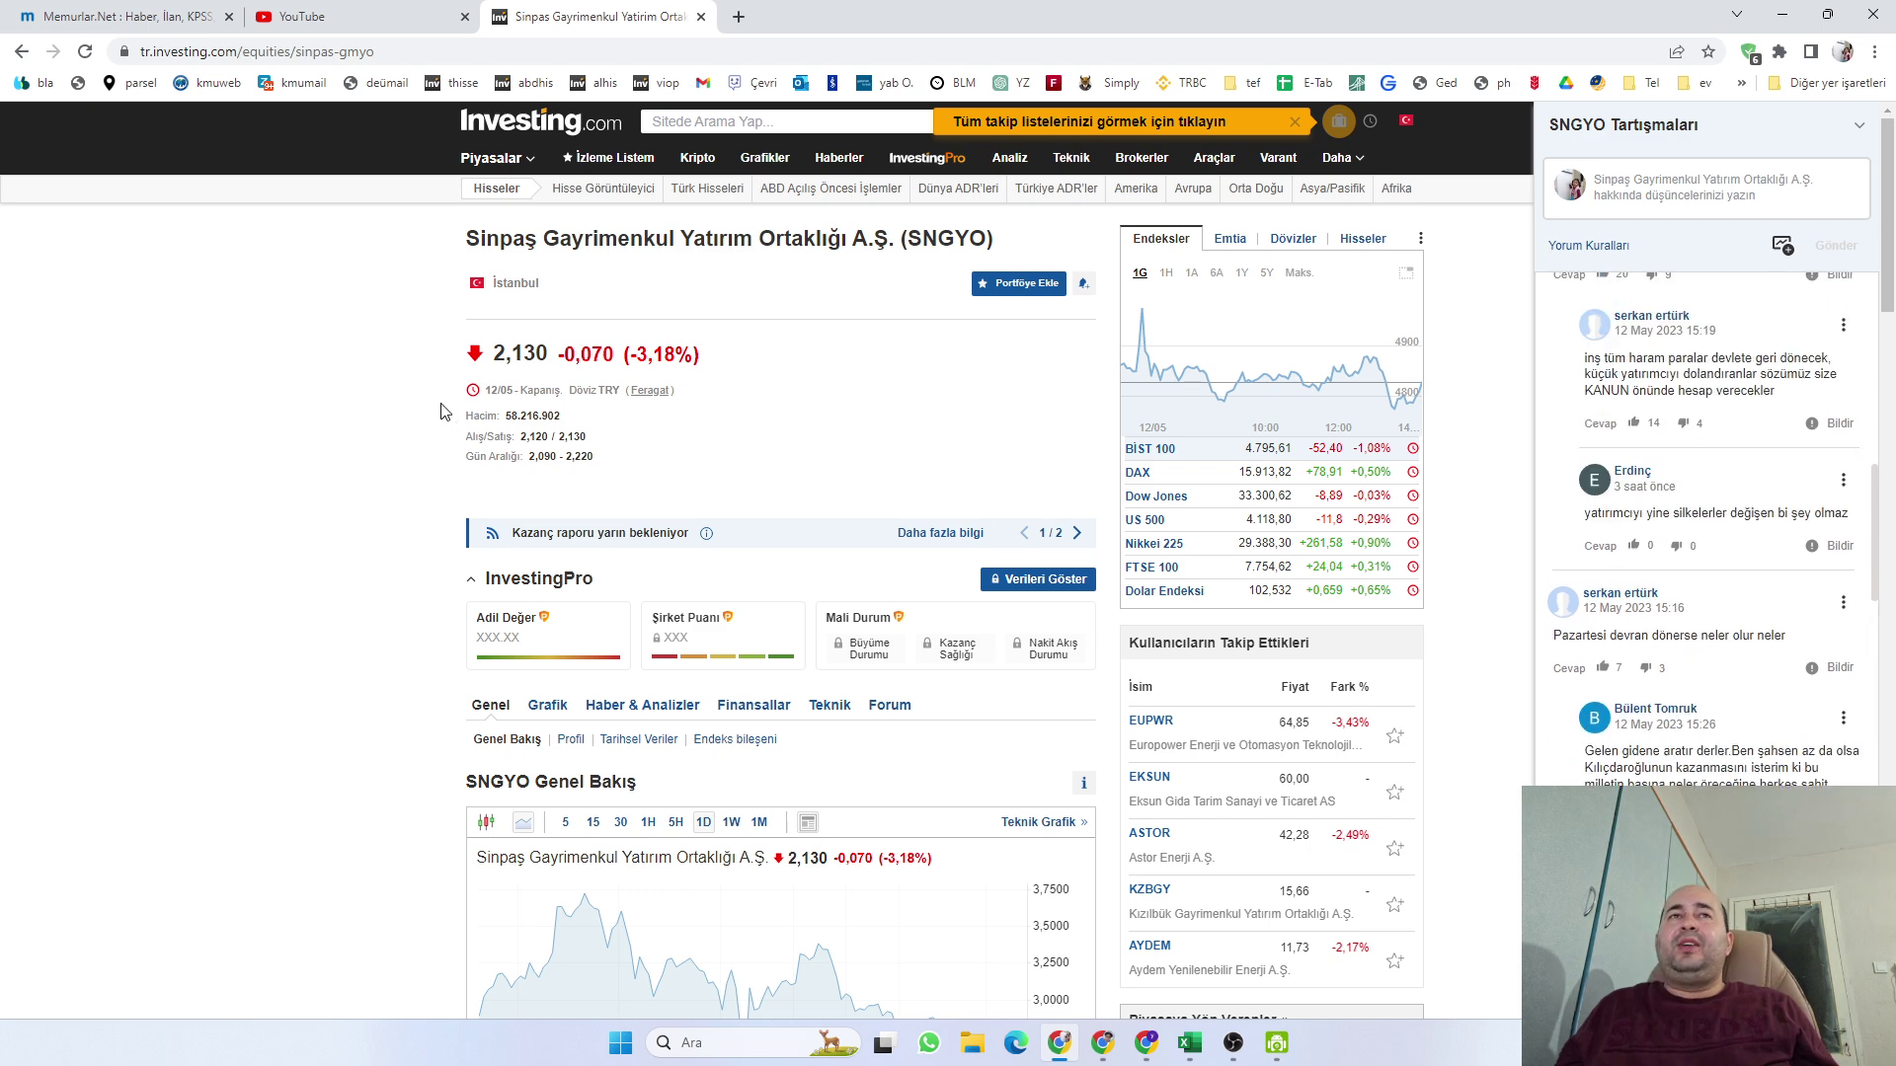
Return to the AA GYO workbook in Excel and recheck SNGYO's inventory share and real estate to equity ratio
left_click(1199, 1055)
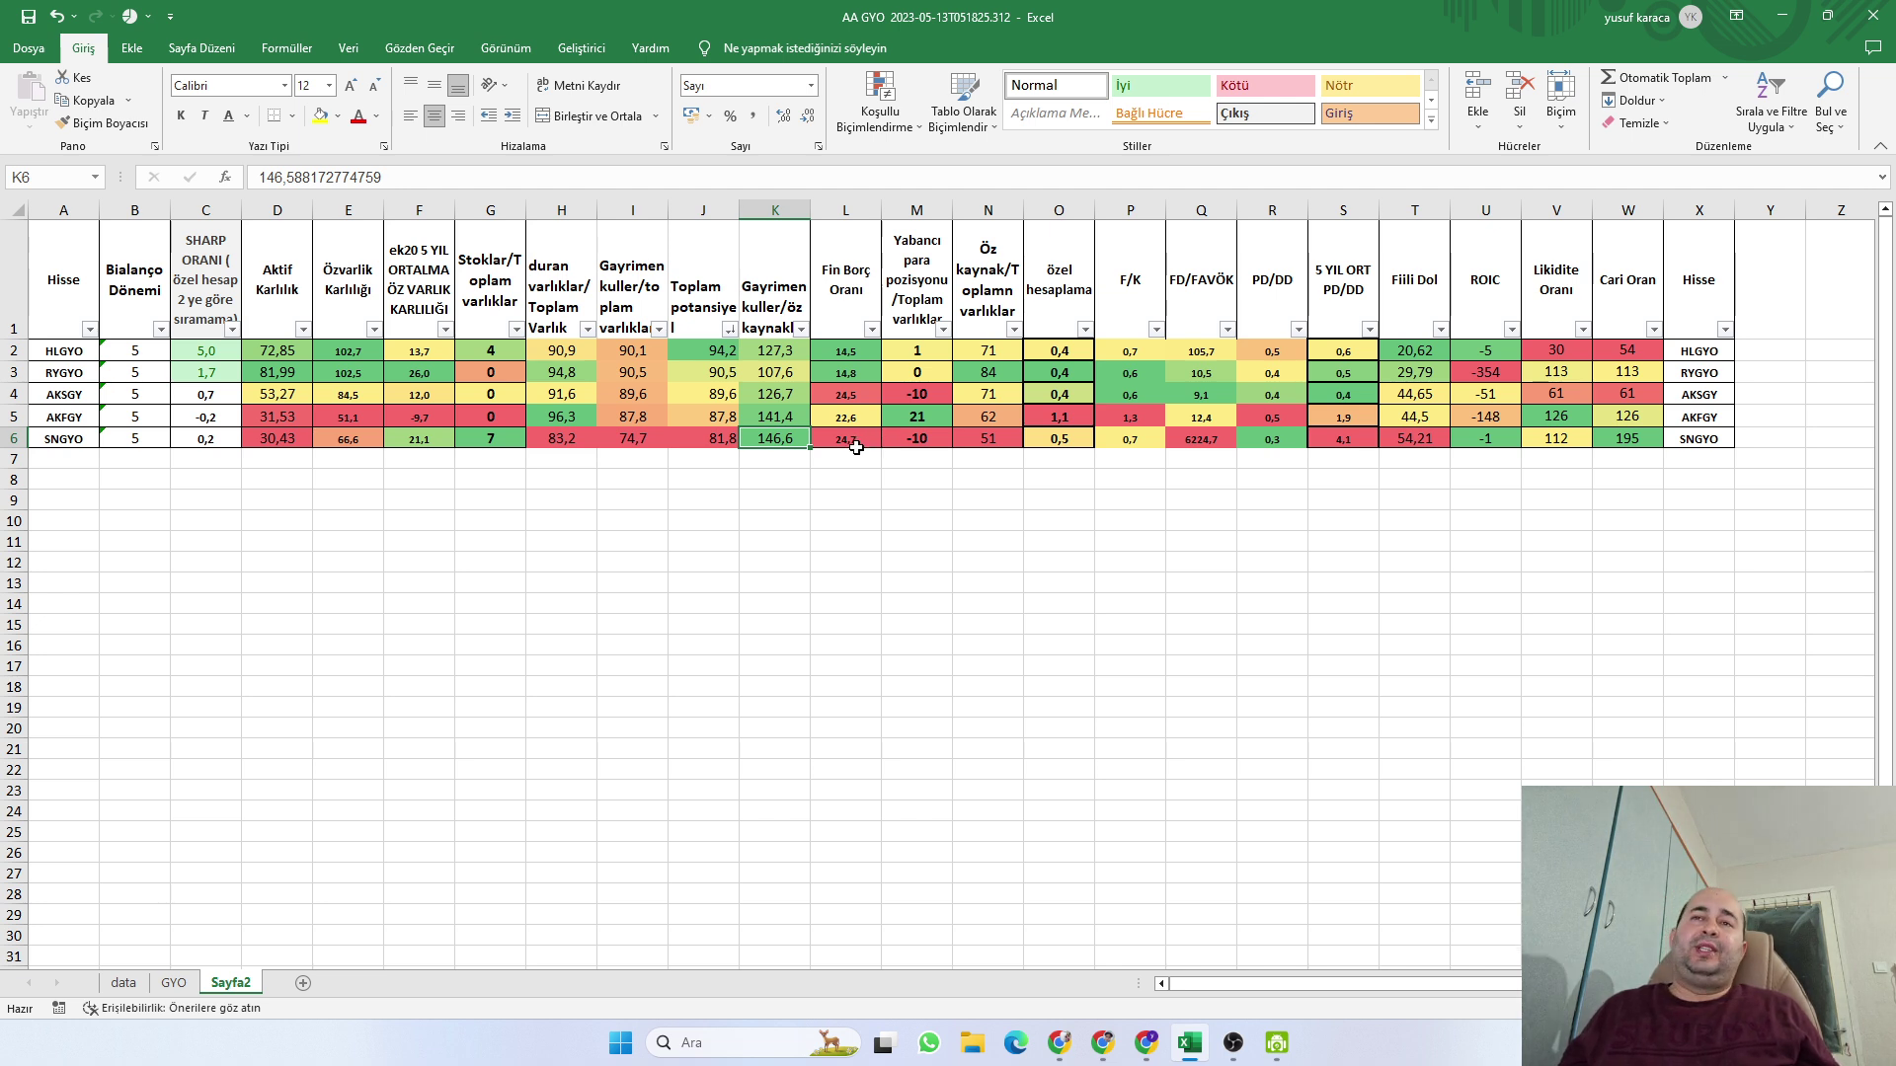
left_click(499, 440)
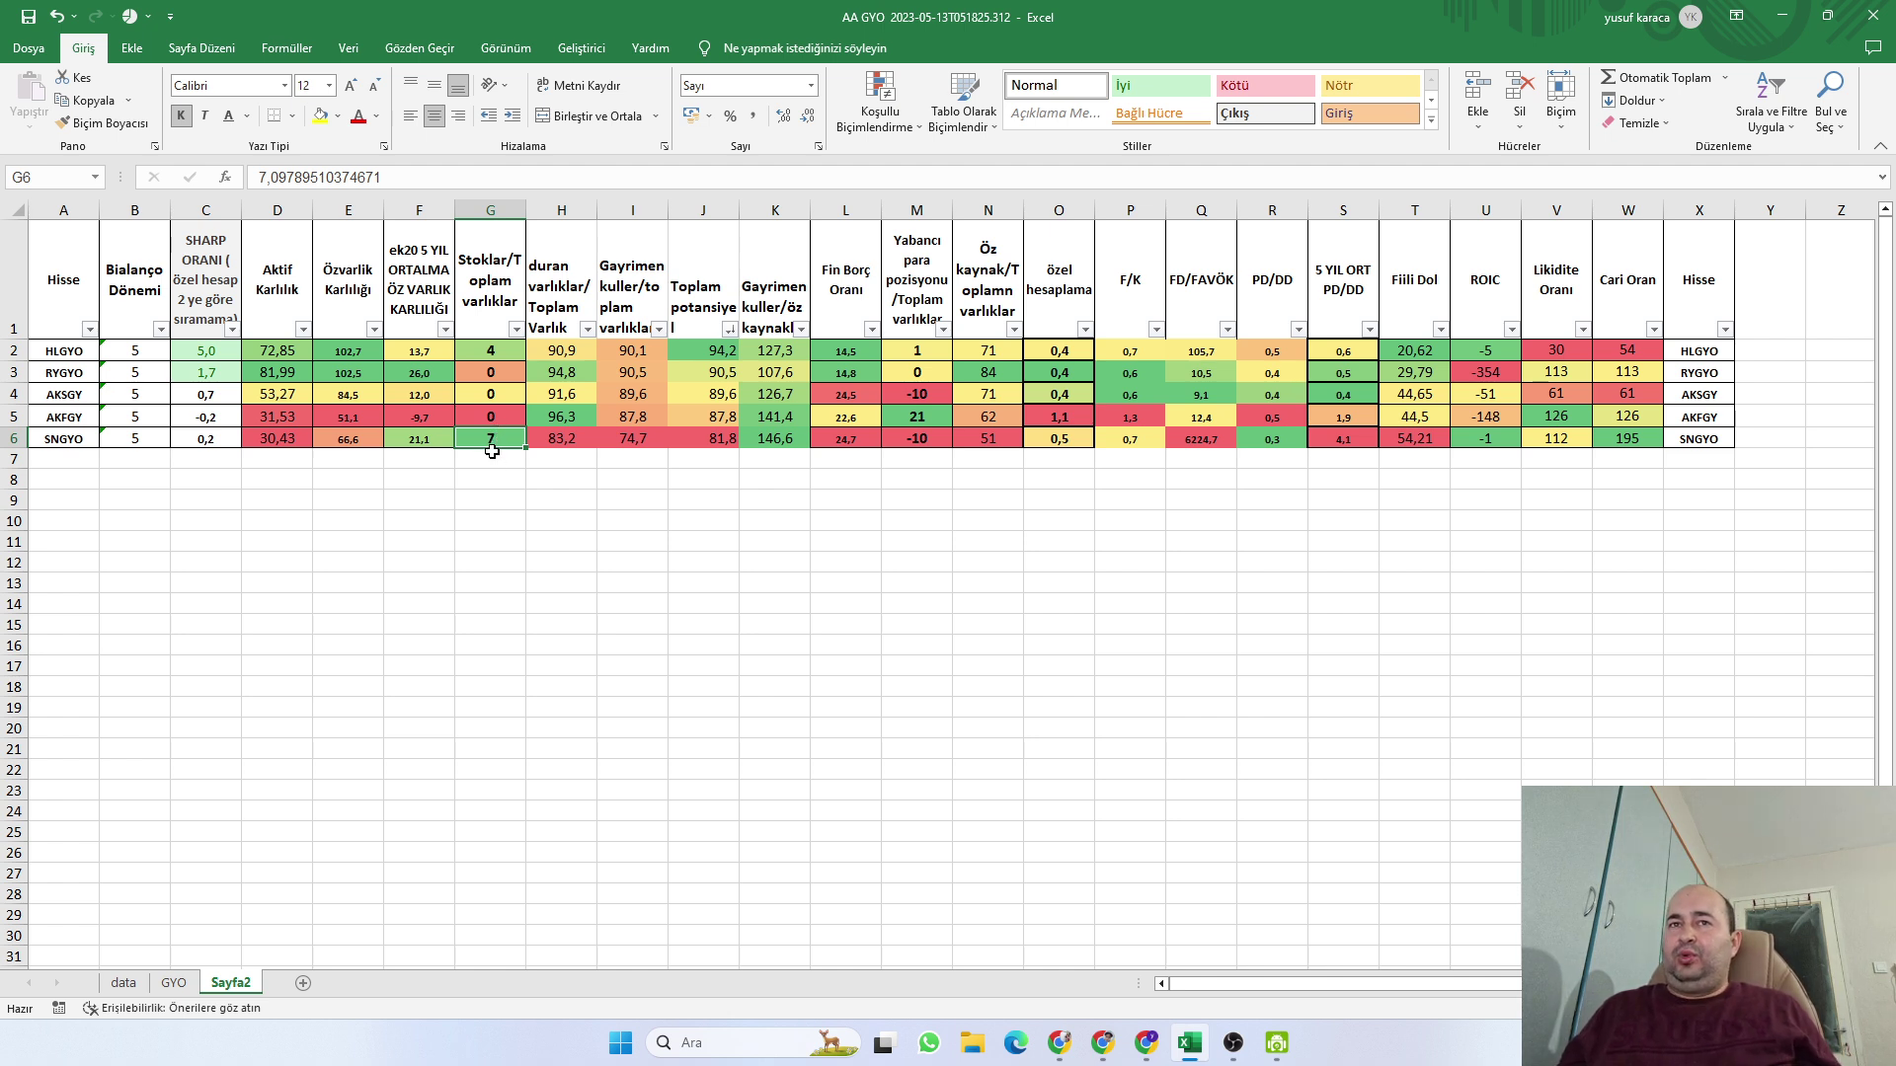
left_click(757, 439)
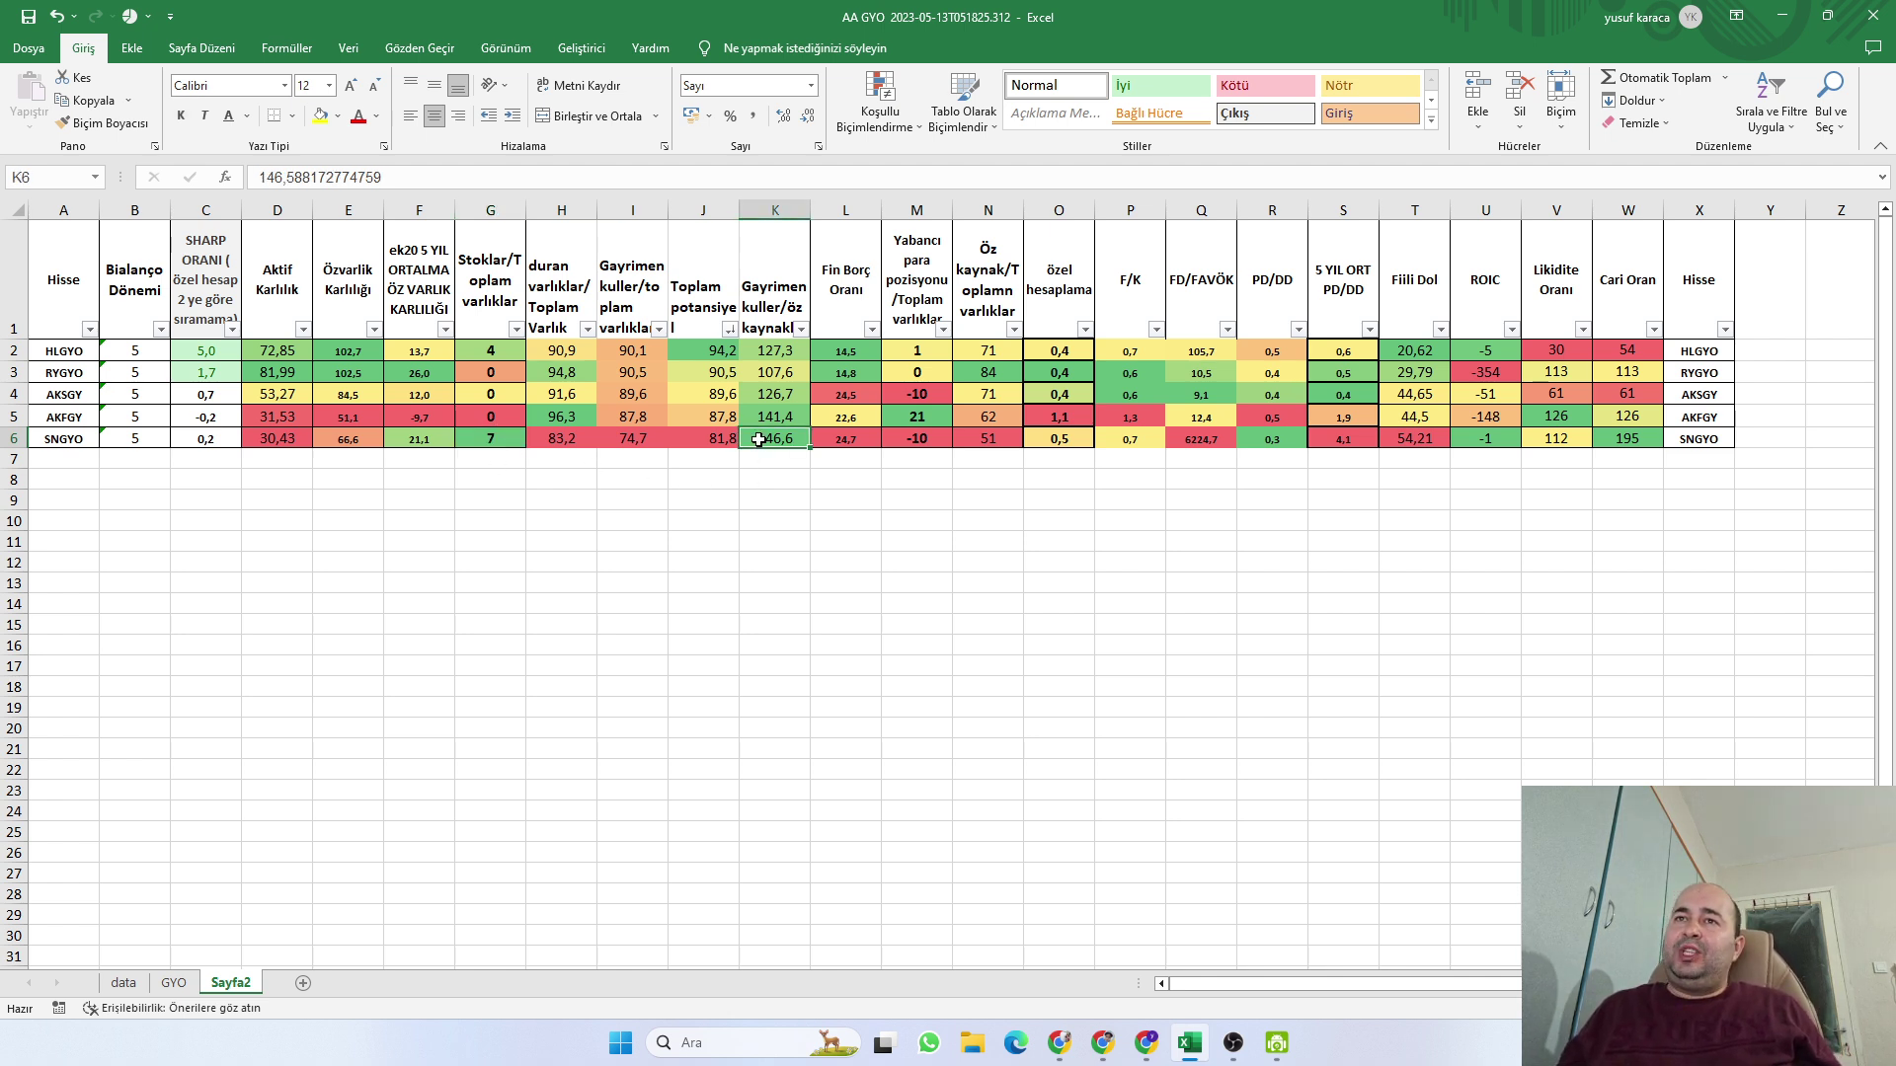
Switch to Fintables in Chrome, search for "sinpa", open SNGYO and review its summary report down to the resource distribution
left_click(1102, 1043)
left_click(101, 132)
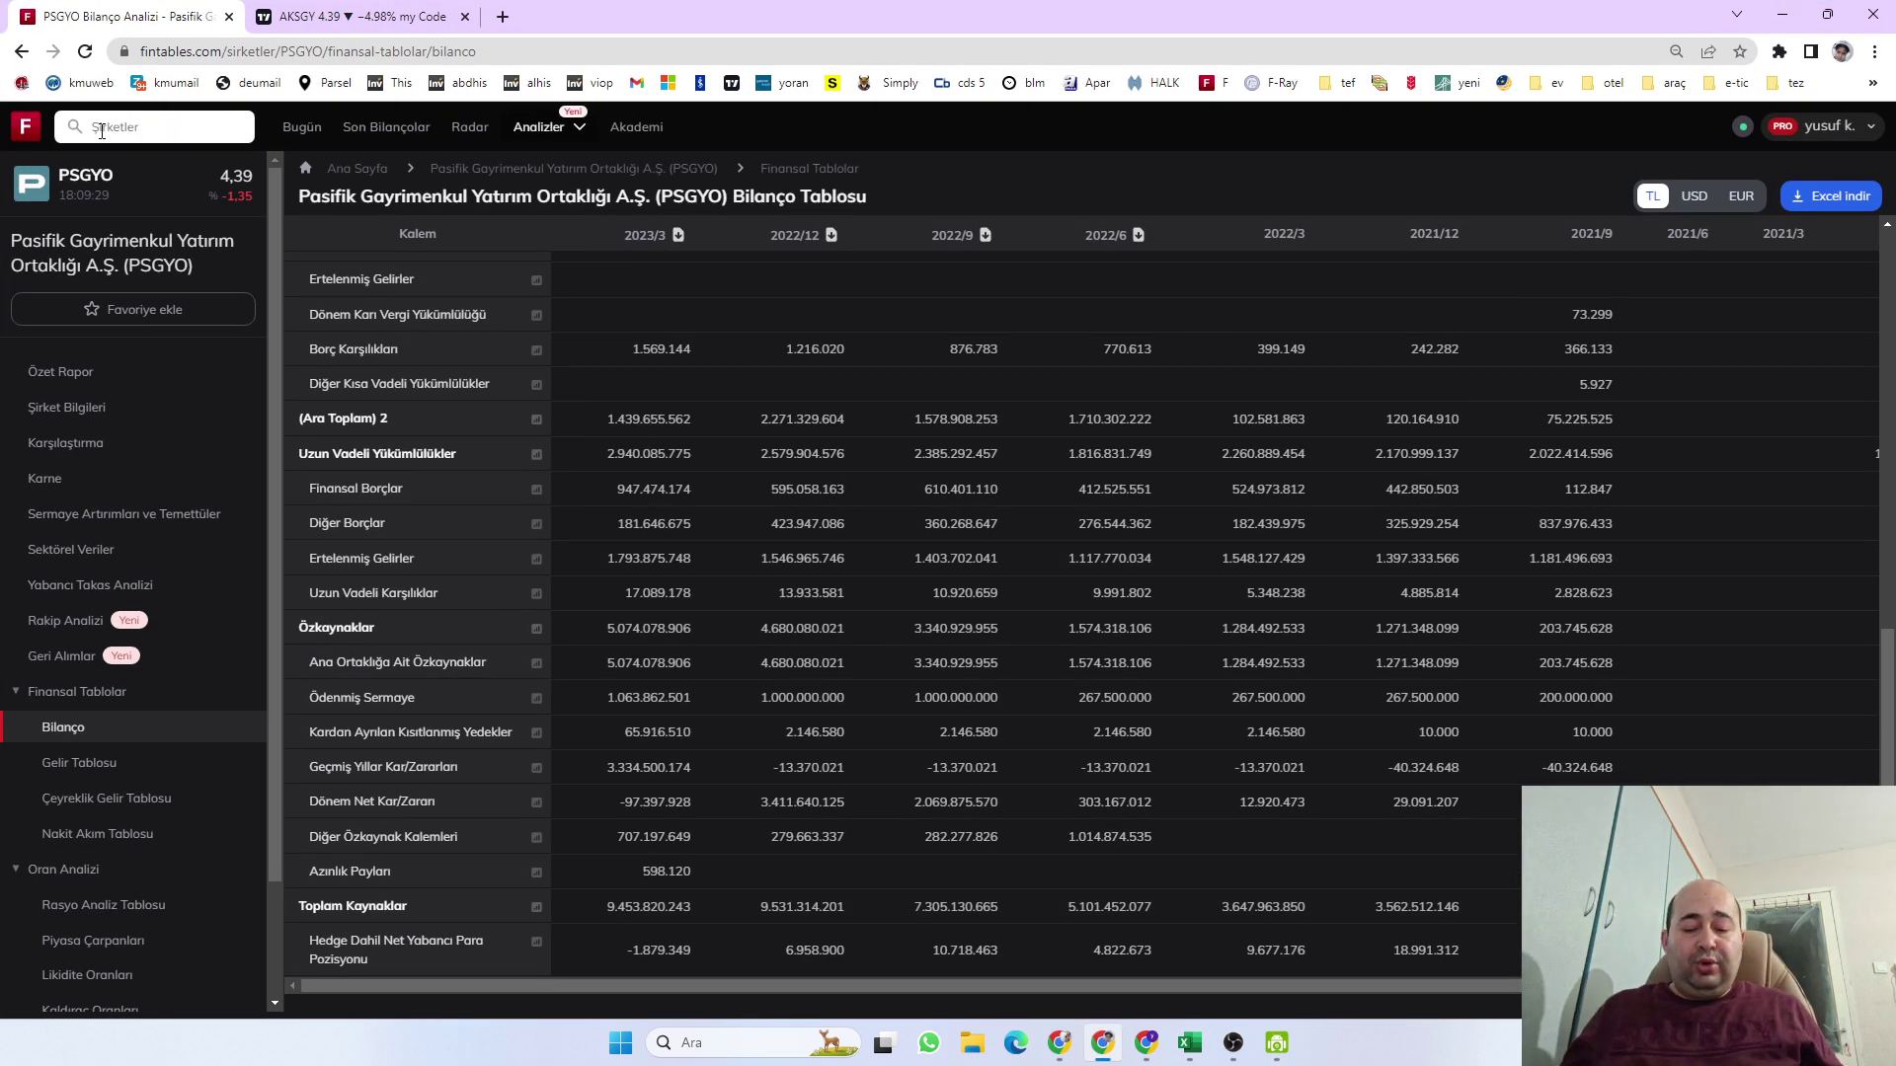
type("snp")
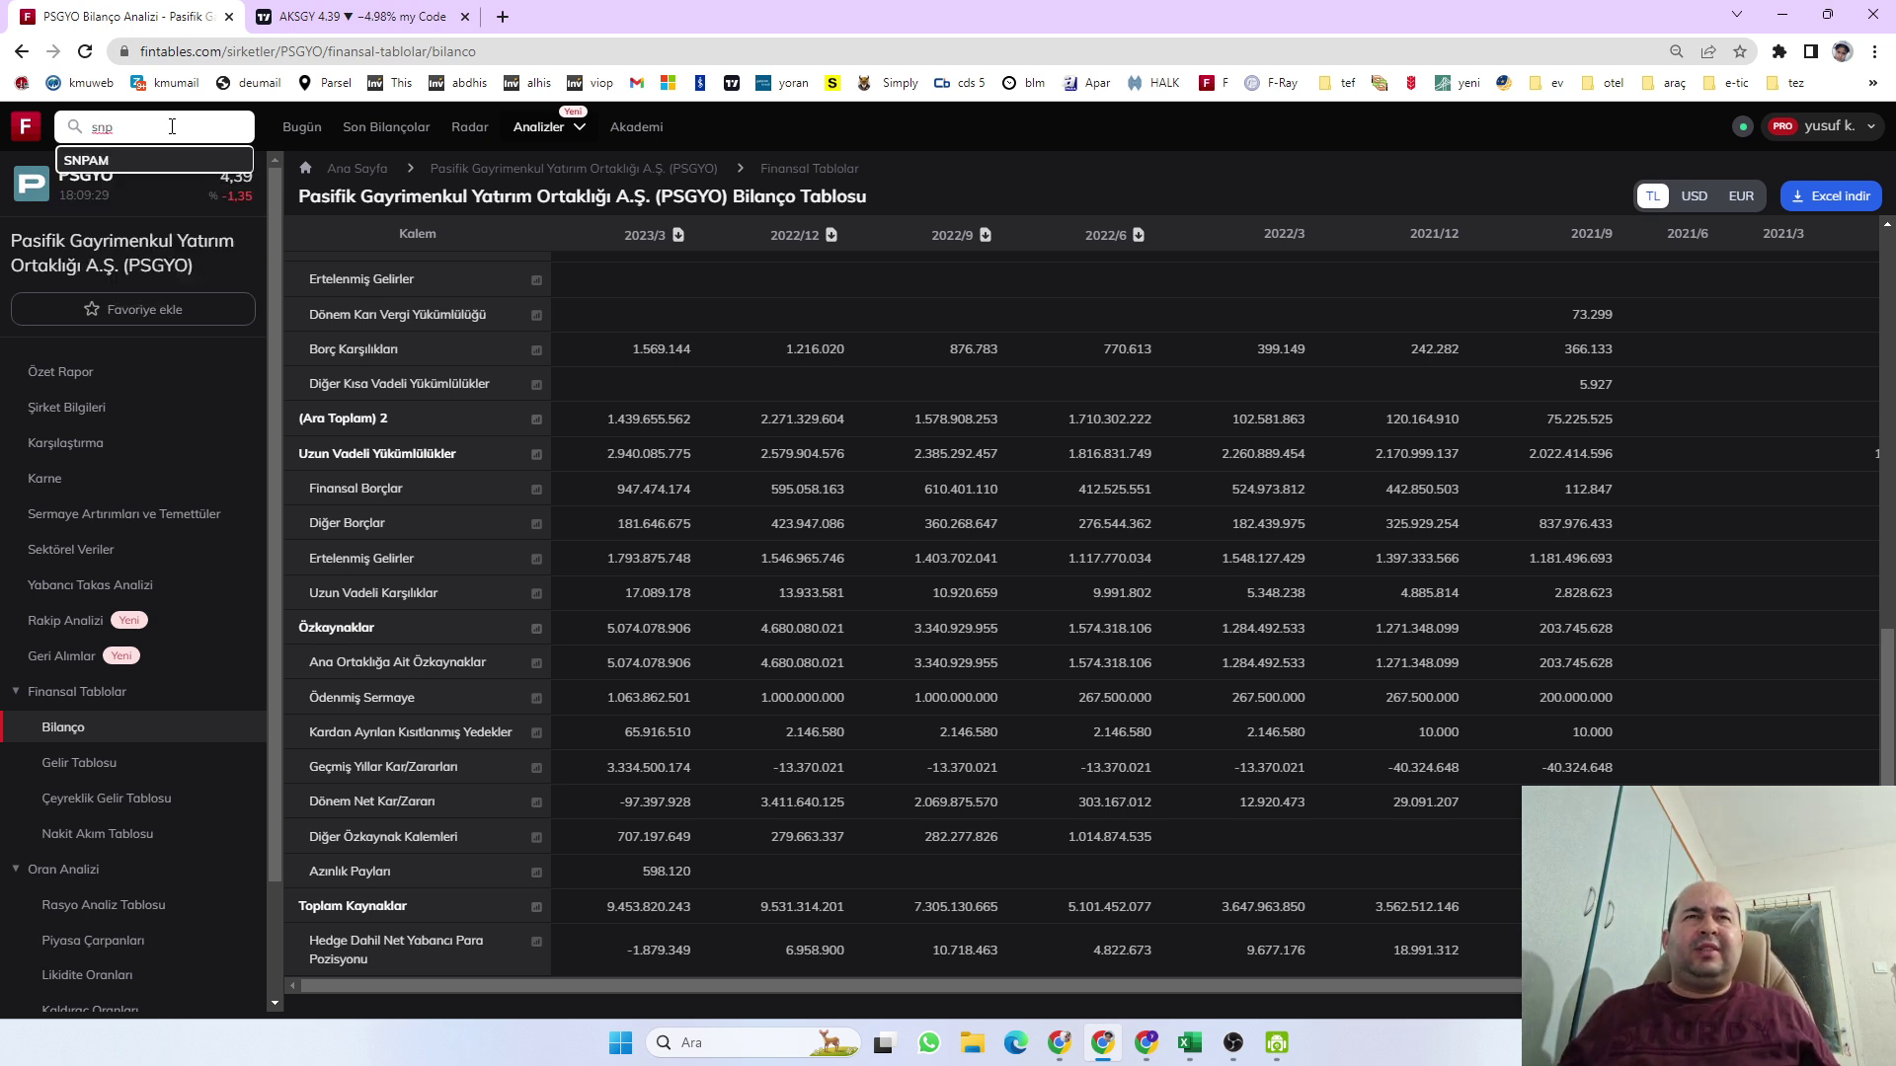
key("BackSpace")
key("BackSpace")
type("inp")
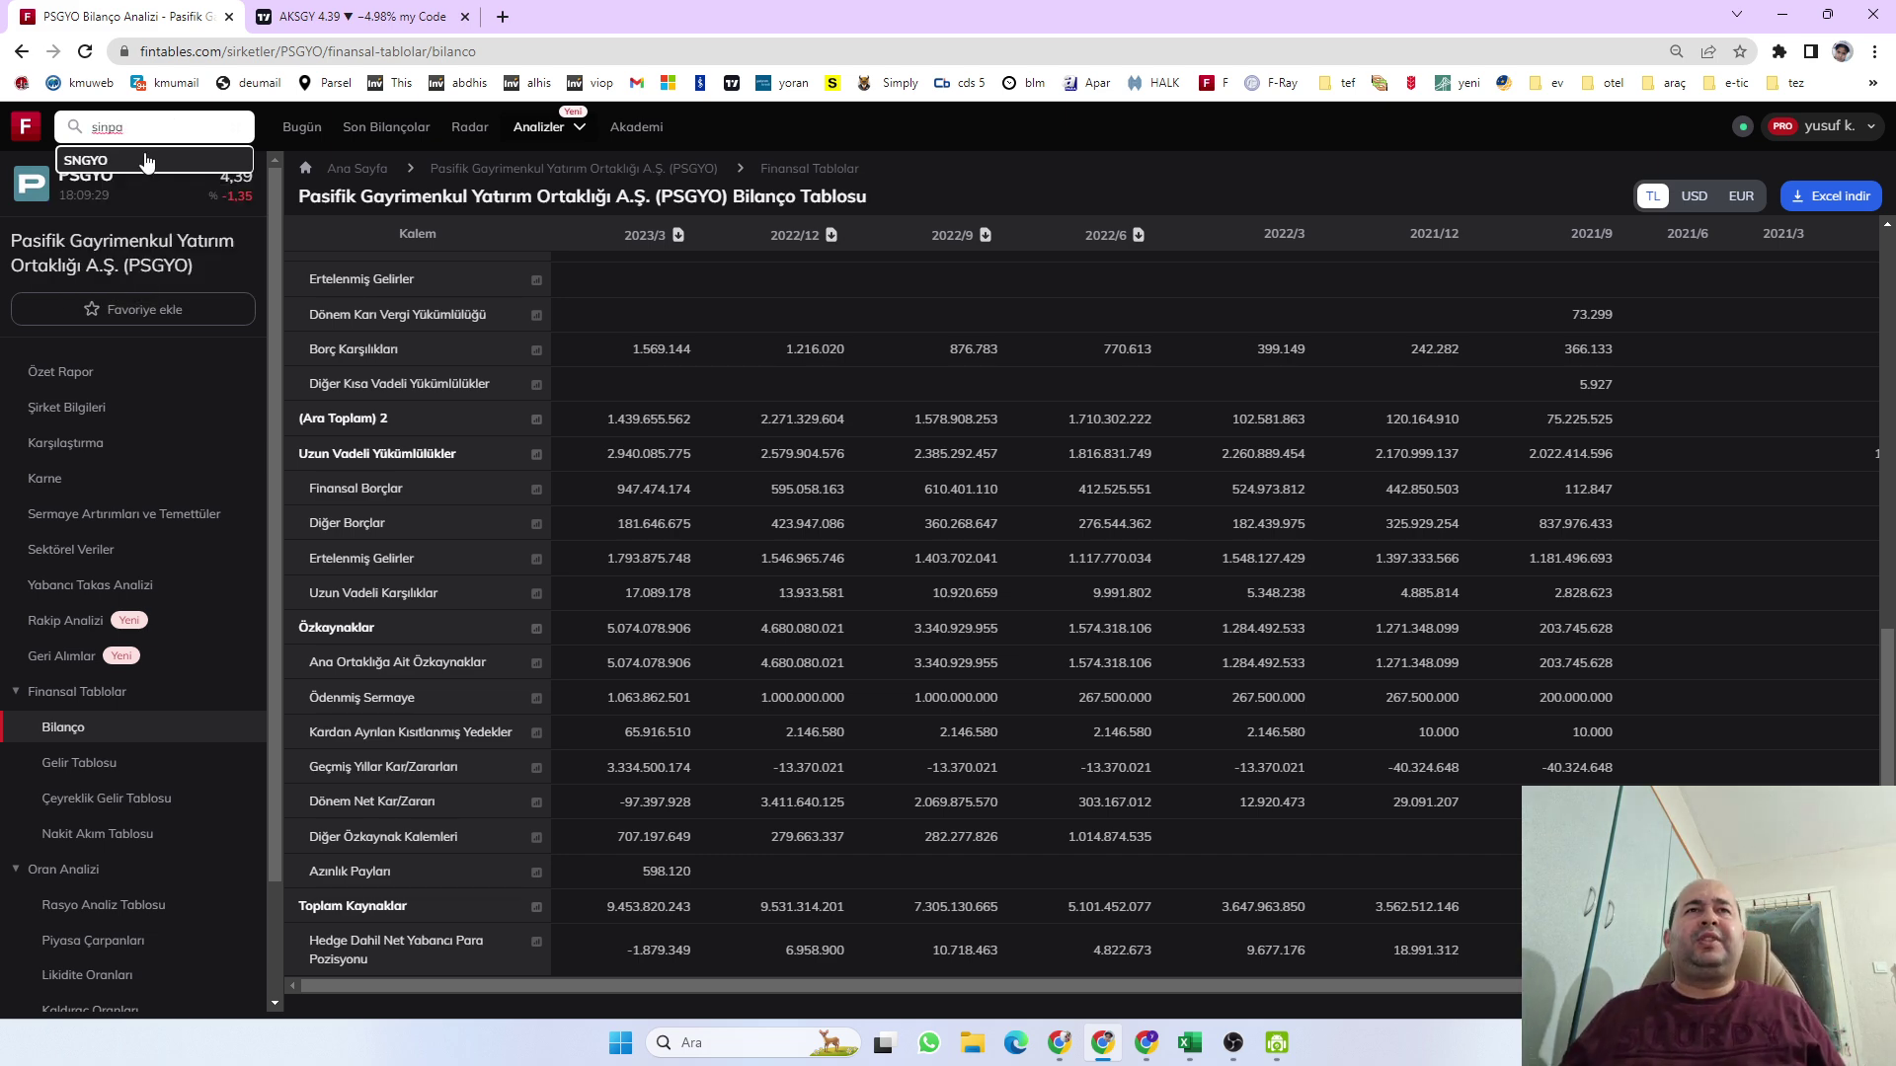
type("a")
left_click(146, 160)
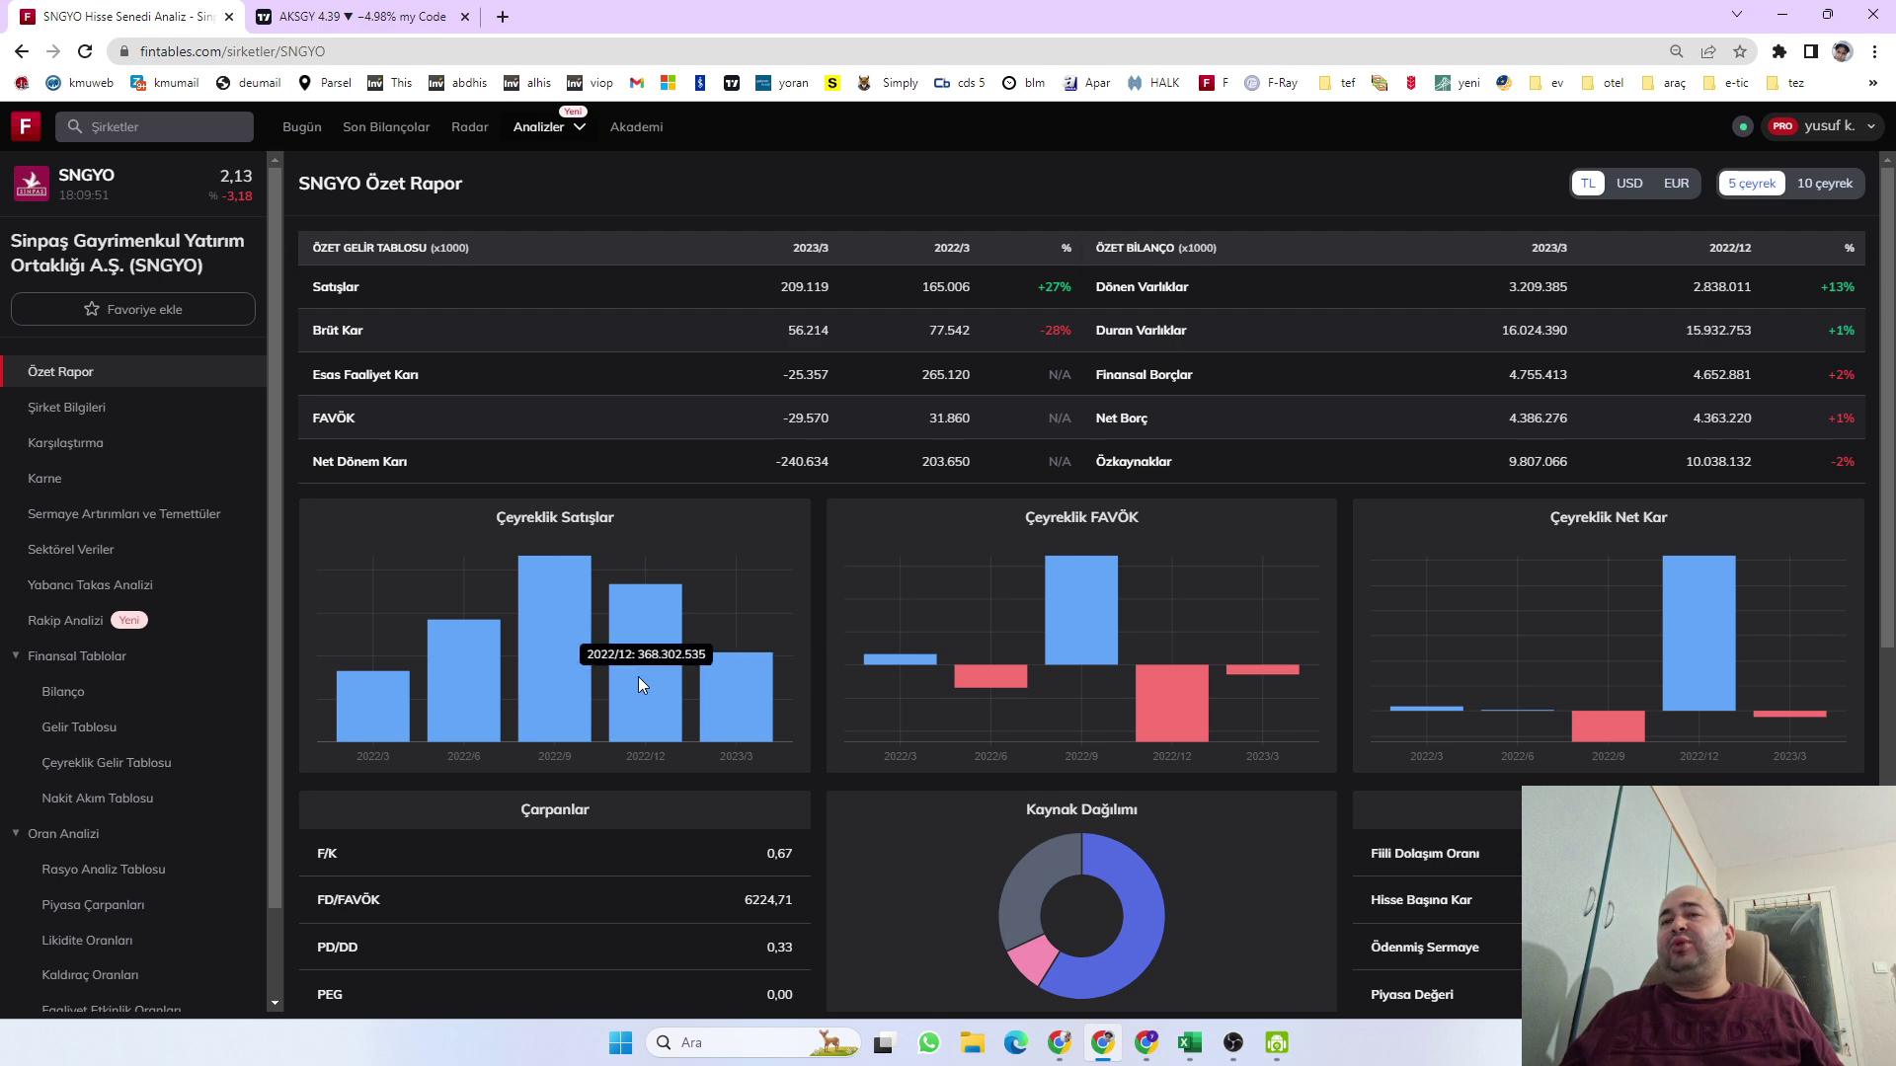
scroll(659, 654, "down", 3)
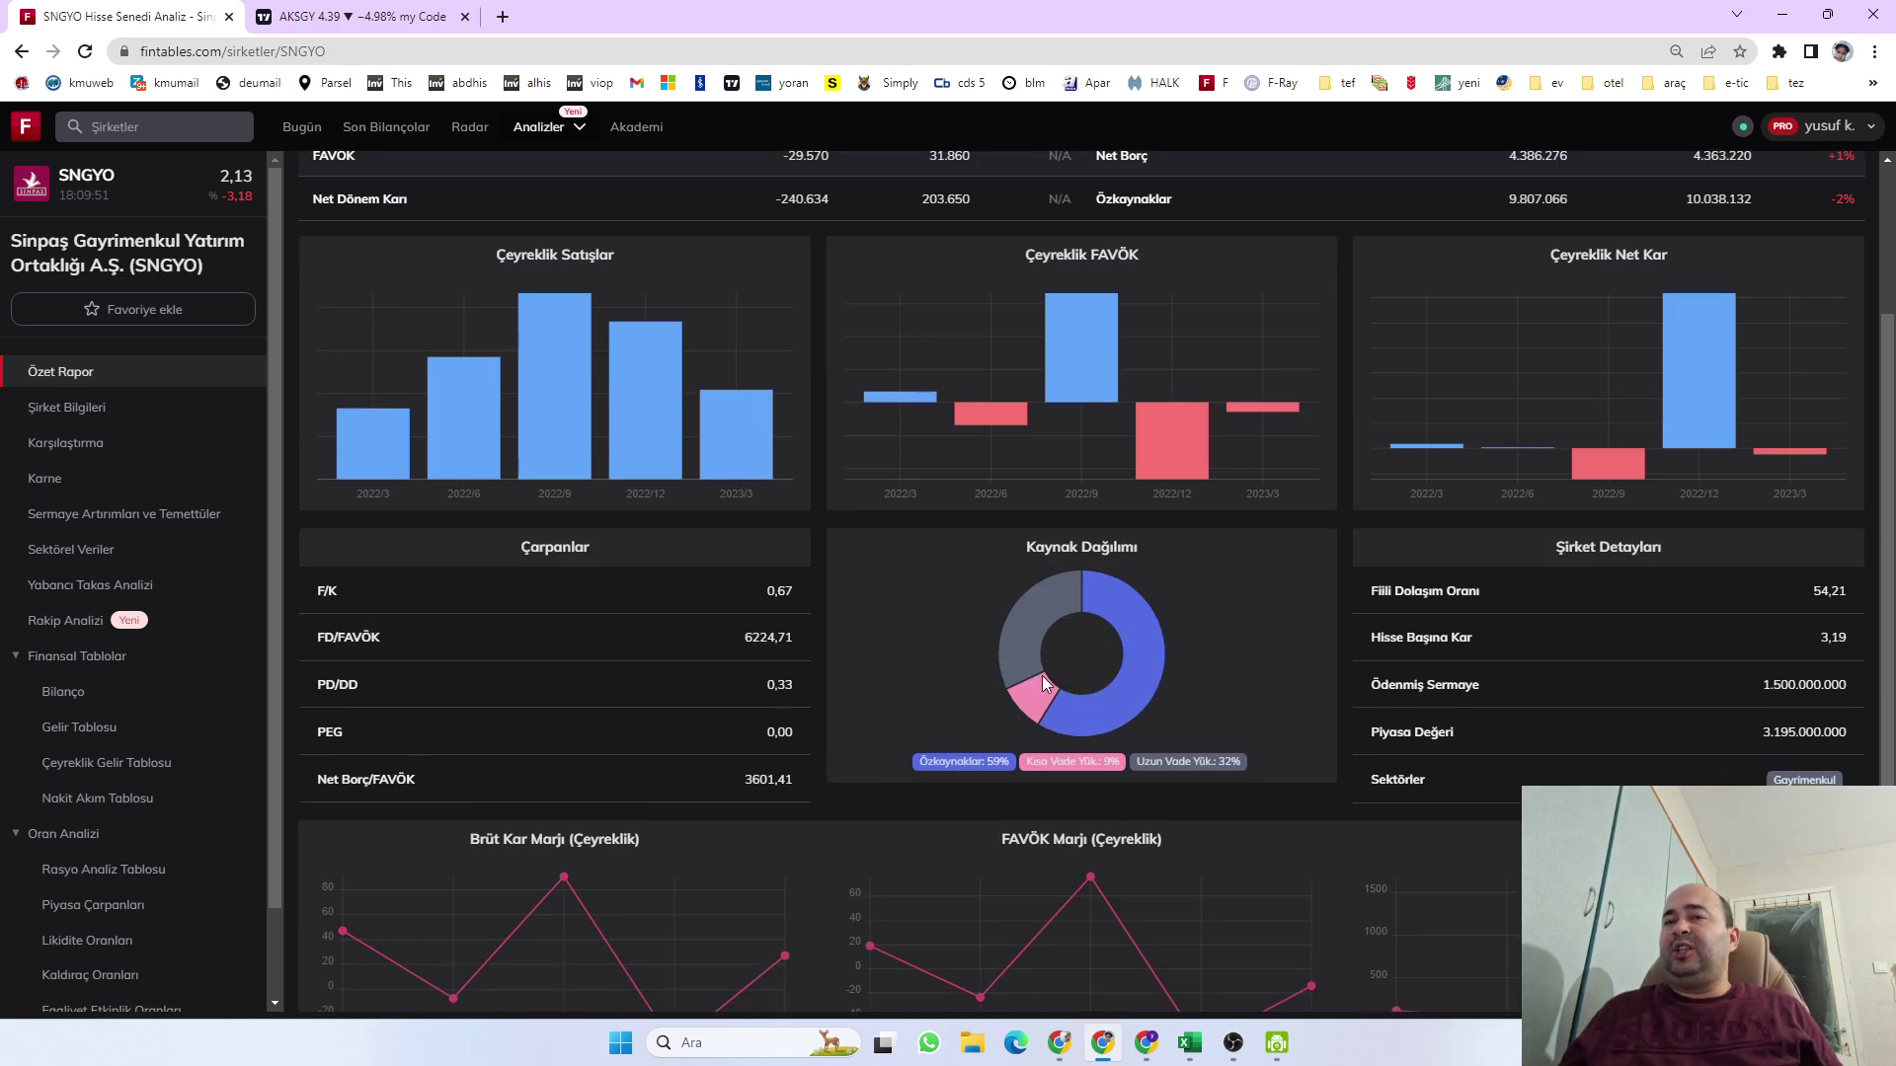
Go back to the AA GYO workbook in Excel and review SNGYO's real estate to equity ratio again
mouse_move(1189, 1043)
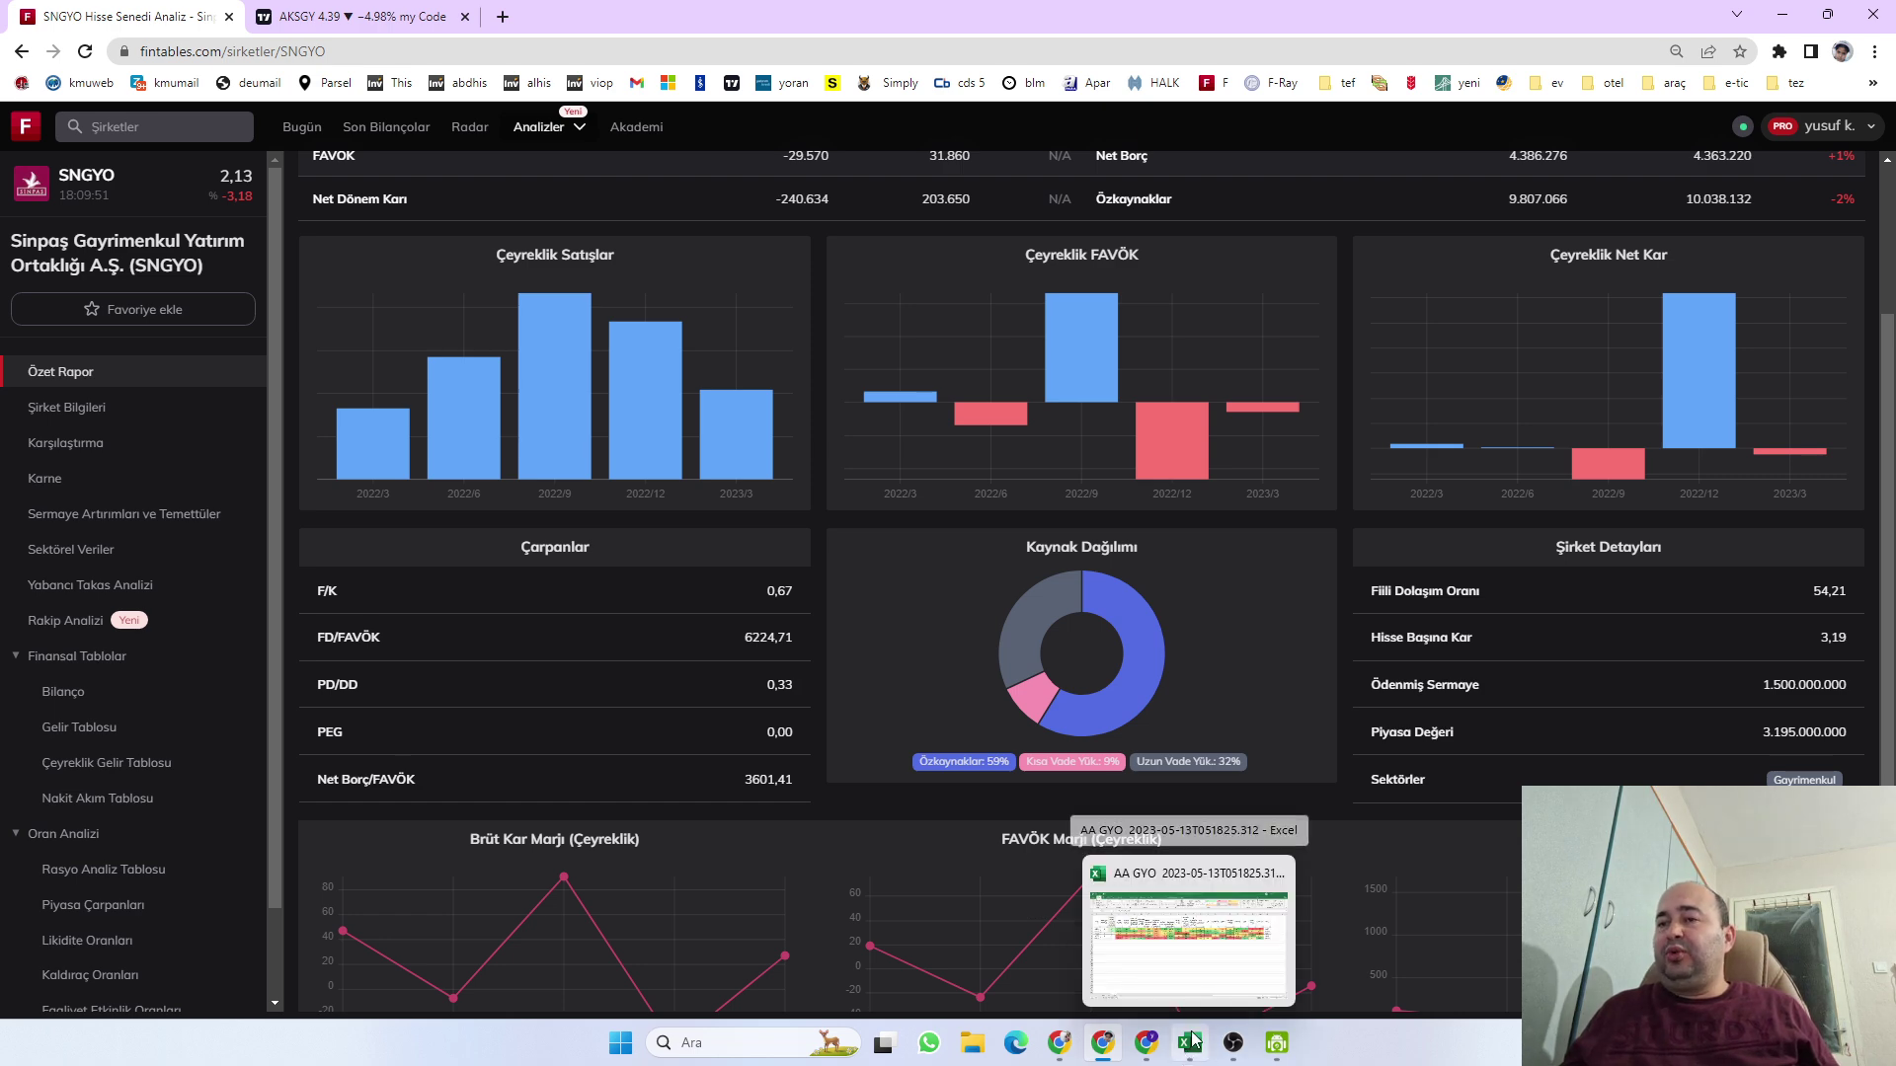
left_click(1182, 960)
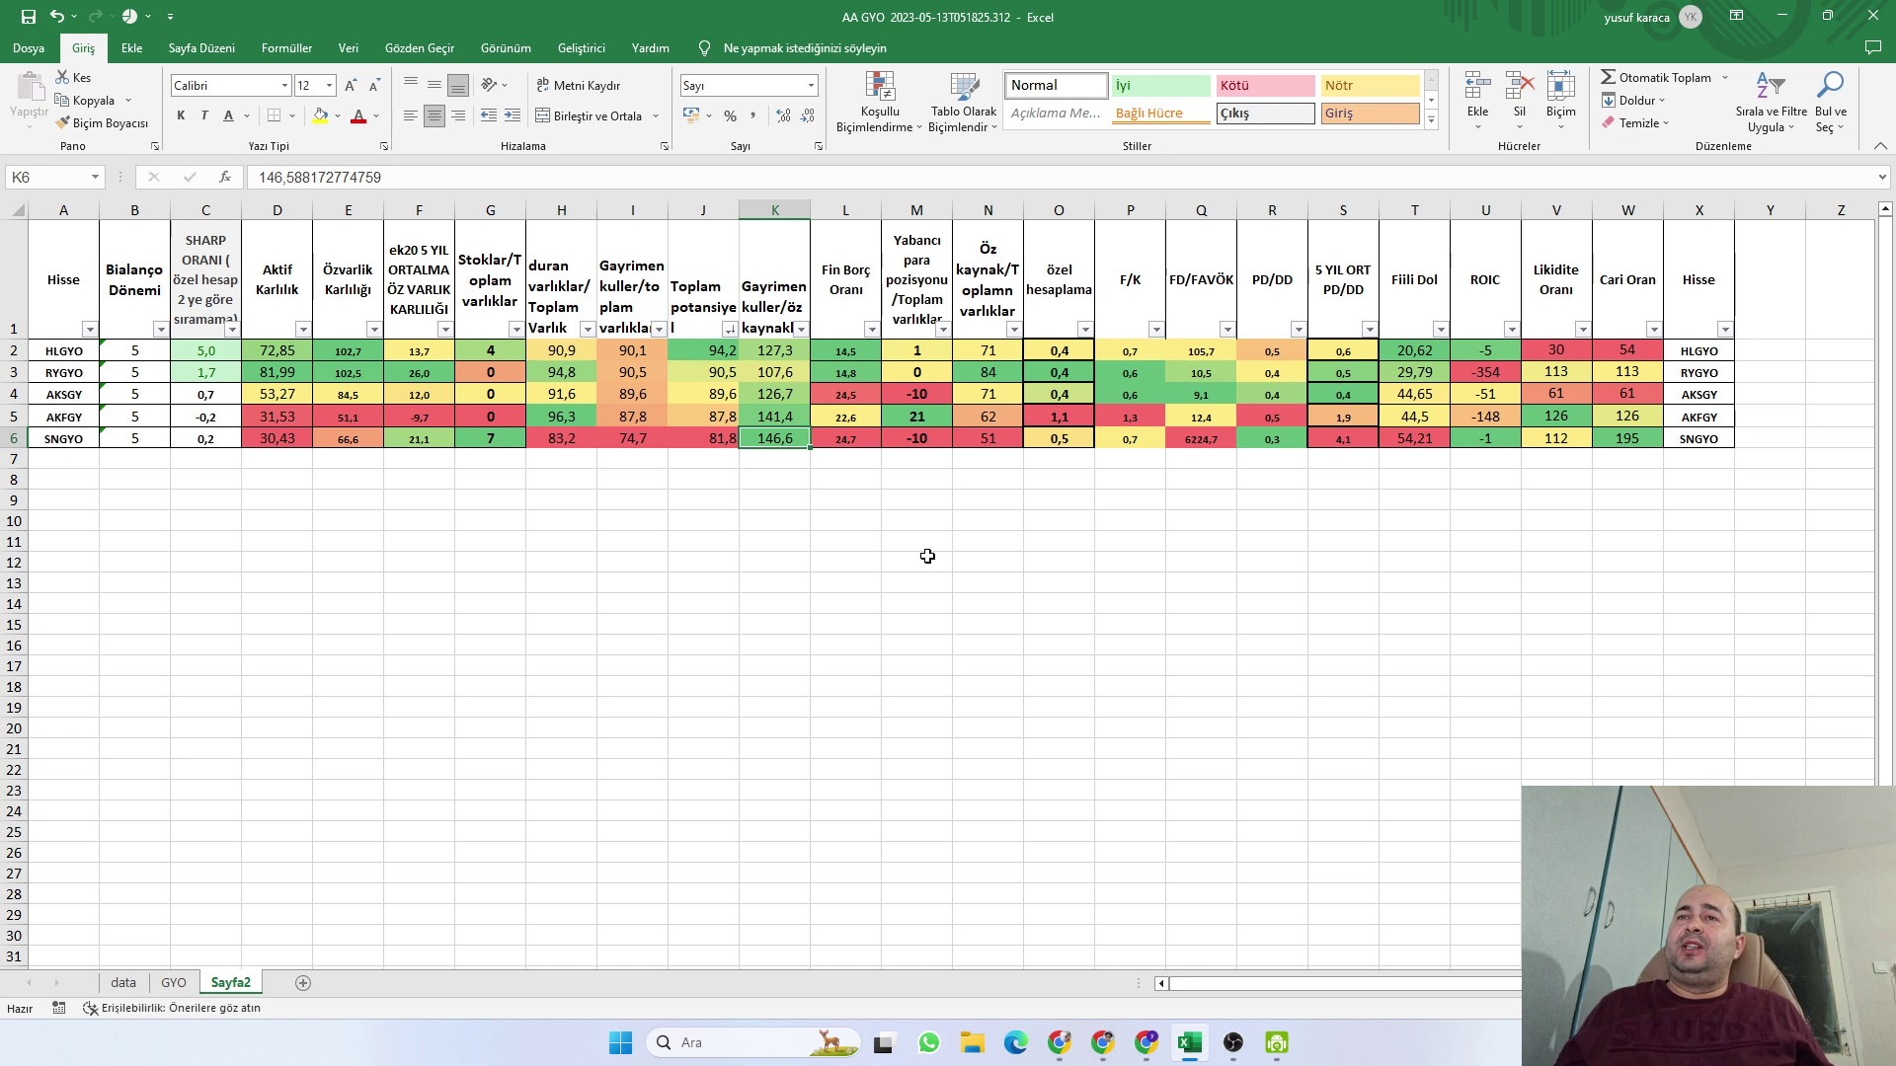
left_click(774, 474)
left_click(780, 441)
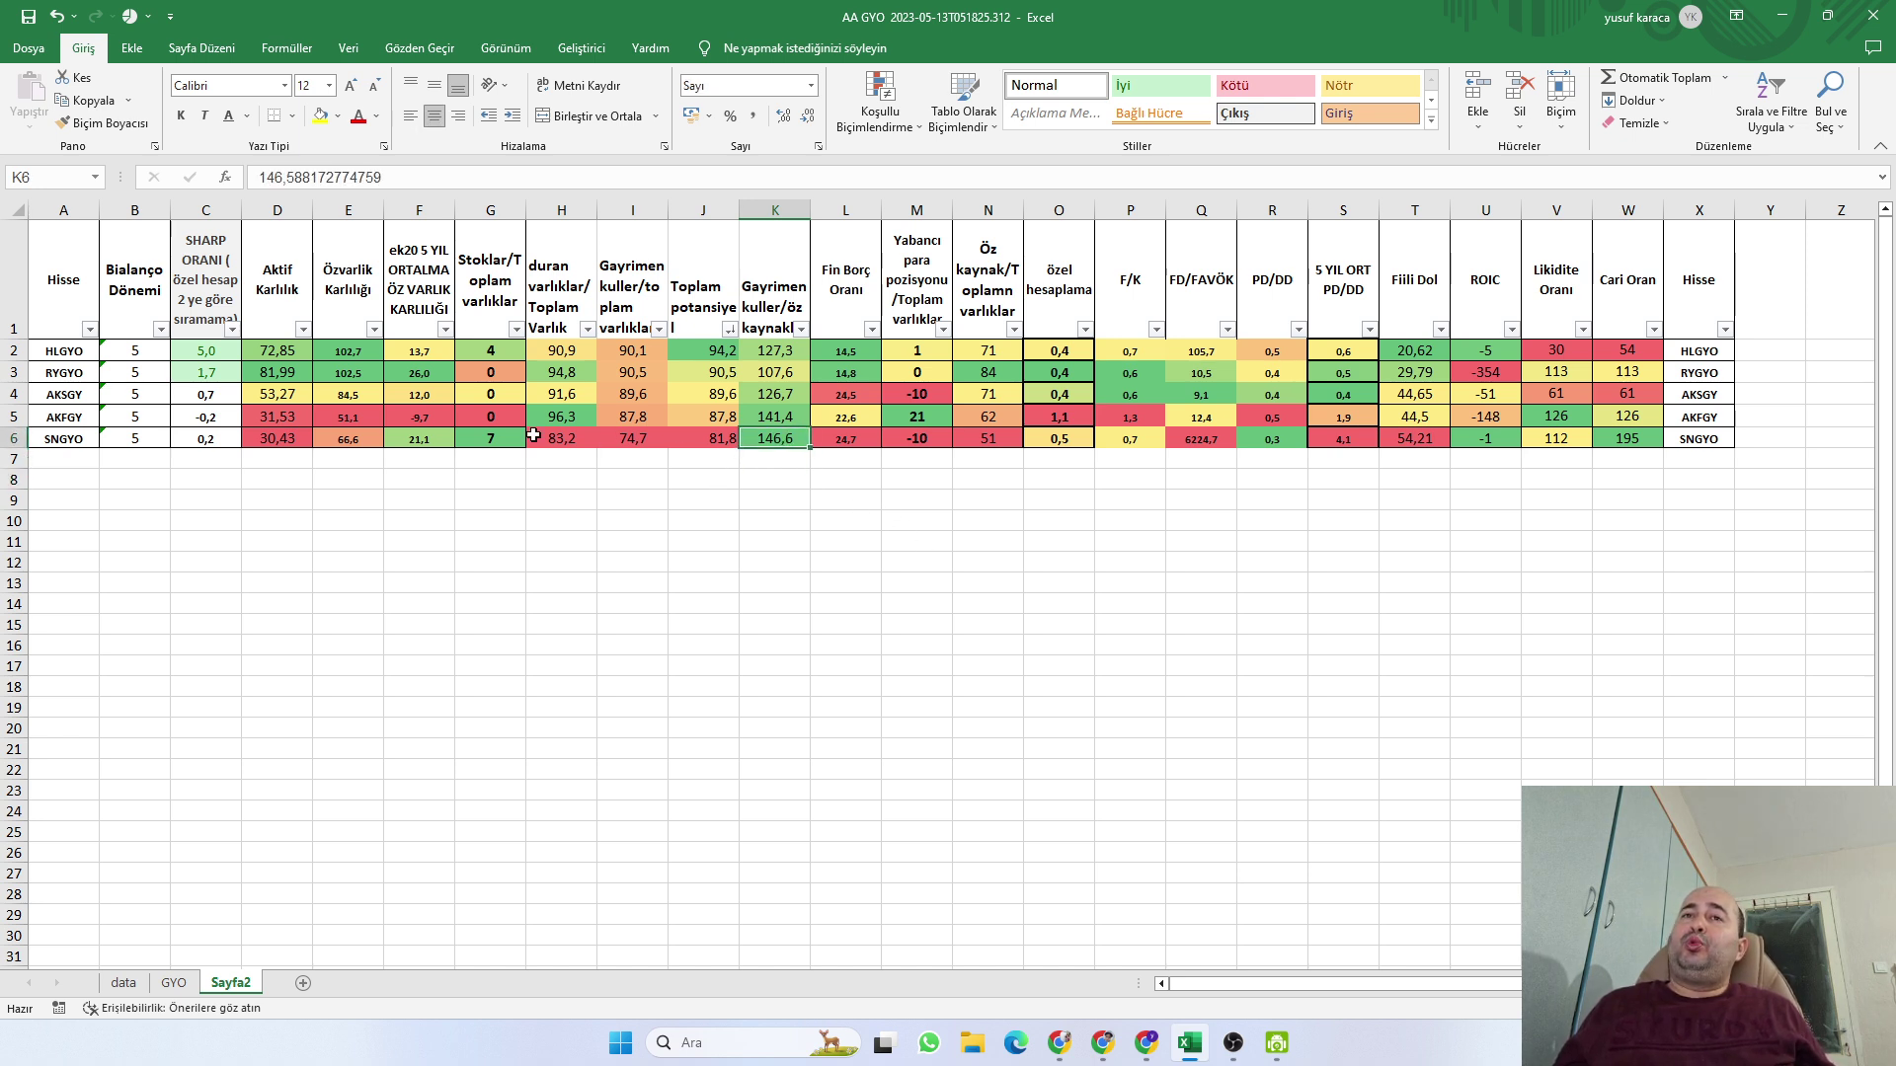
Review SNGYO's inventory share, real estate to equity ratio, financial debt ratio and foreign currency position in the comparison table
left_click(478, 446)
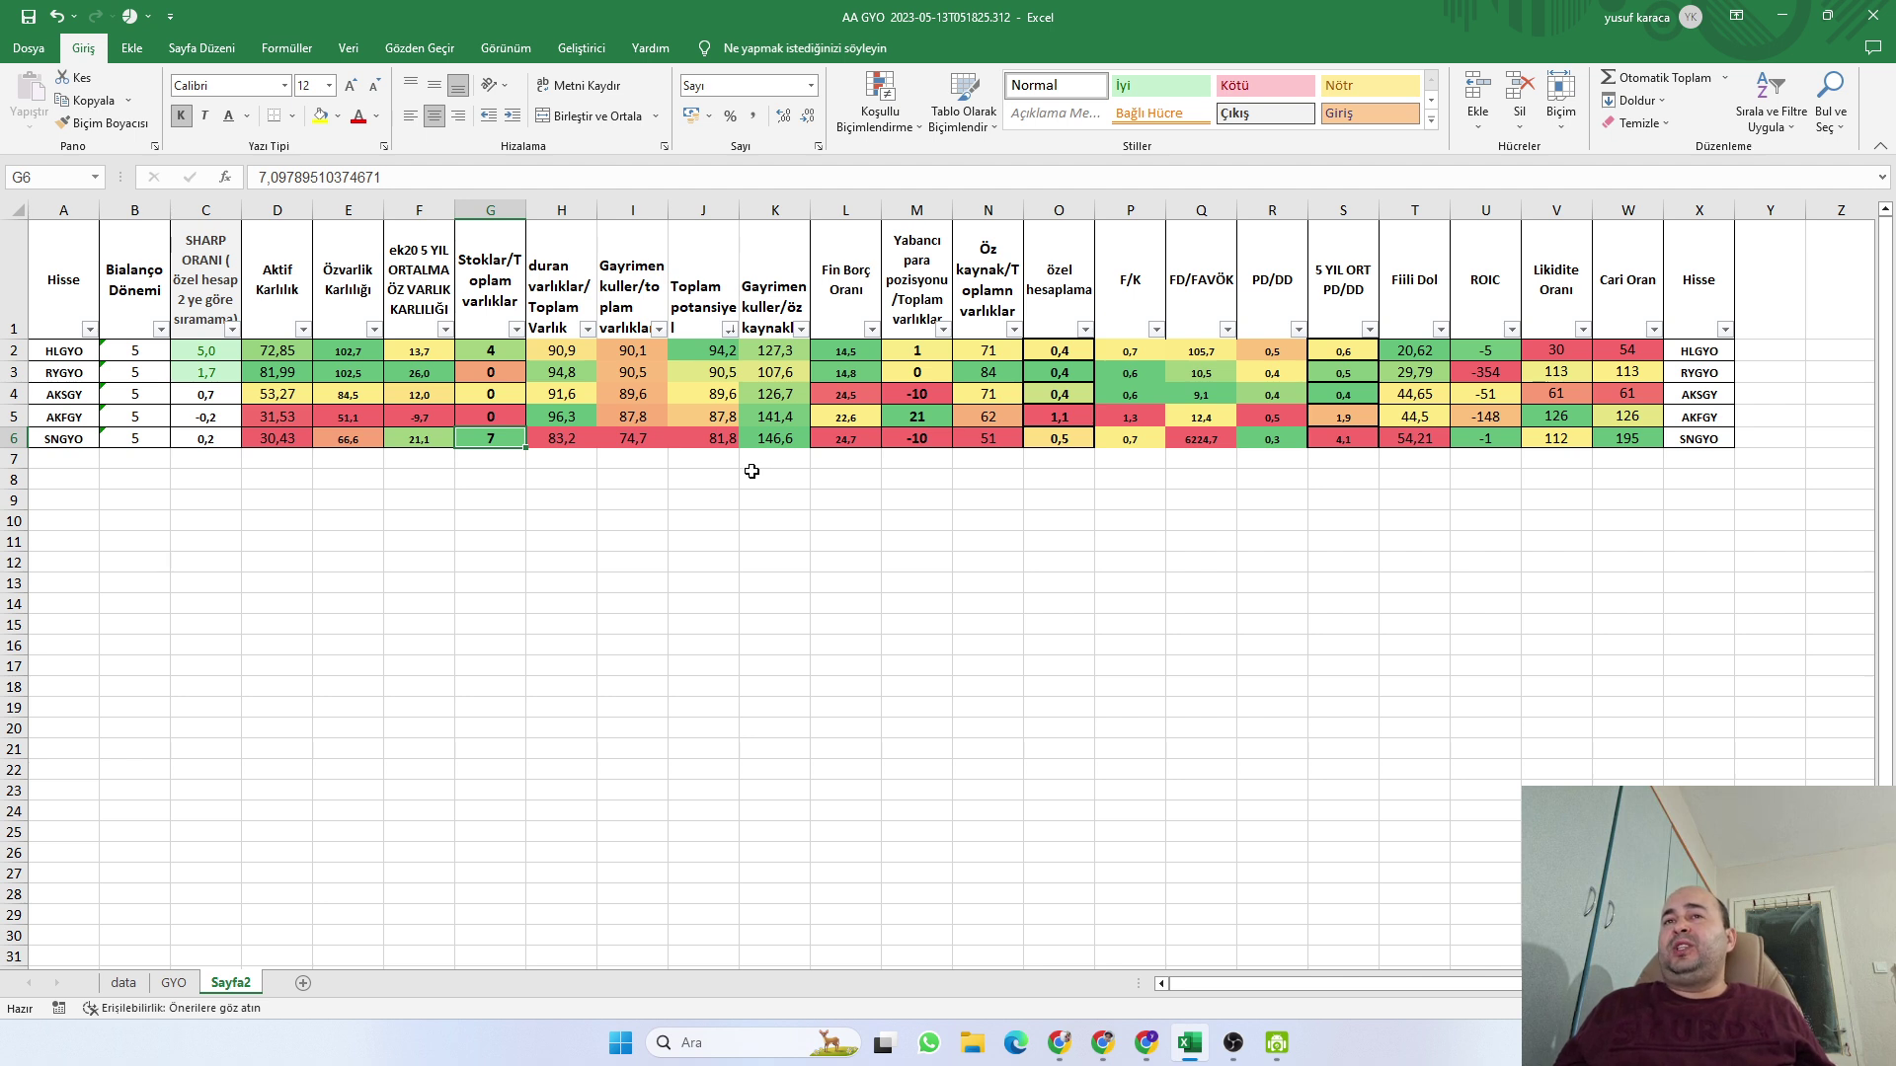
left_click(767, 439)
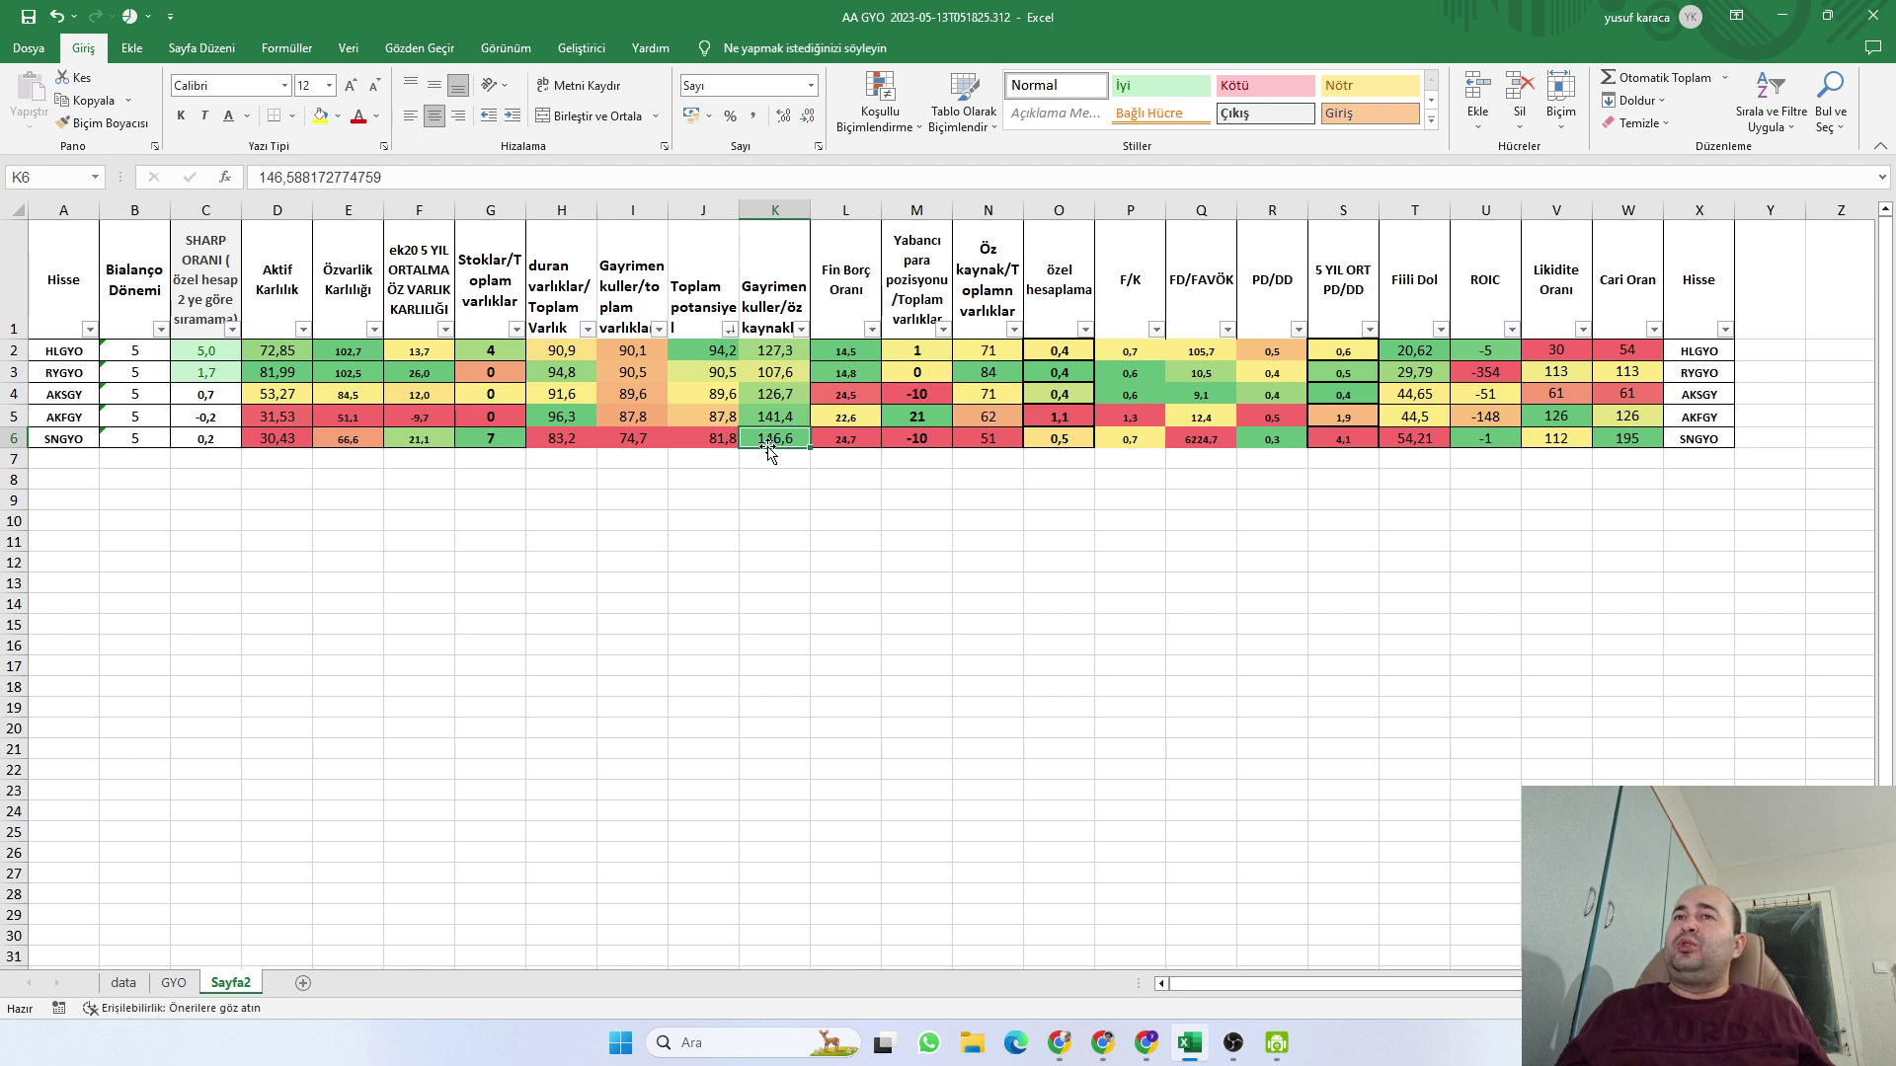
left_click(834, 441)
left_click(903, 440)
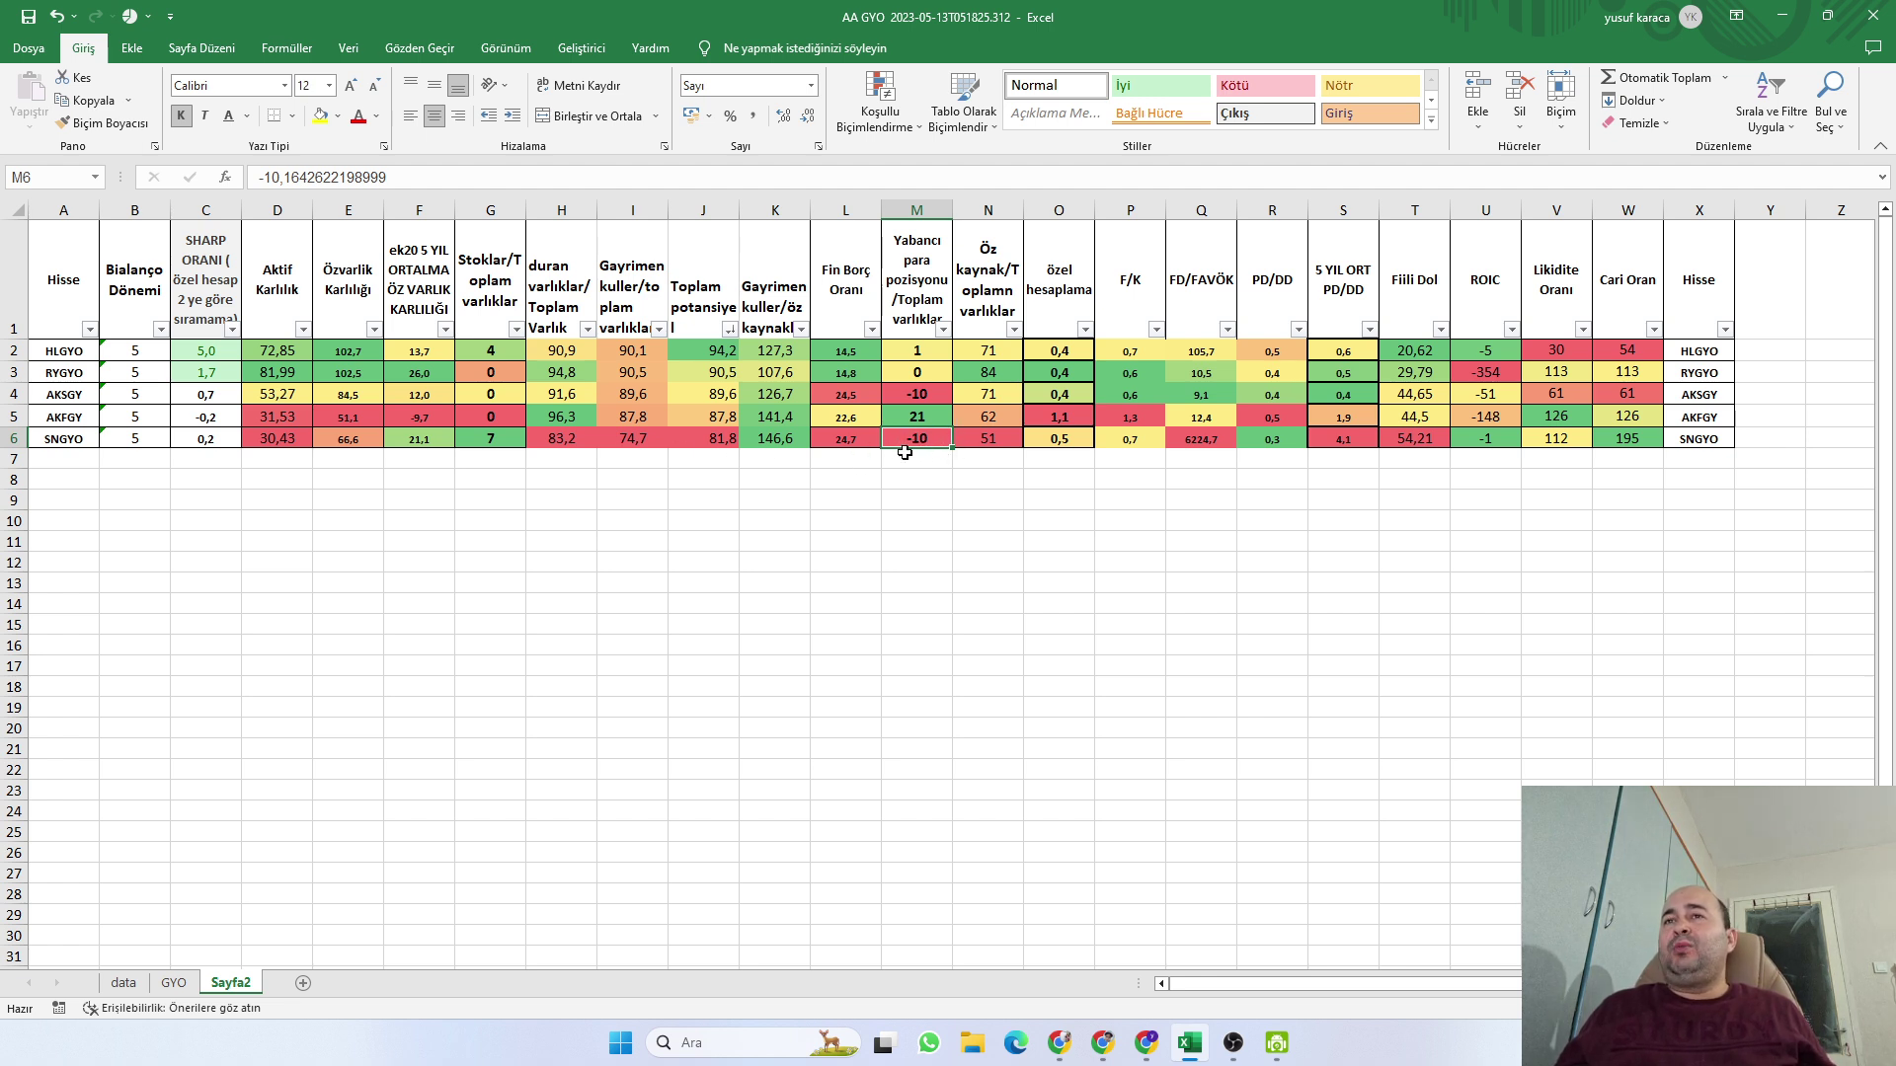
left_click(491, 444)
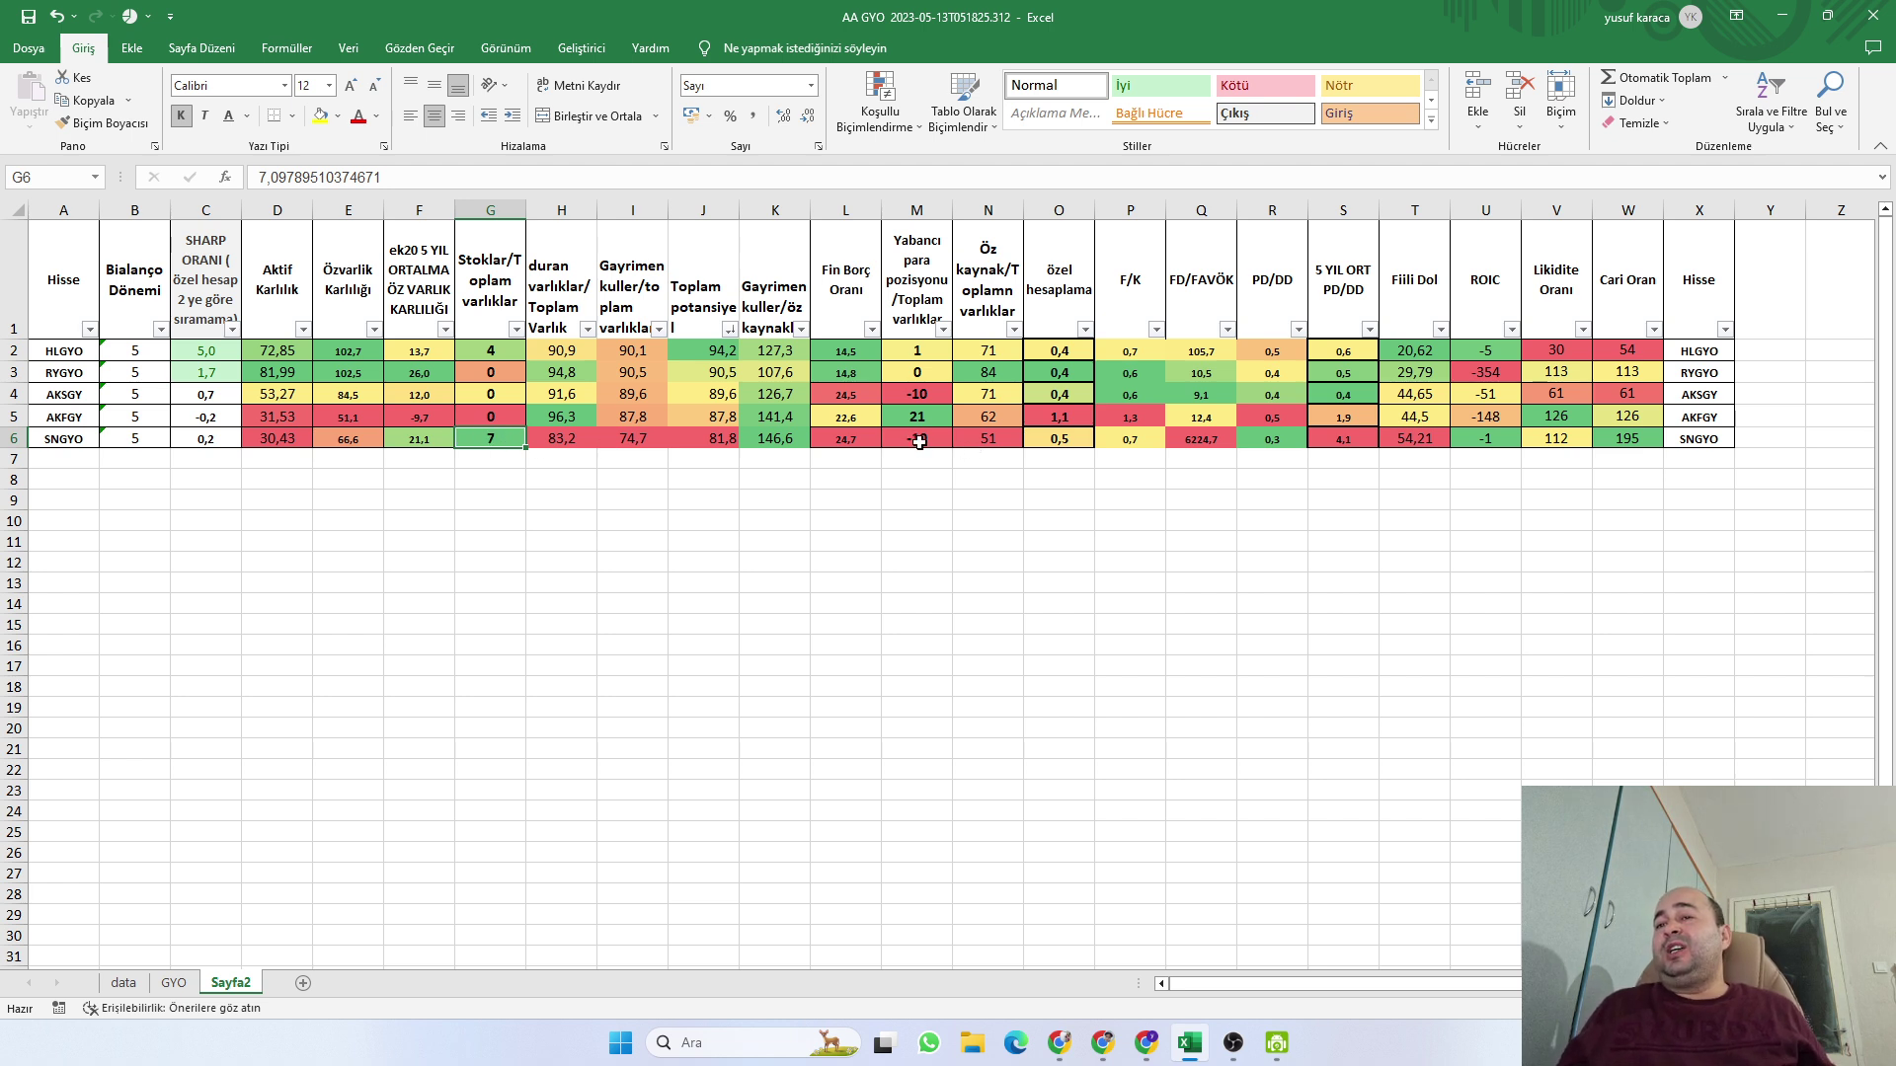
Switch to Fintables in Chrome, open SNGYO's balance sheet and highlight the 2023/3 net foreign currency position including hedges
left_click(1111, 938)
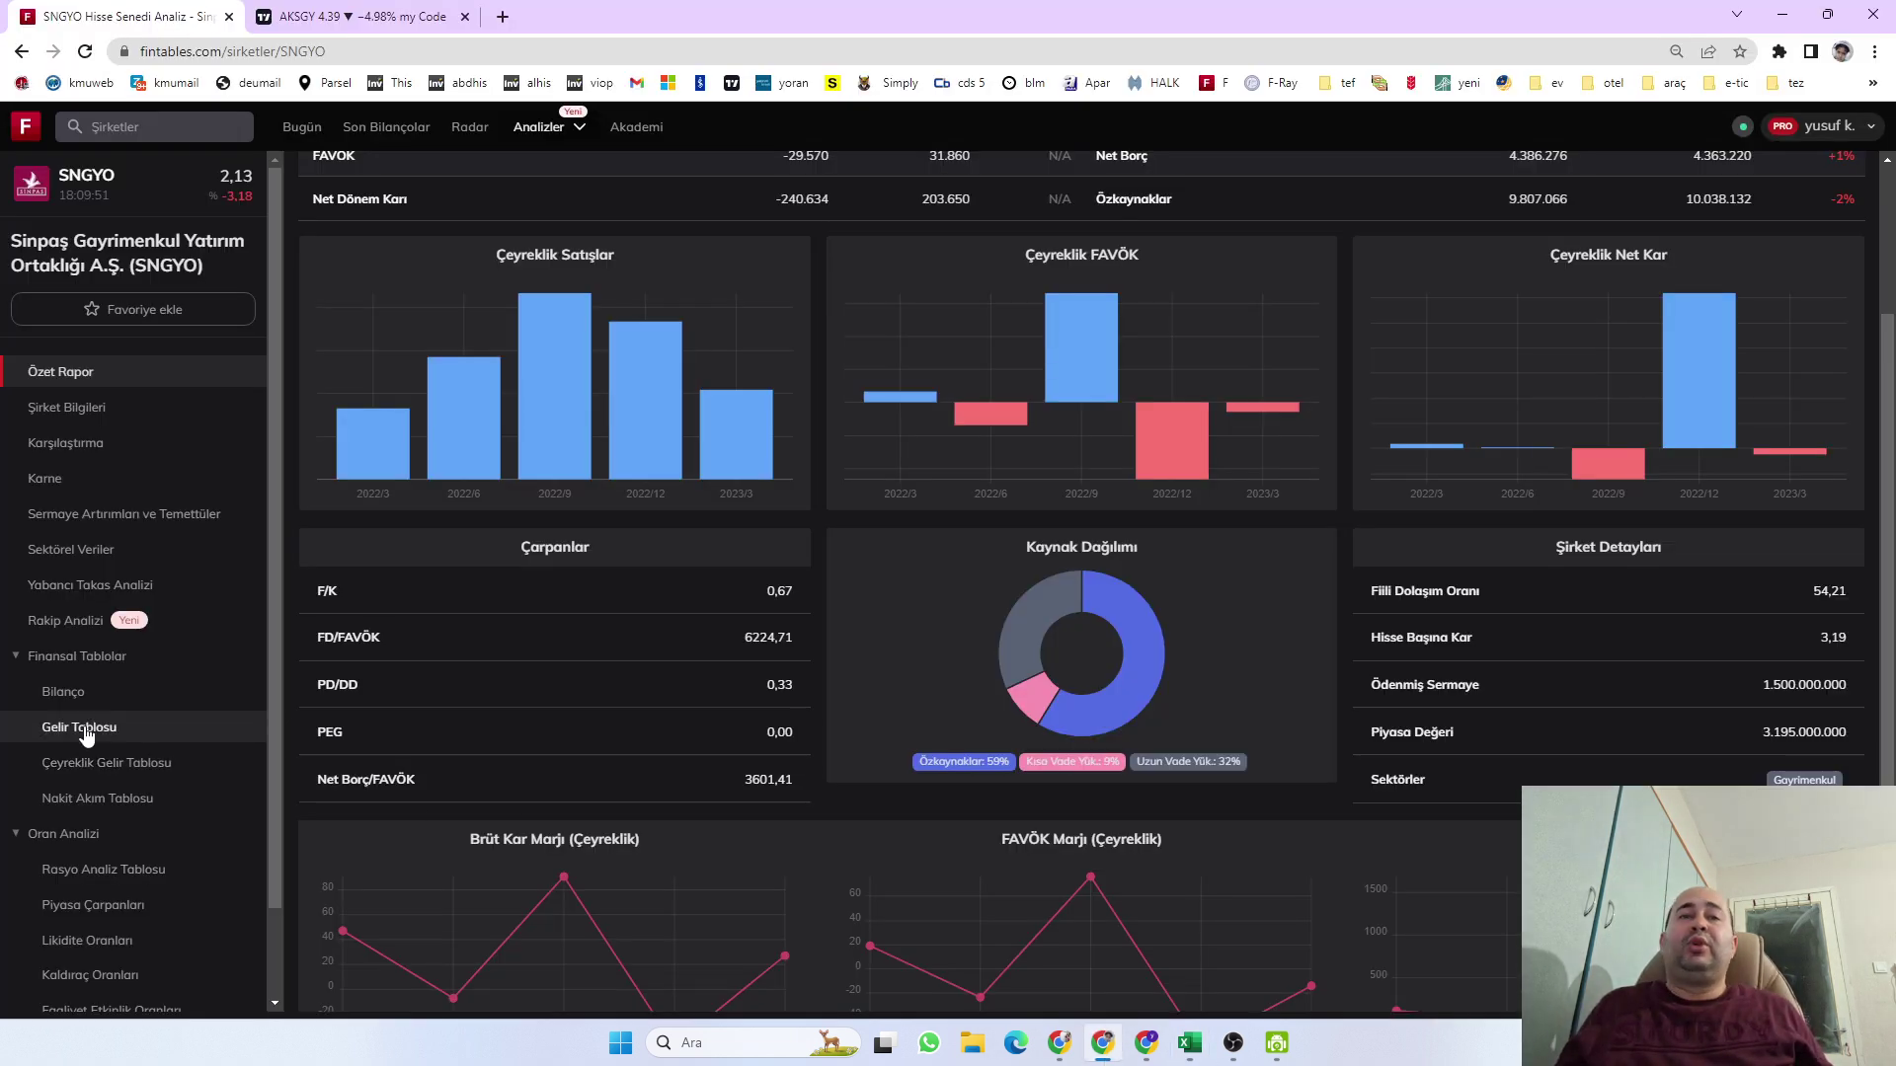
left_click(221, 679)
scroll(459, 660, "down", 10)
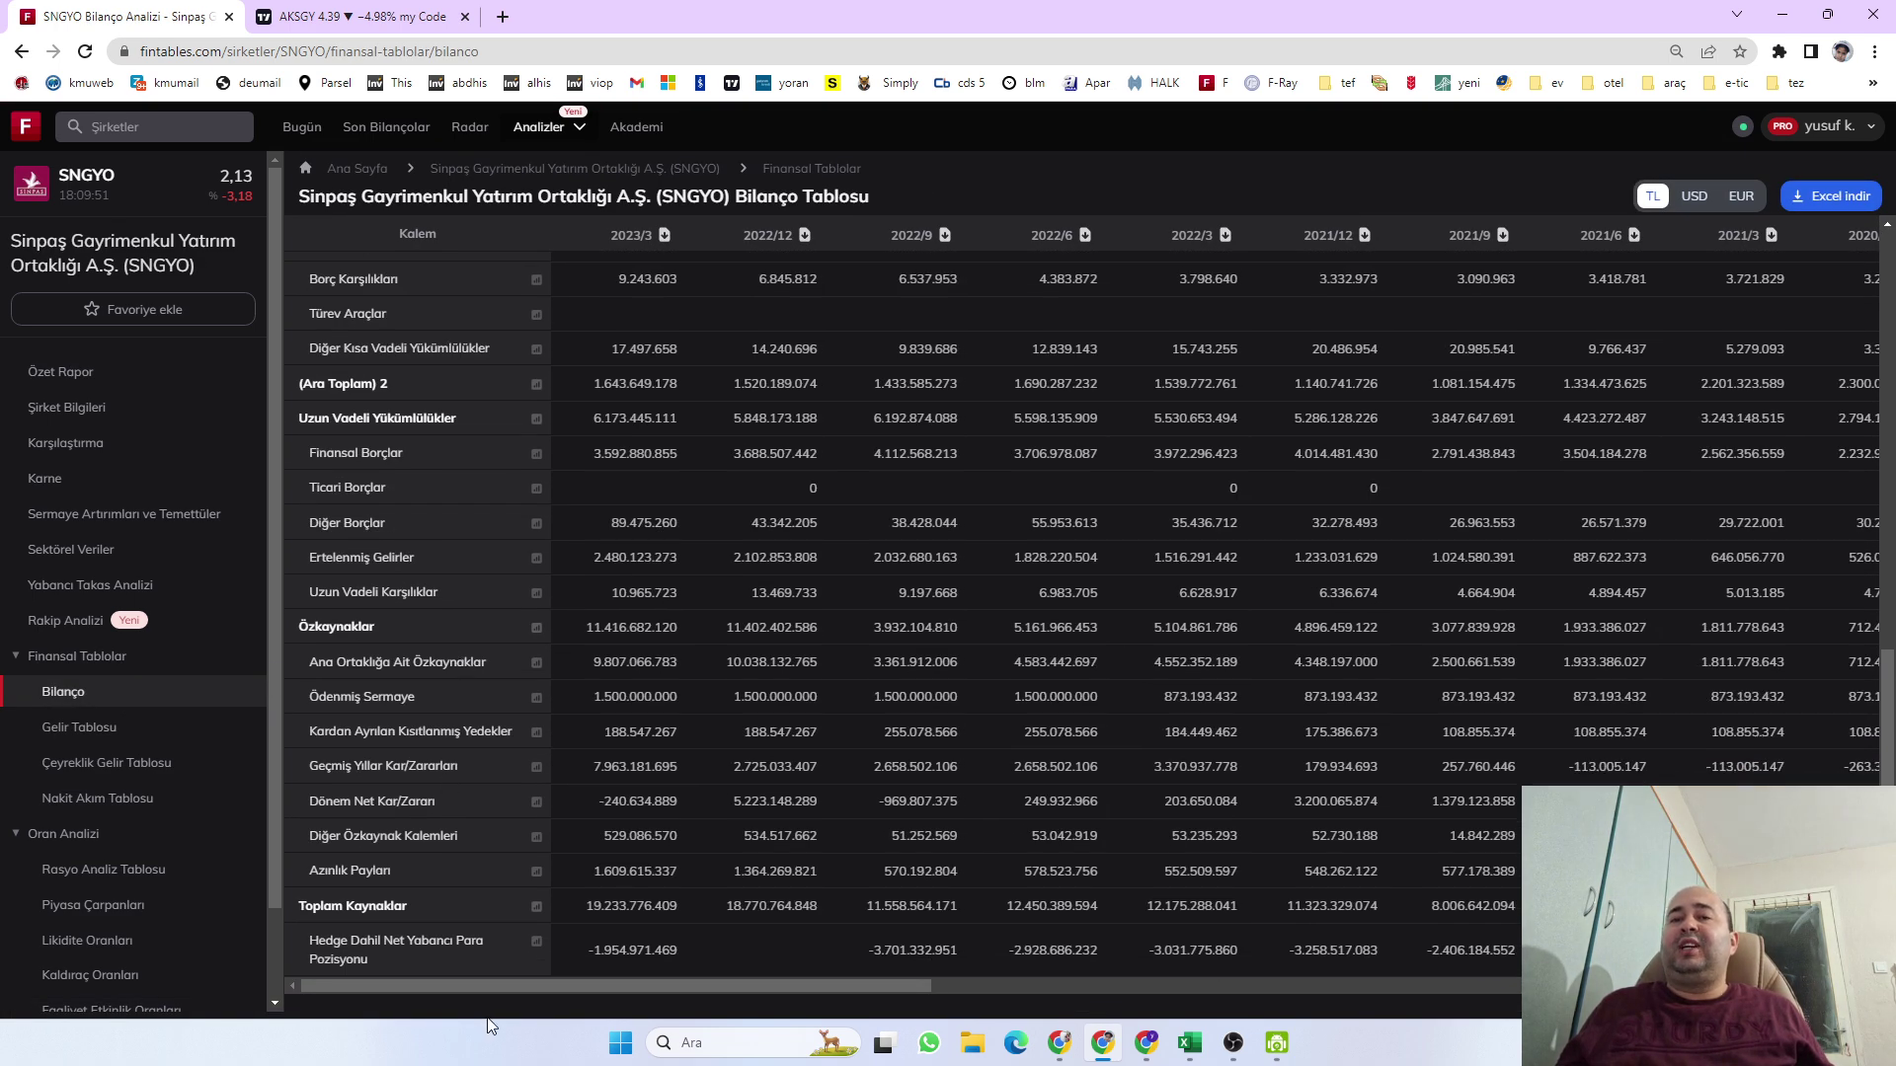
left_click_drag(590, 950, 628, 950)
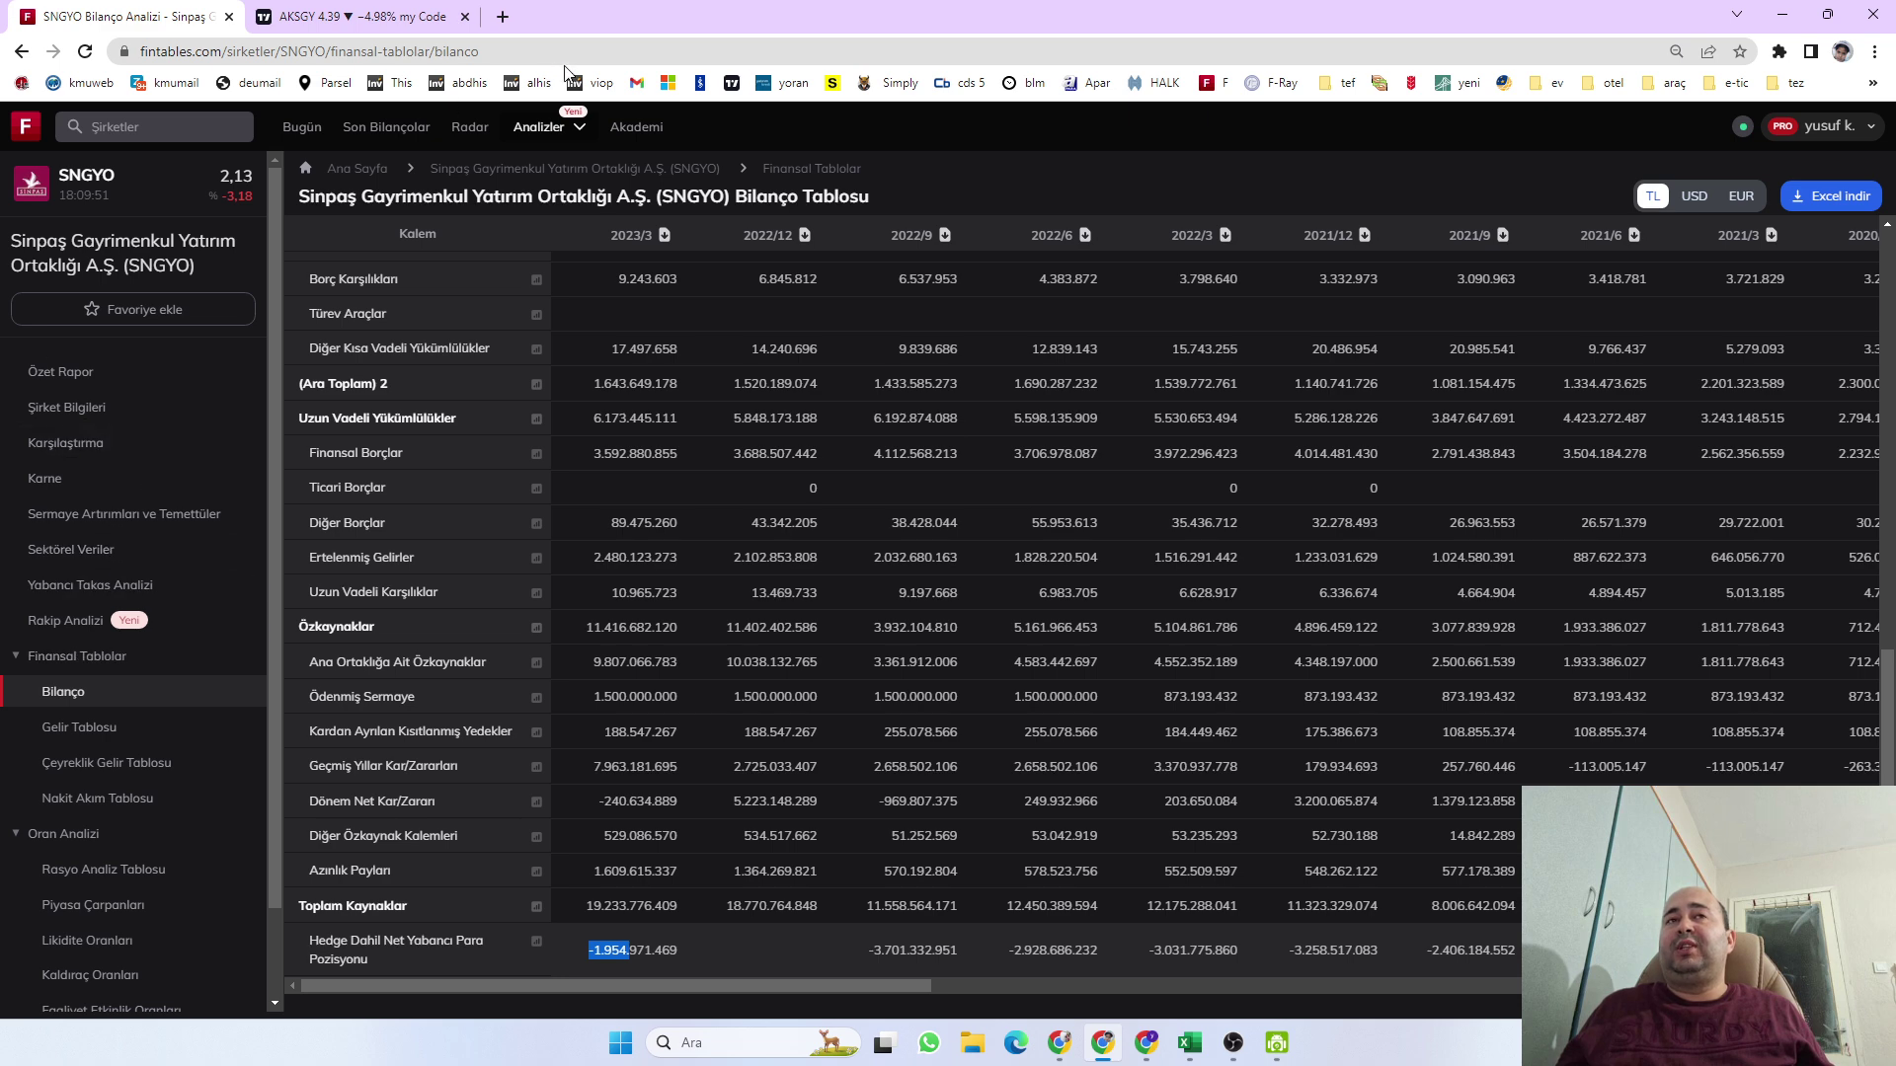
Return to the AA GYO workbook in Excel and recheck SNGYO's foreign currency position, inventory share and real estate to equity ratio
left_click(1186, 1040)
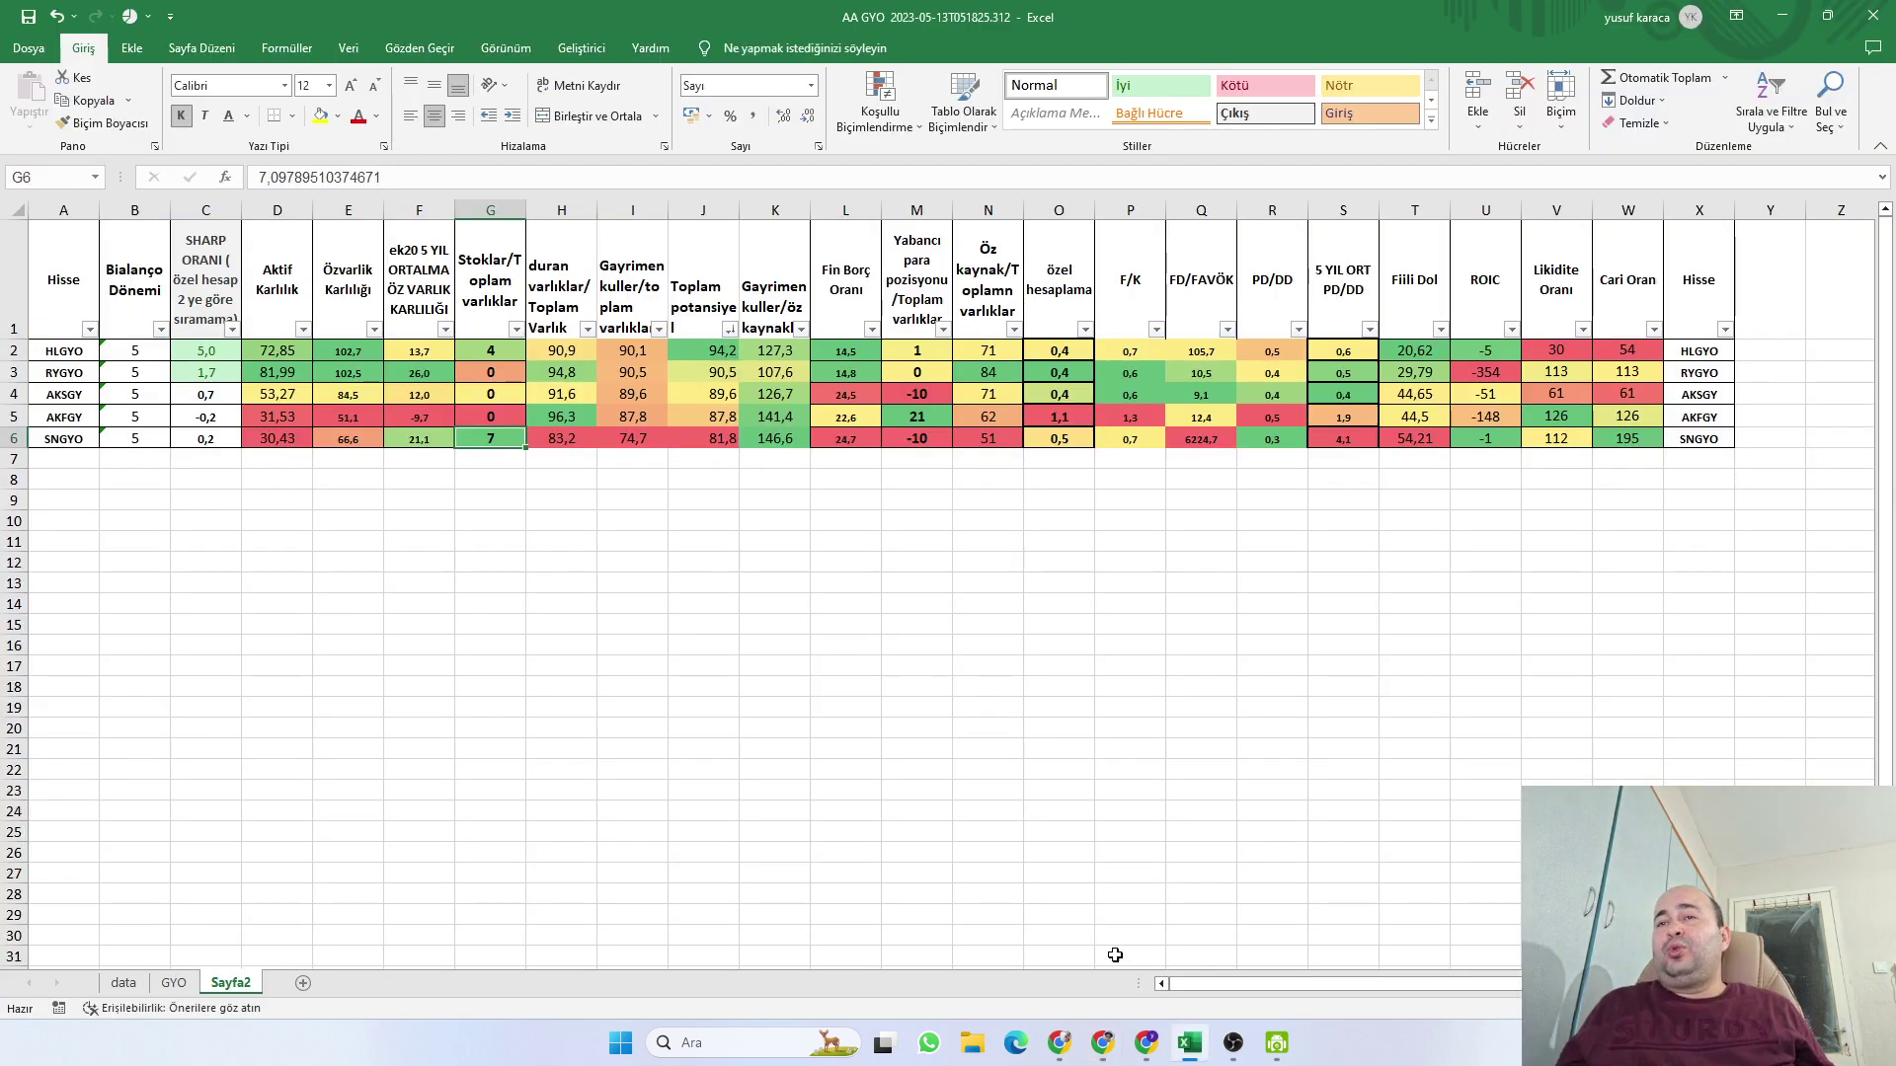
left_click(1054, 520)
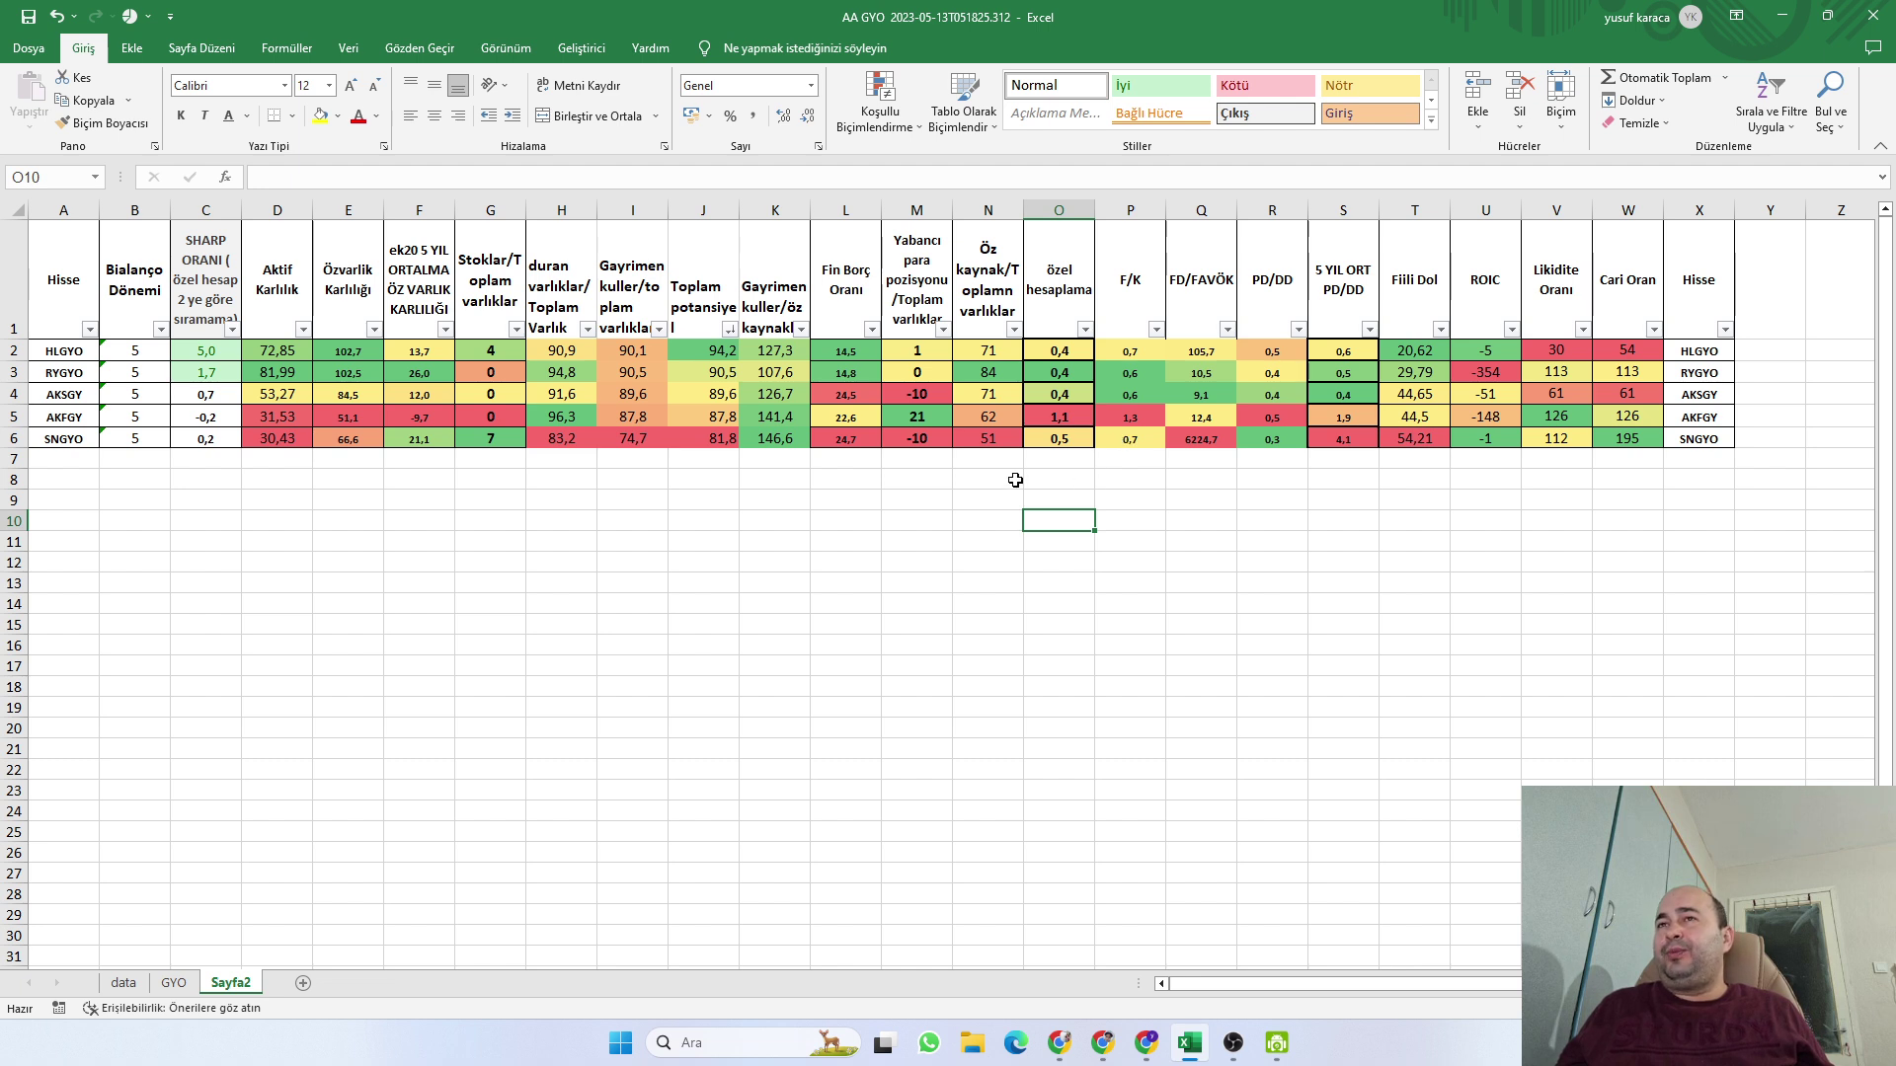
left_click(913, 444)
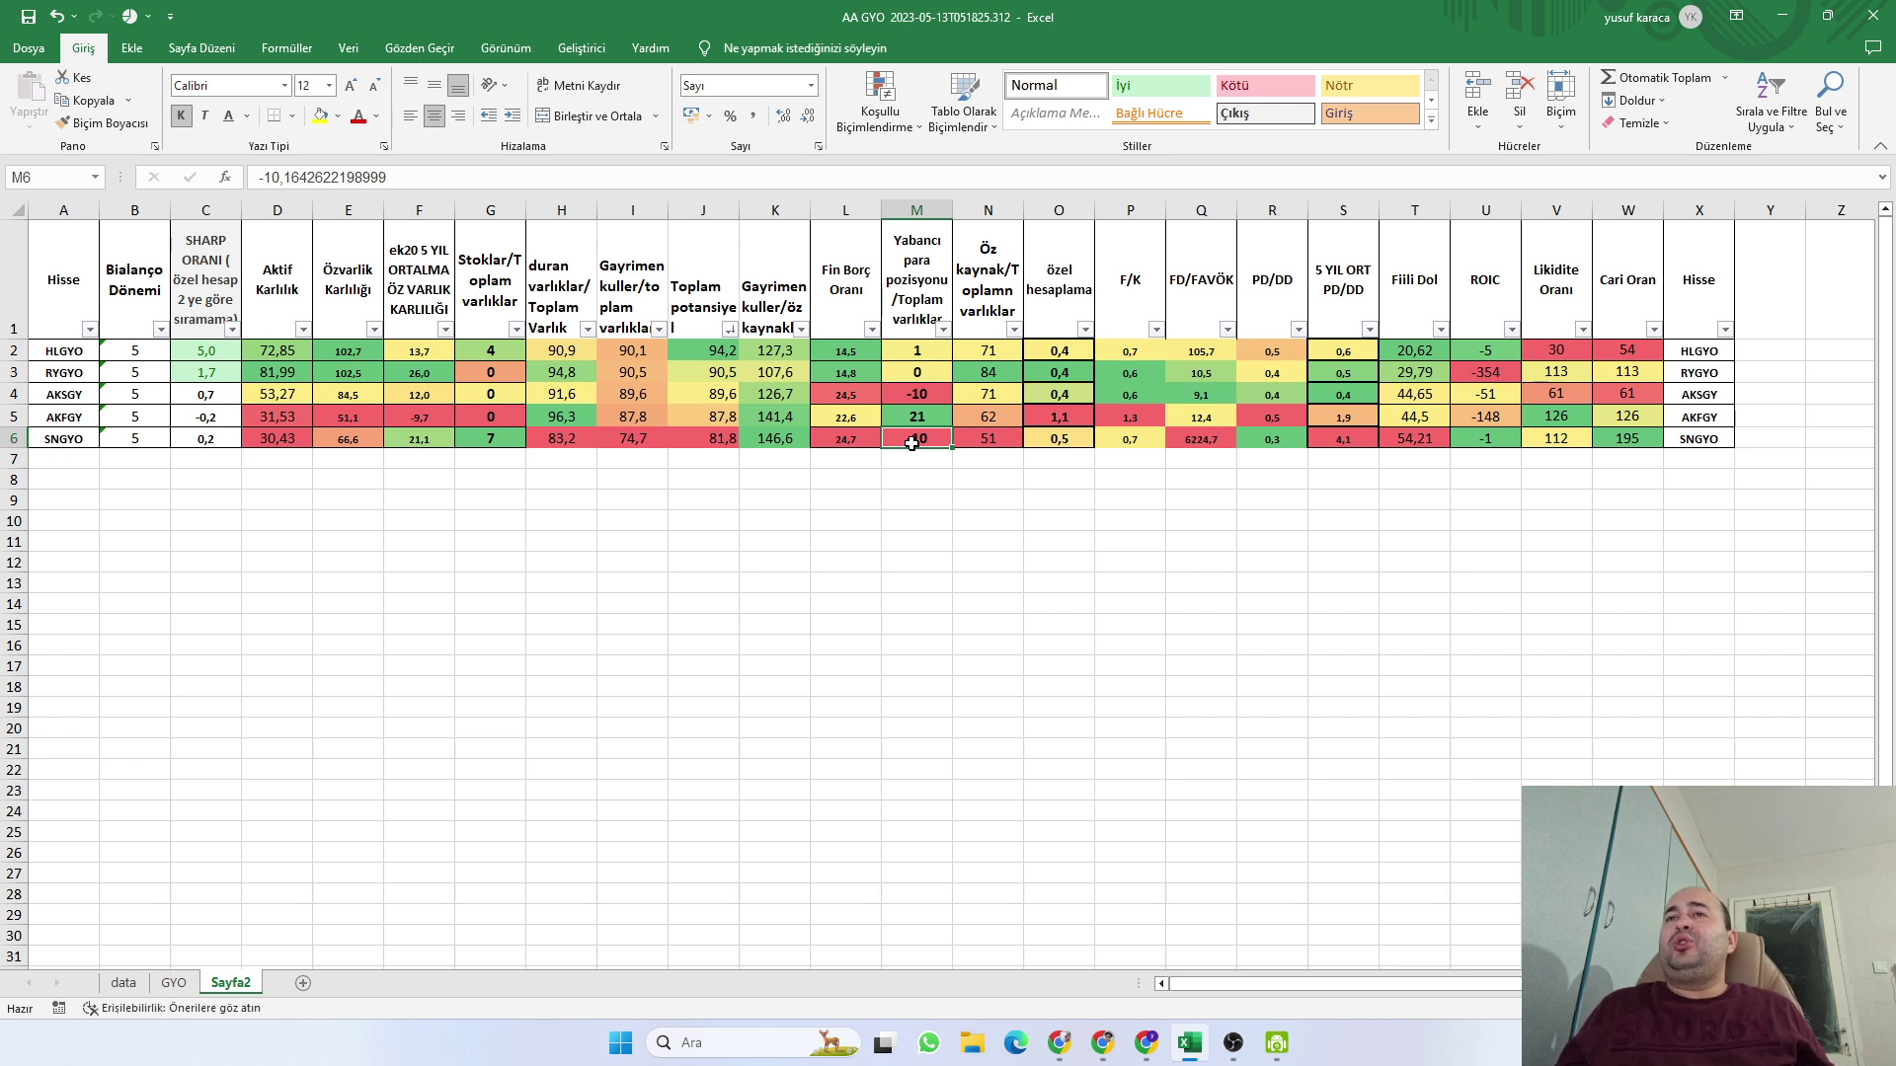
left_click(499, 444)
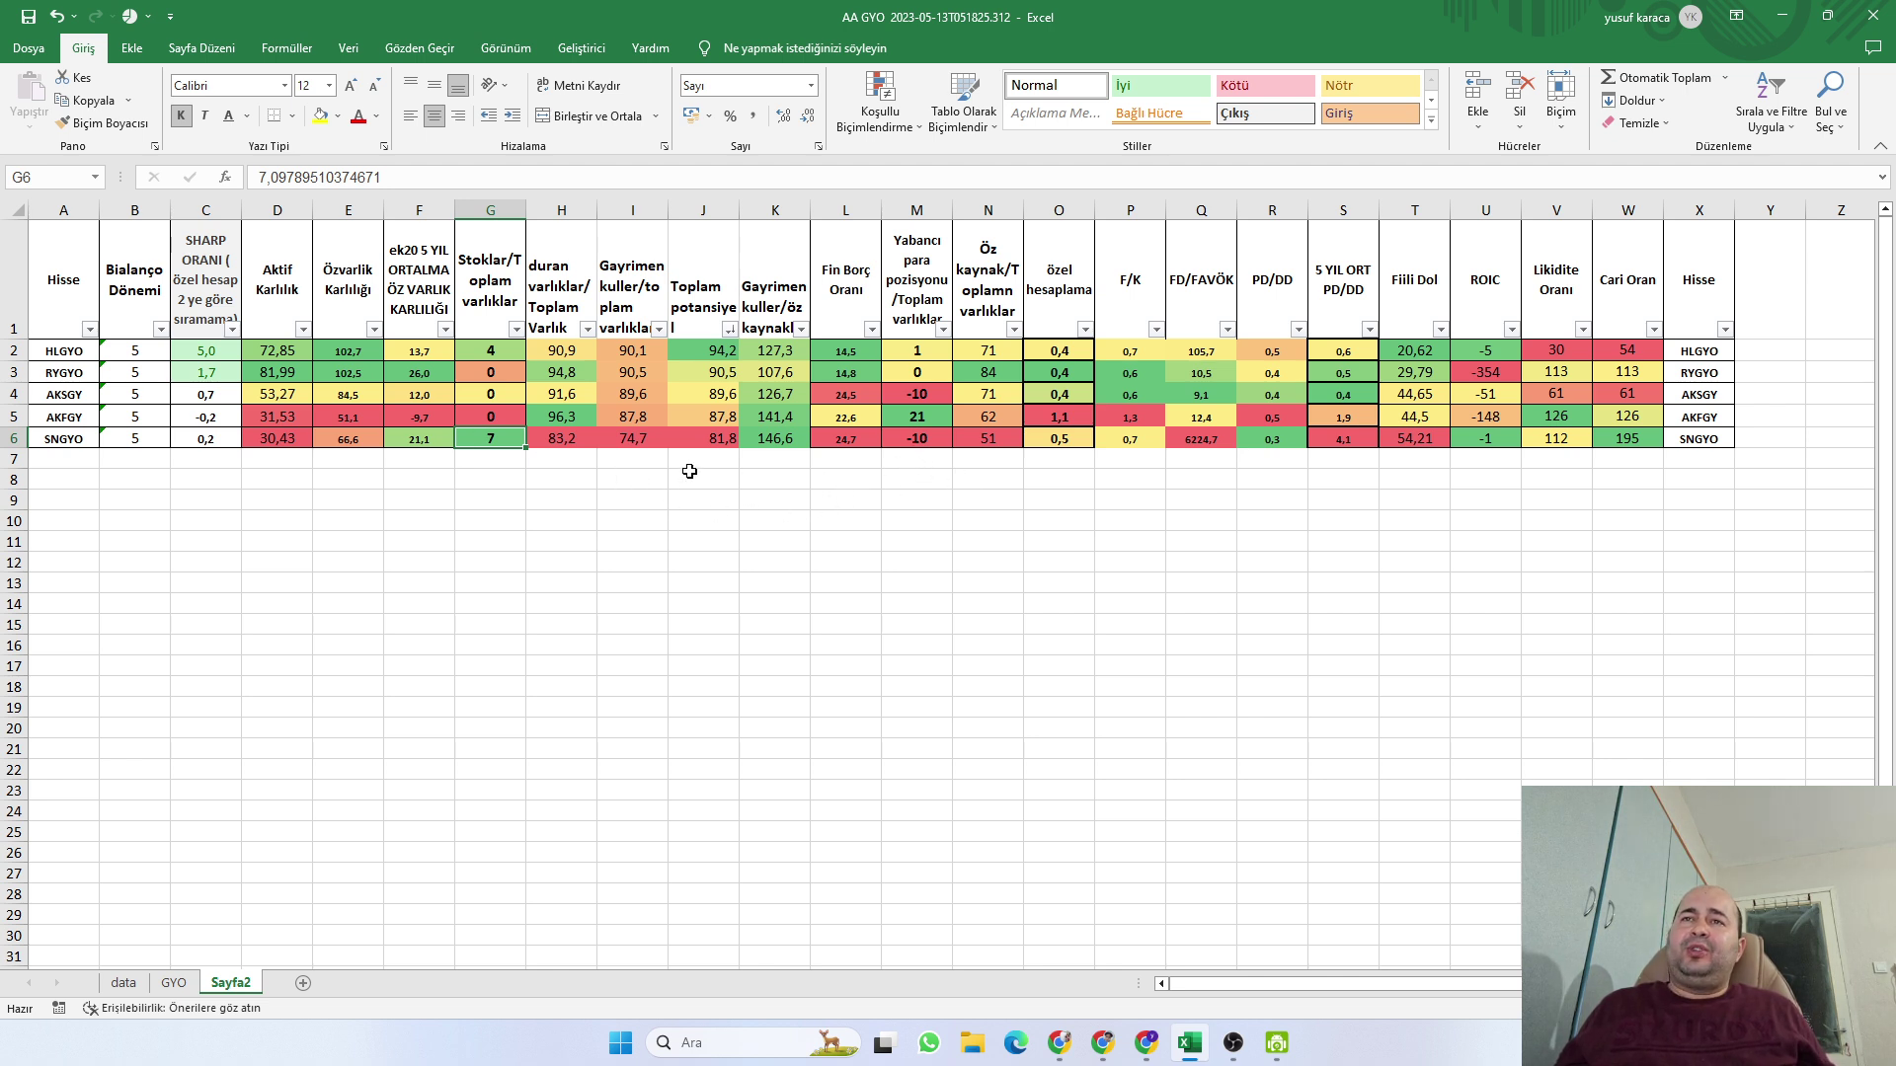
left_click(771, 442)
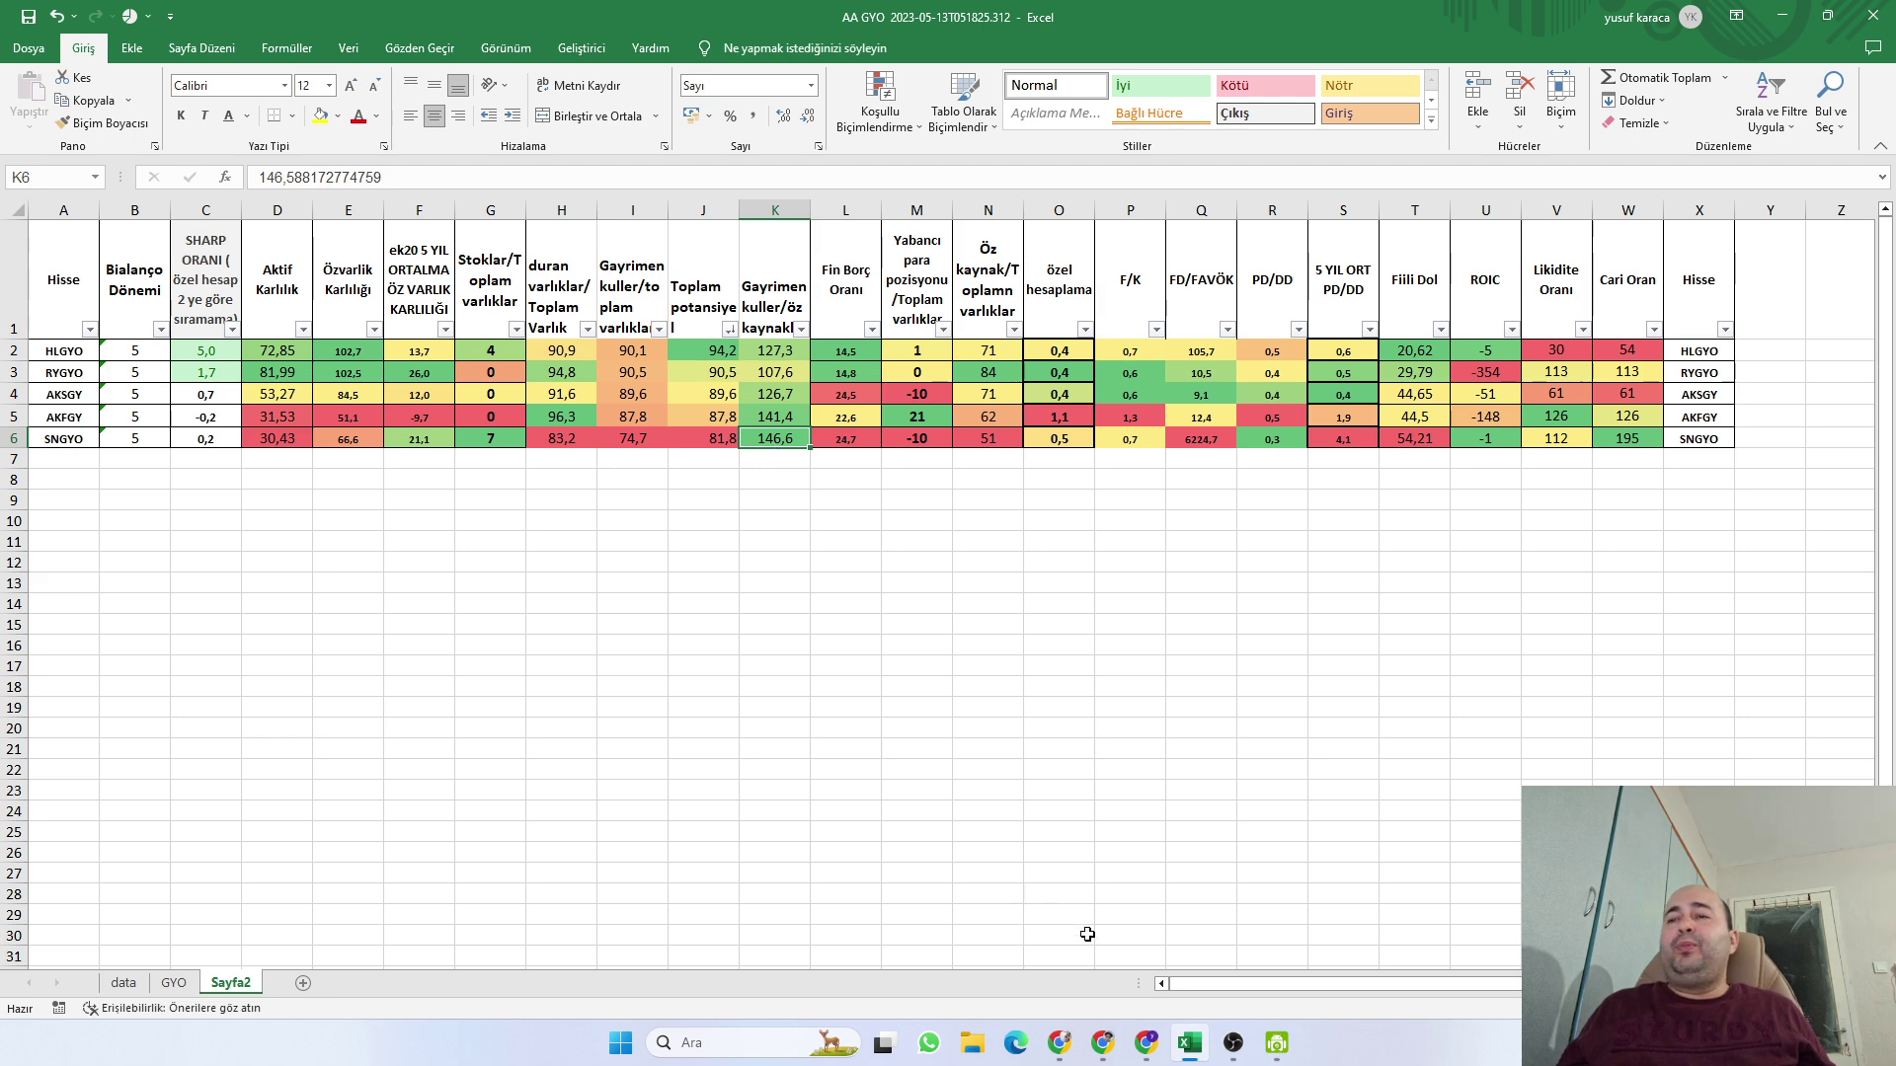
Switch back to SNGYO's balance sheet on Fintables in Chrome and highlight the 2023/3 total equity figure
left_click(1103, 1044)
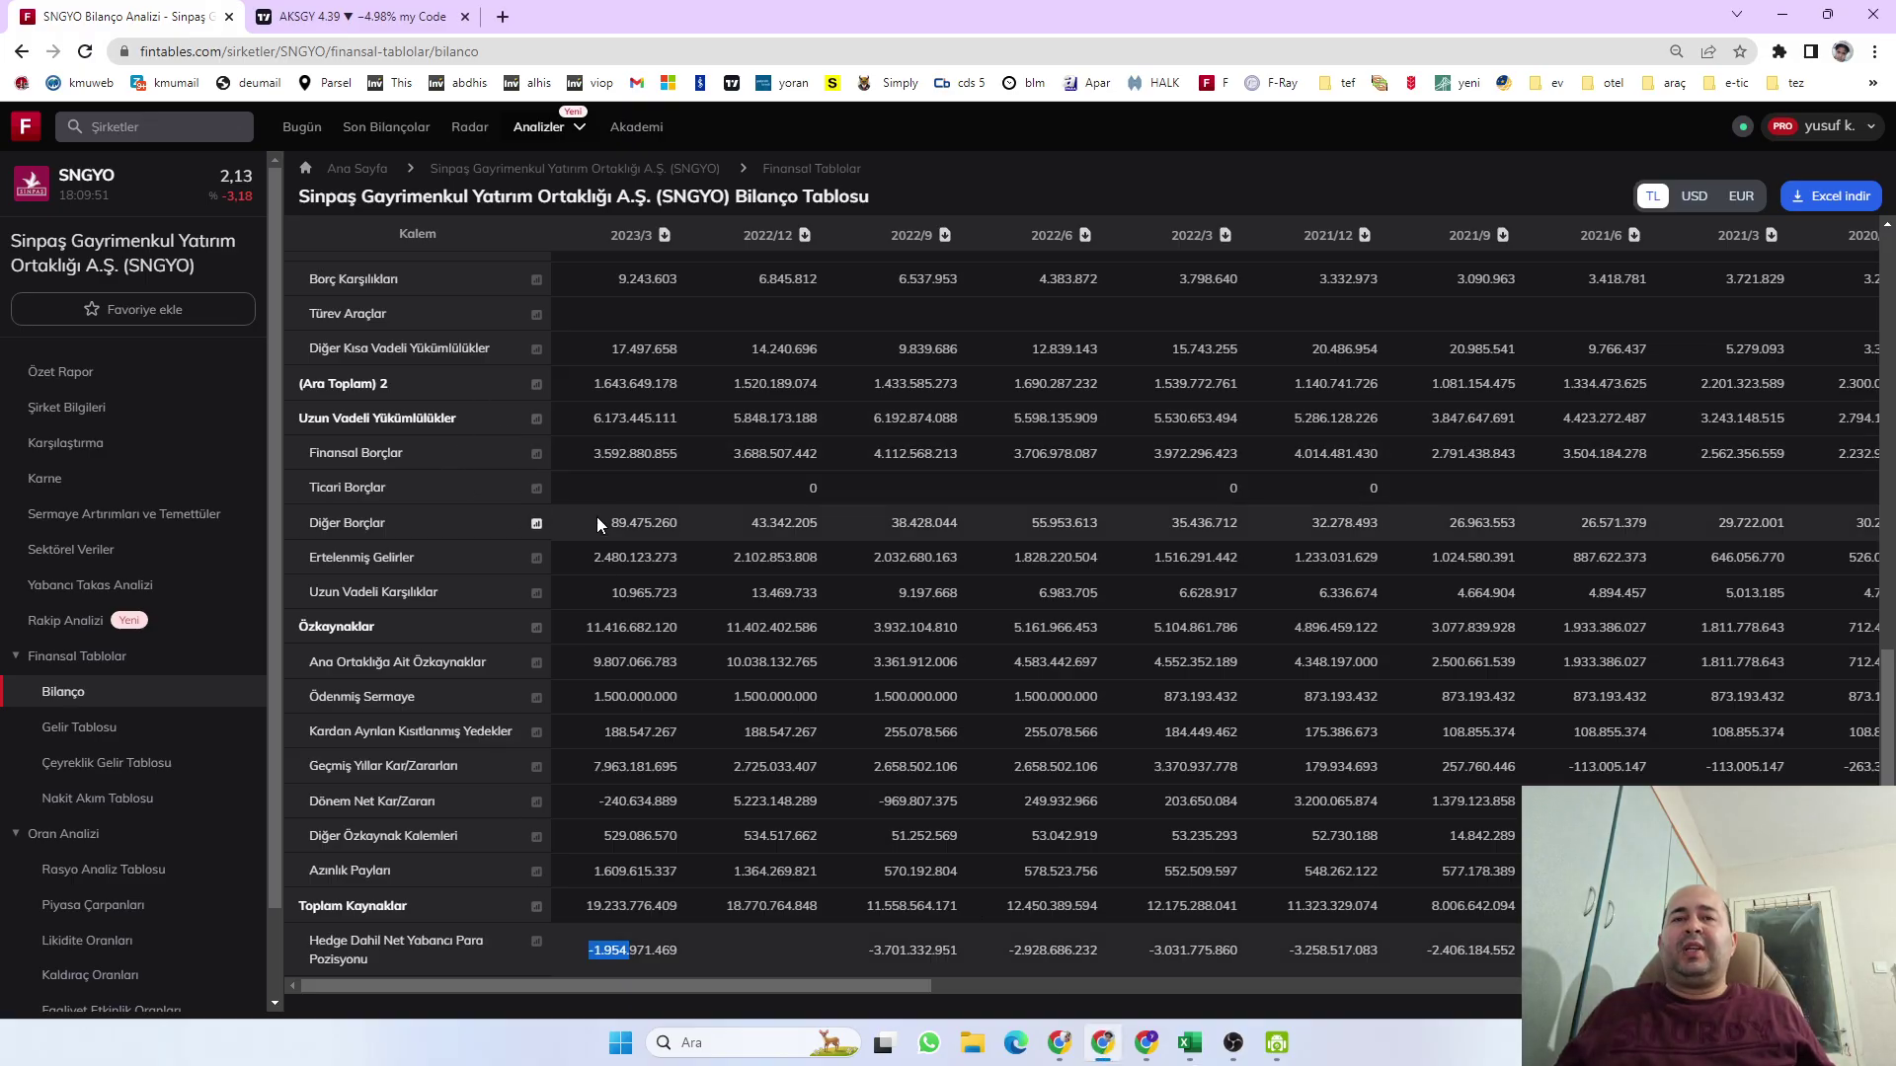
left_click_drag(593, 628, 629, 629)
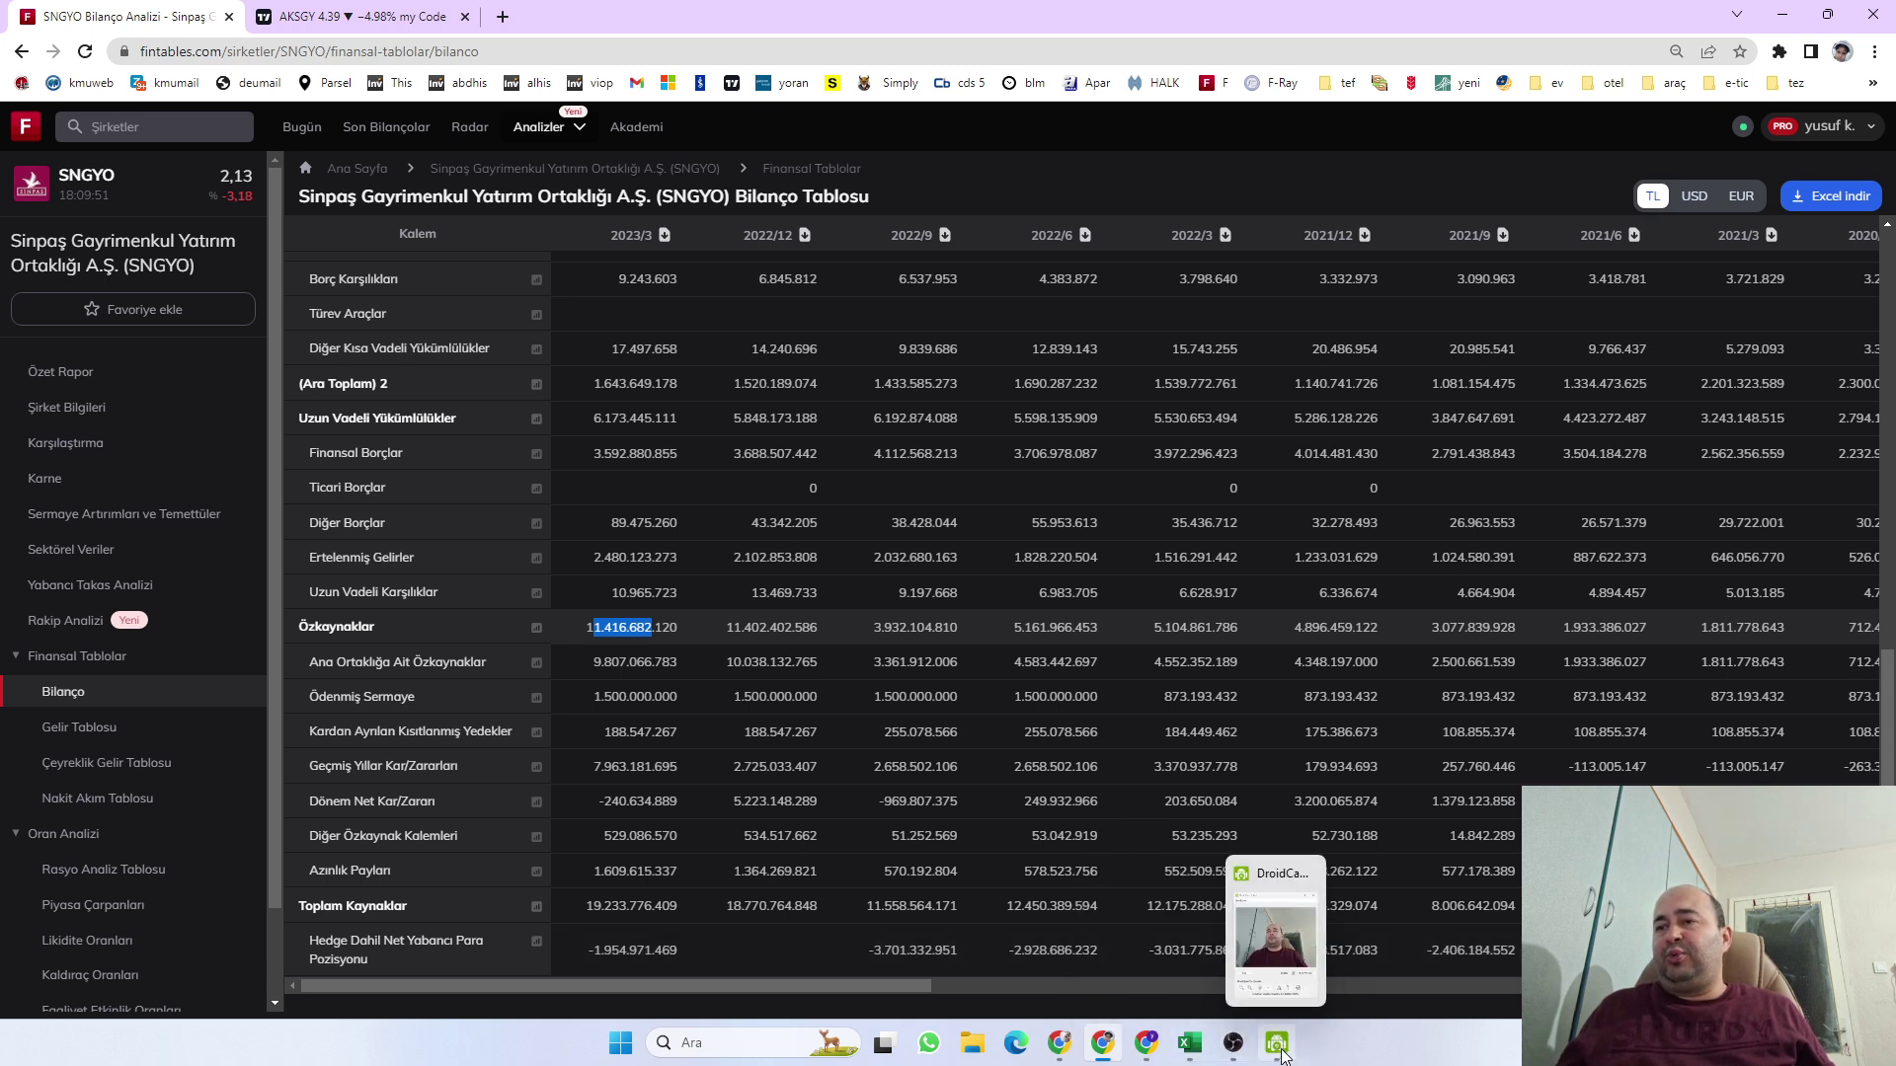
mouse_move(1201, 1044)
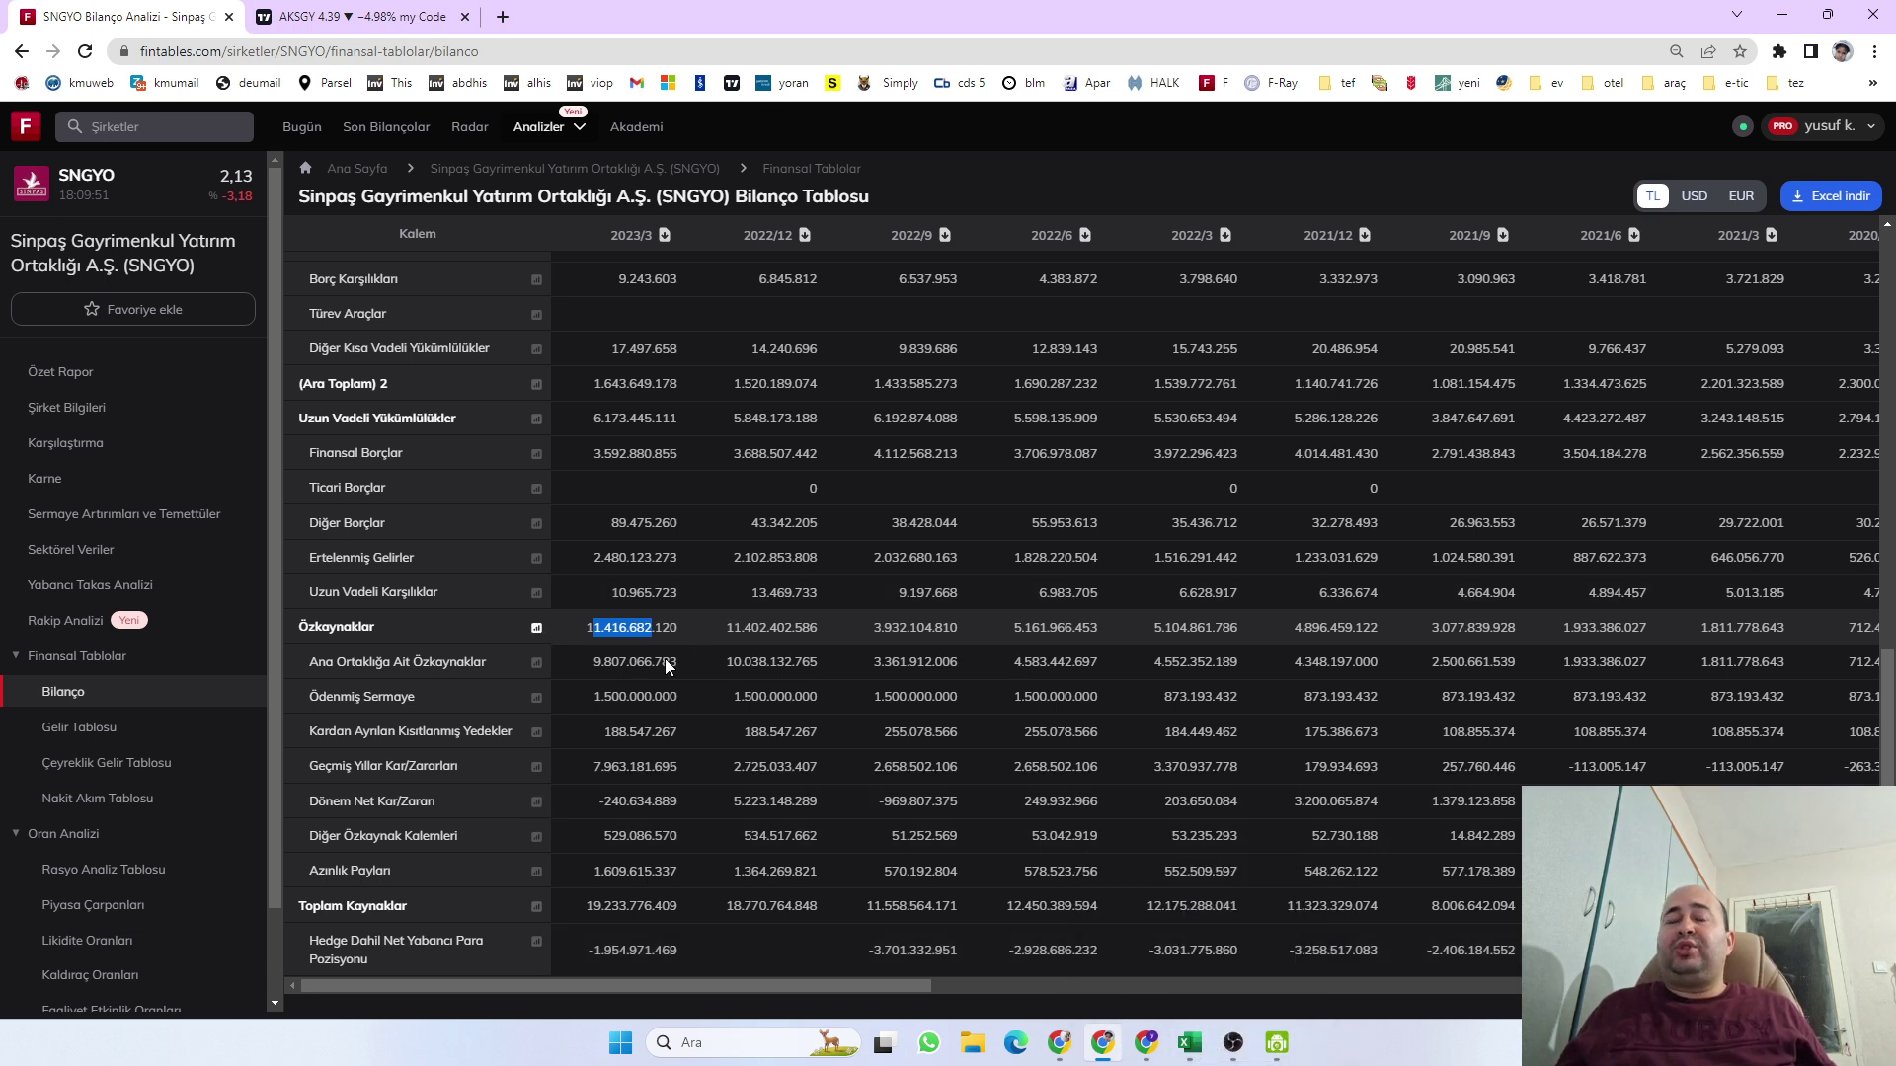
left_click_drag(582, 630, 644, 628)
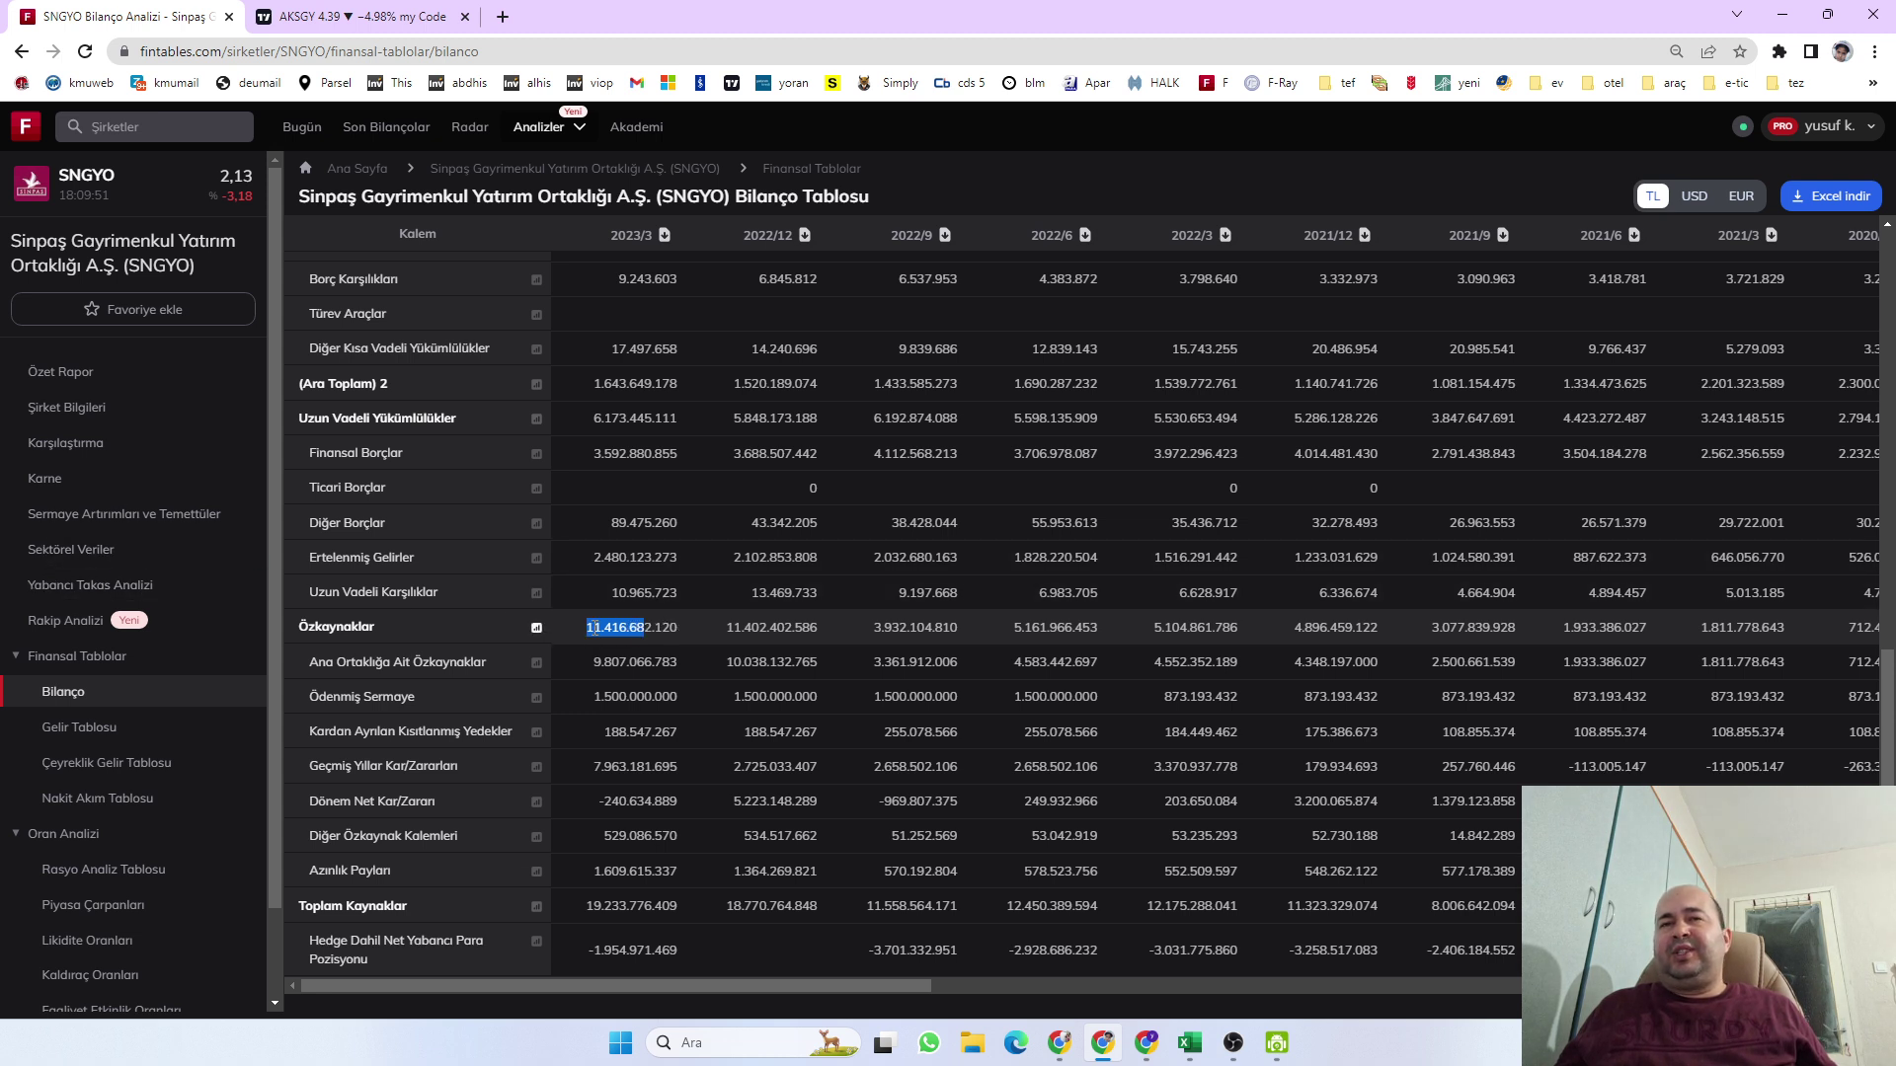
left_click_drag(589, 628, 634, 624)
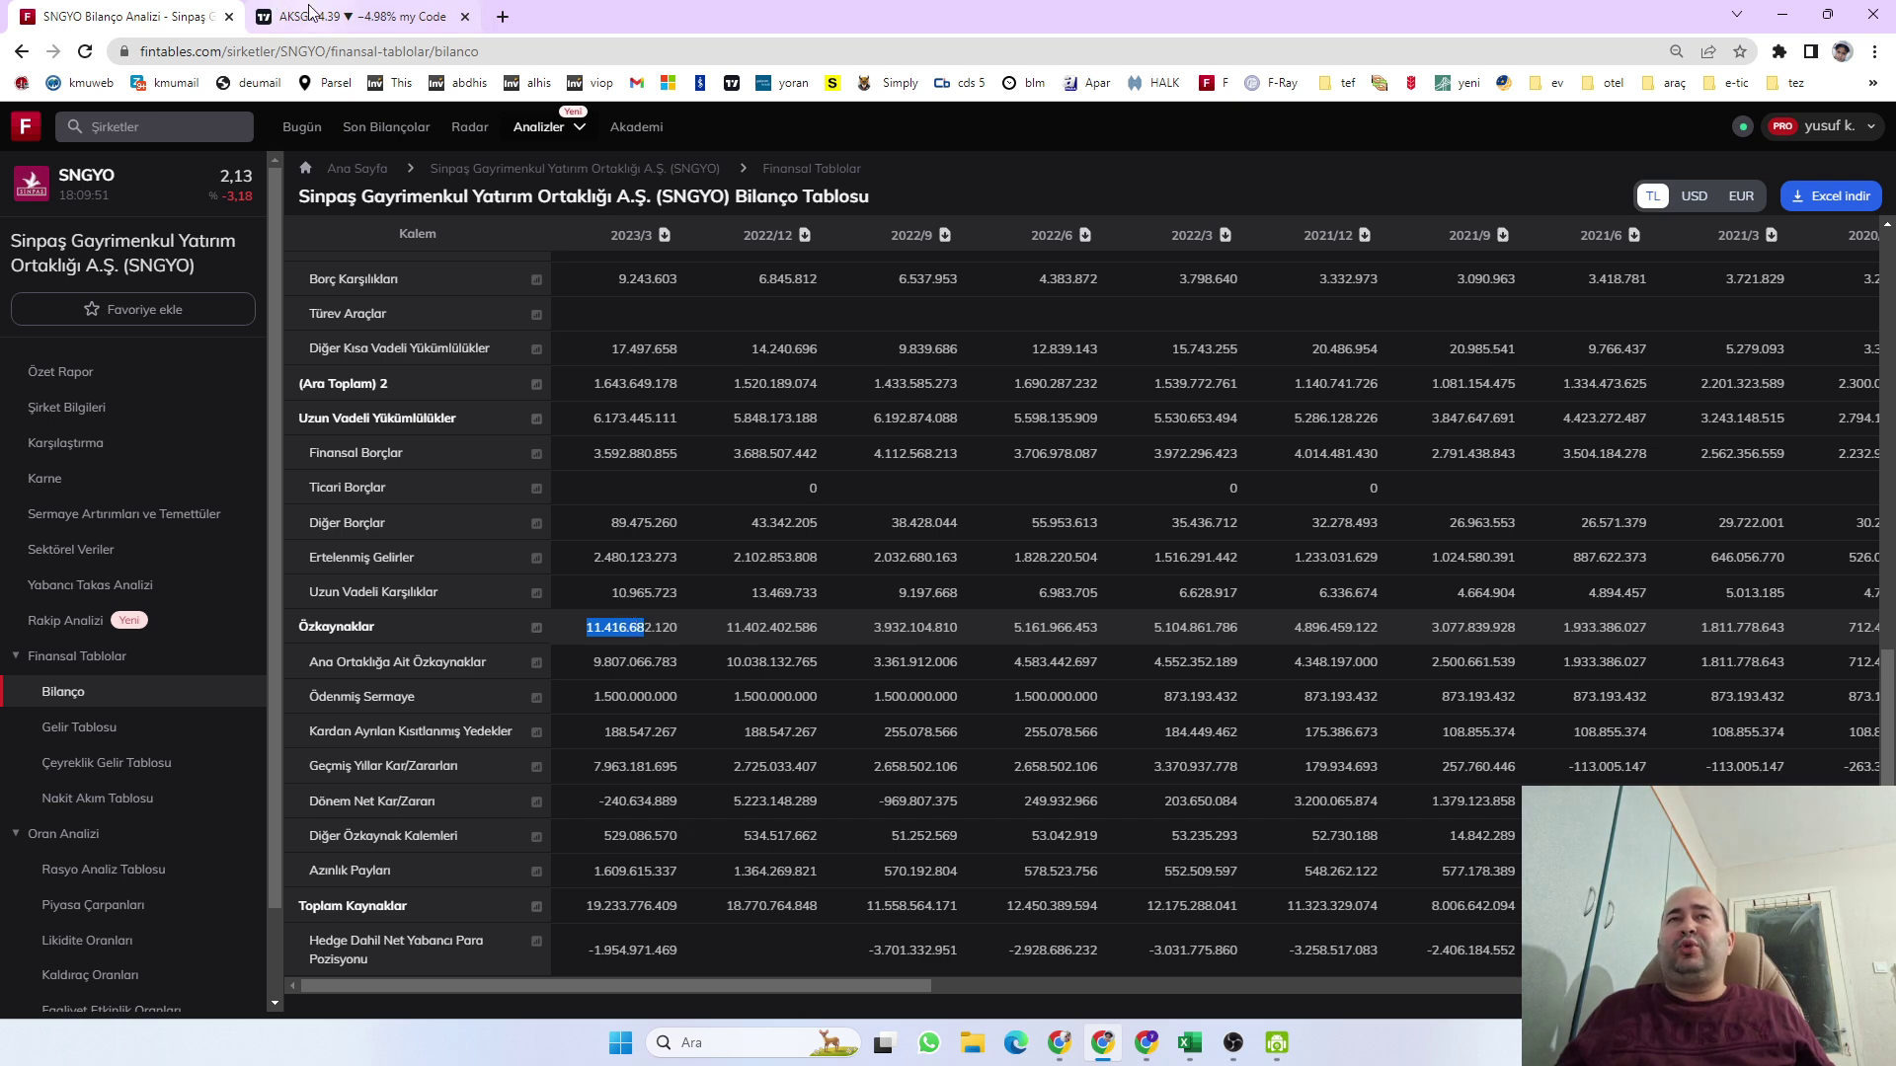
Switch to the TradingView chart and load the BIST symbol SNGYO
left_click(351, 17)
type("SN")
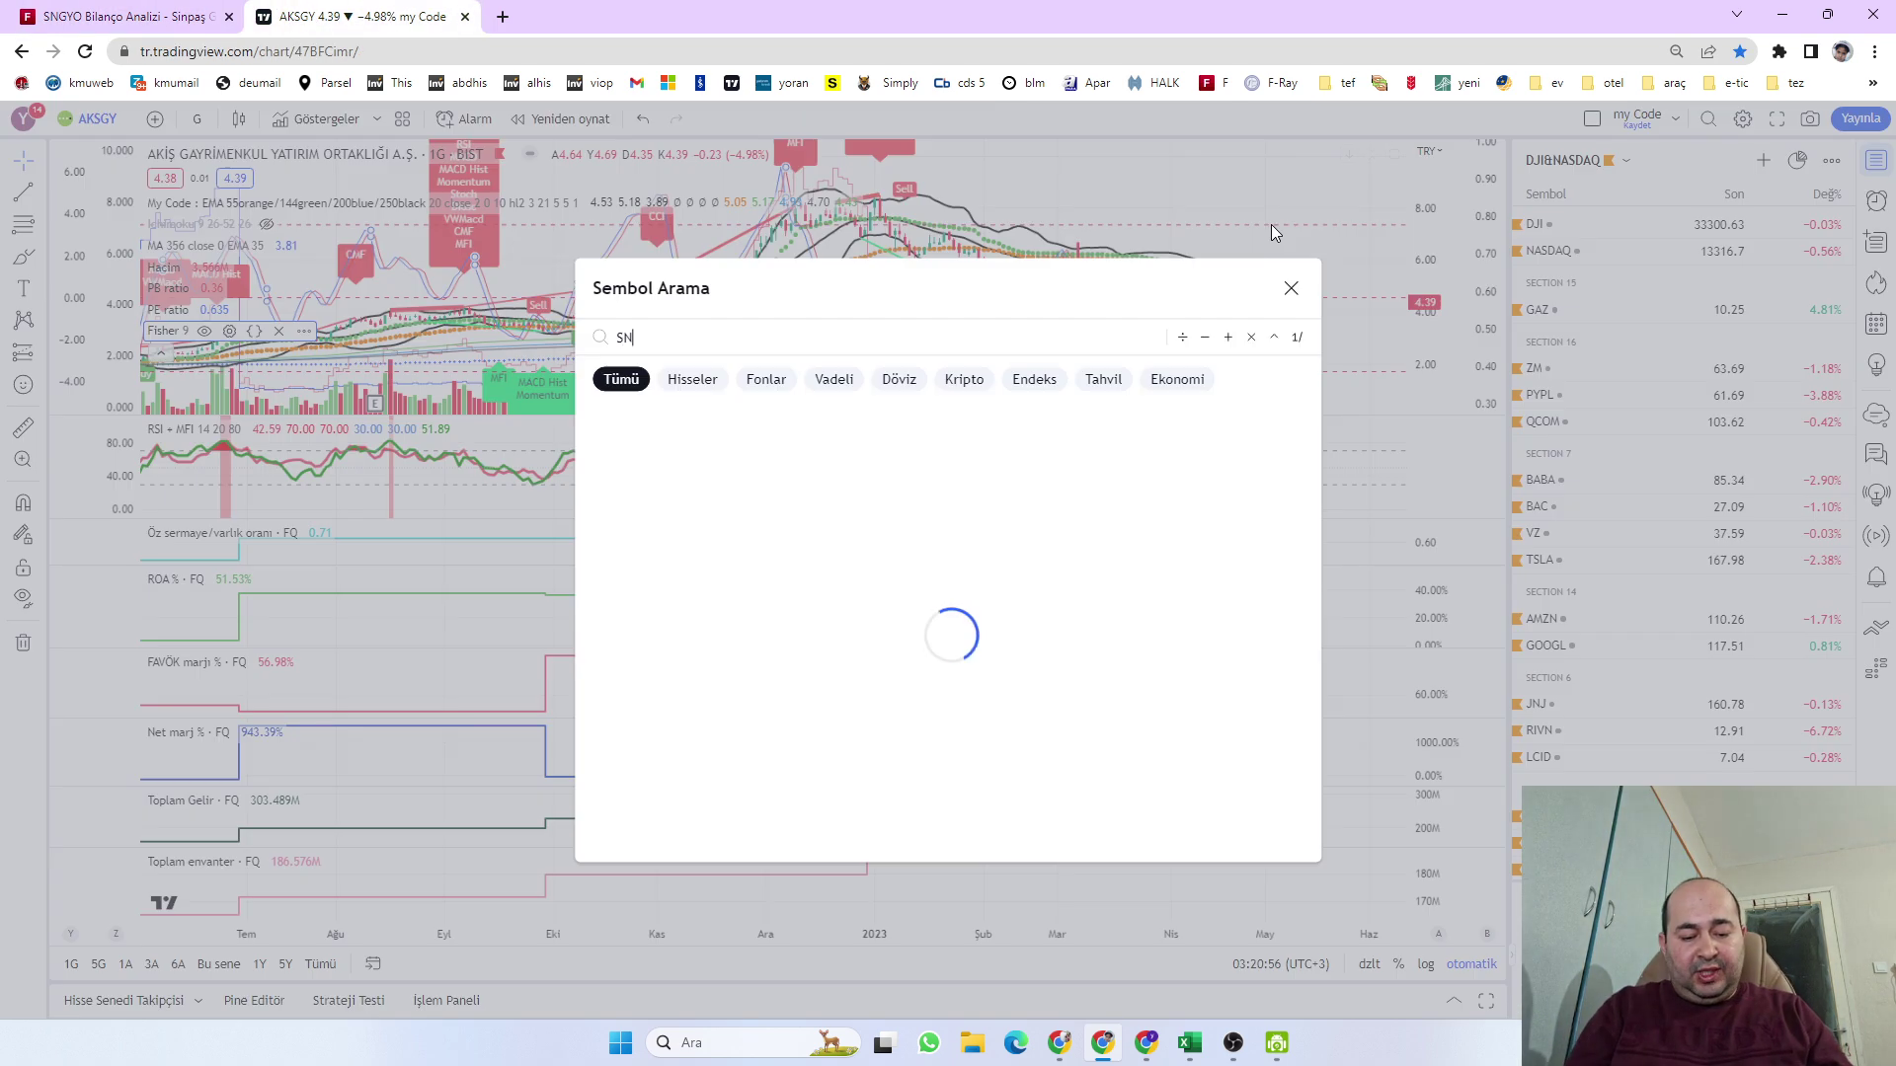
type("GYO")
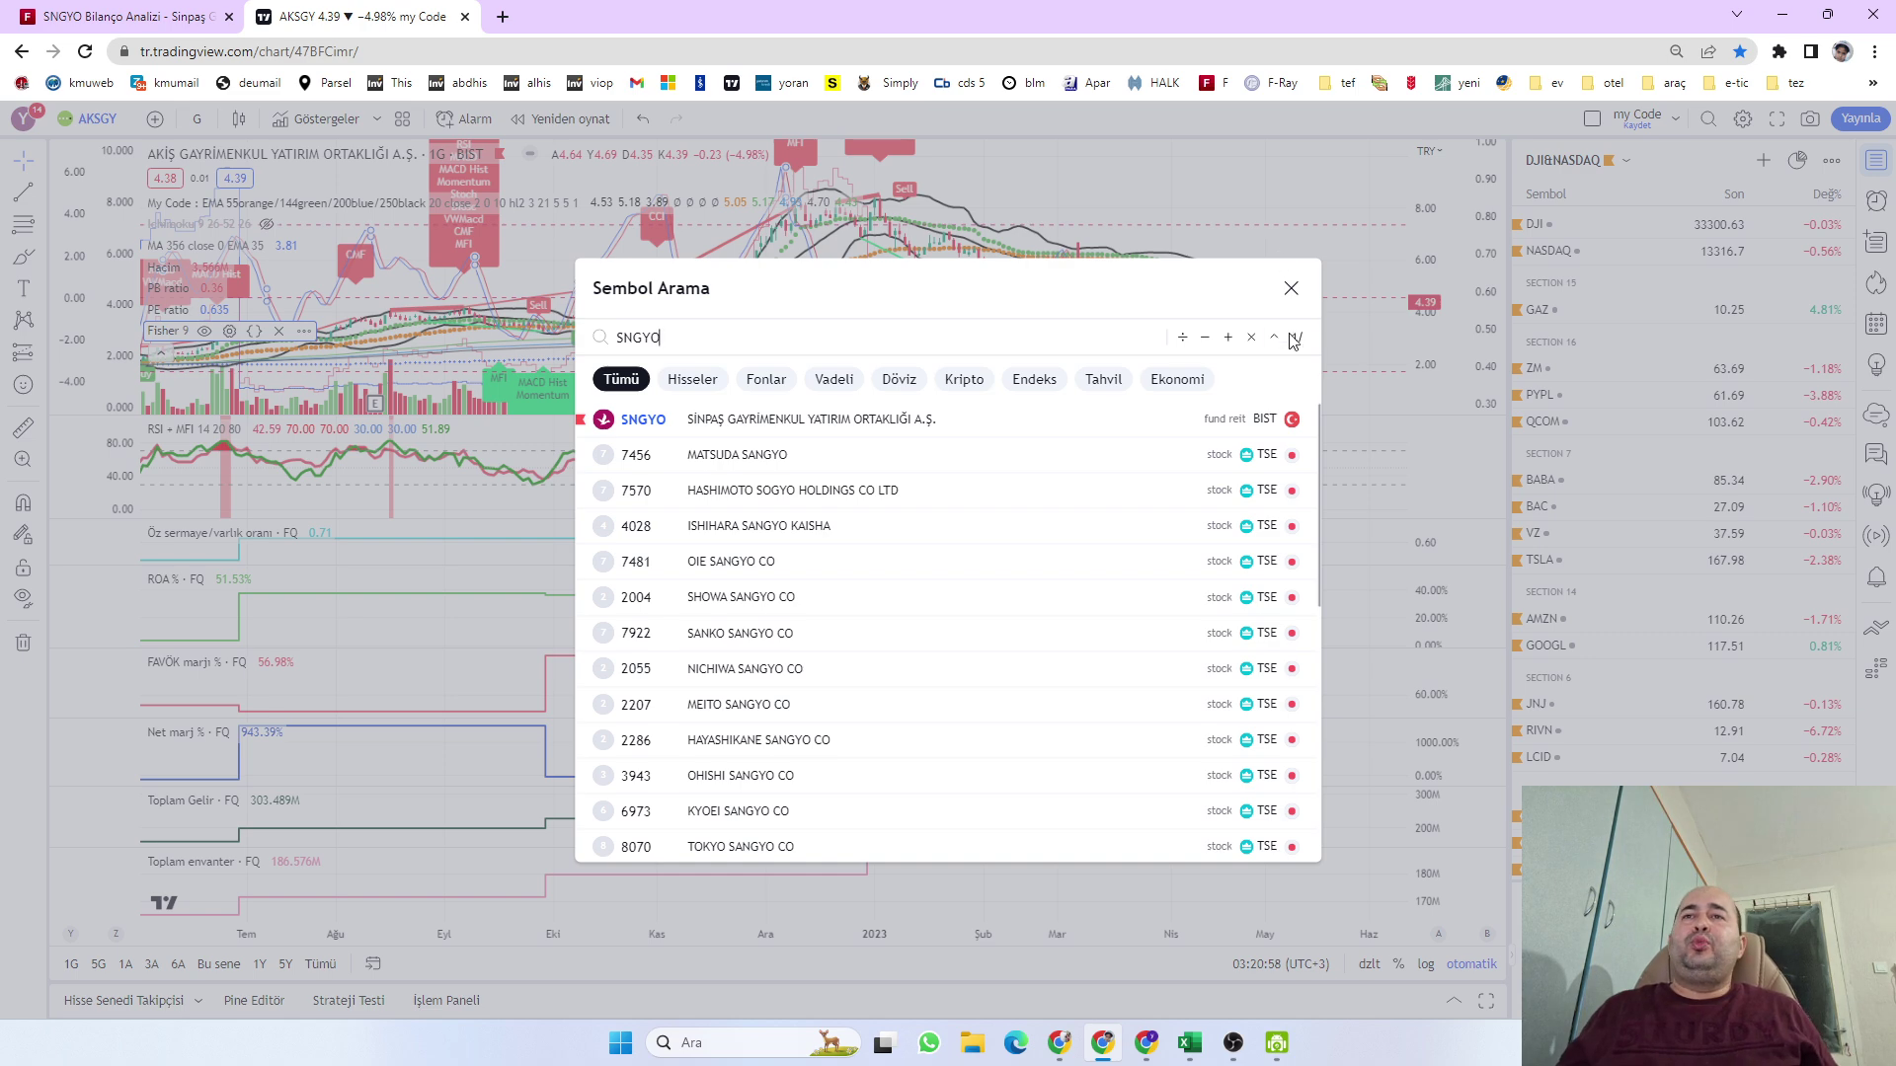
left_click(857, 420)
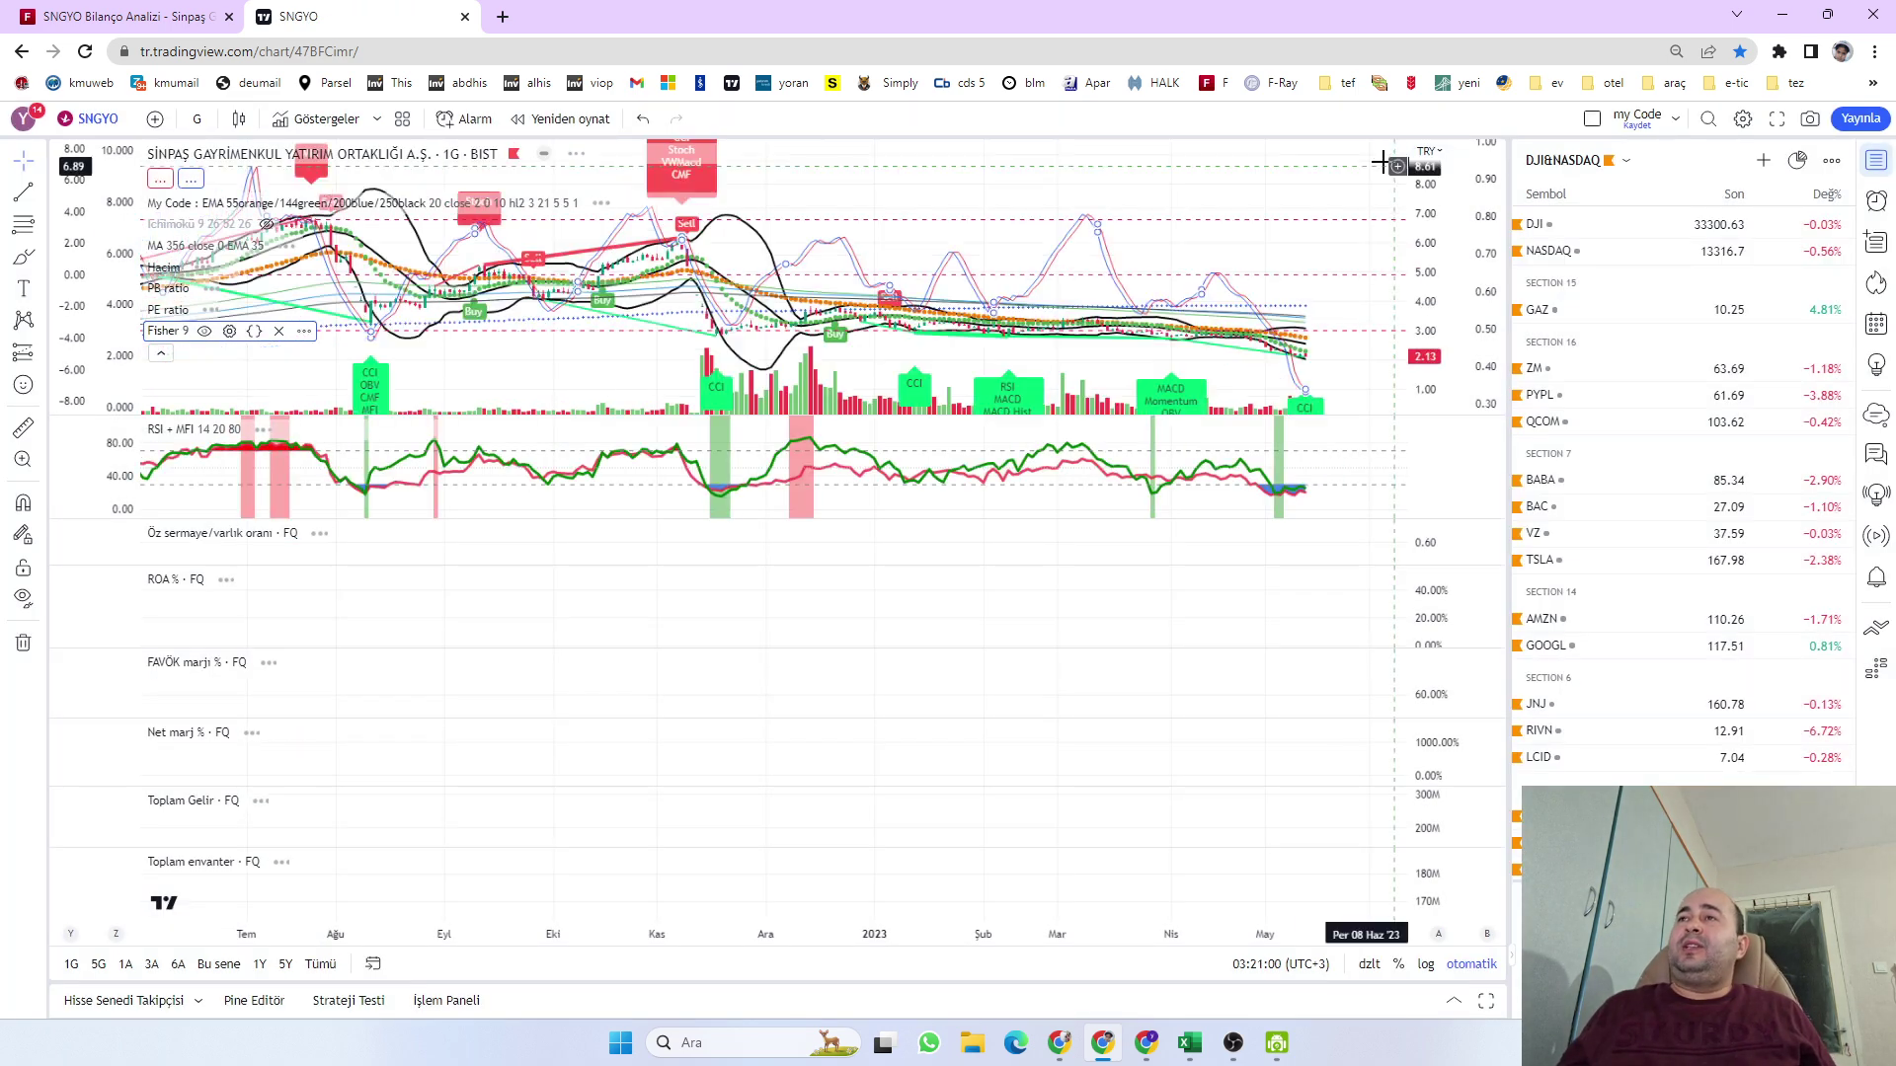
Examine SNGYO's daily price history in the maximized price pane, and restore the indicator panes to review its financial metrics
left_click(1394, 155)
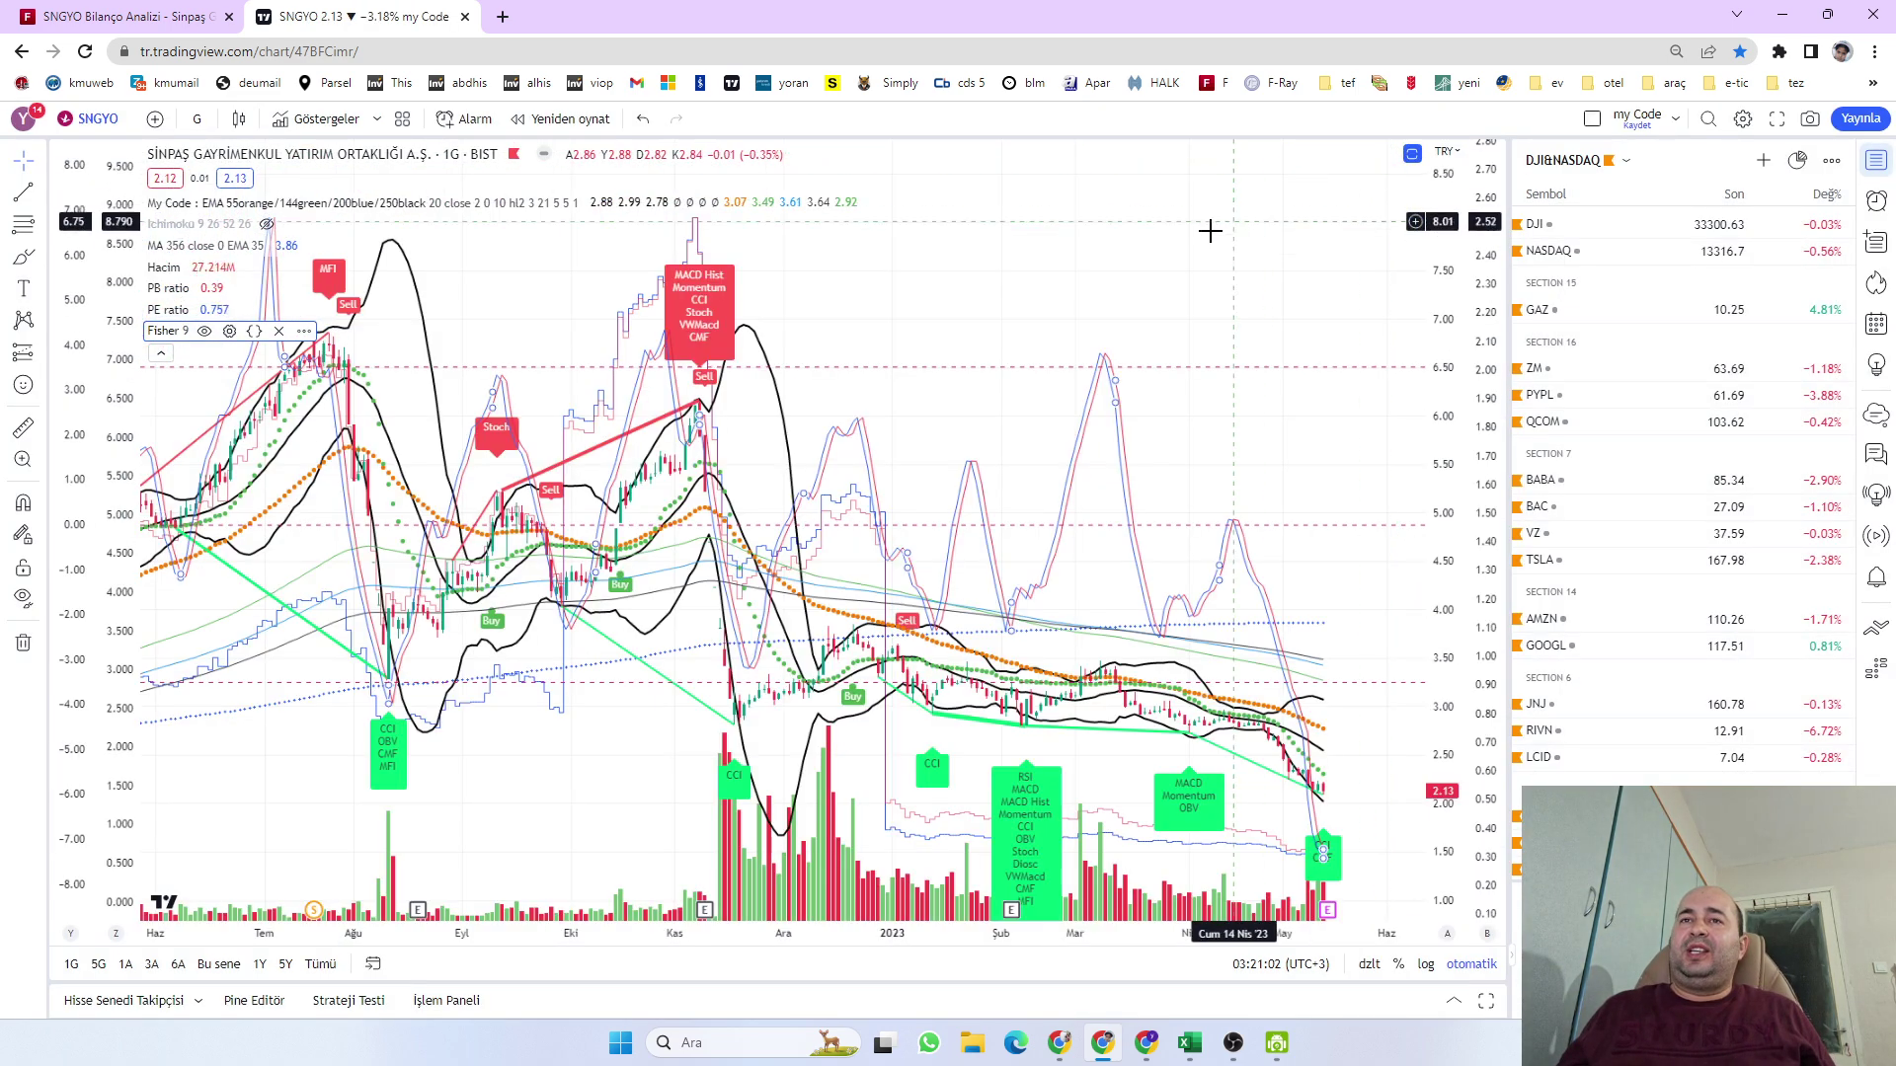
left_click_drag(1233, 231, 1257, 224)
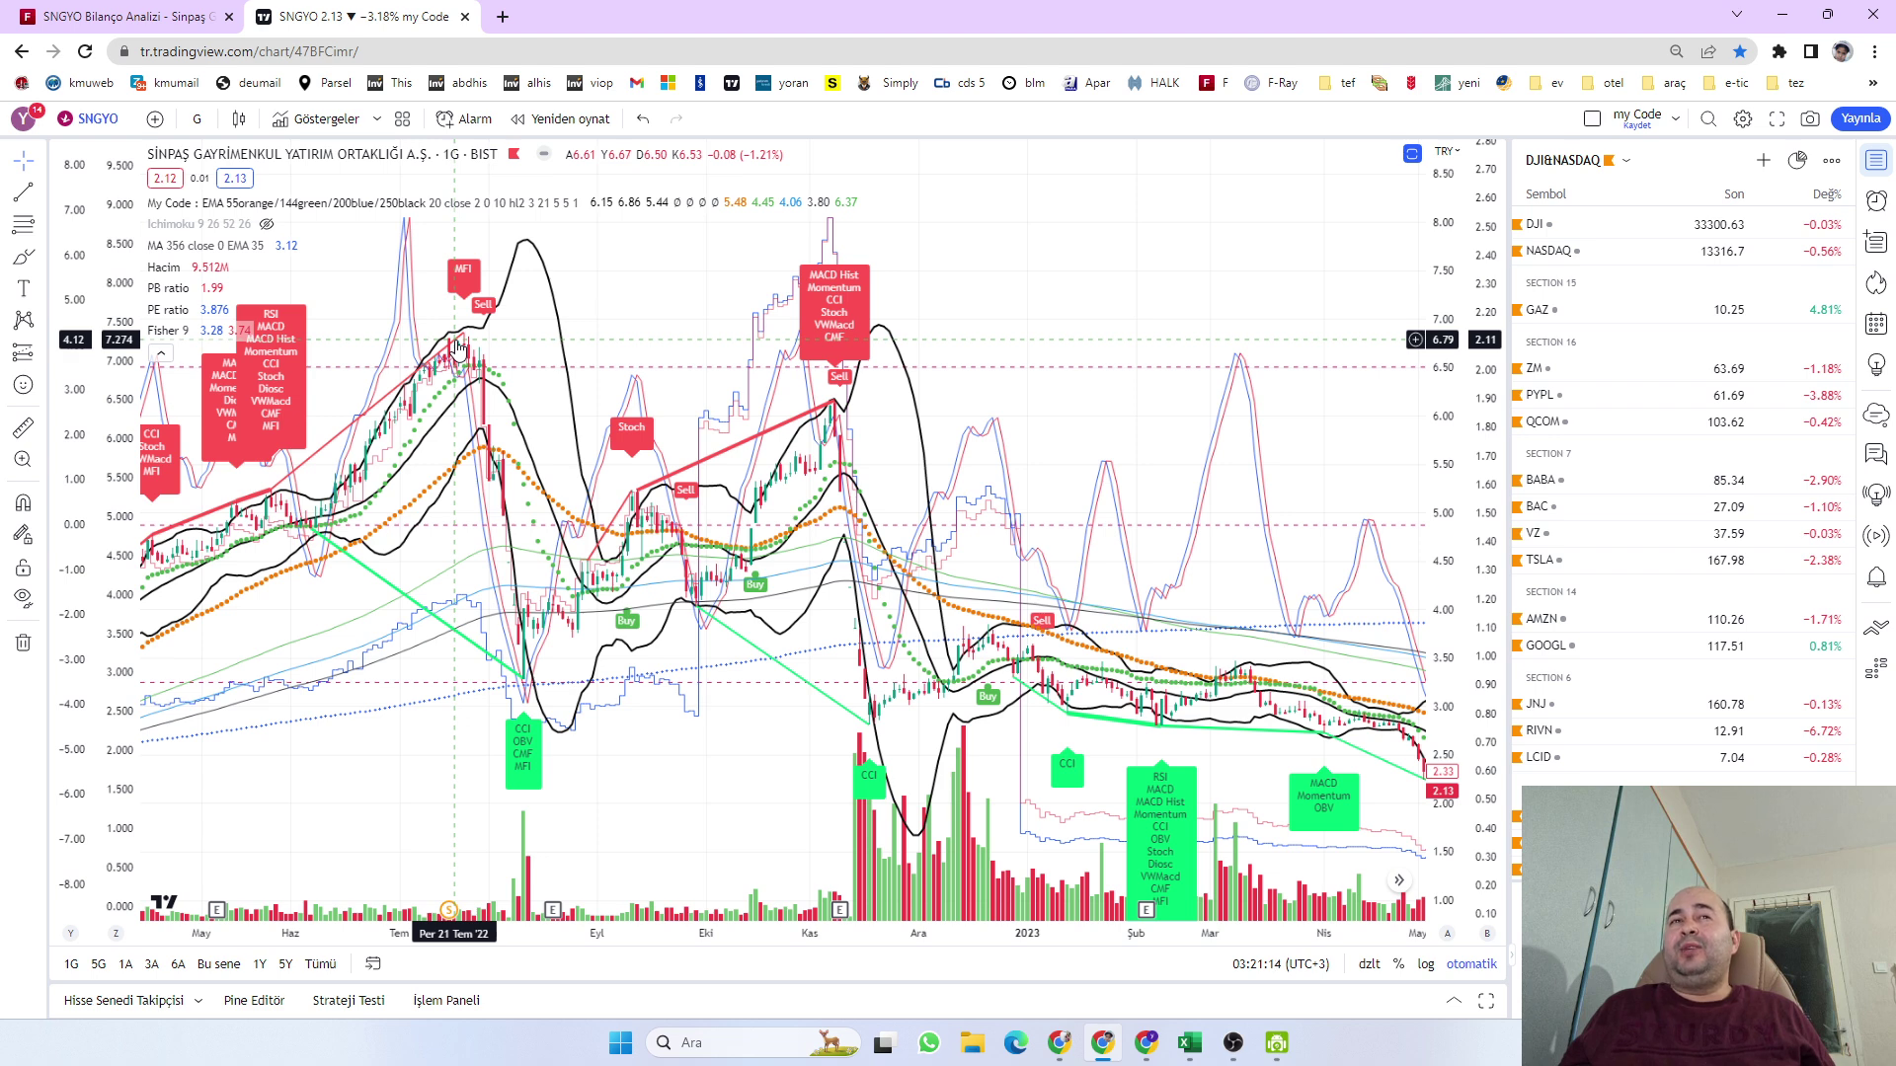
left_click_drag(1096, 404, 588, 330)
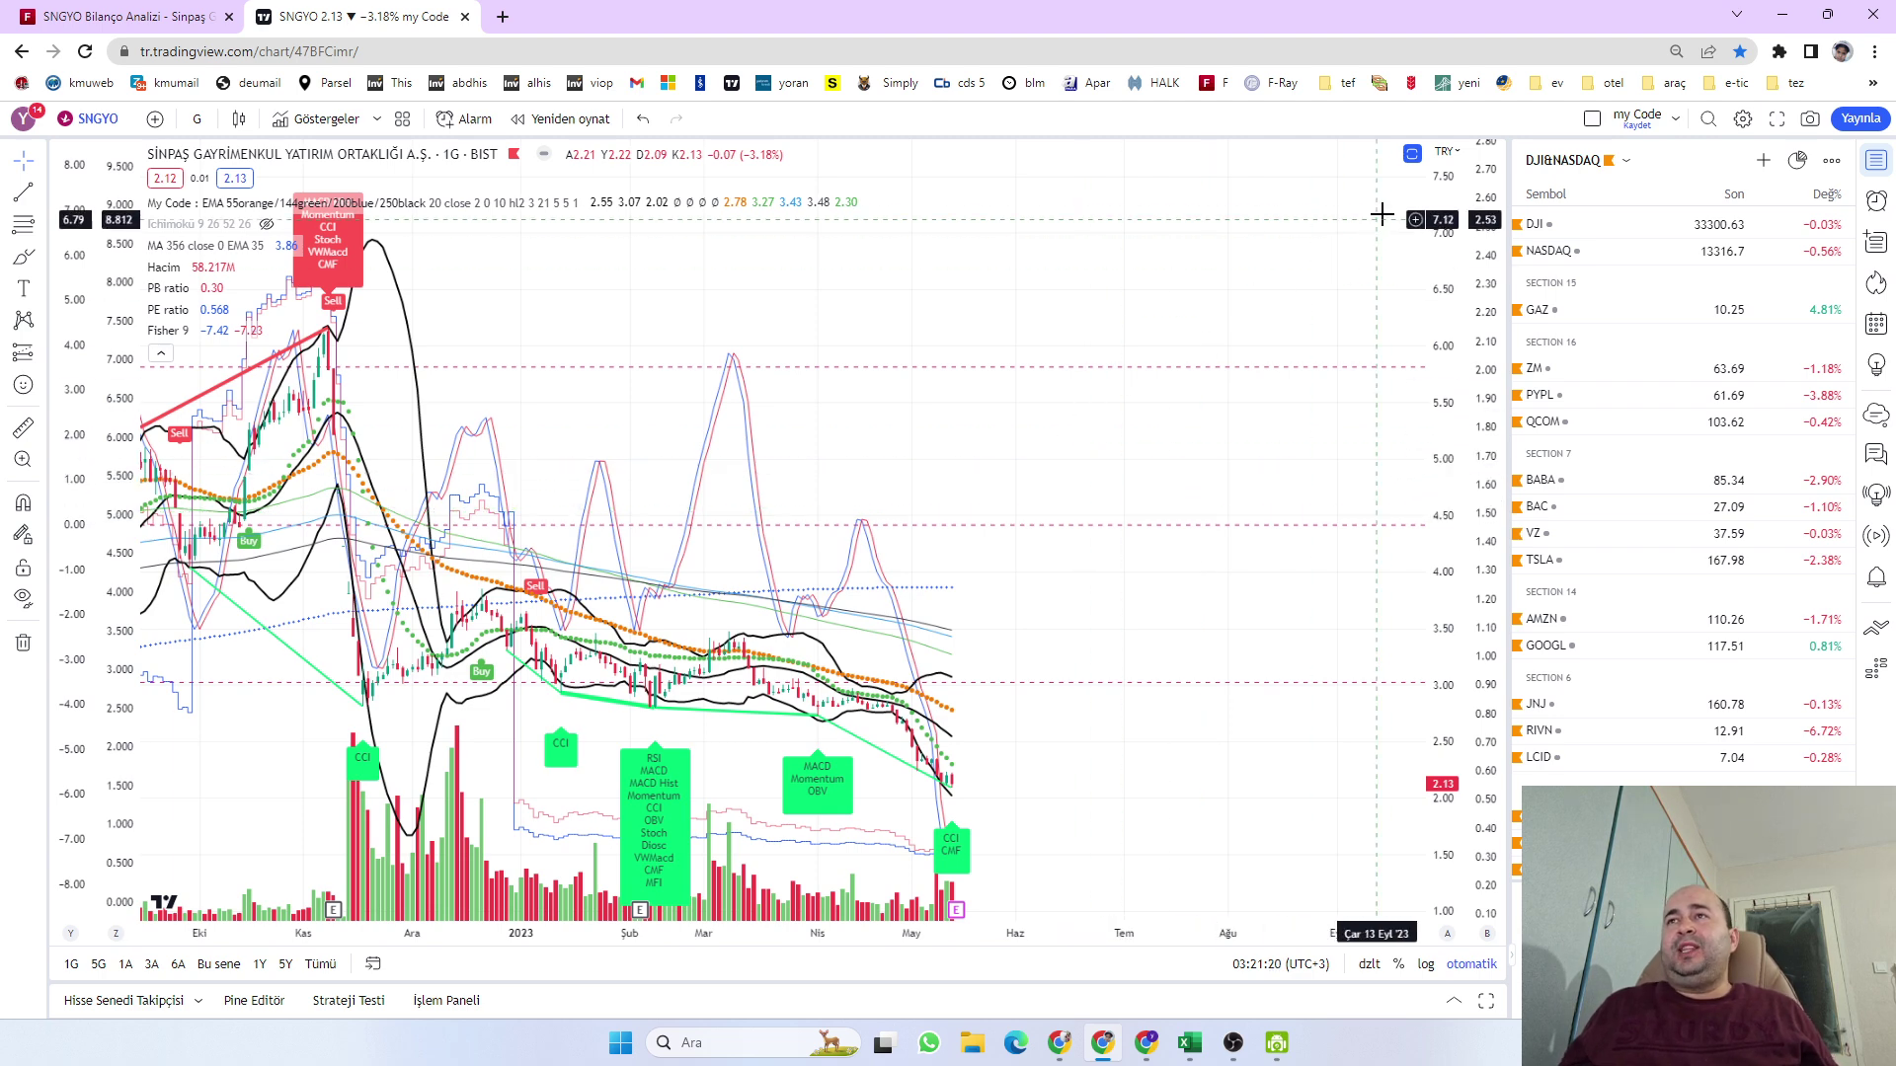
left_click(1412, 153)
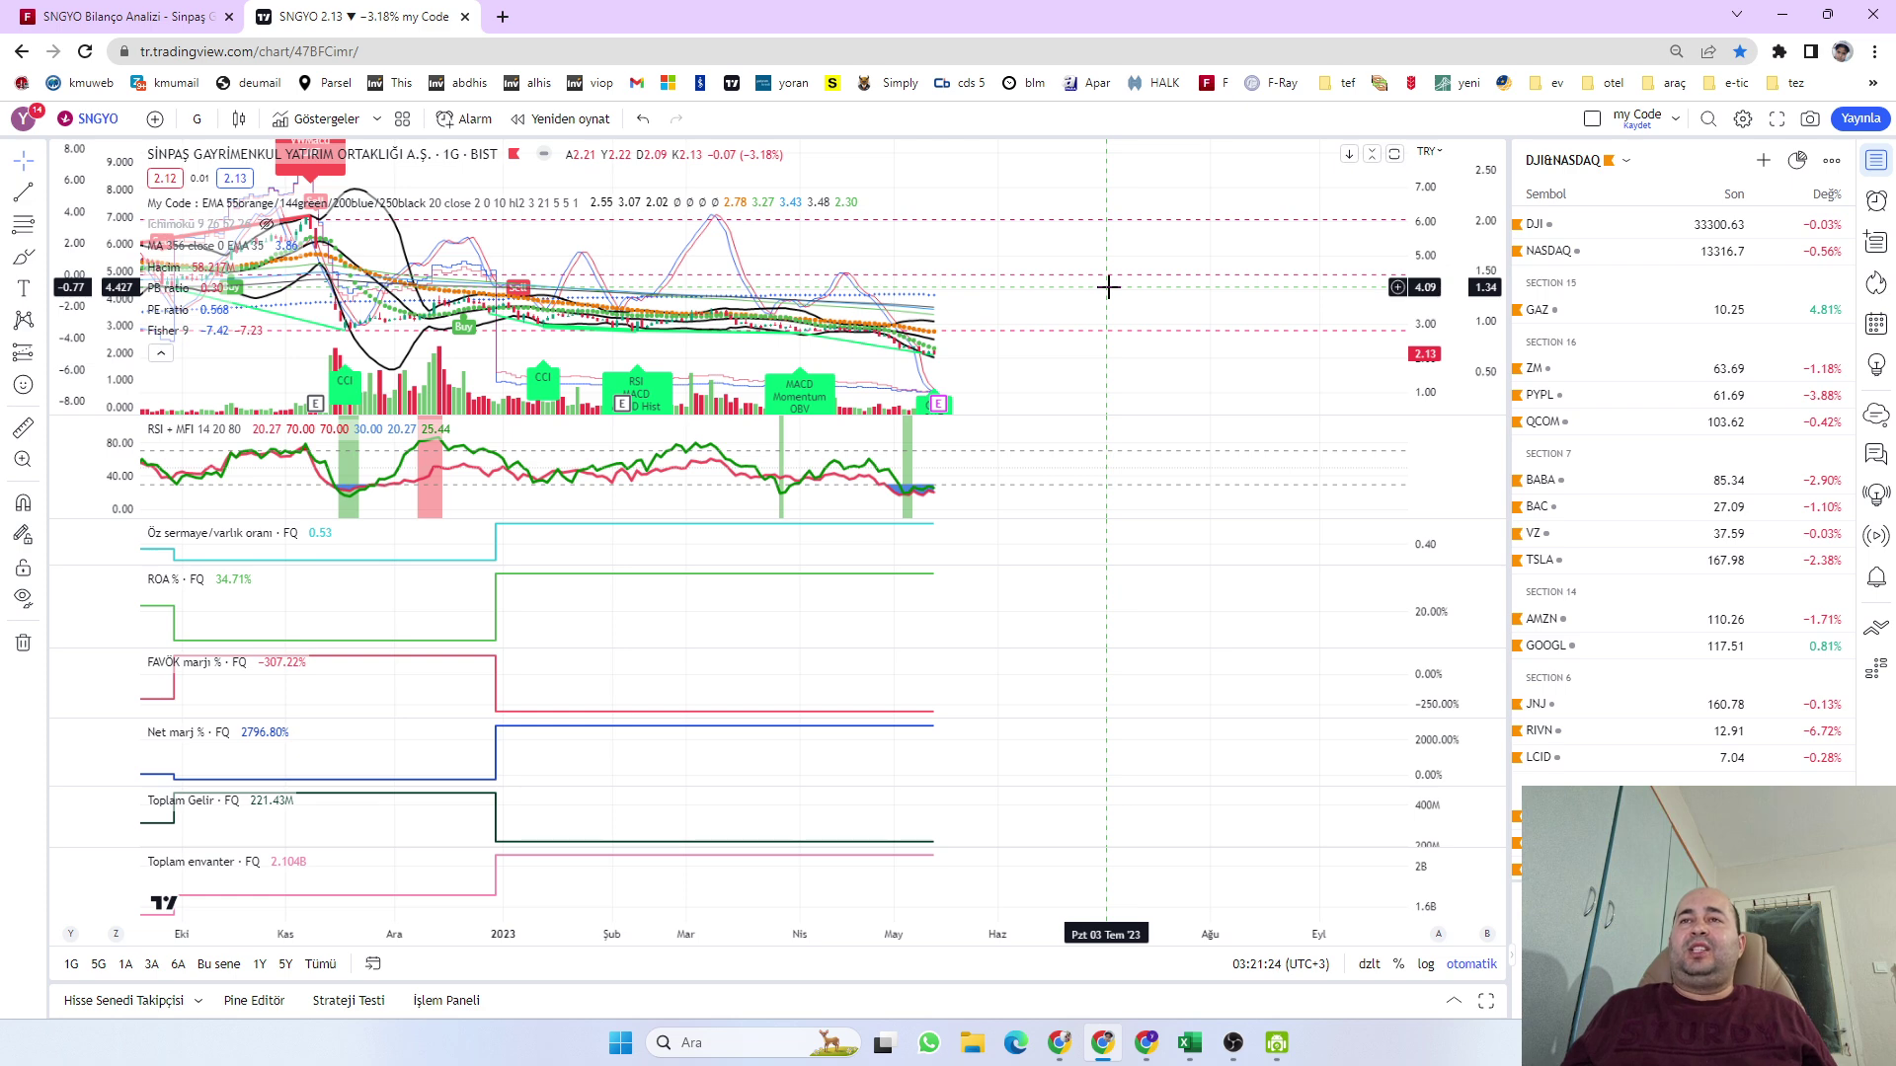
mouse_move(299, 233)
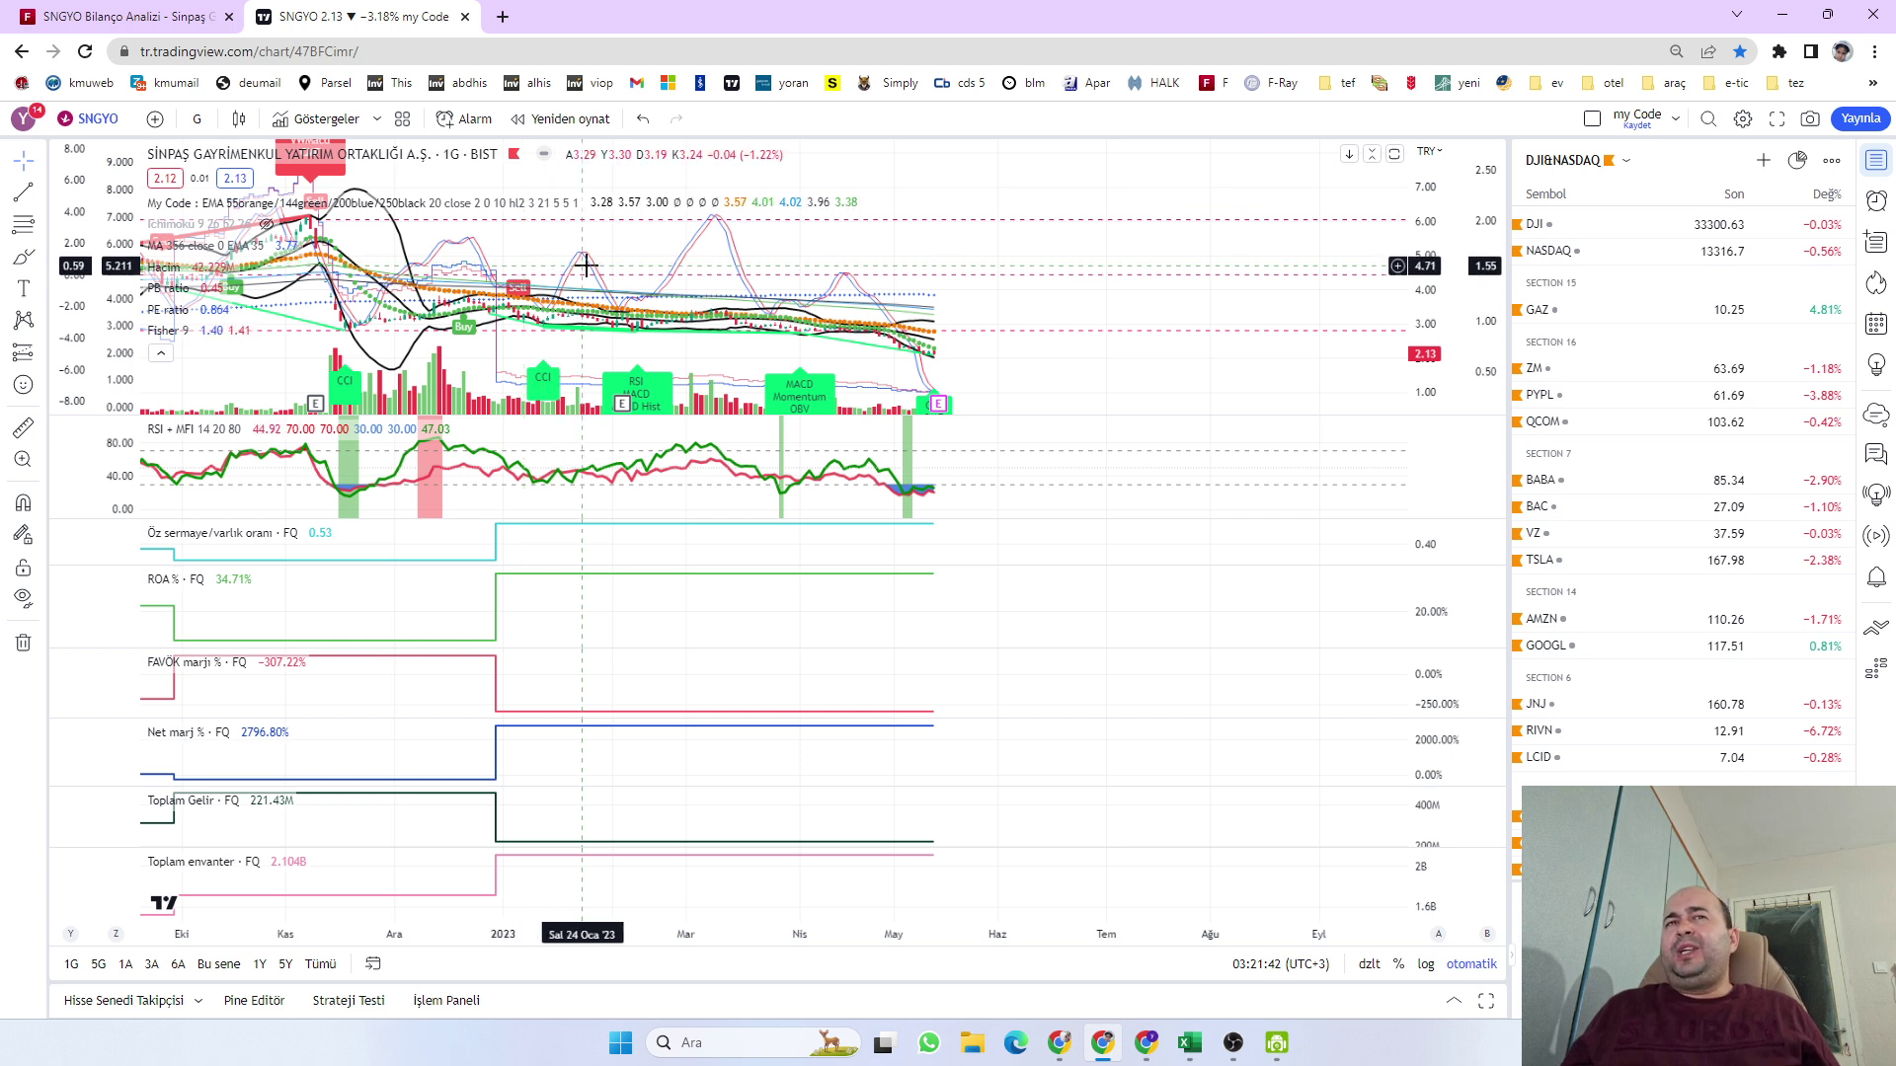
left_click_drag(596, 256, 711, 225)
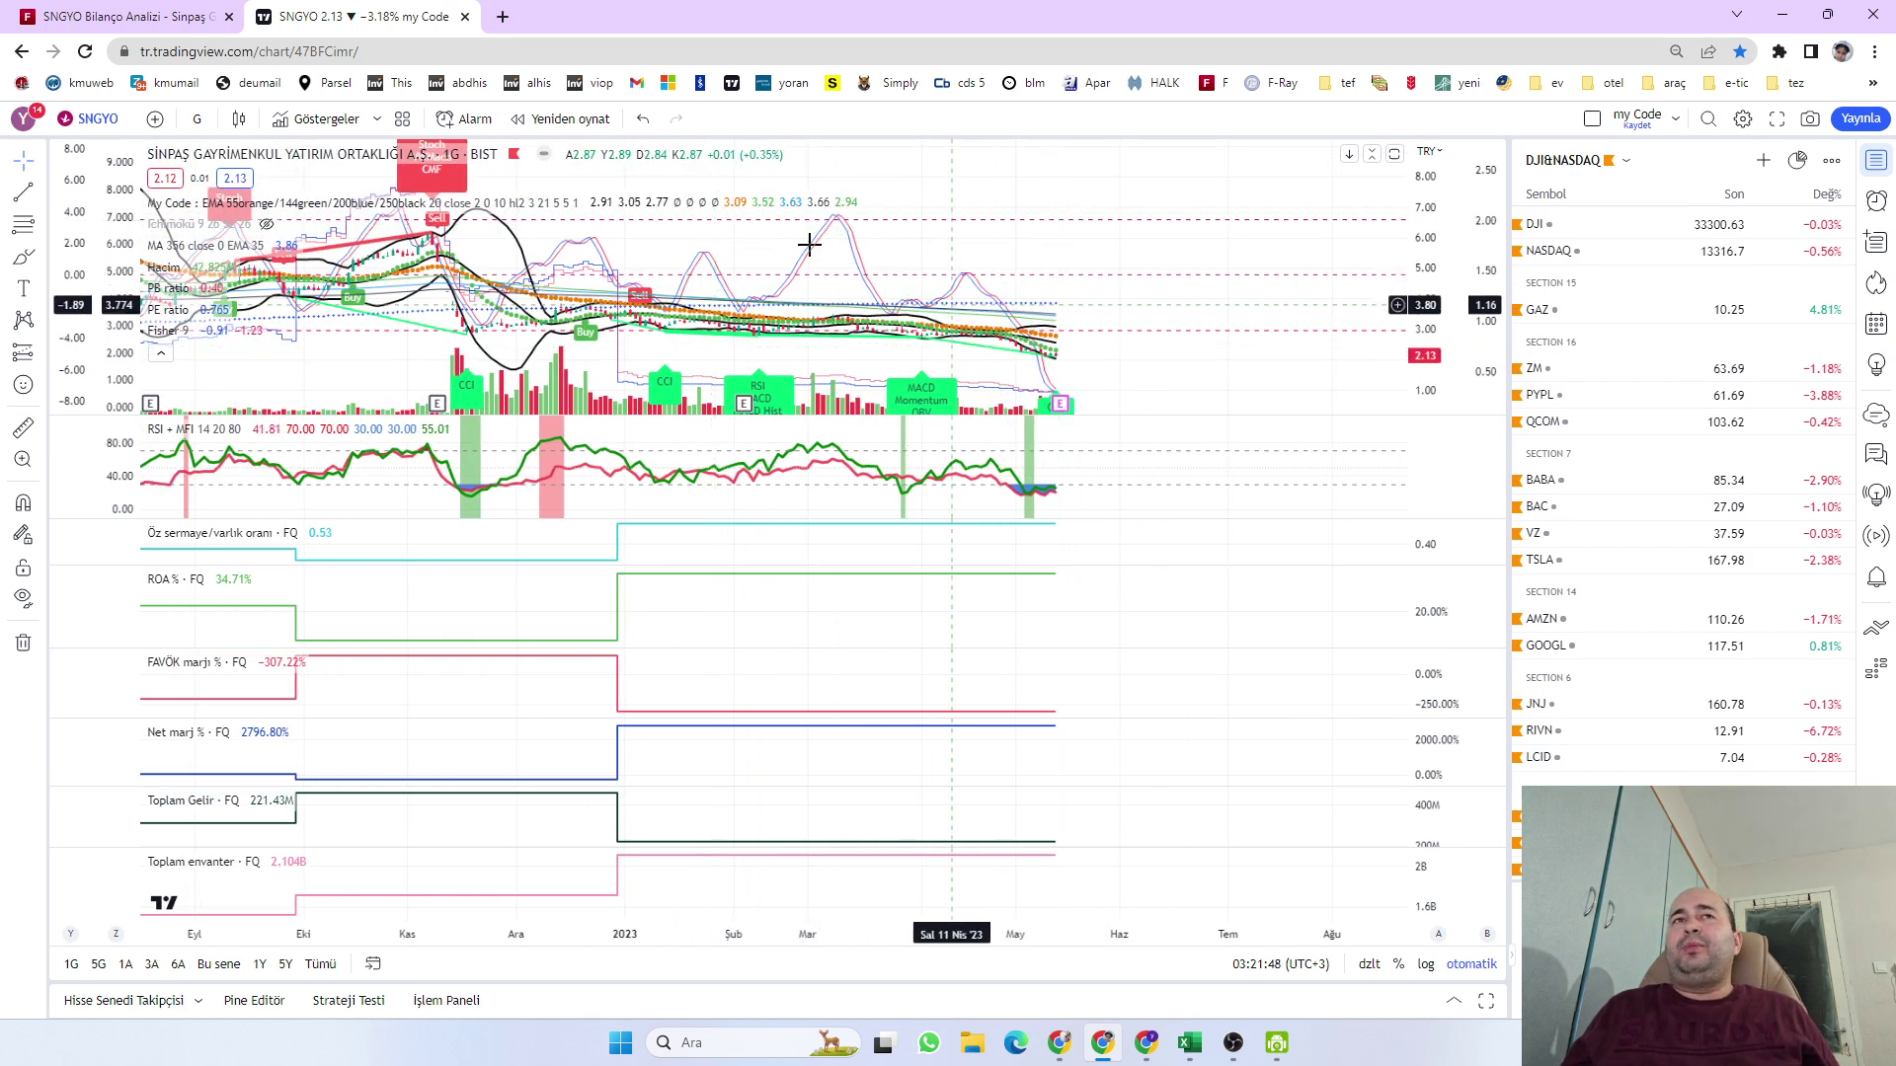
Return to Fintables, open SNGYO's summary report and examine the PD/DD multiple
left_click(156, 10)
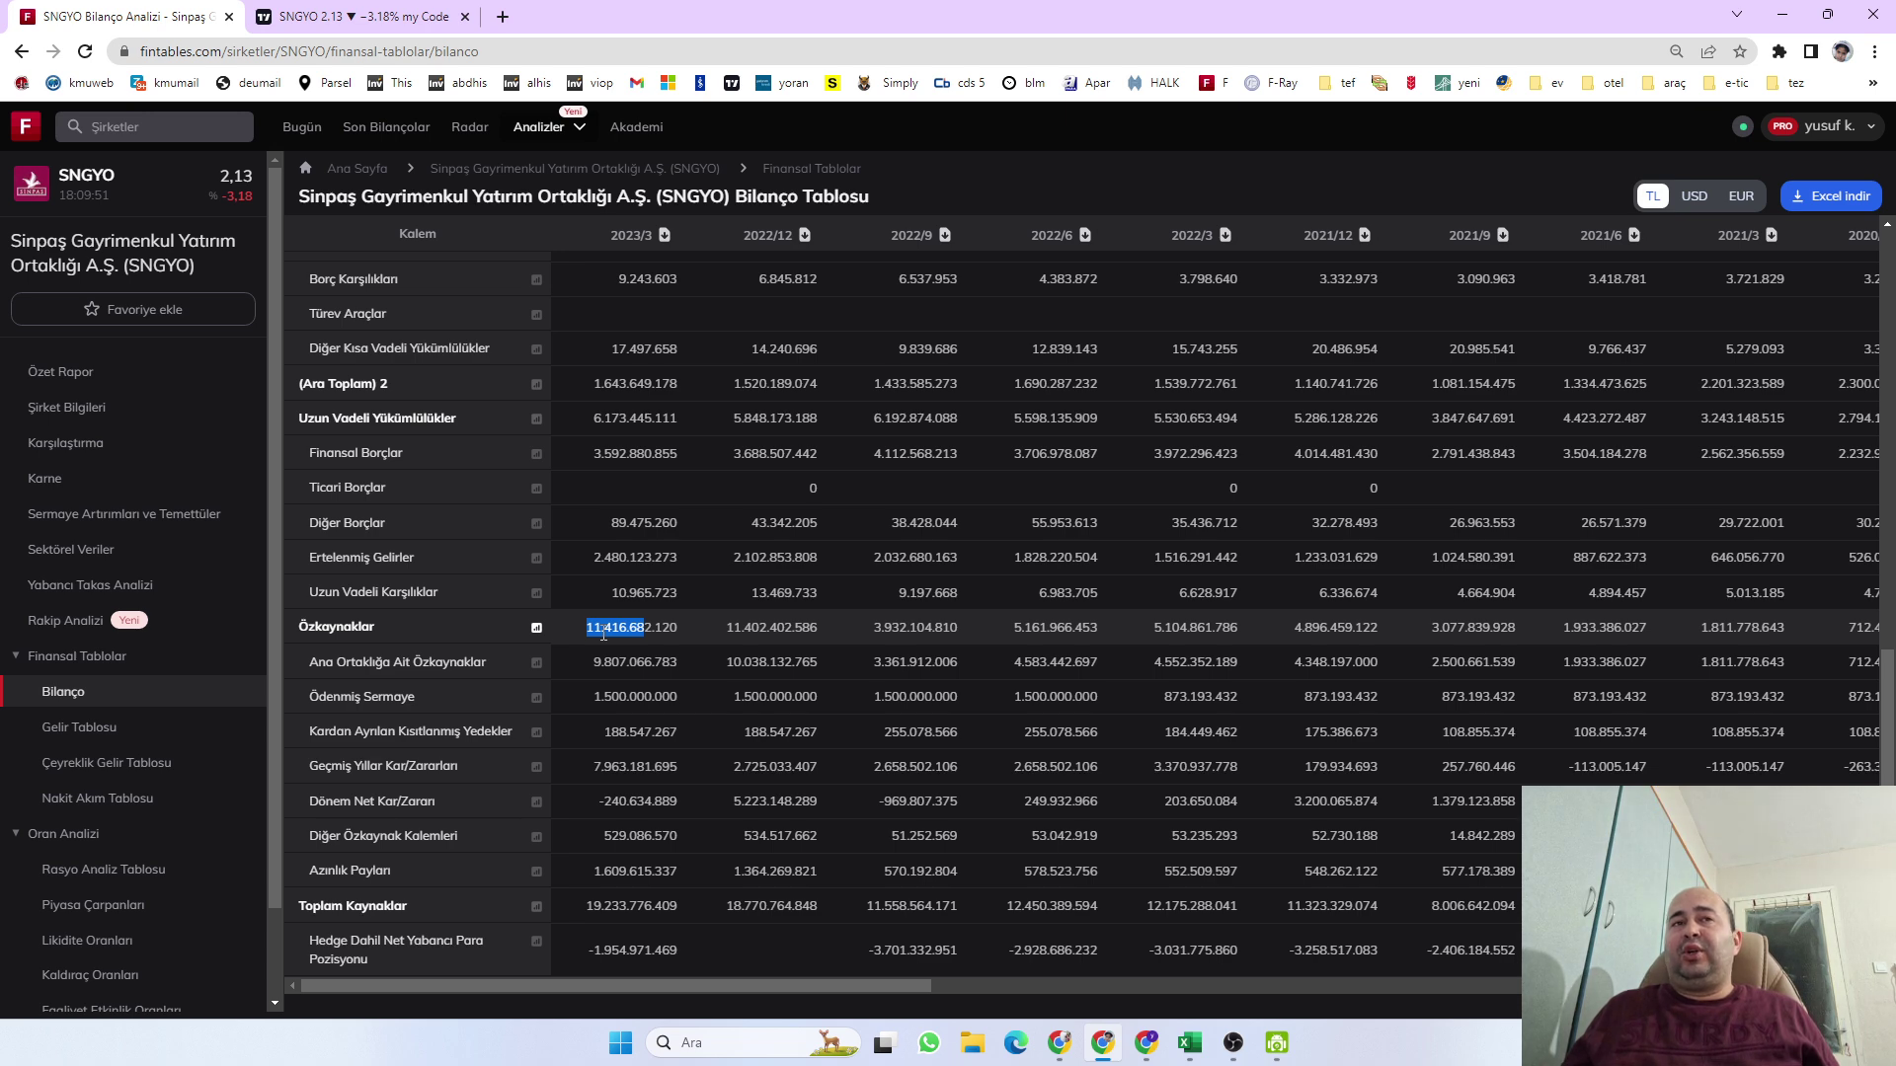
left_click(40, 375)
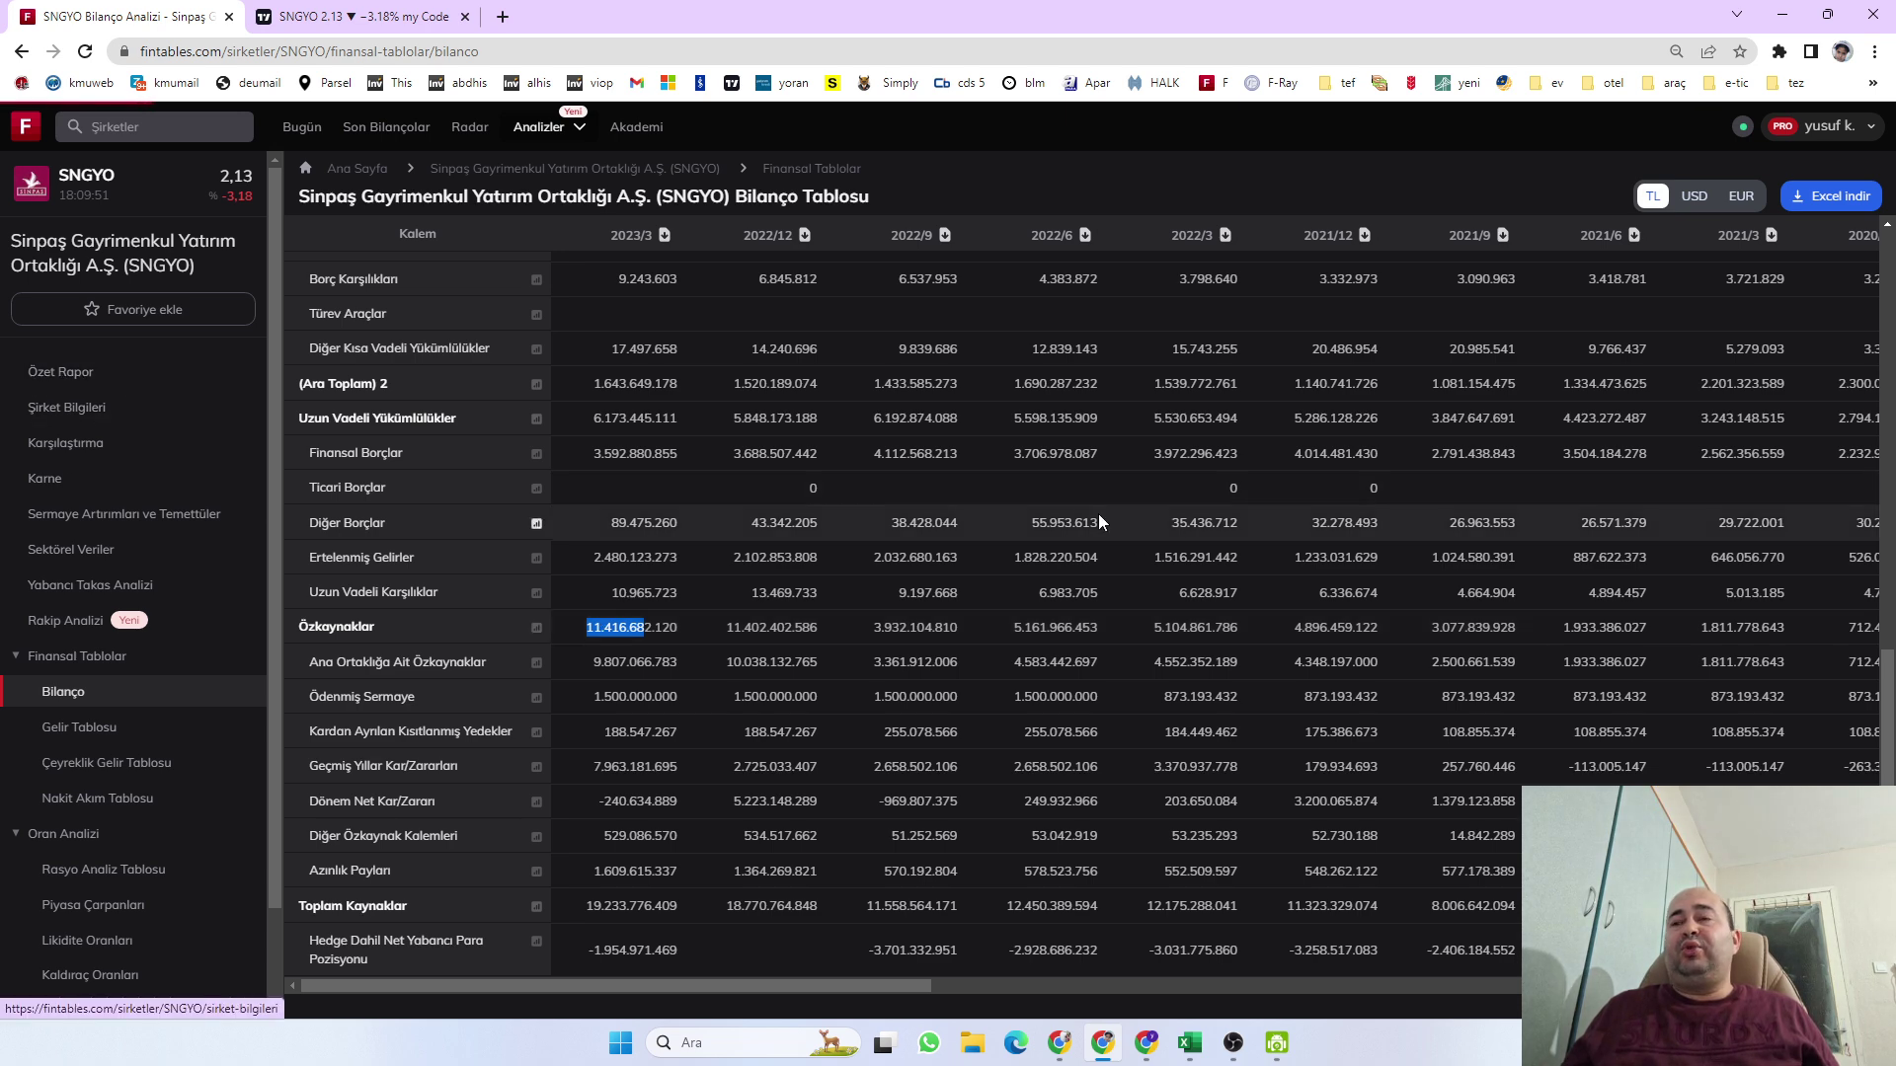
scroll(1728, 750, "down", 2)
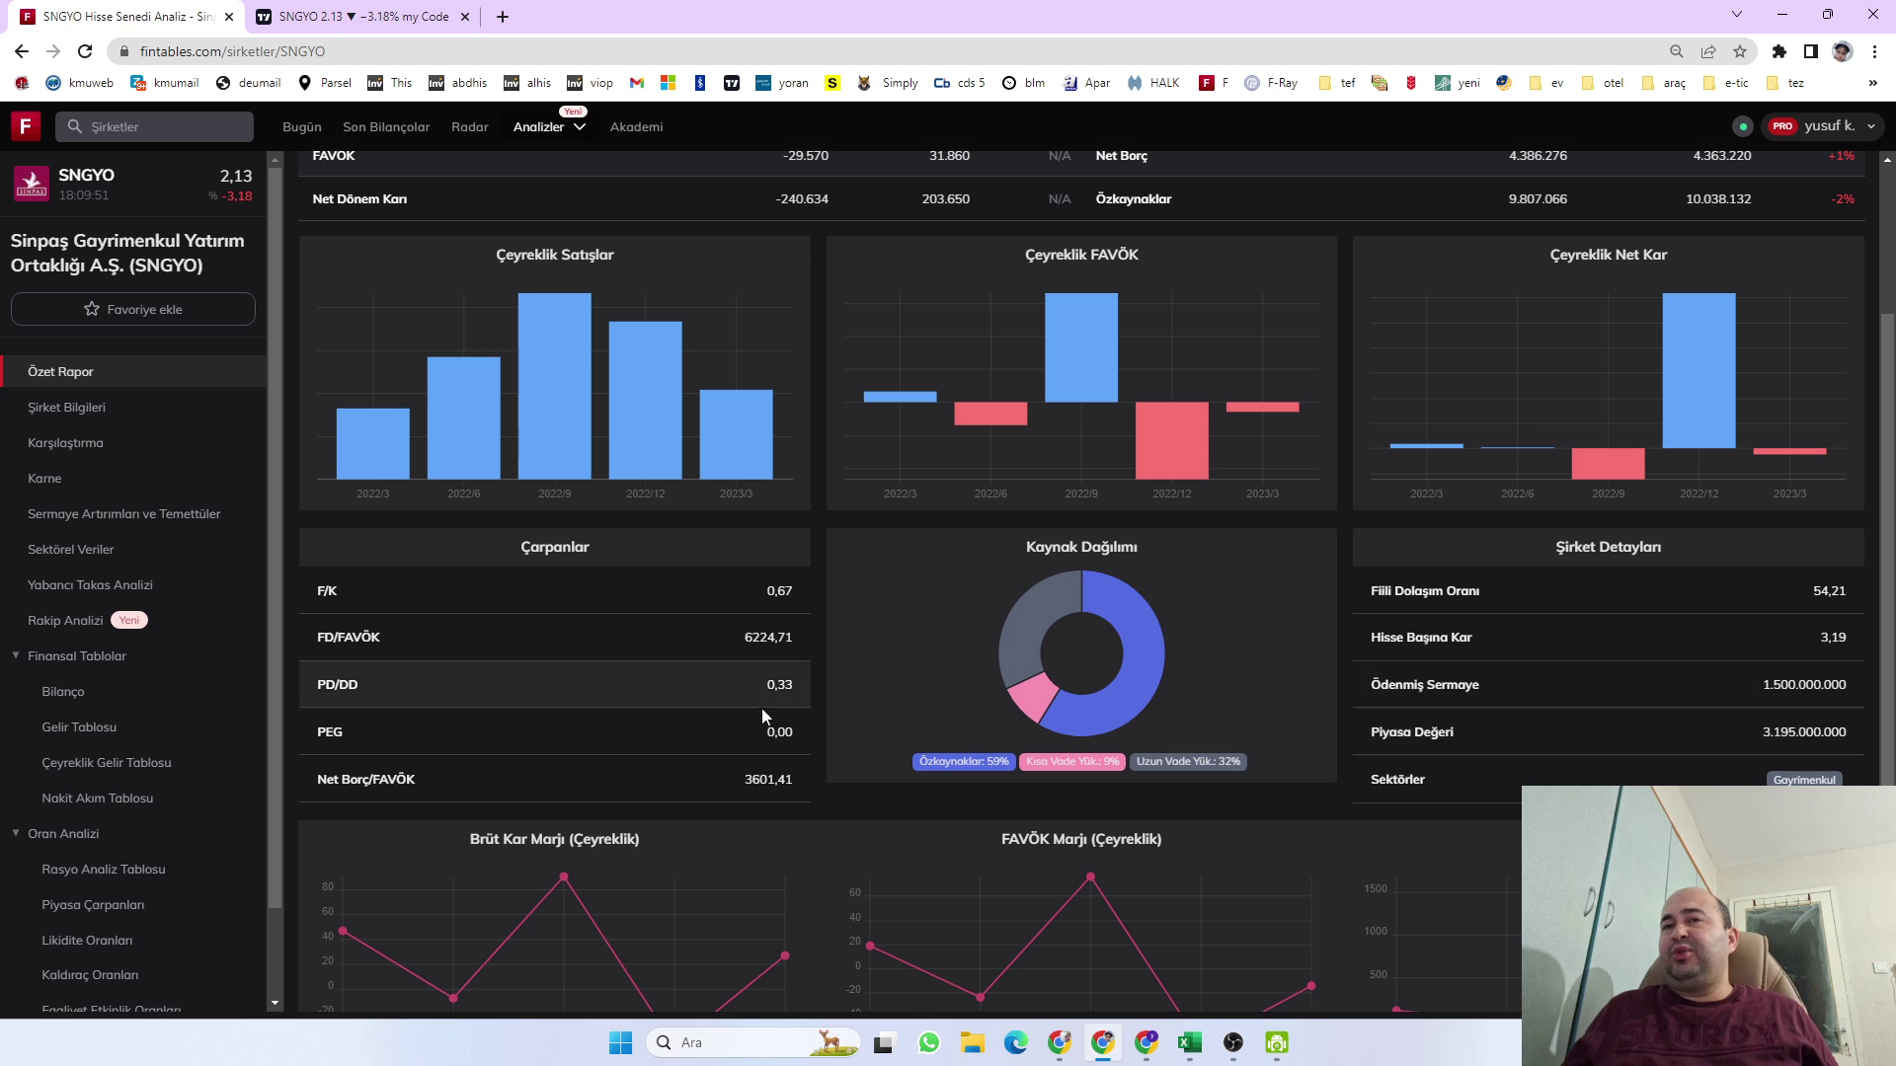
left_click_drag(767, 696, 812, 685)
left_click(1781, 658)
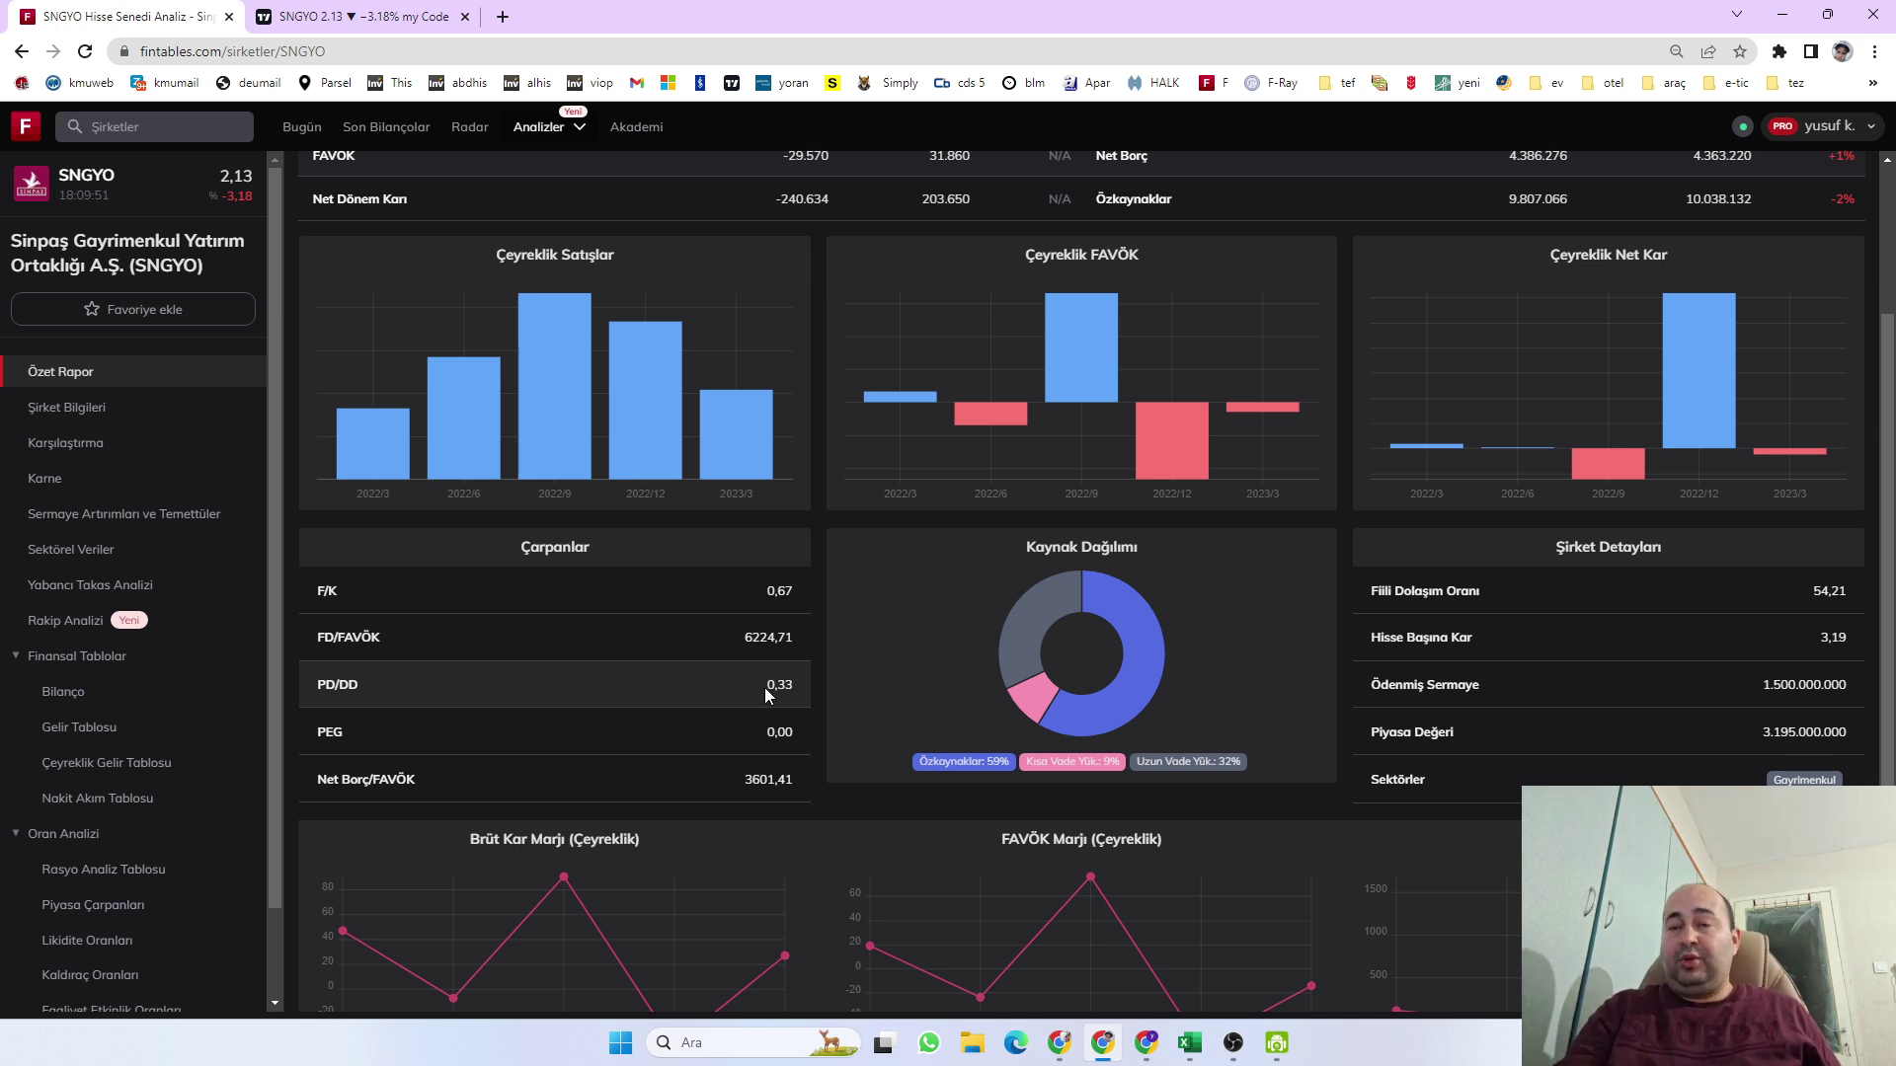
Open the Windows Calculator and divide SNGYO's PD/DD of 0,33 by 2
key("XF86Calculator")
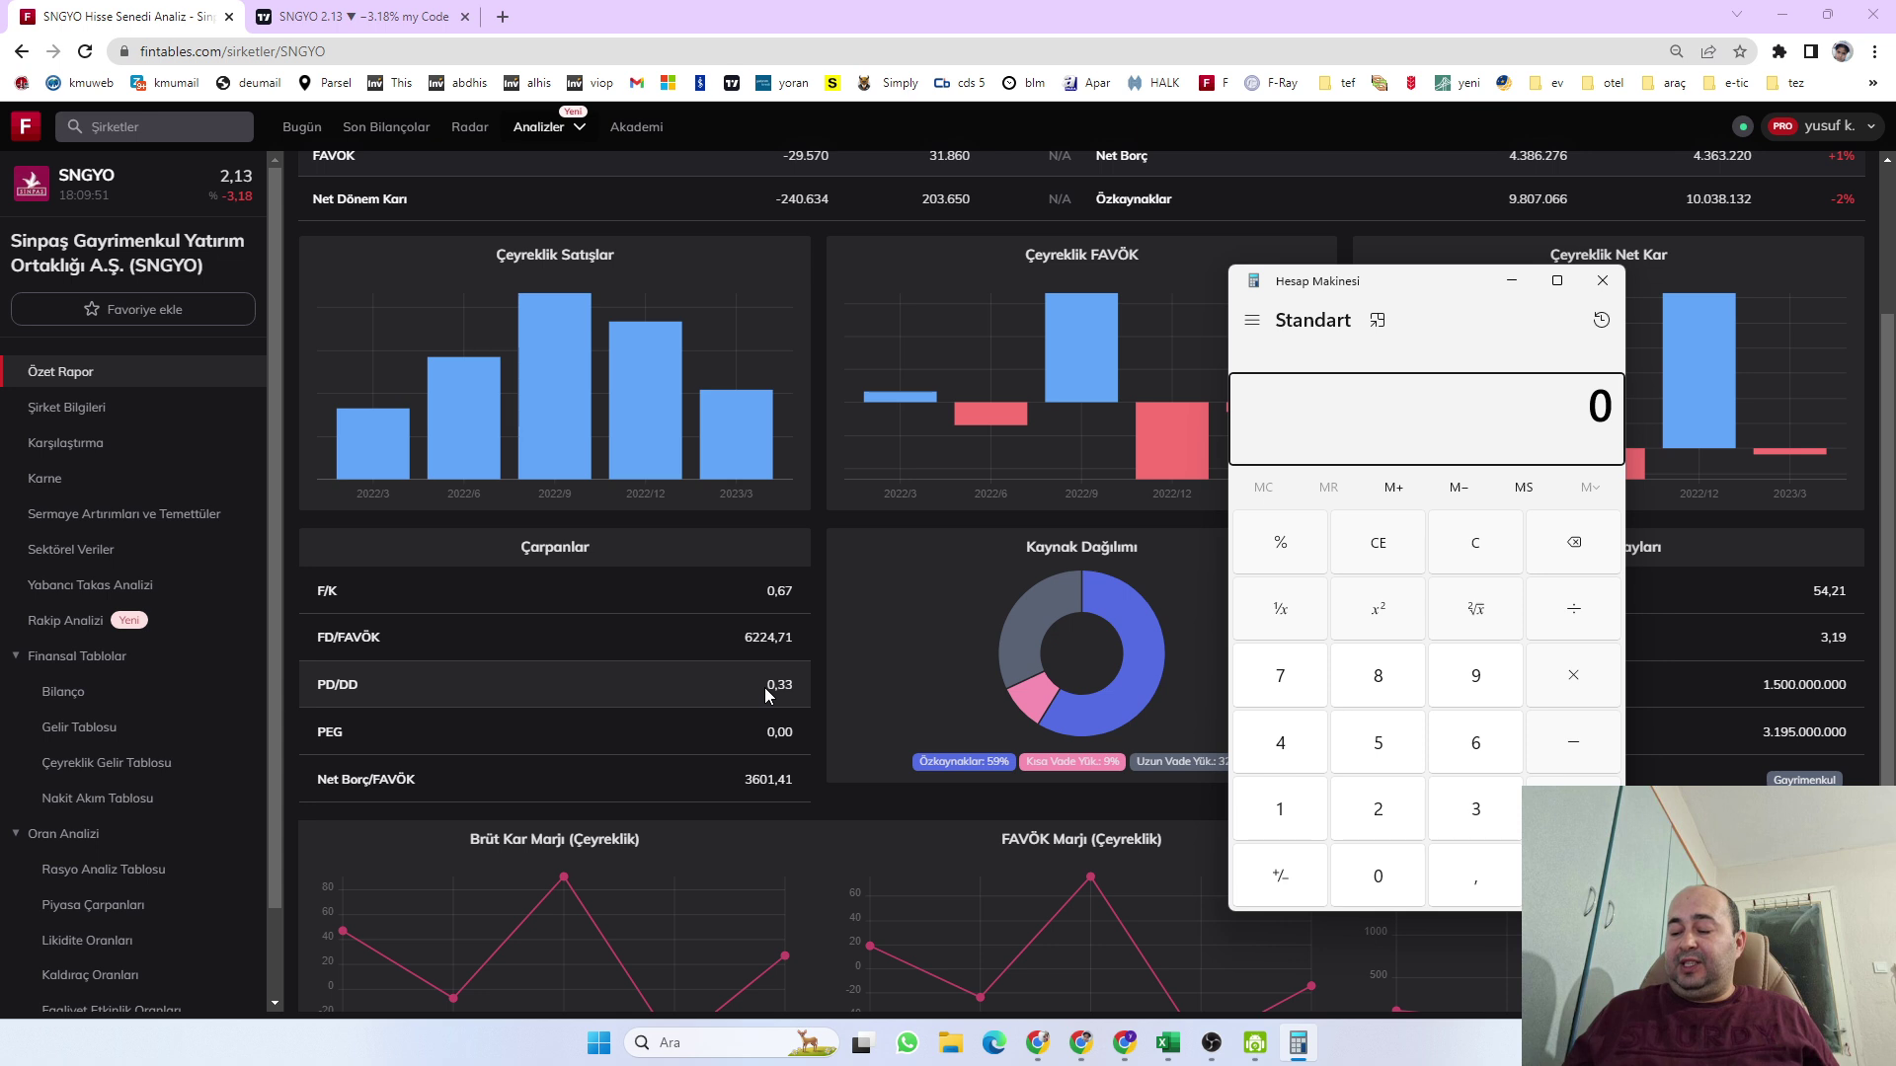
type(",33/2")
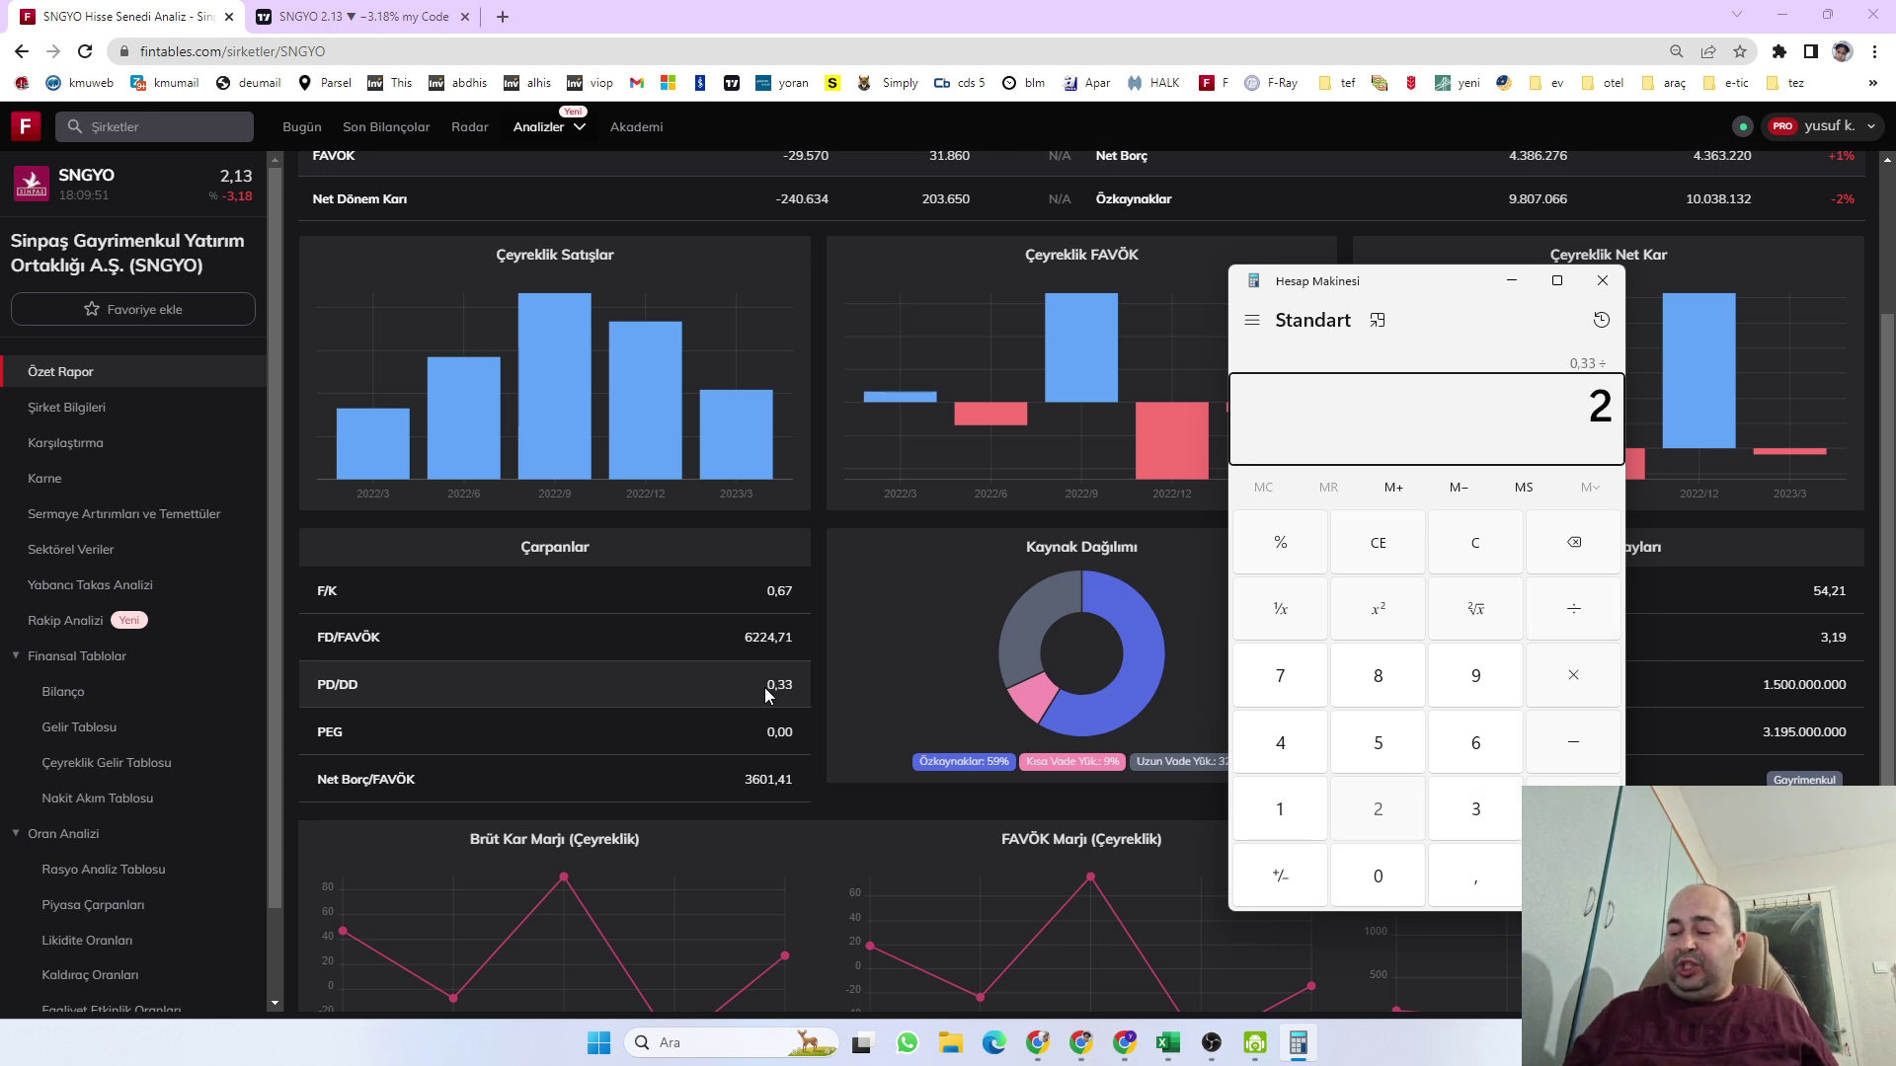
key("Return")
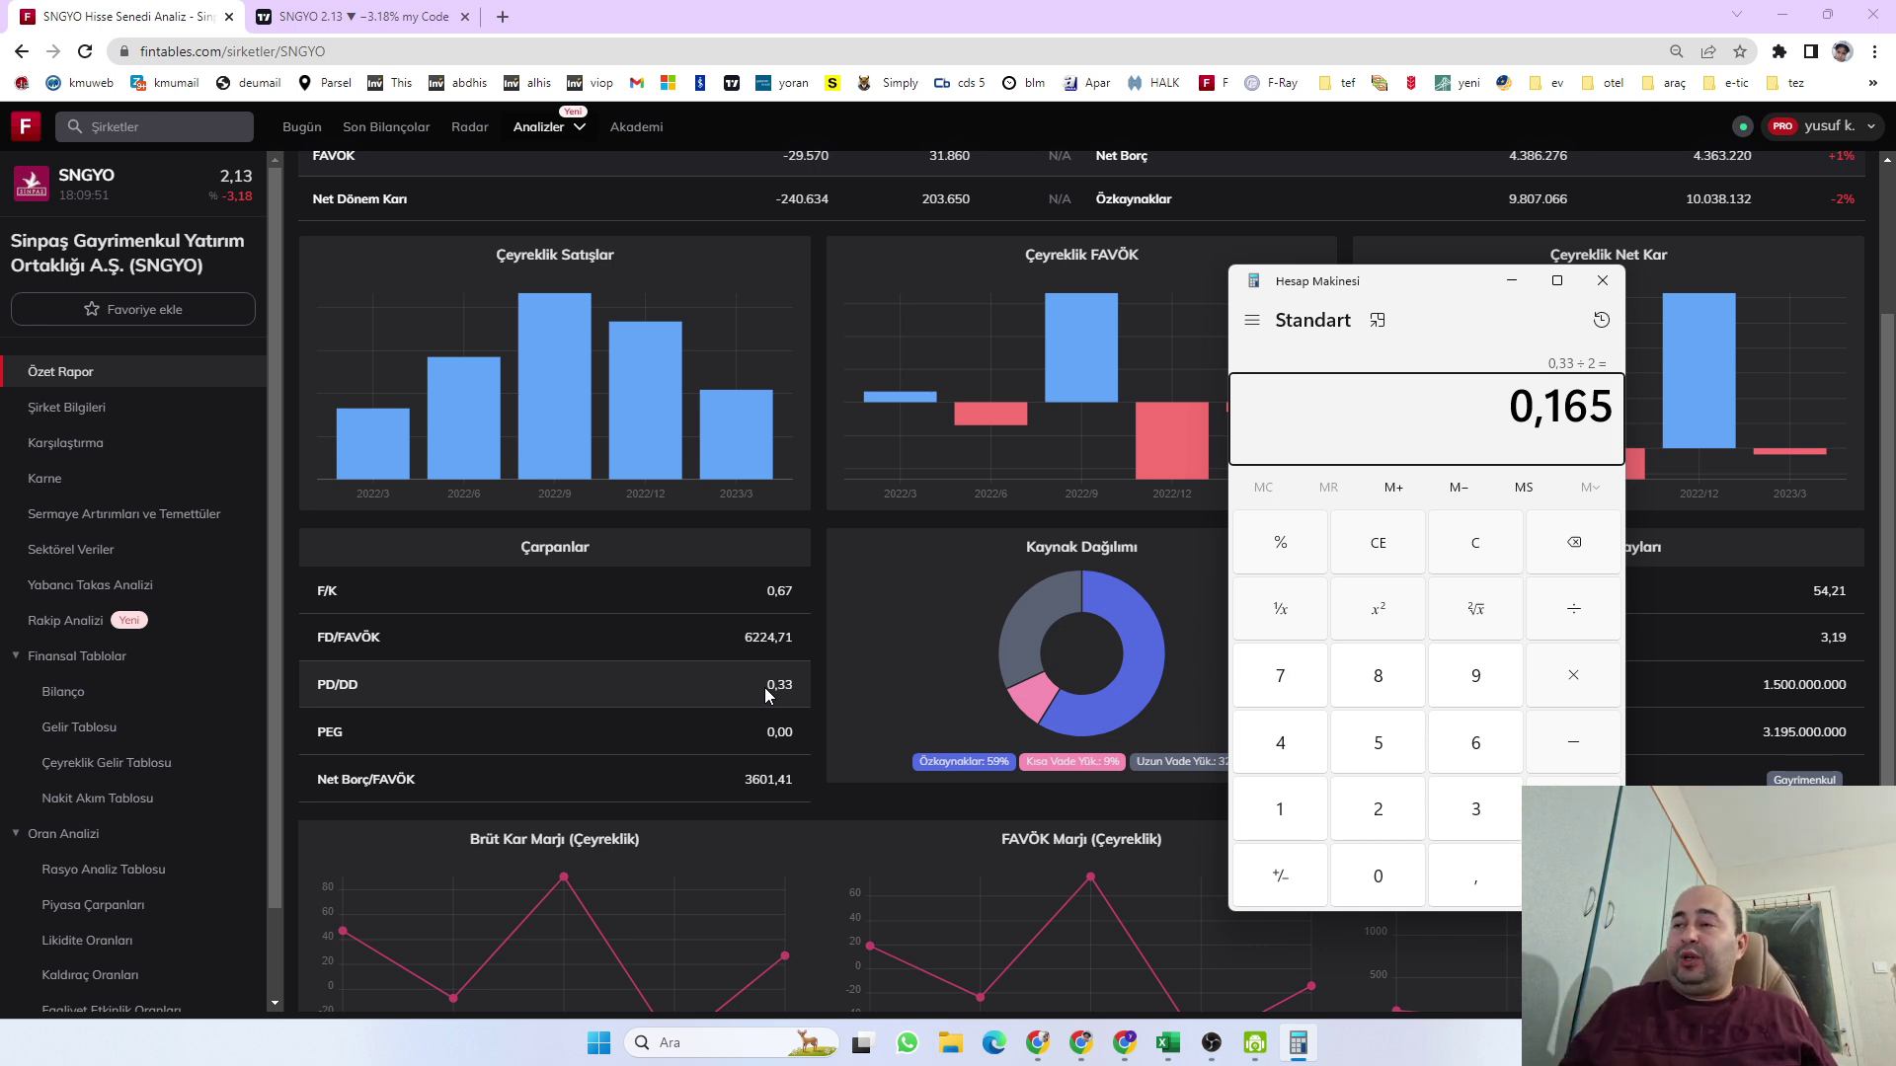
Clear the calculator and divide 1,8 by 0,16
left_click(1478, 546)
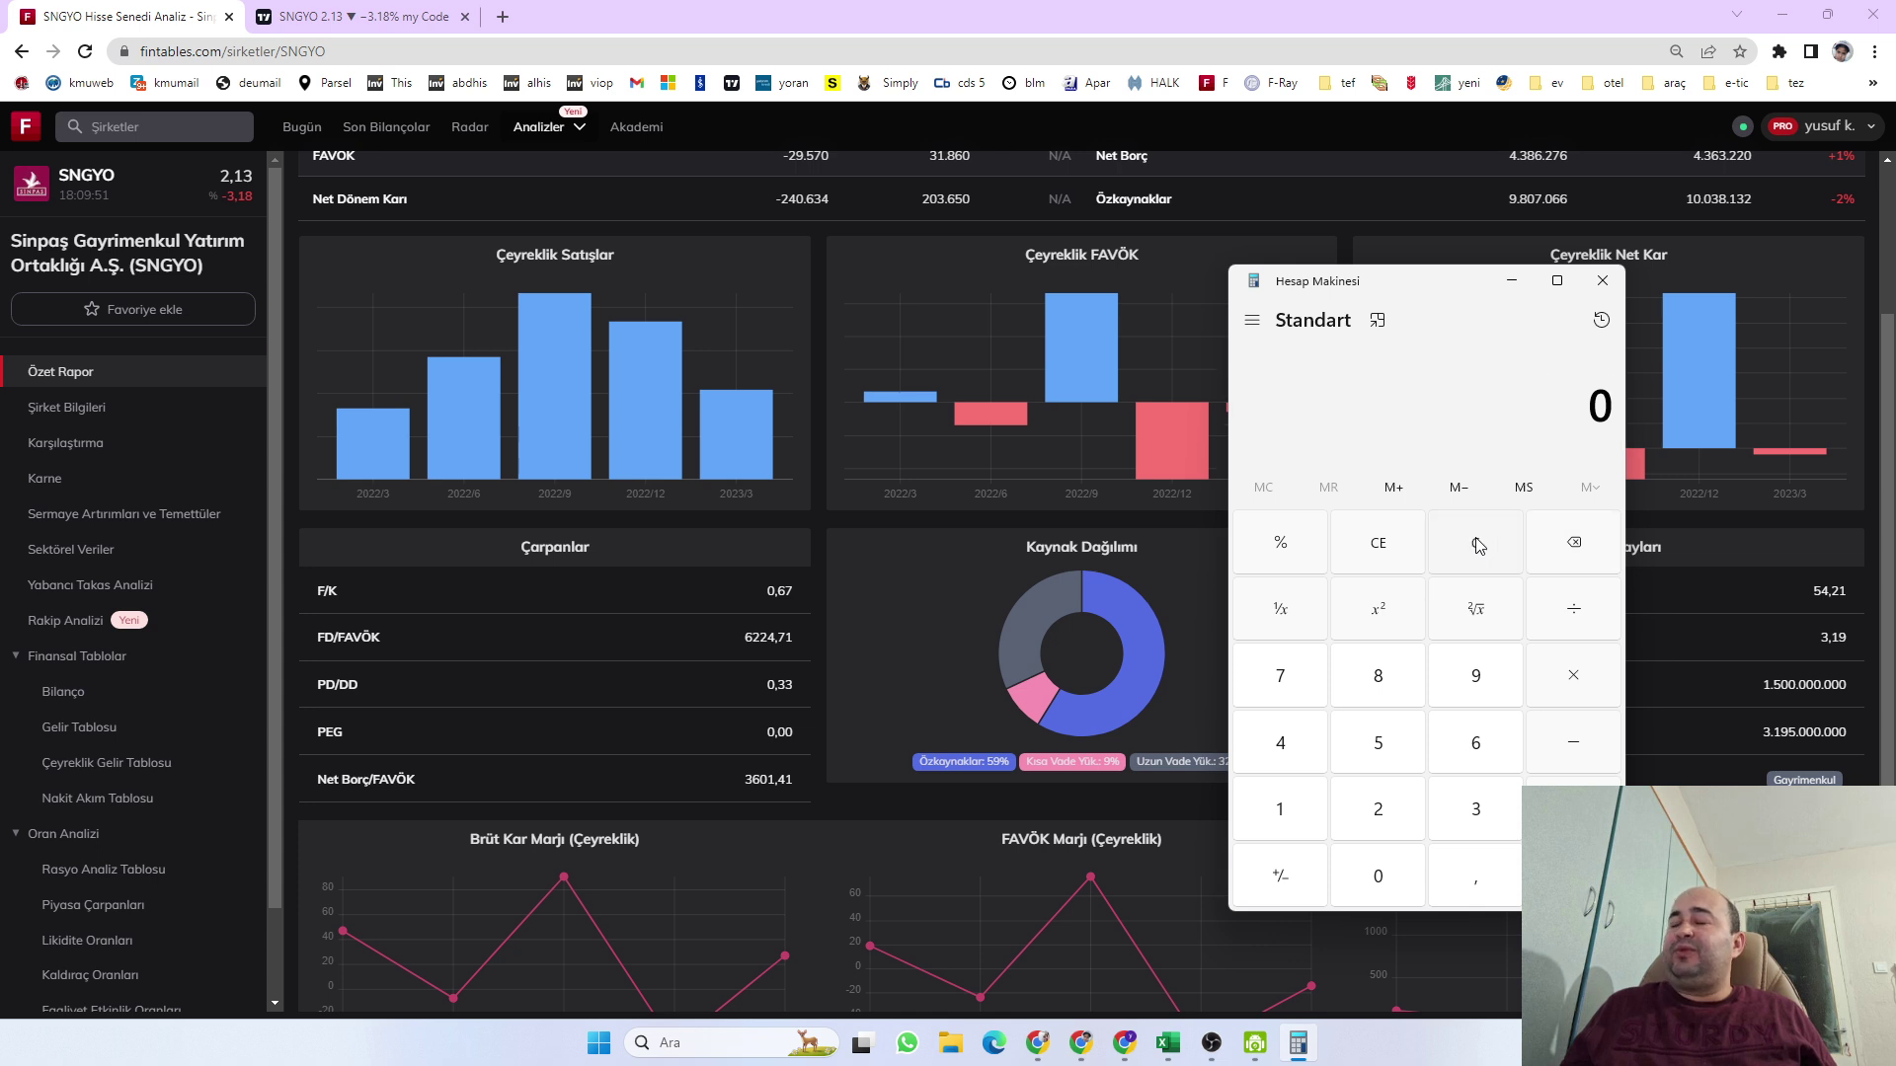
type("1,8/")
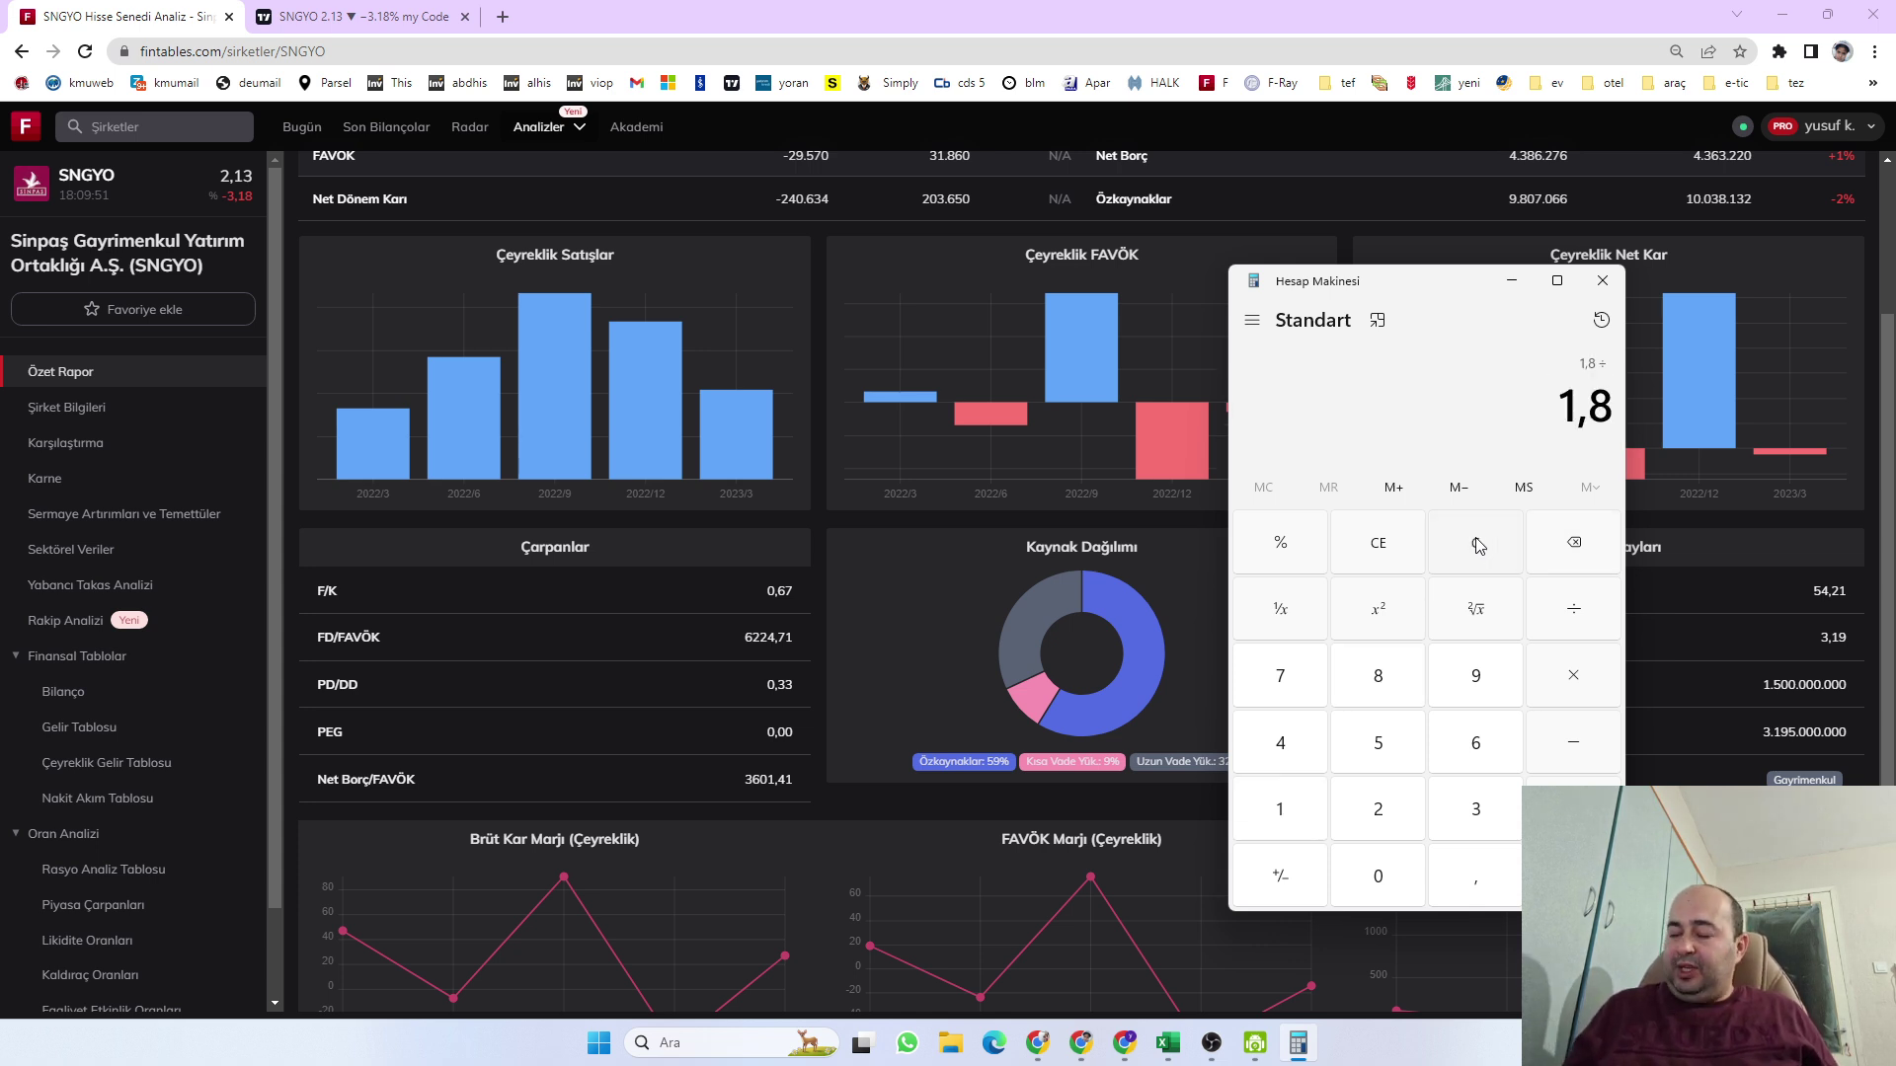
type("0,16")
key("Return")
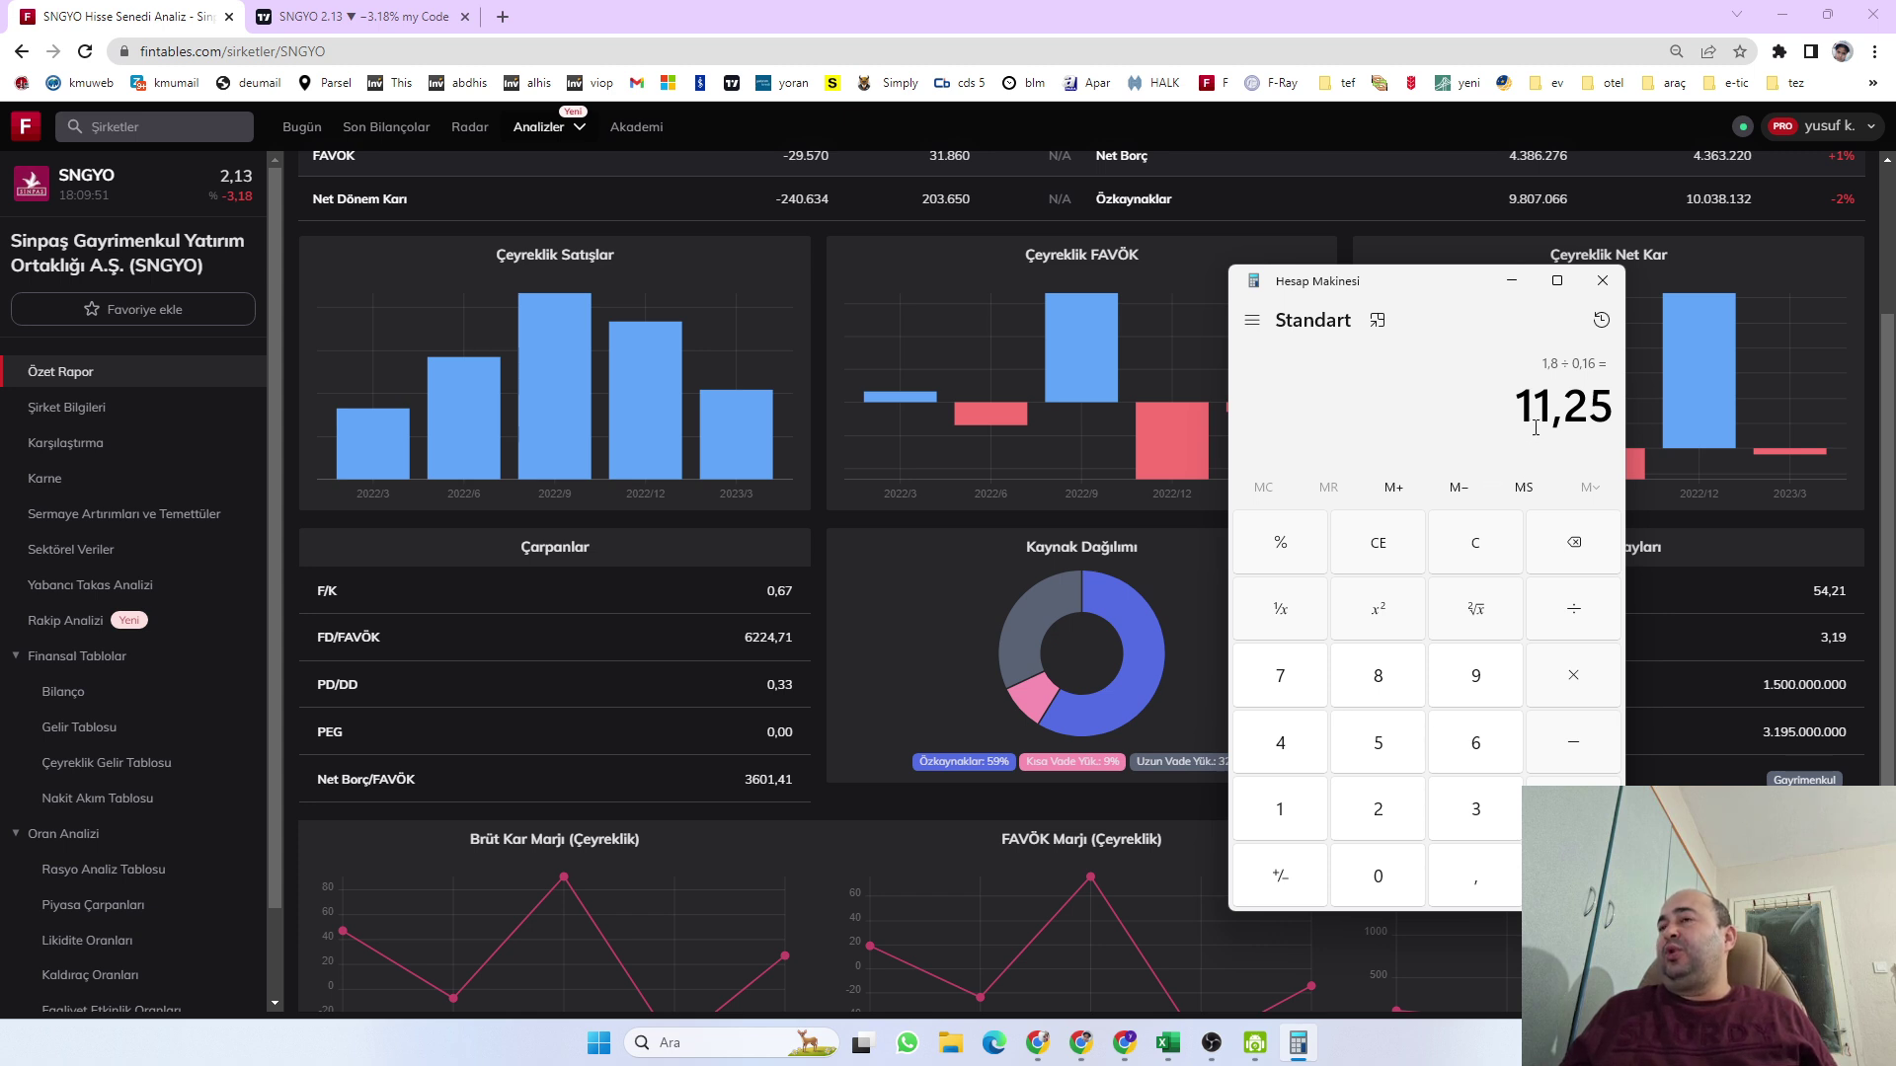
Clear and reposition the calculator, and multiply 20 by SNGYO's paid-in capital of 1.500.000.000
left_click(1472, 543)
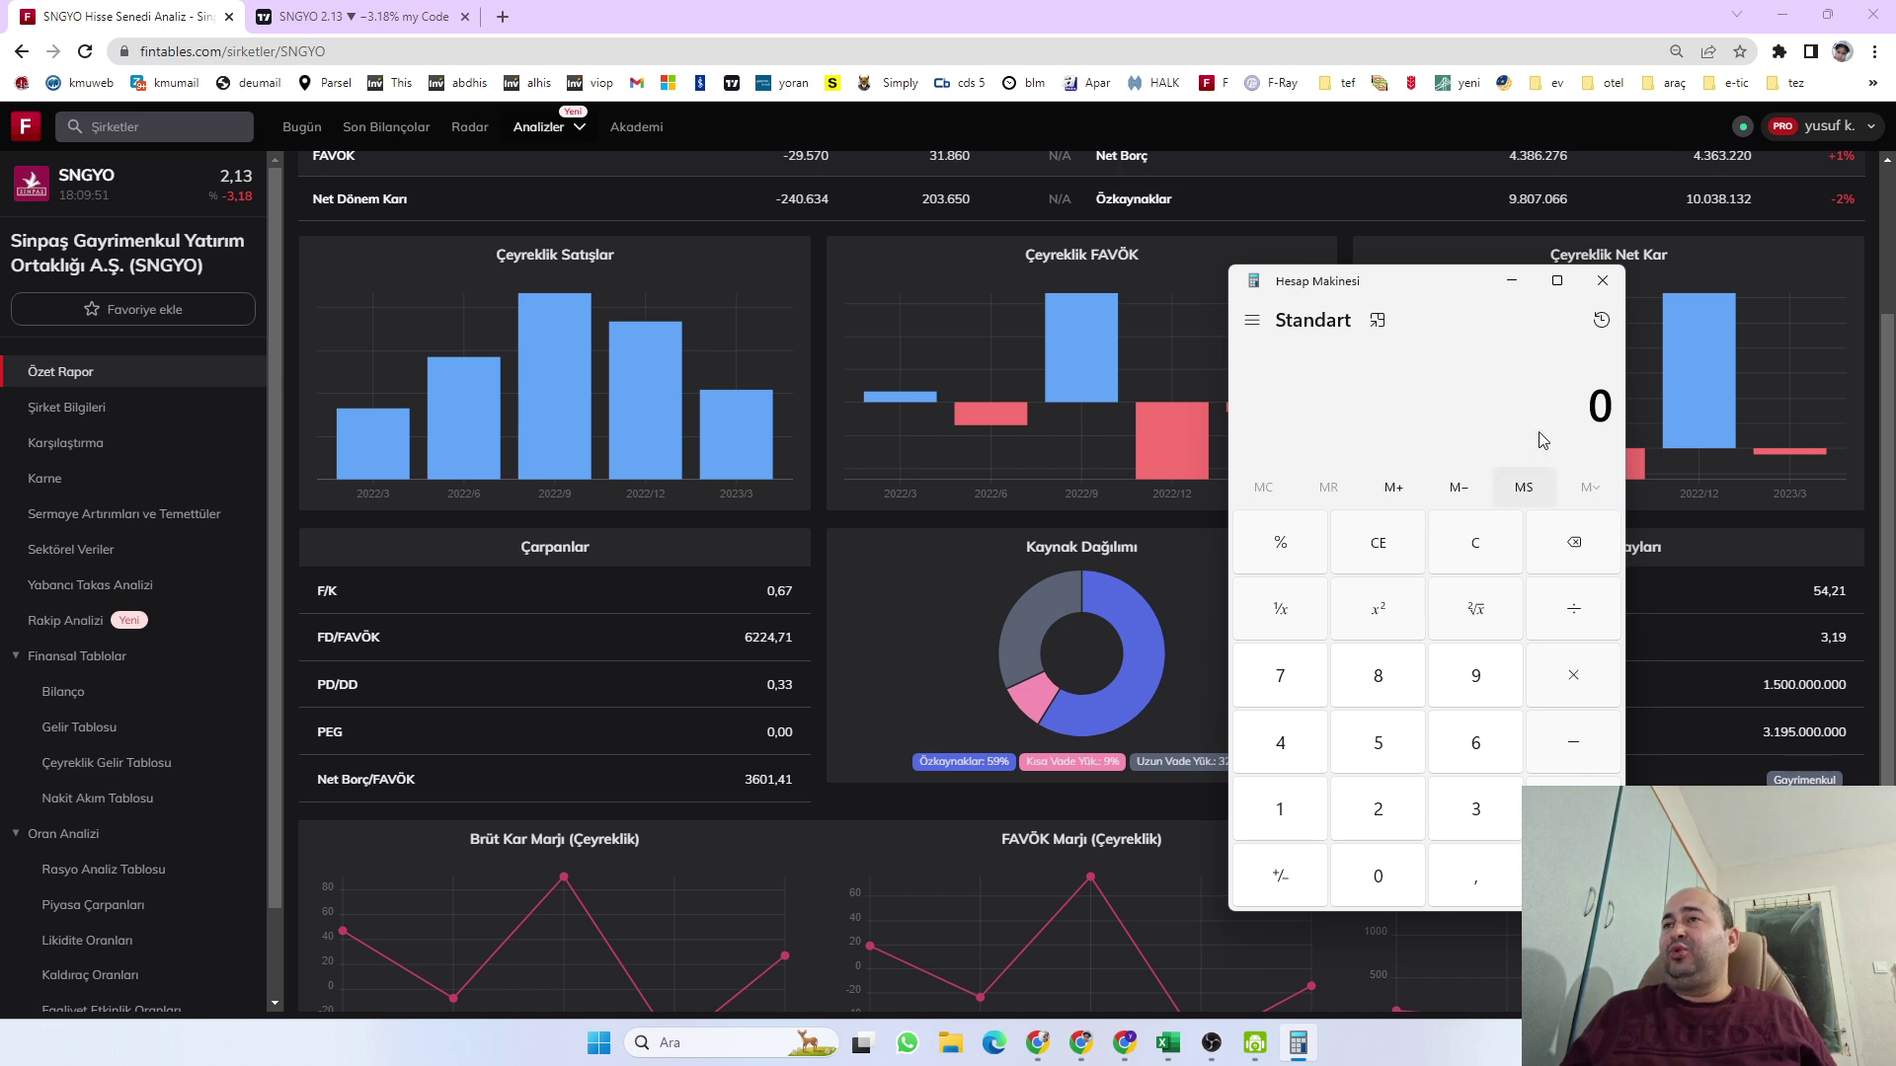
left_click_drag(1440, 298, 1154, 302)
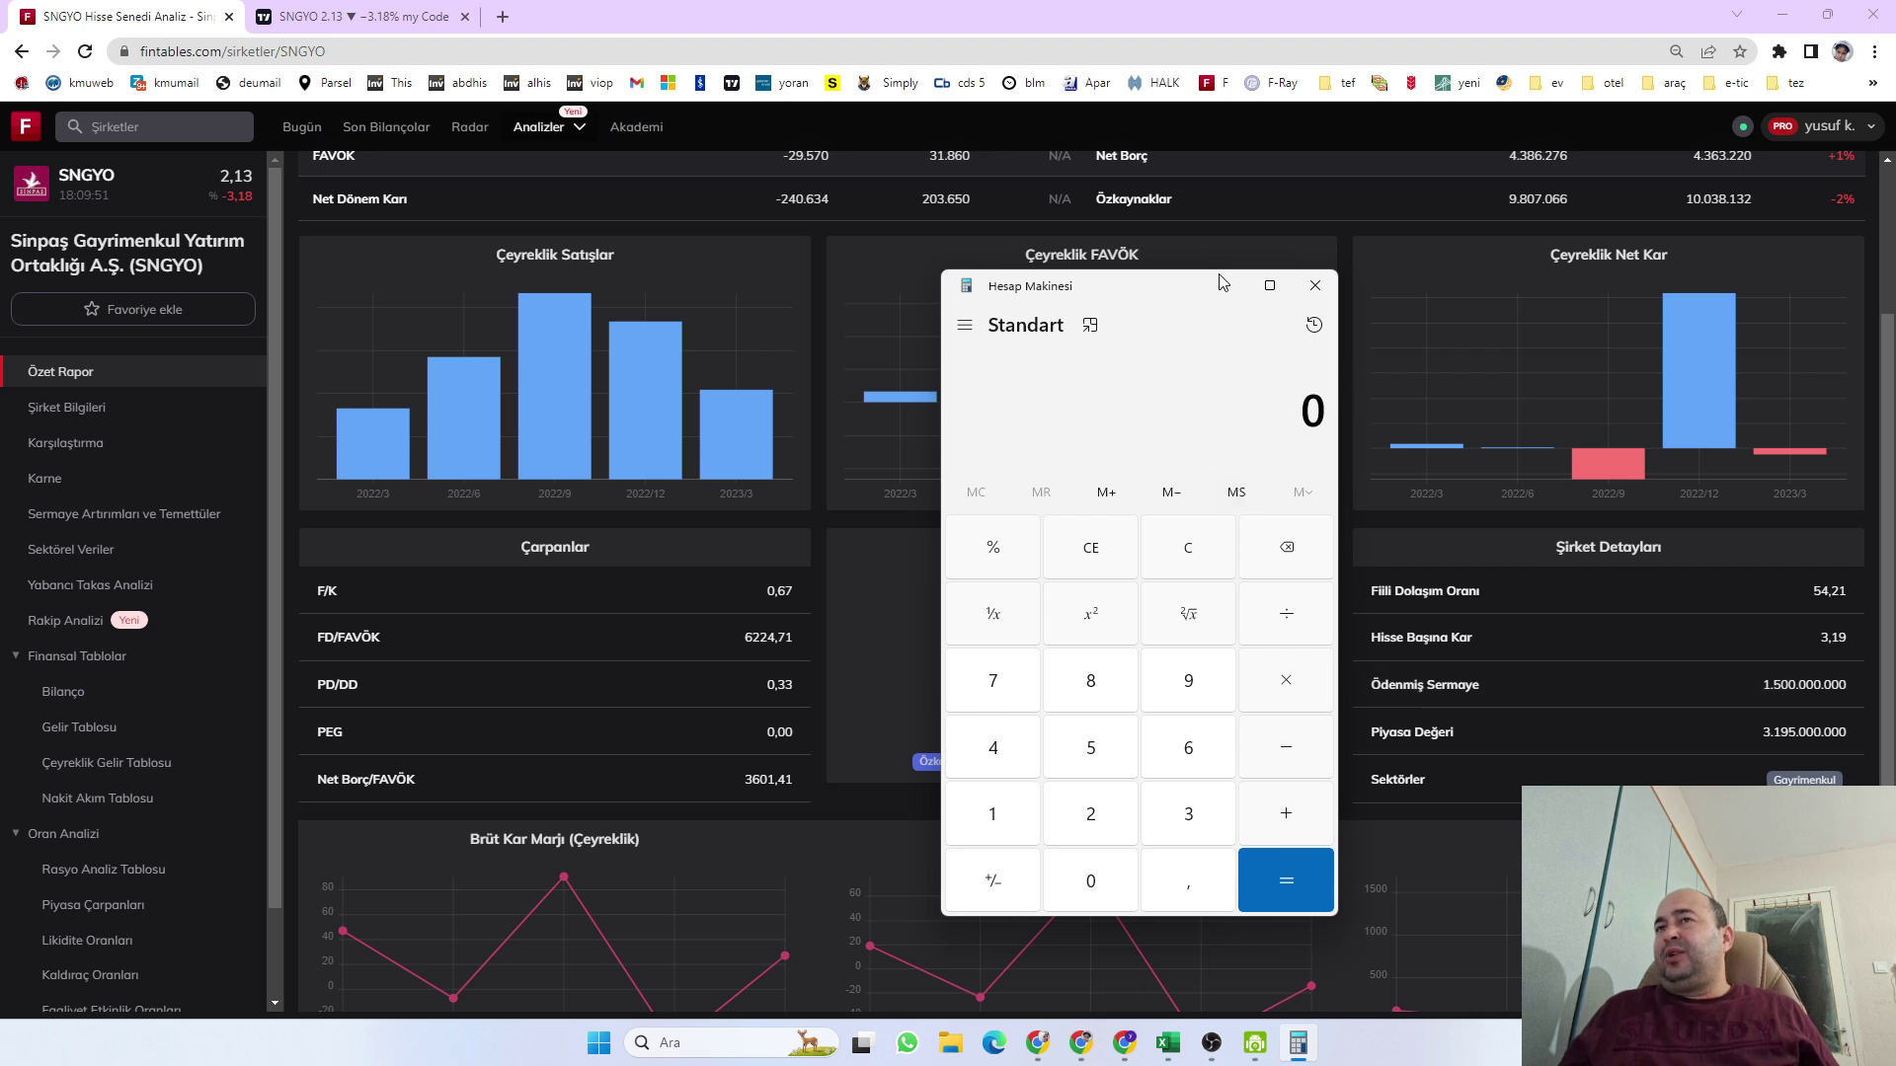
left_click_drag(1159, 288, 1266, 265)
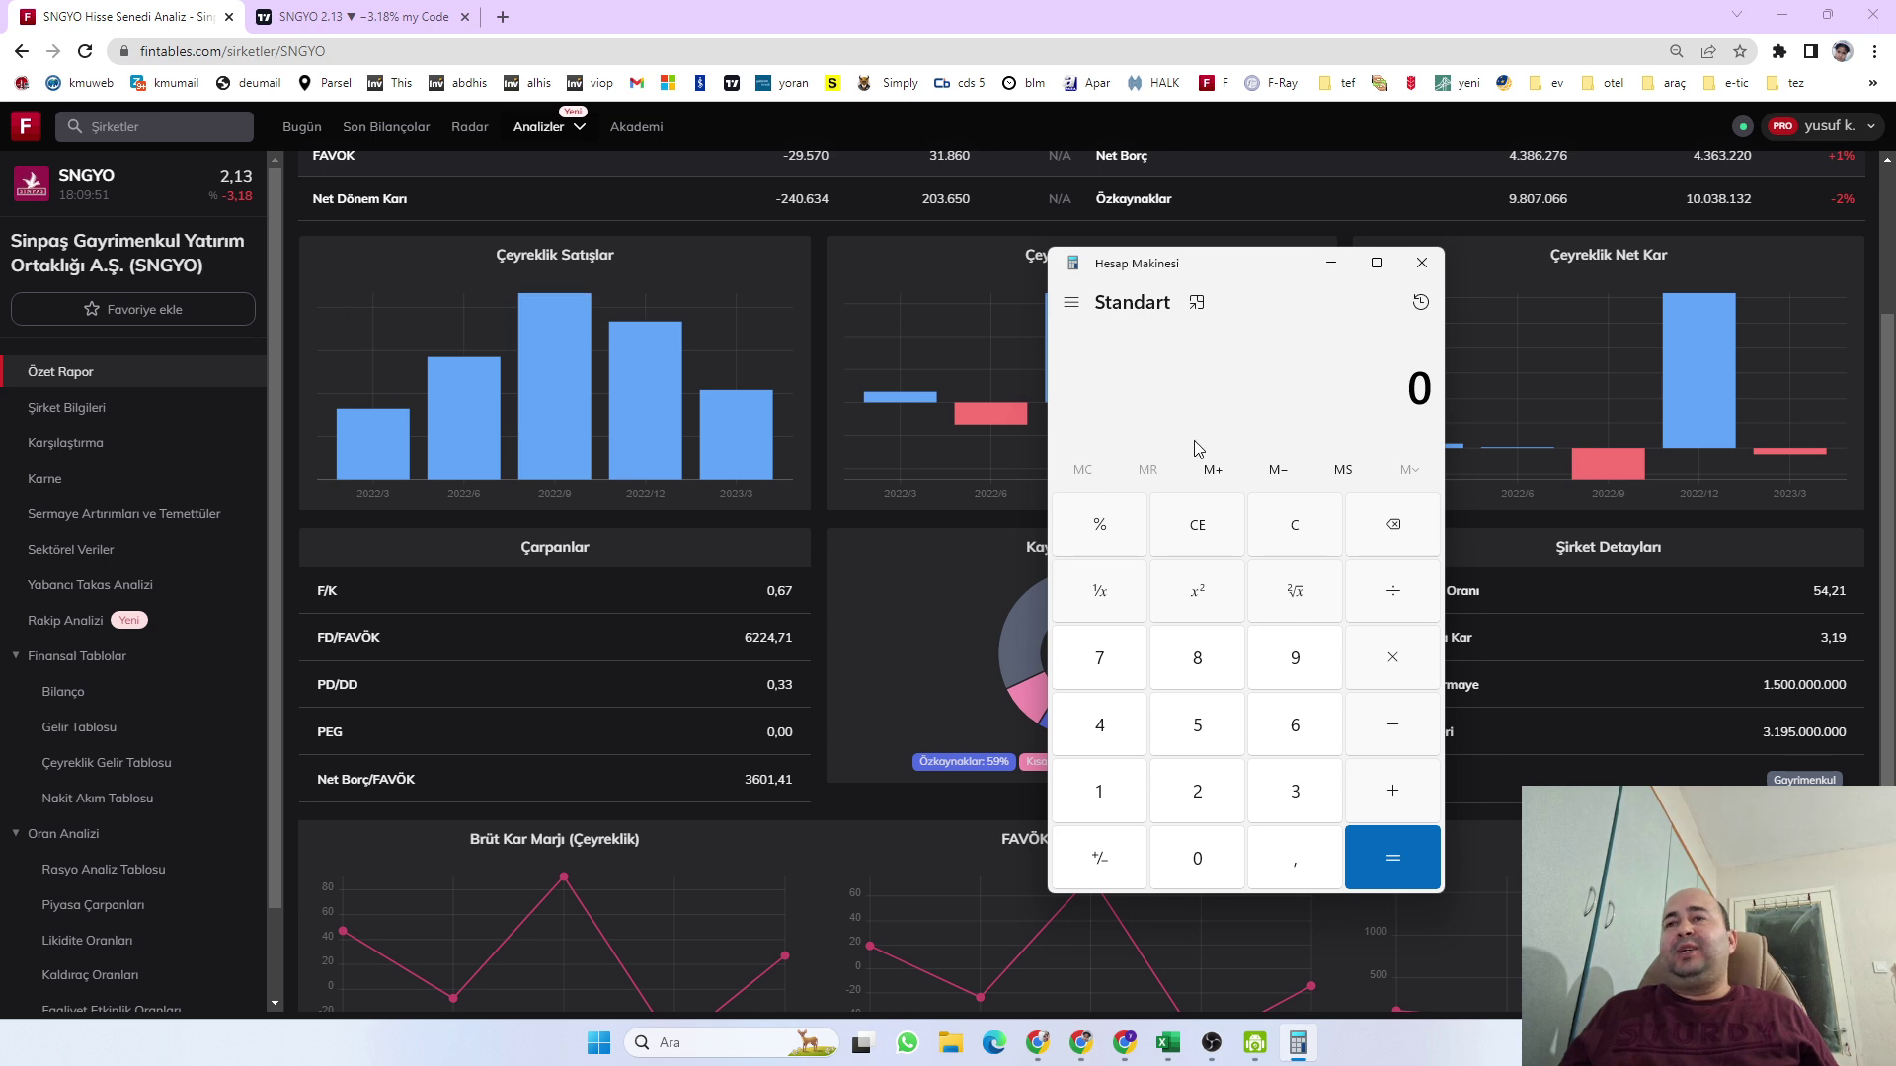
type("20*")
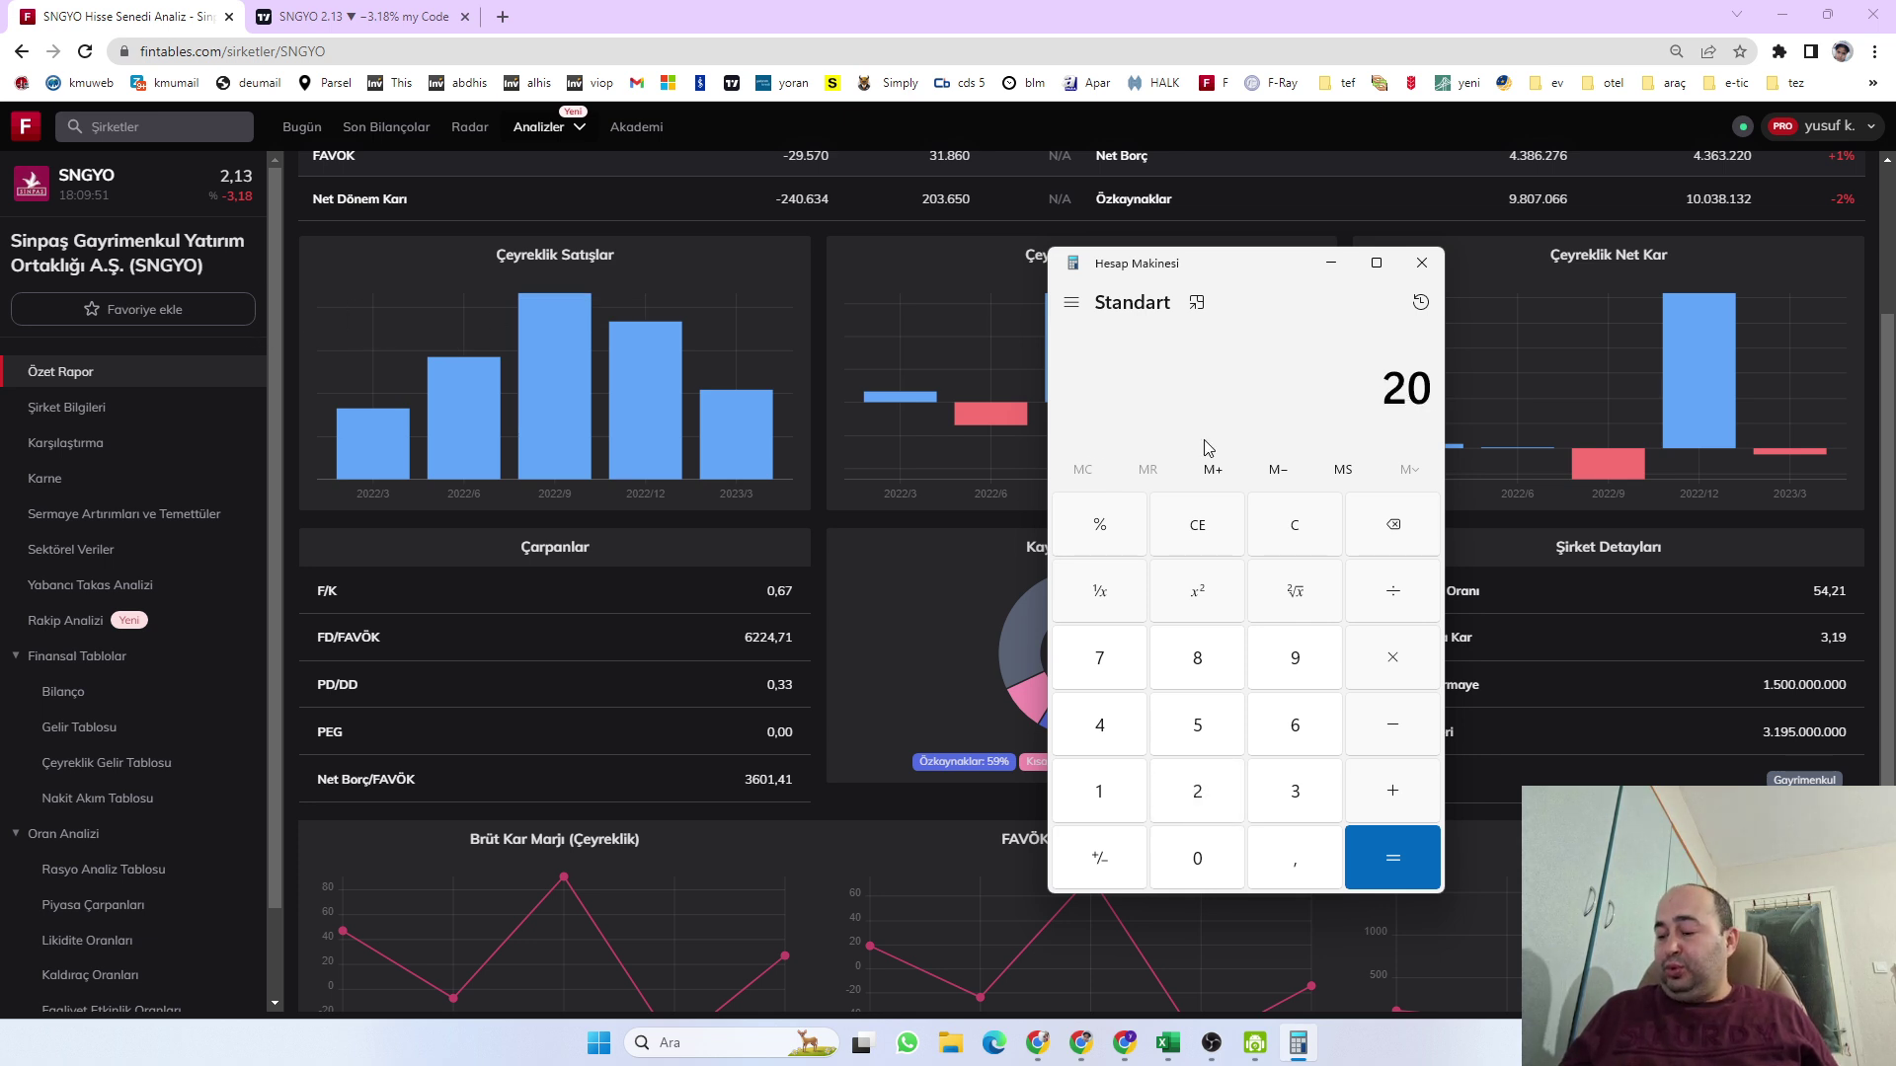
type("150.000")
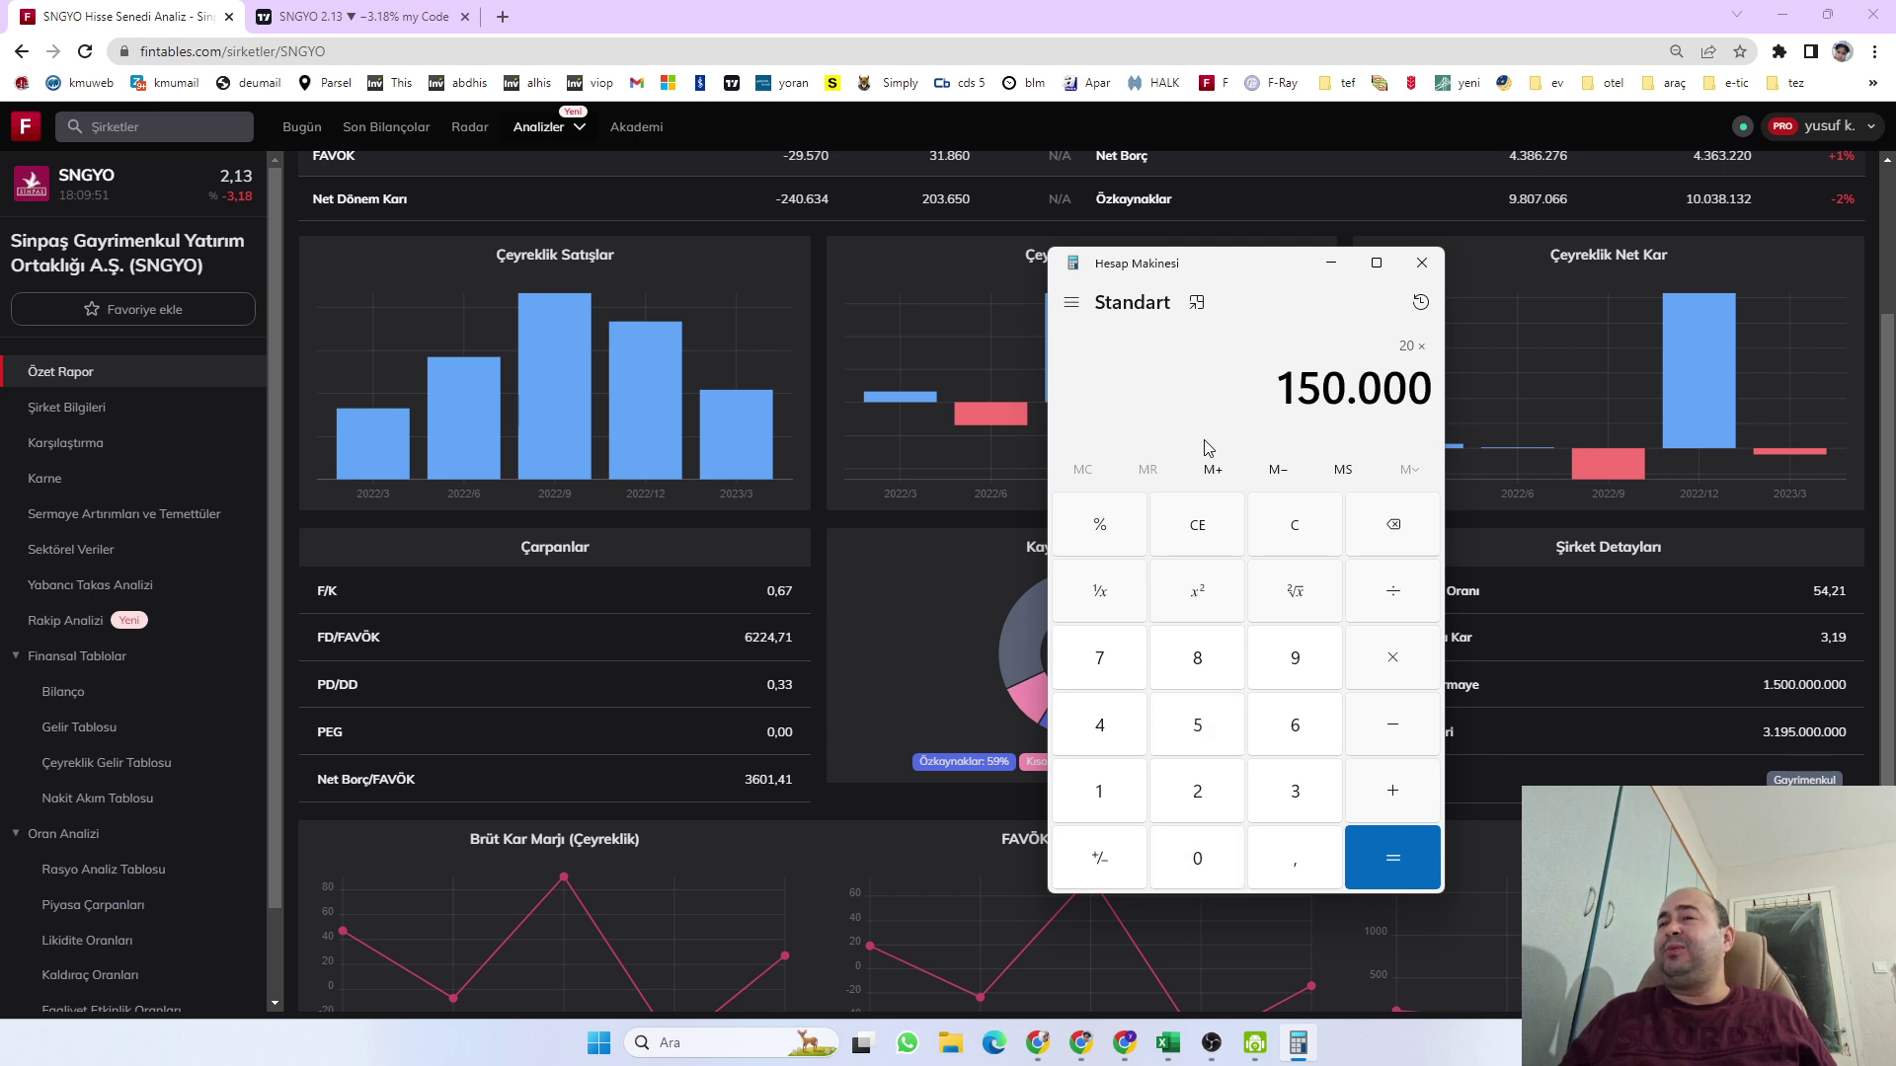
type("0000")
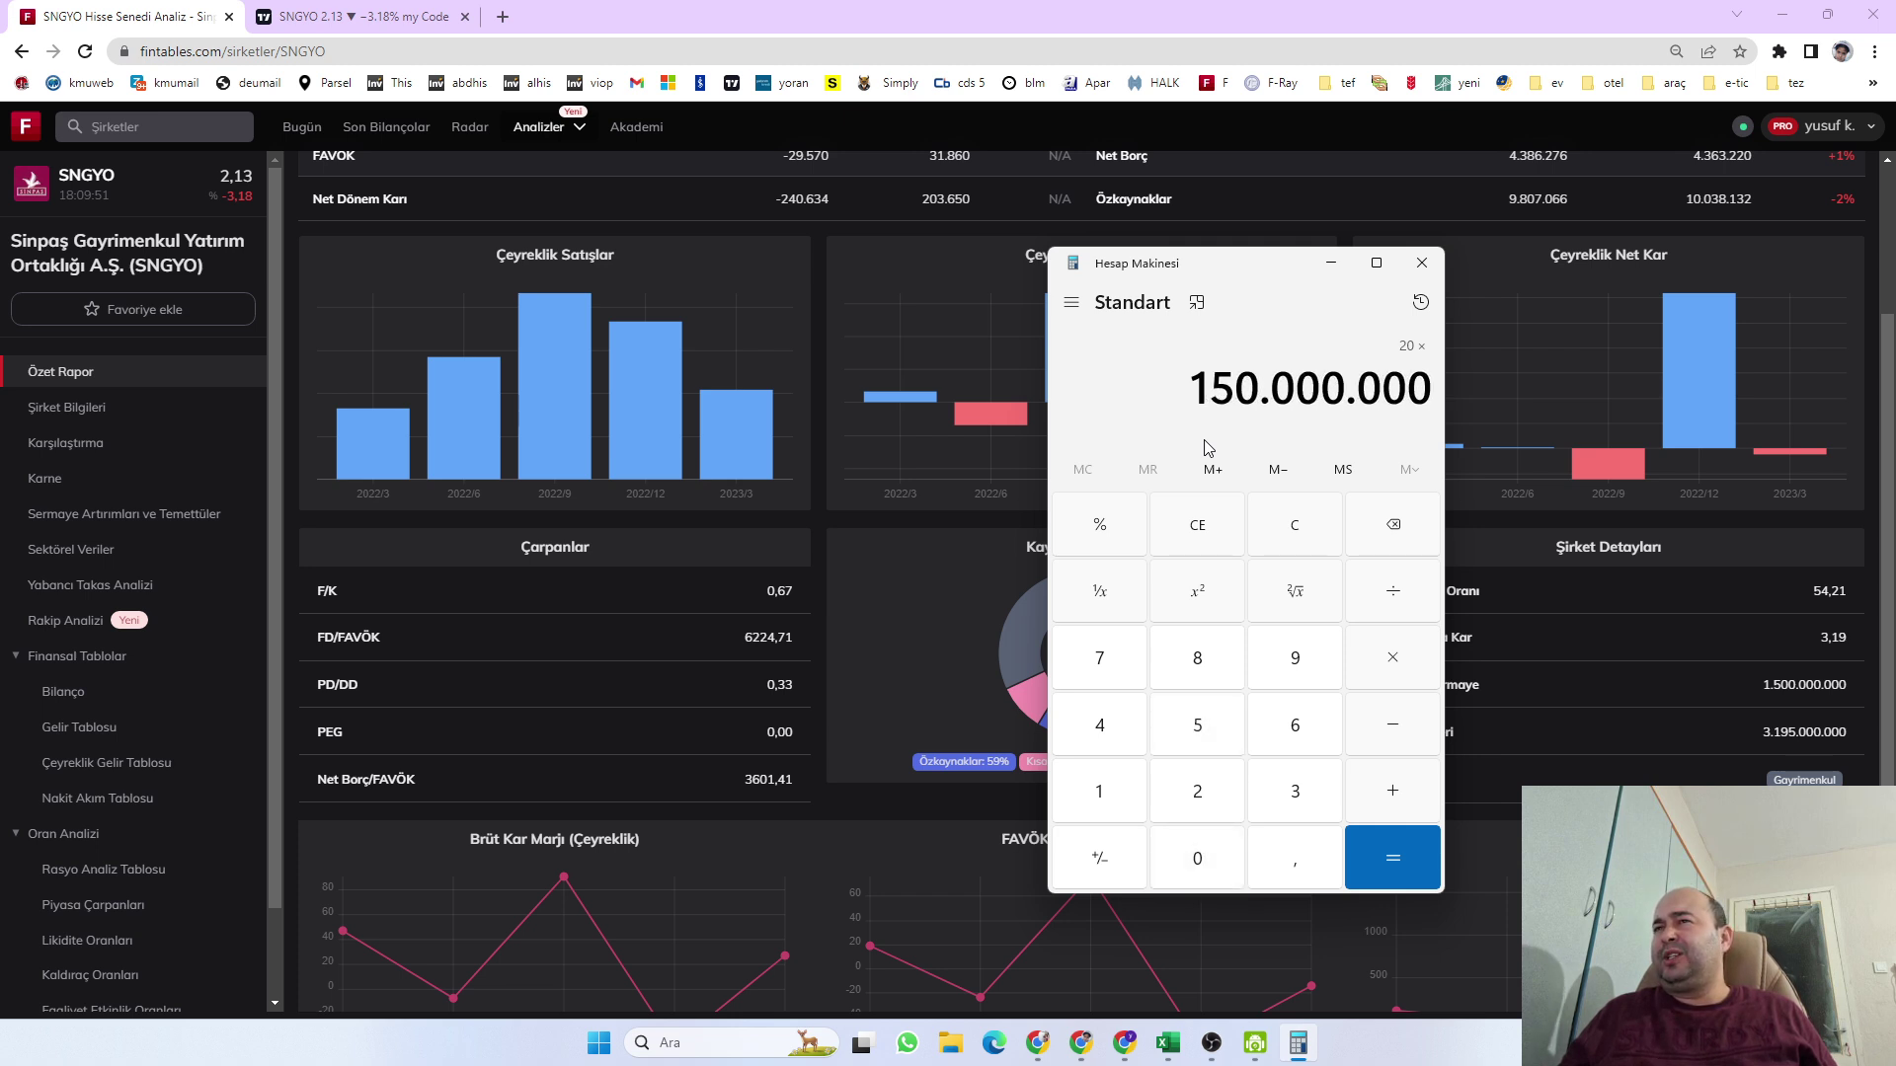
type("0")
key("BackSpace")
key("BackSpace")
key("BackSpace")
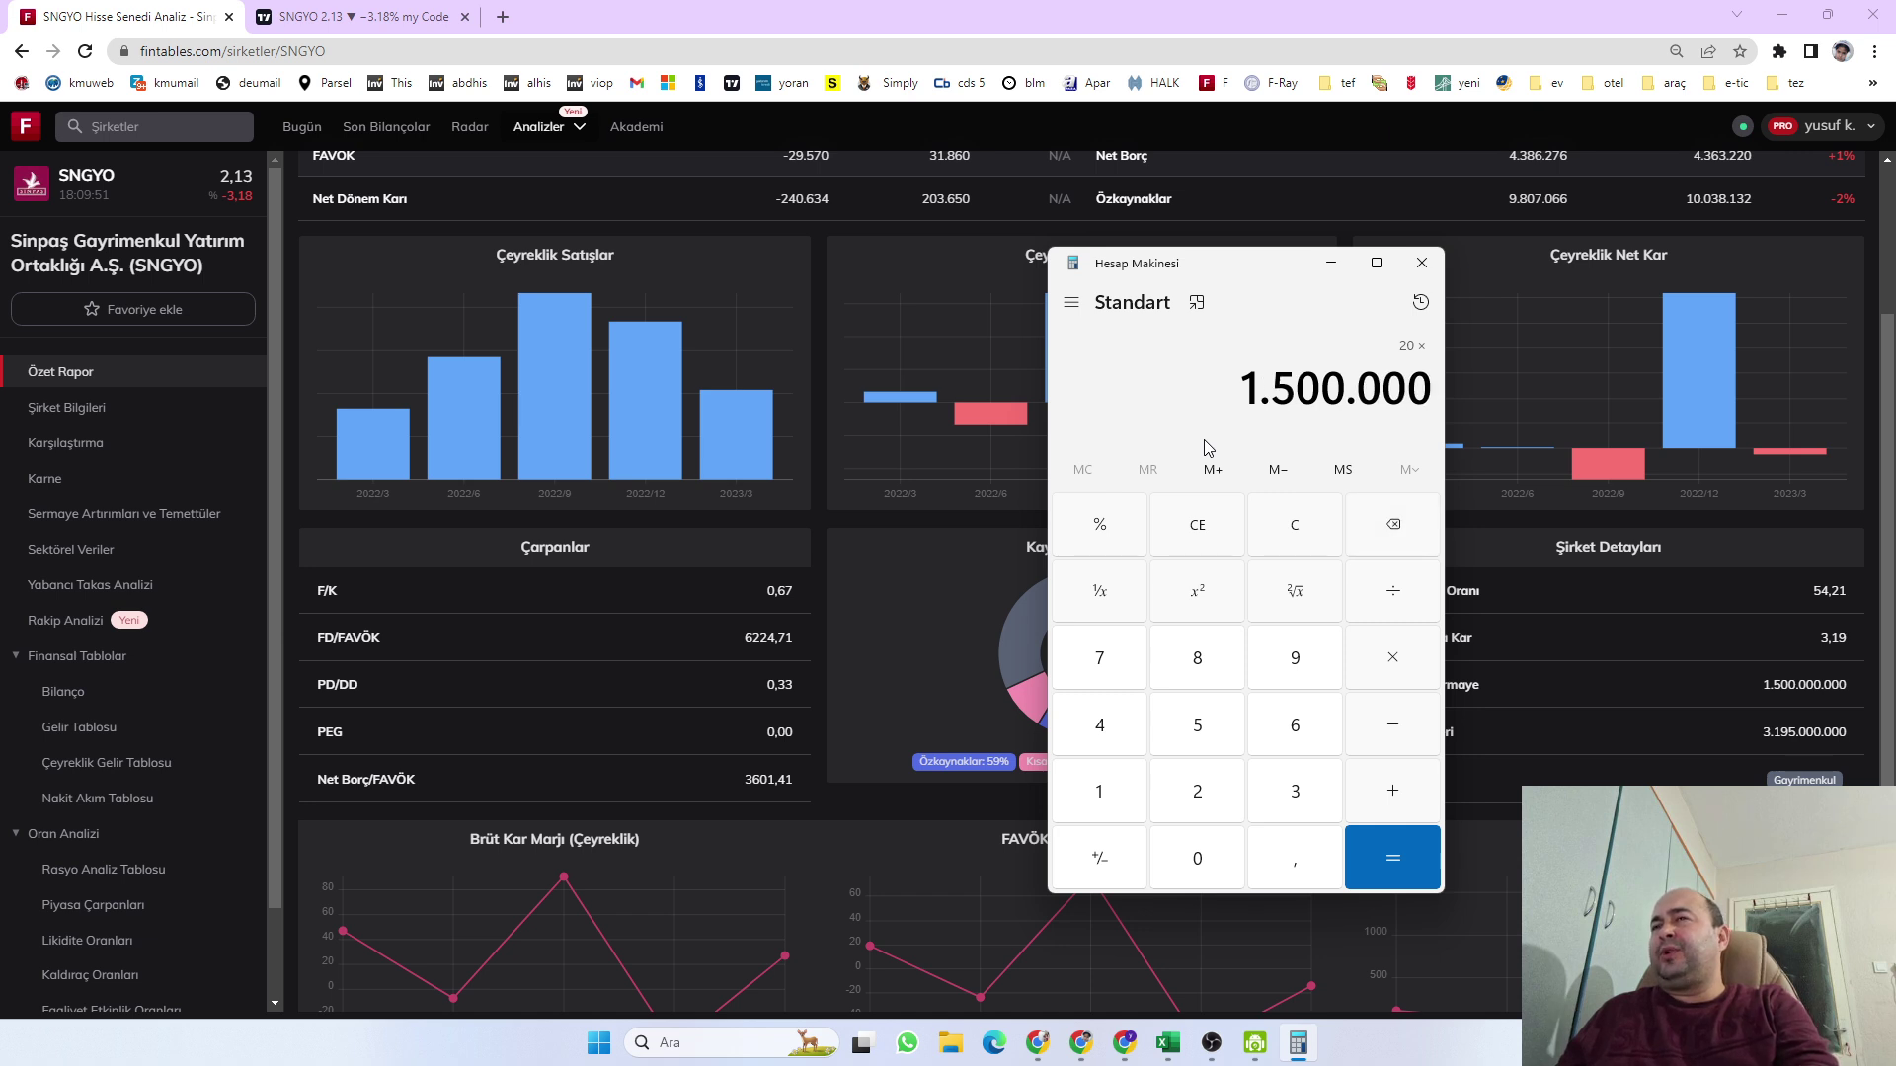
key("BackSpace")
type("00.0")
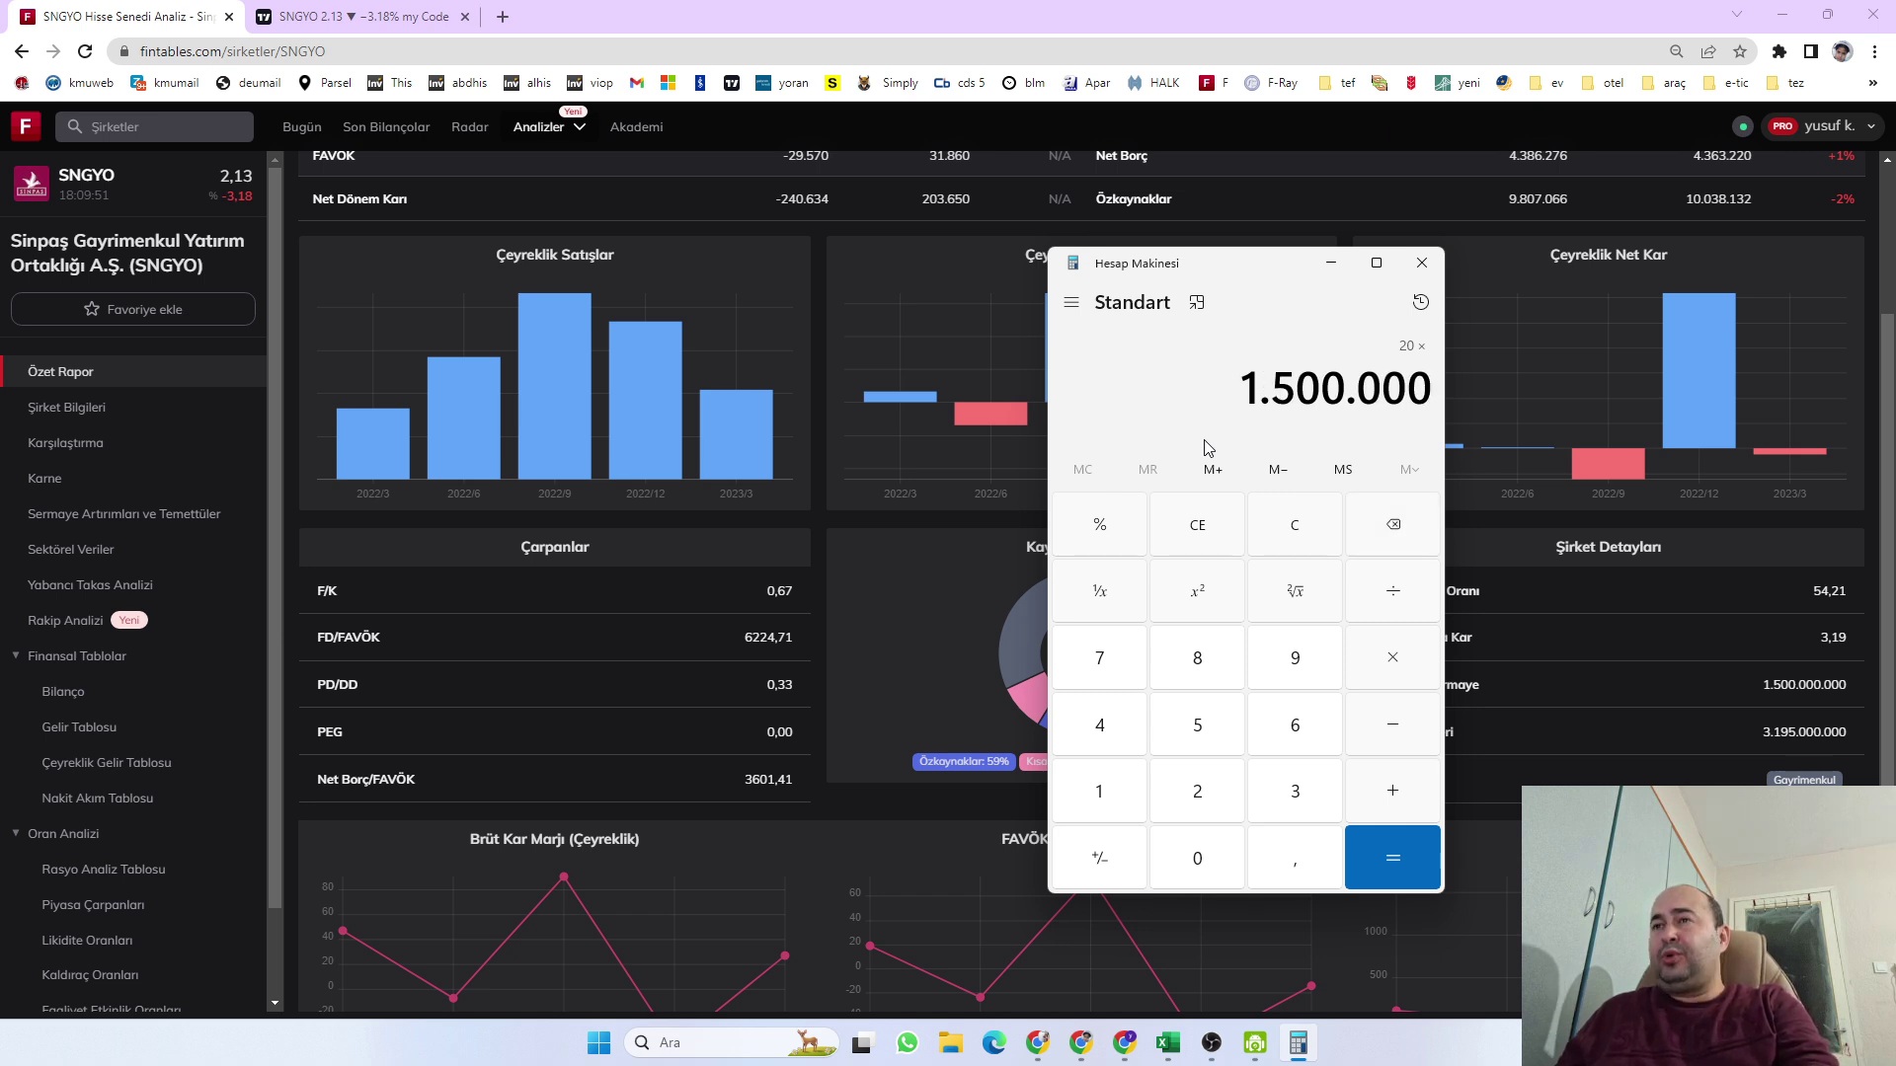
type("0")
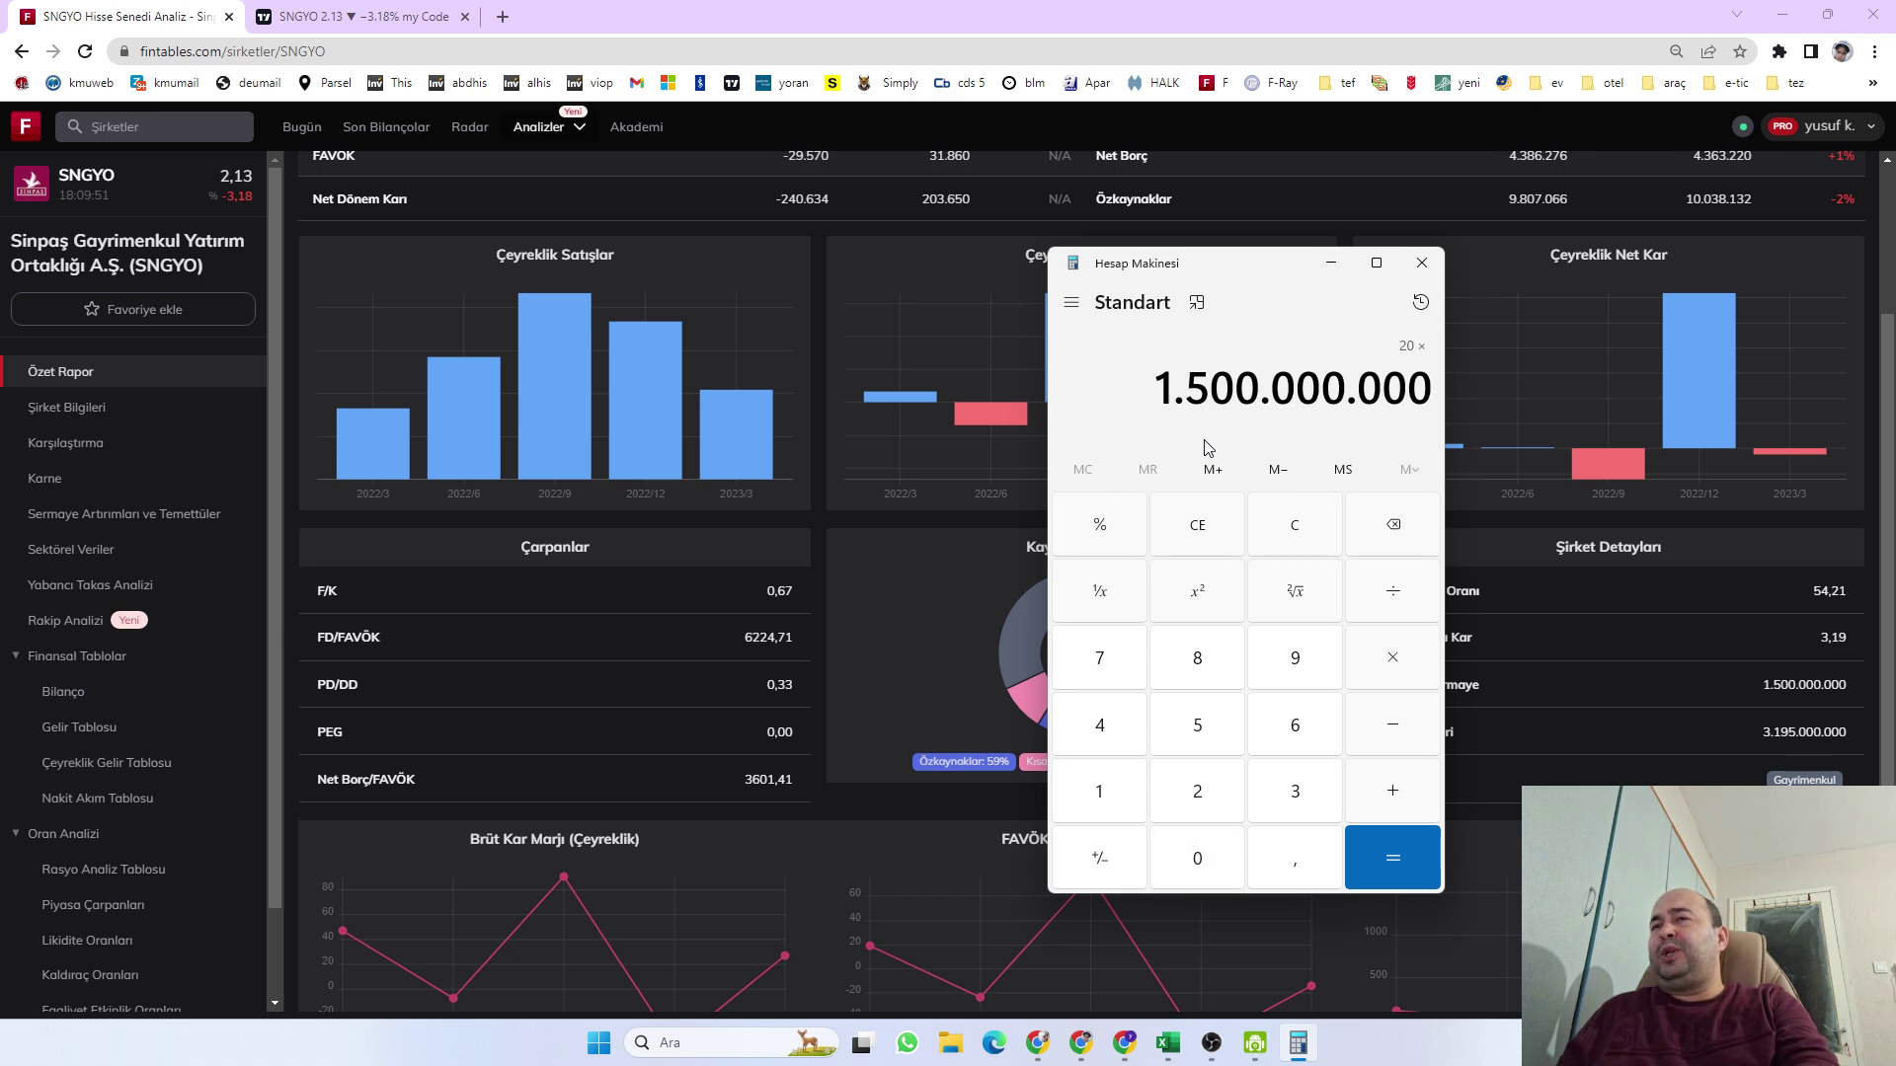
key("Return")
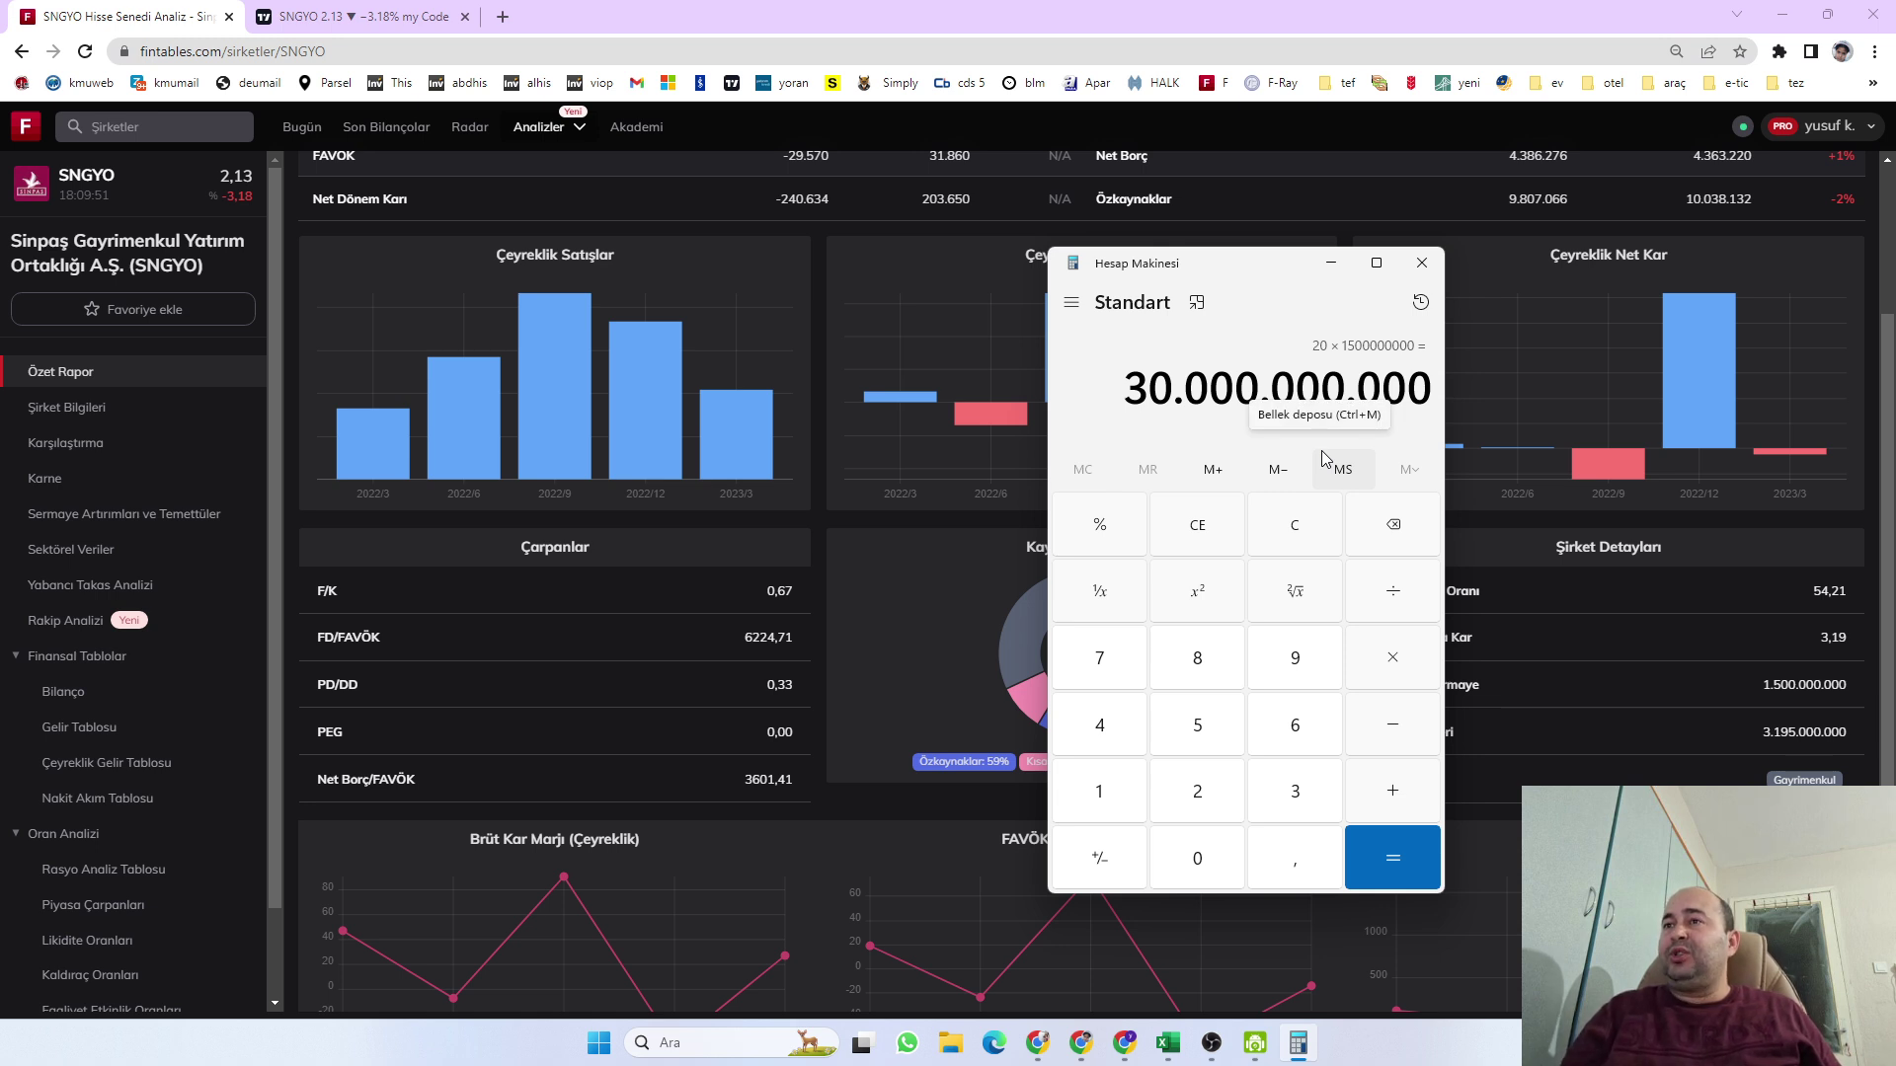
Divide the calculated product by 3 and divide that quotient by 2
left_click(1385, 595)
key("3")
left_click(1384, 595)
key("2")
key("Return")
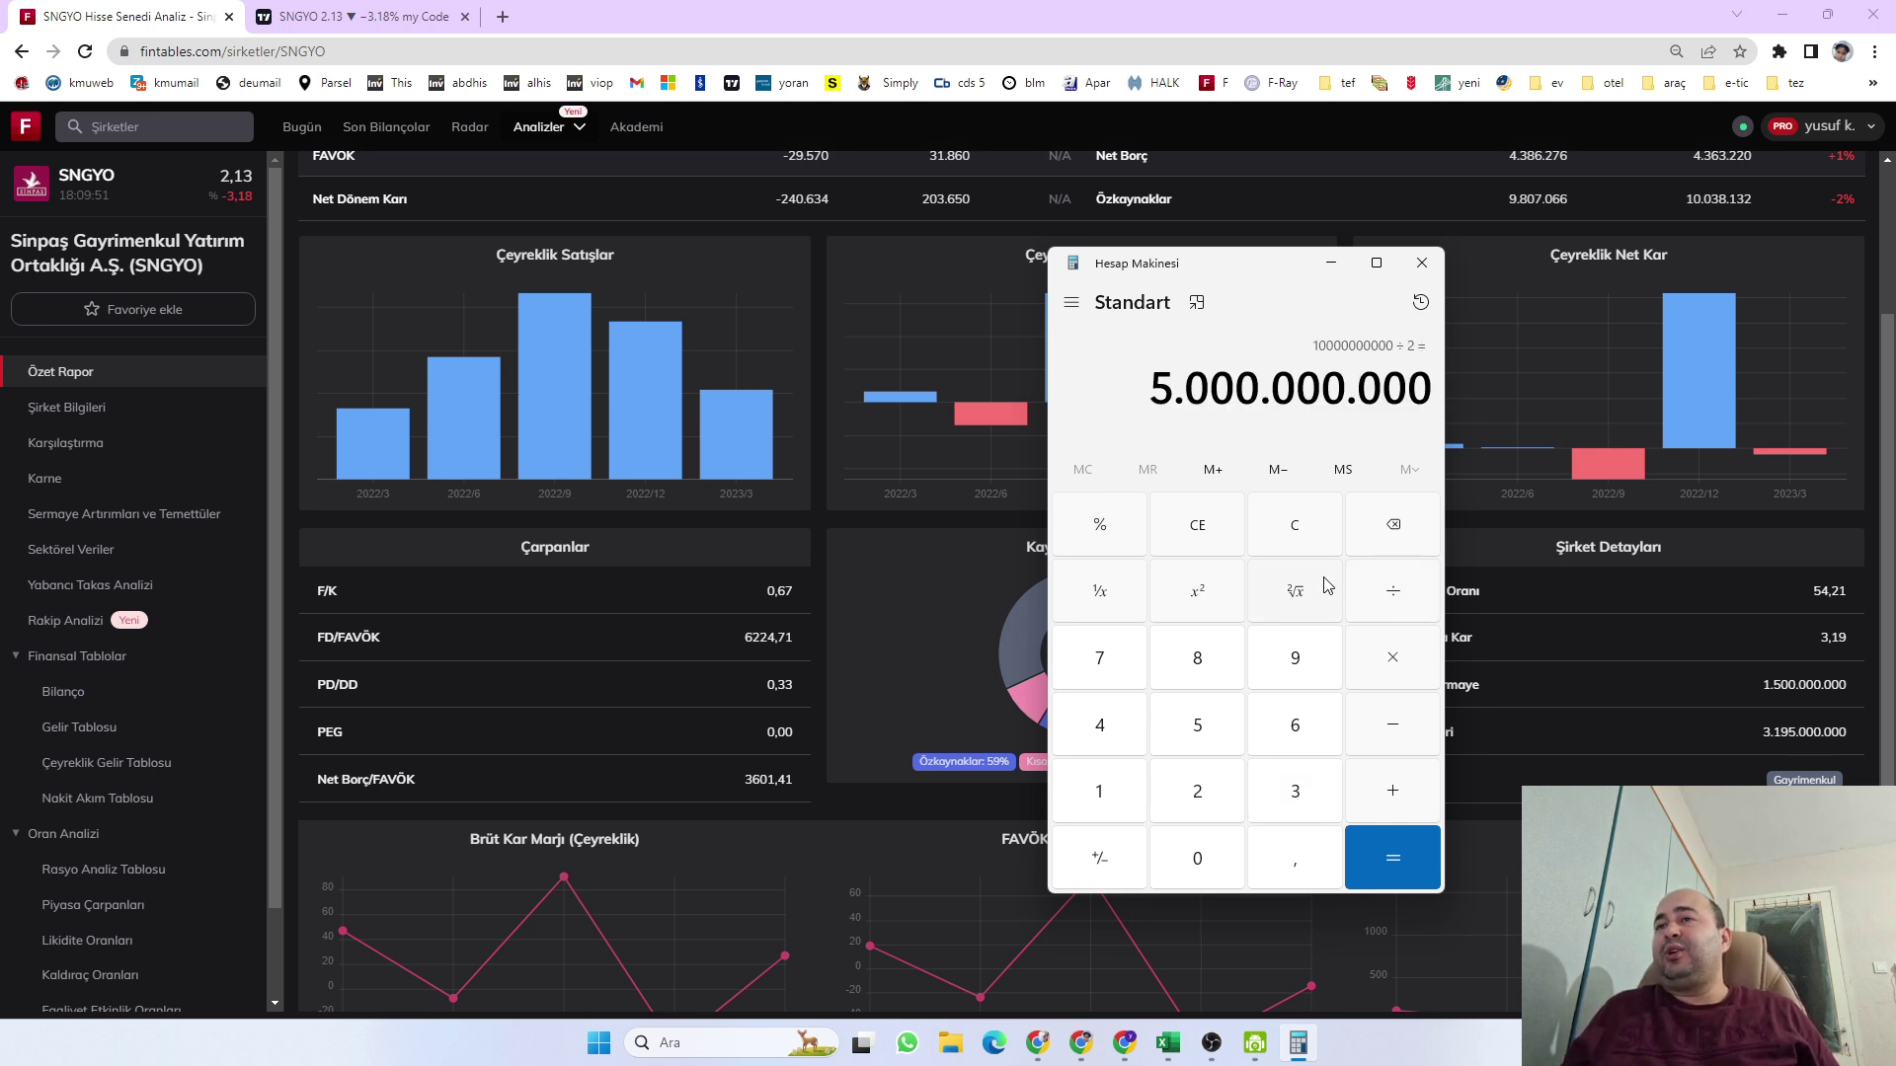
Clear the calculator and divide 3 by 2
left_click(1298, 543)
key("3")
key("slash")
key("2")
key("Return")
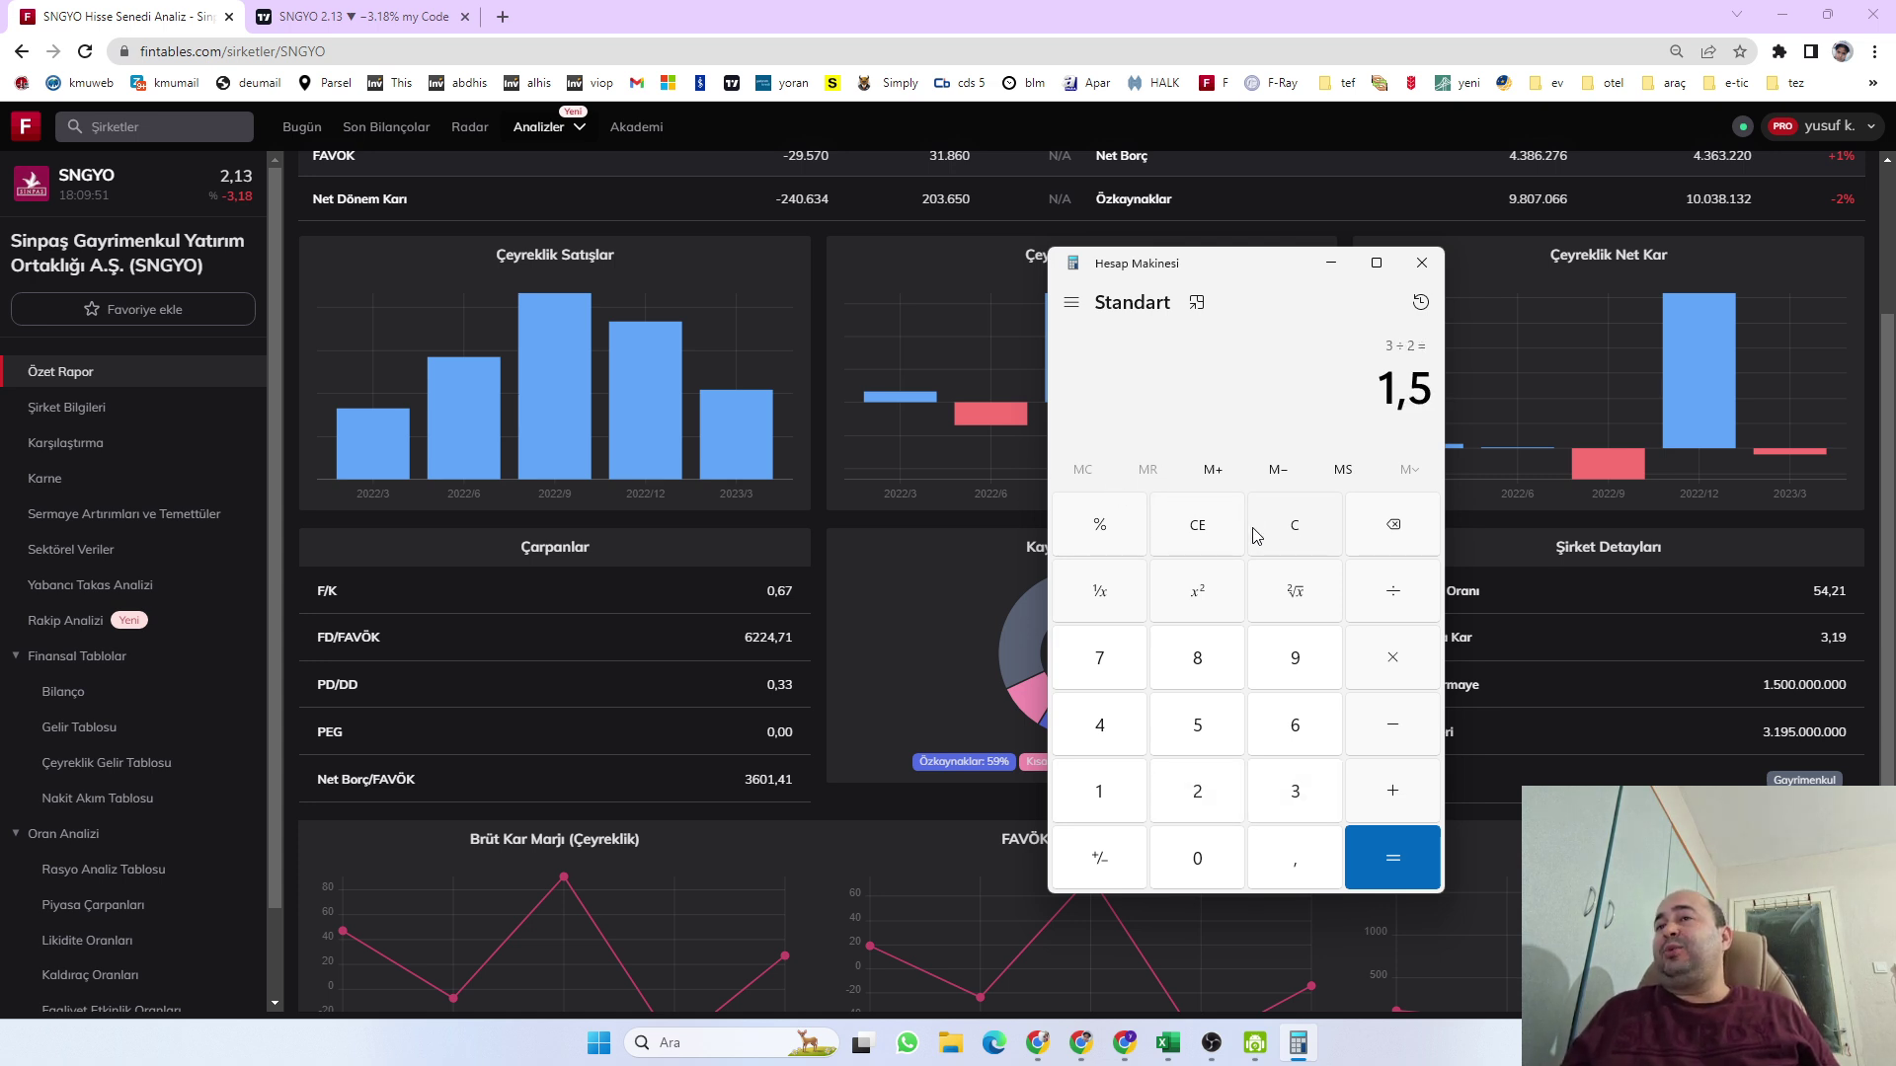
Clear the calculator, multiply 20 by 1,5, and reset the calculator
left_click(1304, 533)
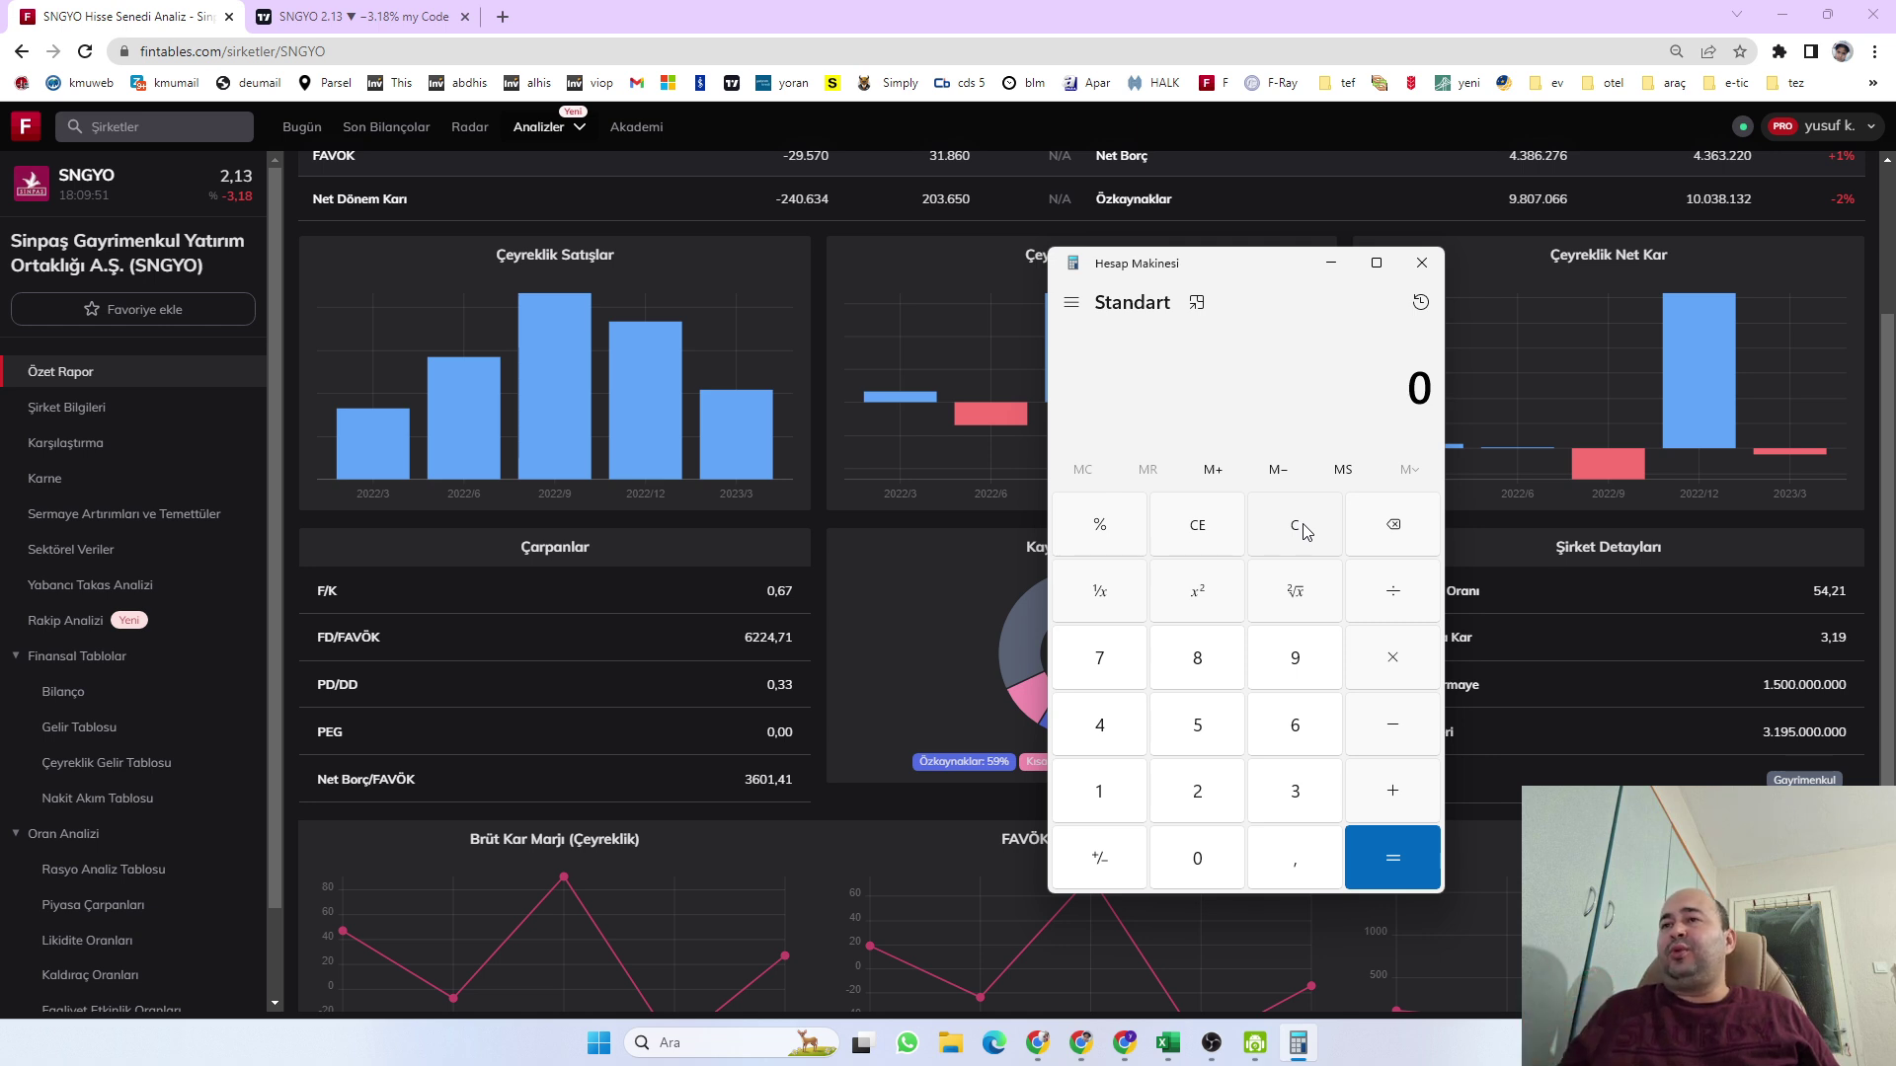
type("20*1,5")
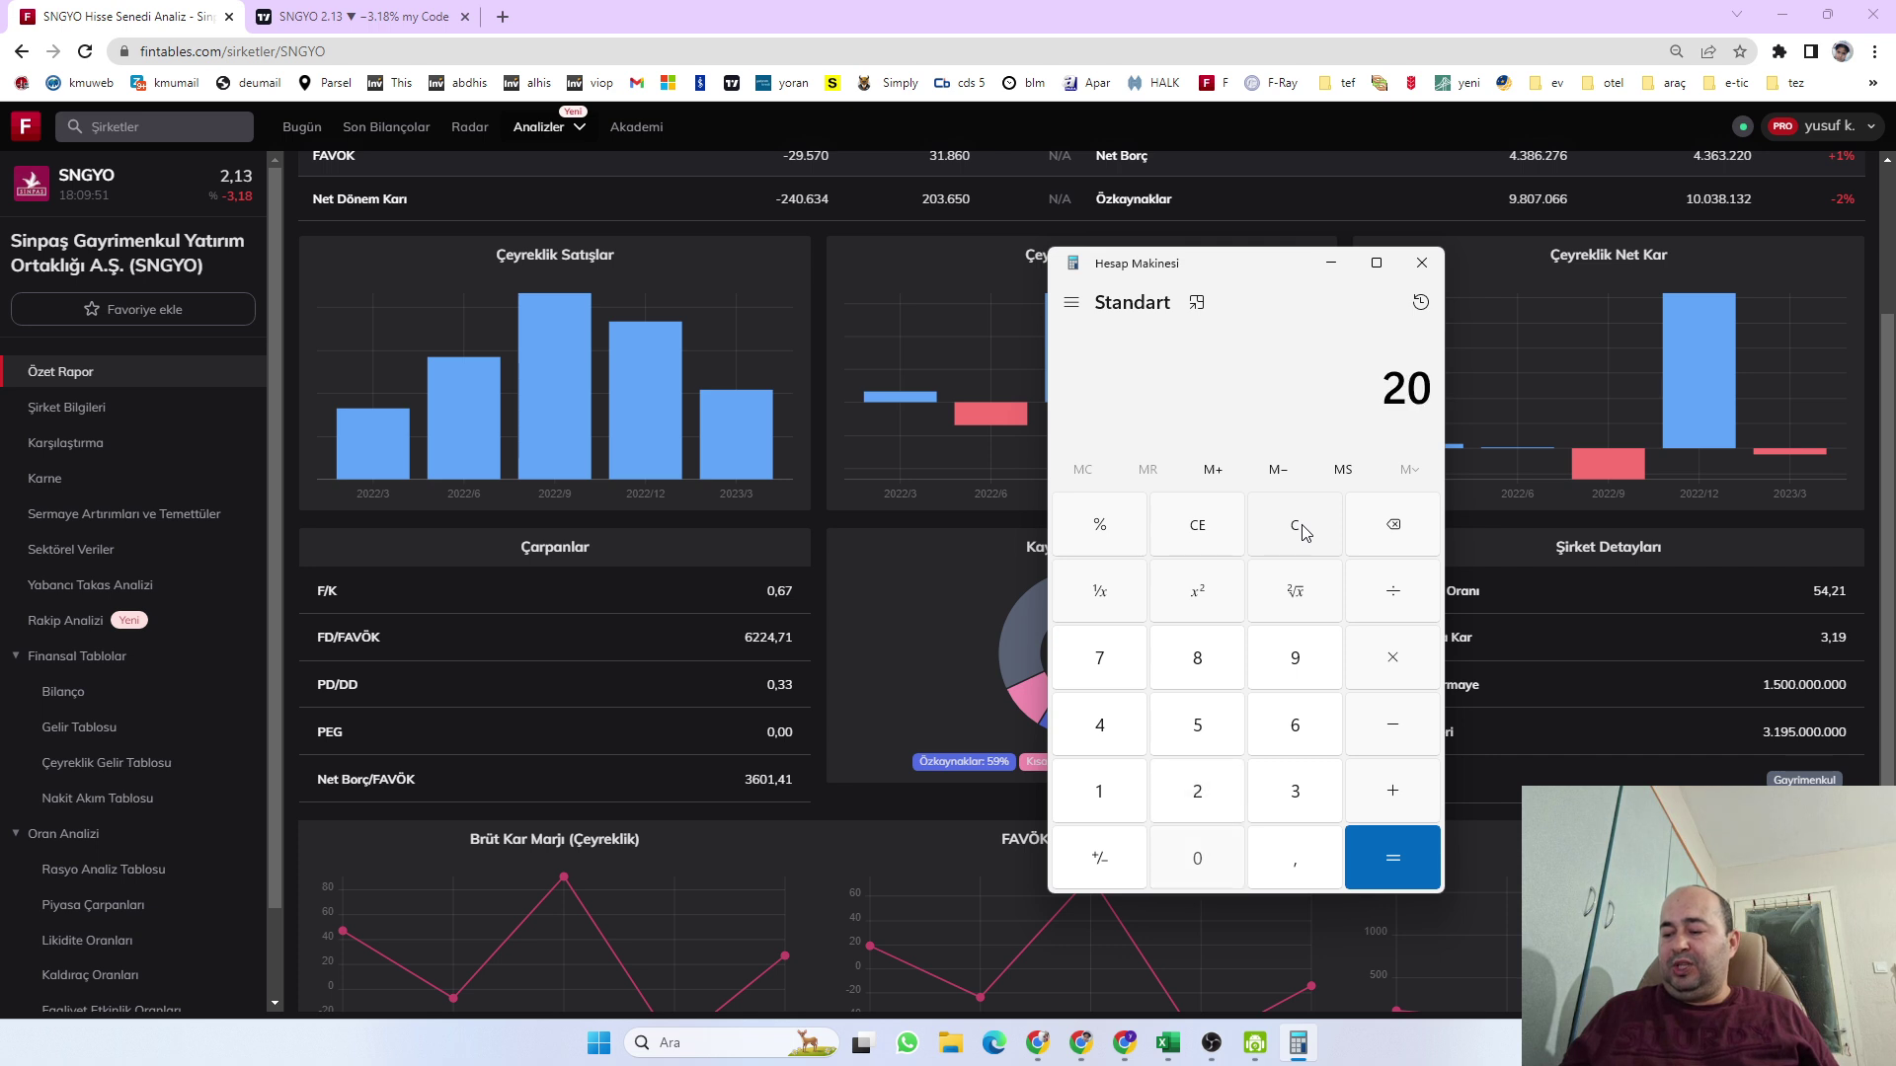
key("Return")
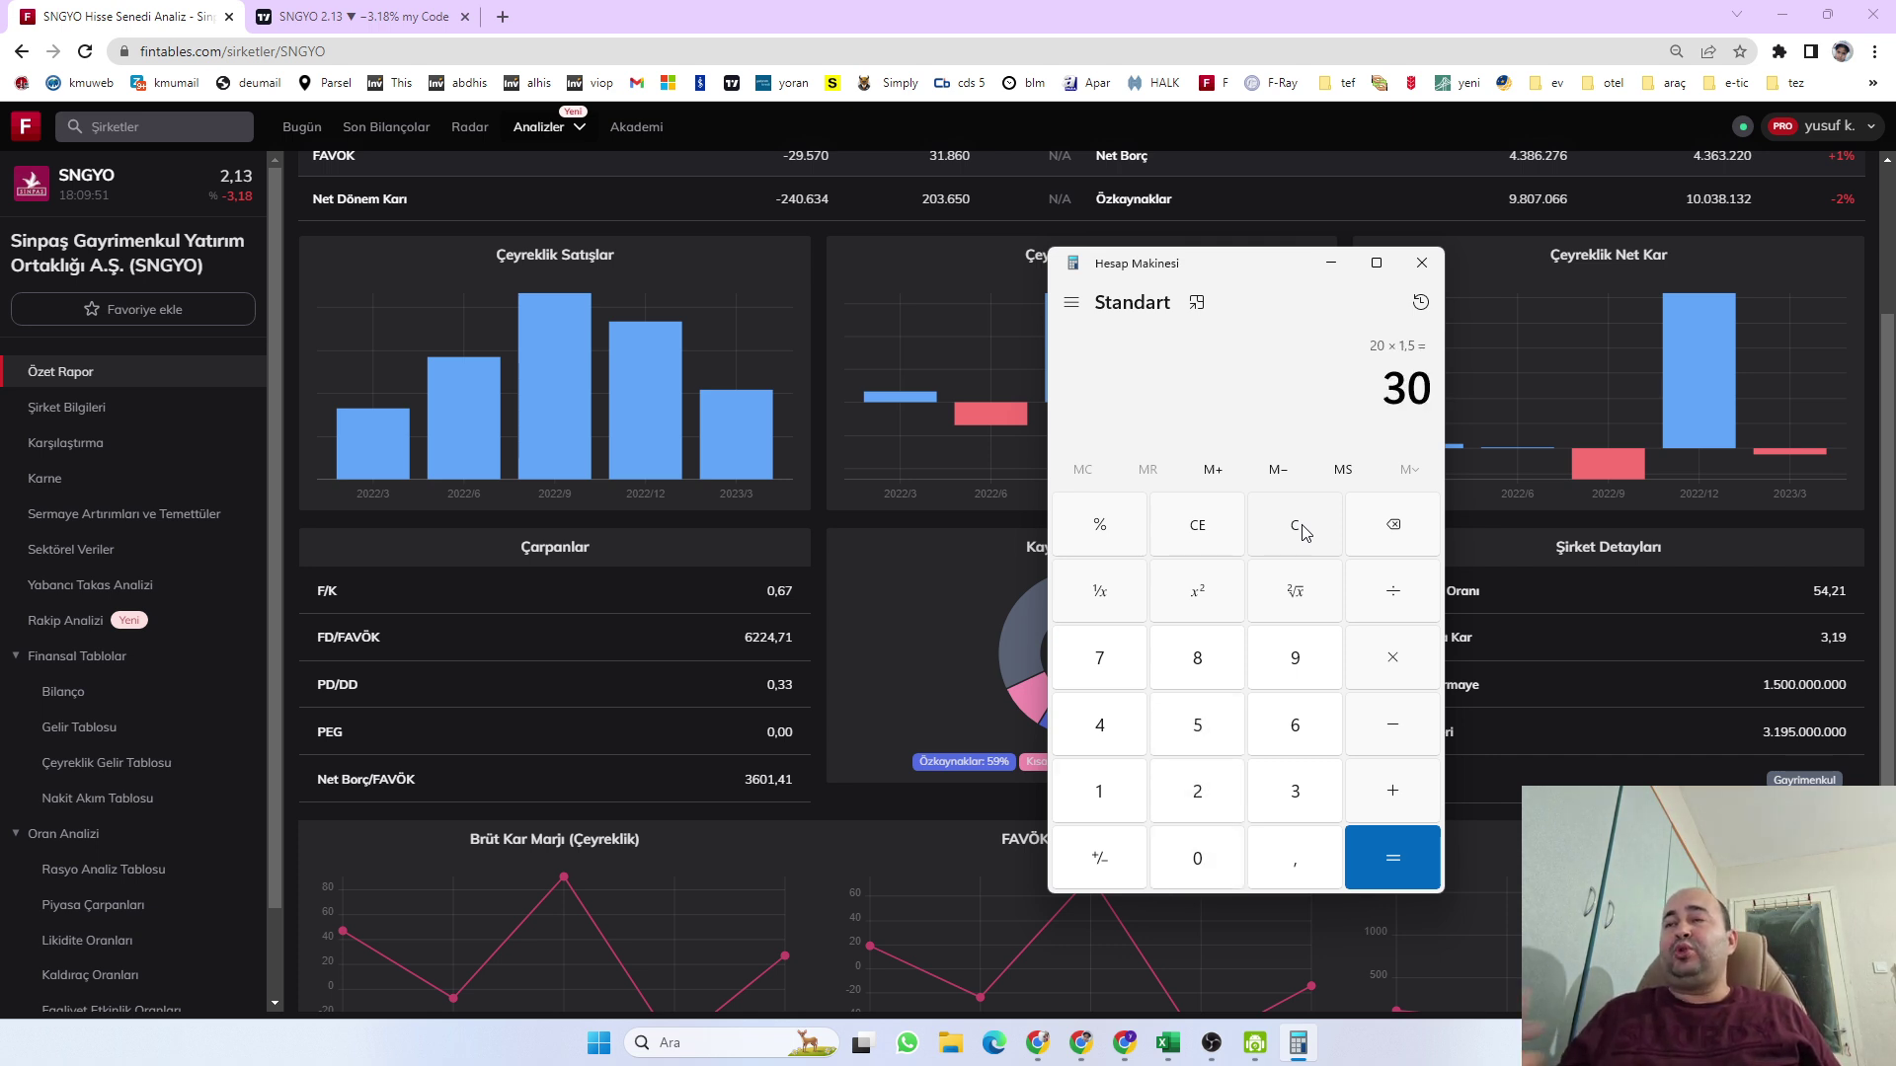
type("20")
key("Return")
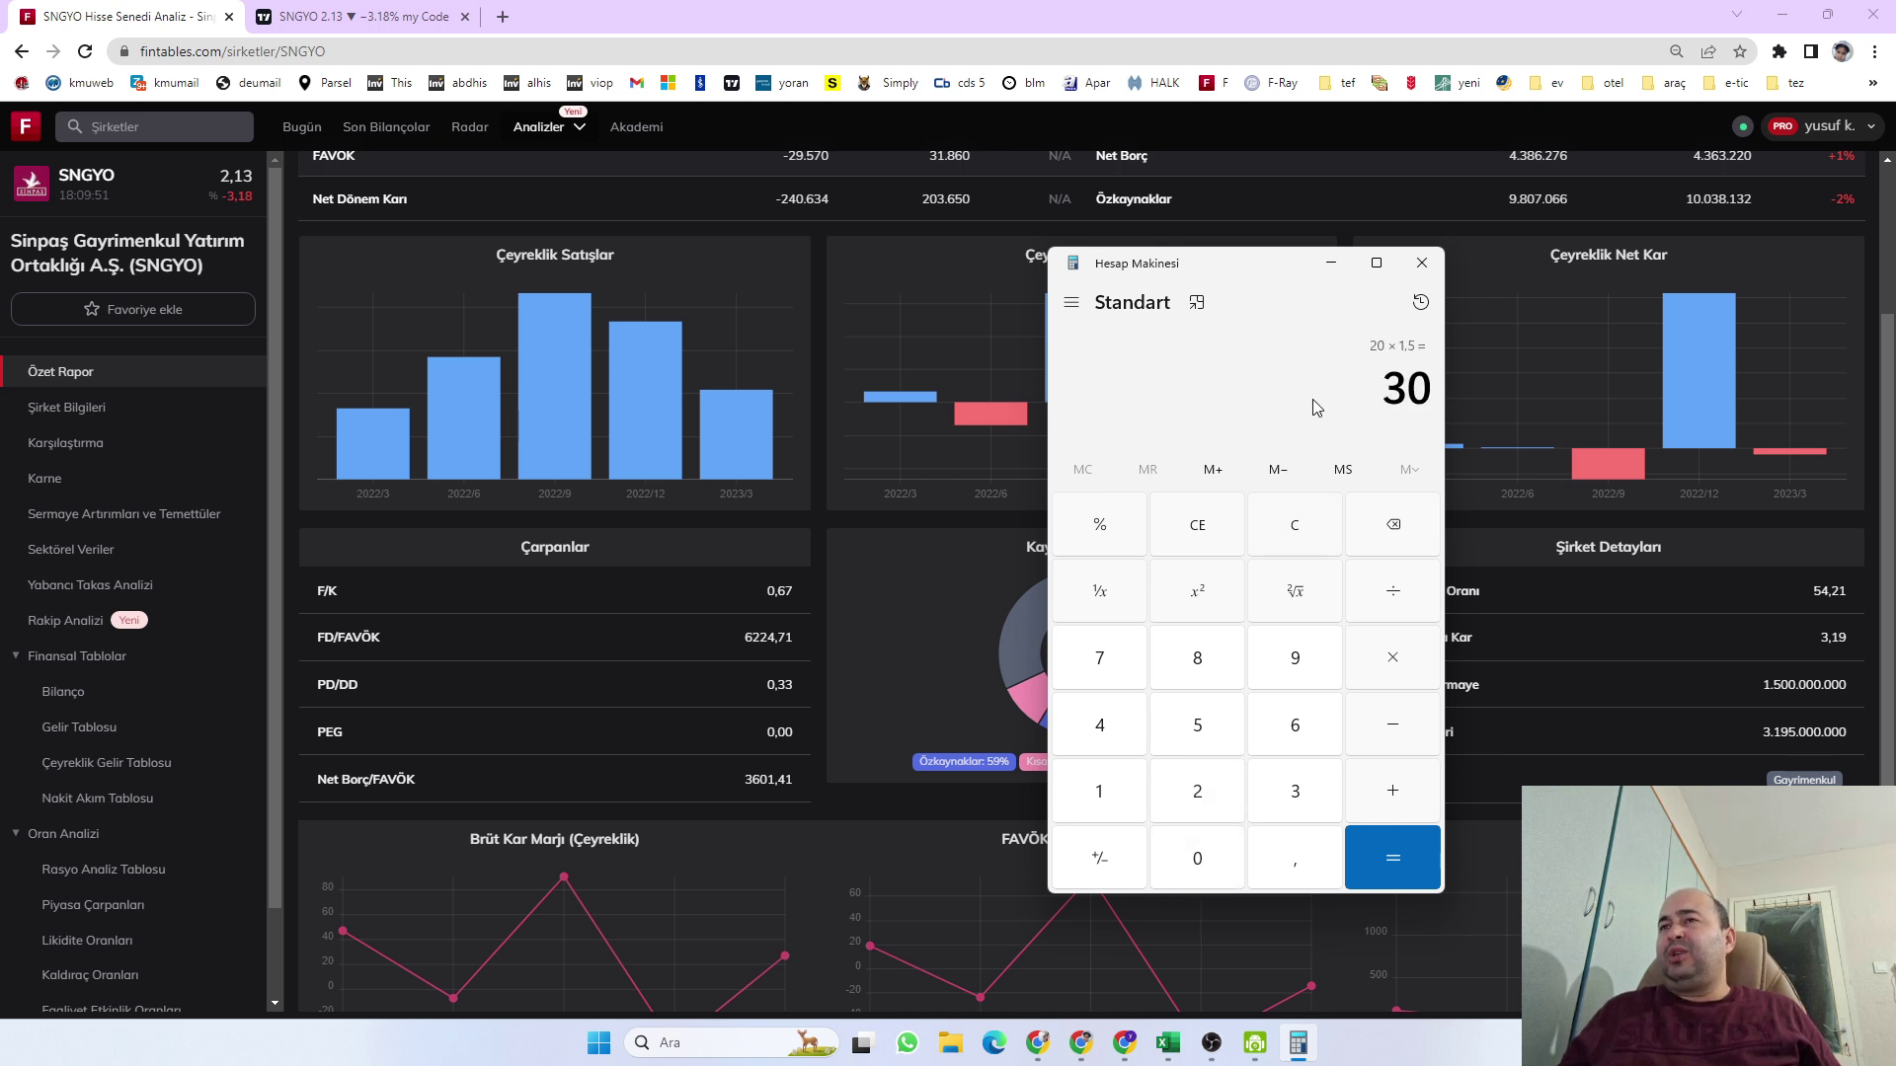
key("Escape")
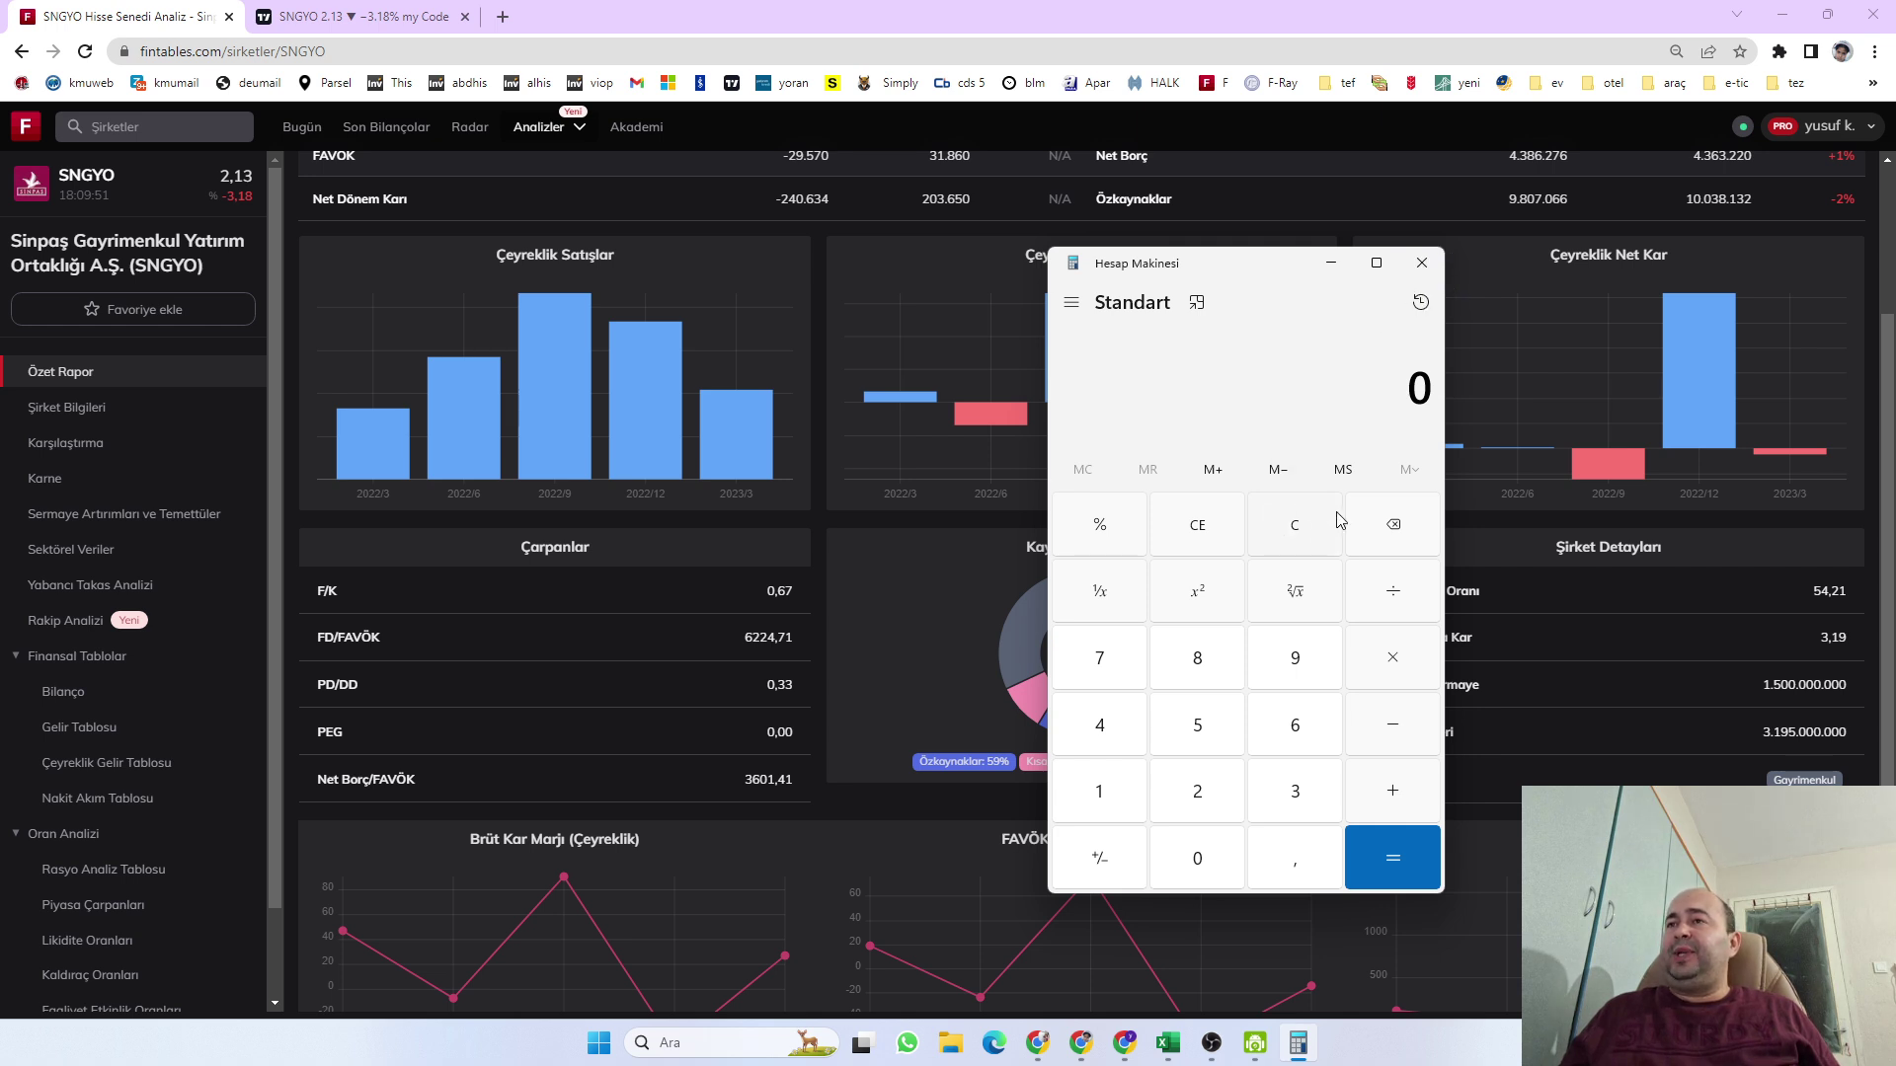
Open SNGYO's balance sheet at the Özkaynaklar lines, and calculate 20 times 1,5 divided by 11,4 in the calculator
left_click(103, 694)
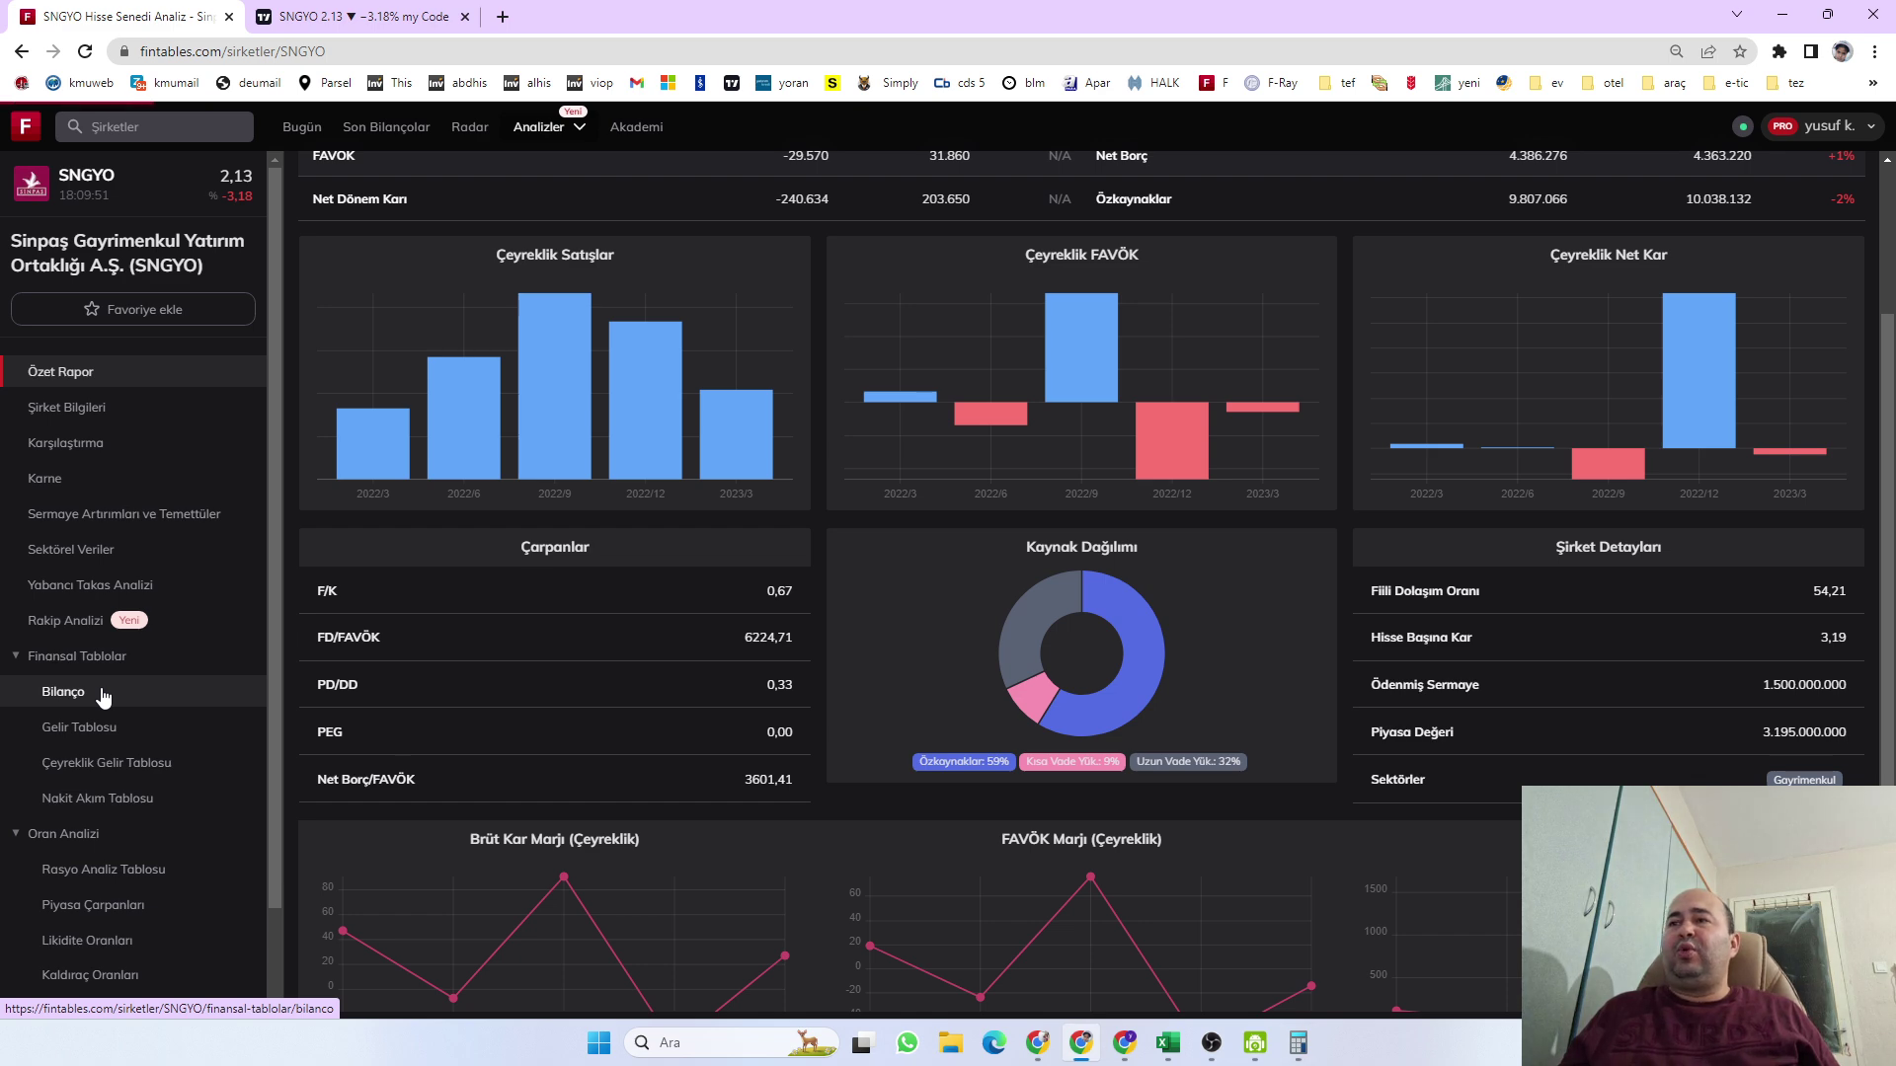
scroll(389, 711, "down", 10)
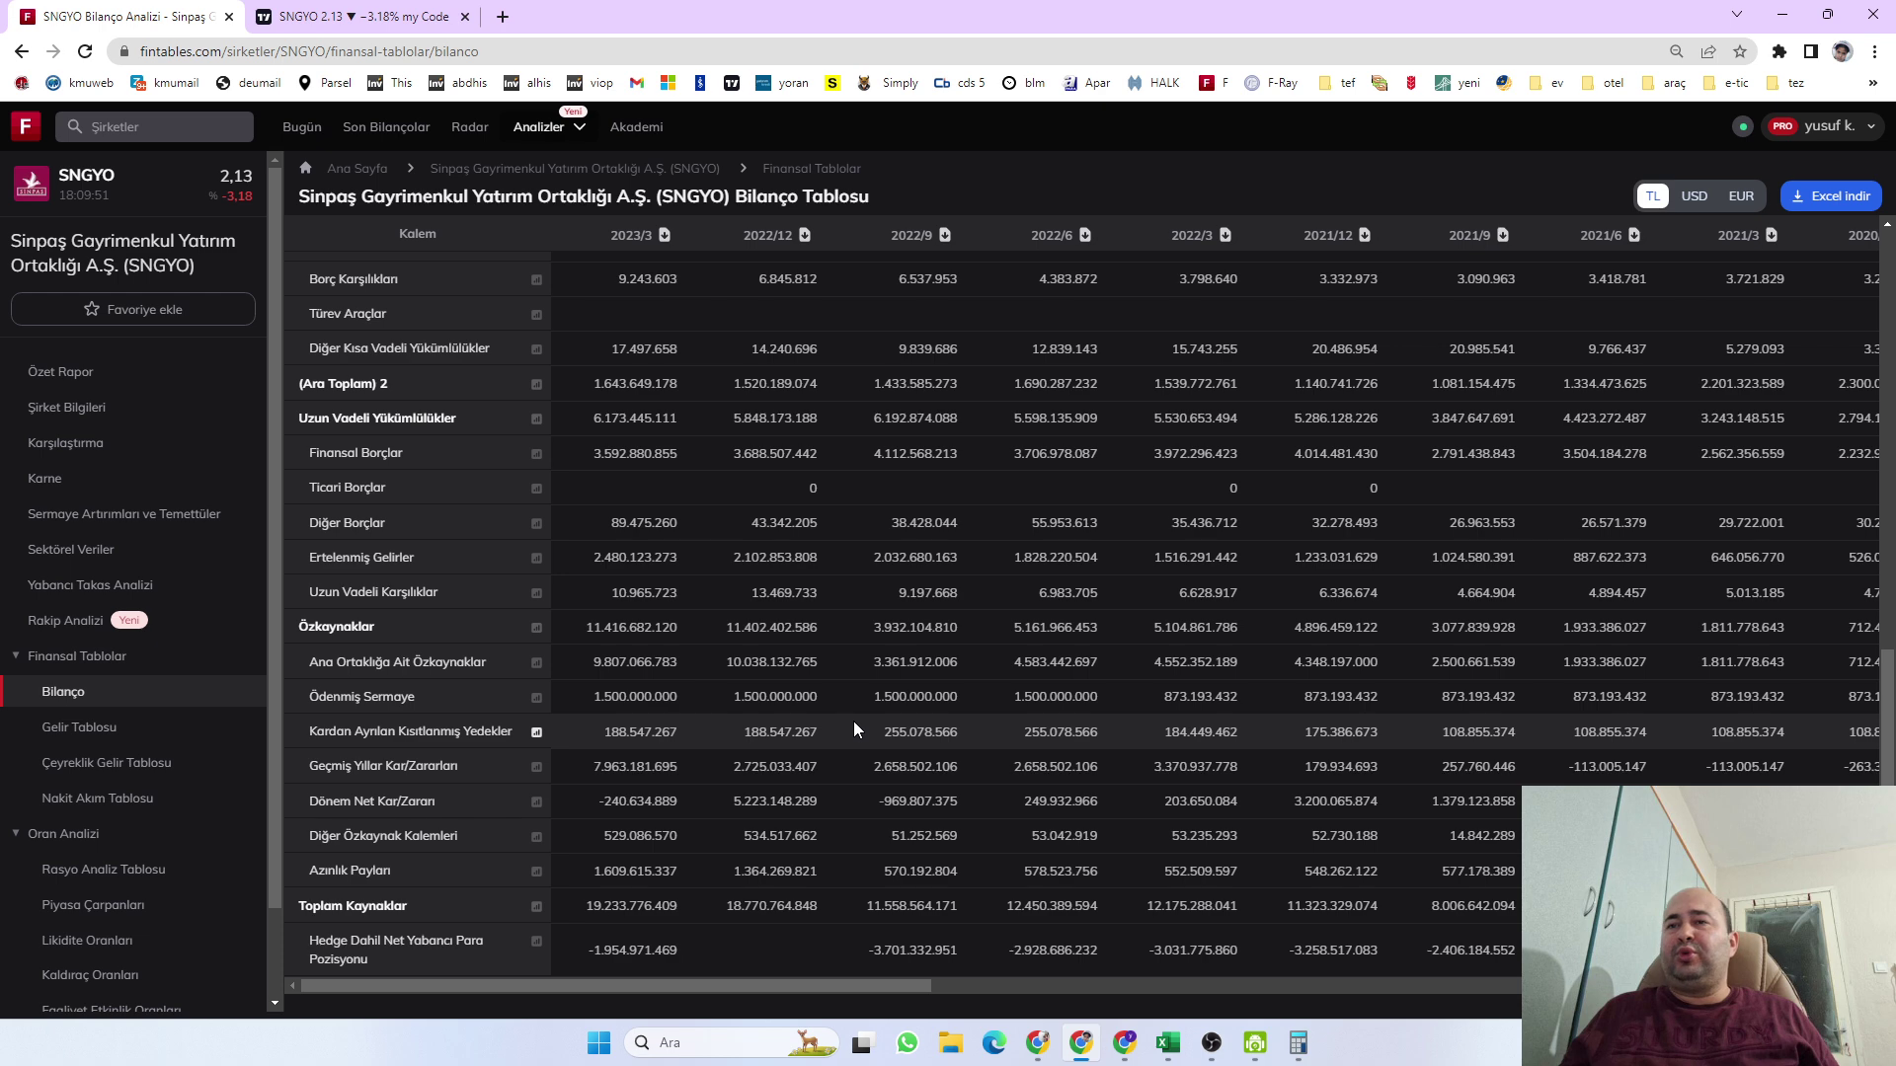
mouse_move(1166, 1042)
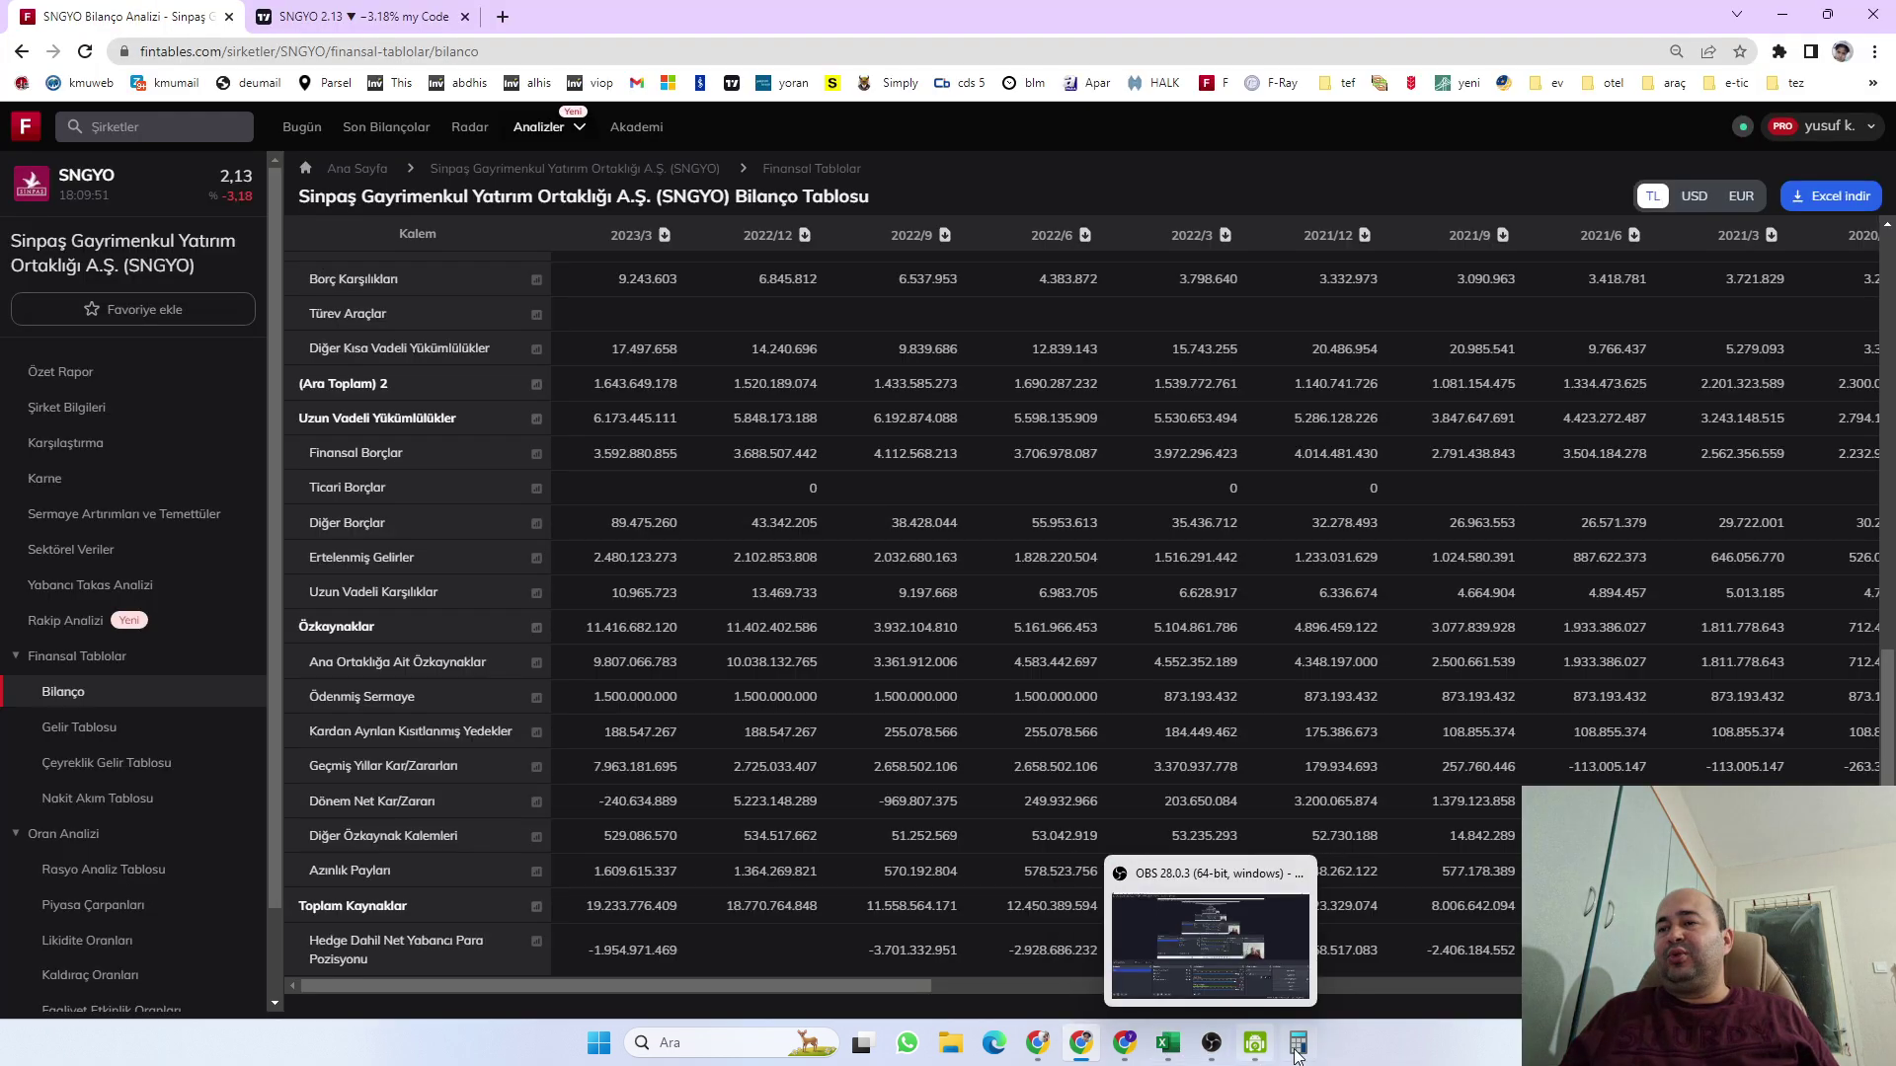
left_click(1300, 1053)
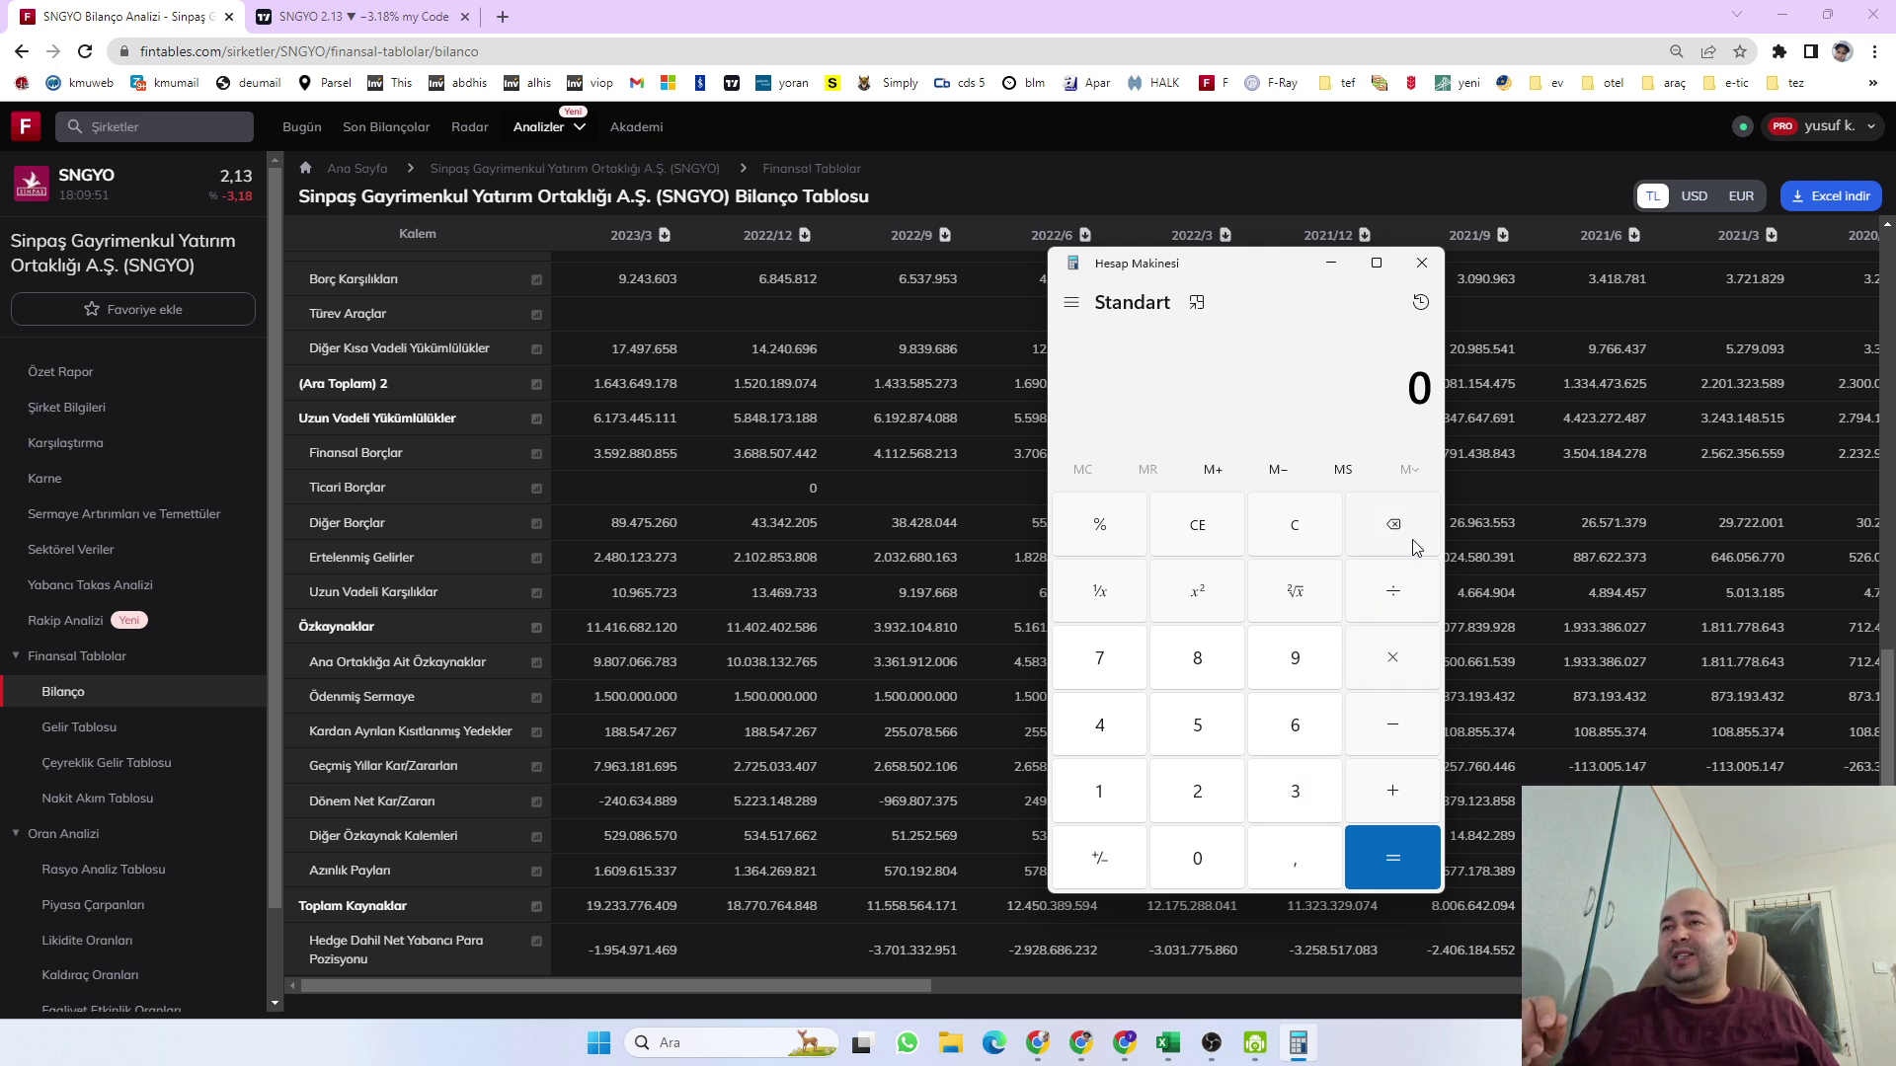
type("20")
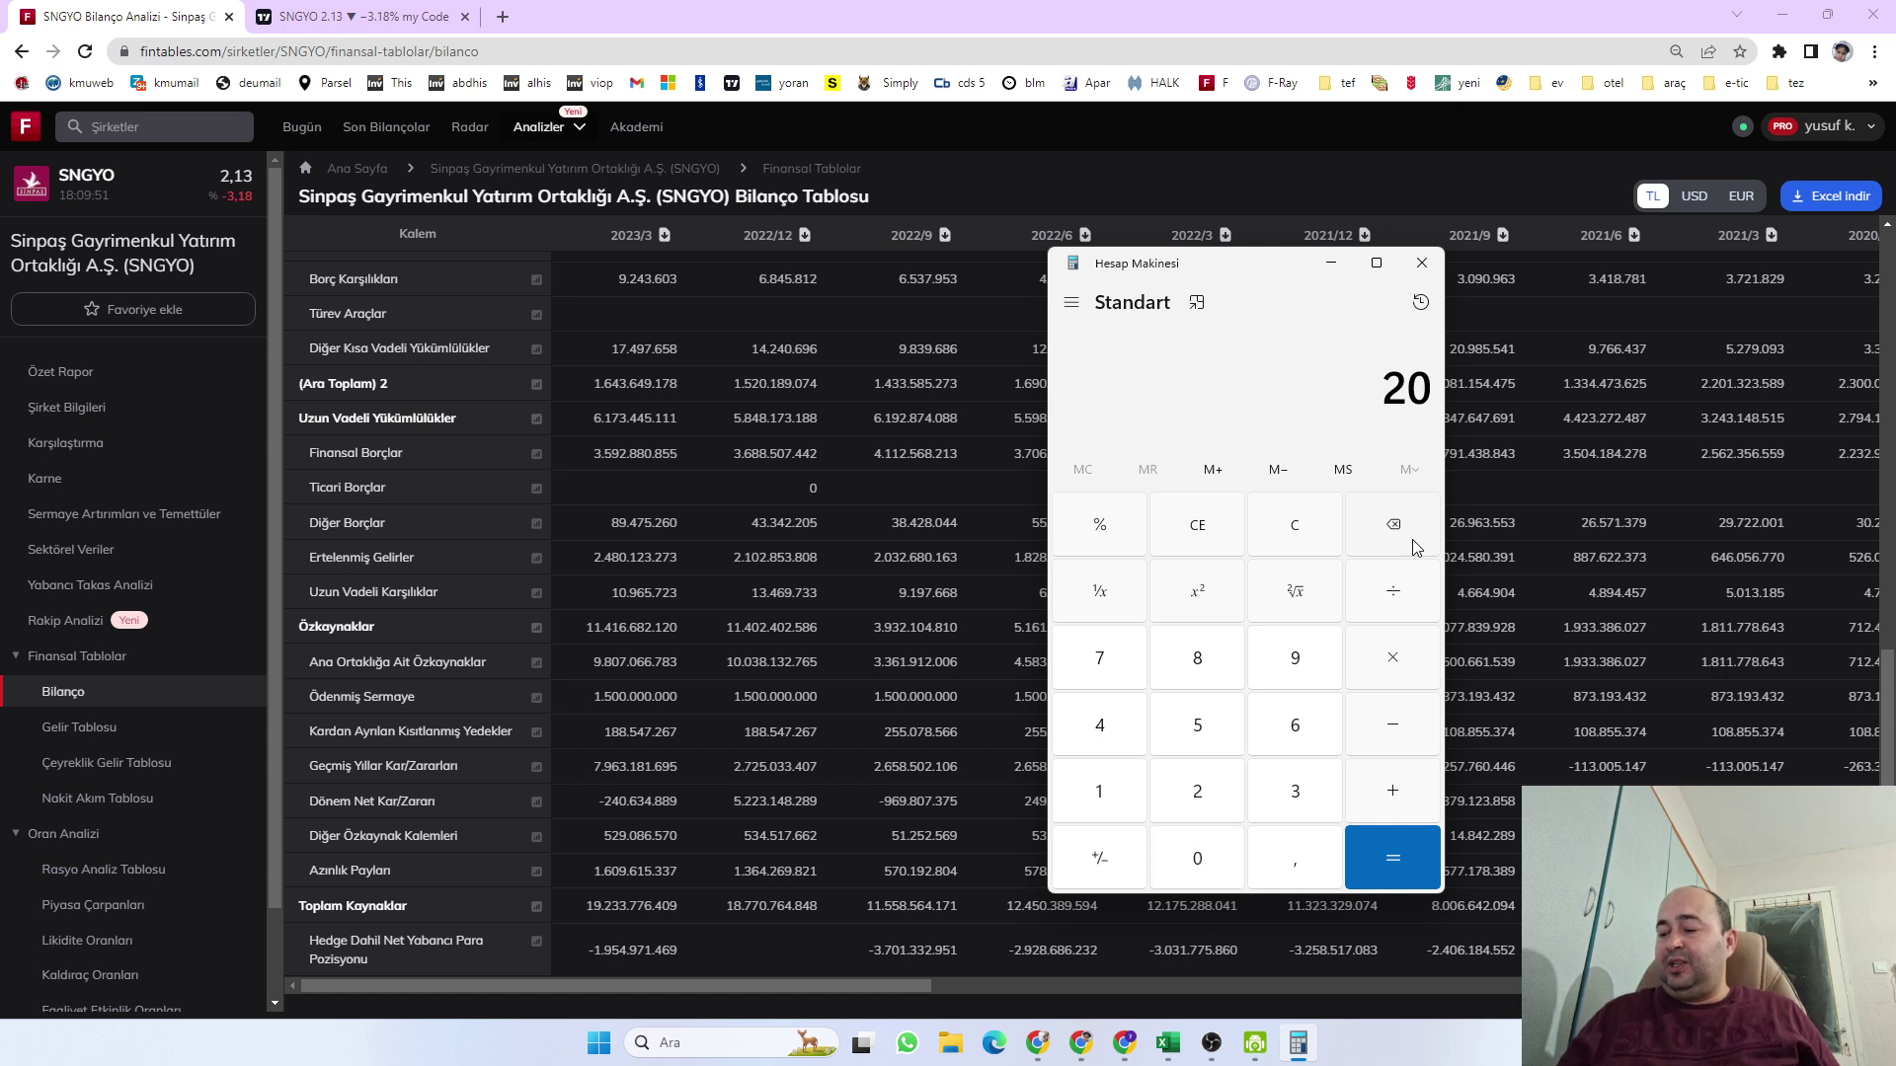
key("asterisk")
type("1,5")
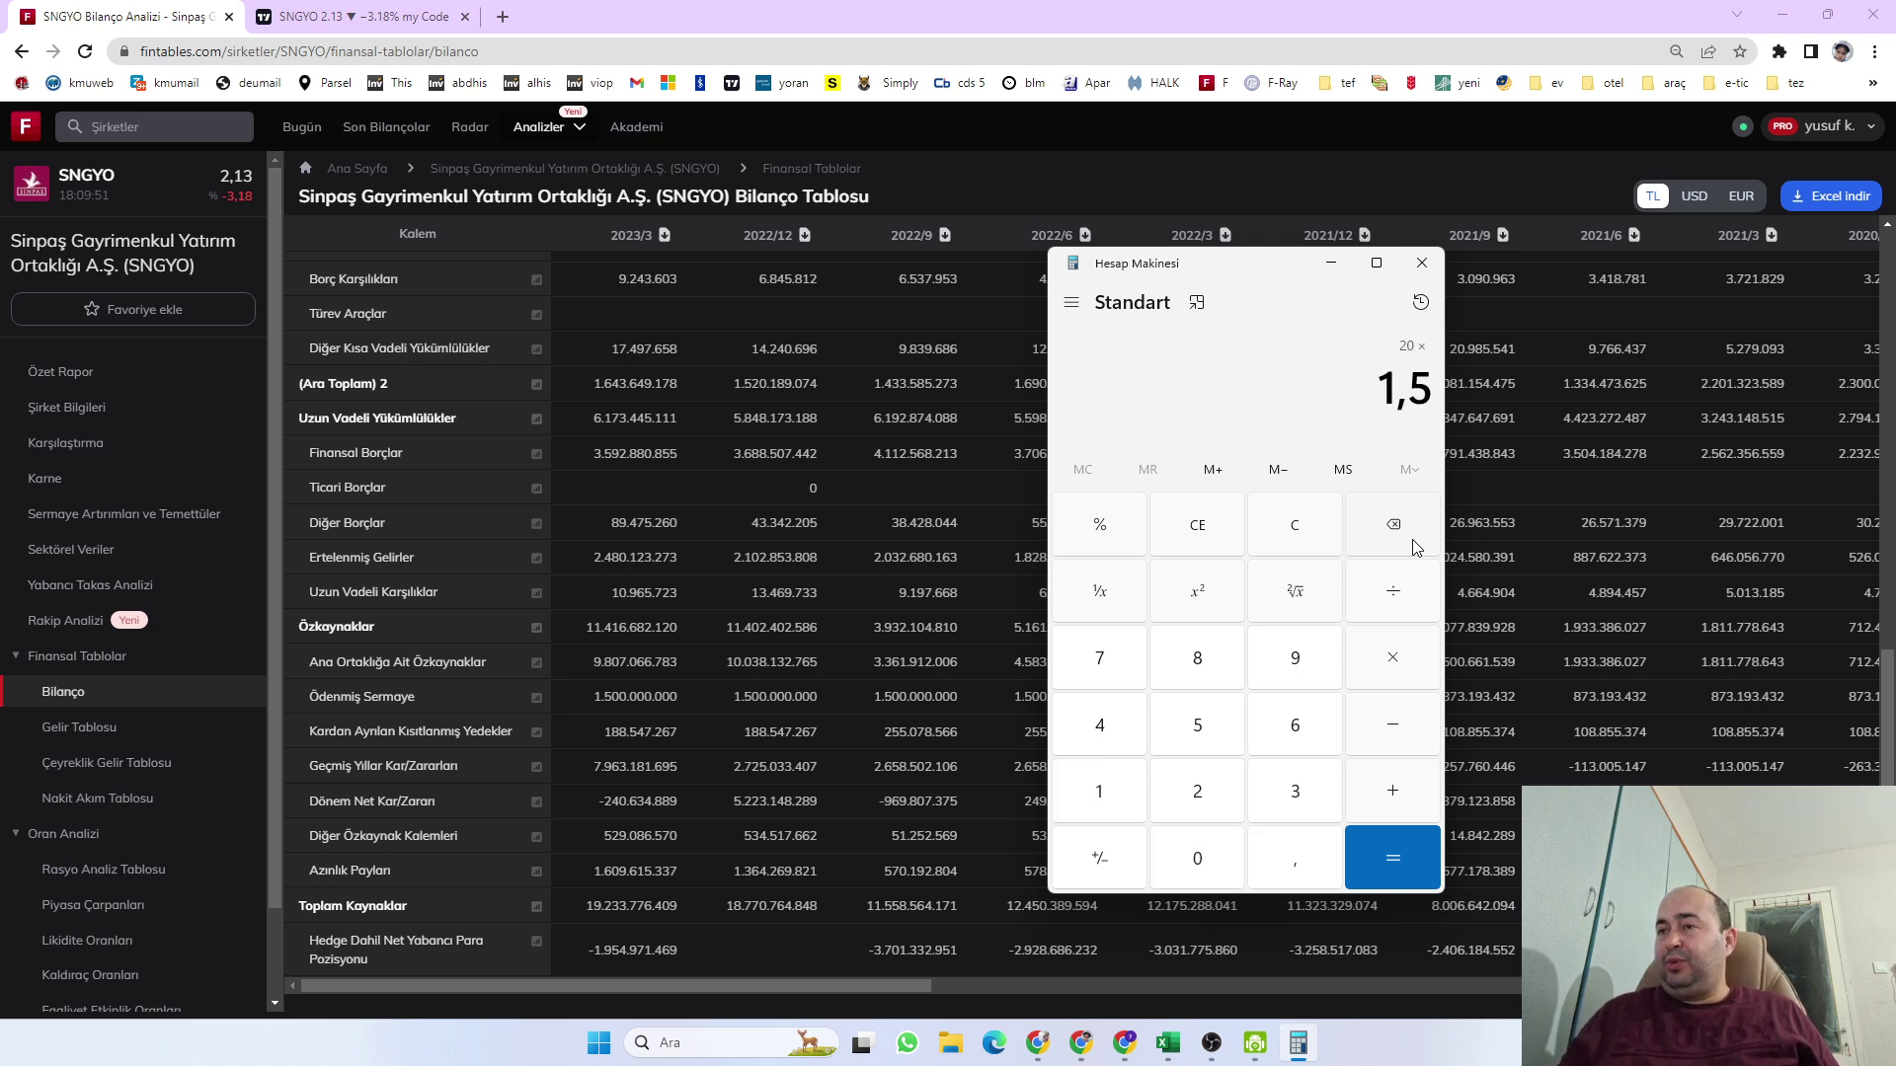
key("Return")
key("slash")
type("11,4")
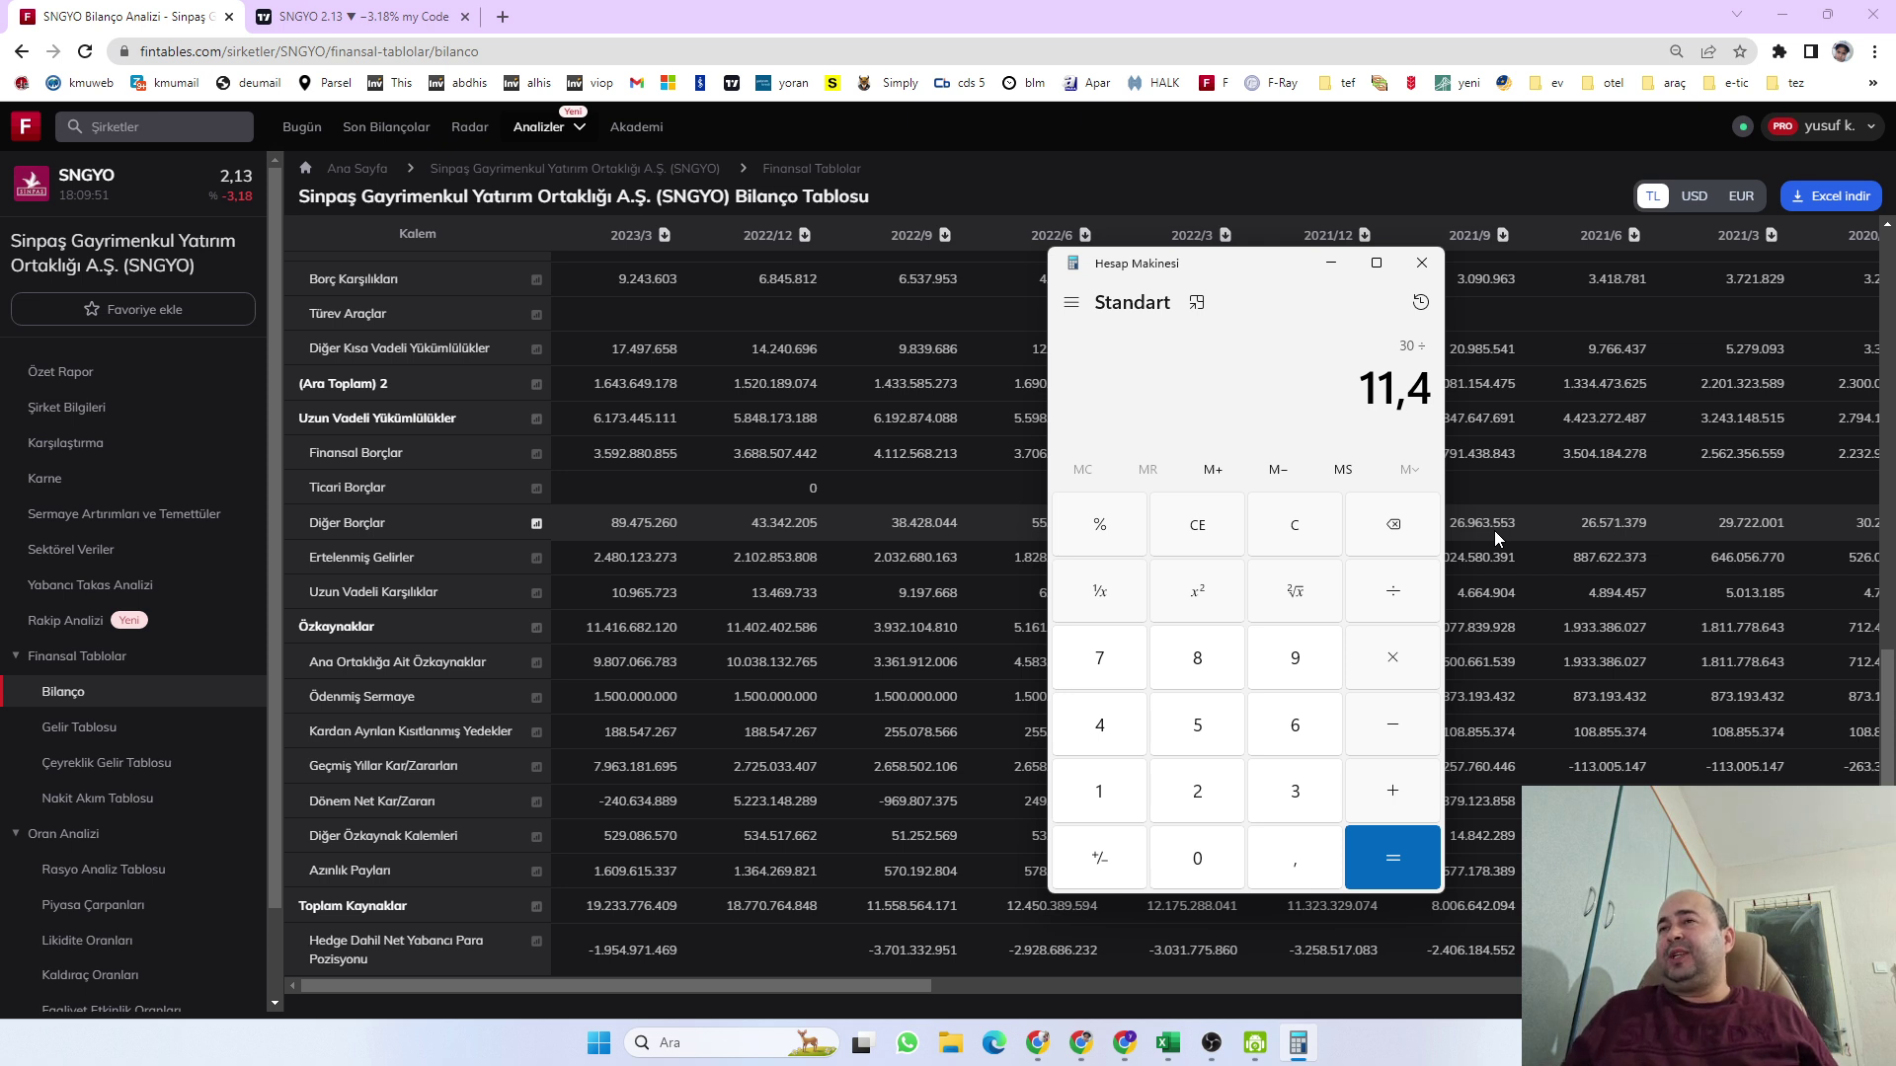
key("Return")
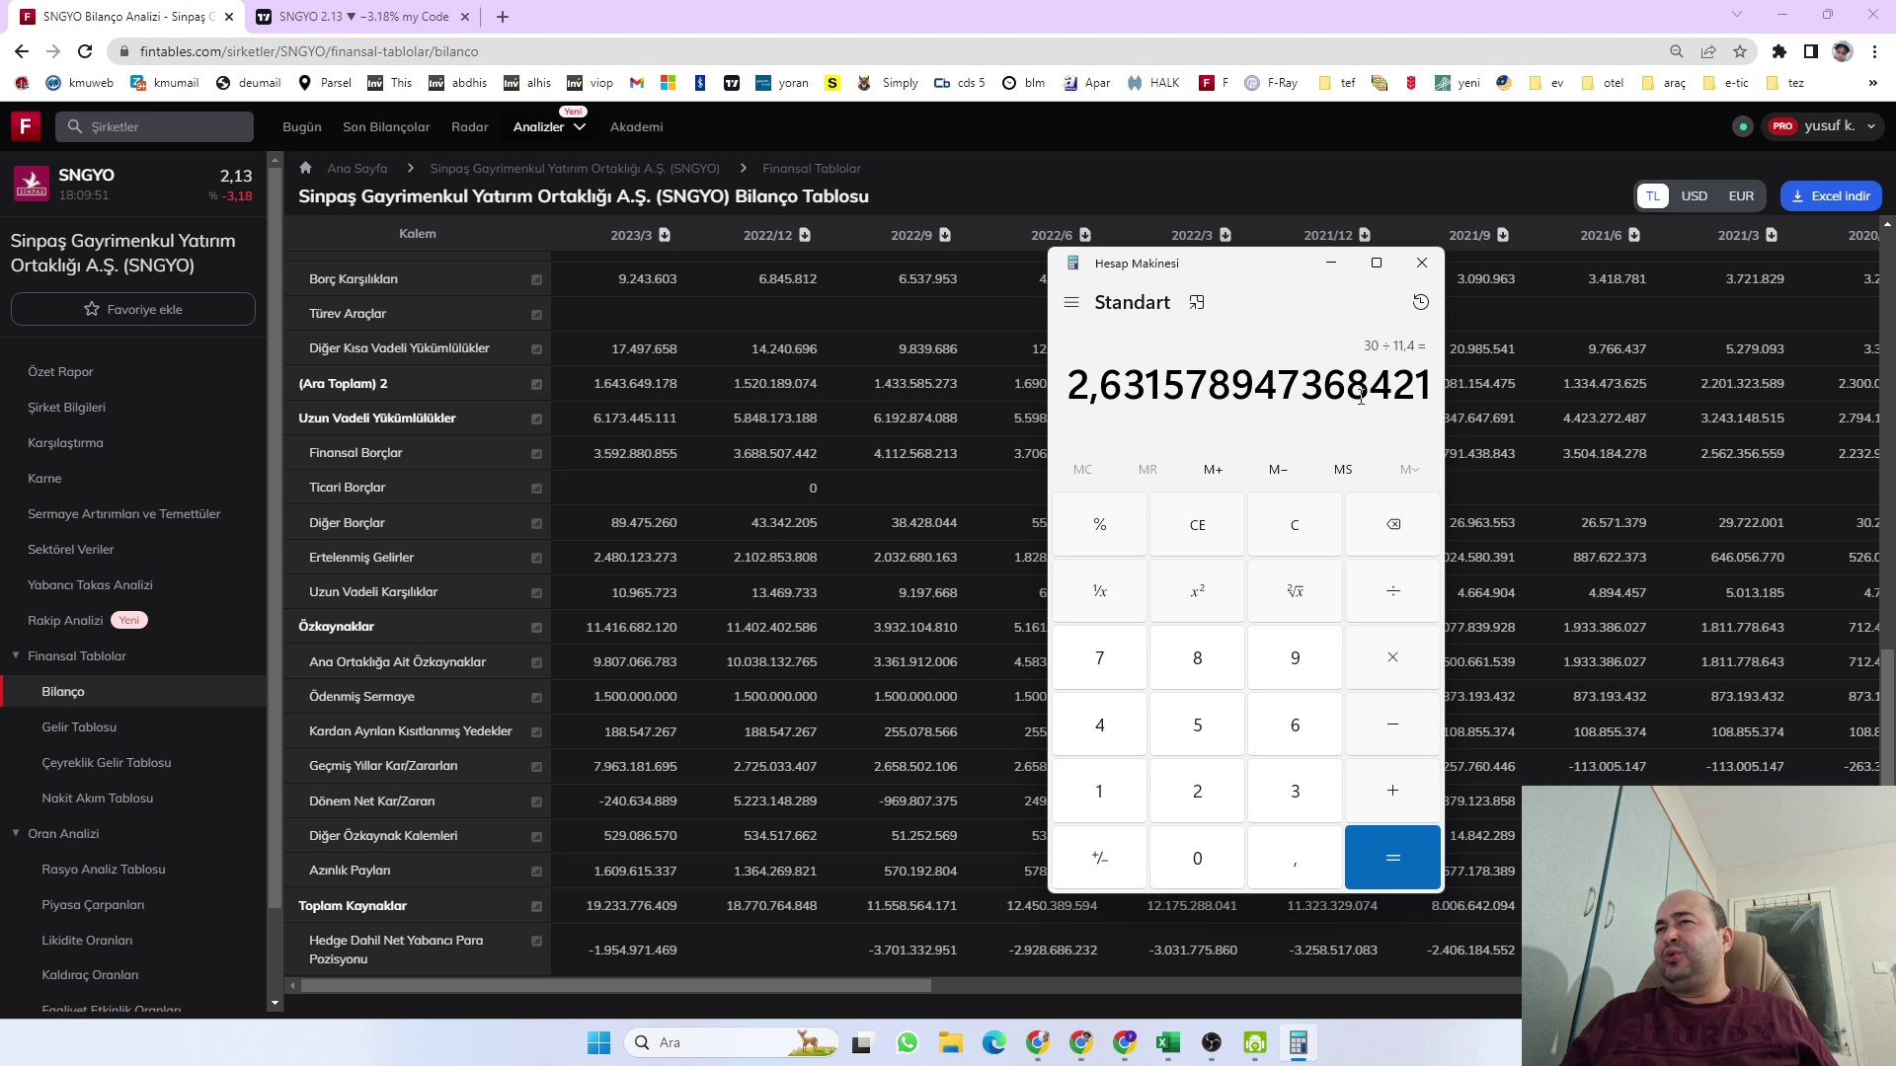
Clear the calculator, multiply 15 by 1,5 and divide the product by 11,4, and examine the resulting ratio
left_click(1302, 533)
type("15")
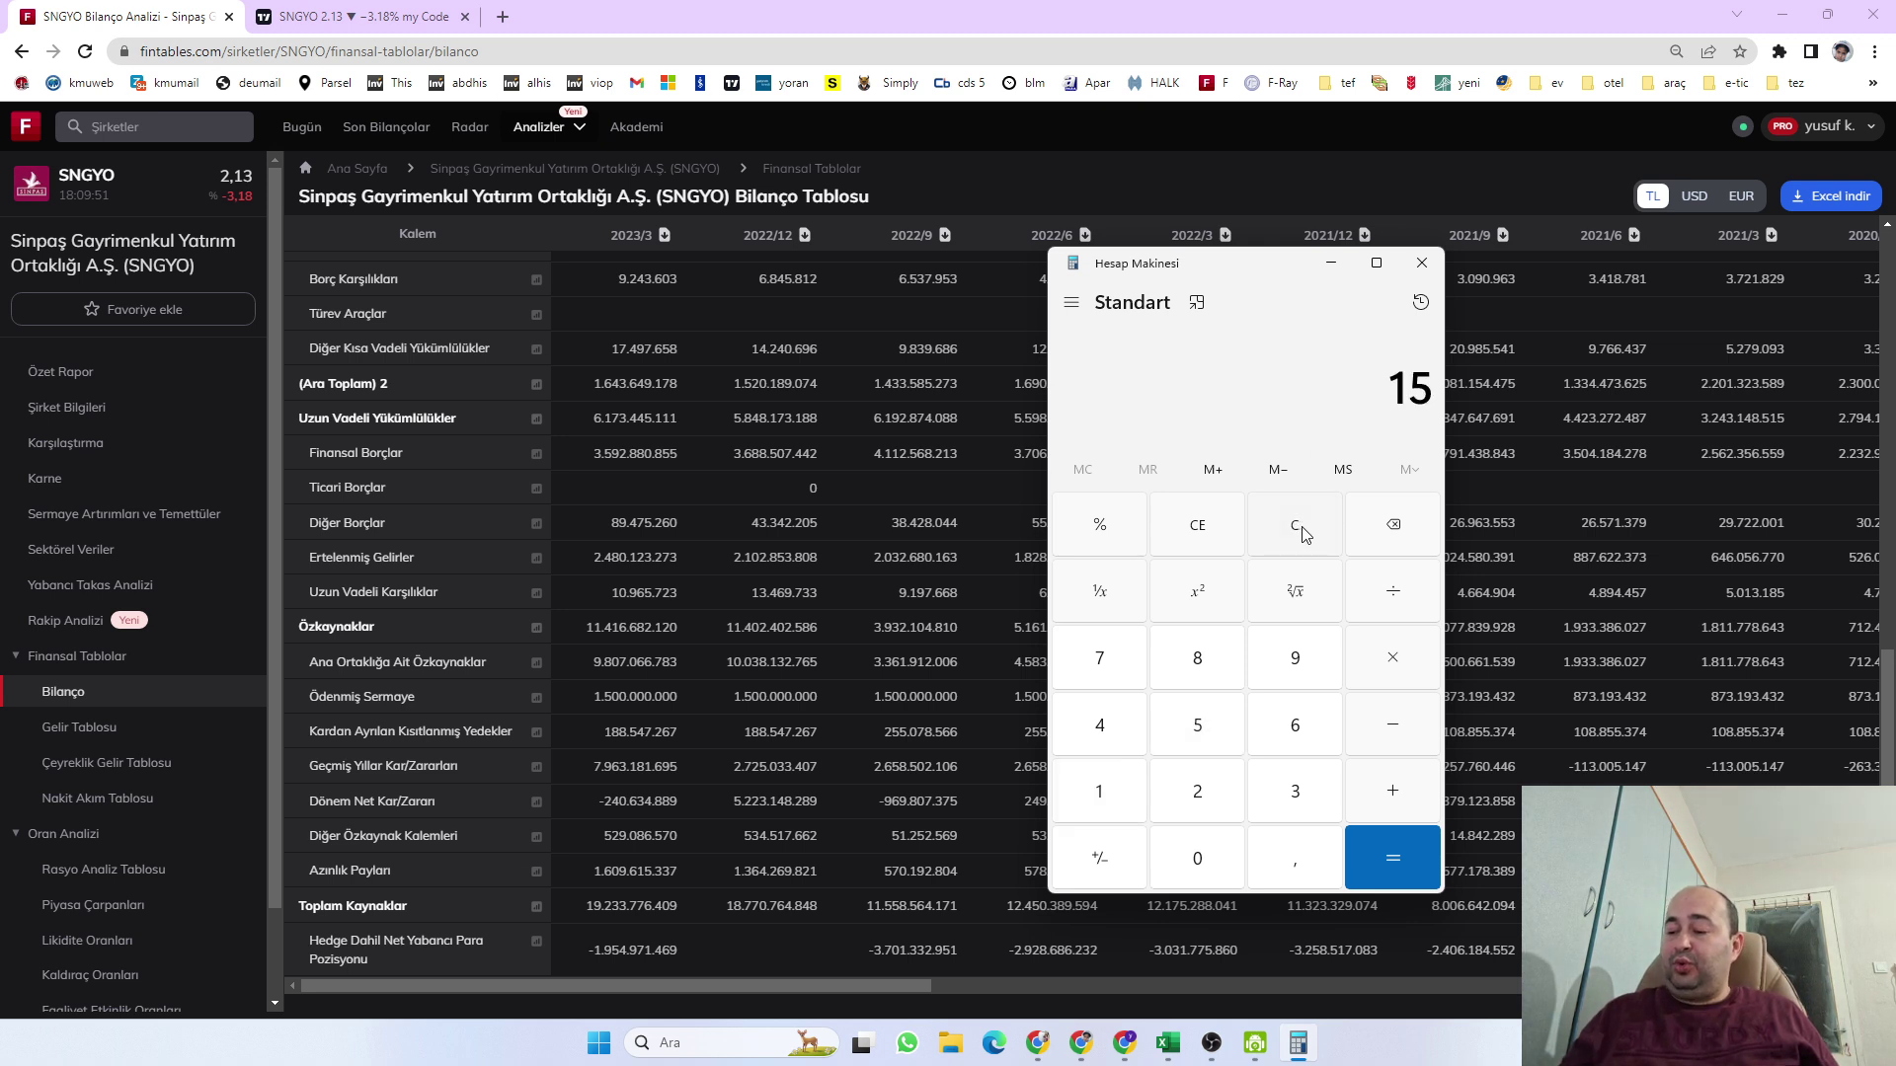
type("*1,5")
key("Return")
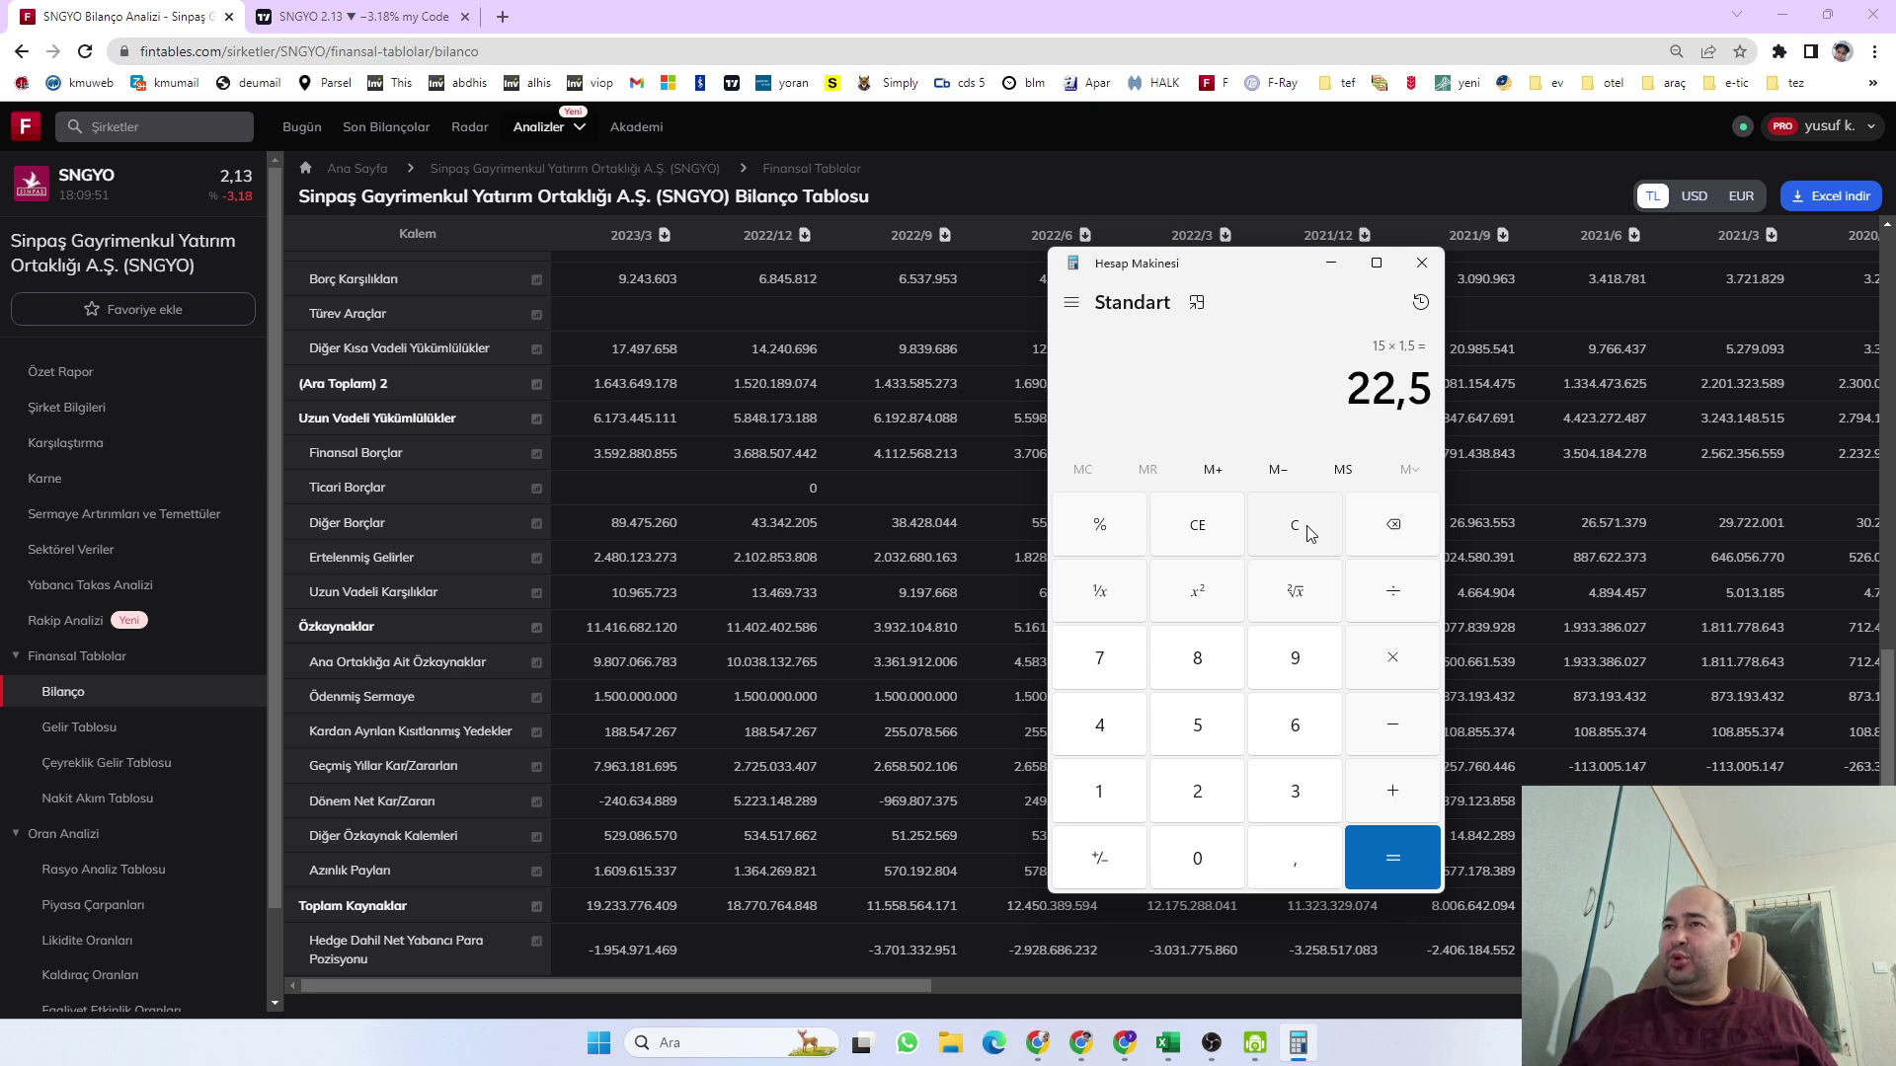
type("/11,4")
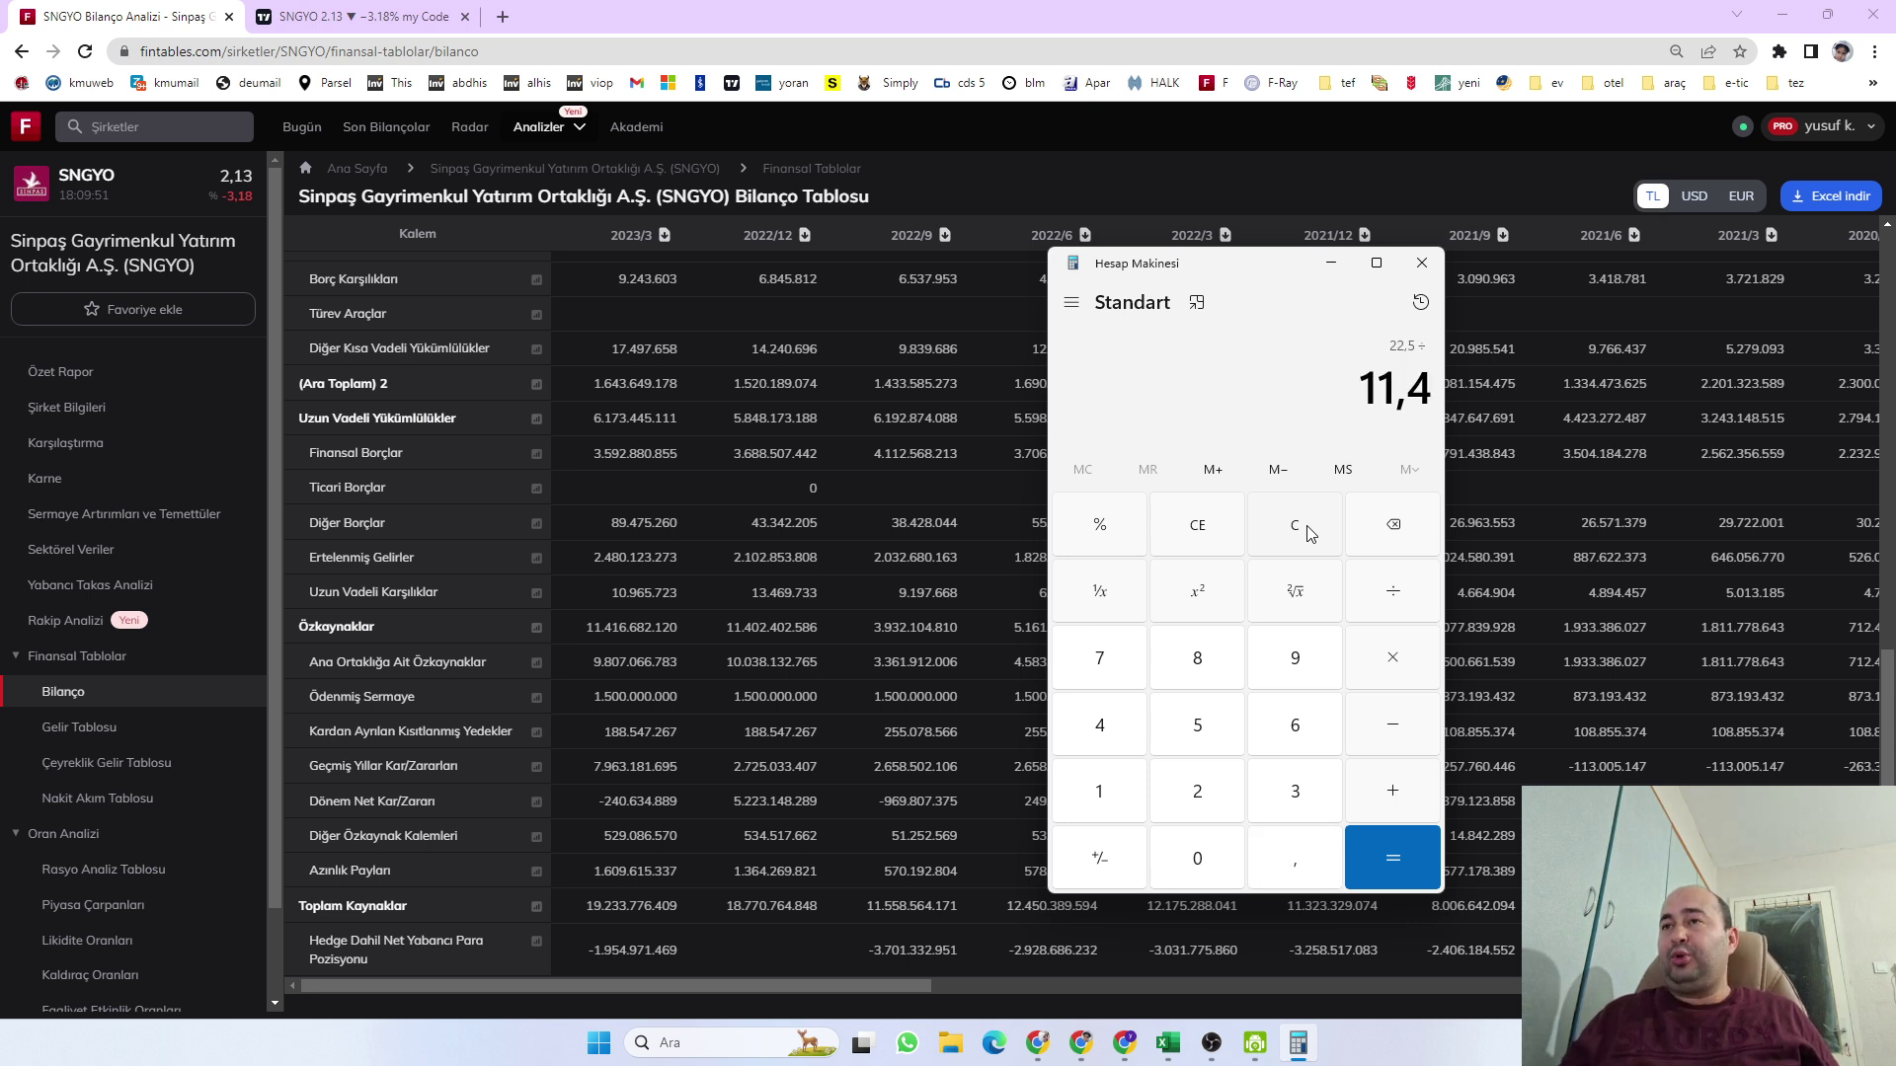
key("Return")
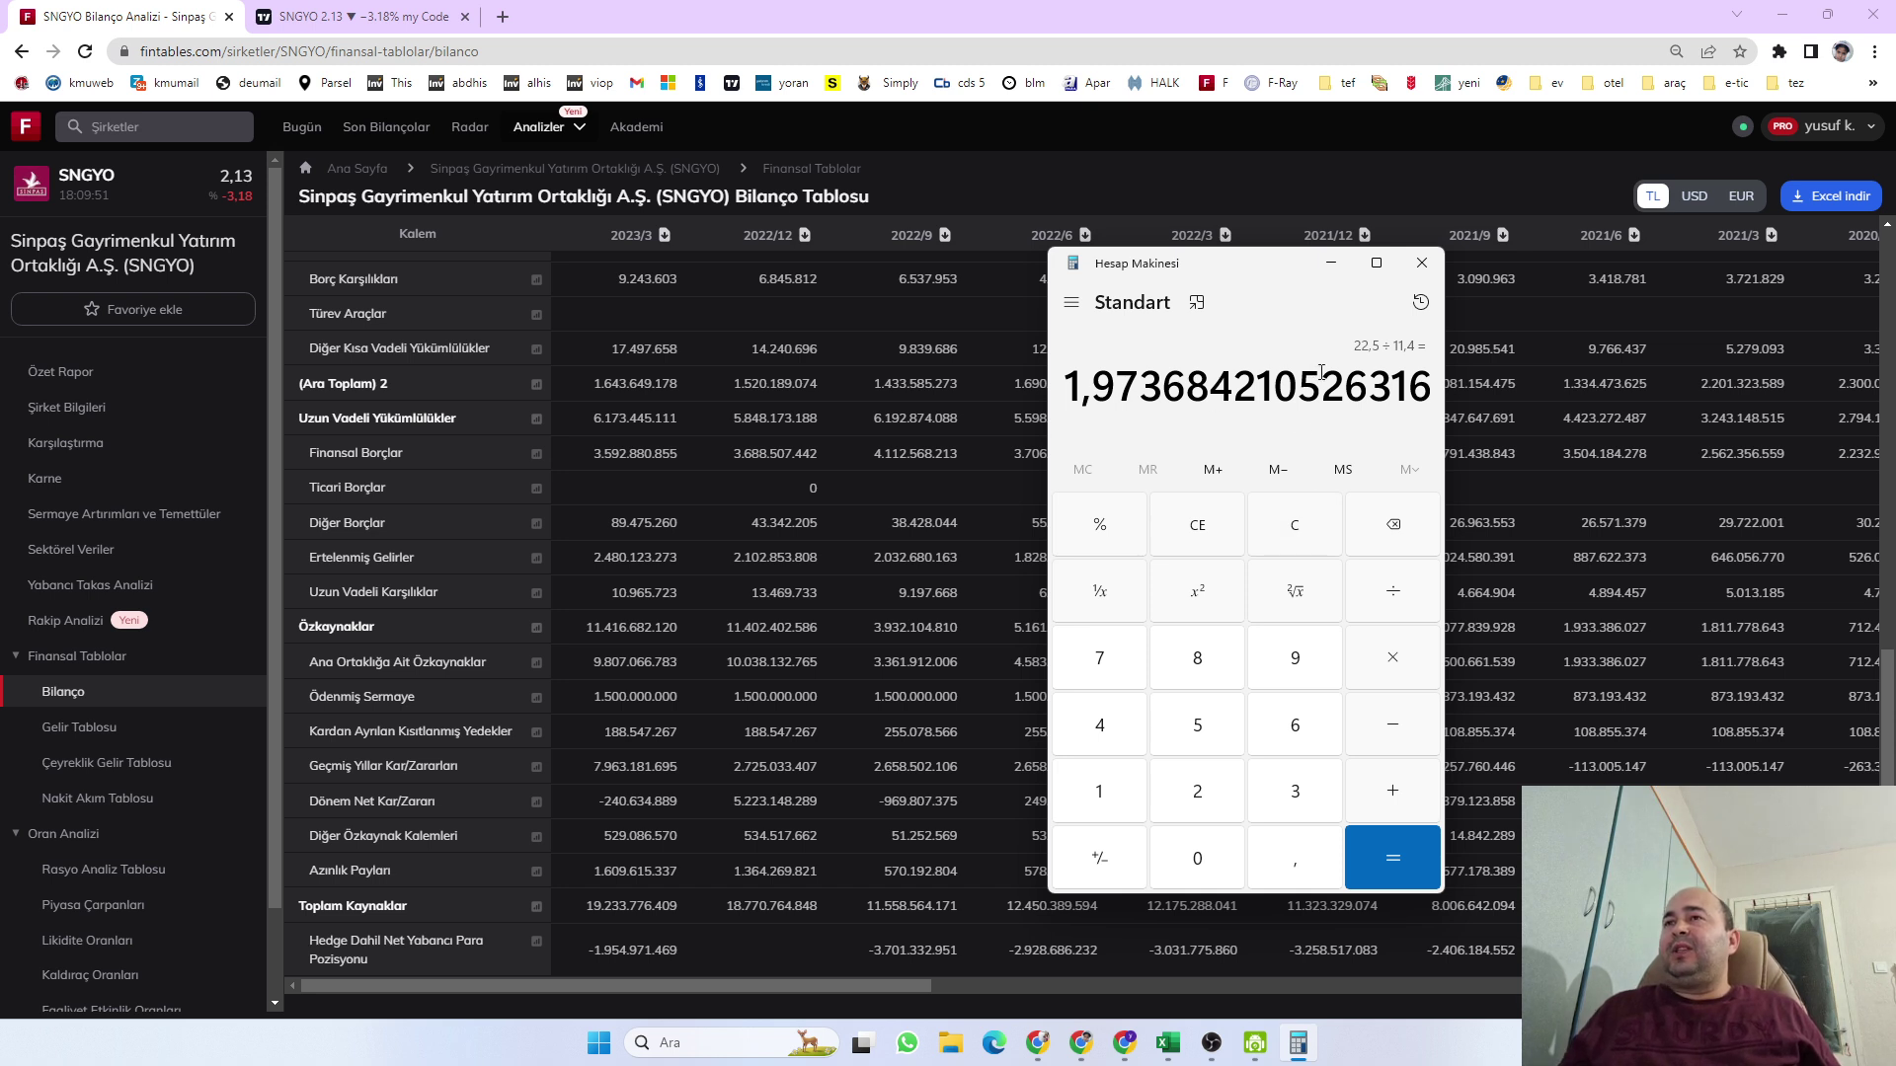
left_click_drag(1083, 385, 1119, 395)
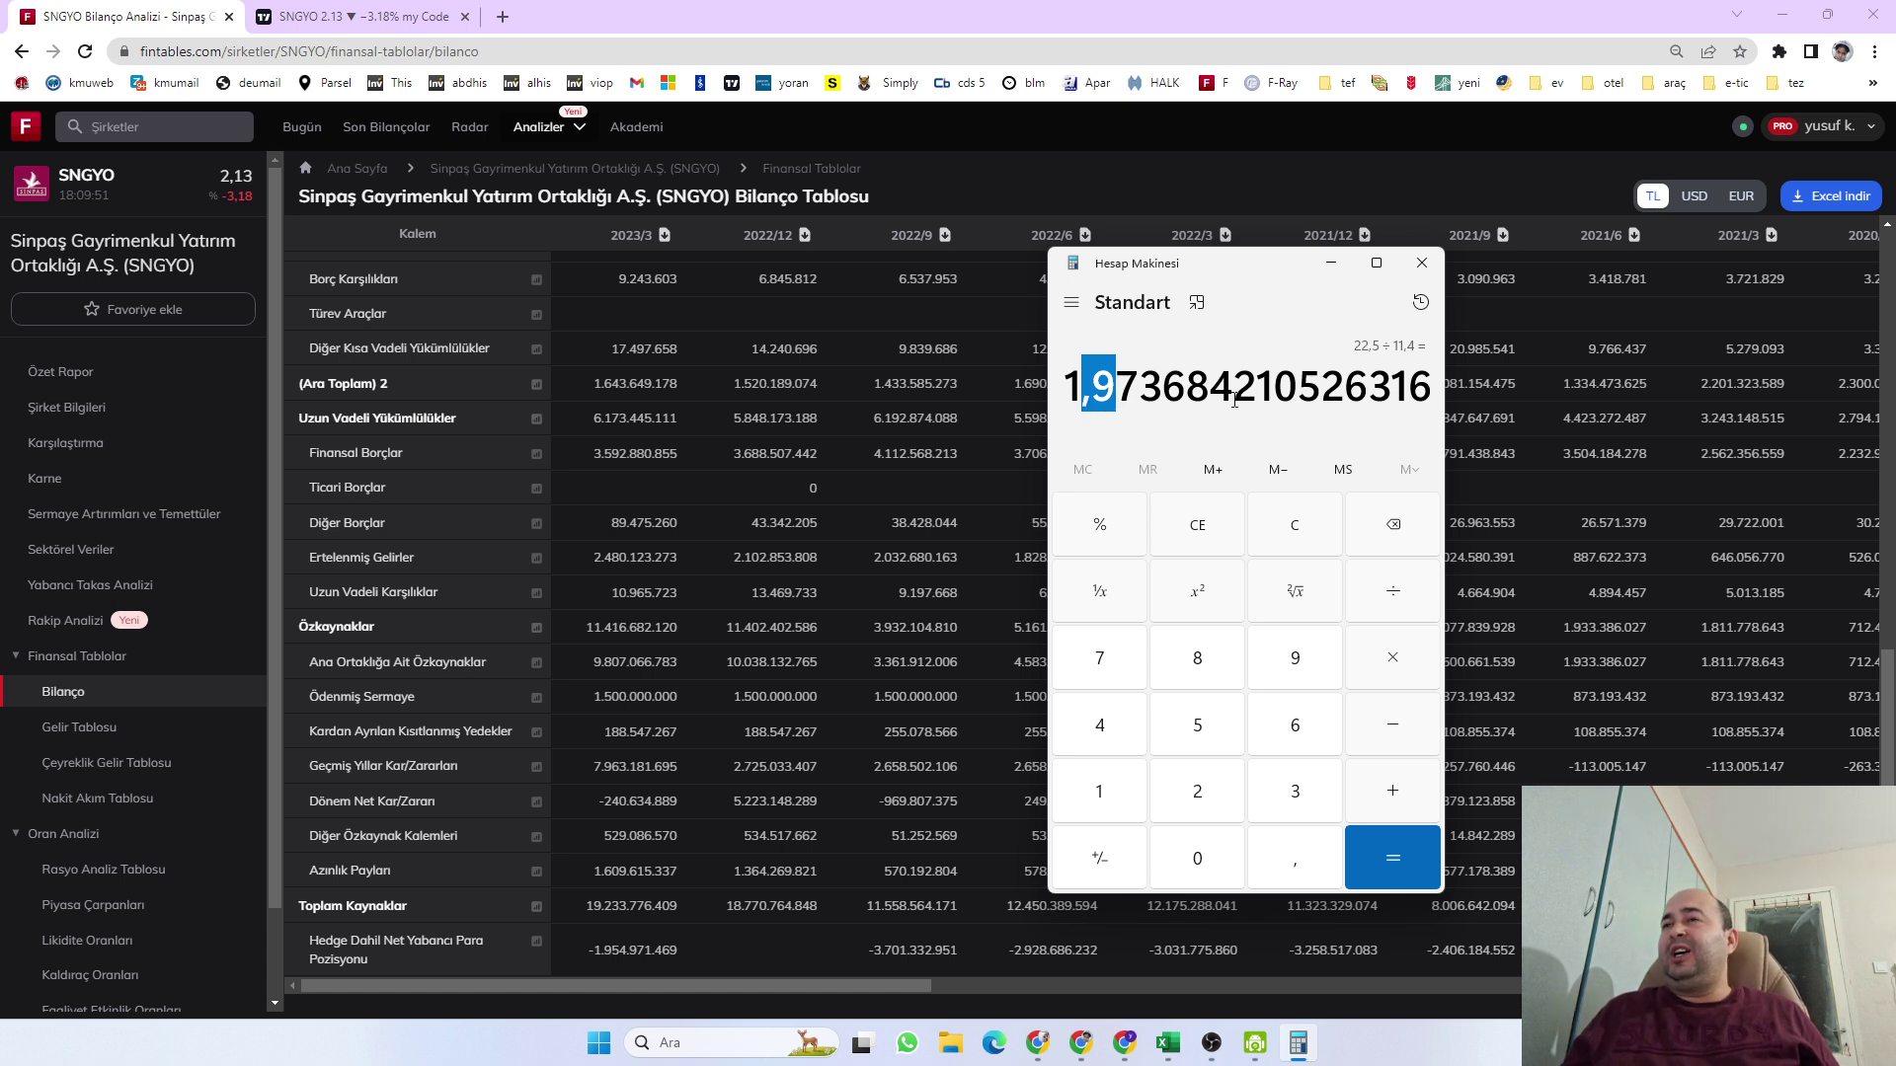
Close the calculator and switch to SNGYO's TradingView chart
left_click(1418, 267)
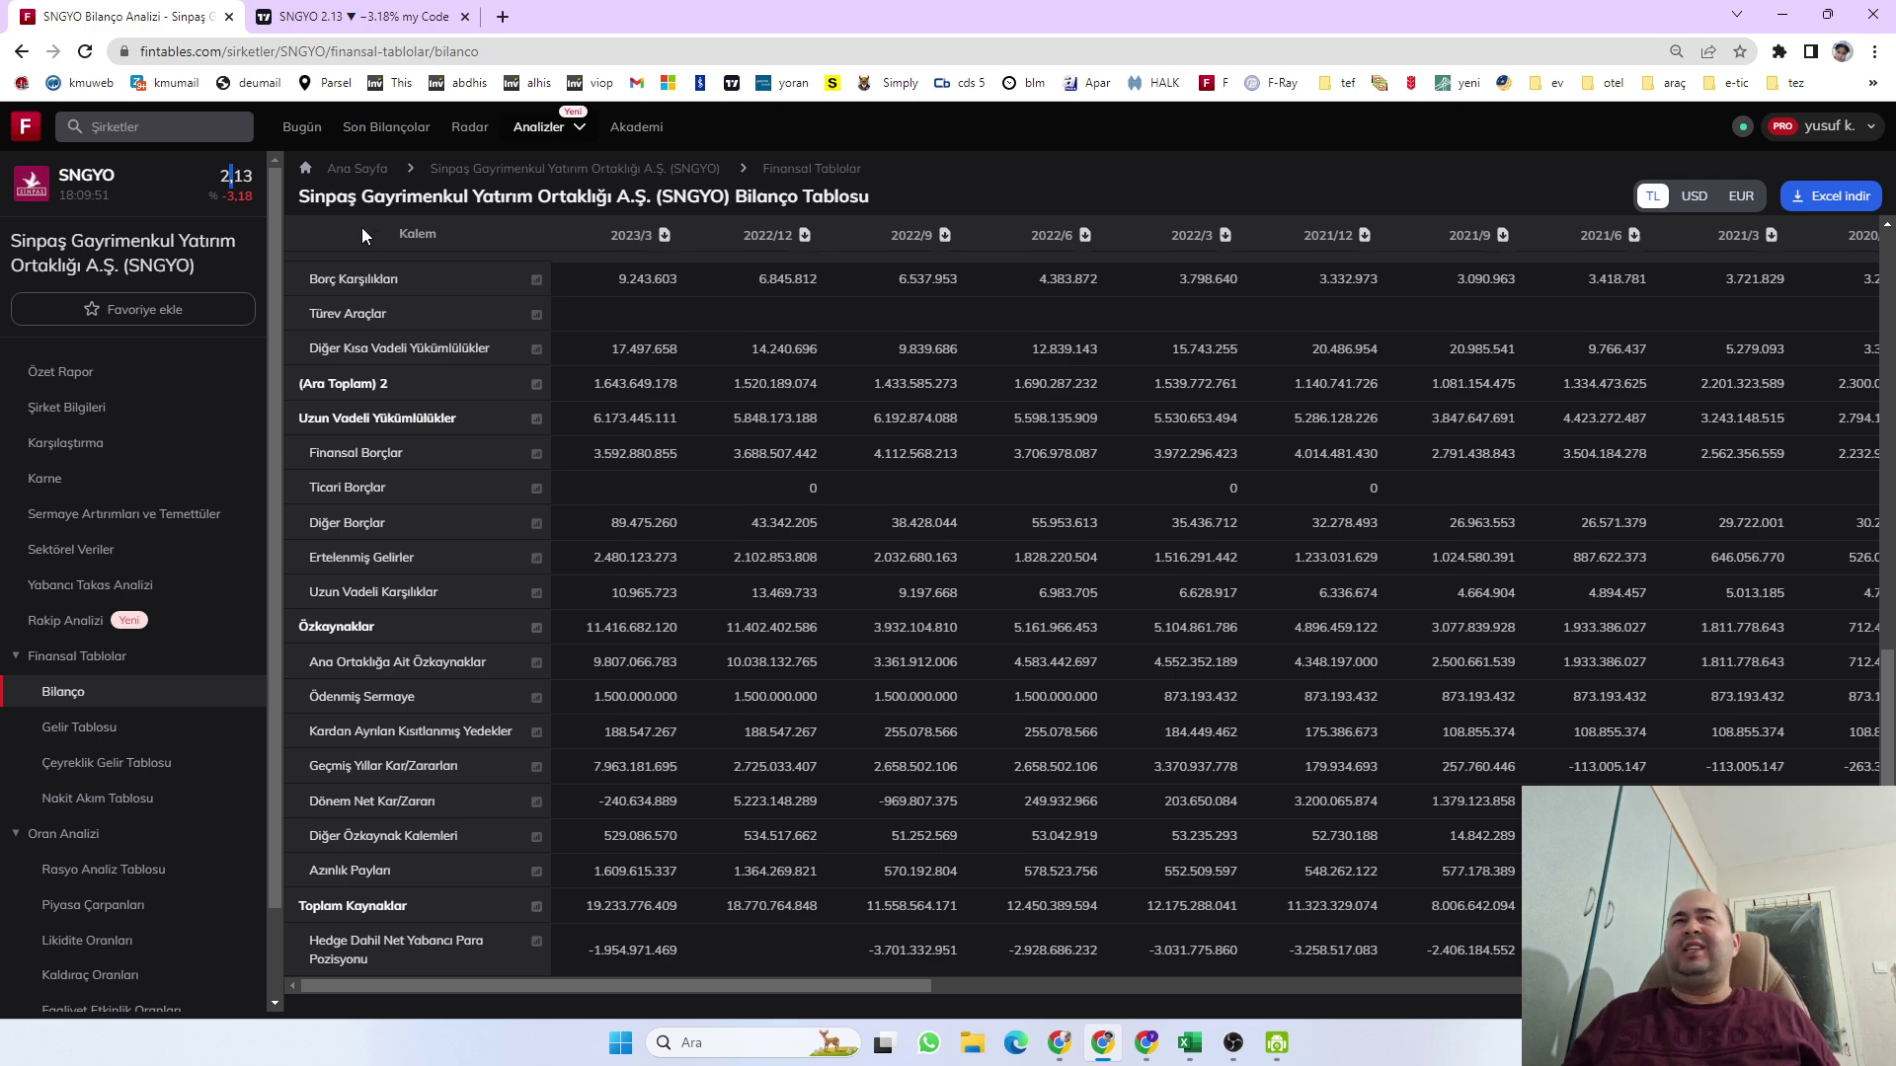
left_click(355, 17)
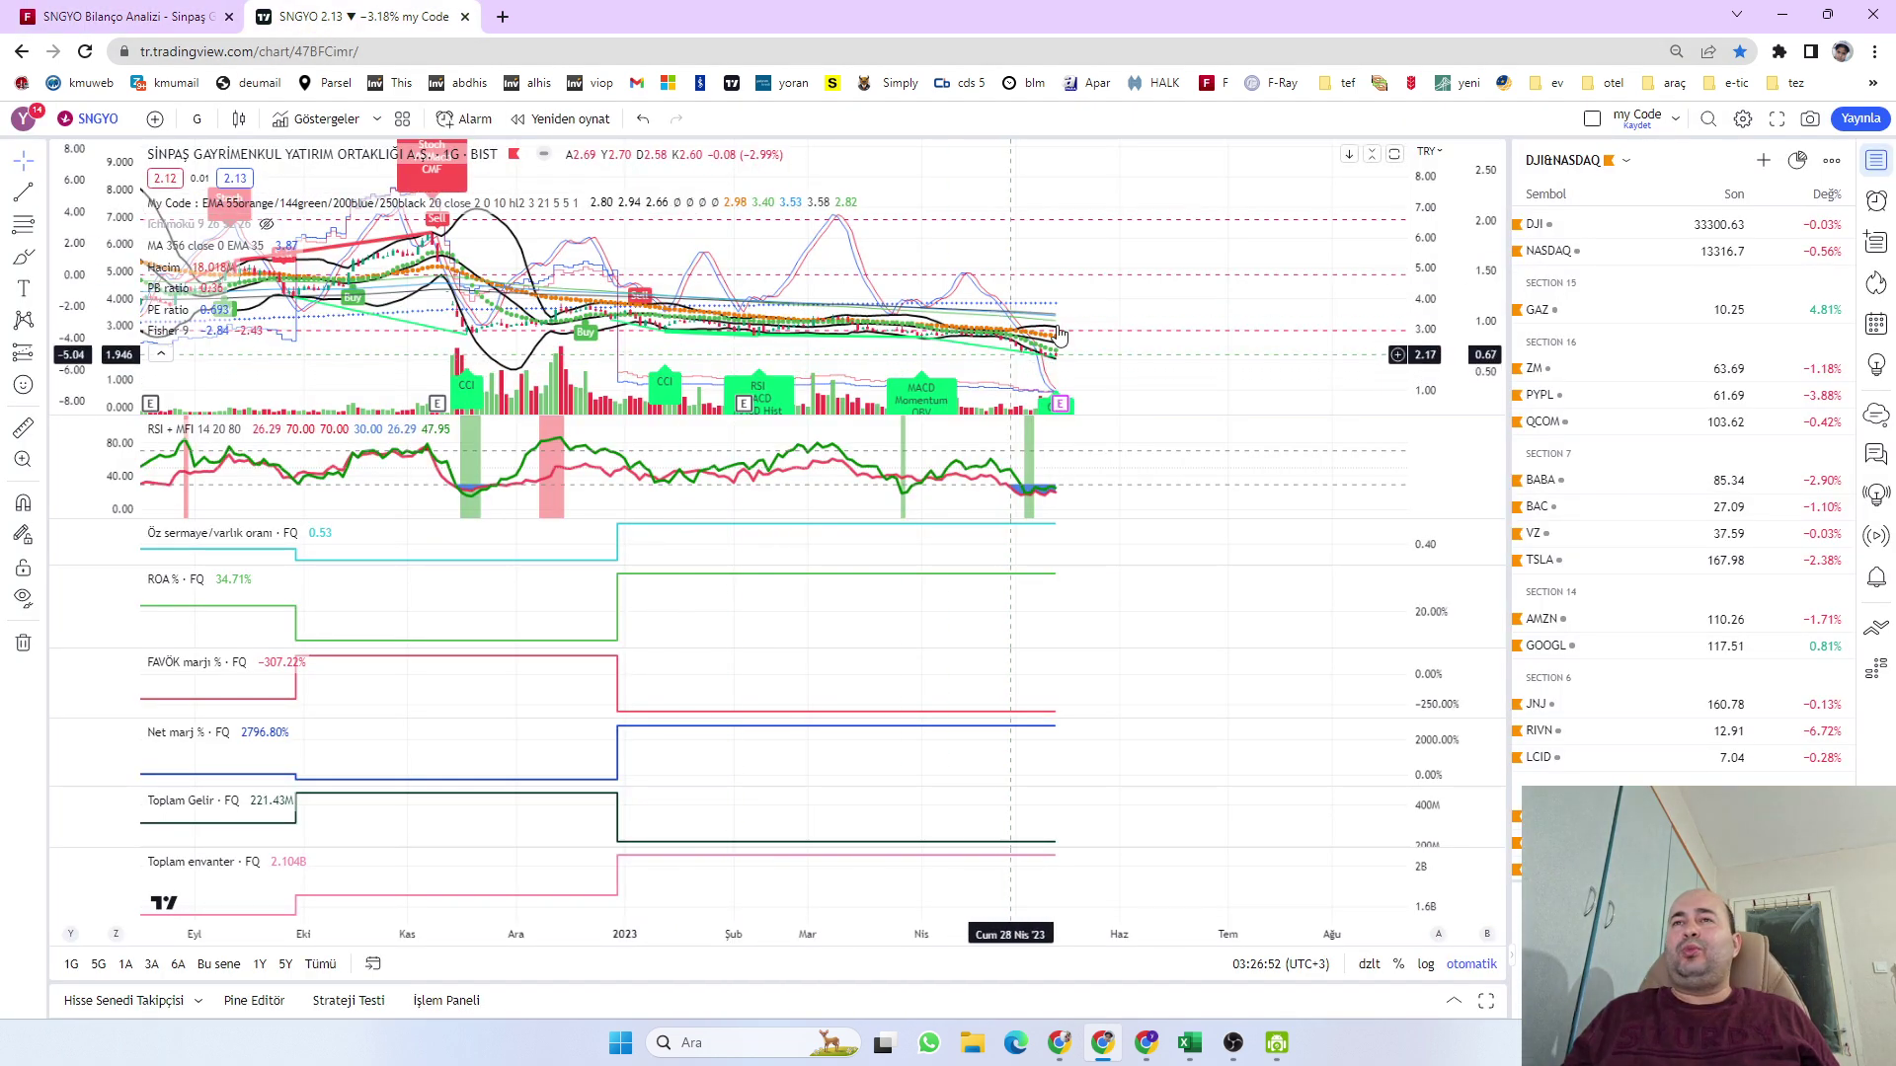
Examine SNGYO's daily price history on the chart from spring 2022 through May 2023
left_click_drag(1189, 309, 1315, 310)
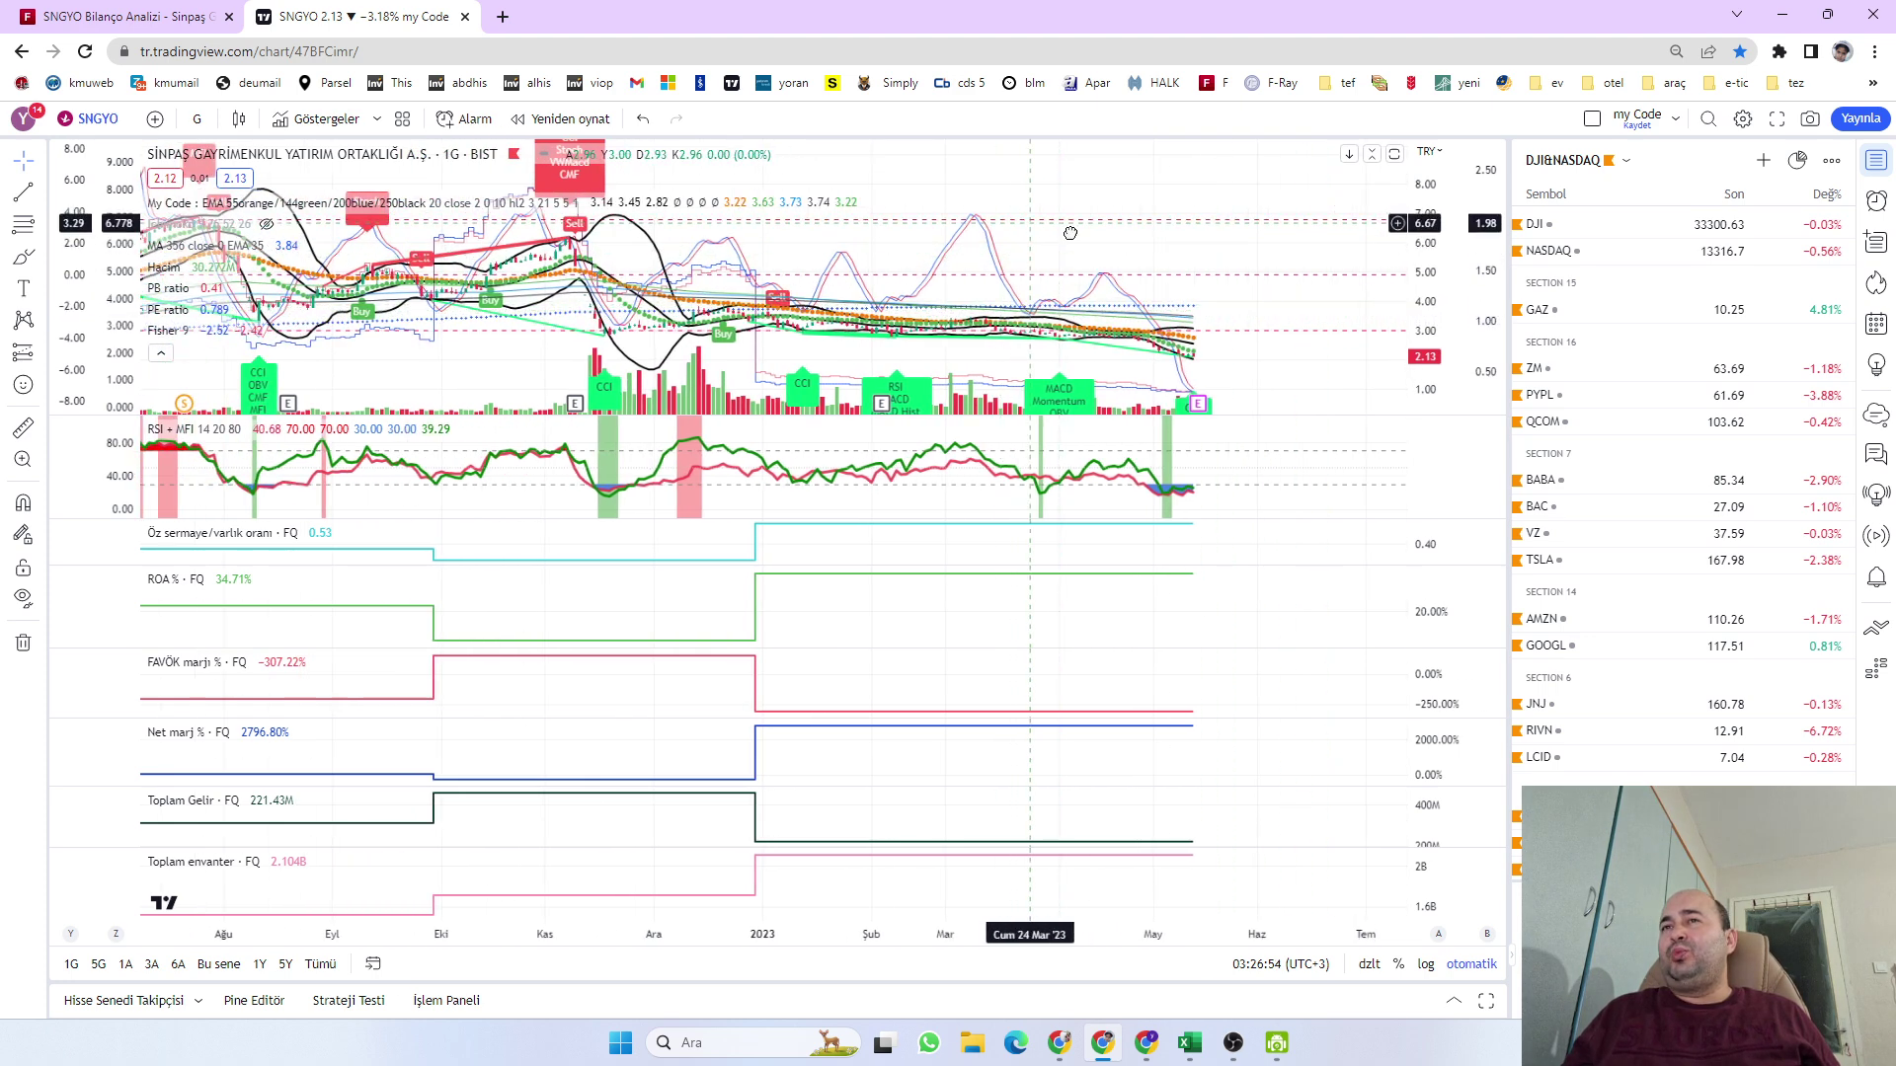
left_click_drag(1054, 228, 1085, 229)
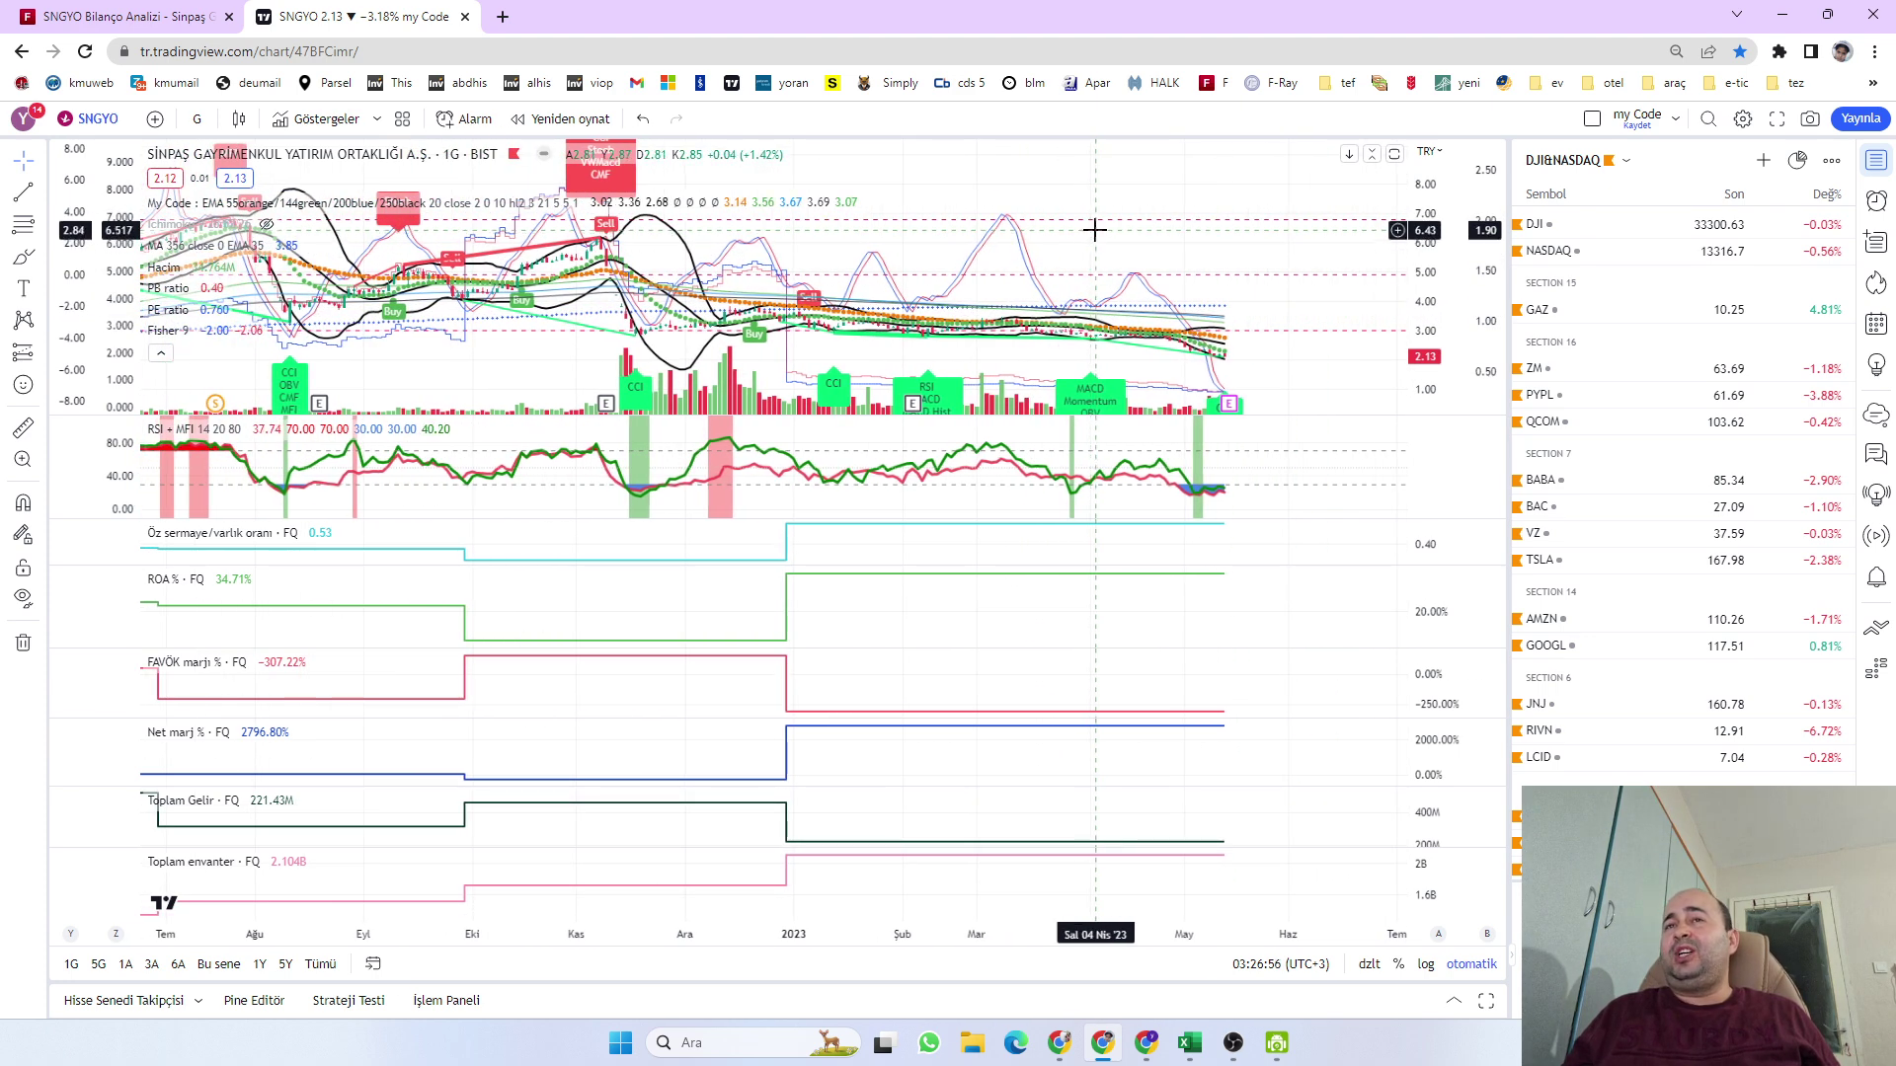
left_click_drag(334, 245, 541, 245)
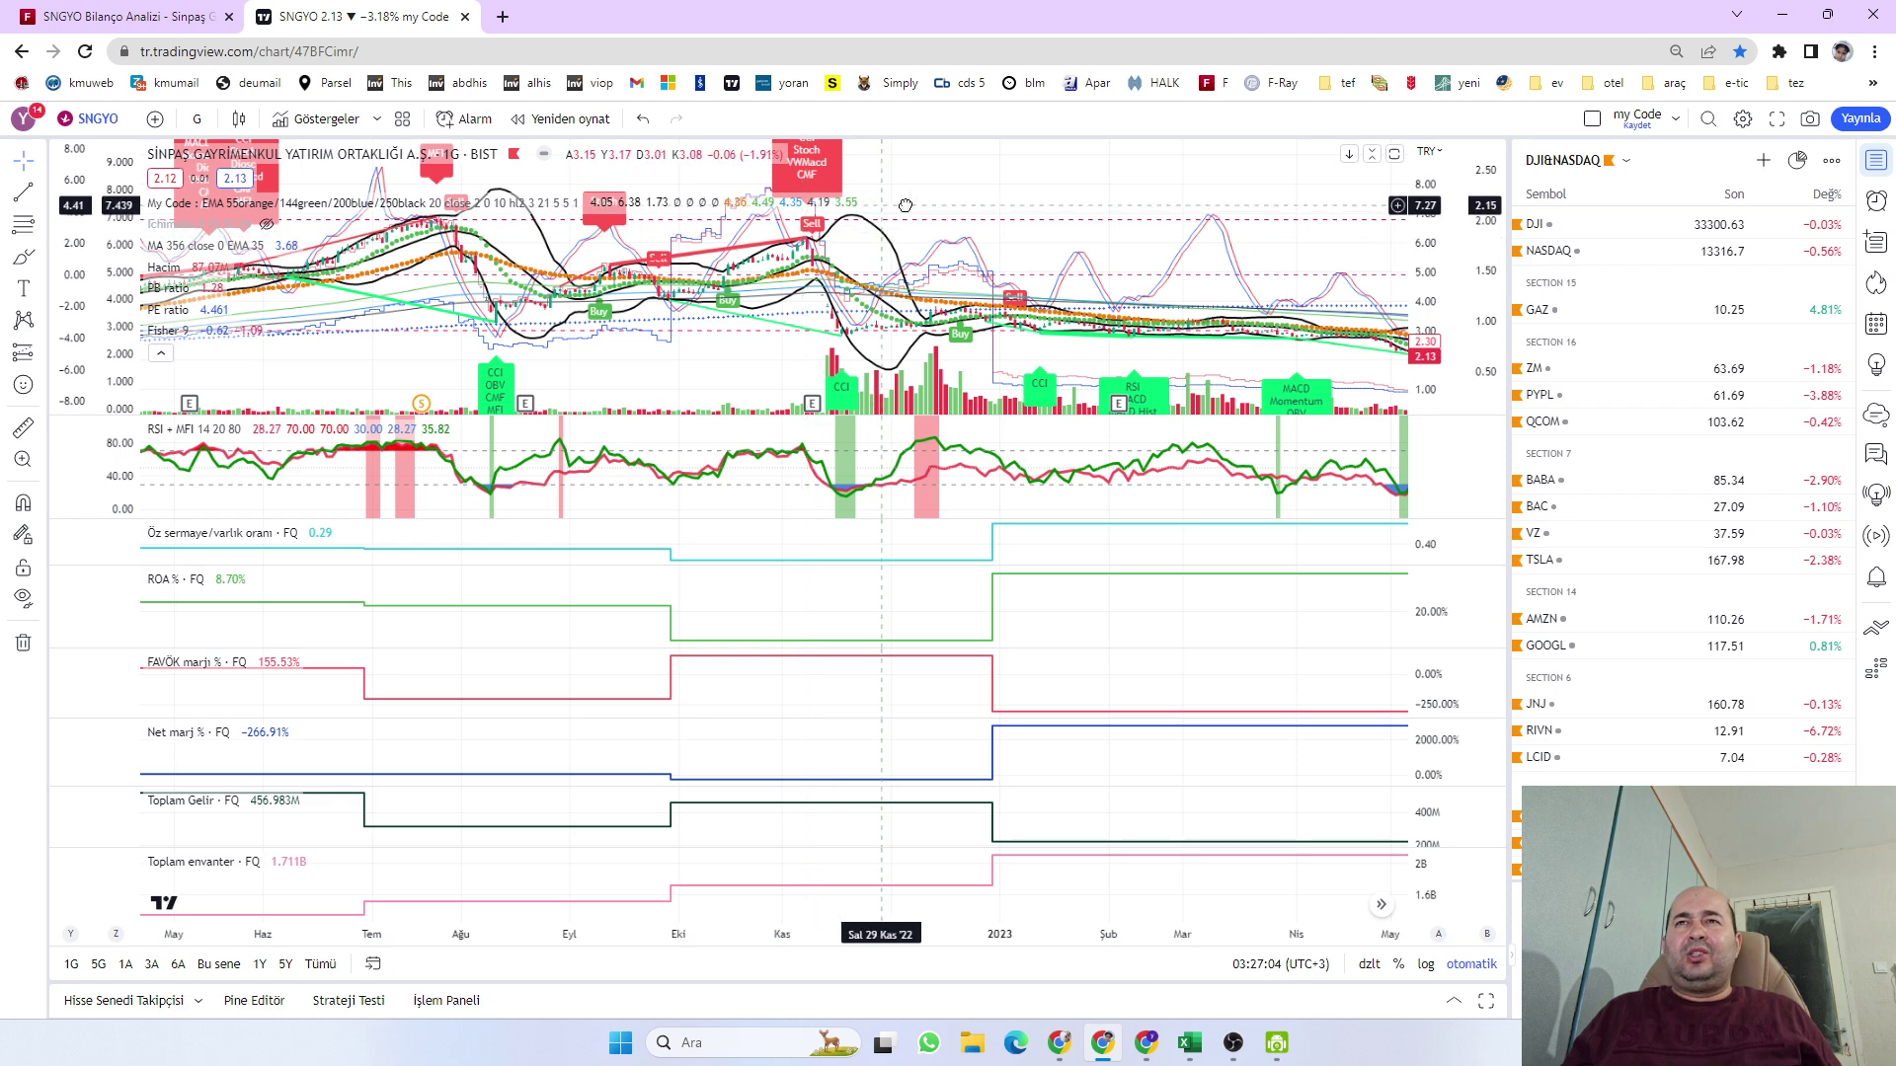
left_click_drag(802, 235, 954, 228)
mouse_move(581, 210)
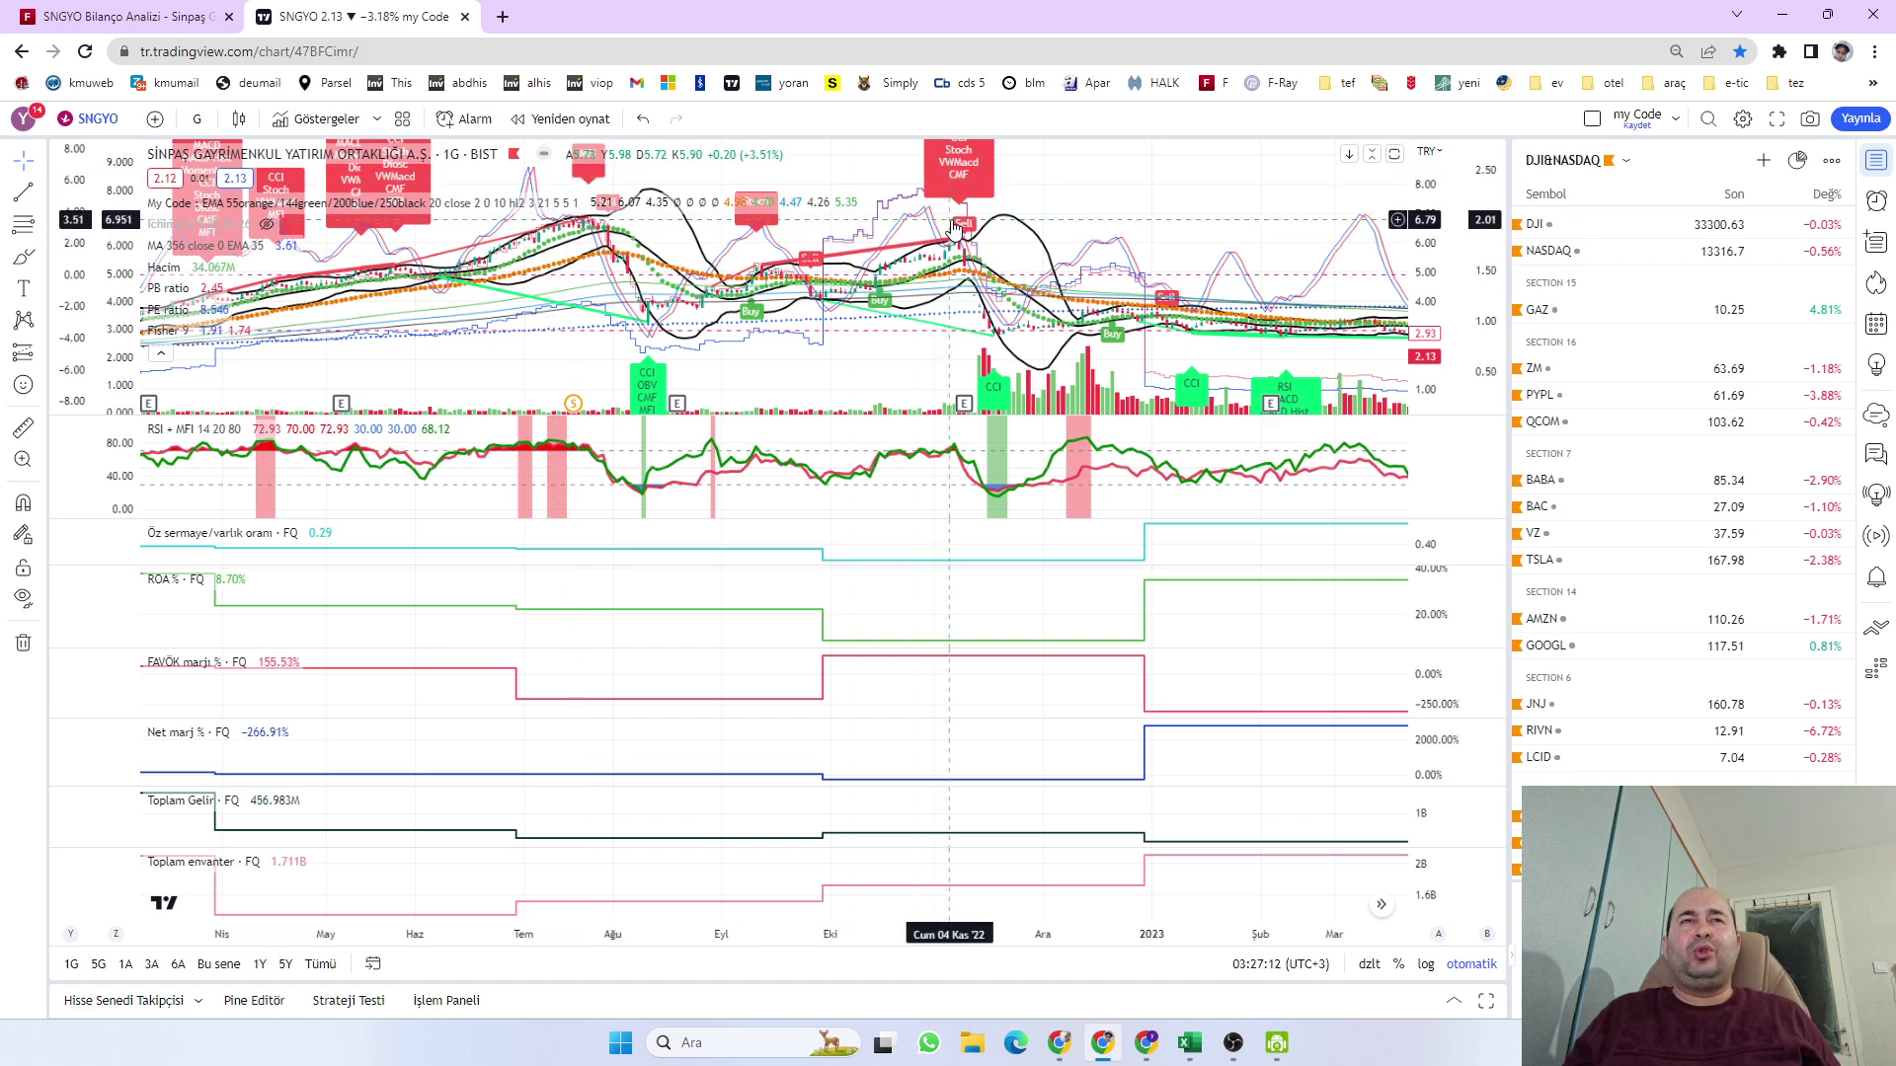
left_click_drag(1130, 210, 753, 227)
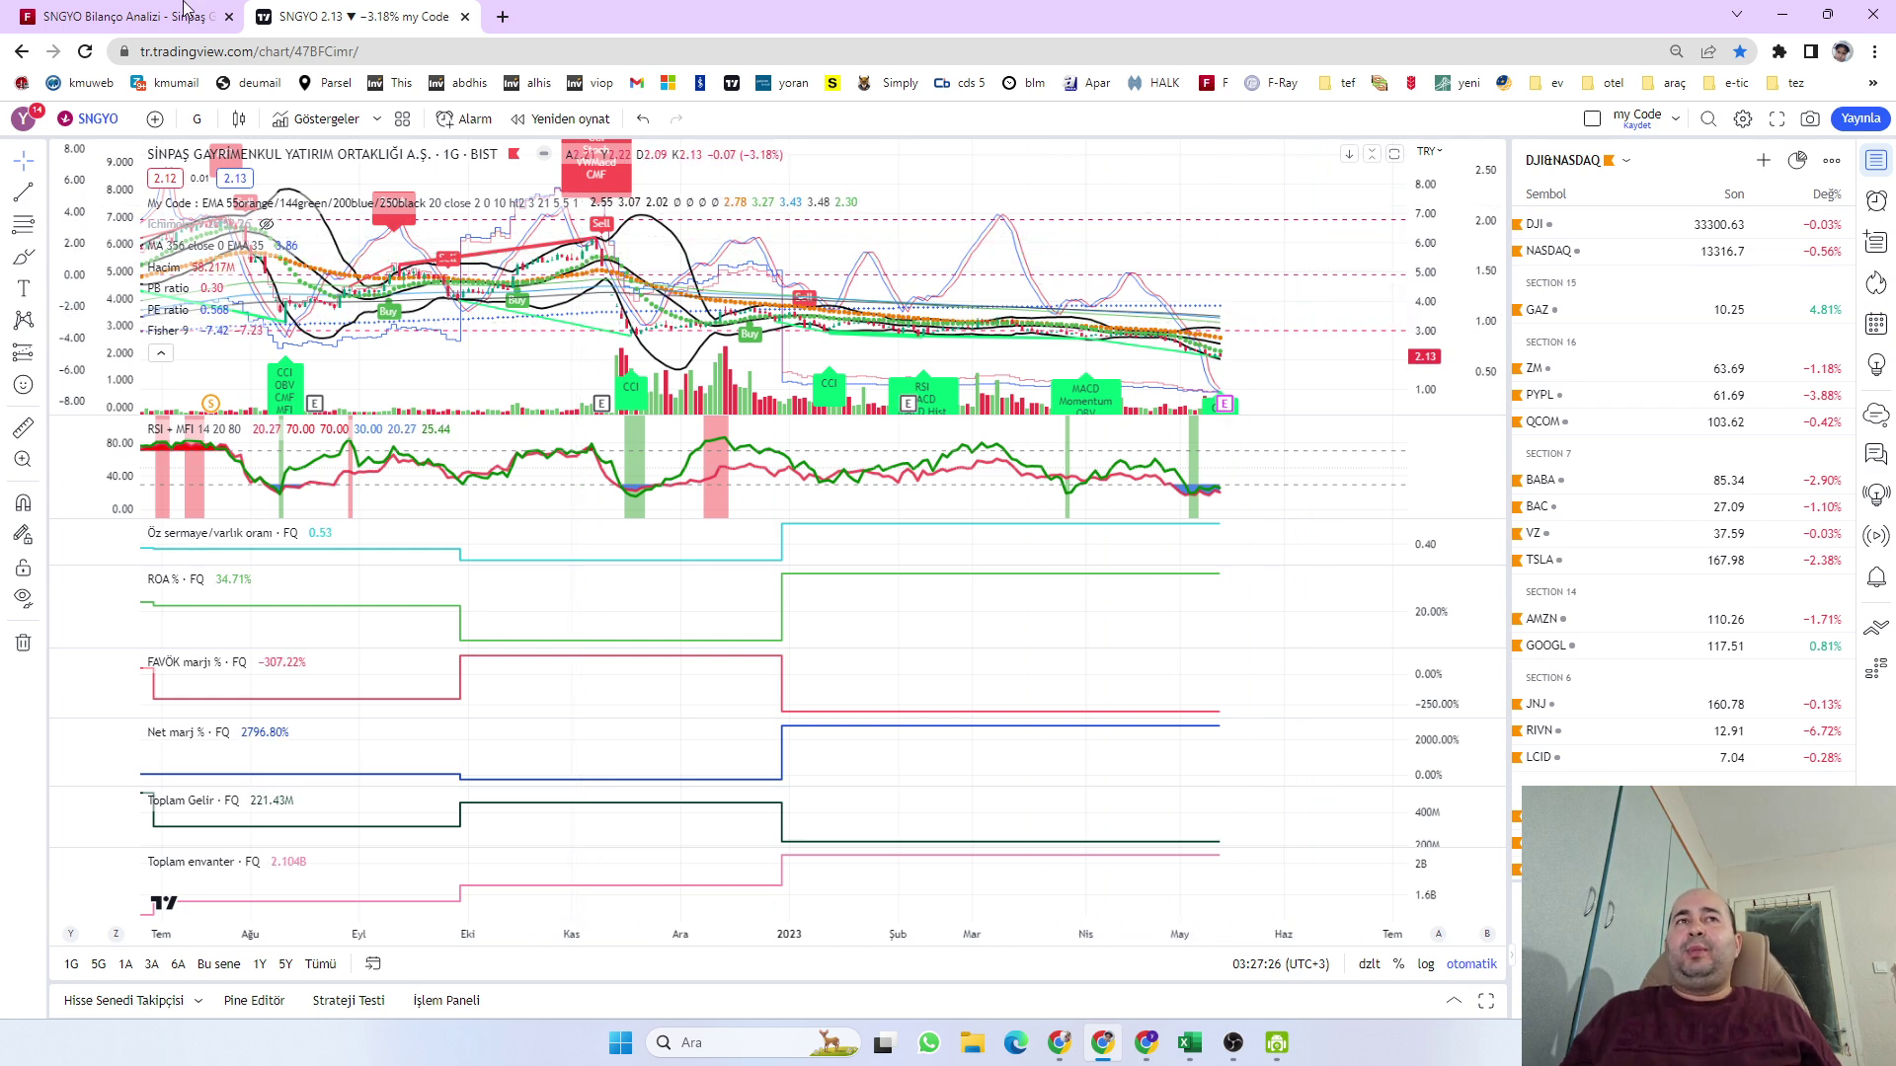
Switch to SNGYO's Fintables balance sheet, open the calculator, and divide 15 by 2
left_click(119, 17)
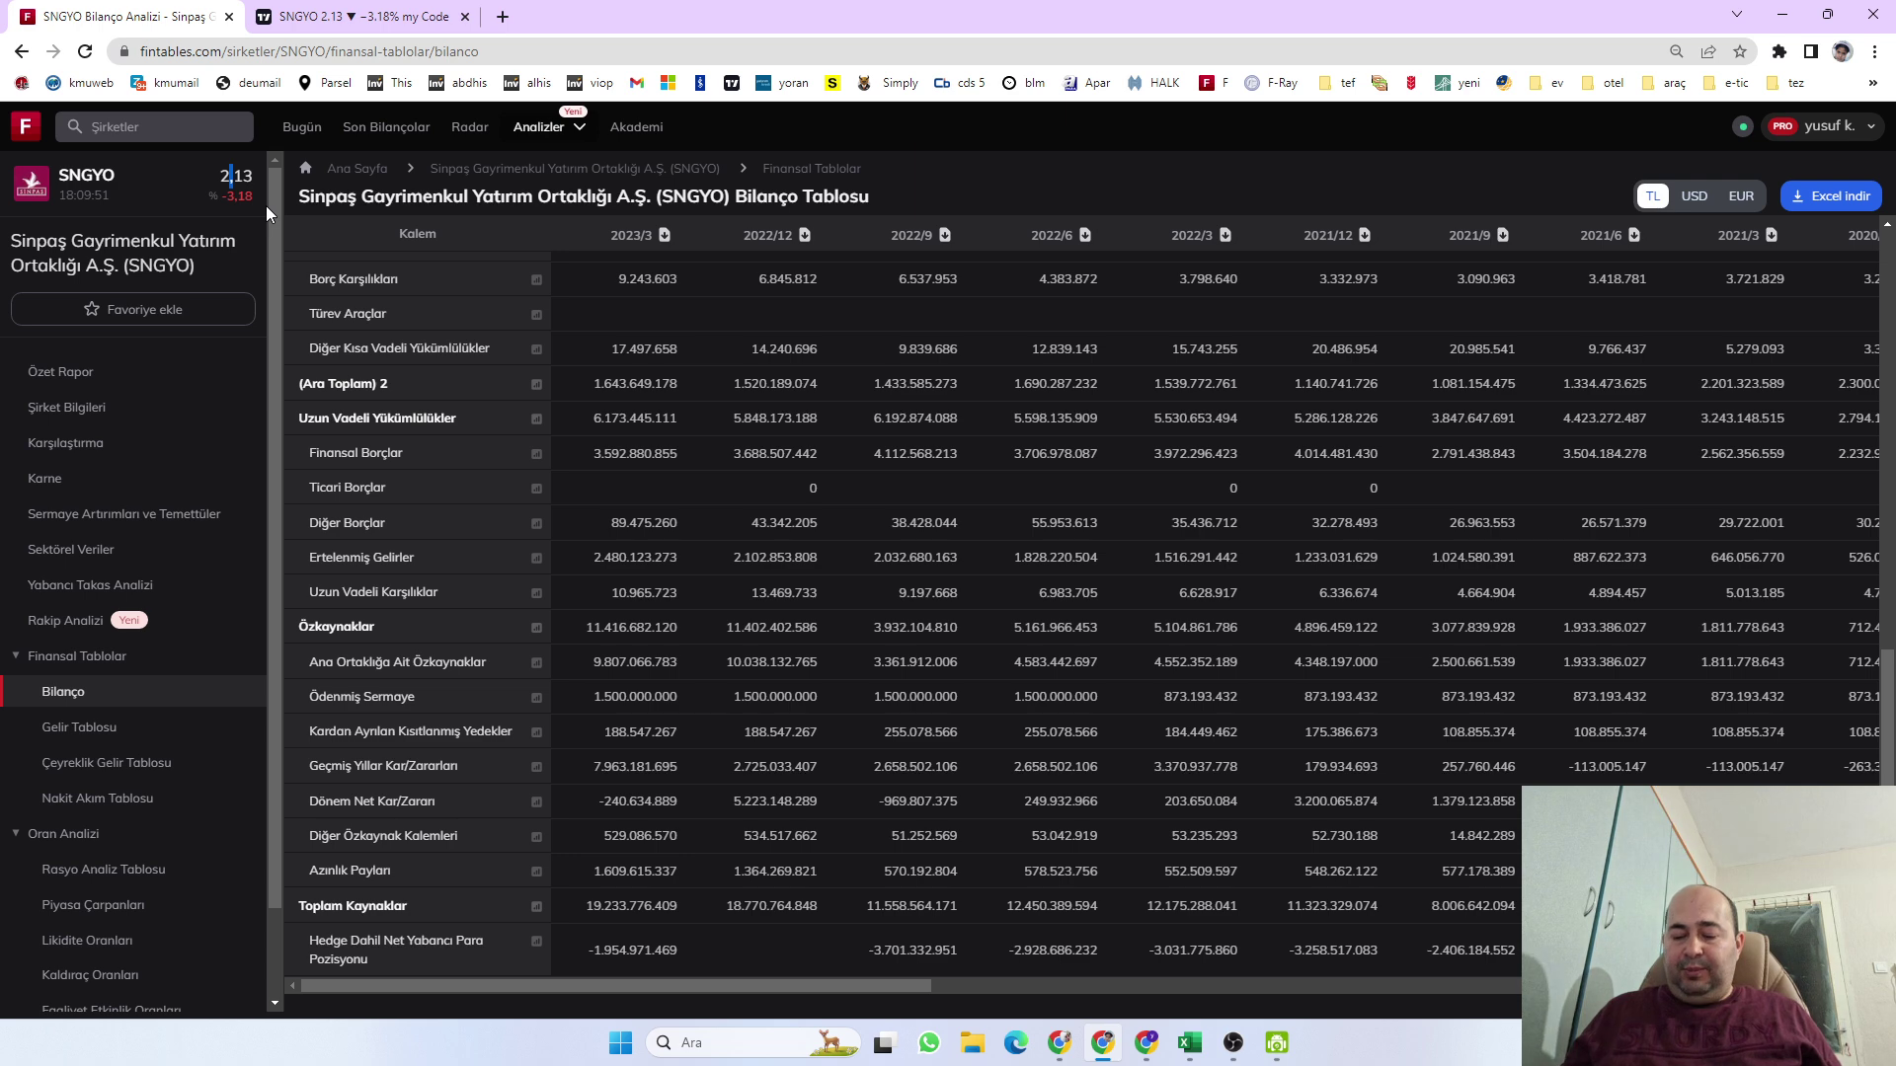
key("XF86Calculator")
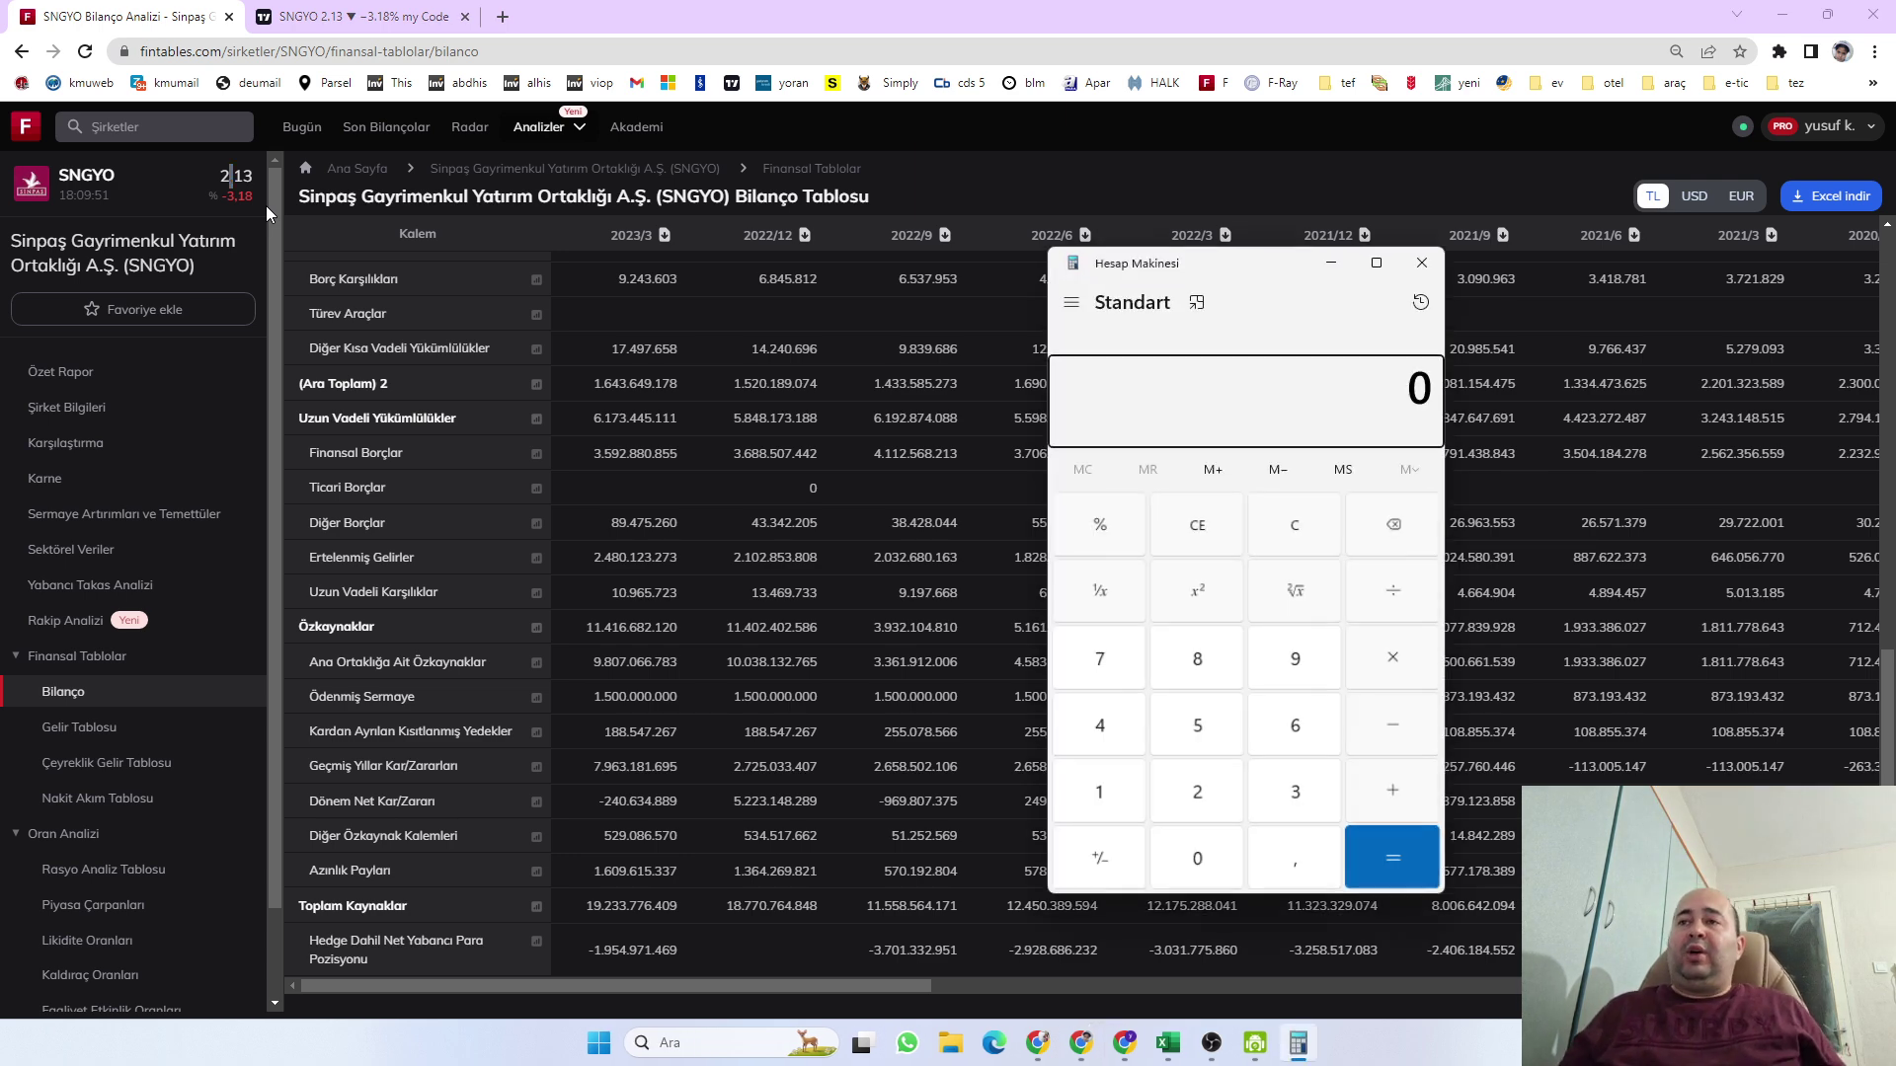
type("15/2")
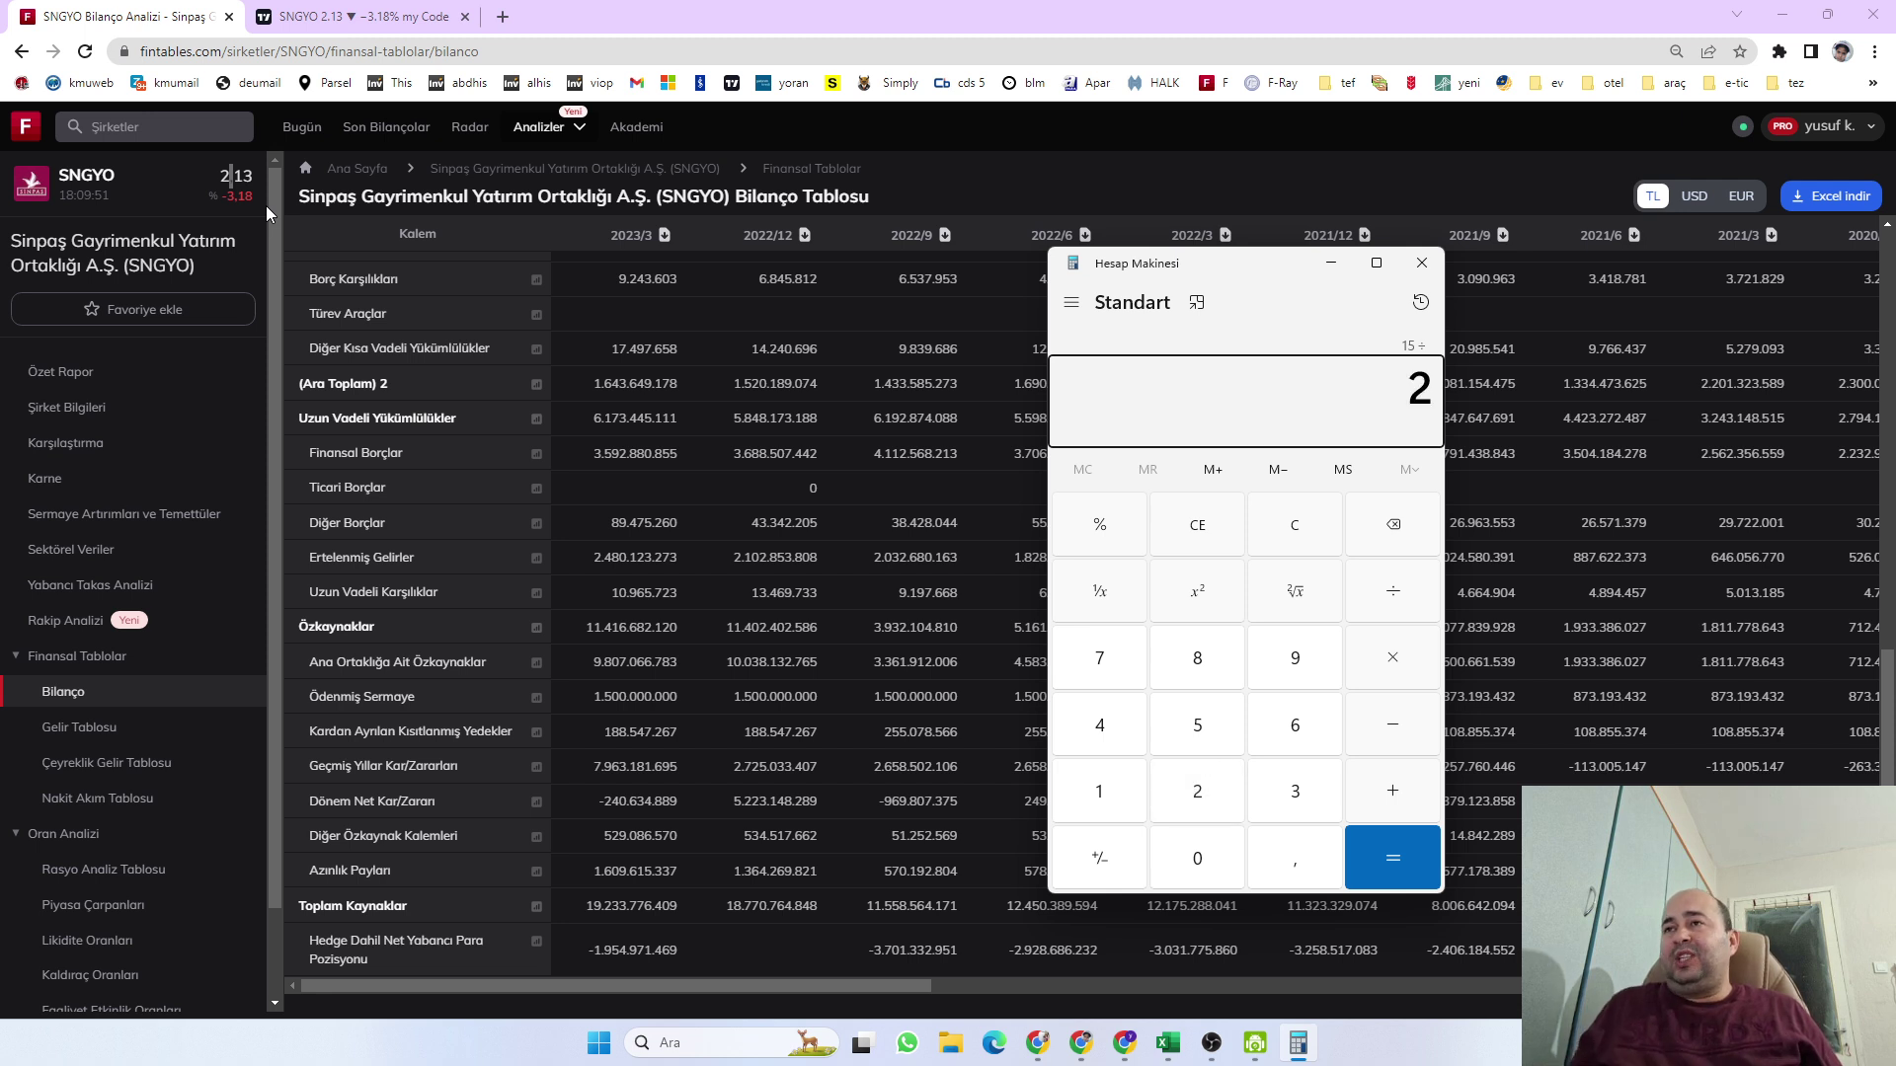
key("Return")
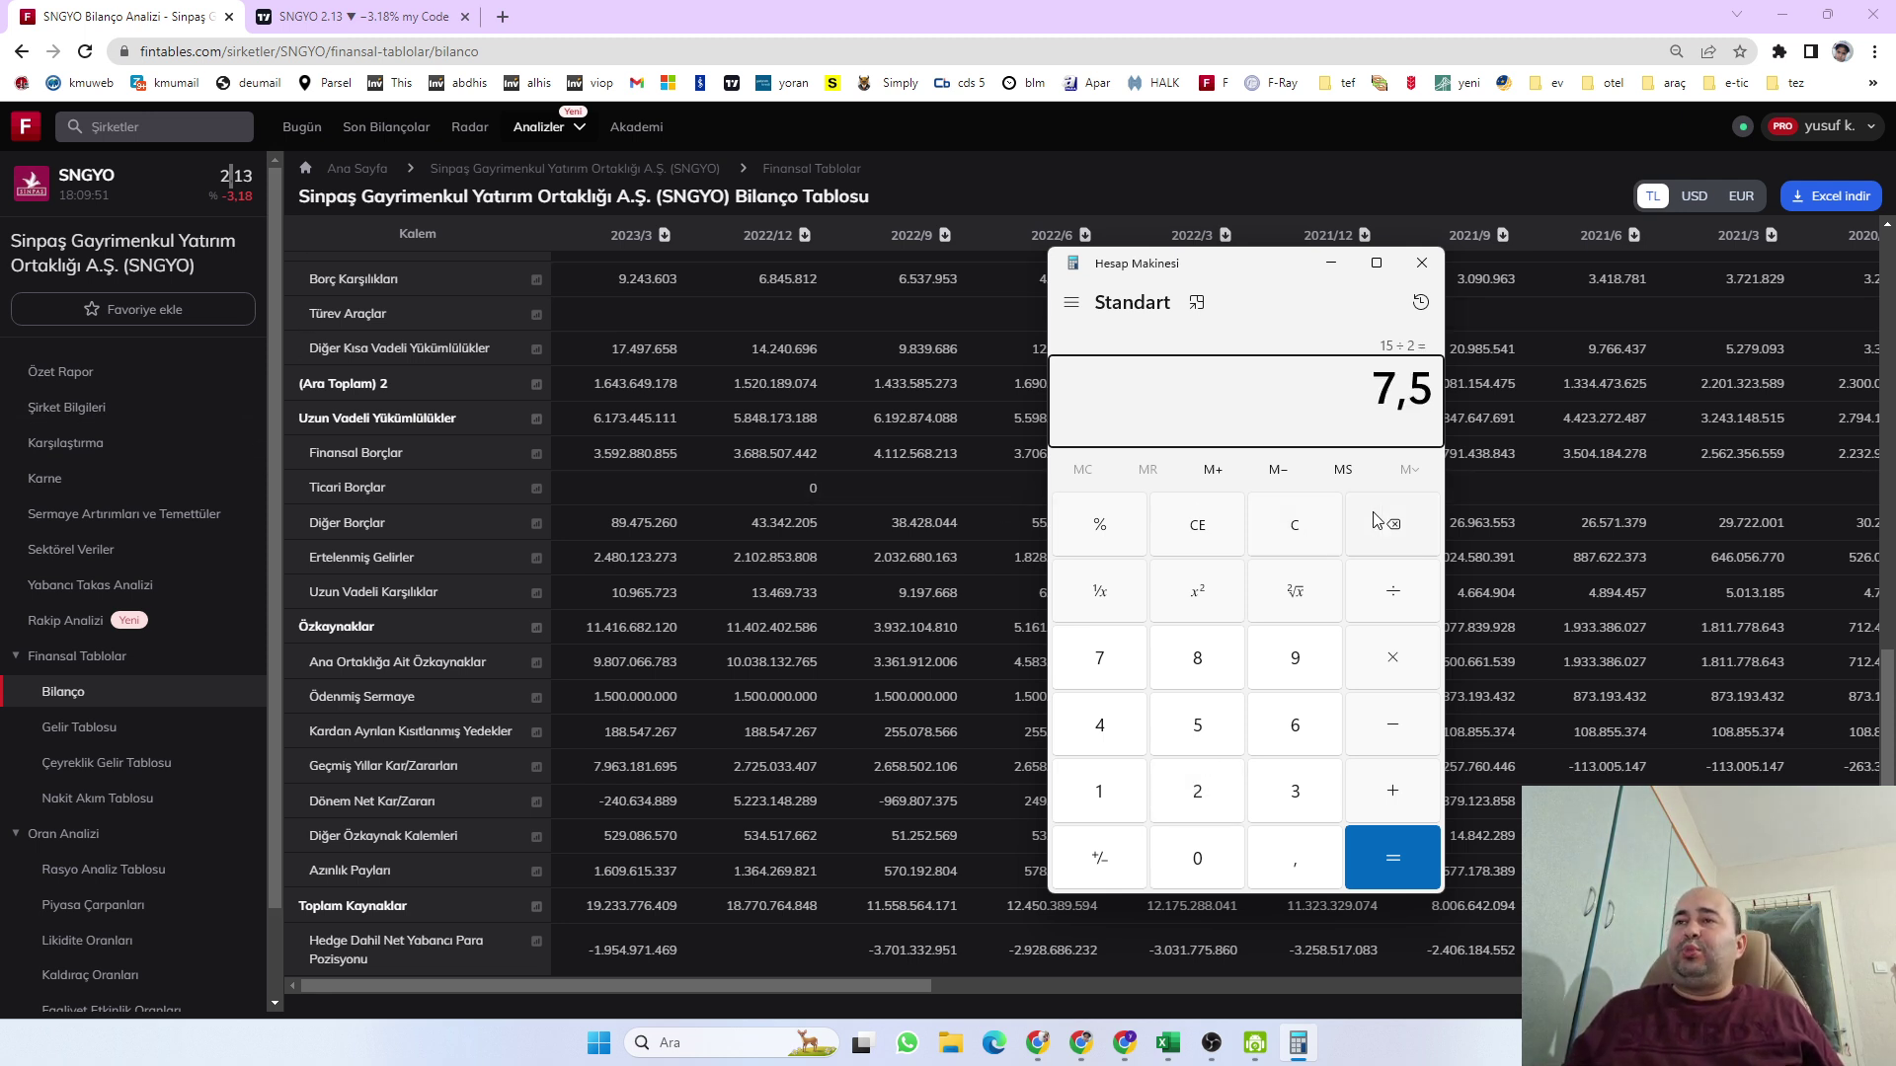
Multiply 15 by 1,5 in a cleared calculator, divide the product by 22,5, and reset the calculator
left_click(1309, 538)
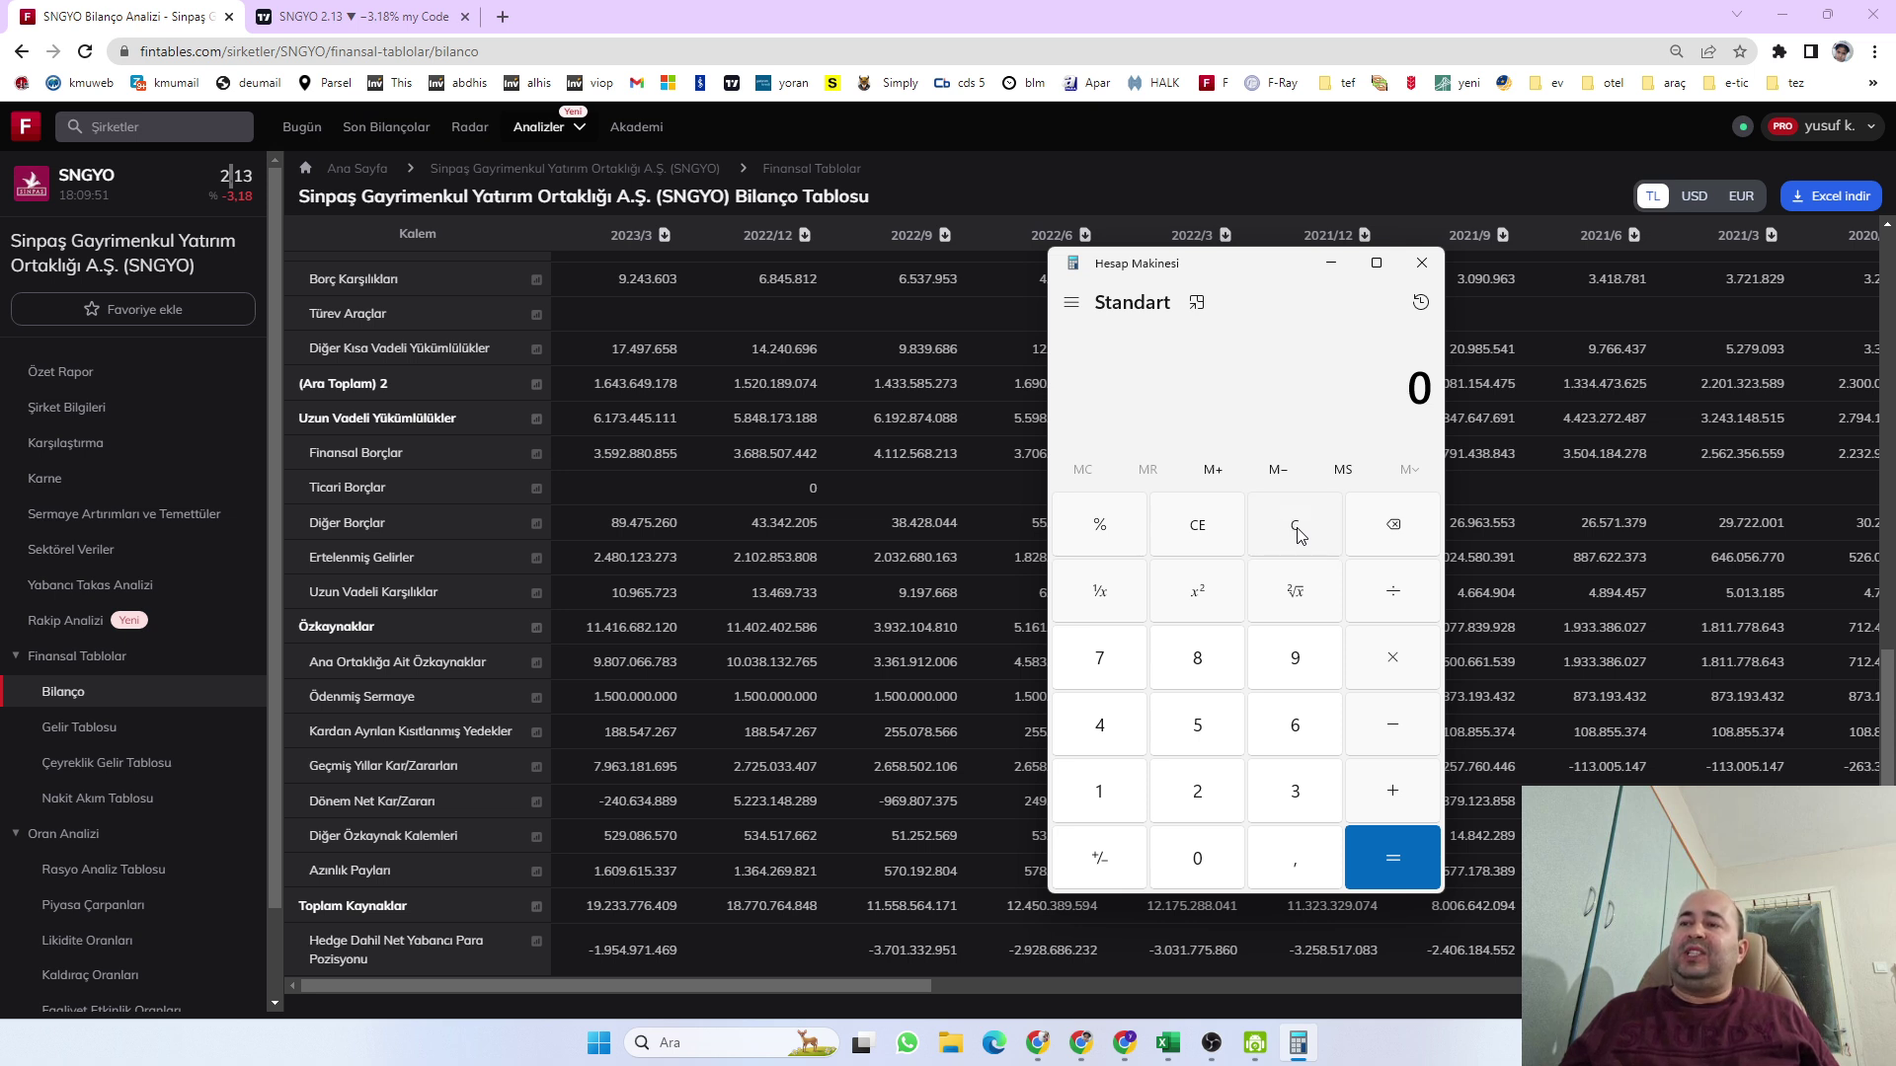
type("15,1")
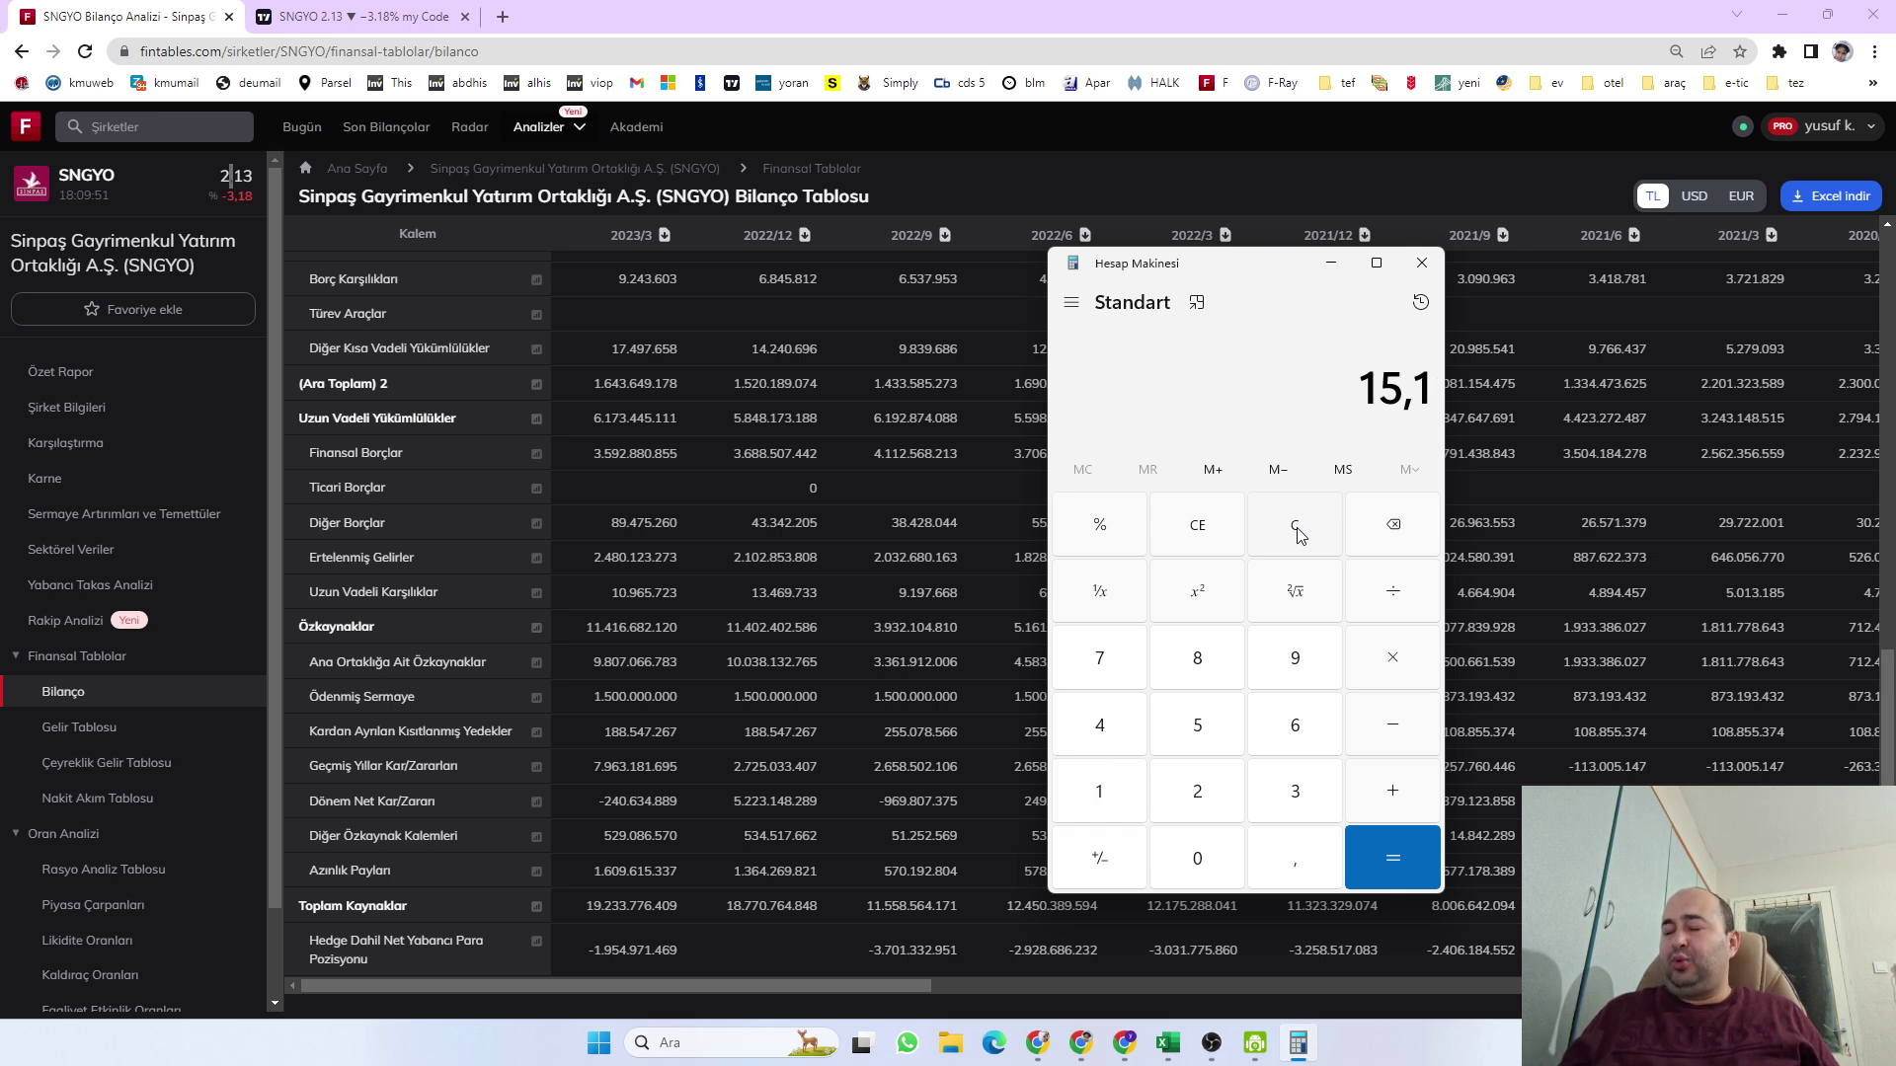
key("BackSpace")
key("BackSpace")
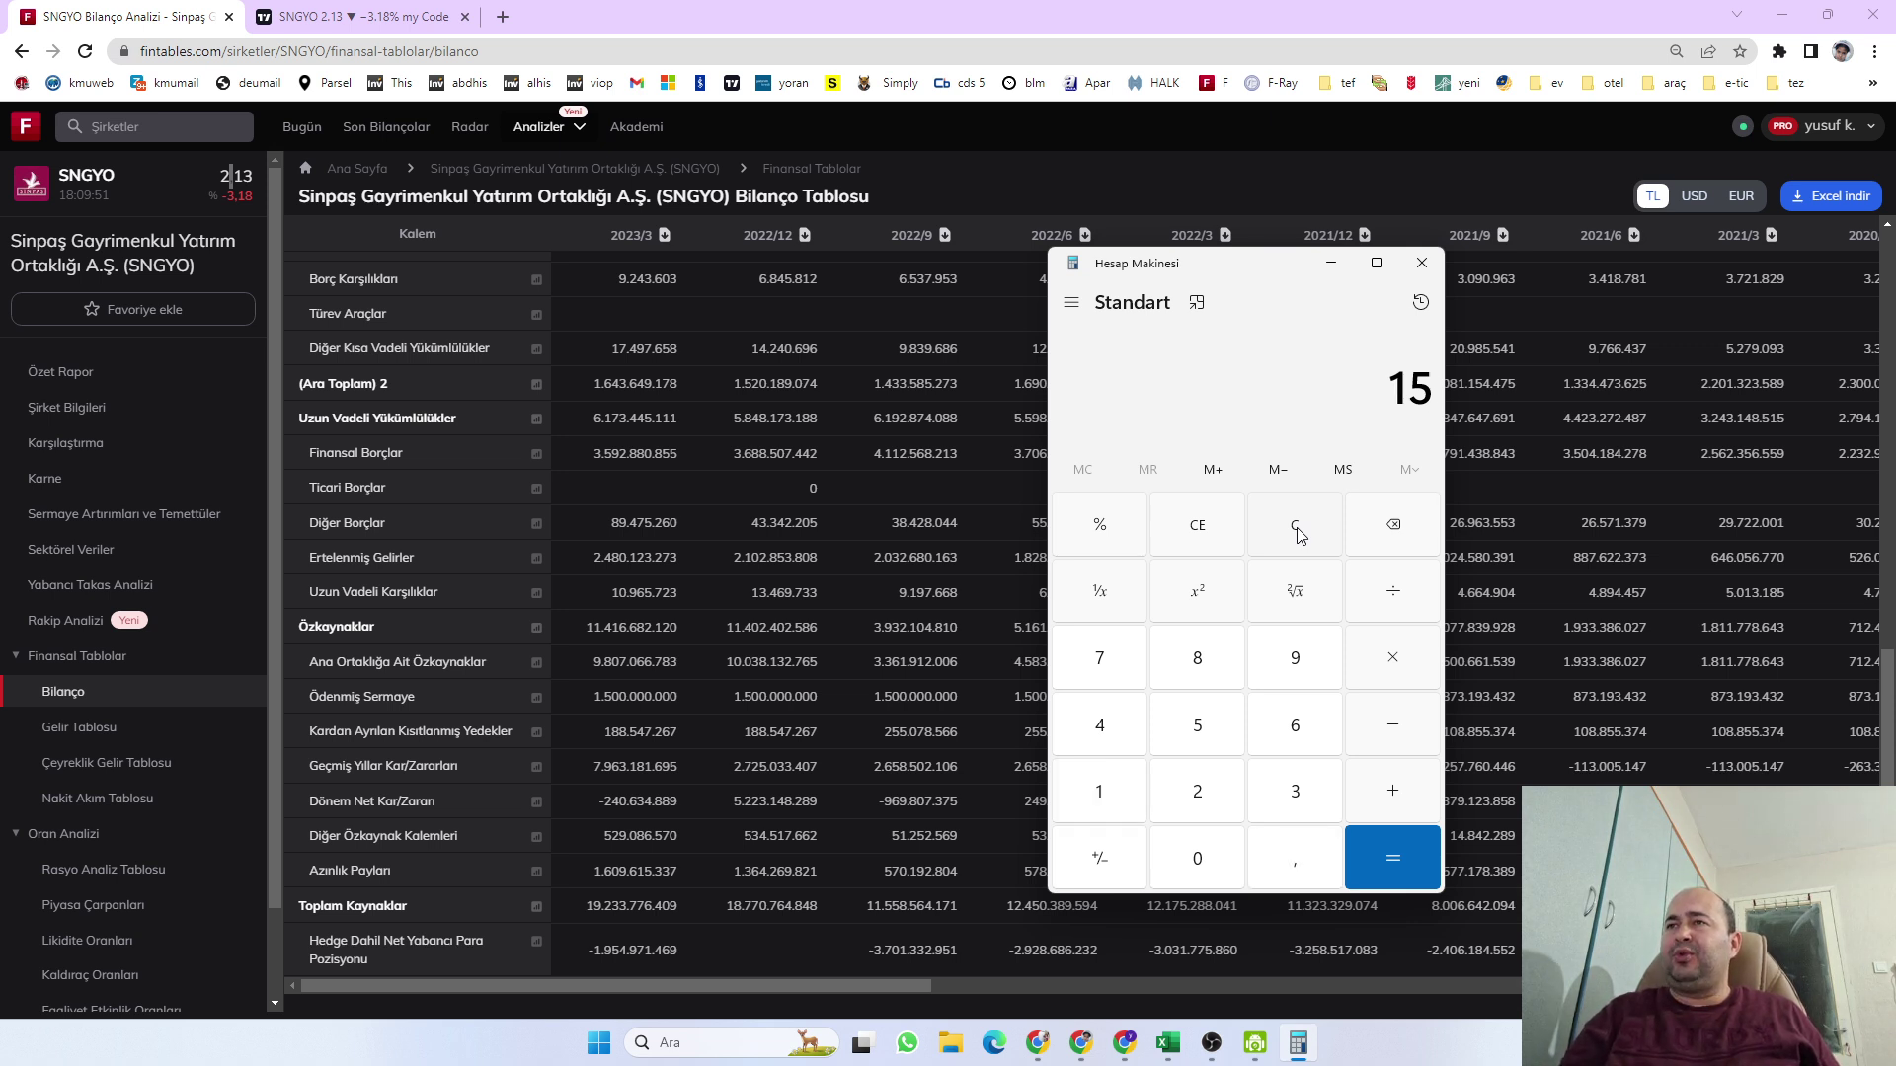
type("*1,5")
key("Return")
key("slash")
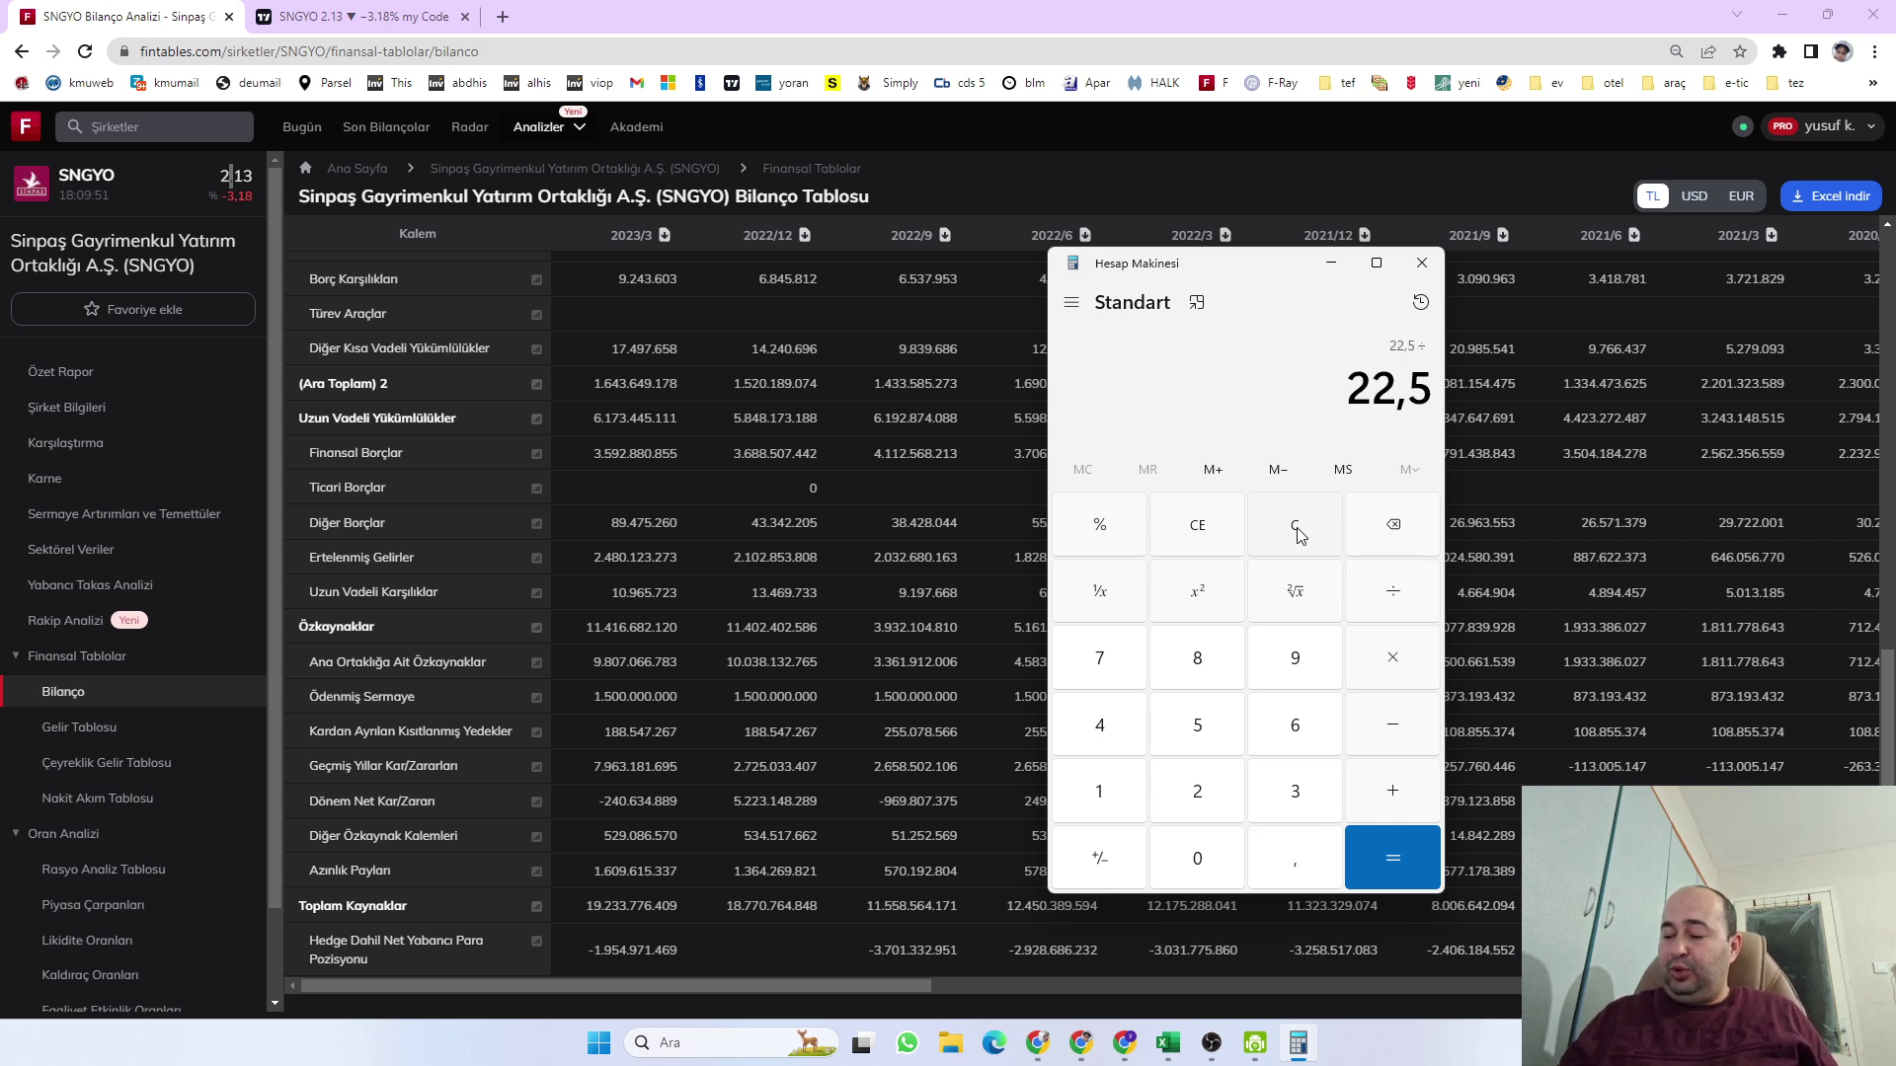
type("22,5")
key("Return")
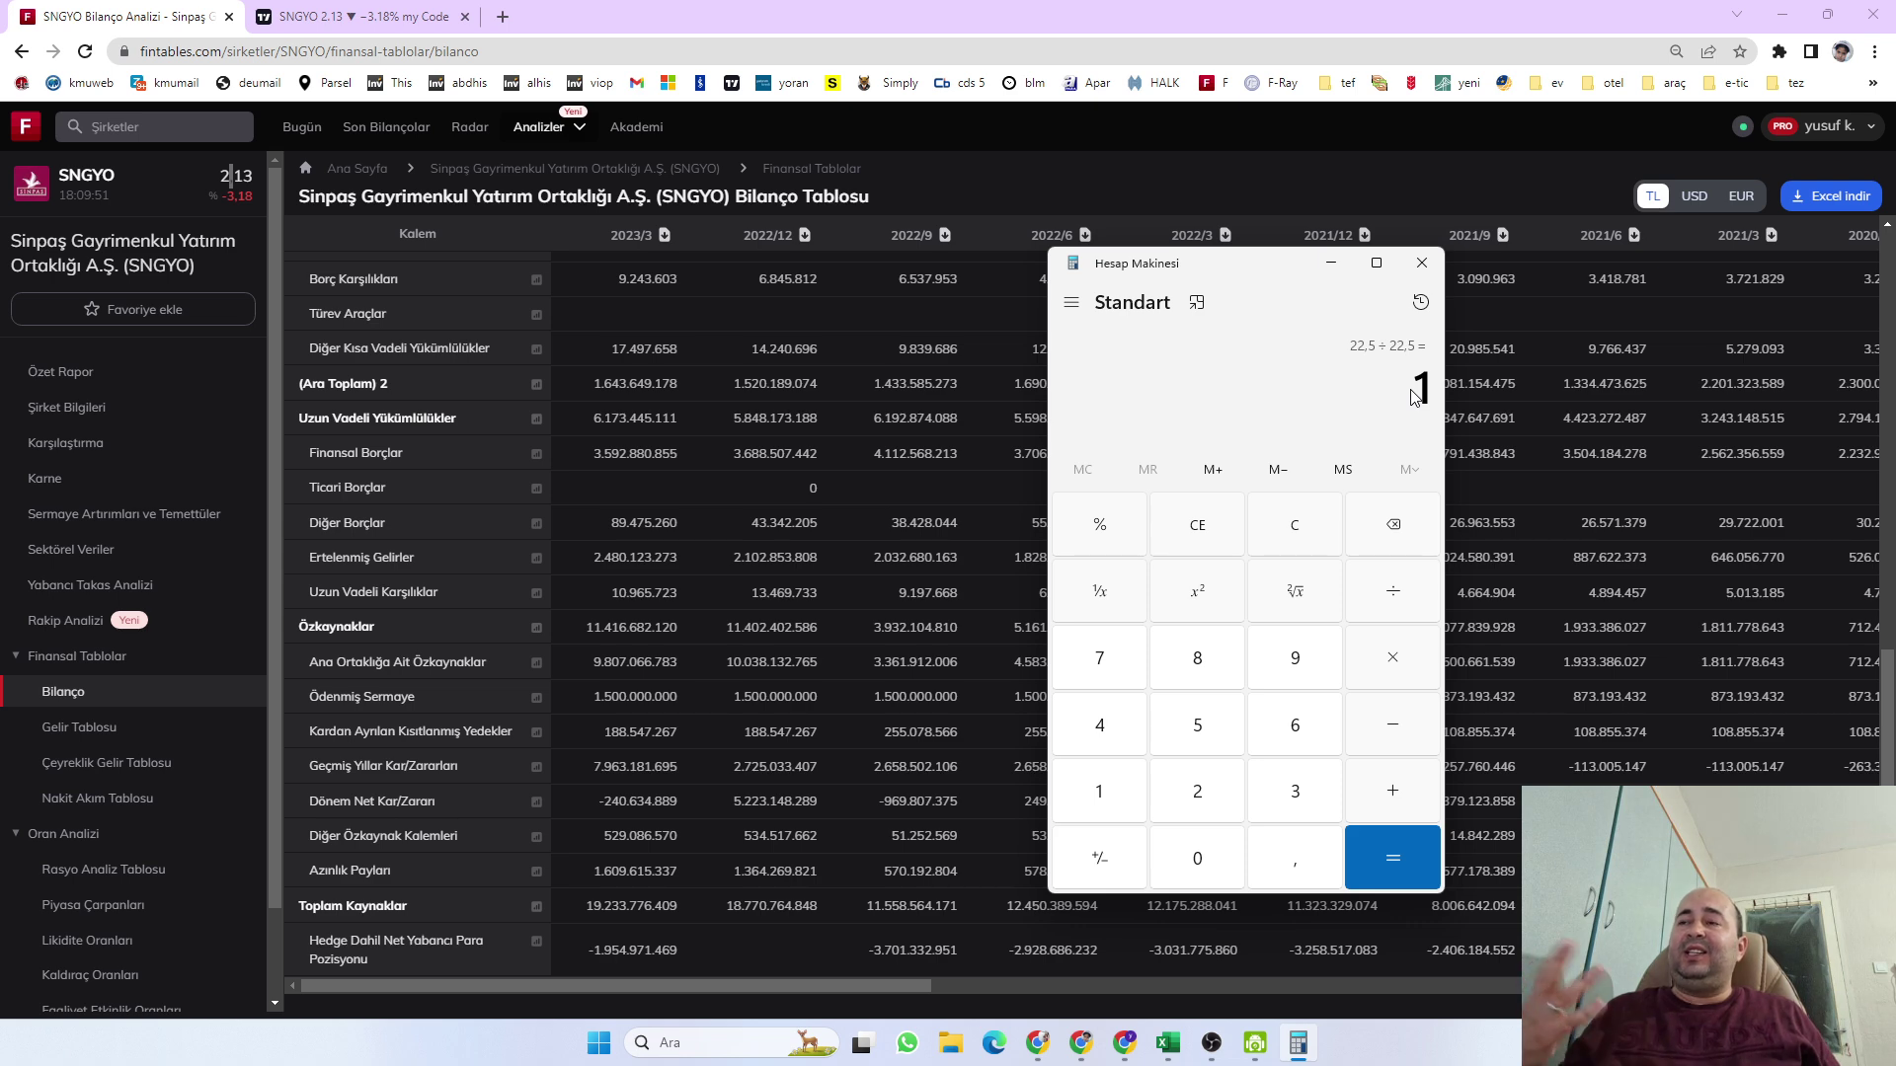
left_click(1292, 545)
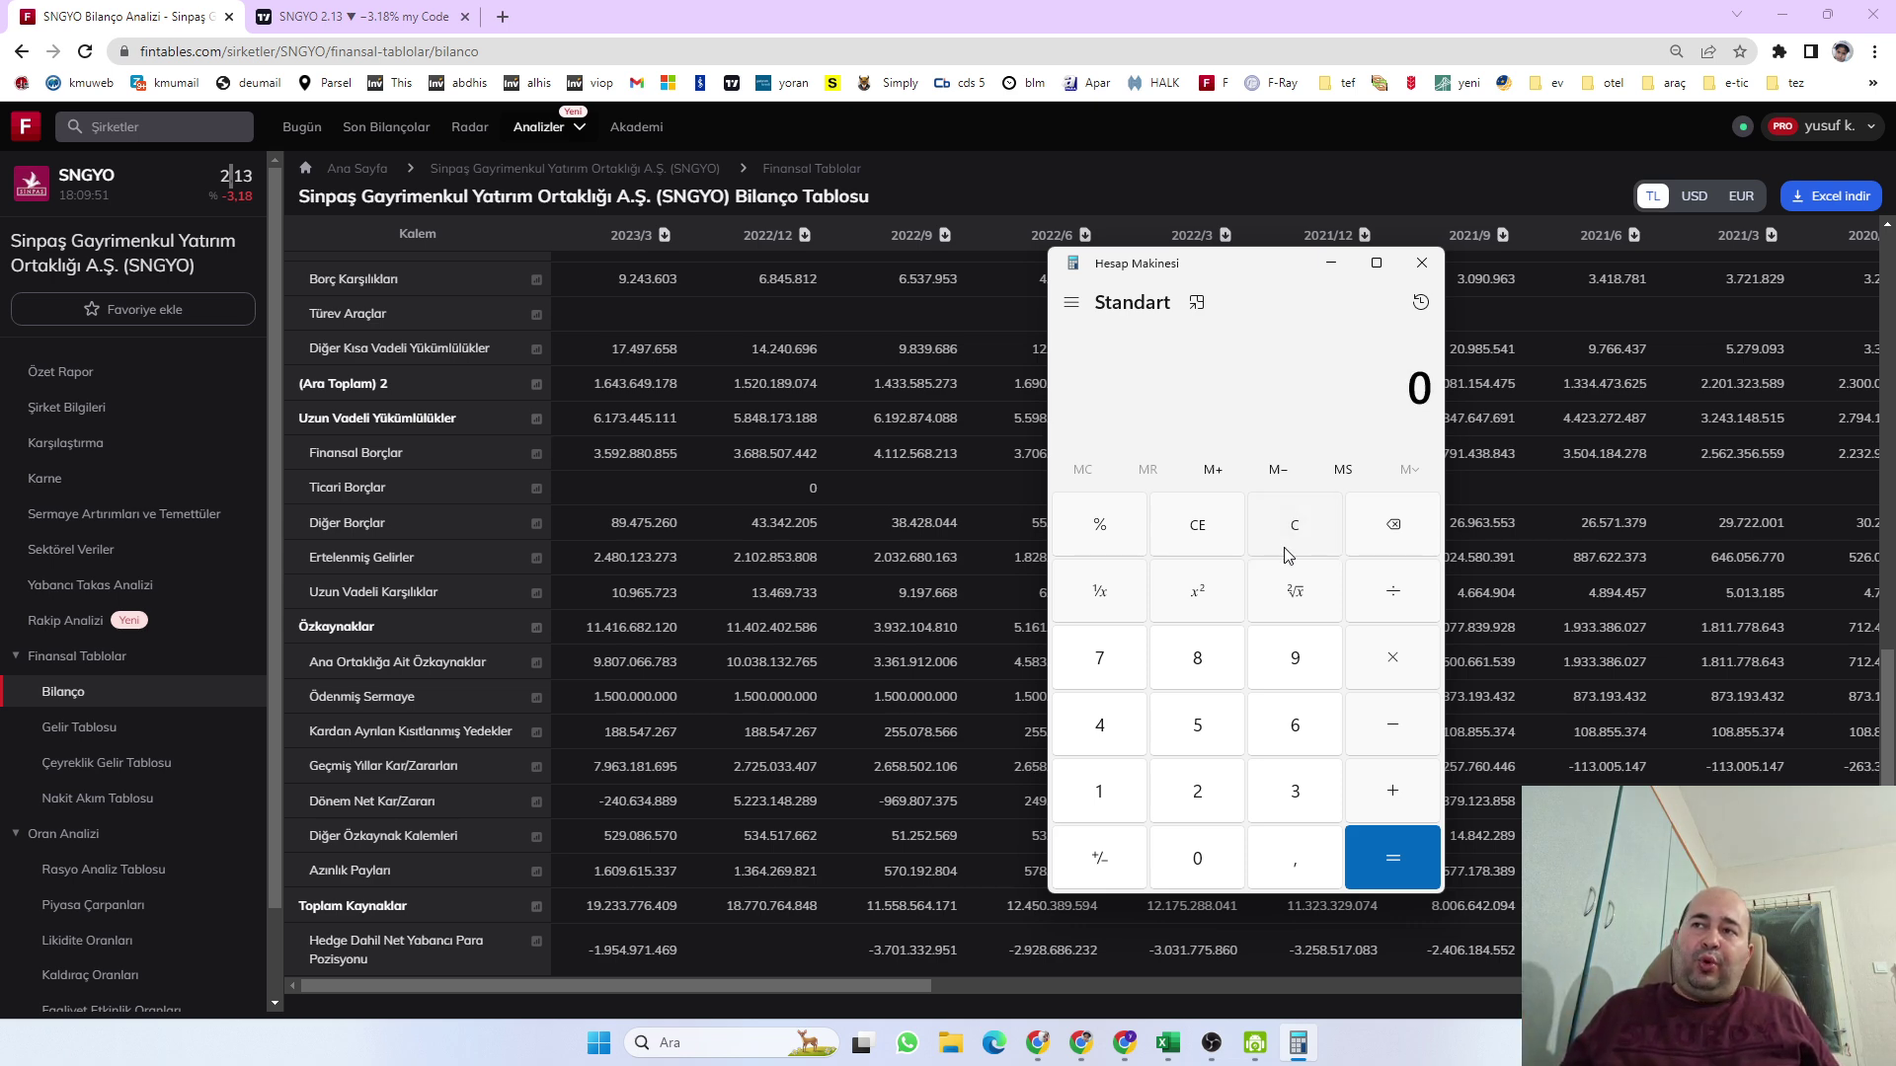
Check SNGYO's TradingView chart, return to its Fintables balance sheet, and highlight the leading digits of the 2022/12 Özkaynaklar figure
left_click(355, 17)
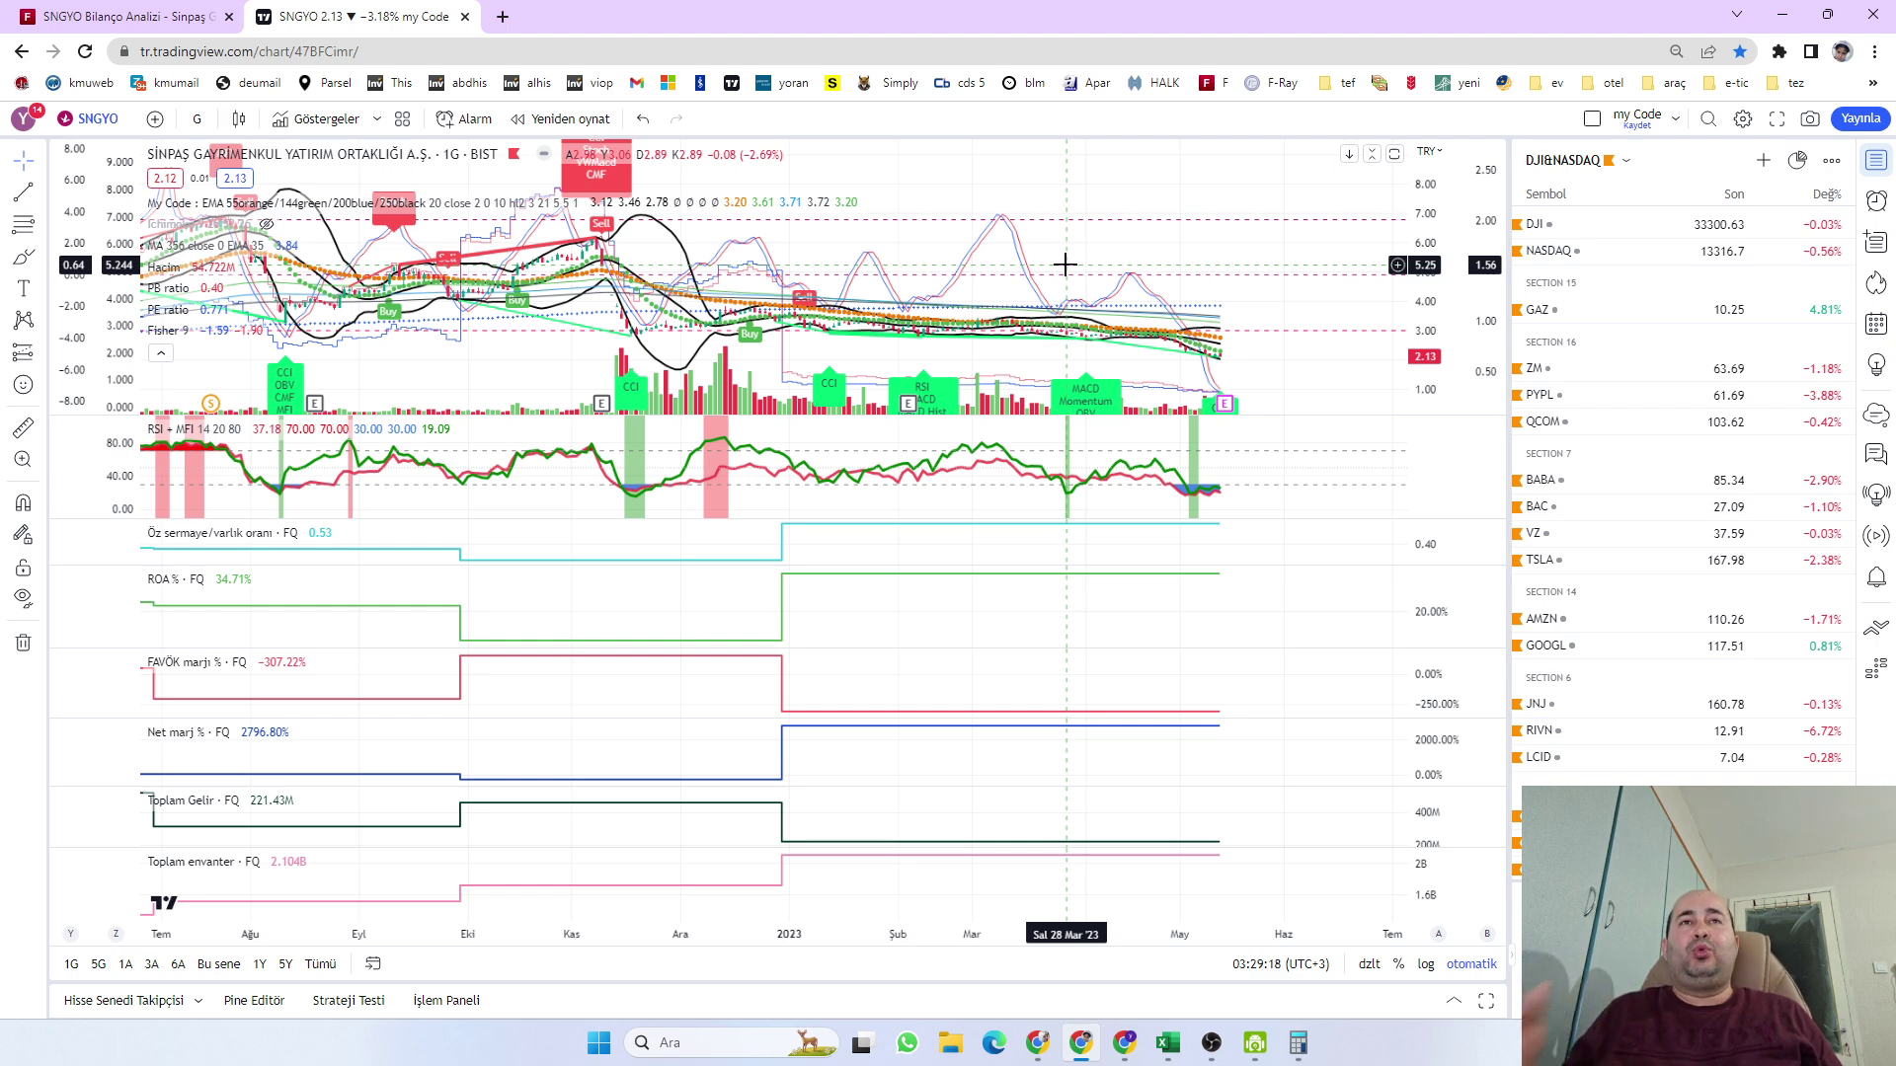
left_click(129, 15)
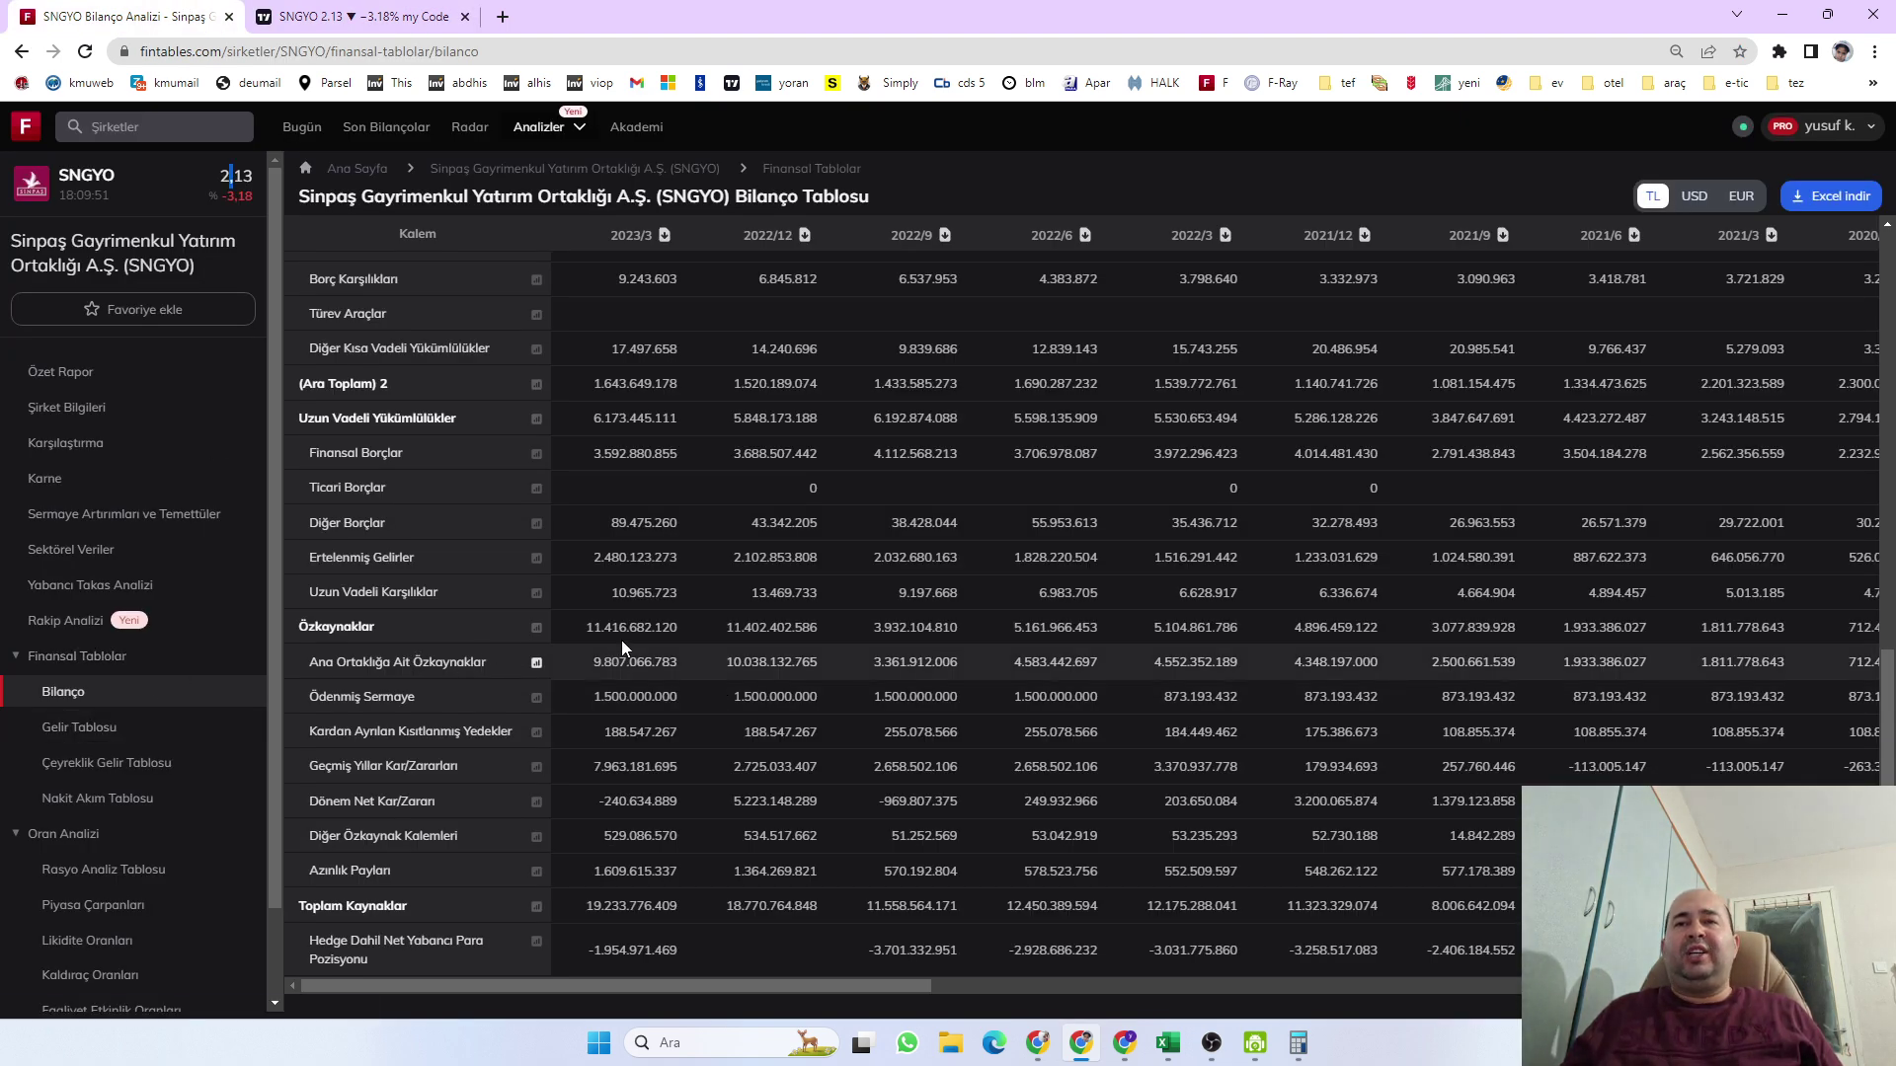
left_click_drag(875, 630, 896, 630)
left_click_drag(728, 628, 766, 626)
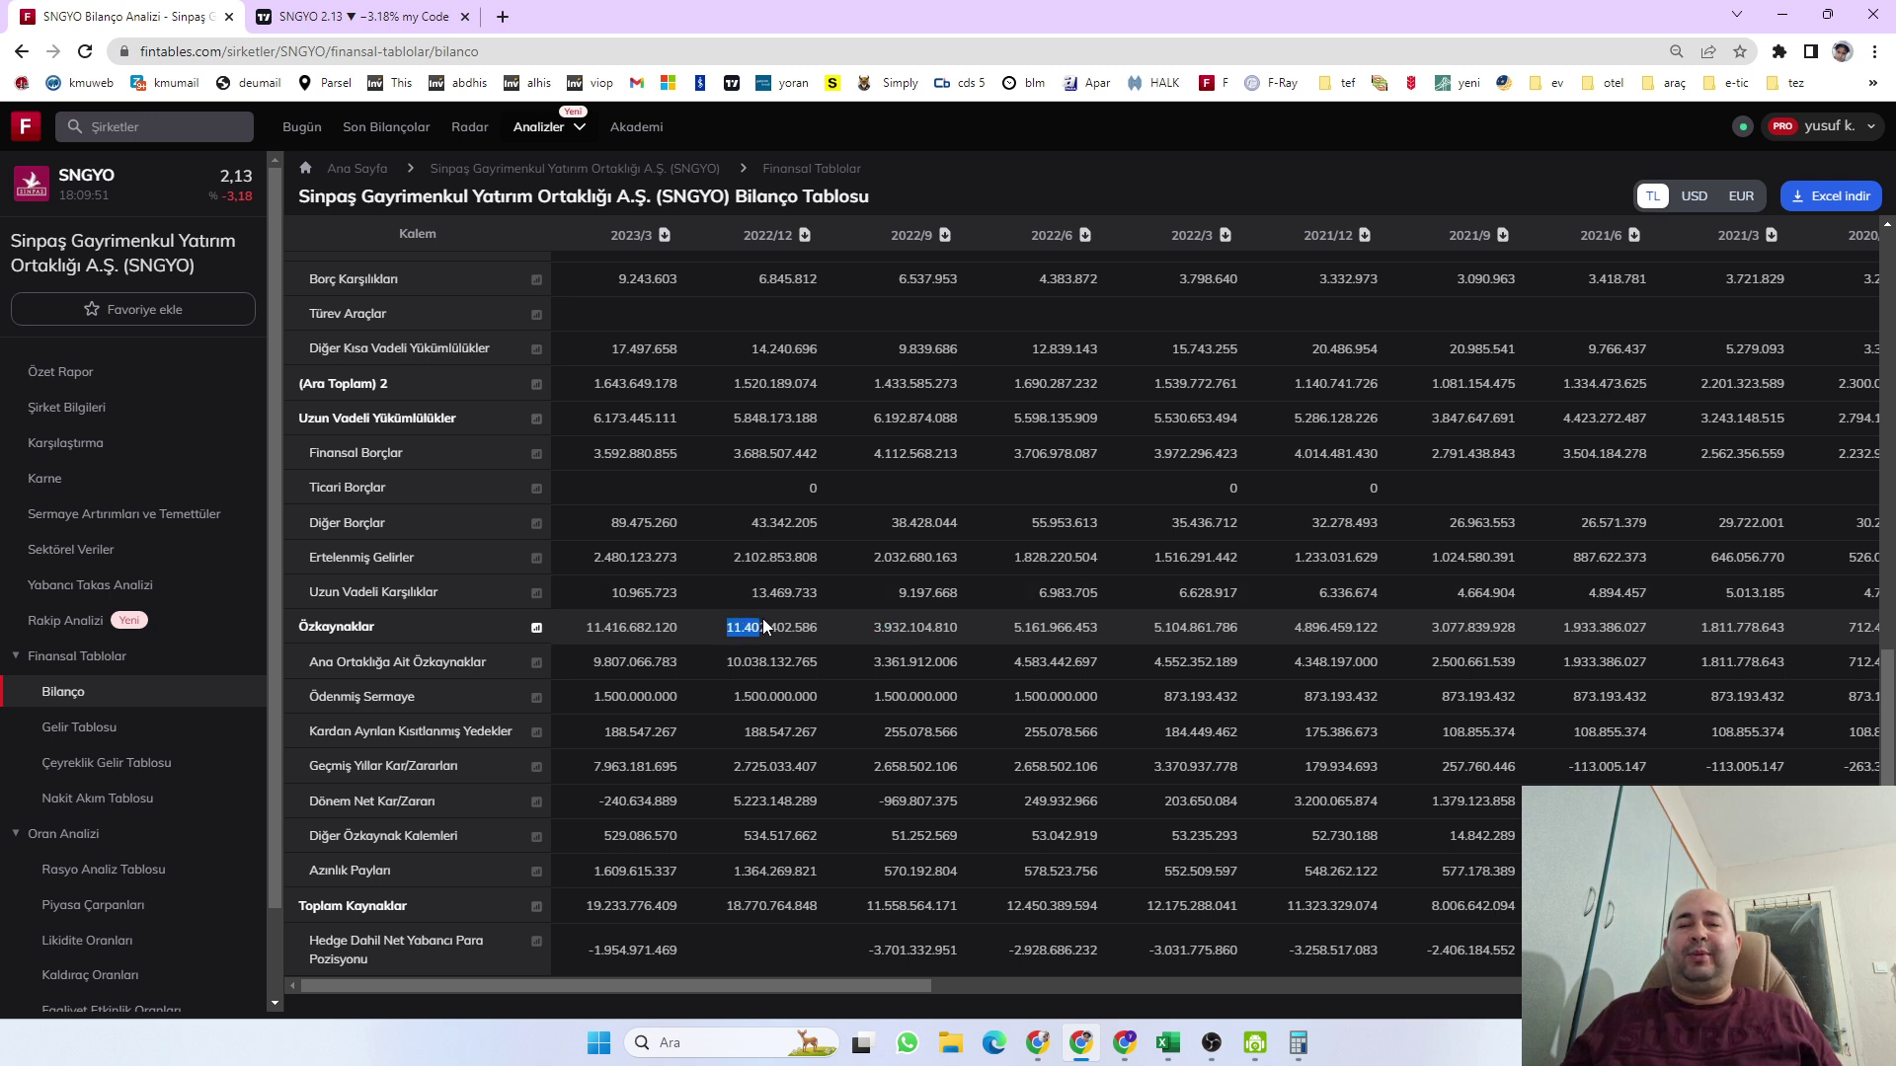
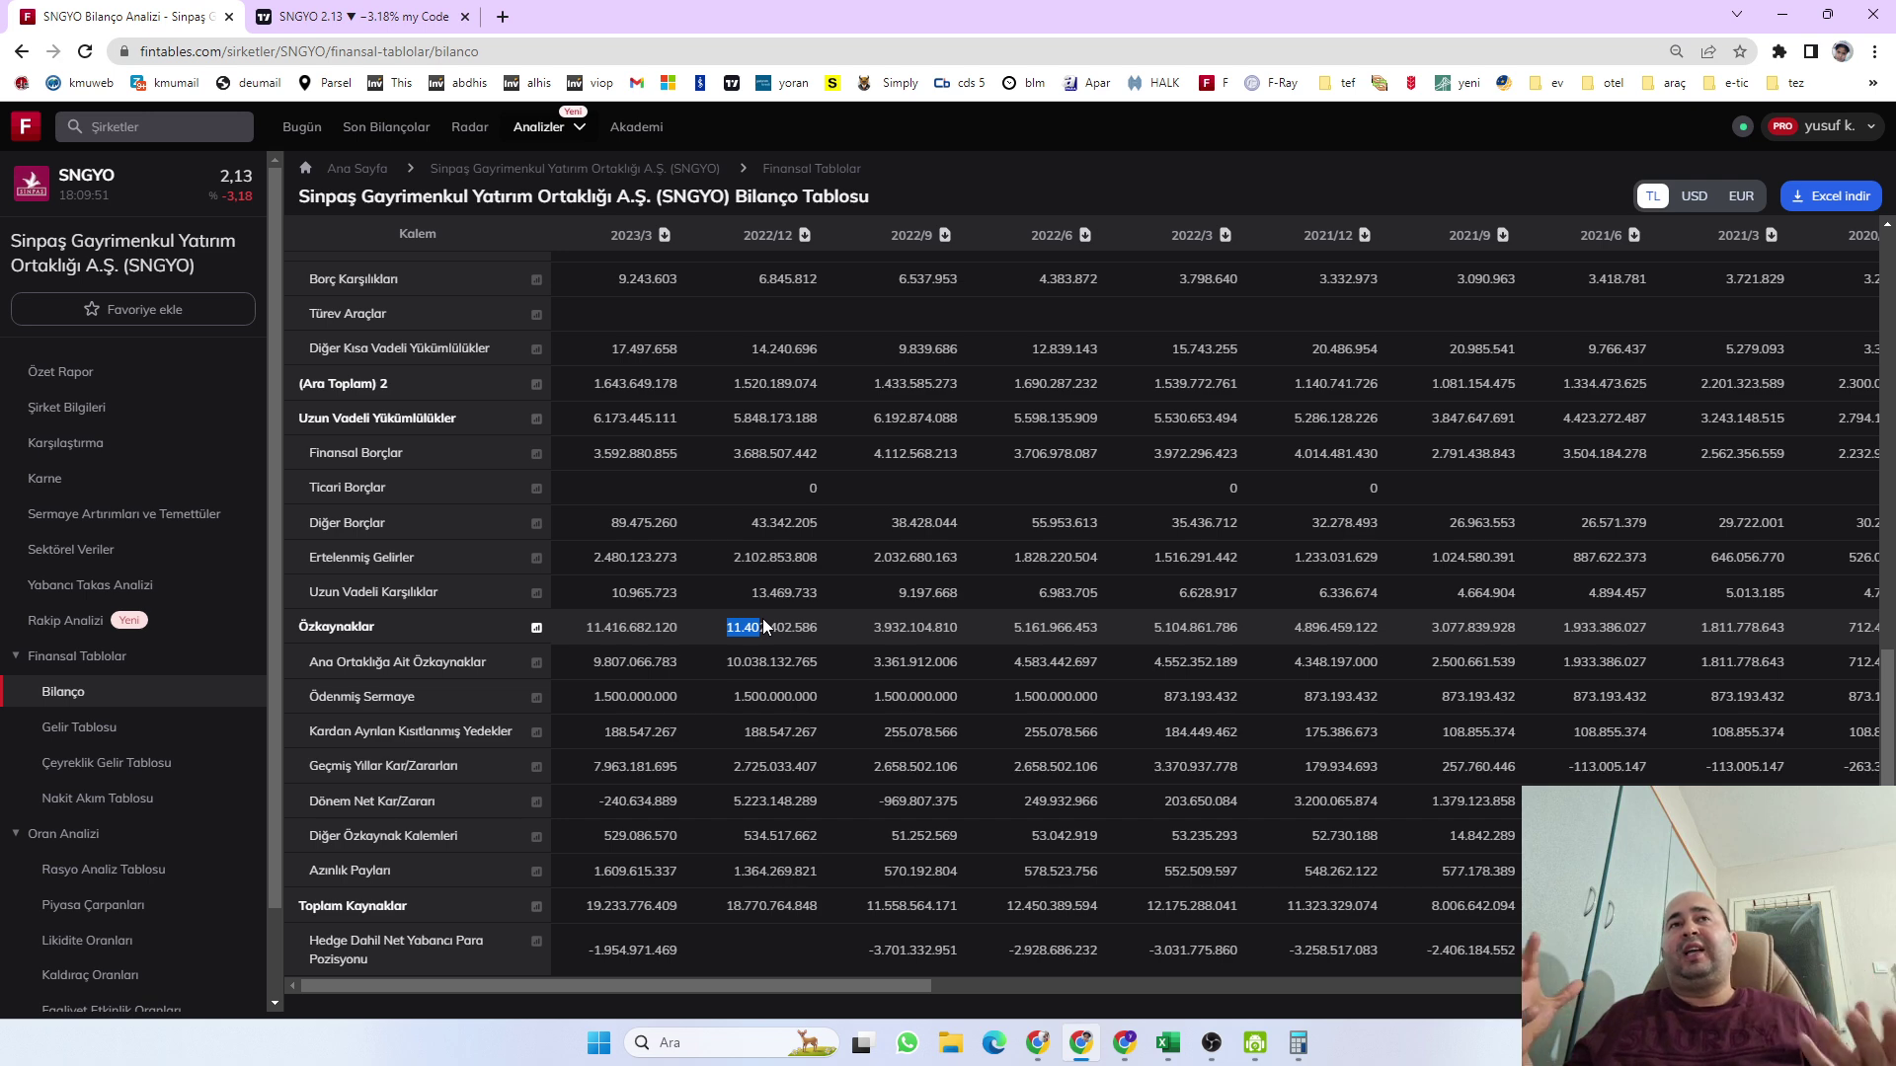
Switch to SNGYO's TradingView chart, load the ÖNE ÇIKAN HİSSELER watchlist, and maximize the price pane
left_click(337, 19)
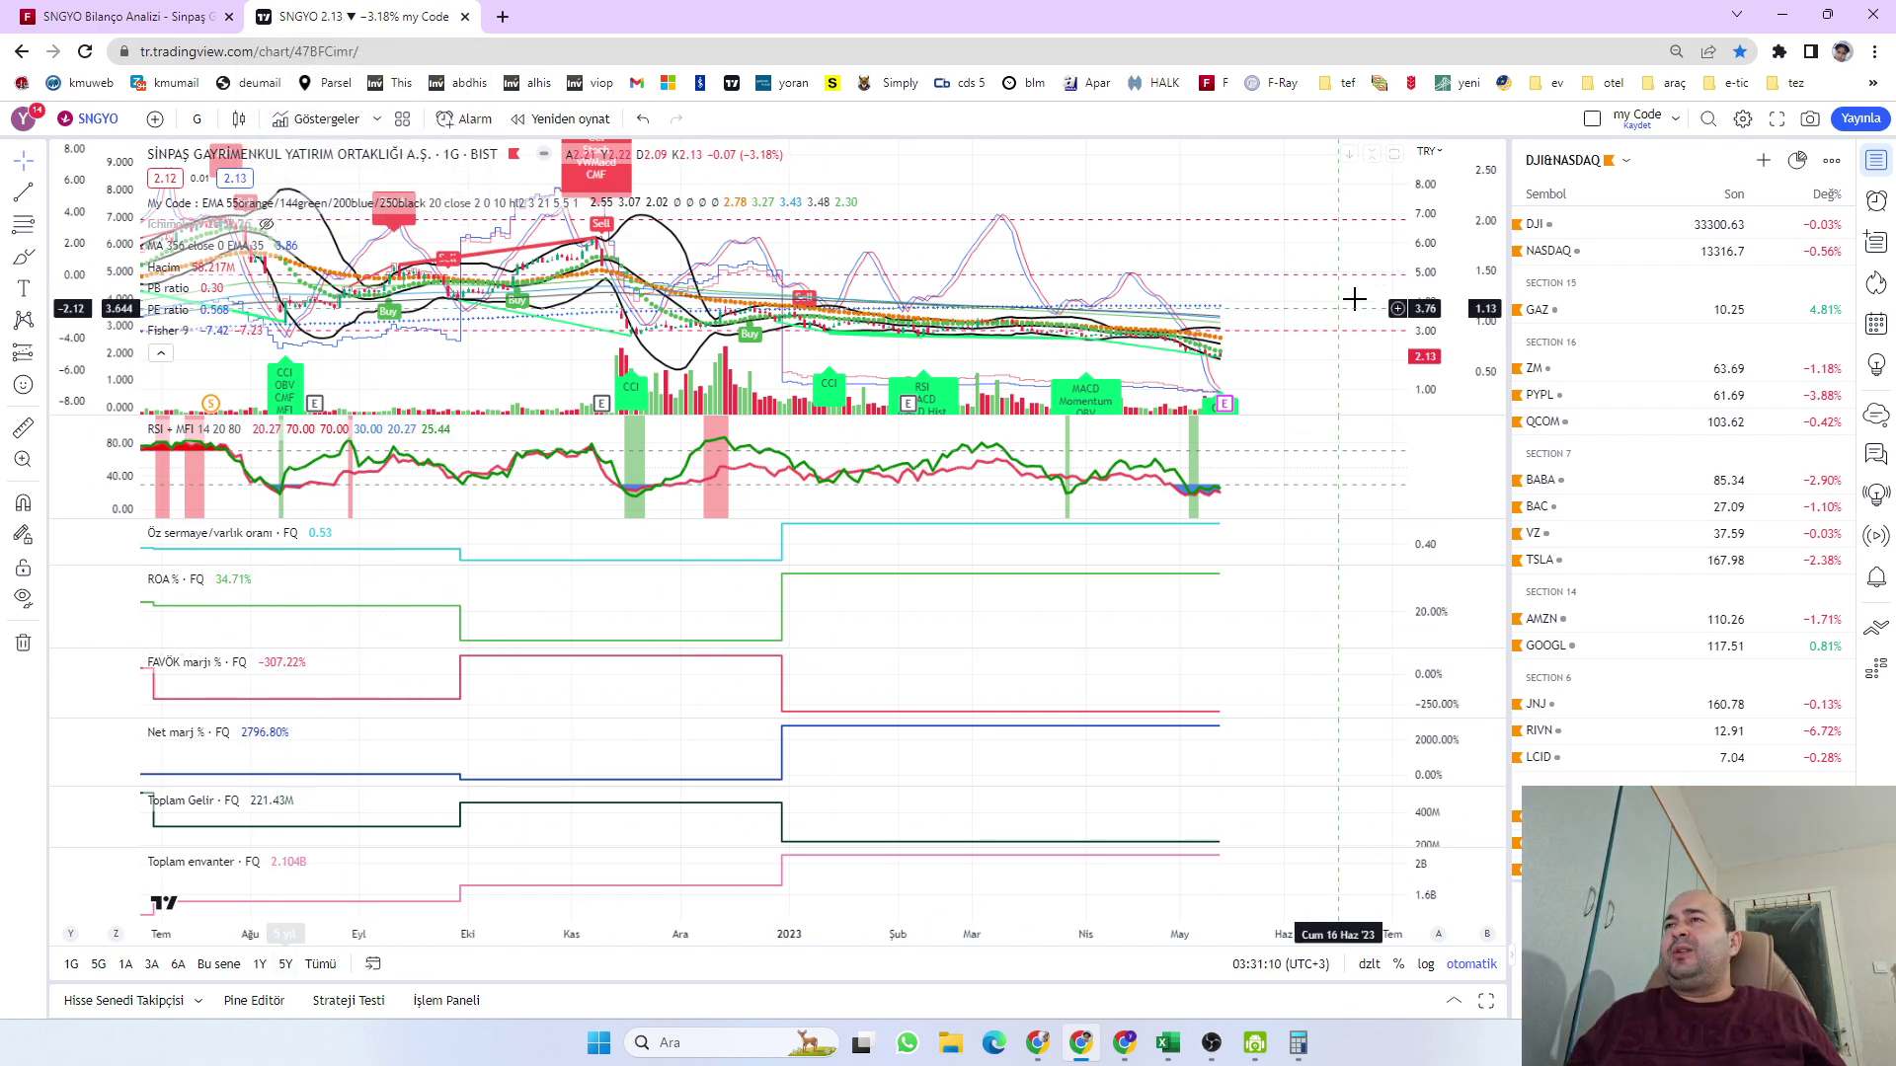
left_click(1569, 162)
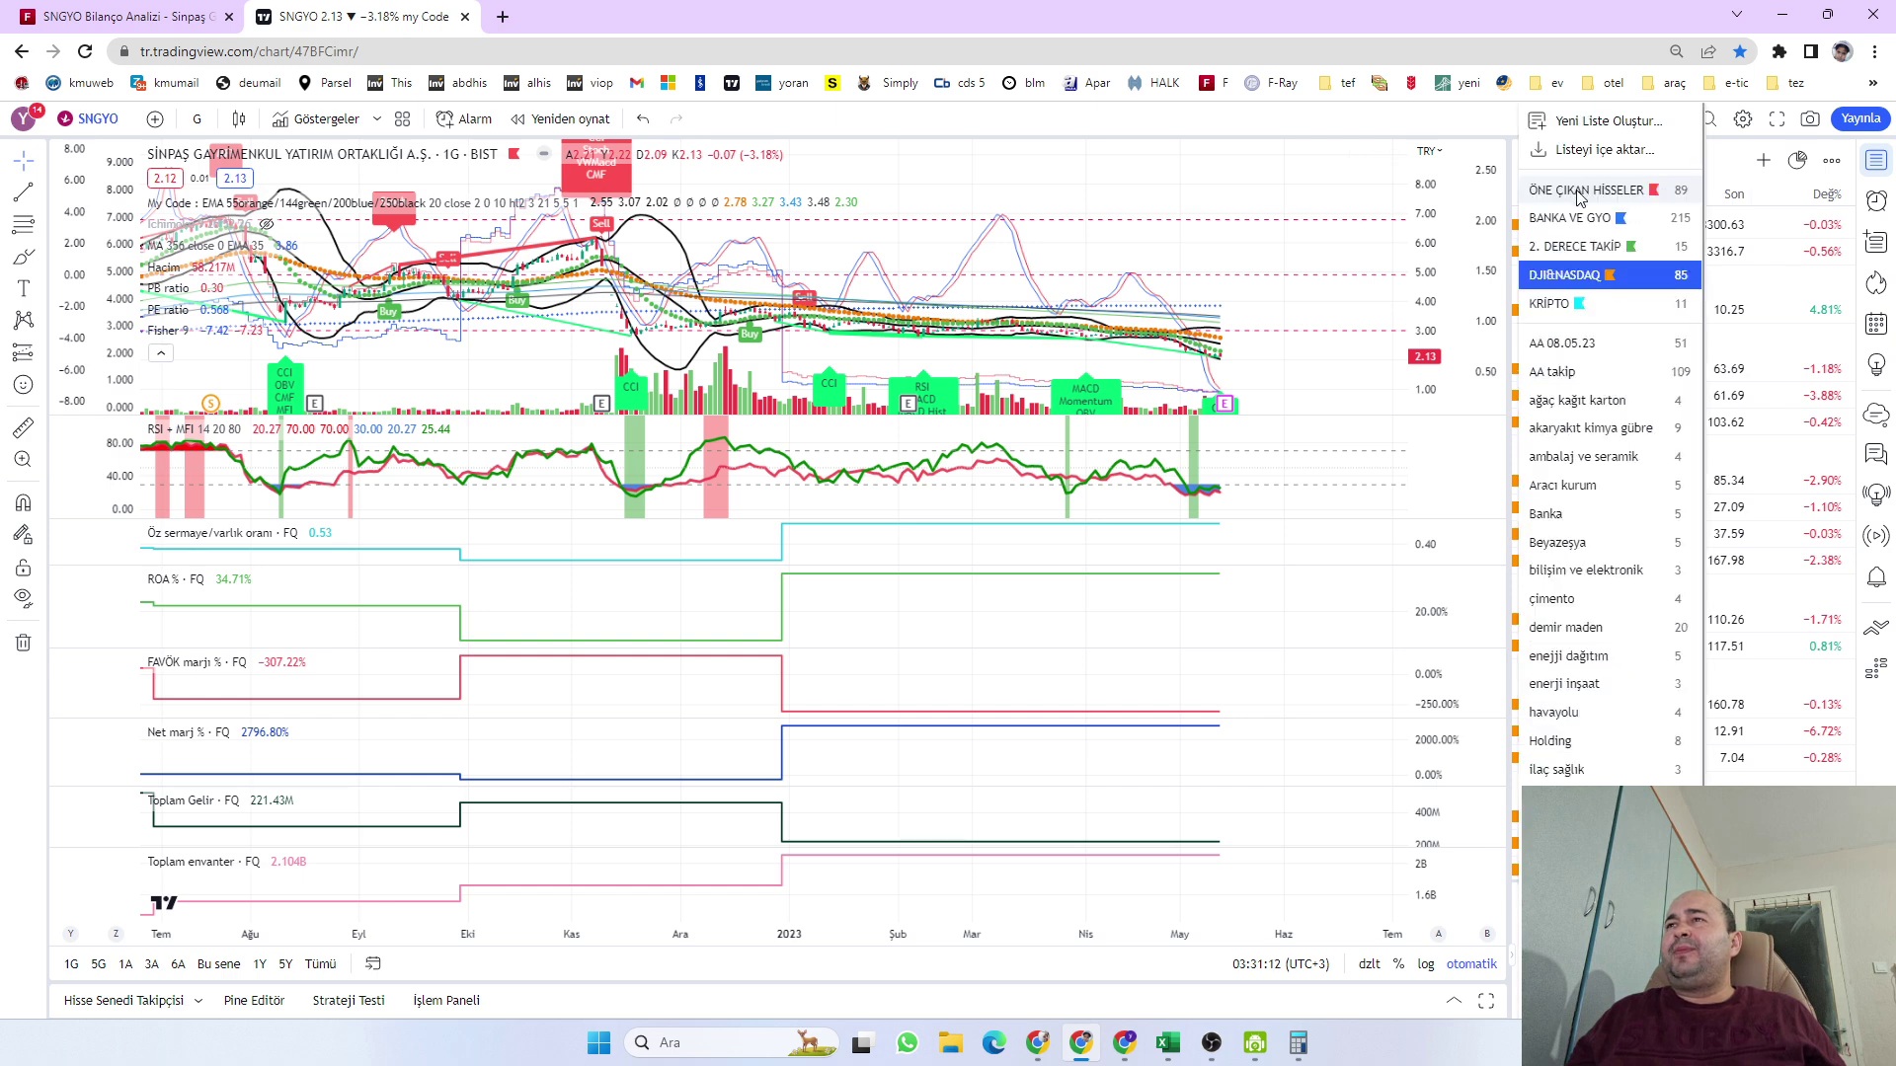
left_click(1572, 189)
left_click(1395, 157)
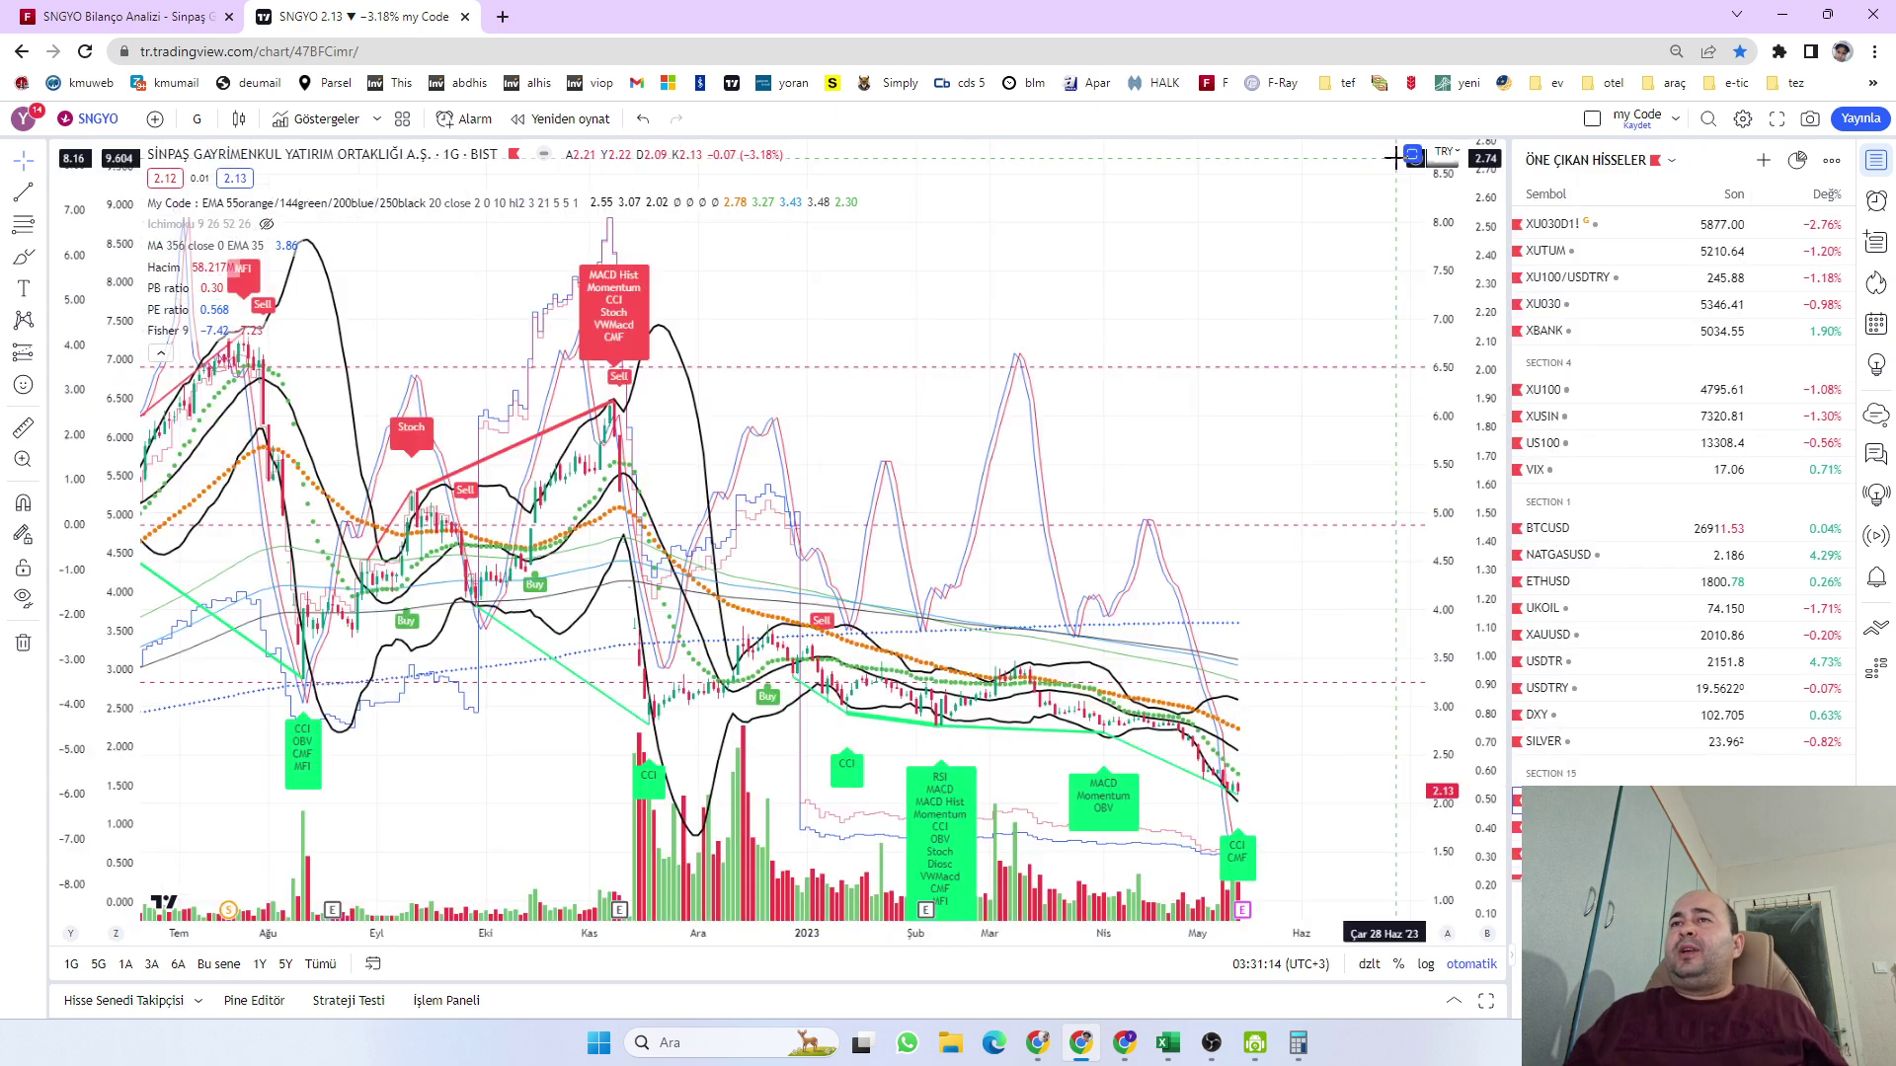
scroll(592, 642, "left", 3)
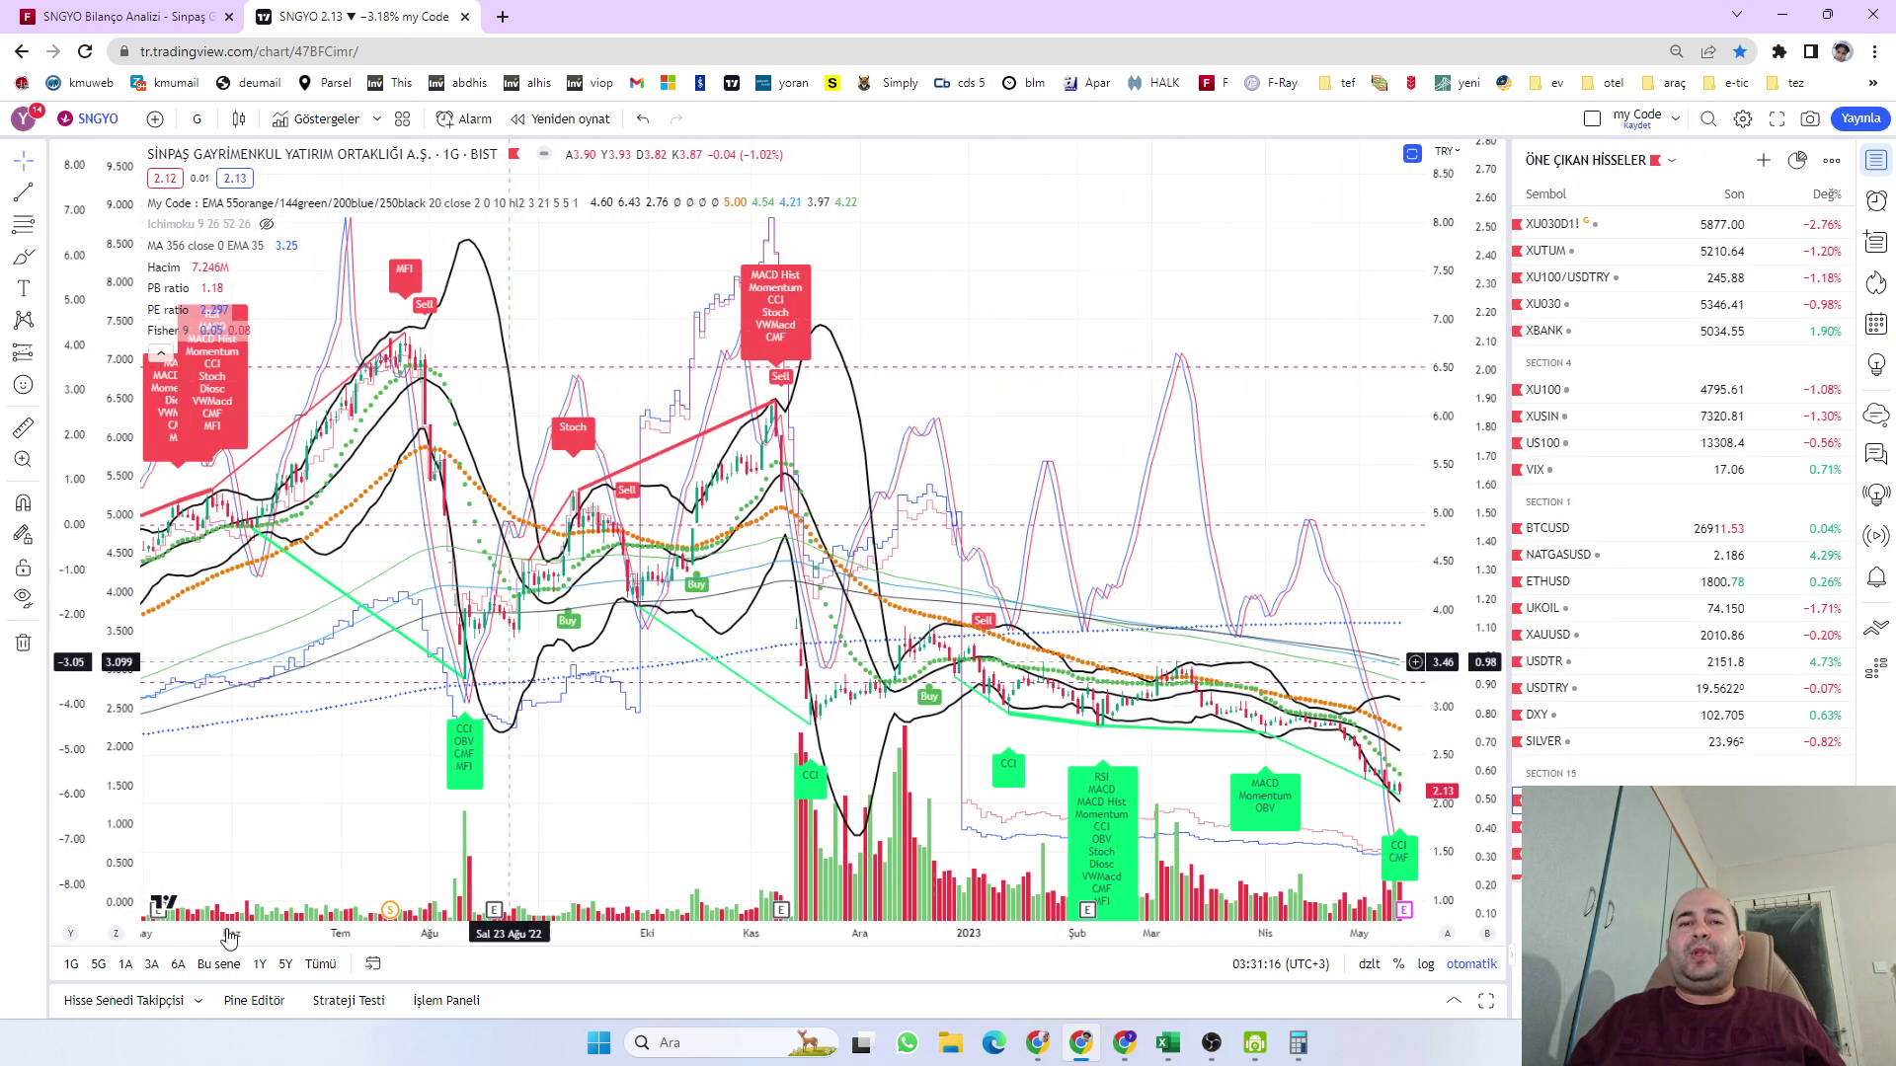
Show SNGYO's five-year price history, compare it with the restored fundamental indicator panes, and maximize the price pane again
left_click(285, 965)
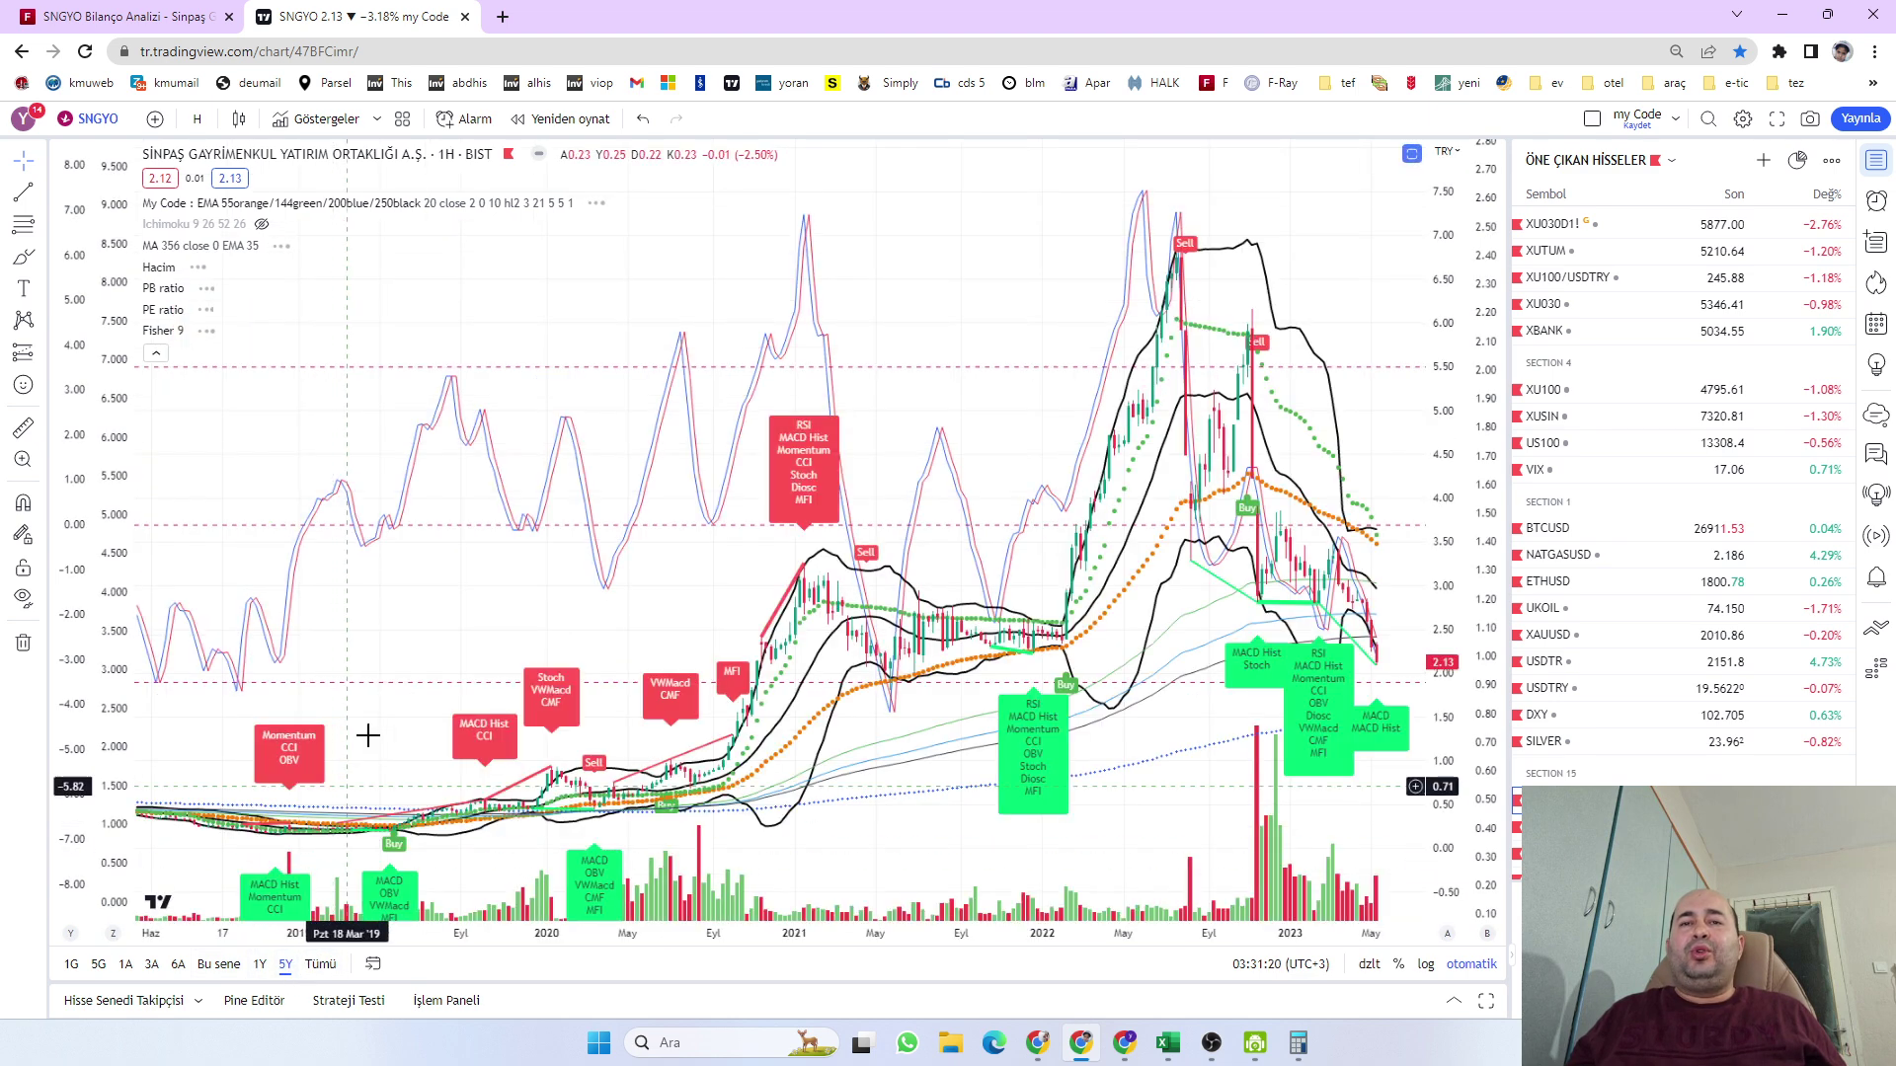
left_click_drag(402, 707, 499, 691)
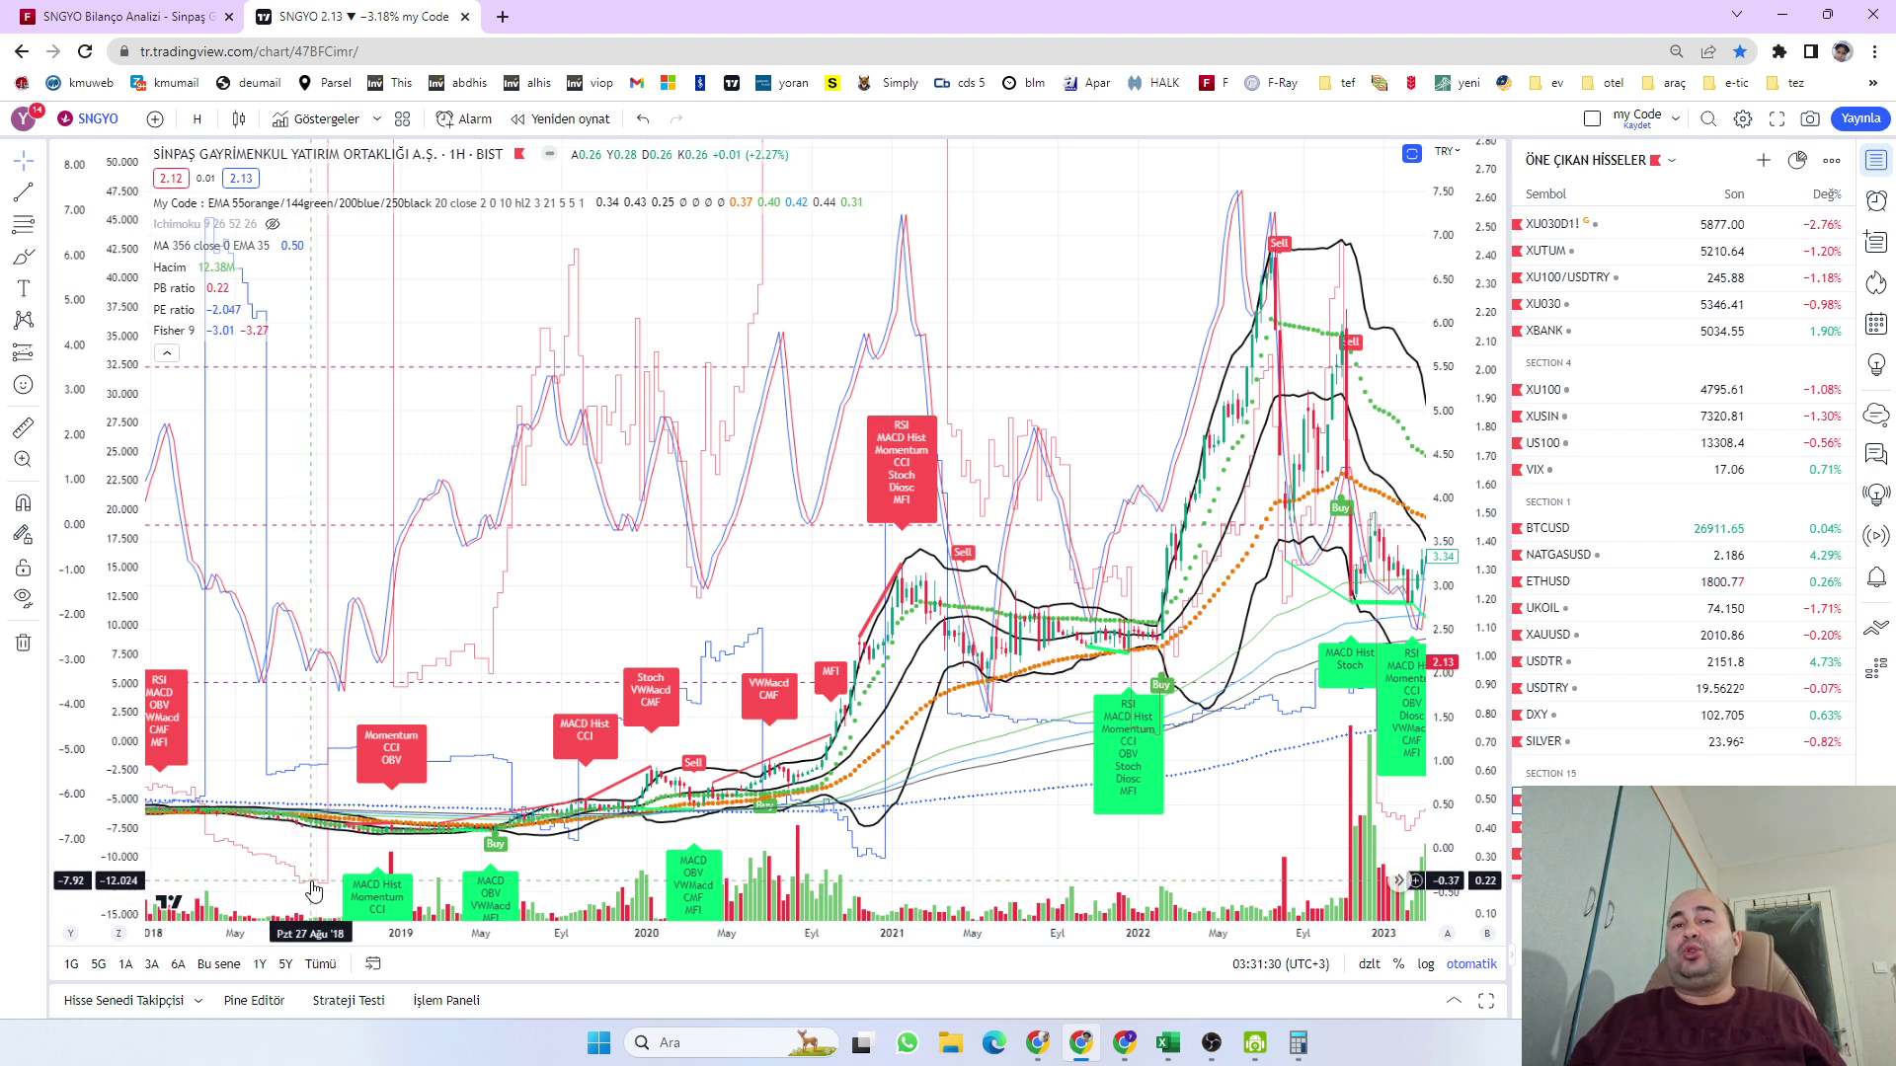
left_click(1412, 153)
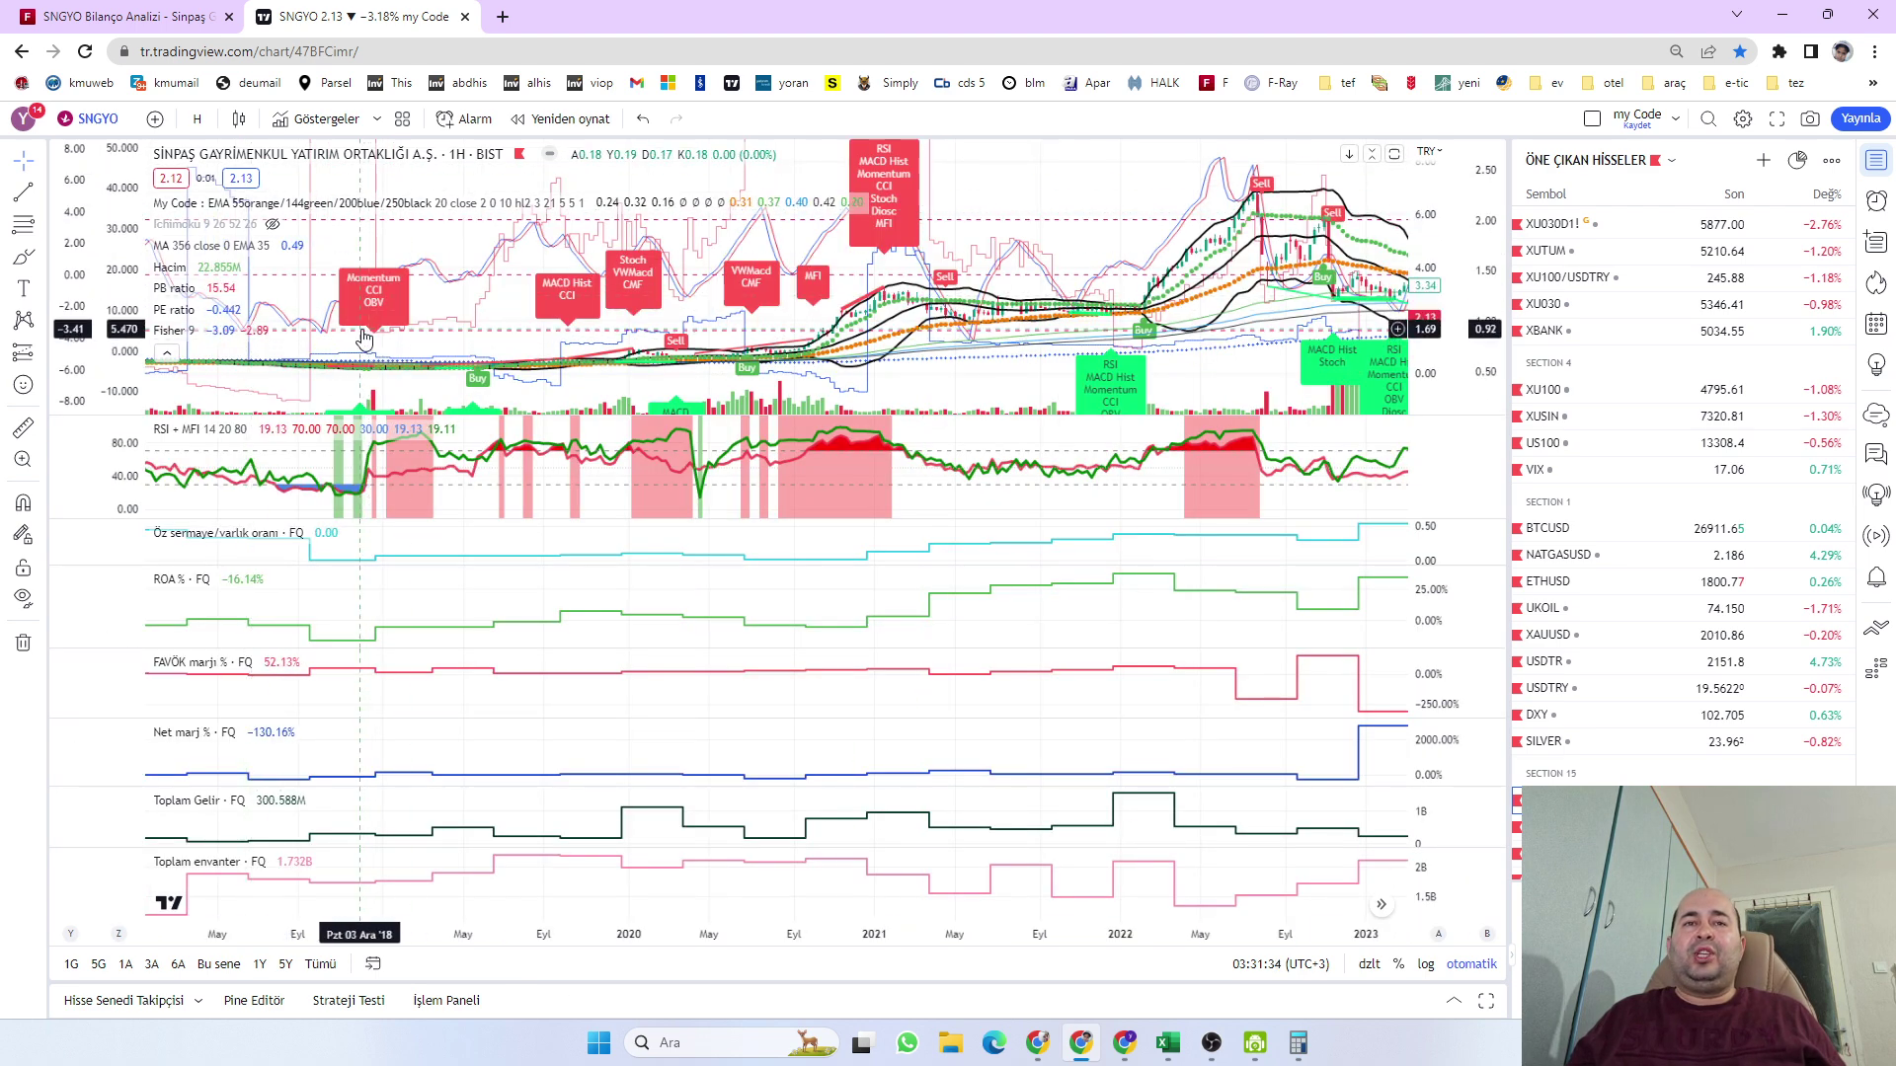
scroll(1003, 204, "right", 5)
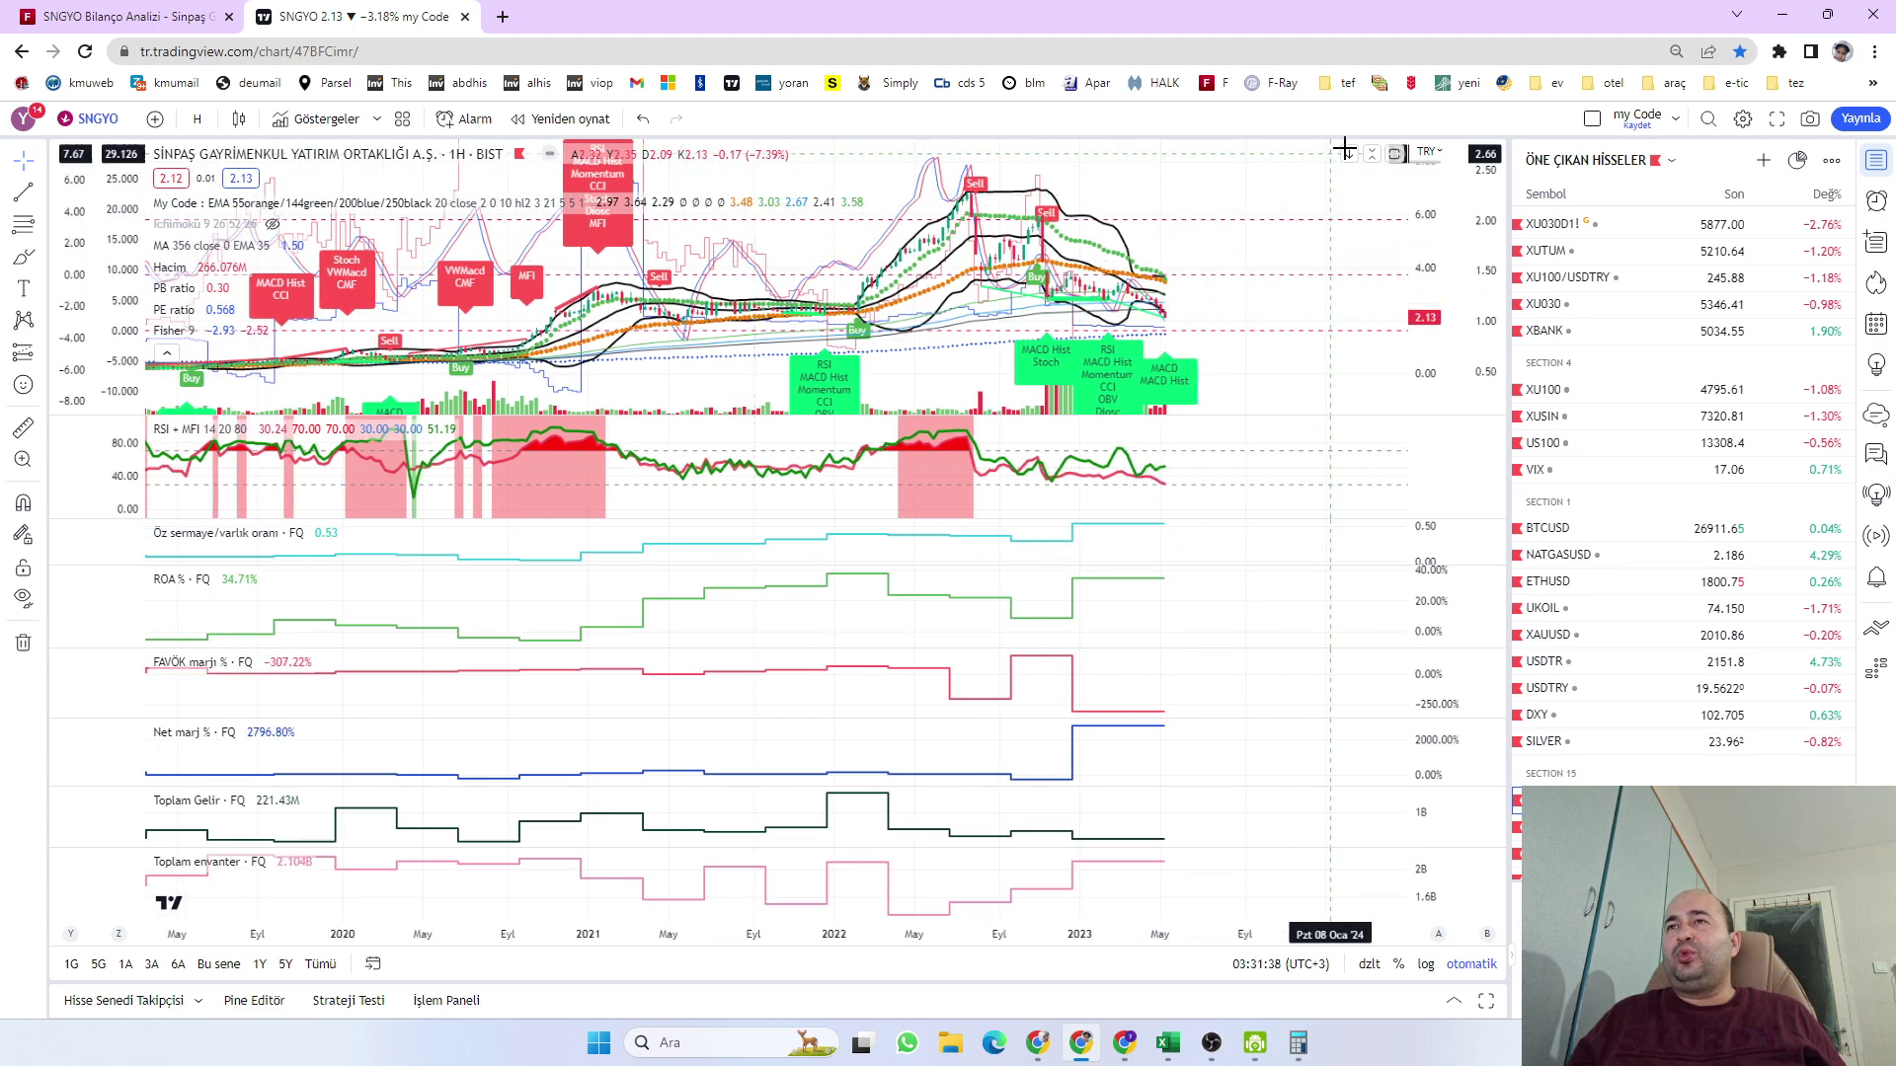
left_click(1394, 154)
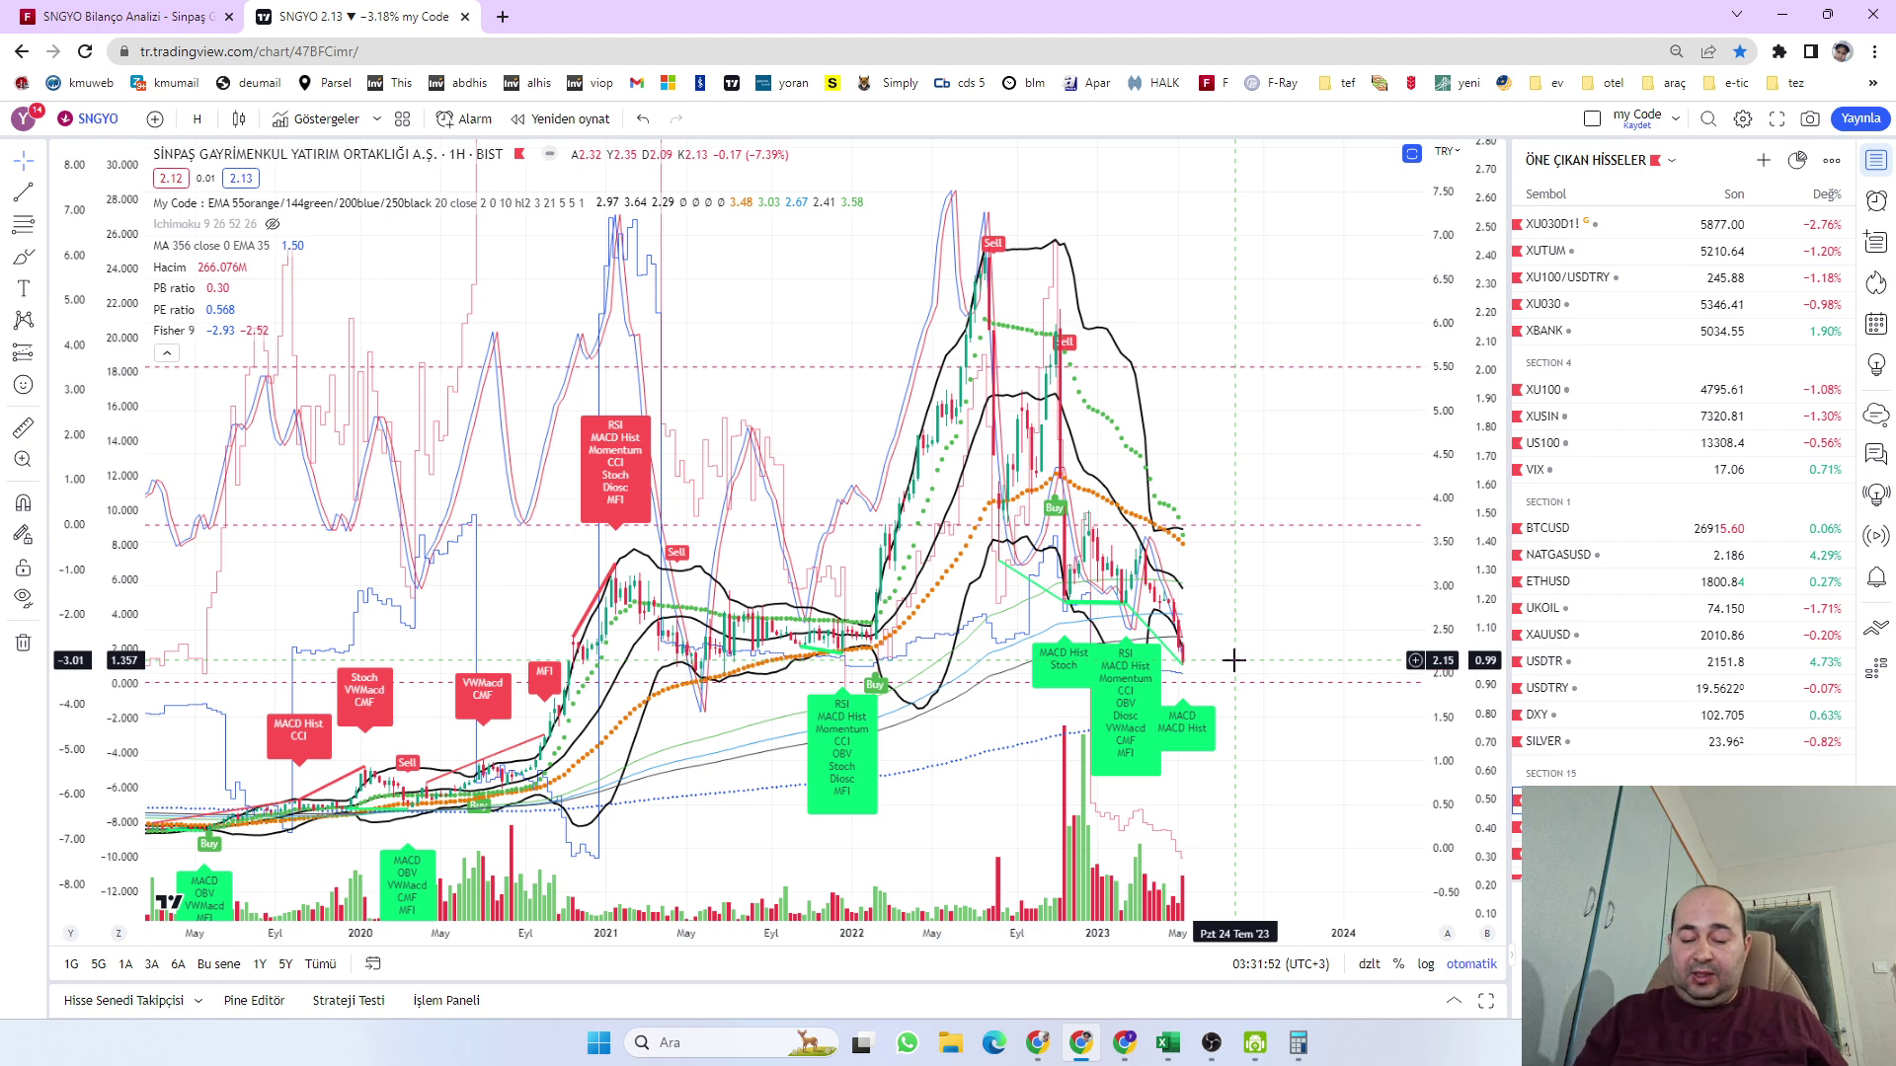
Subtract 0,22 from 0,3 in the calculator, divide the difference by 0,3, and close the calculator
key("XF86Calculator")
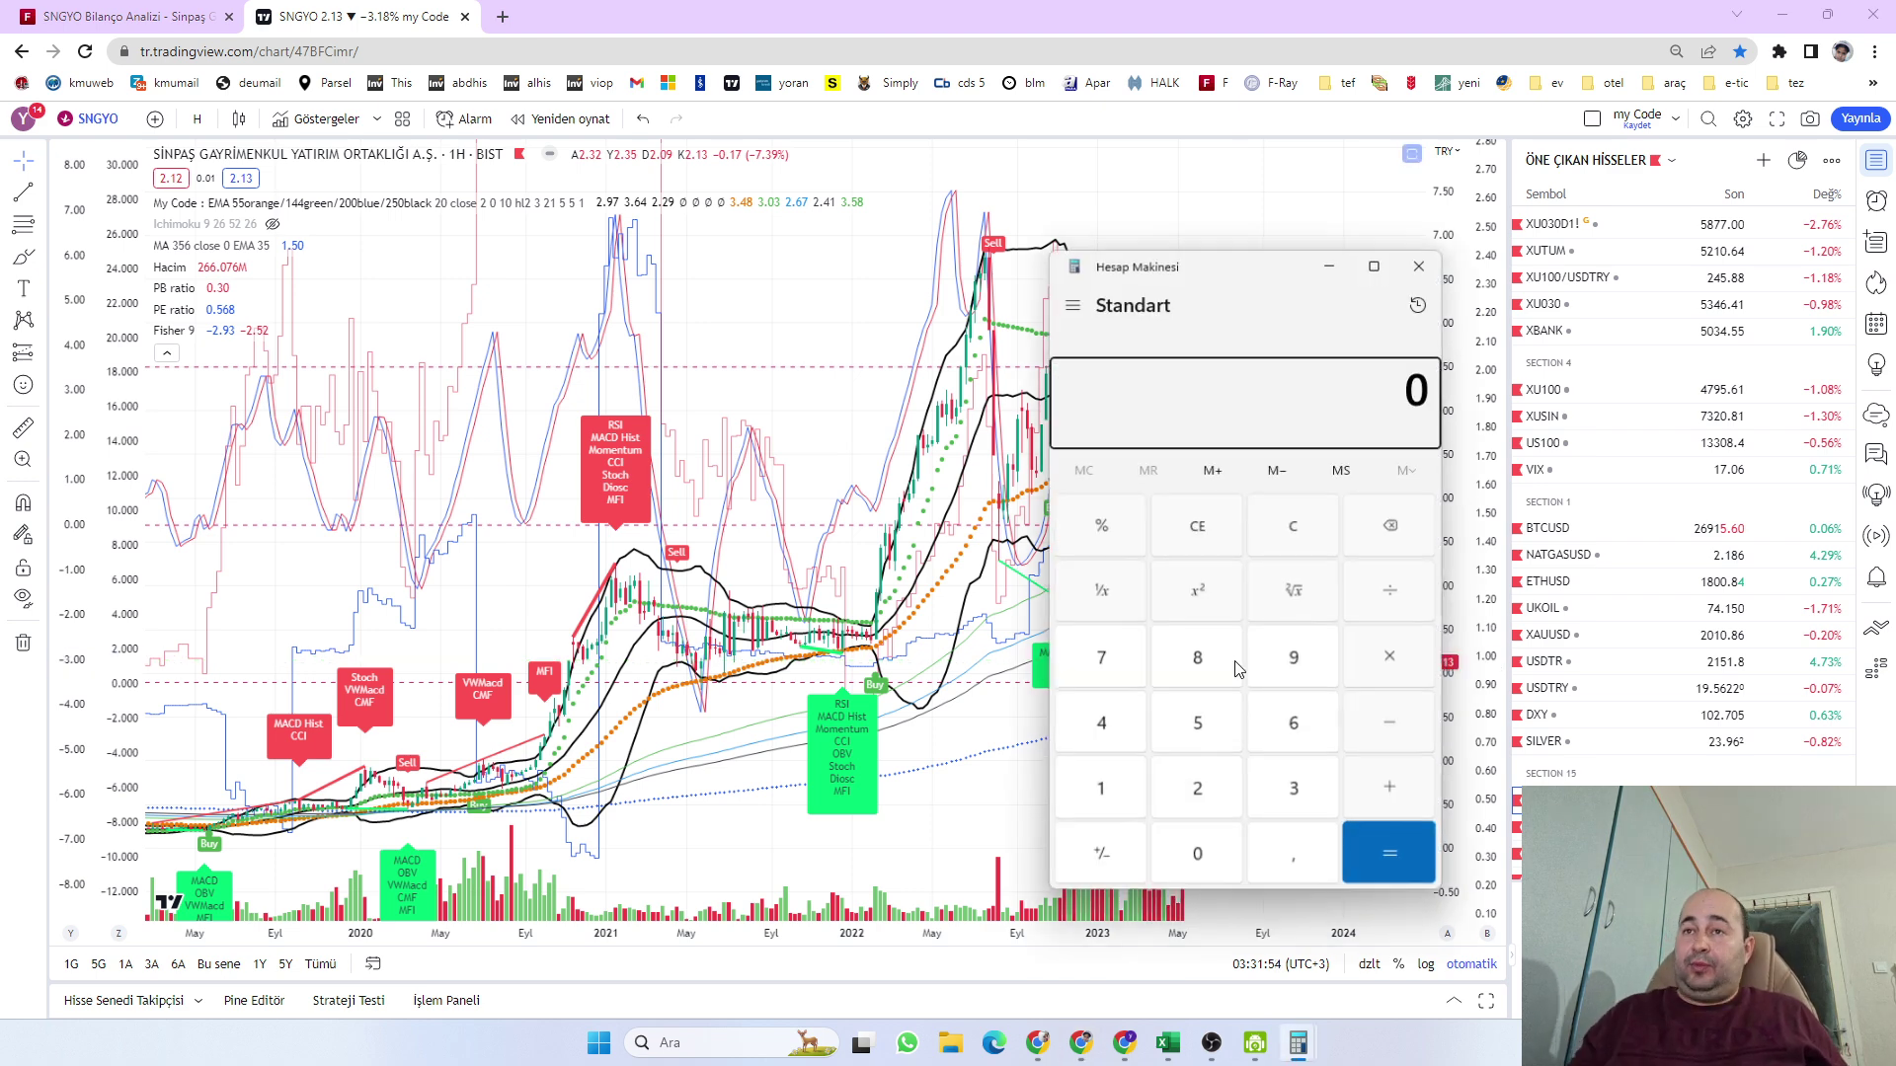
key("comma")
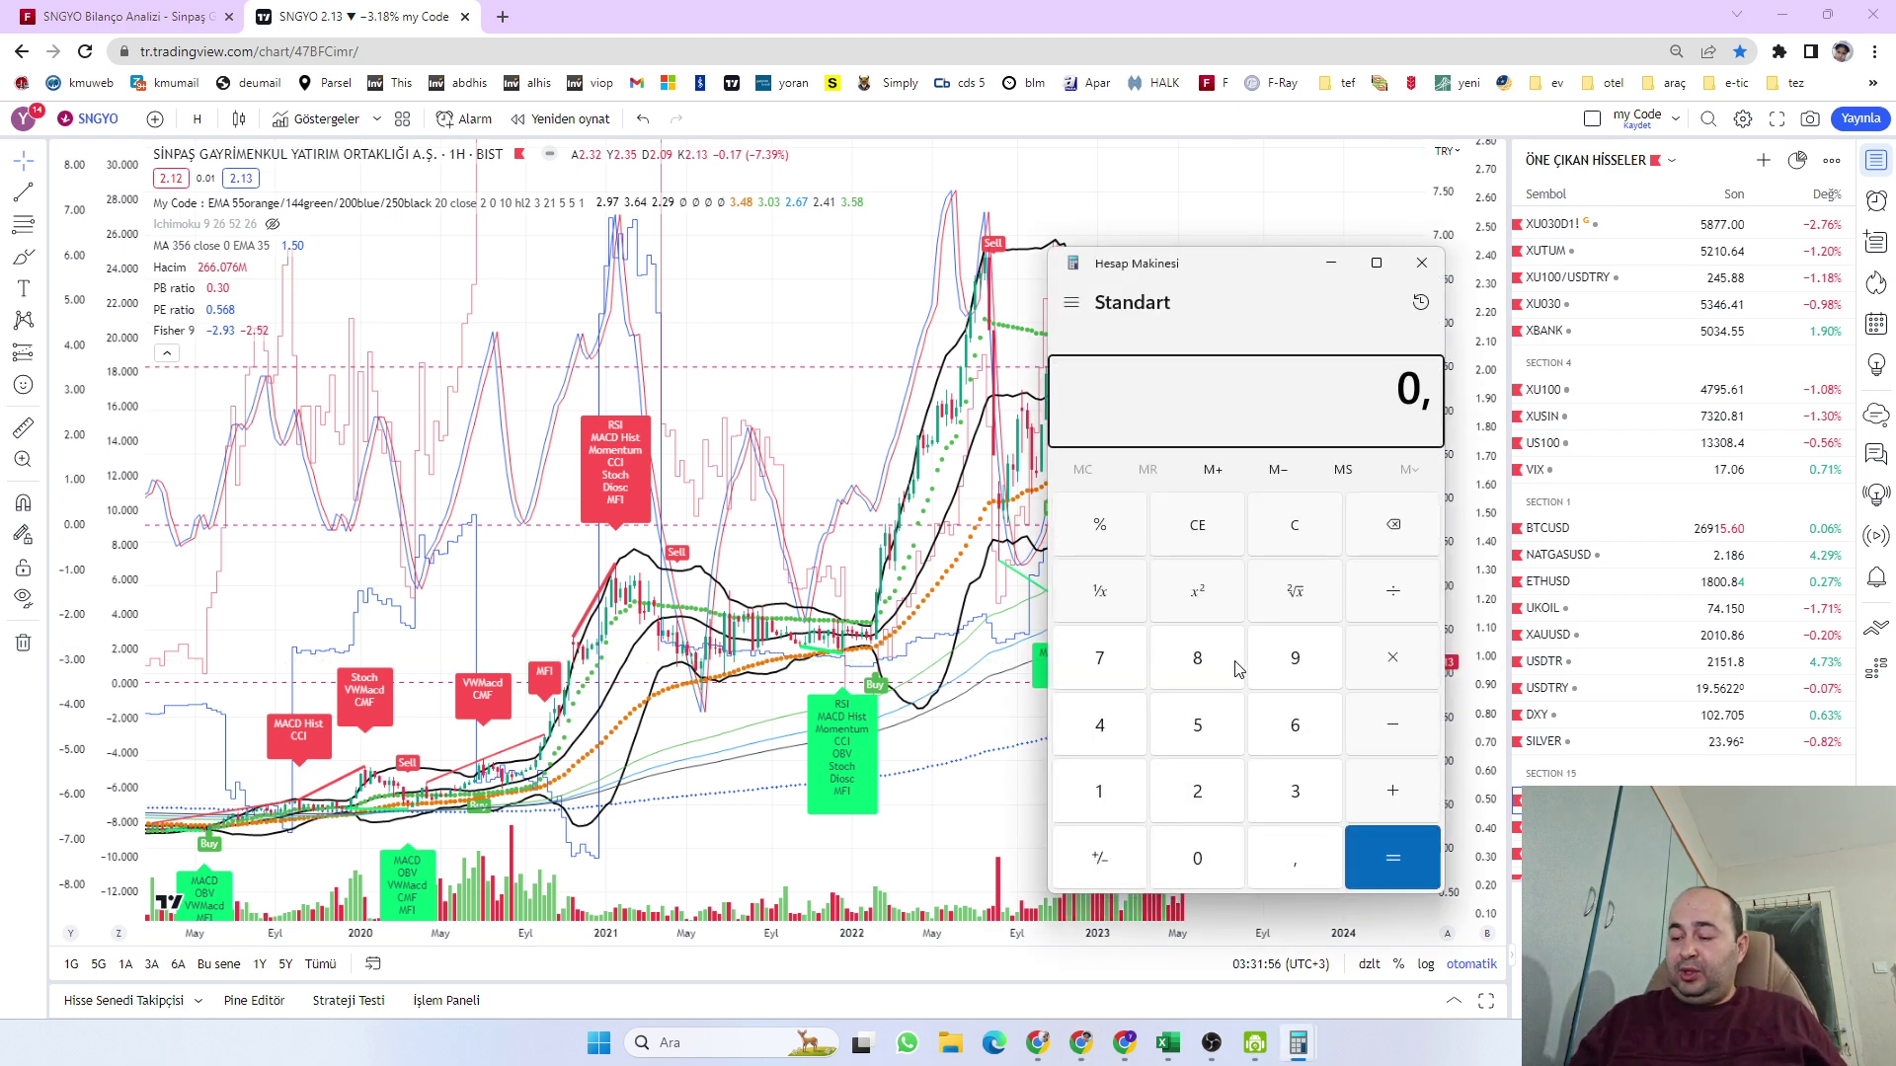
type("3 - 0,22")
key("Return")
key("slash")
type("0,3")
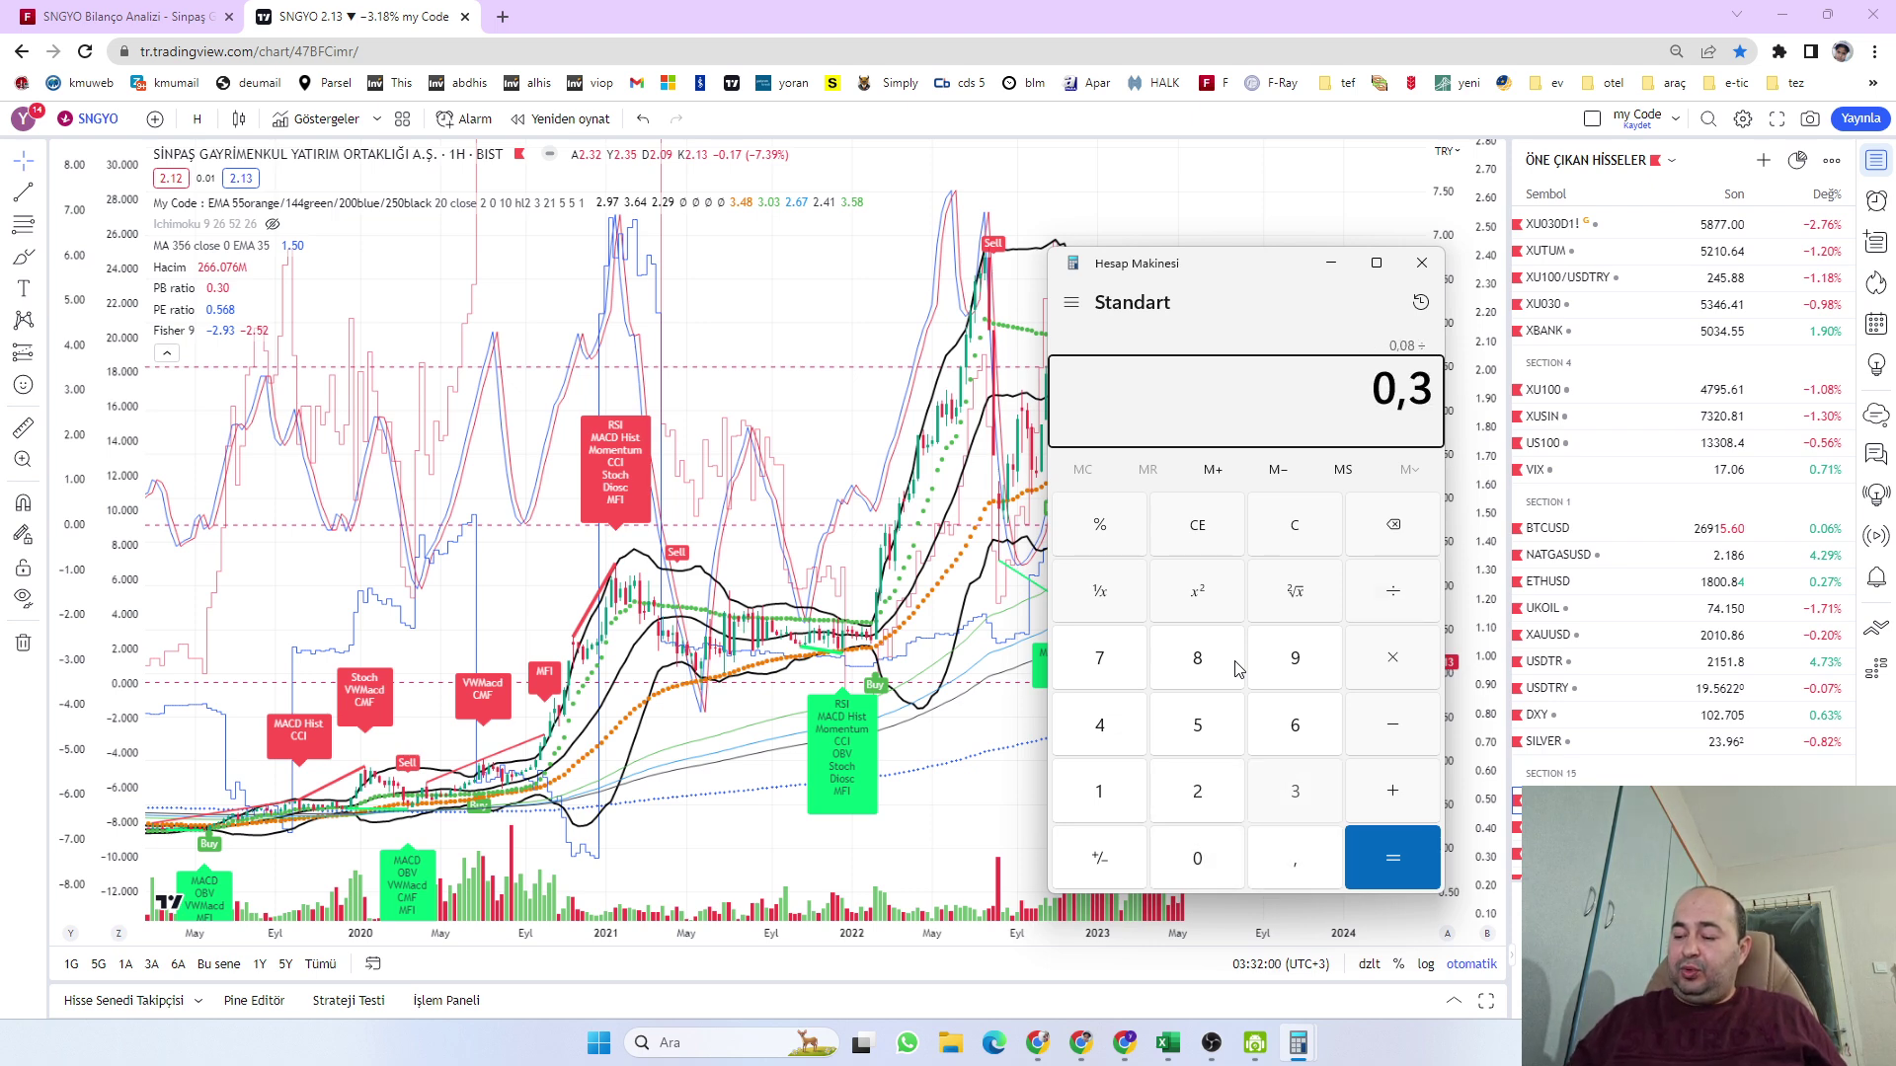
key("Return")
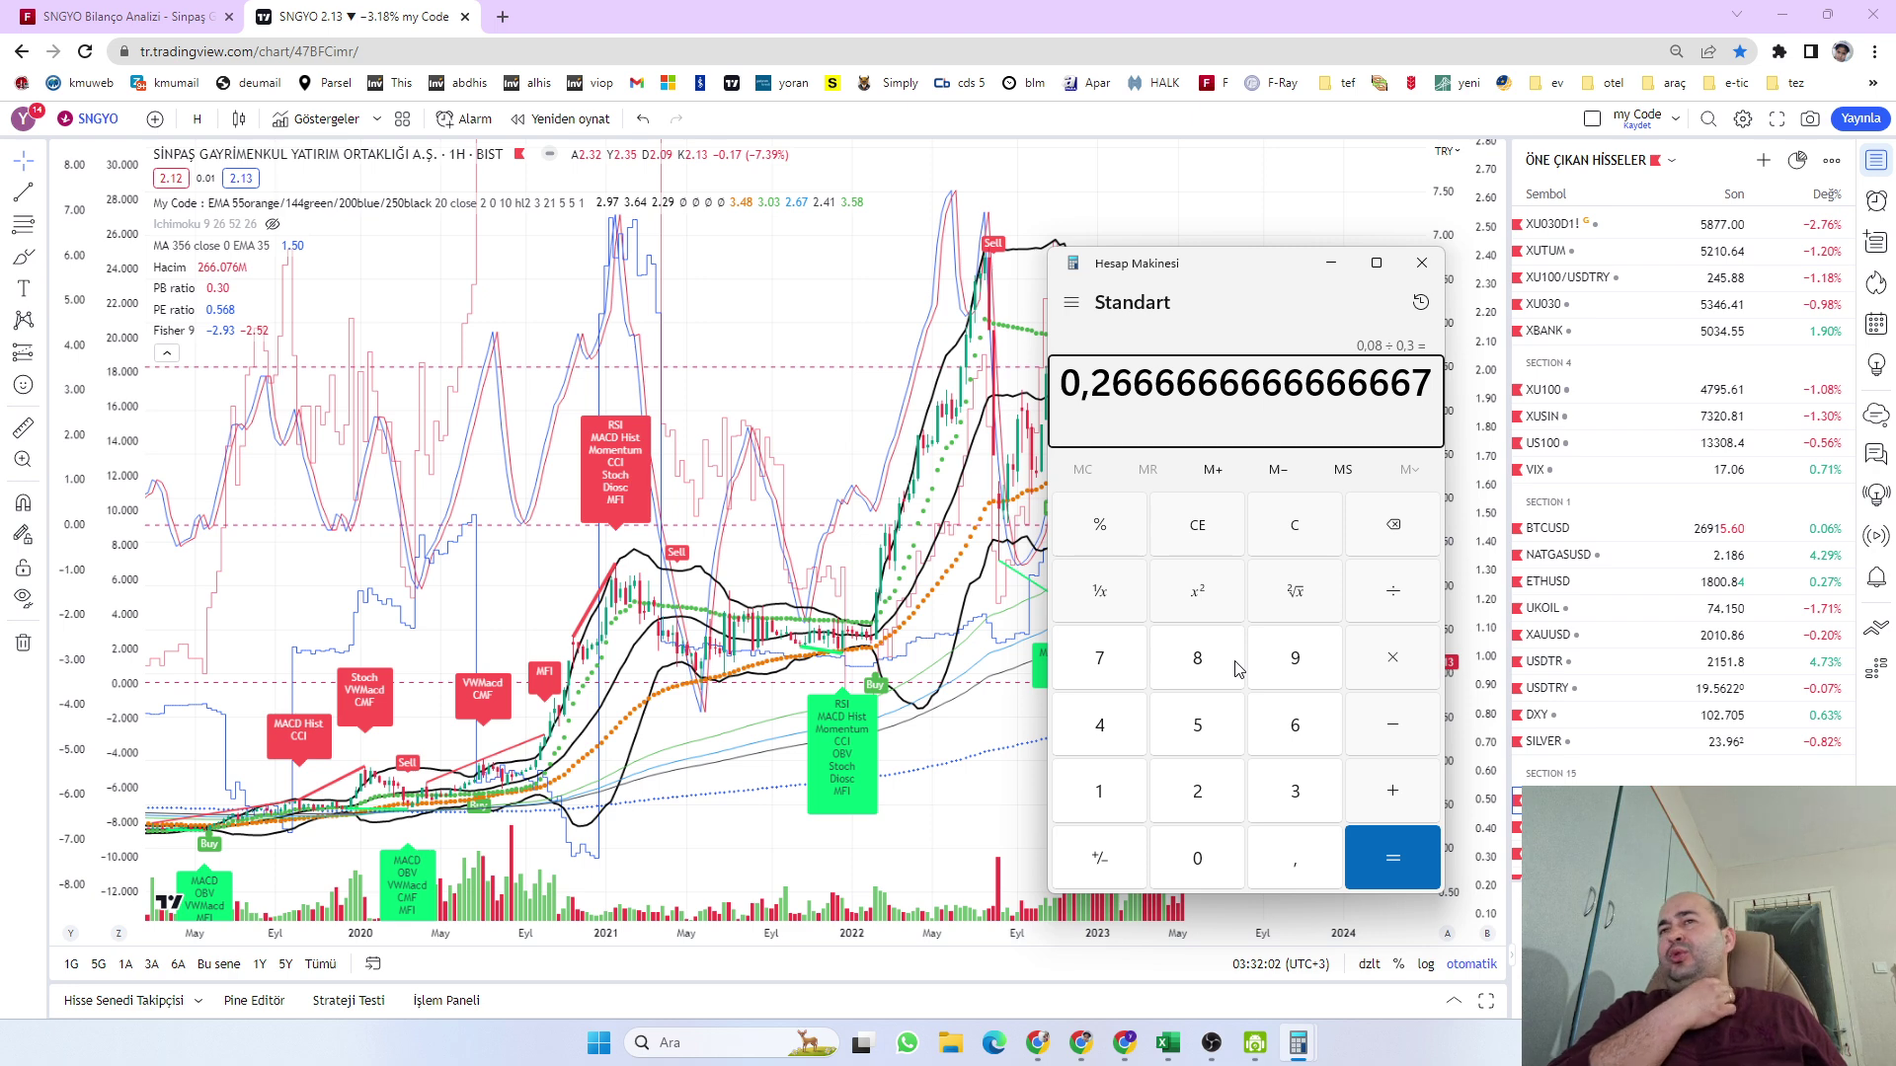
left_click(1407, 261)
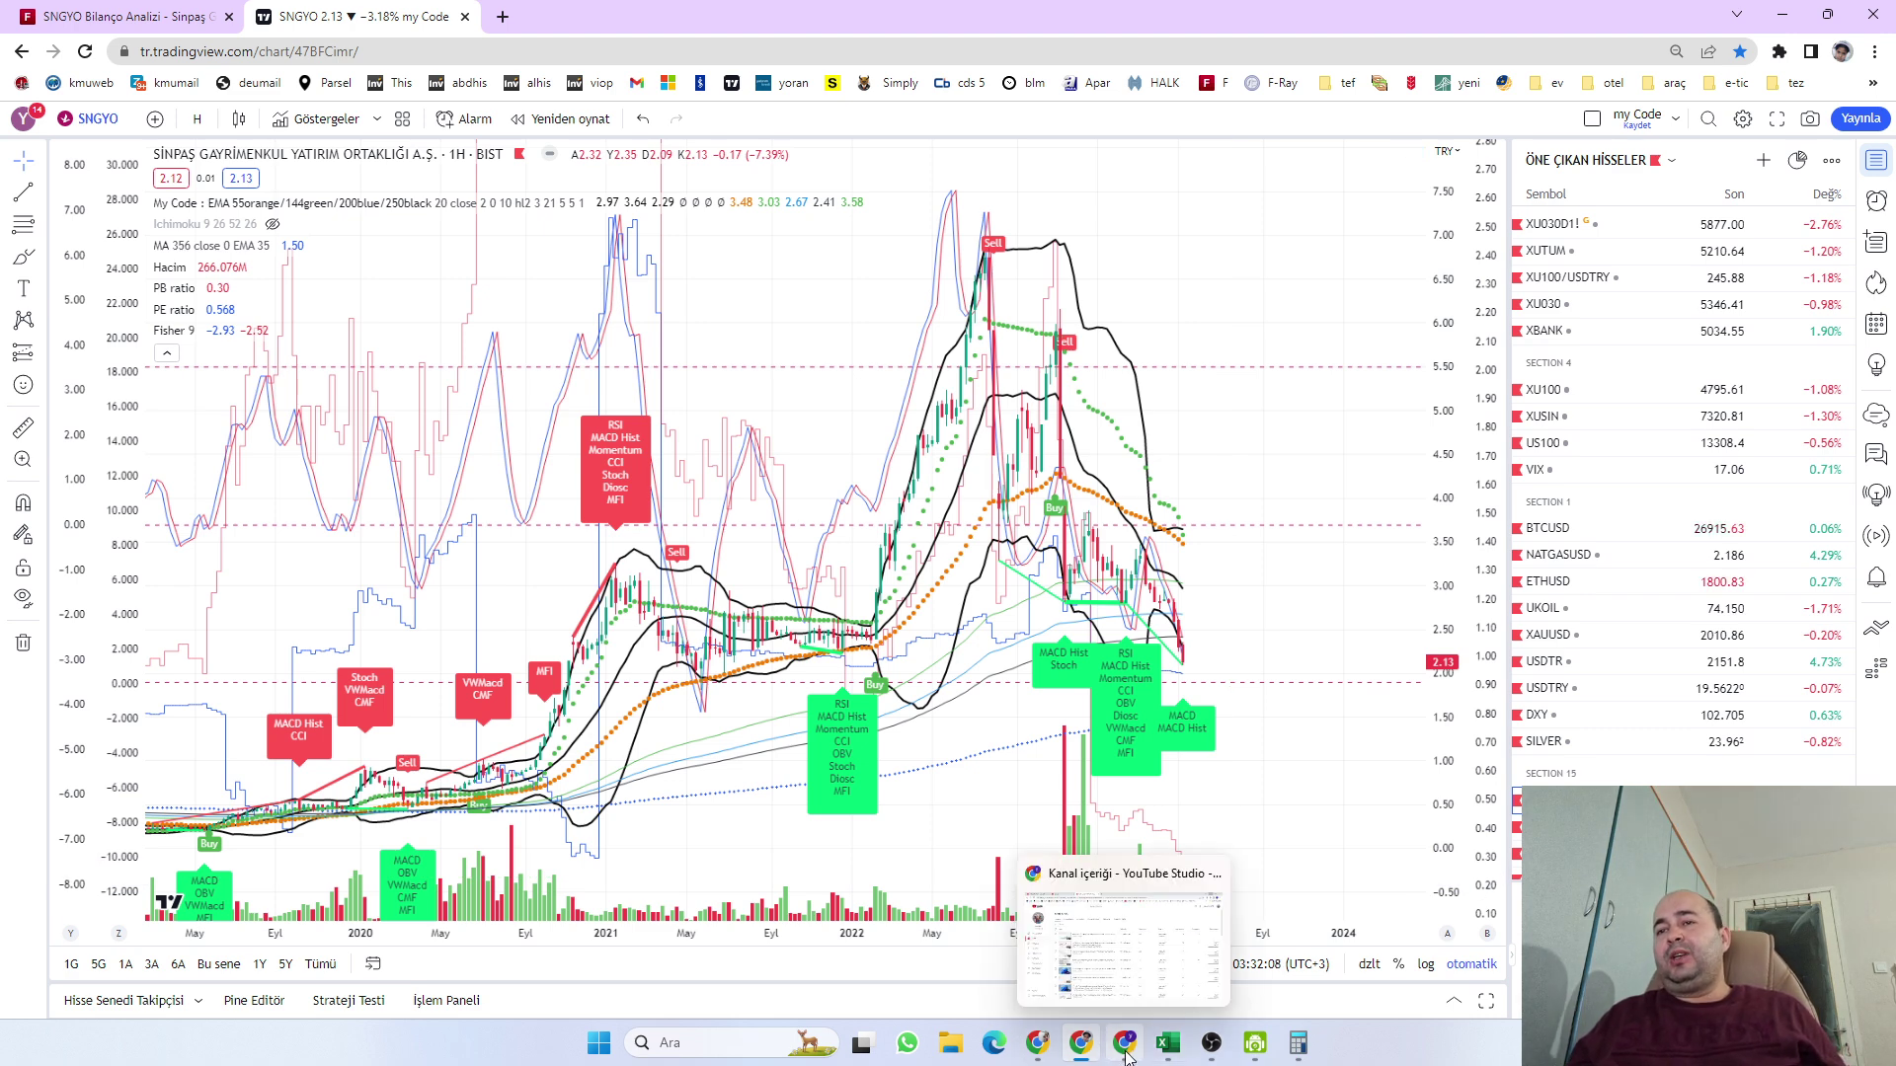
Switch to the Excel comparison table on Sayfa2 and select the empty cells O14:O15
mouse_move(1077, 1052)
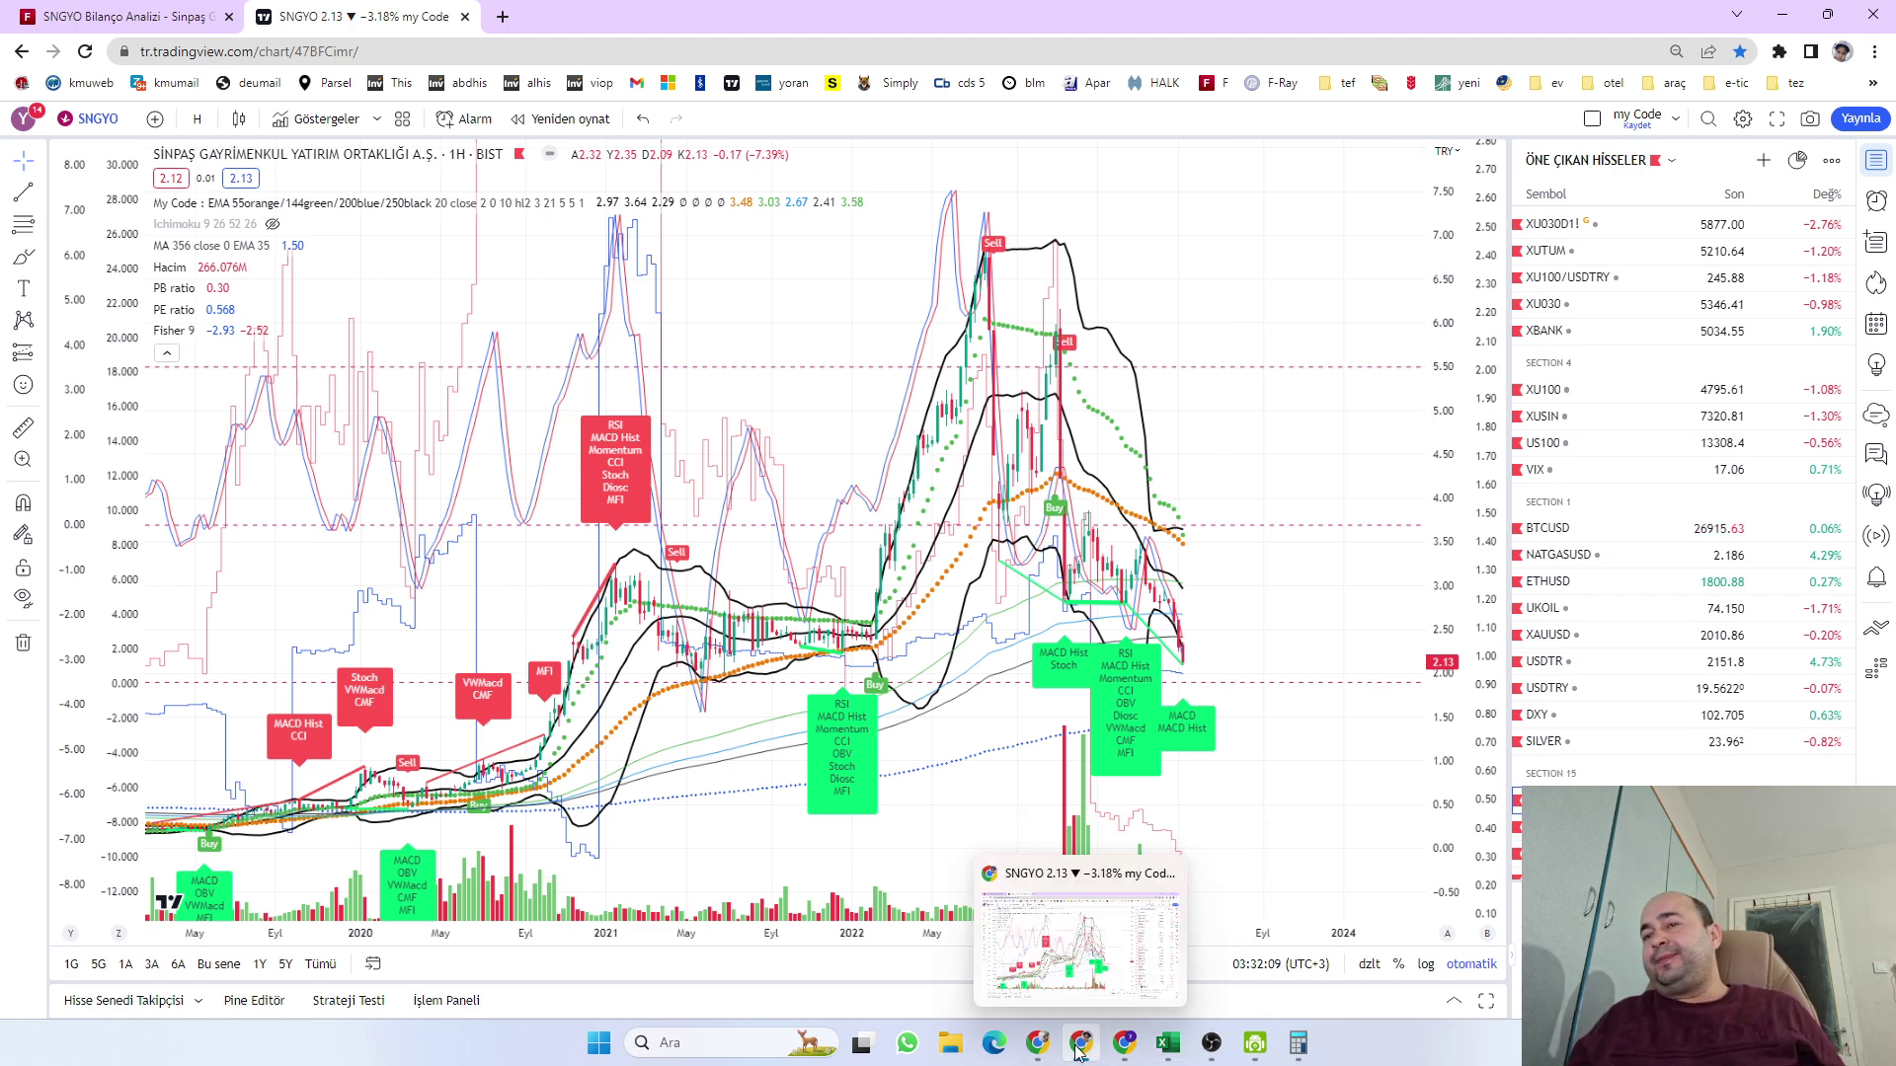
left_click(1172, 1048)
left_click_drag(1059, 626, 1059, 604)
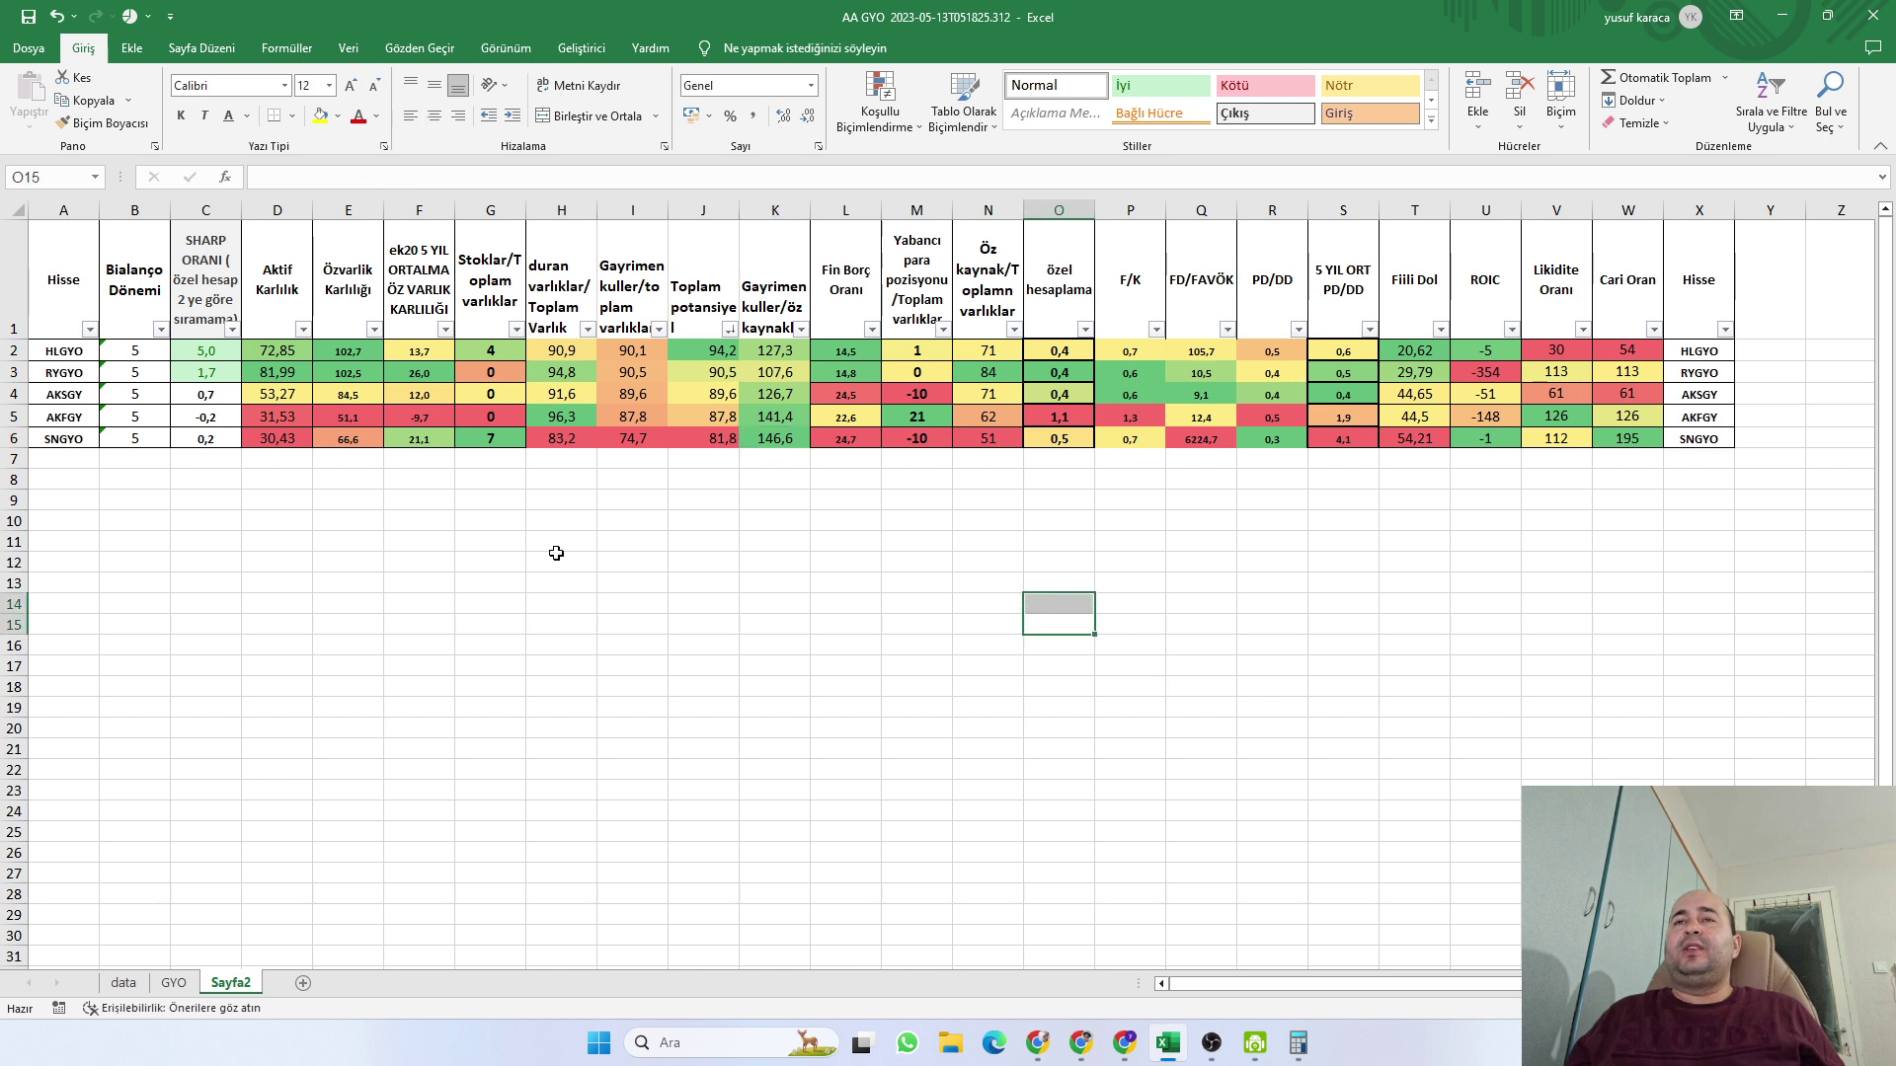
Compare SNGYO's and AKFGY's real-estate-to-equity ratios, and inspect AKFGY's Fin Borç Oranı and foreign currency position
left_click(755, 441)
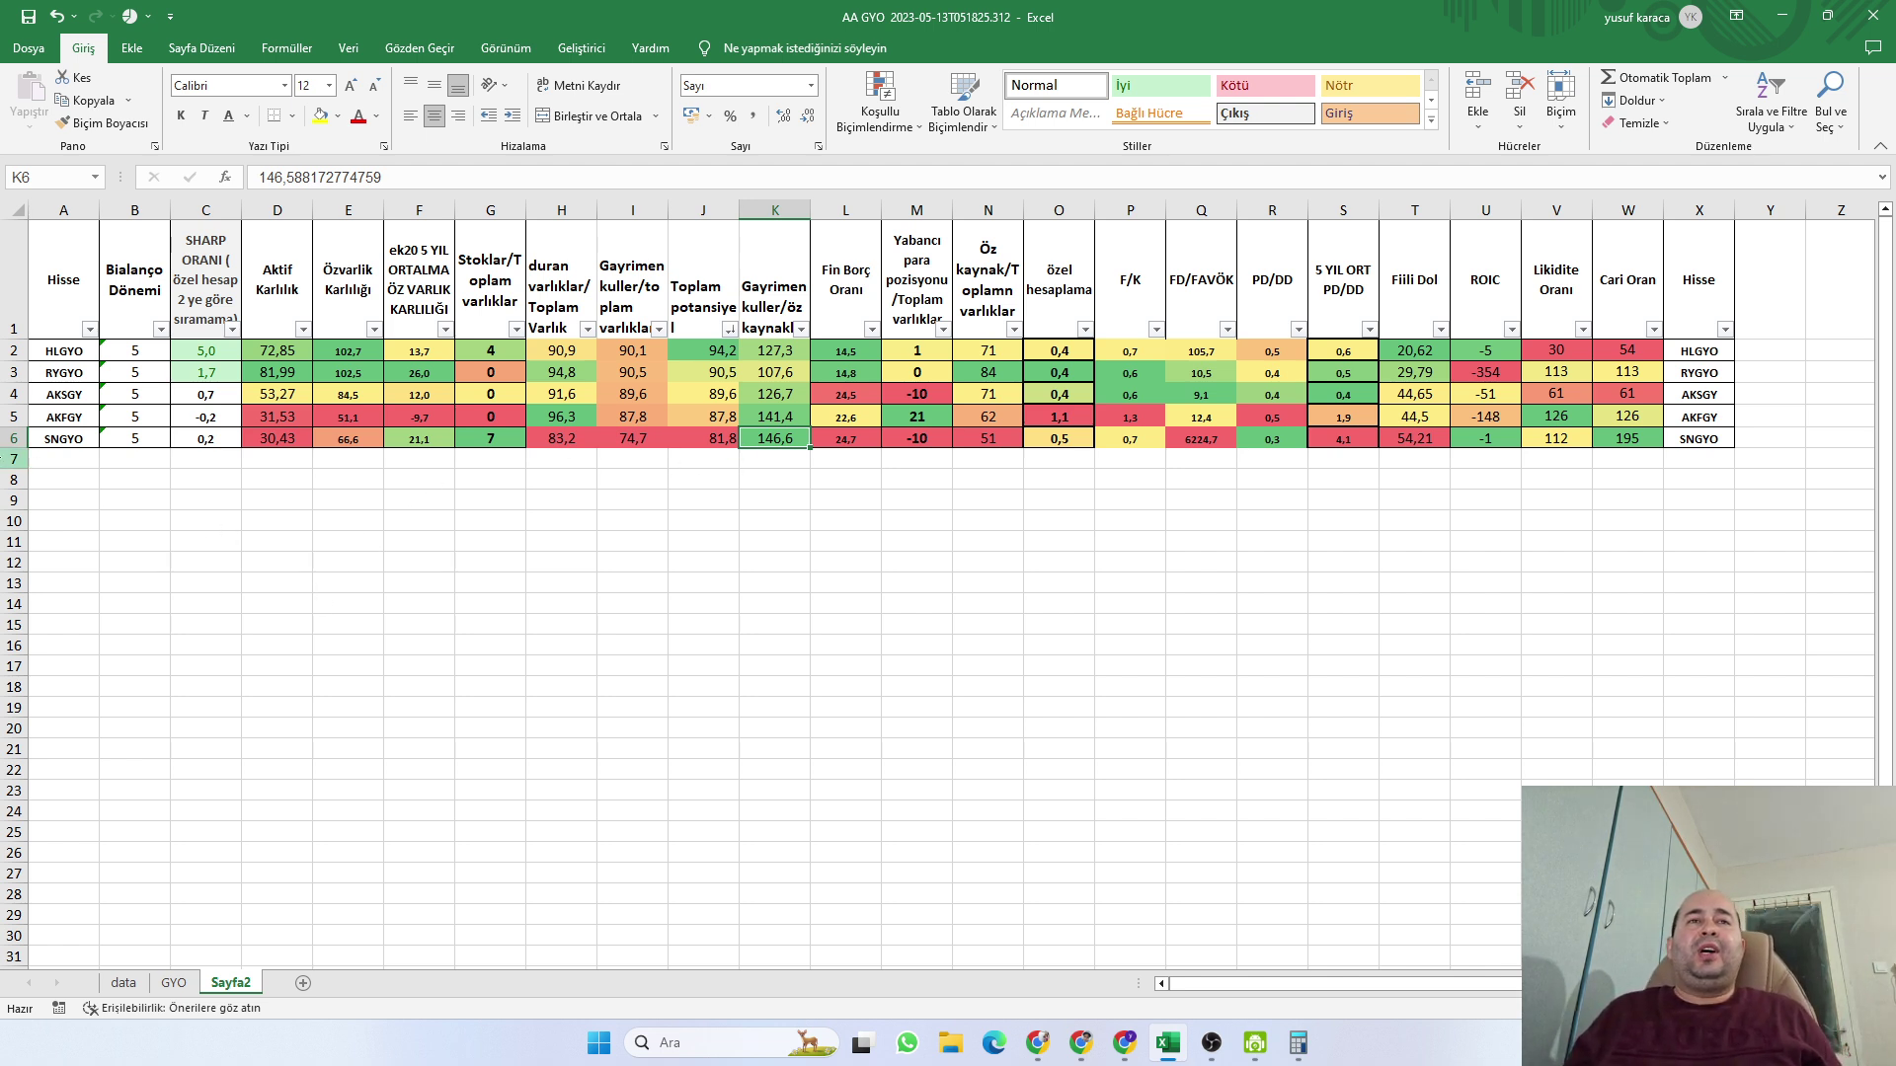
left_click(8, 416)
left_click(760, 462)
left_click(775, 415)
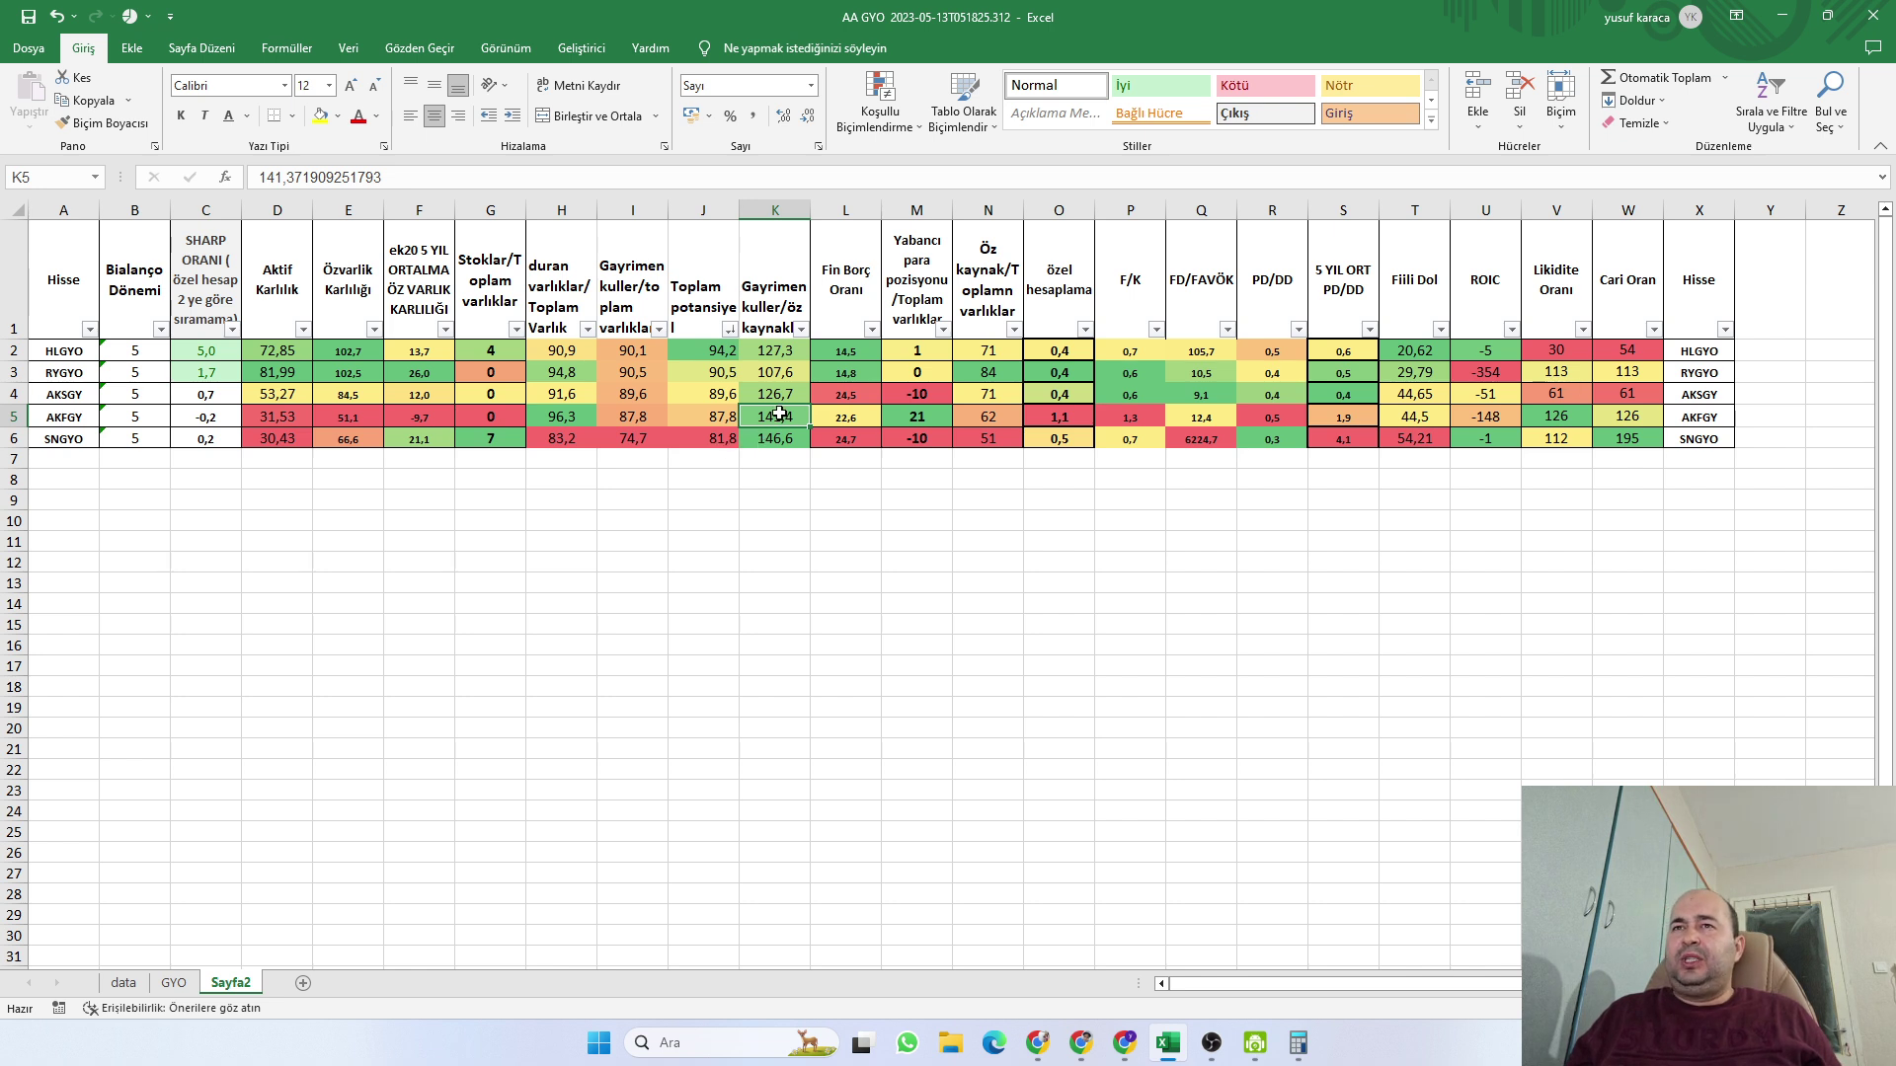
left_click(835, 413)
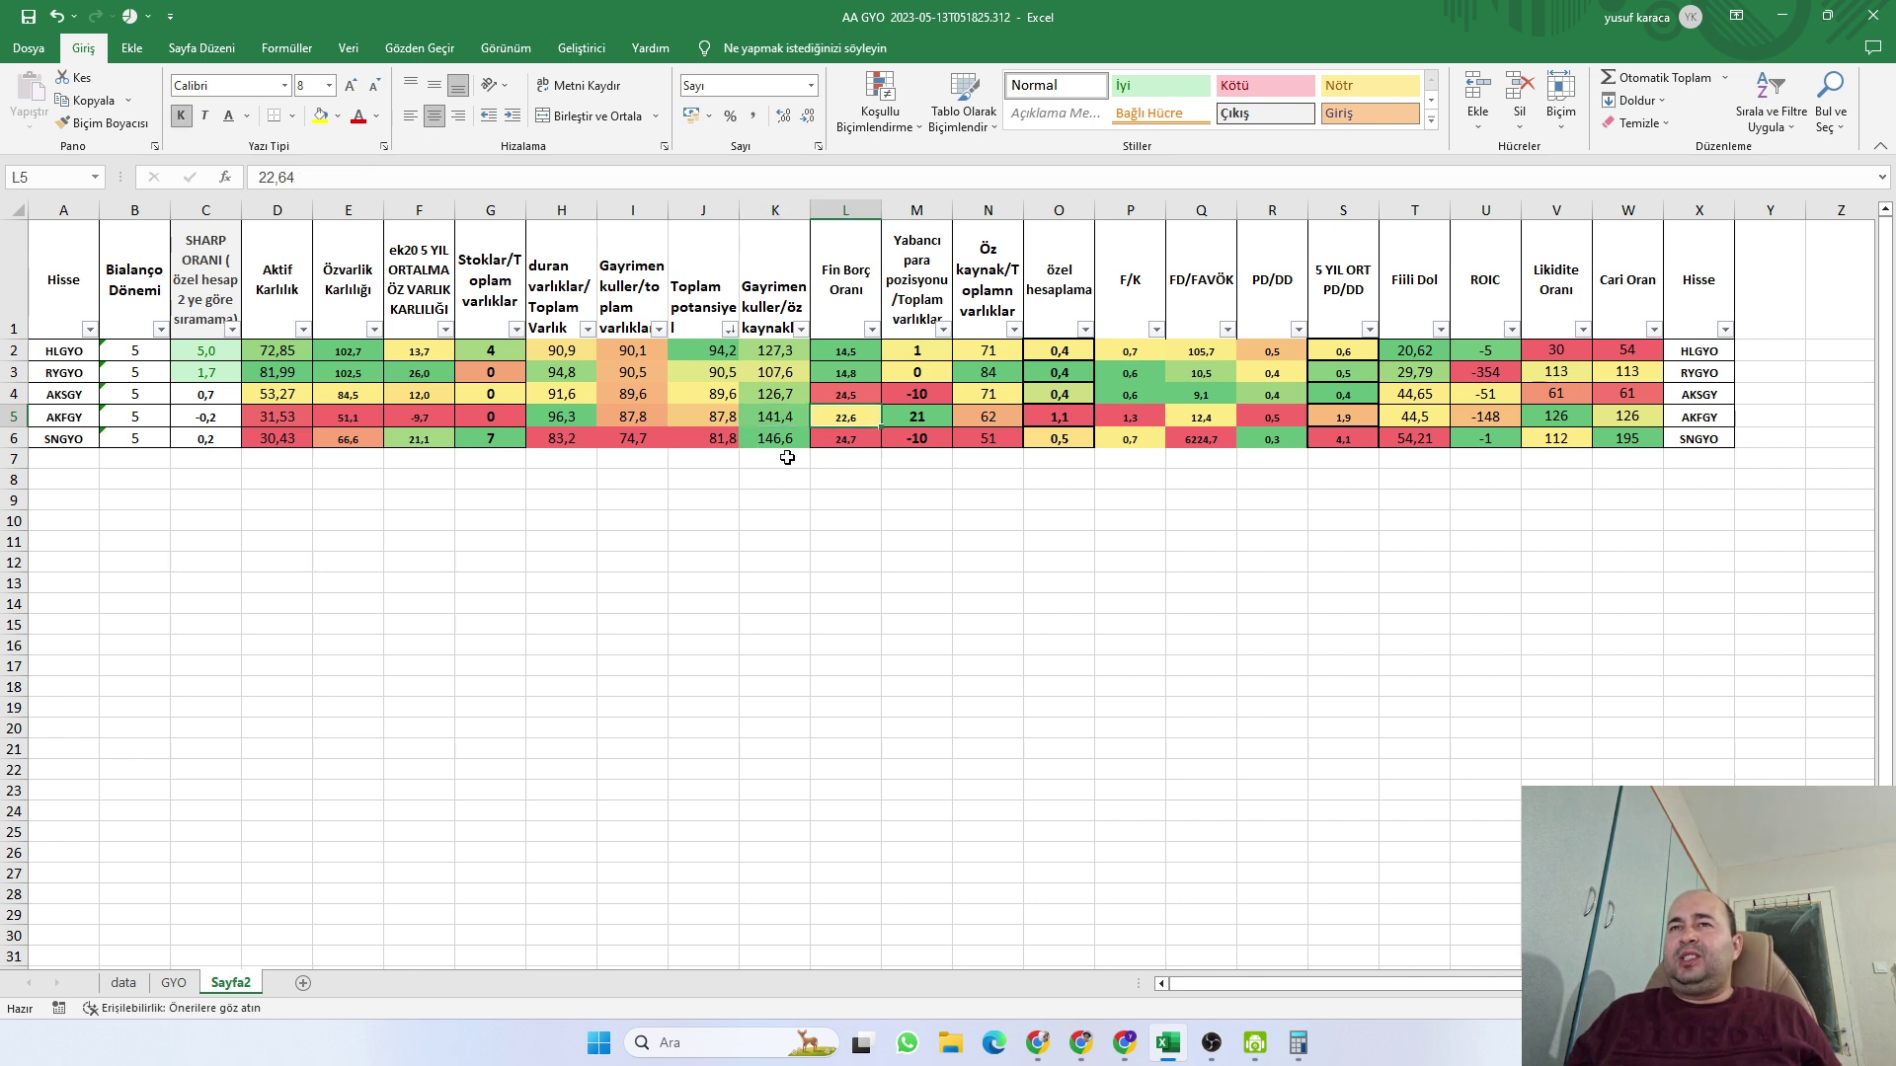
left_click(914, 414)
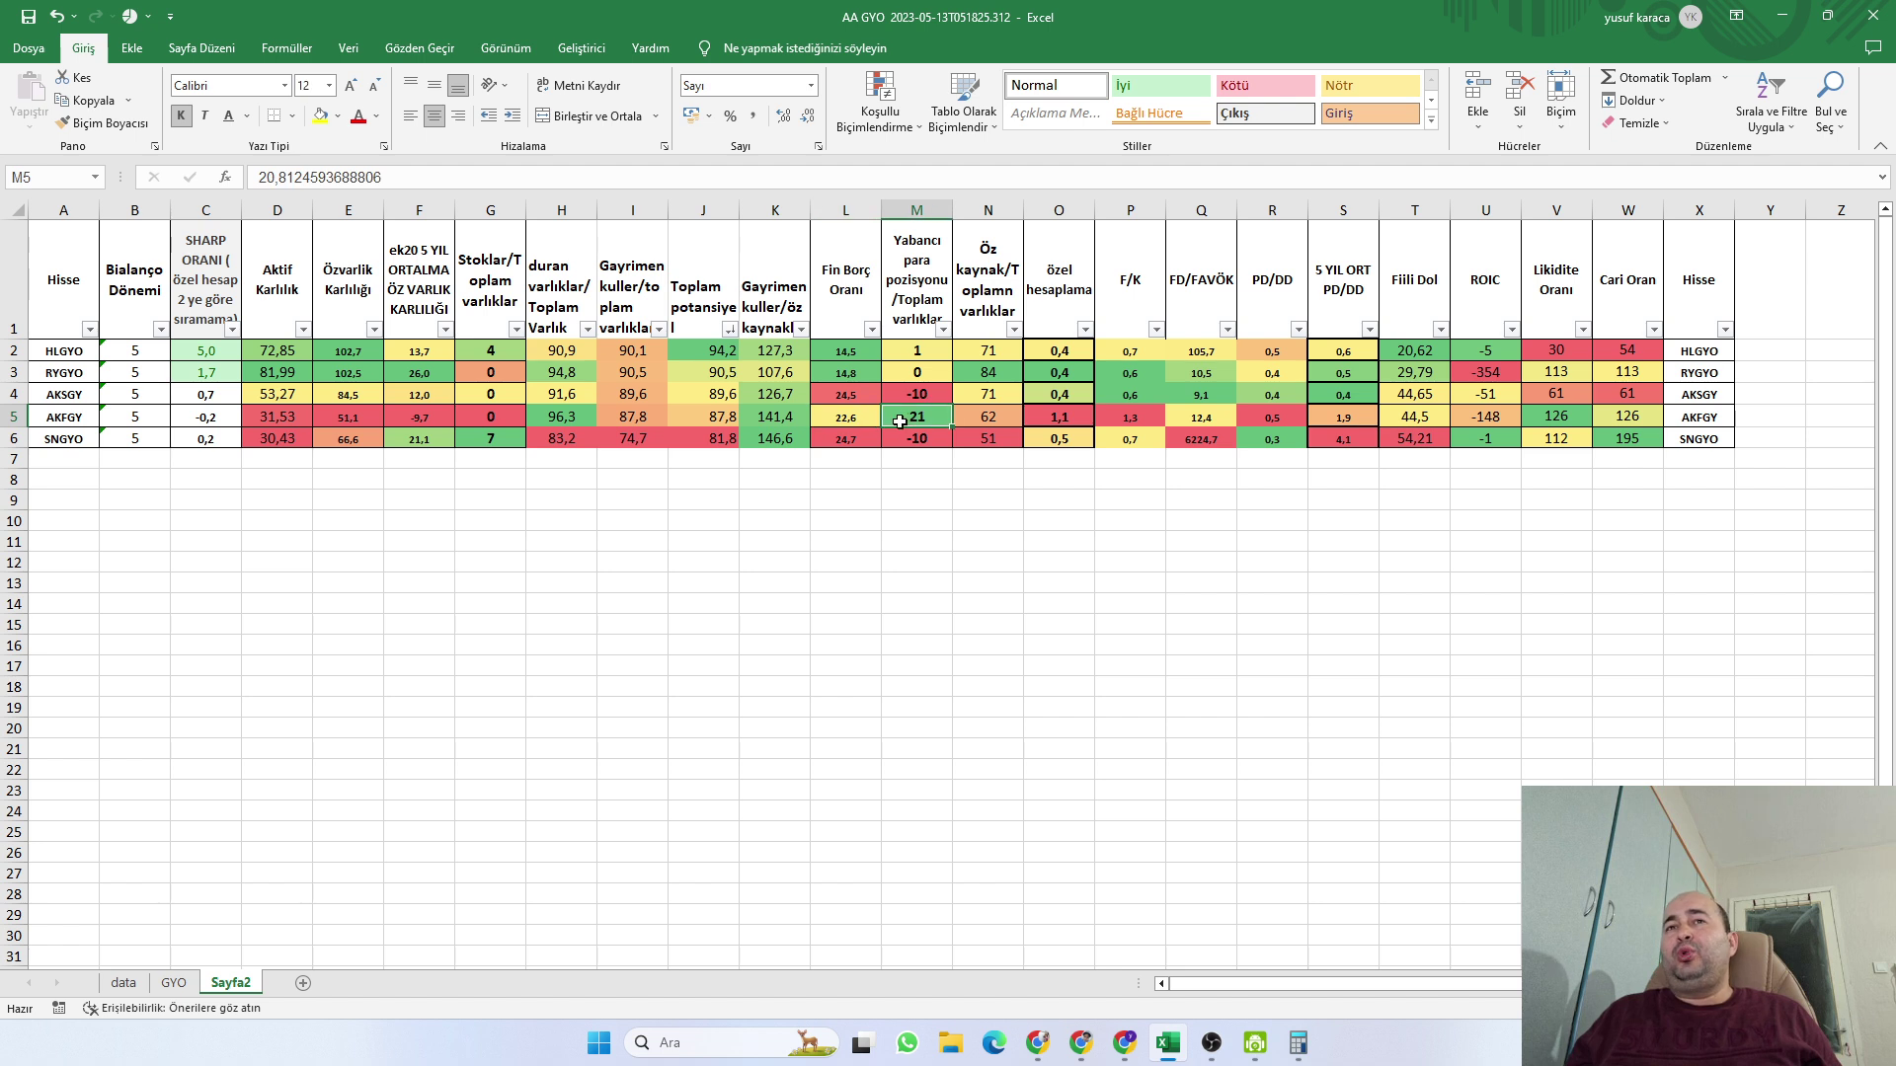
Review AKFGY's inventory share, total potential, real-estate-to-equity ratio, foreign currency position and financial debt ratio in row 5
left_click(493, 420)
left_click(748, 412)
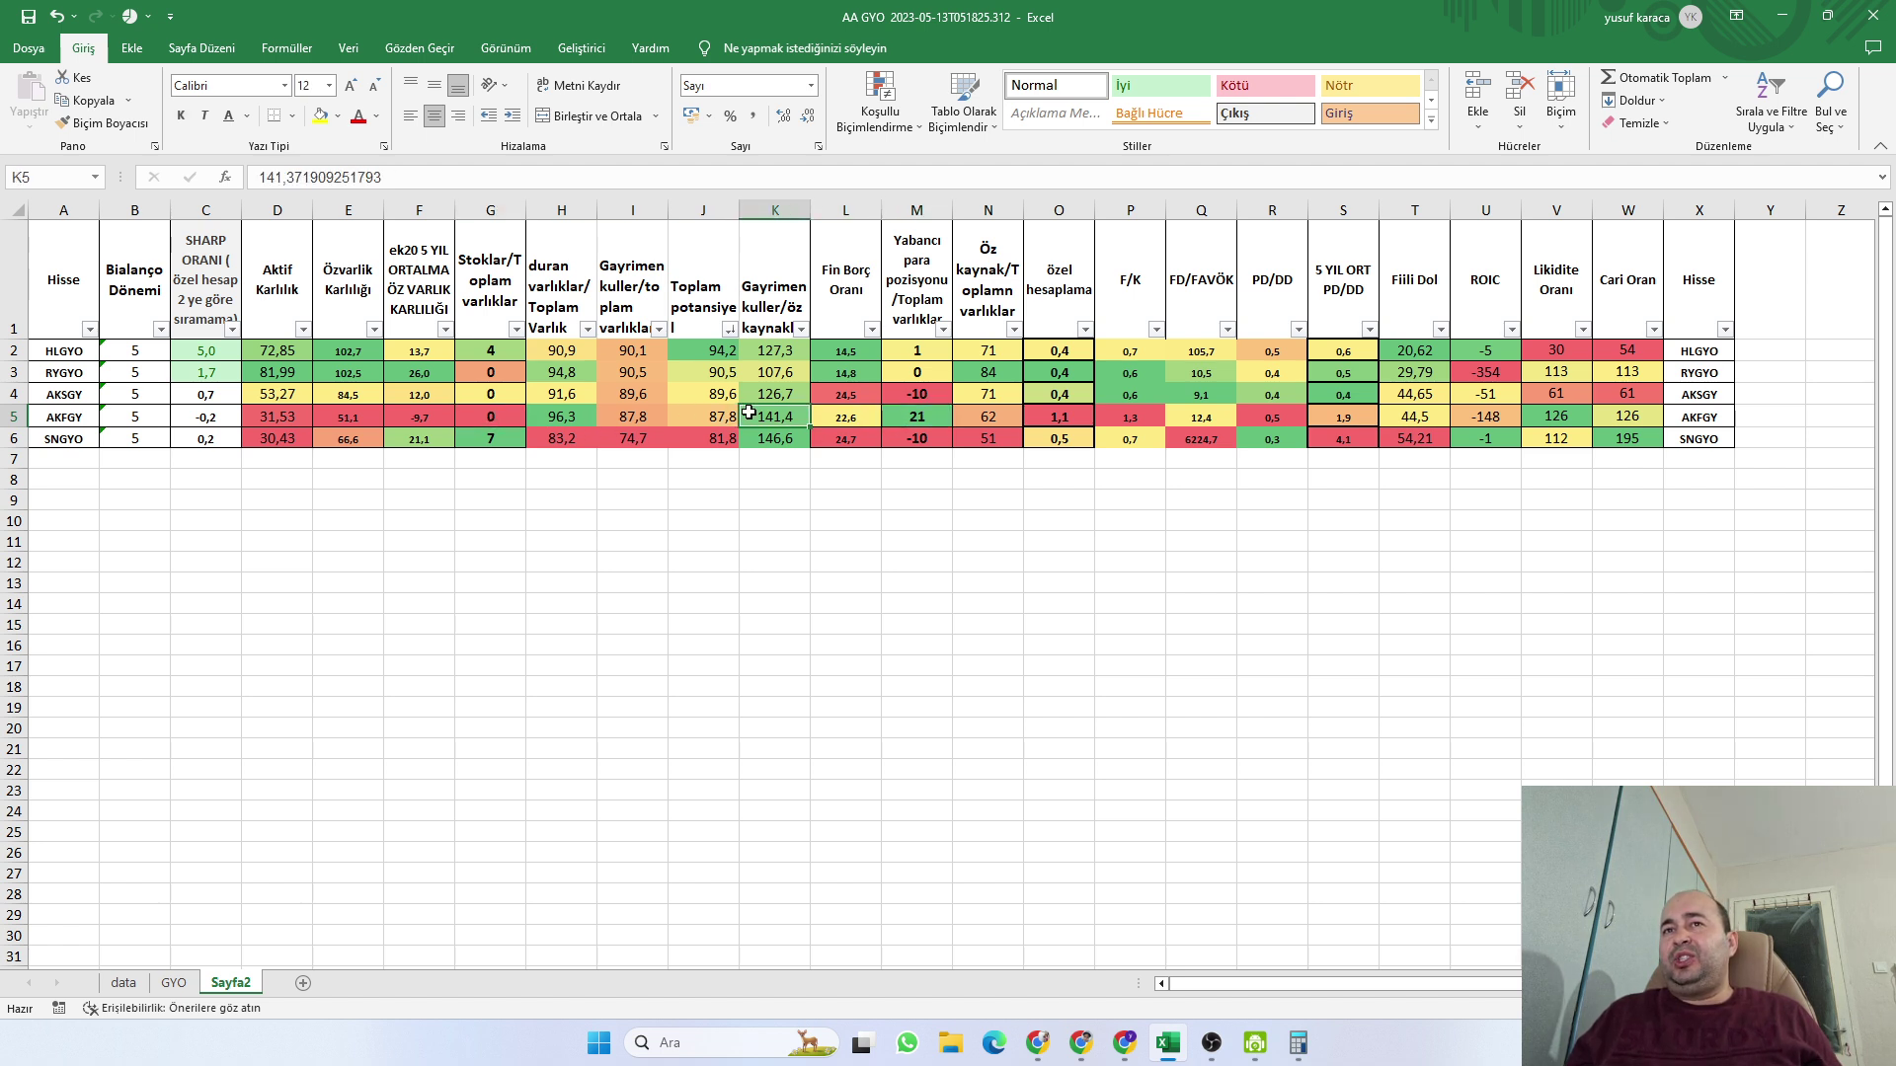
left_click(913, 418)
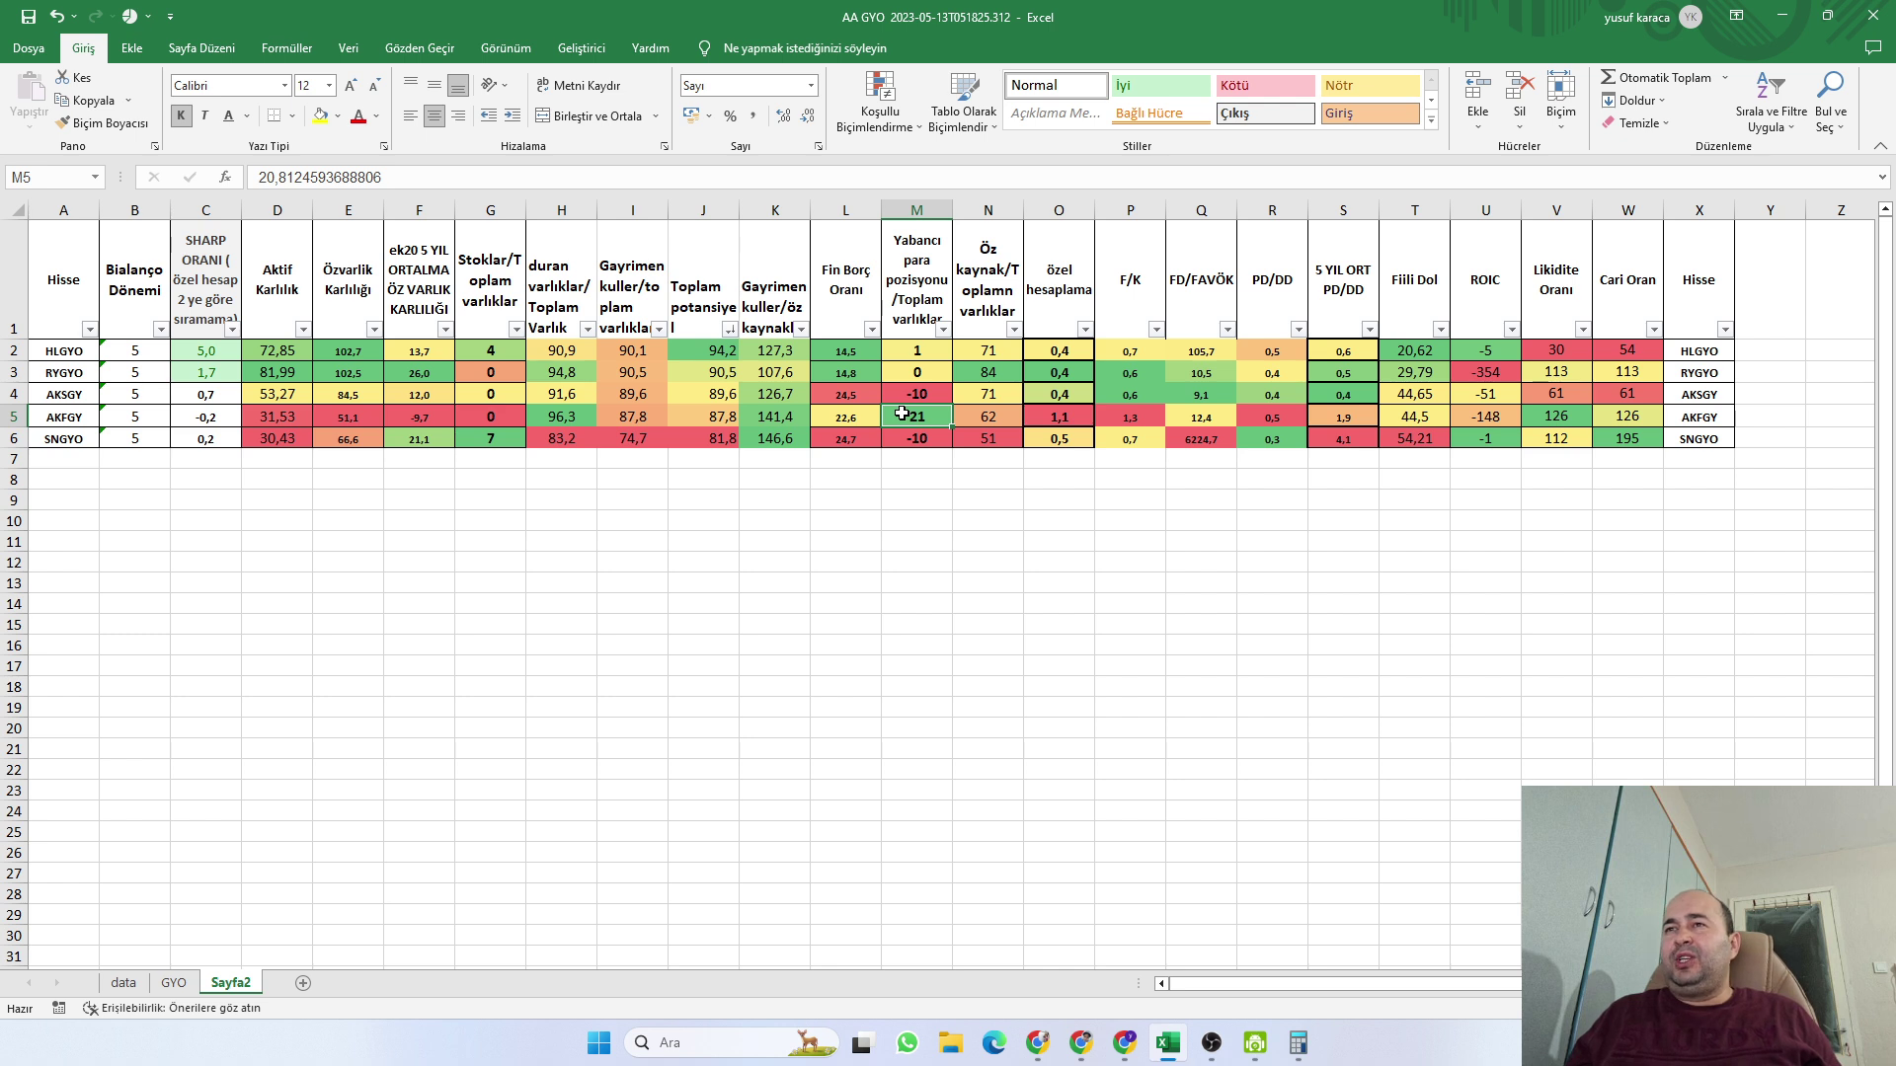
left_click(703, 418)
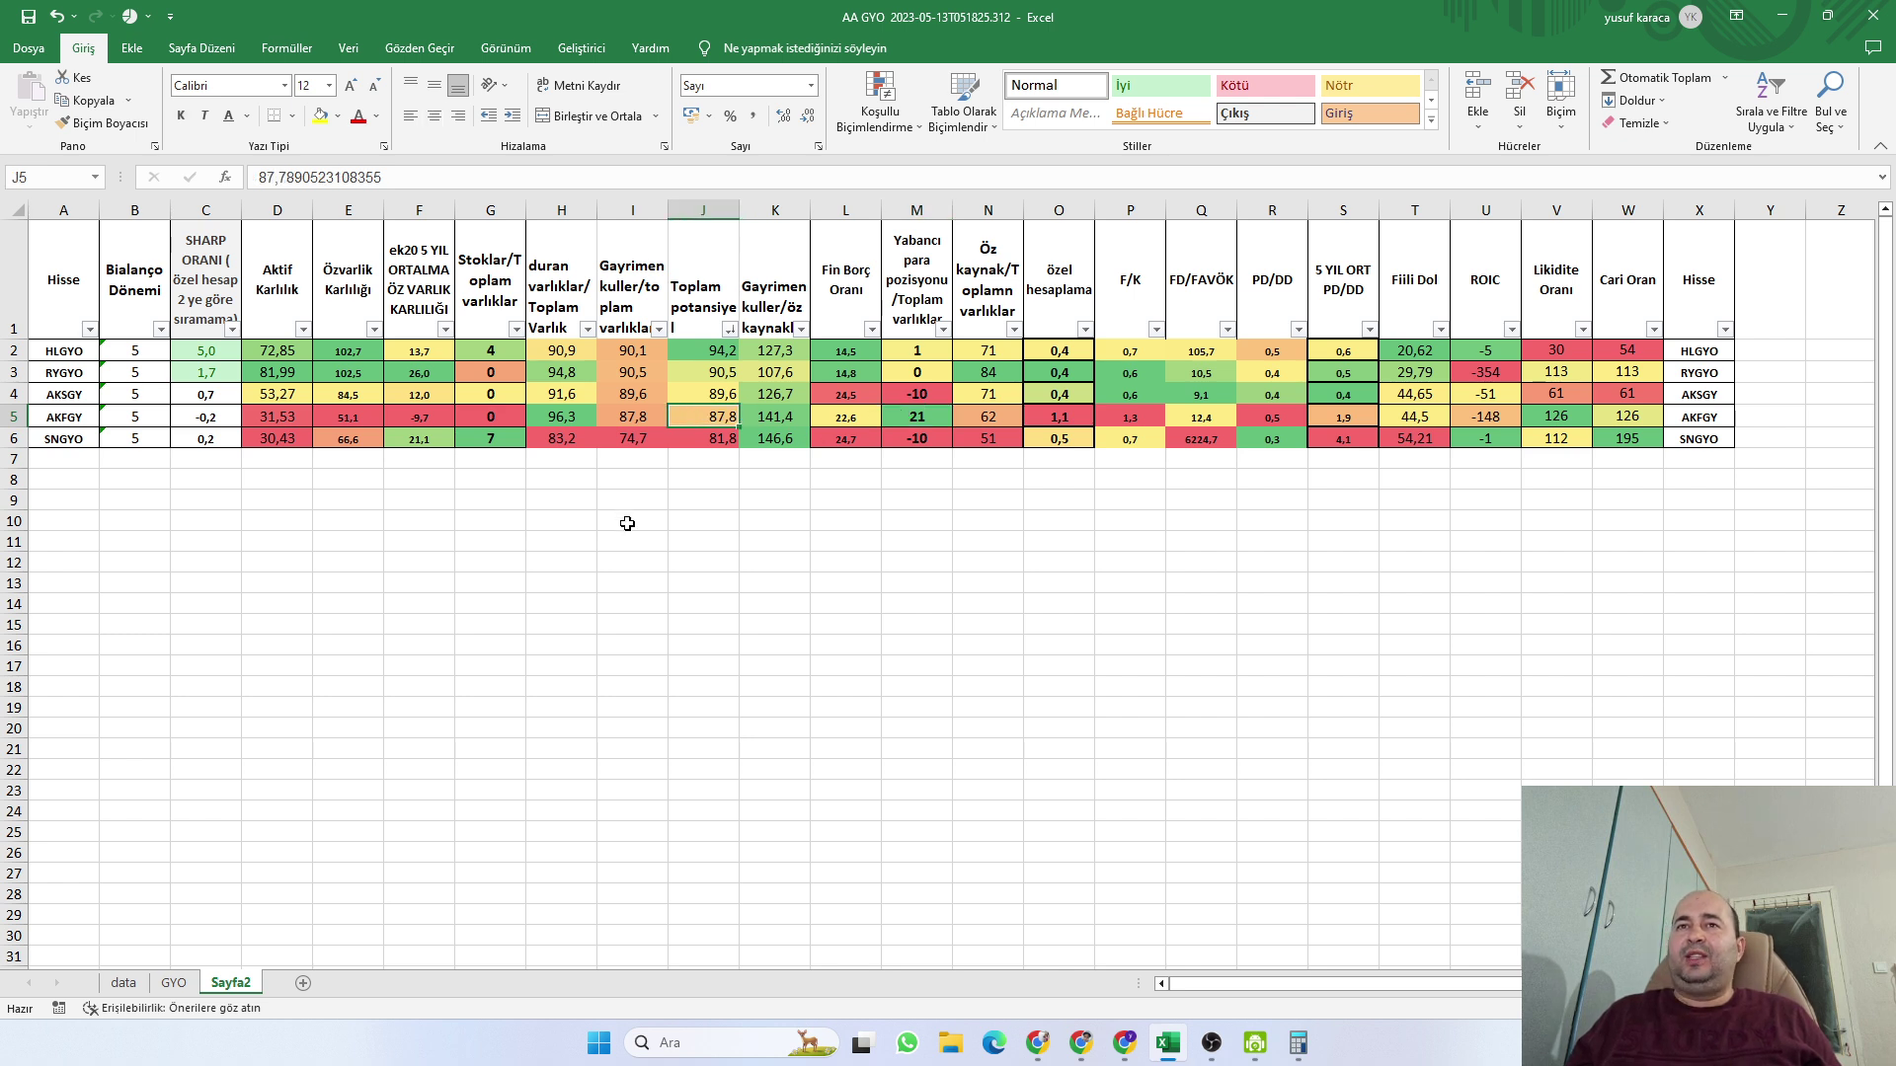
left_click(767, 419)
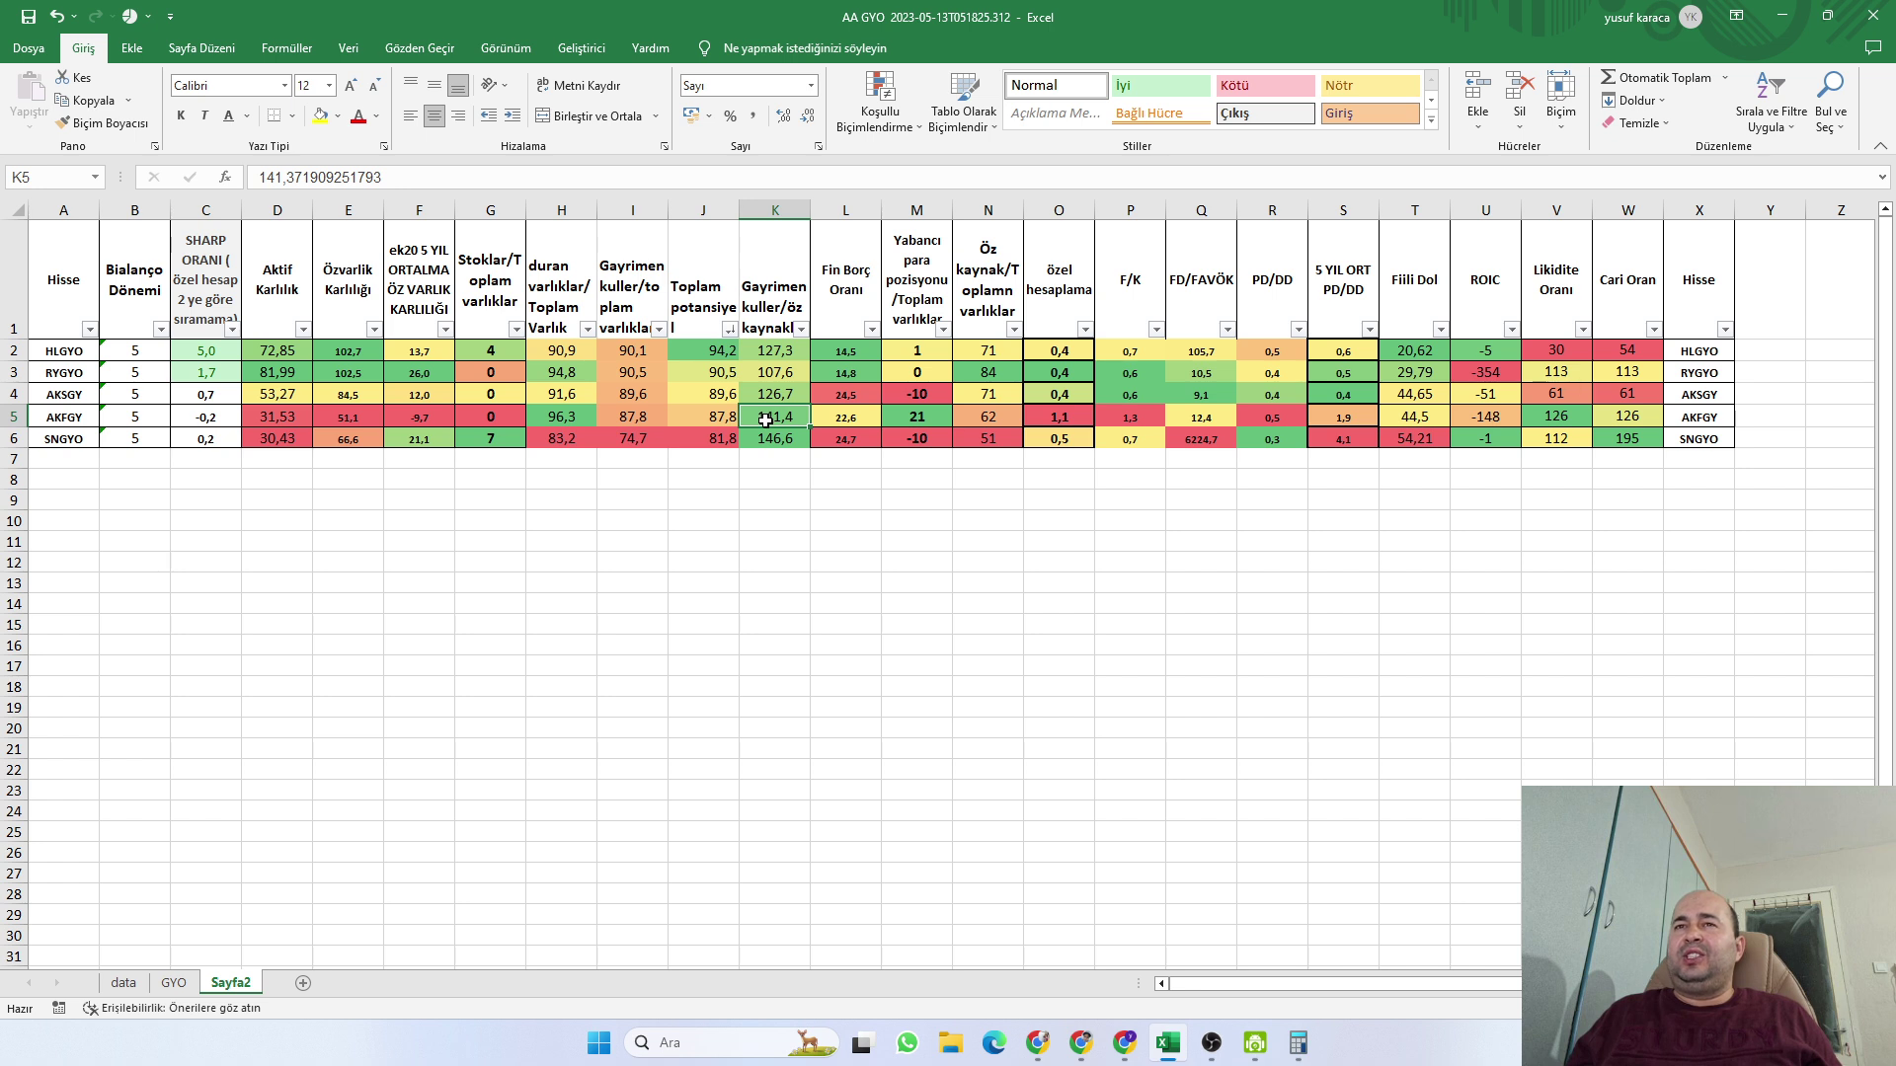
left_click(822, 415)
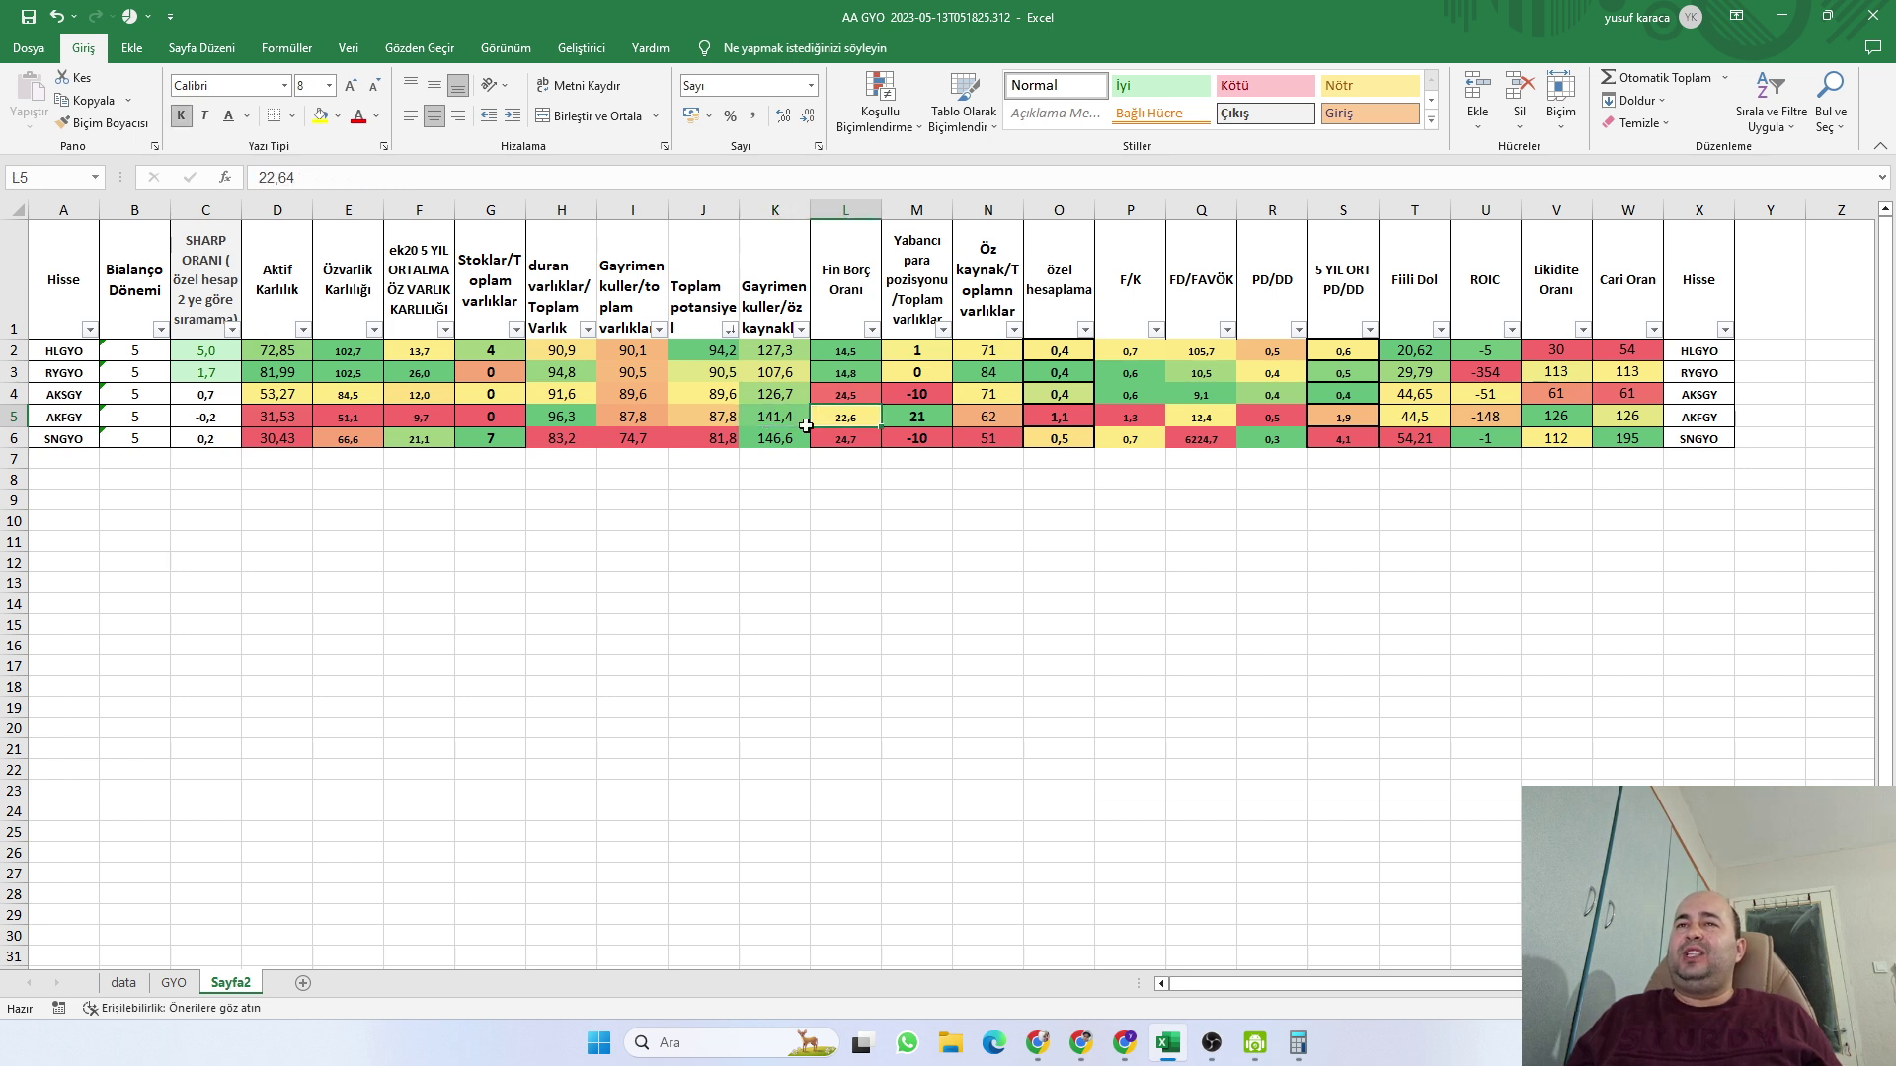
Compare SNGYO's Fin Borç Oranı and foreign currency position with AKFGY's, and highlight the AKFGY row
left_click(845, 437)
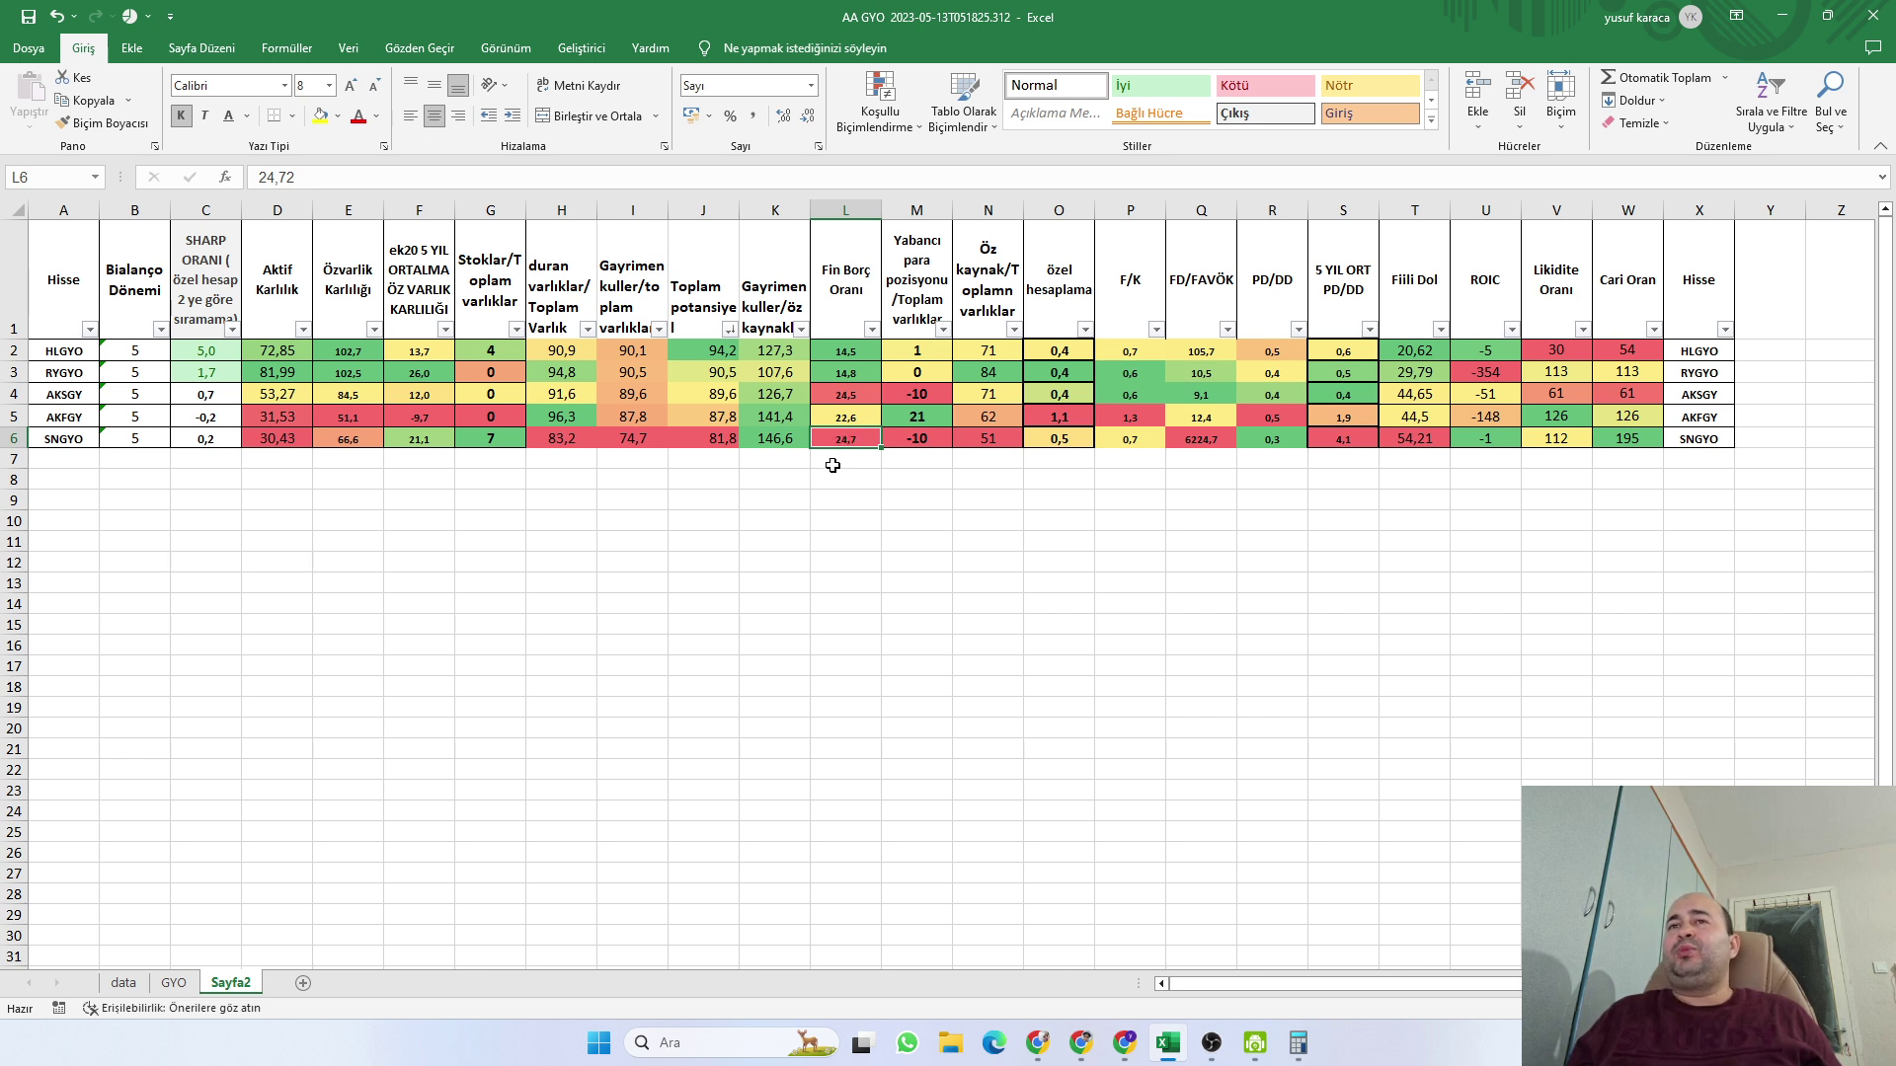
left_click(928, 445)
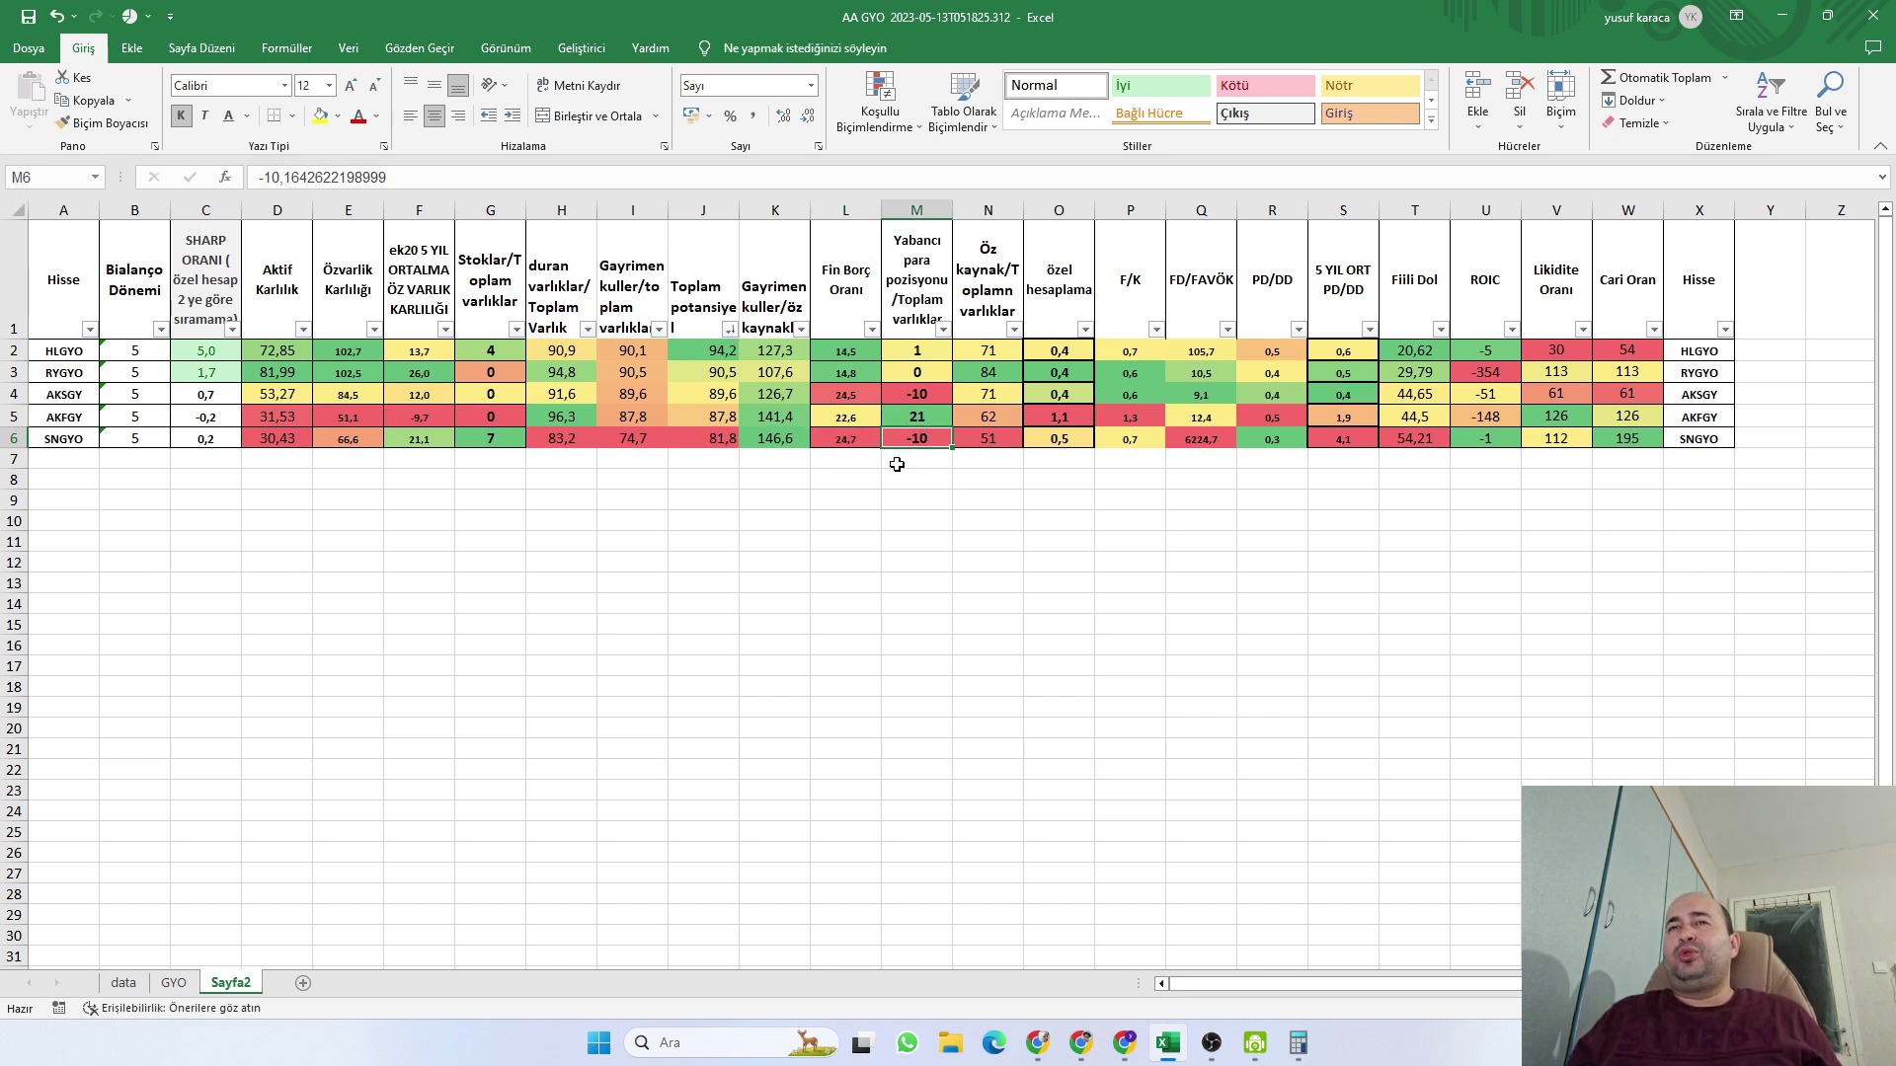
left_click(845, 417)
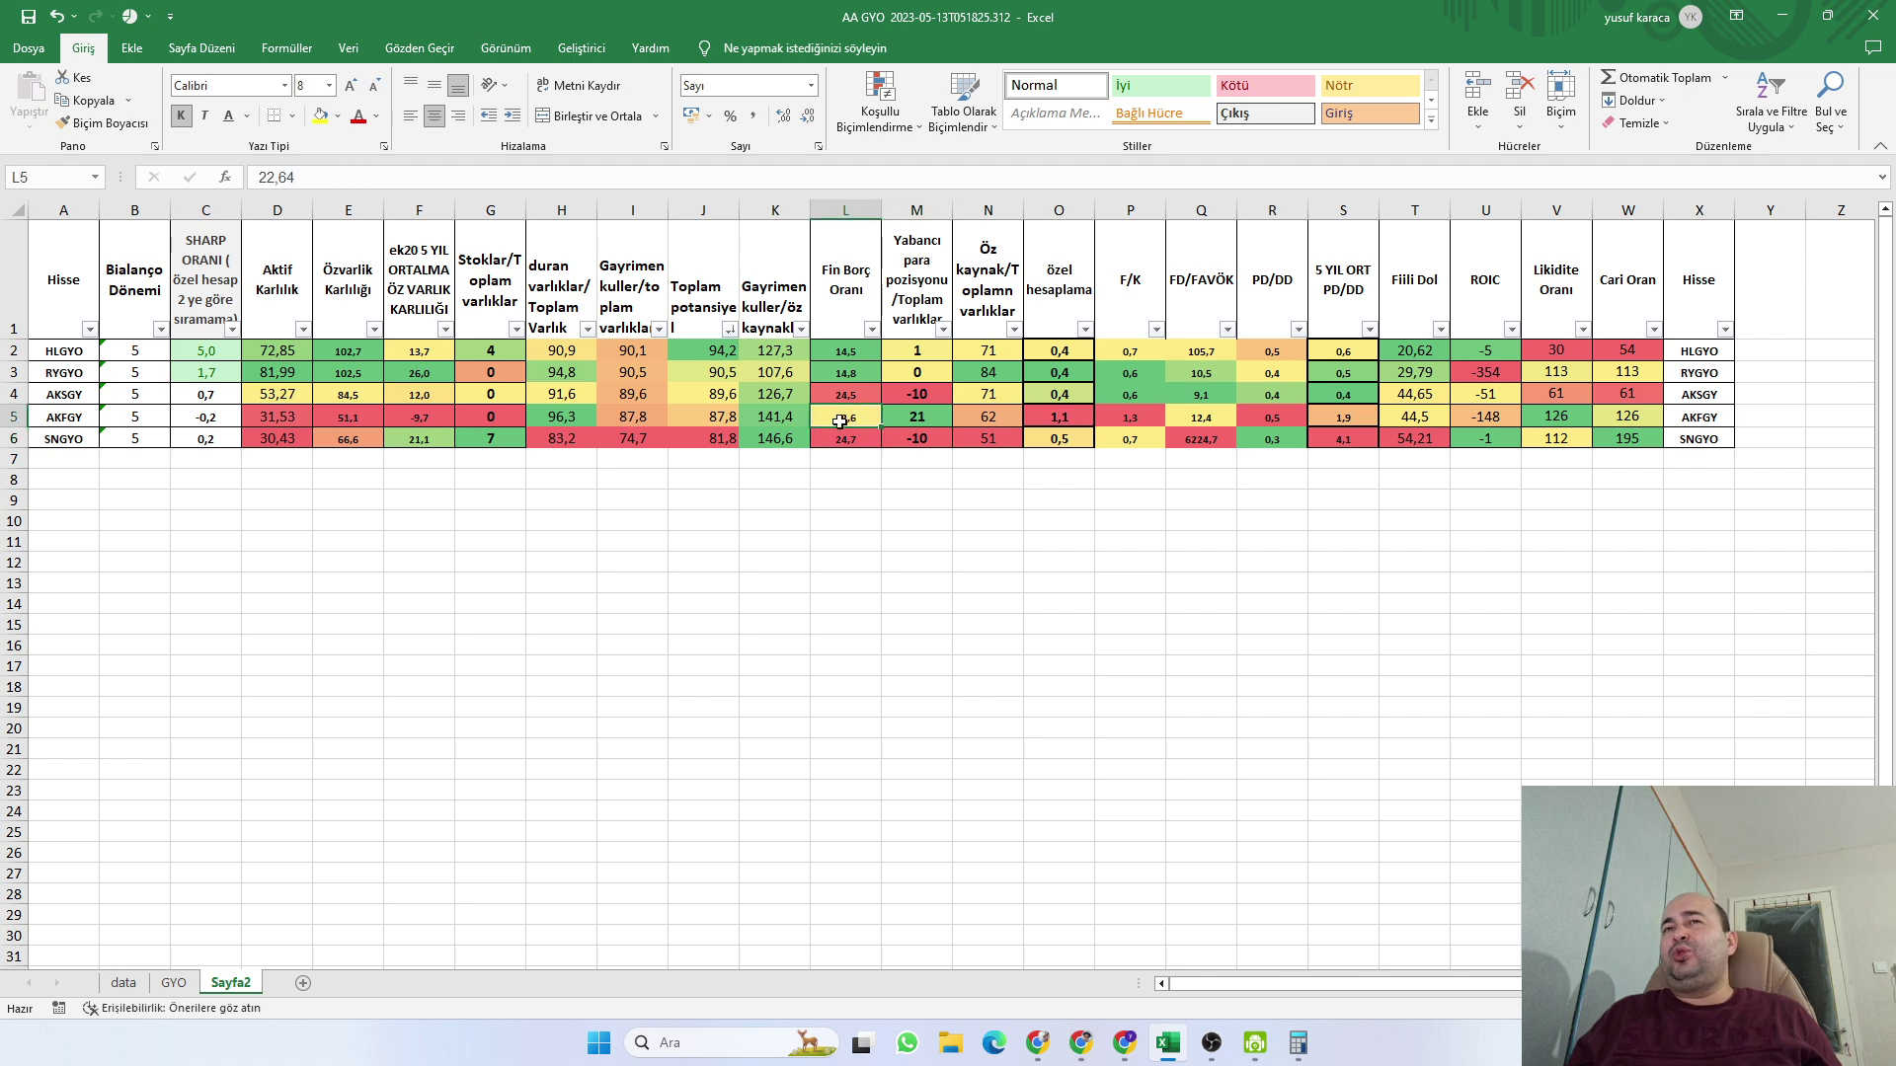
left_click(919, 422)
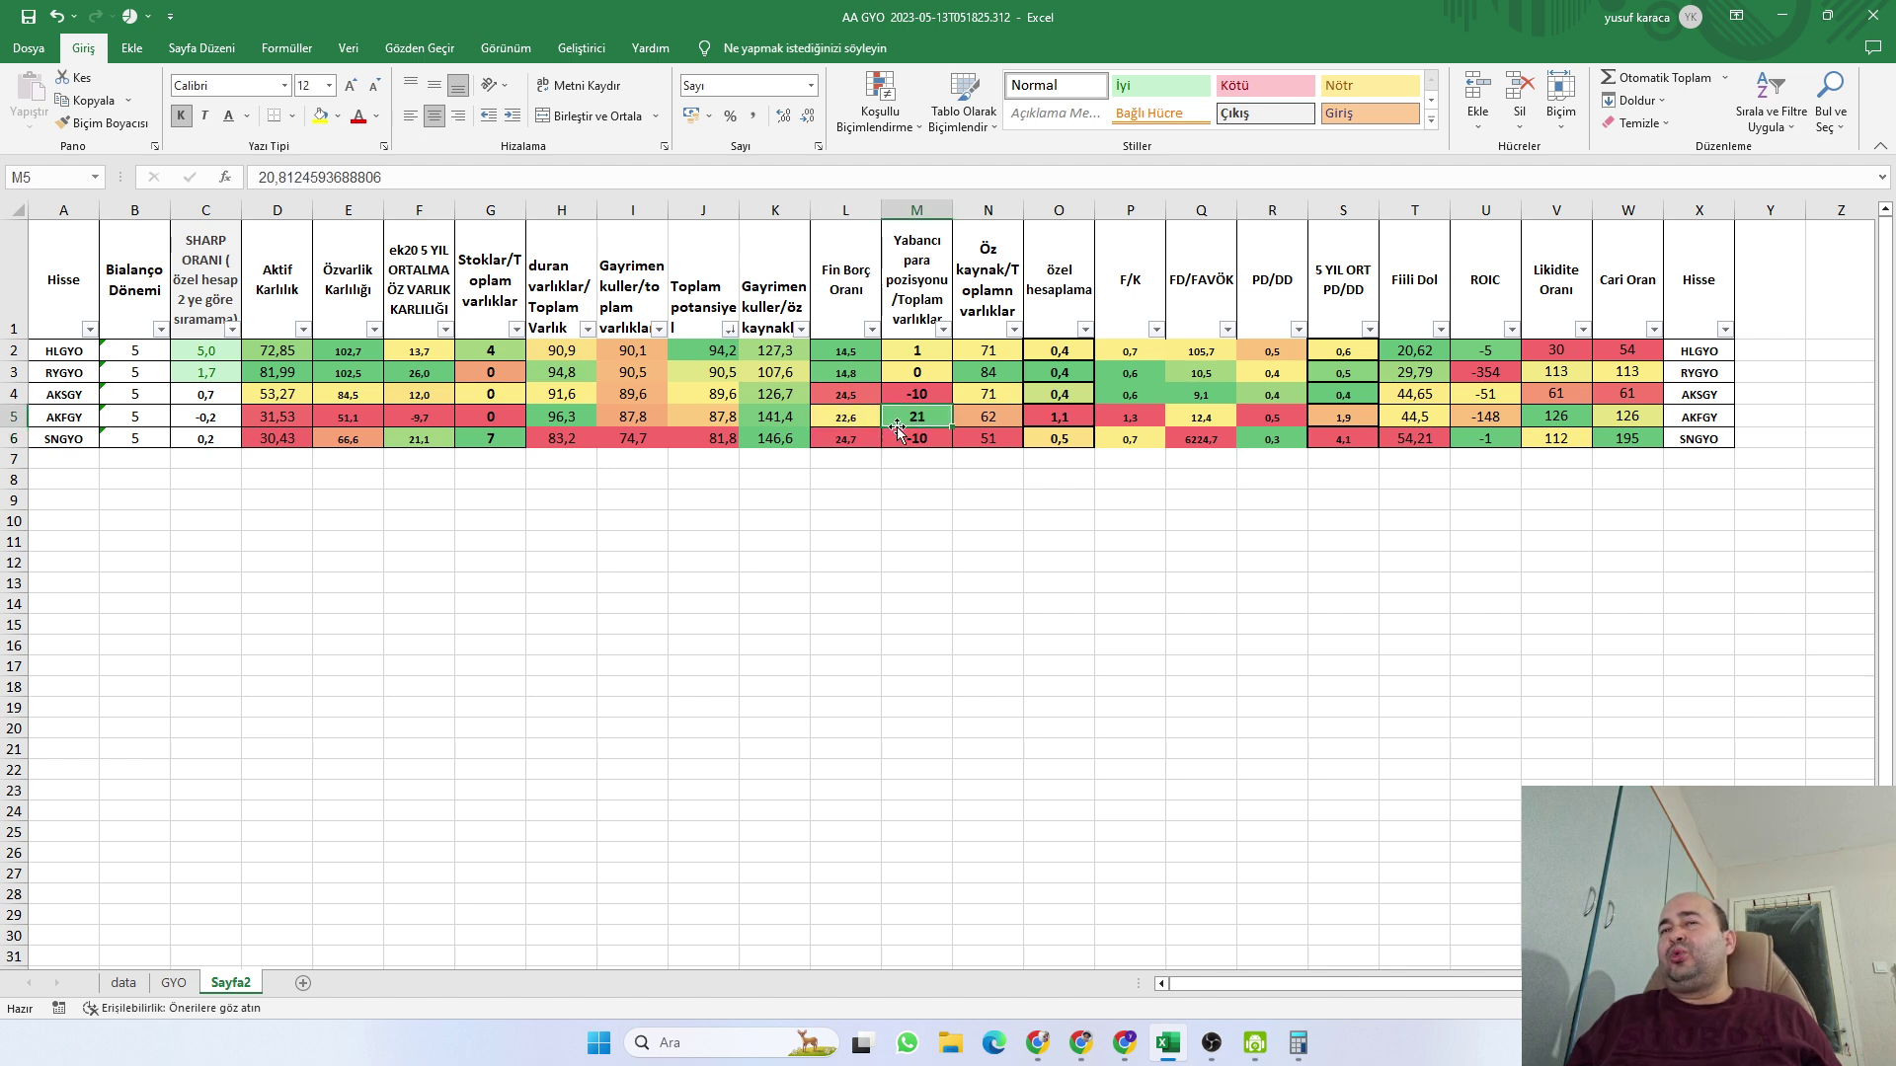
left_click(15, 417)
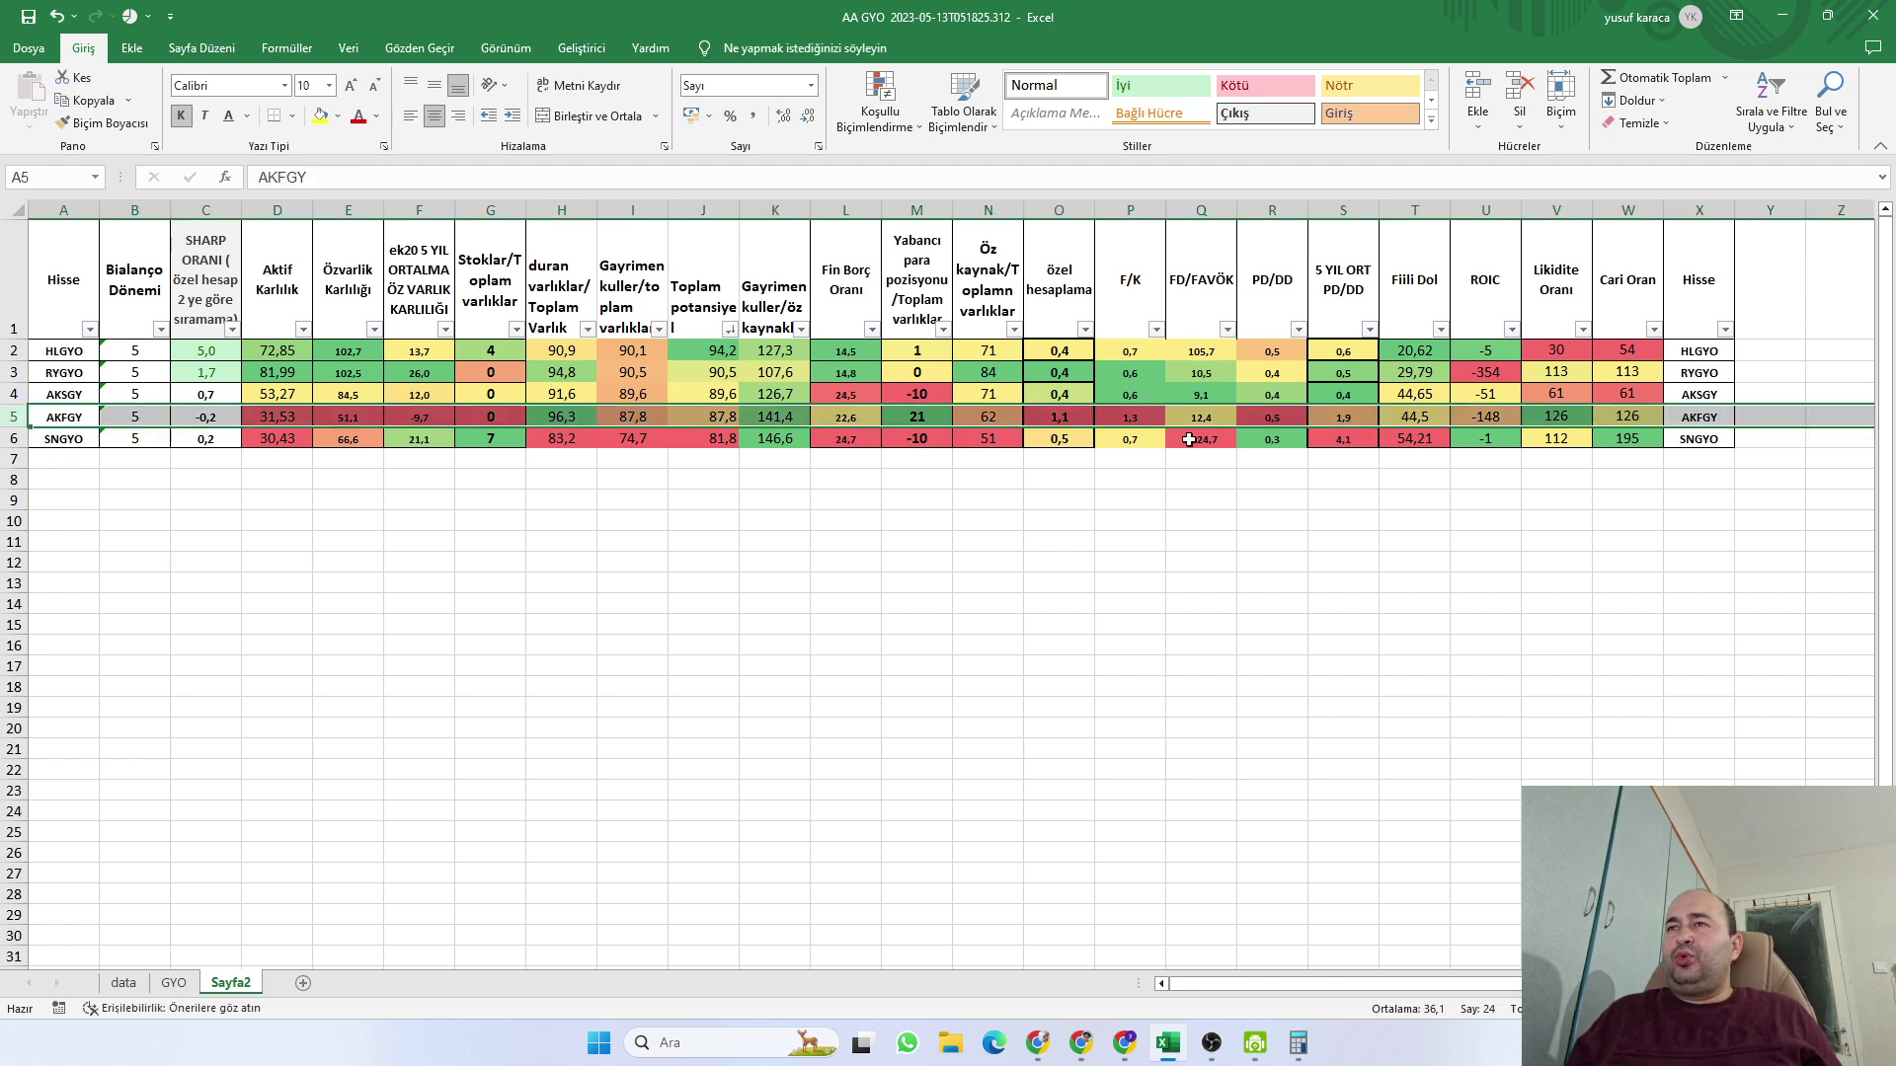
Compare the current PD/DD and 5 YIL ORT PD/DD values of SNGYO and AKFGY
left_click(1338, 441)
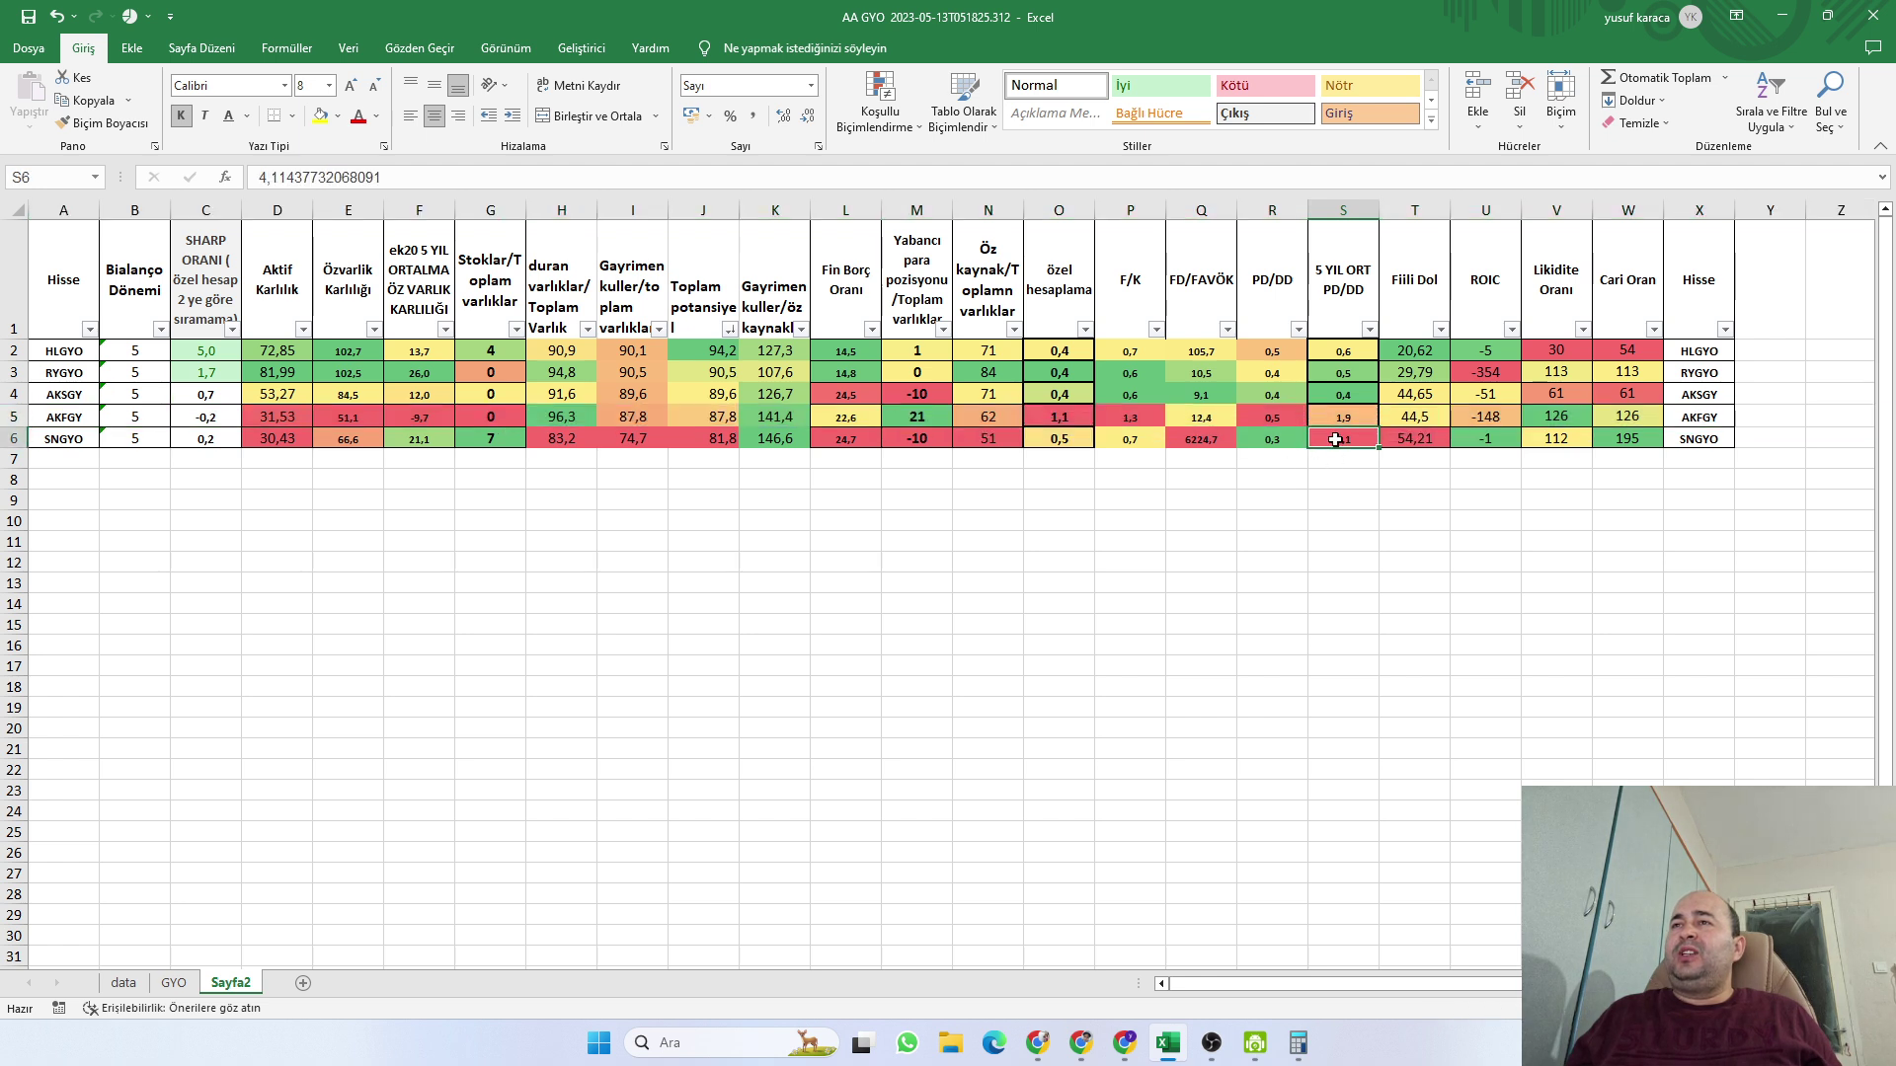
left_click(1275, 440)
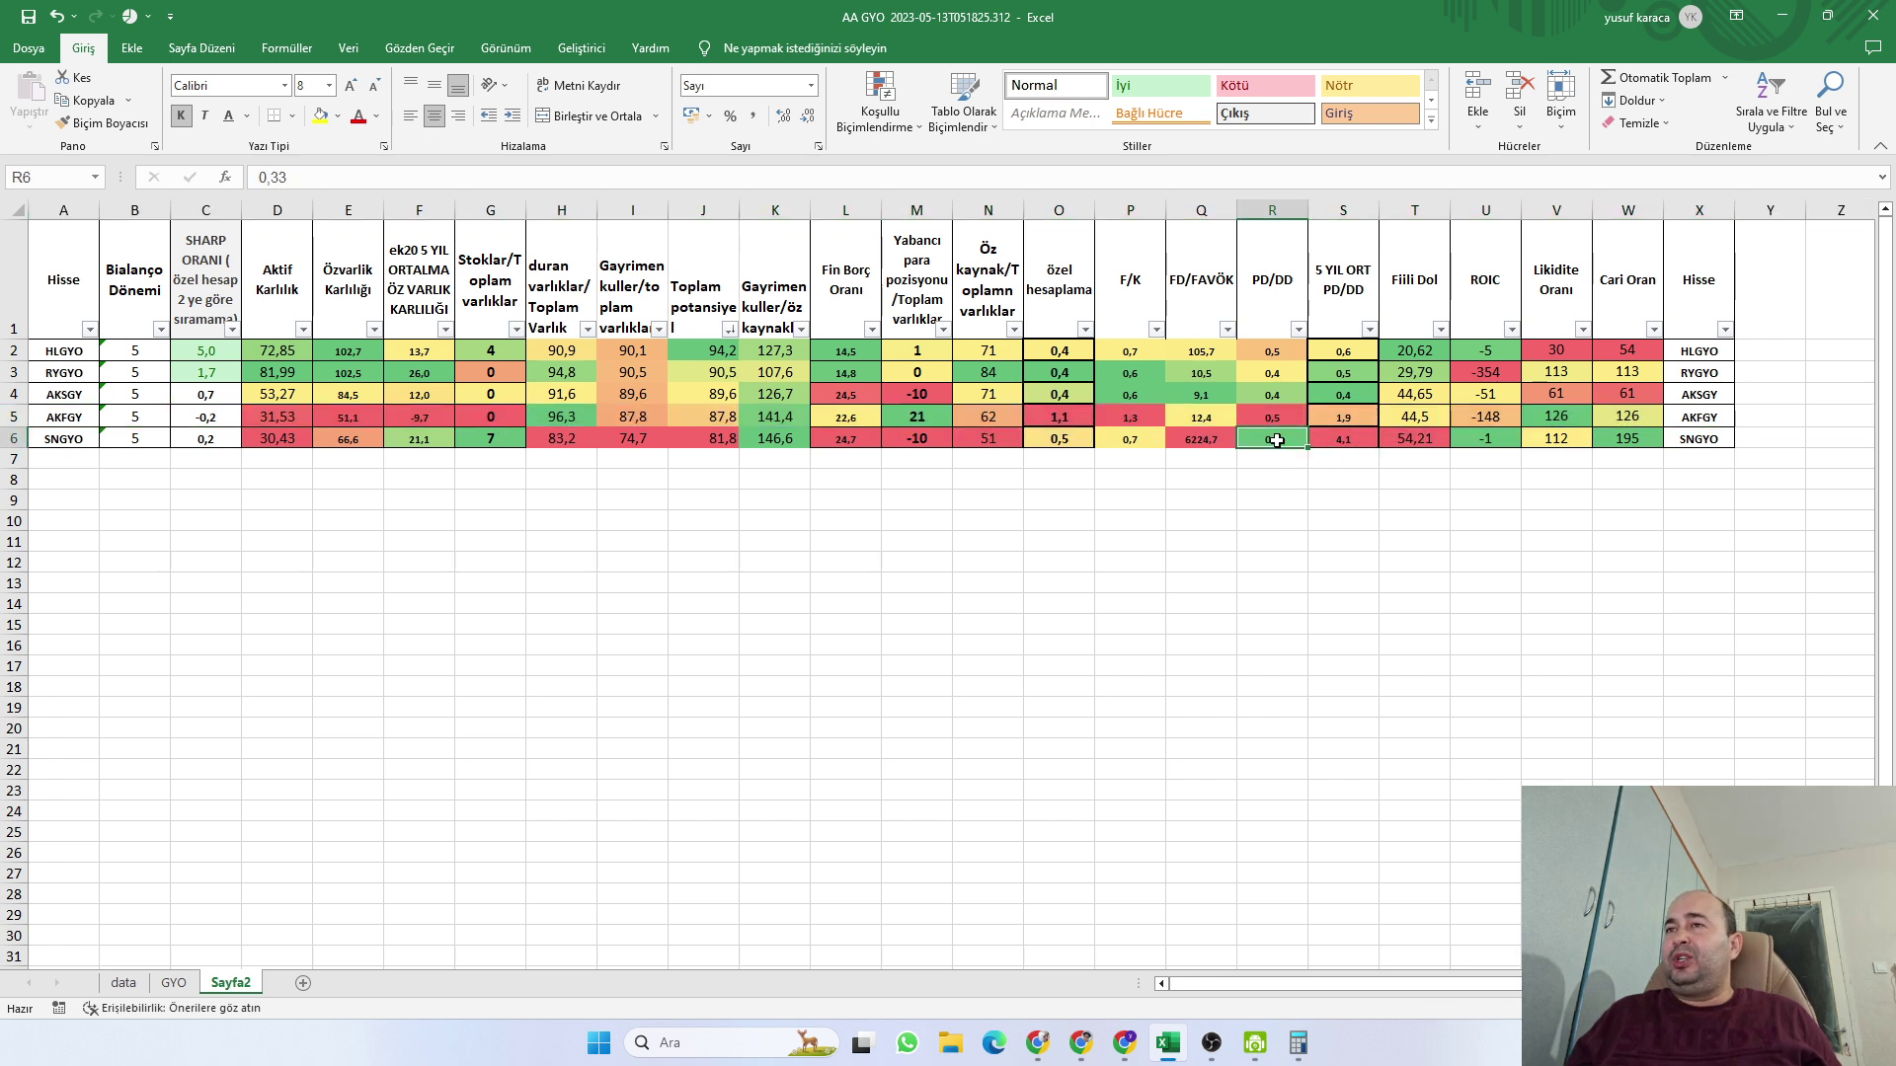
left_click(1337, 415)
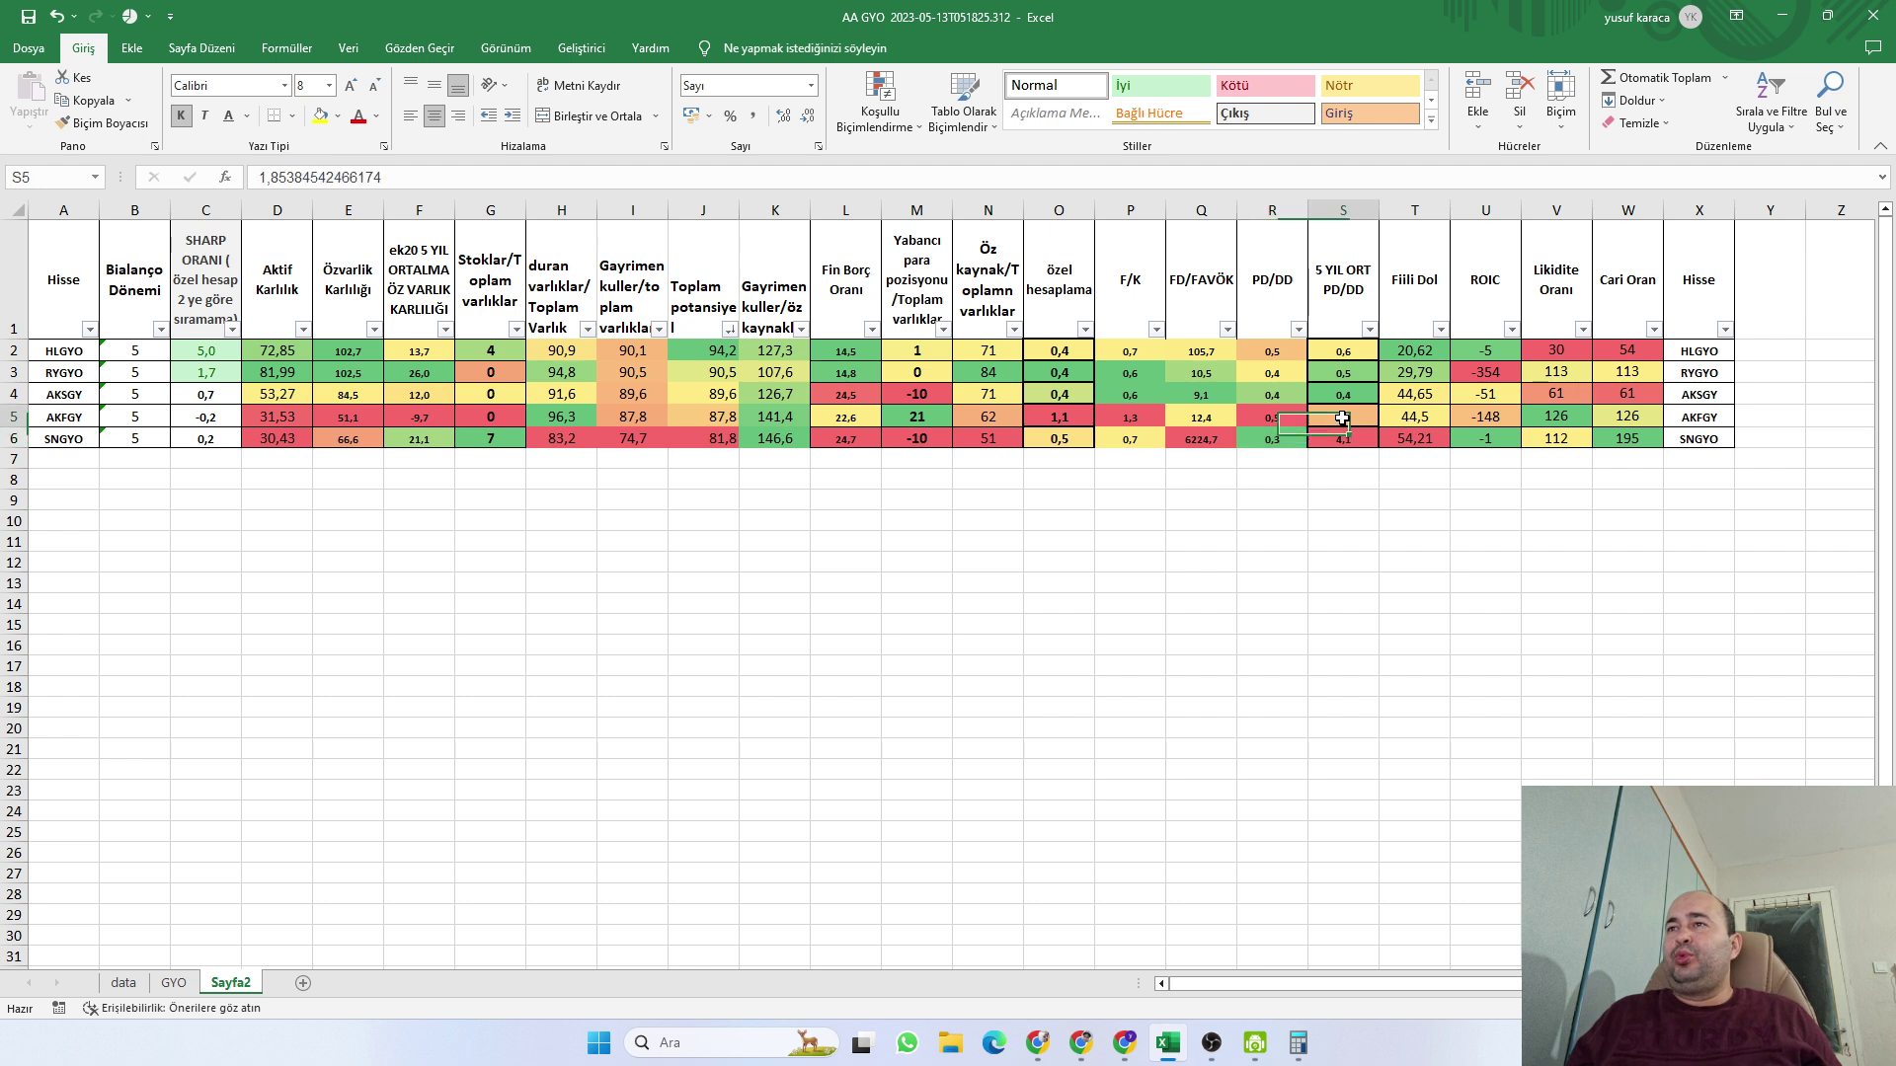
left_click(1280, 418)
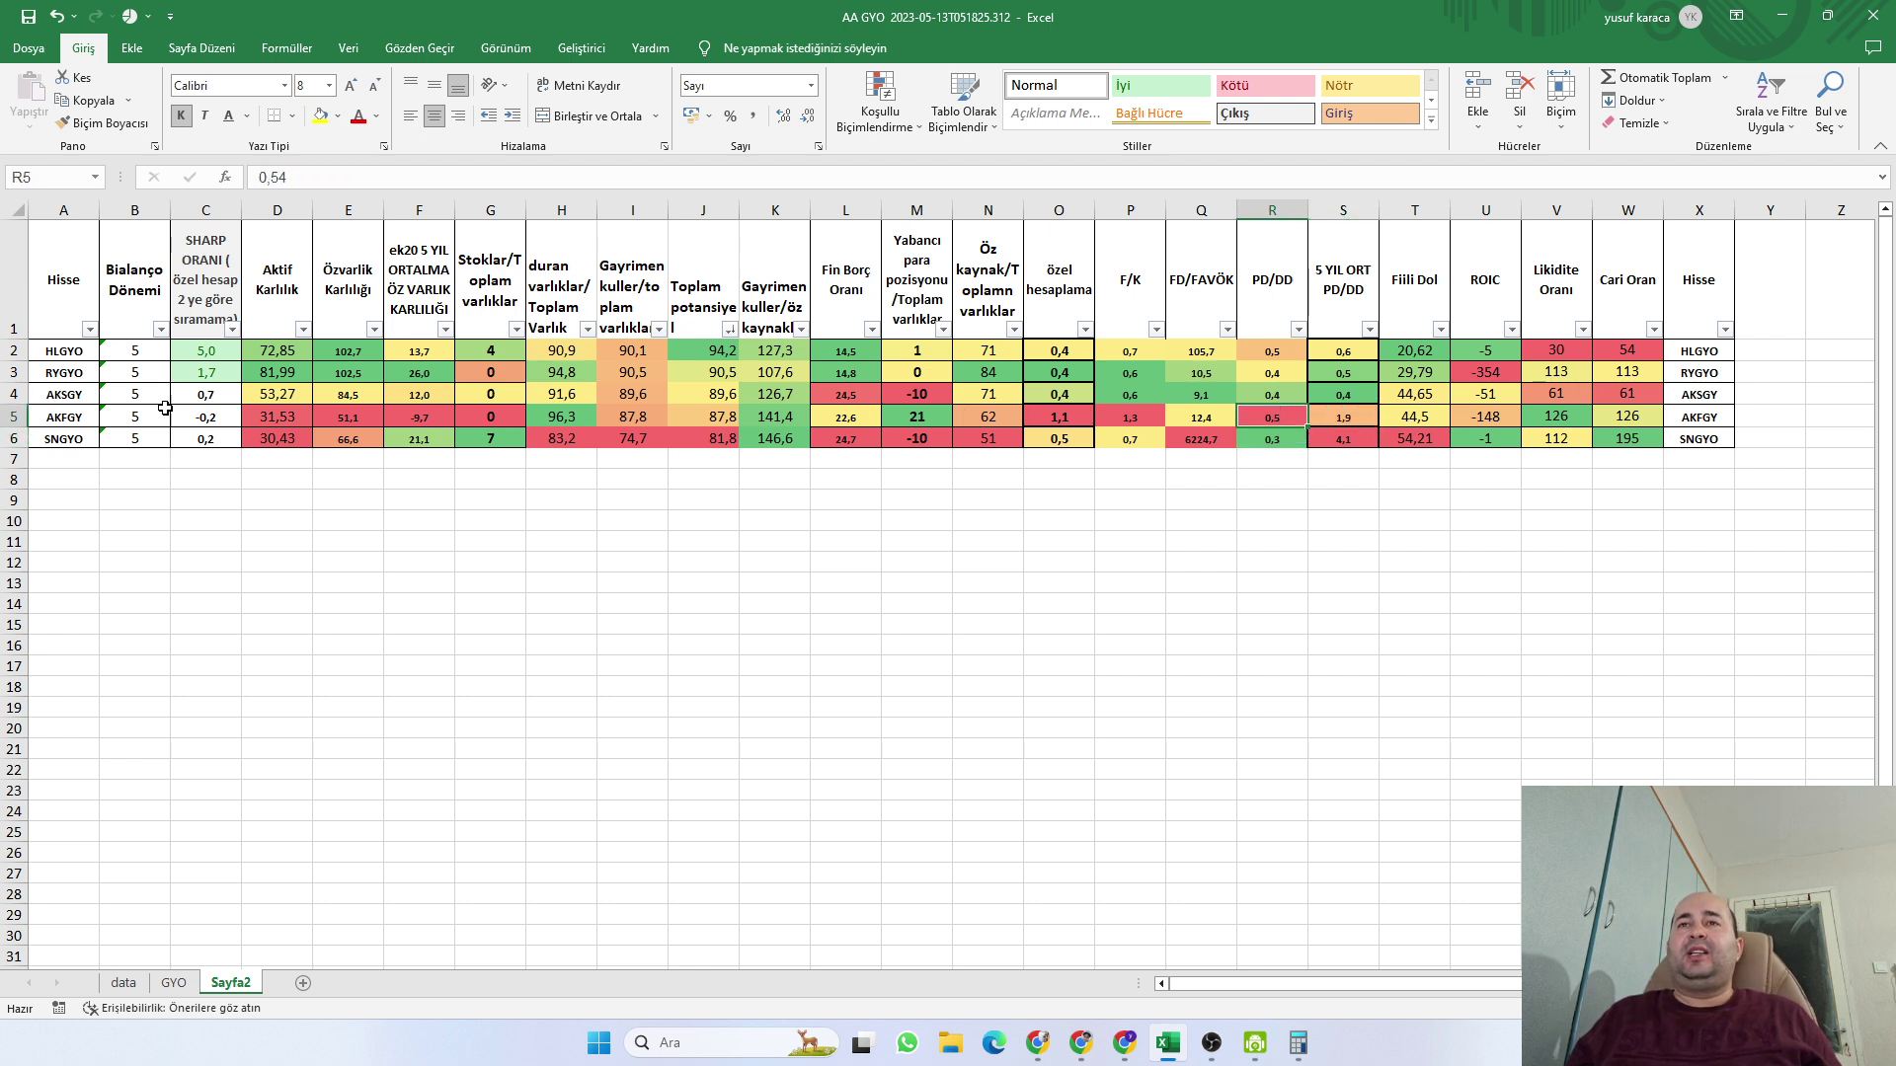
left_click(14, 417)
Highlight the AKSGY row, inspect its real-estate-to-equity ratio, and select its ticker cell
left_click(14, 394)
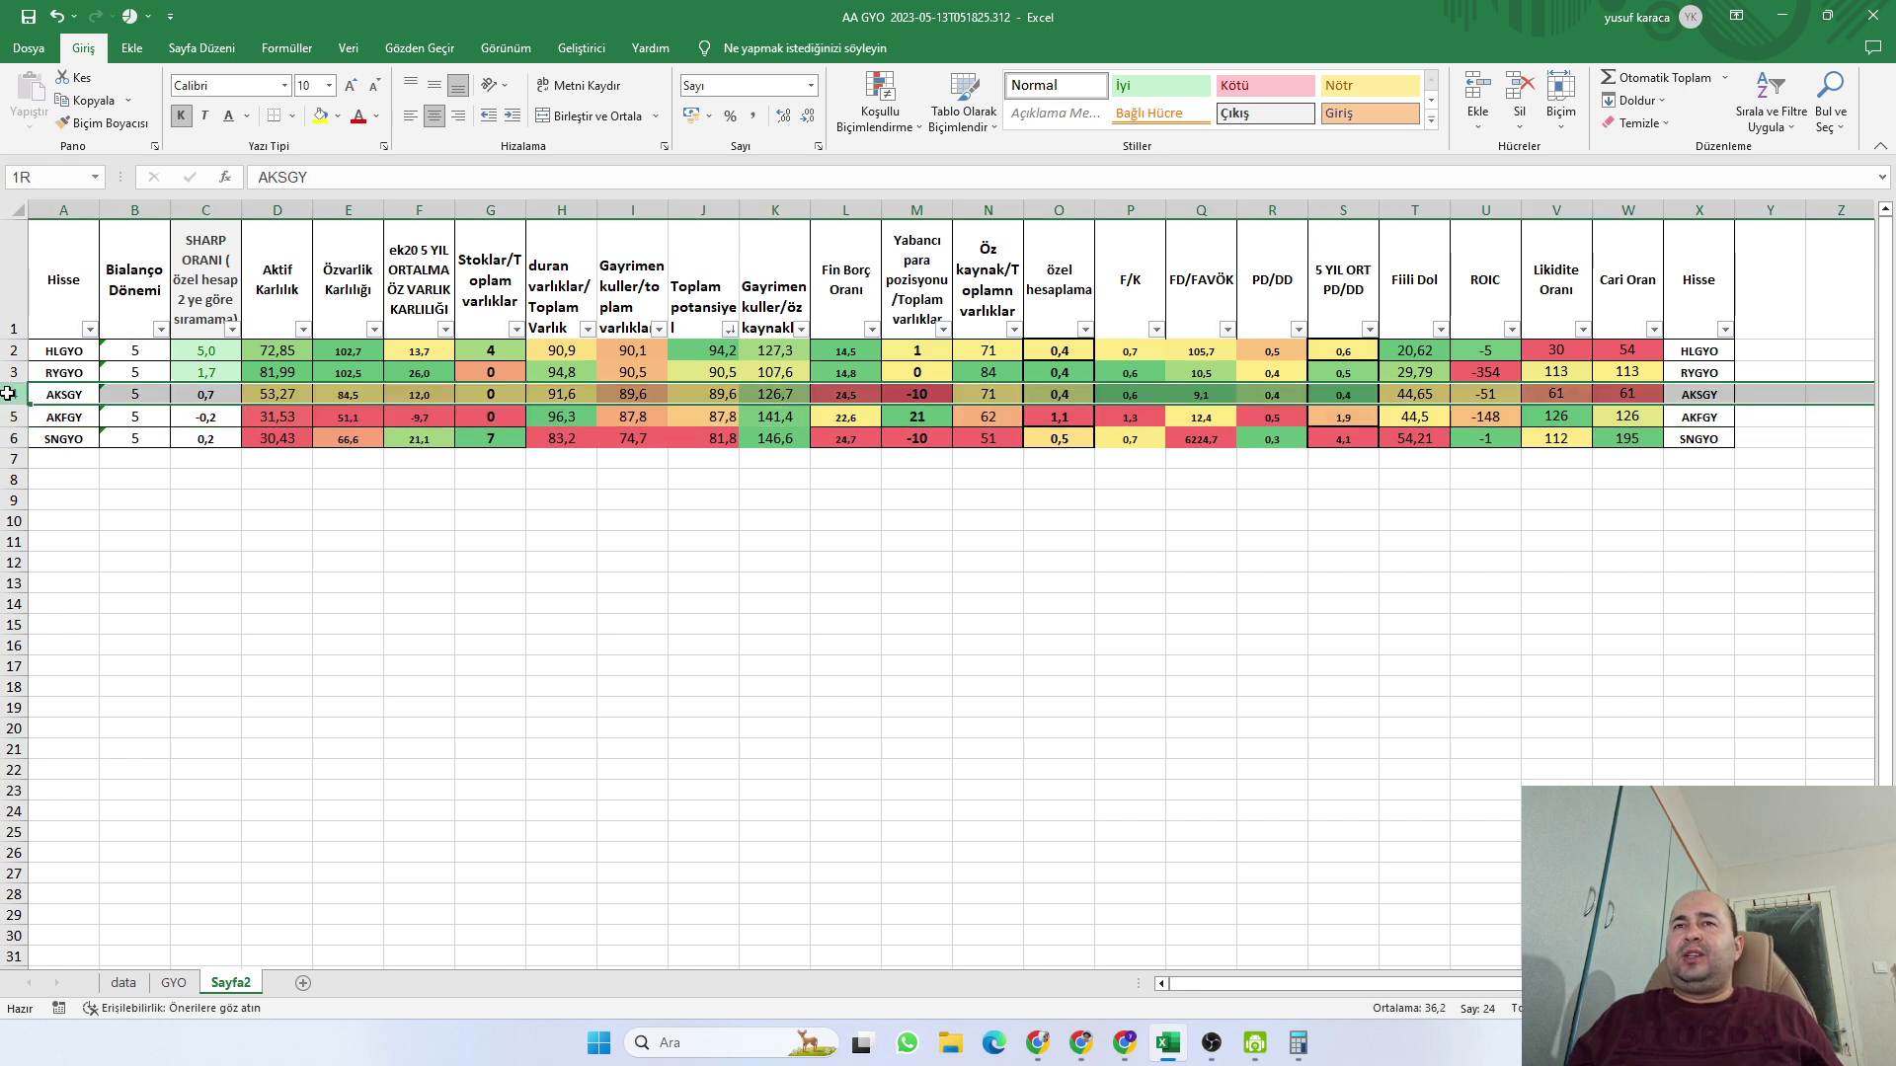
left_click(760, 394)
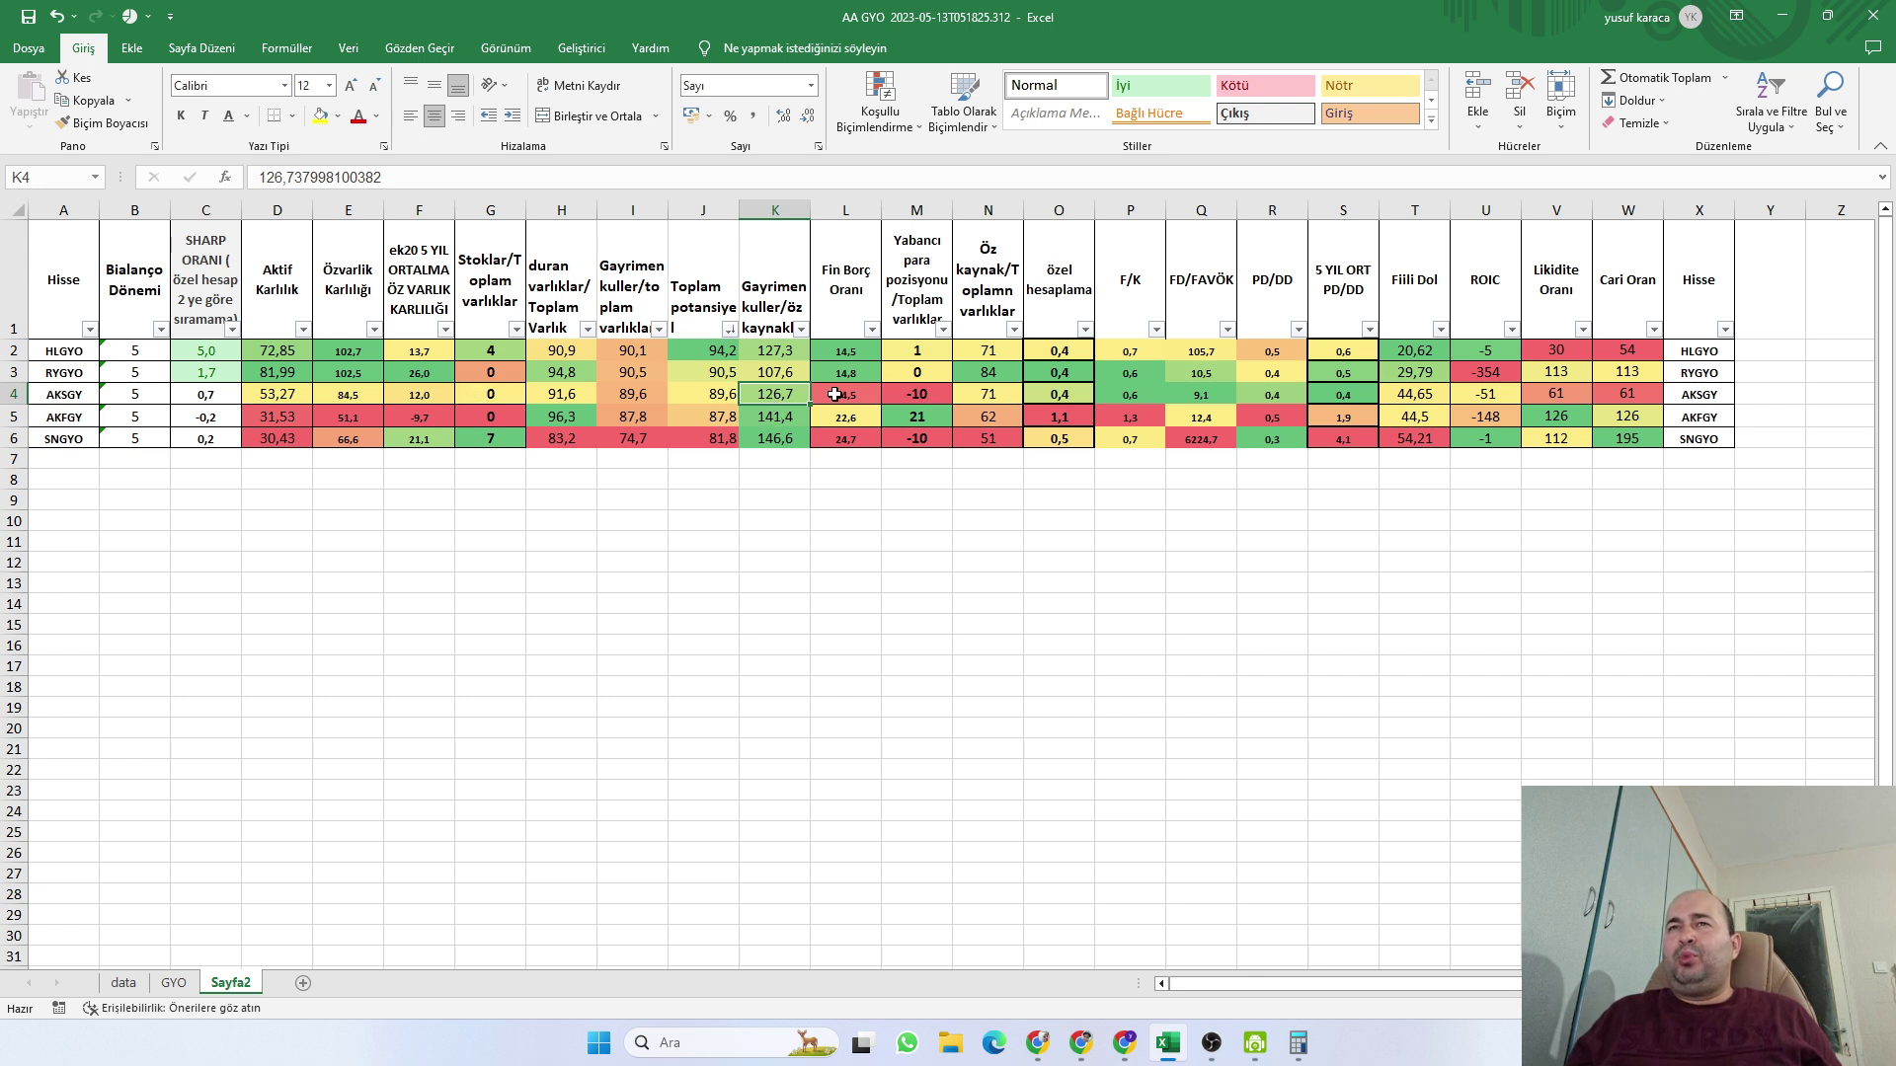
left_click(56, 395)
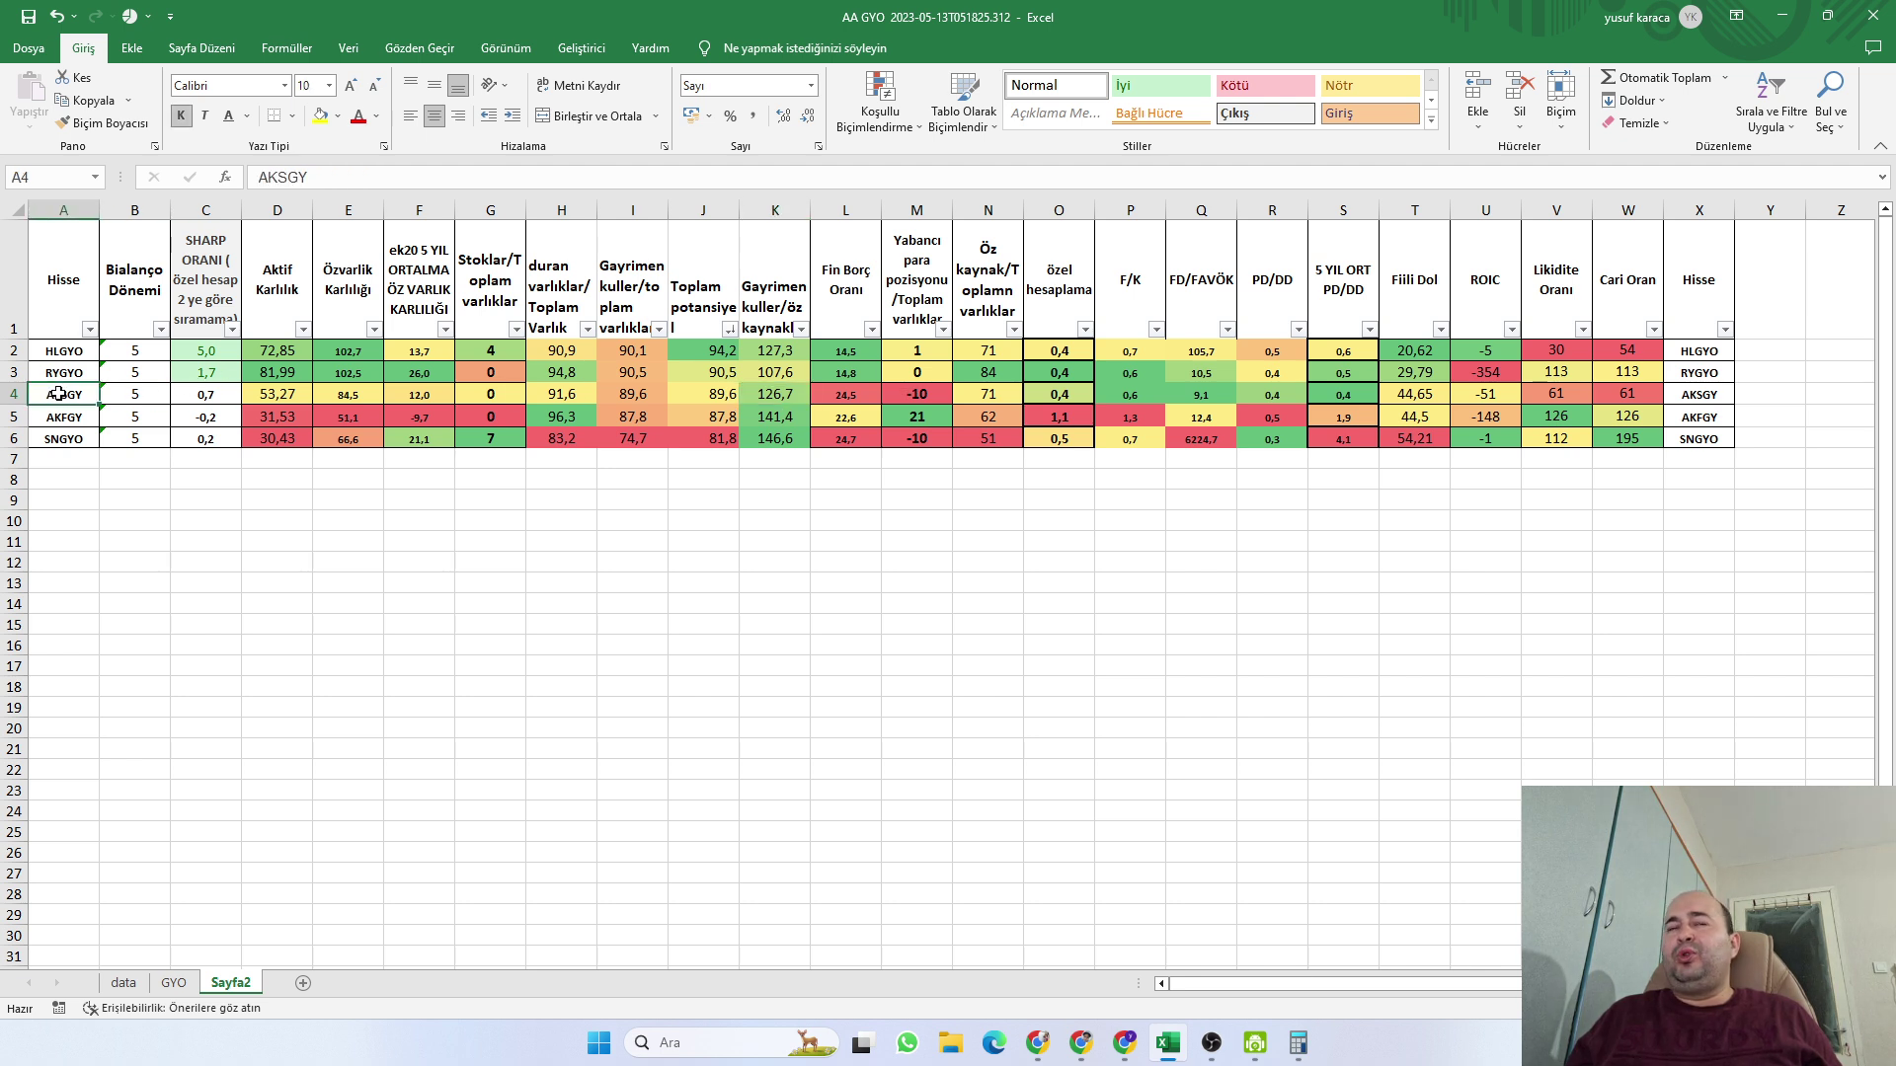
Switch to Fintables in the browser, search for "aksg", and open AKSGY's summary report
left_click(1080, 1043)
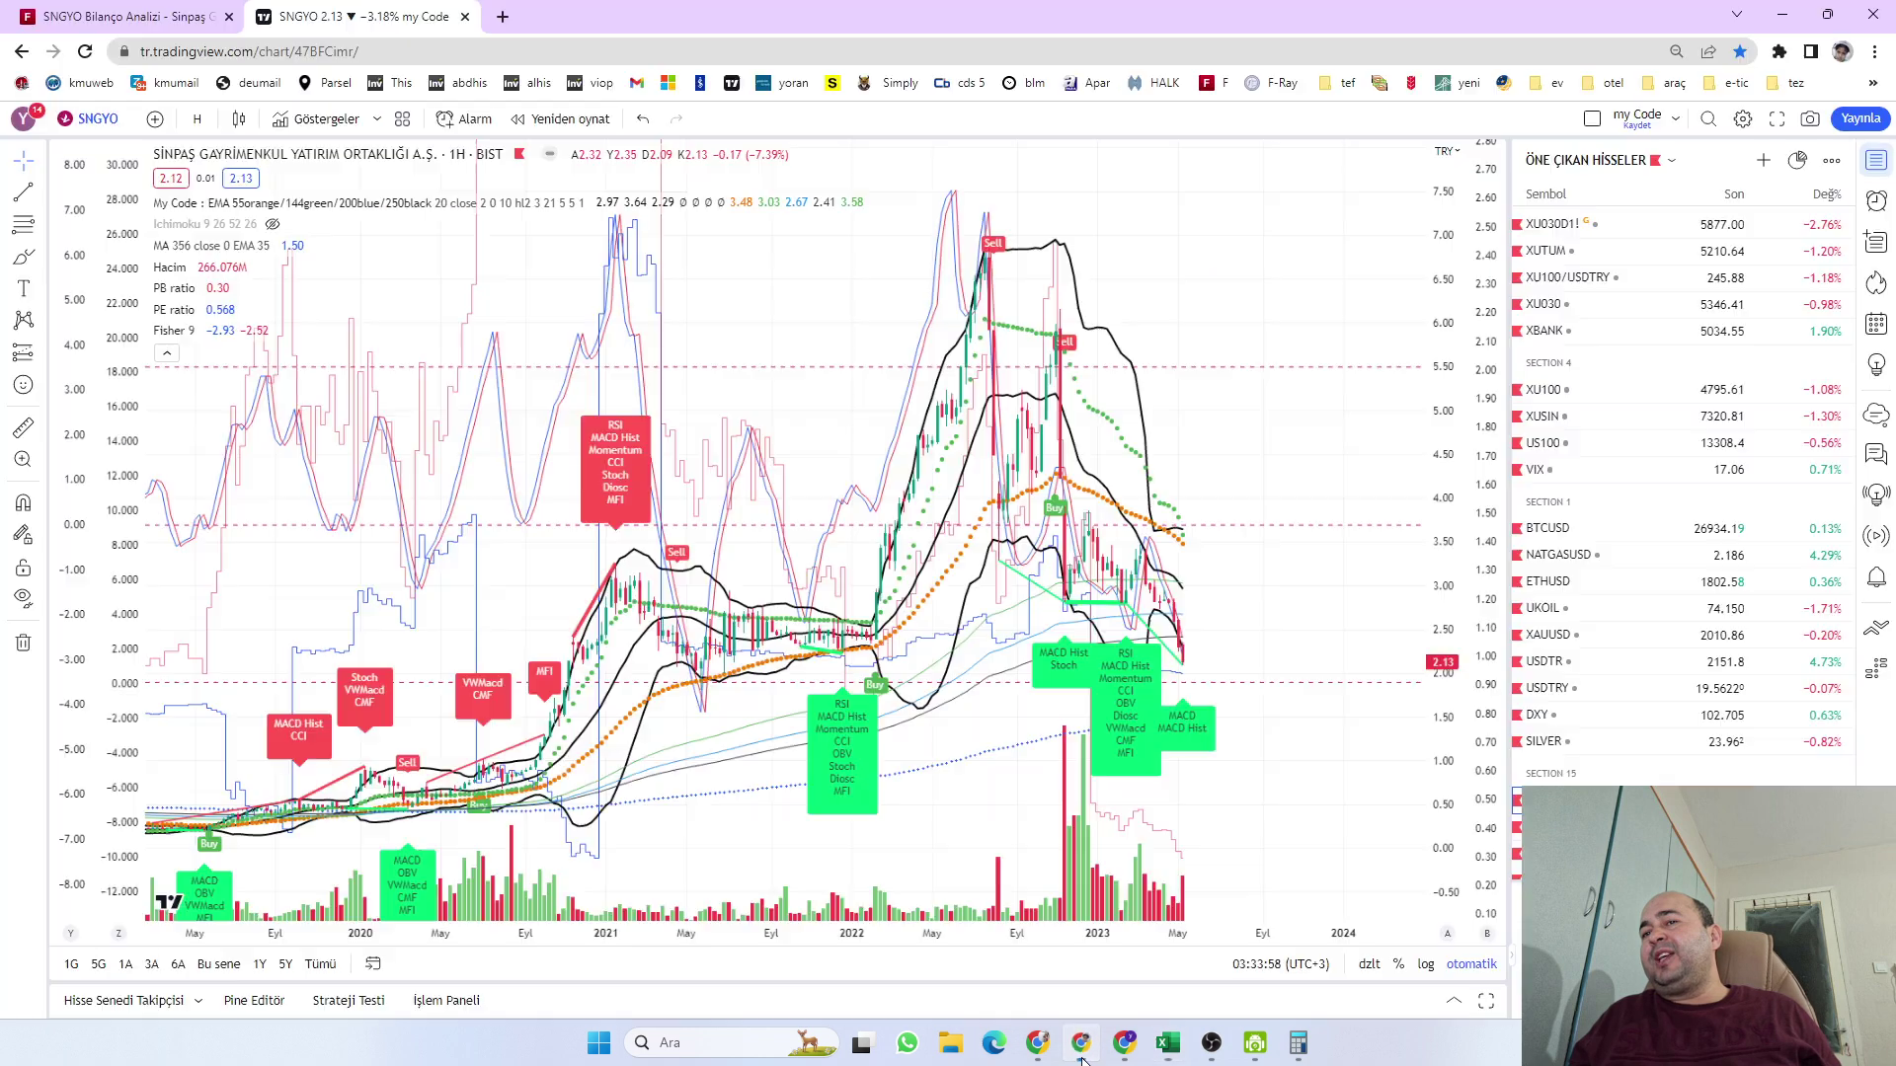
left_click(117, 17)
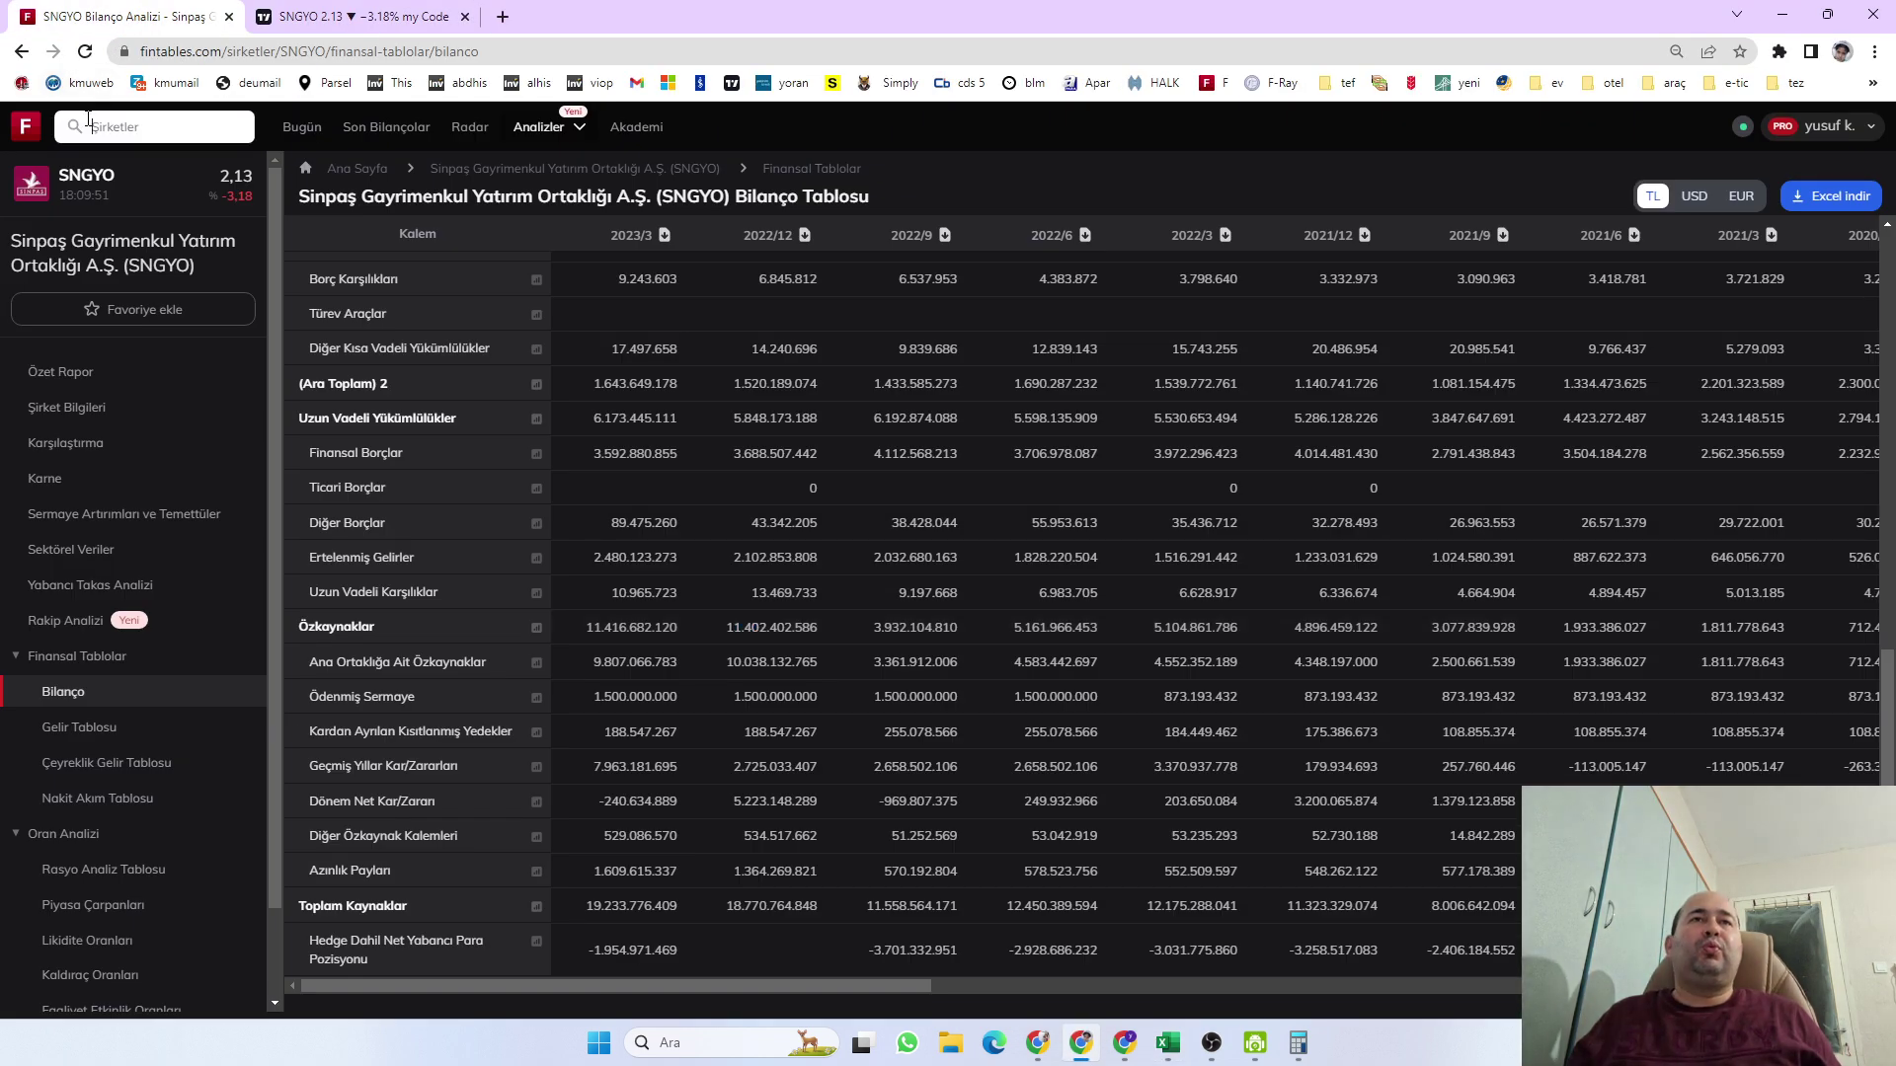
type("sg")
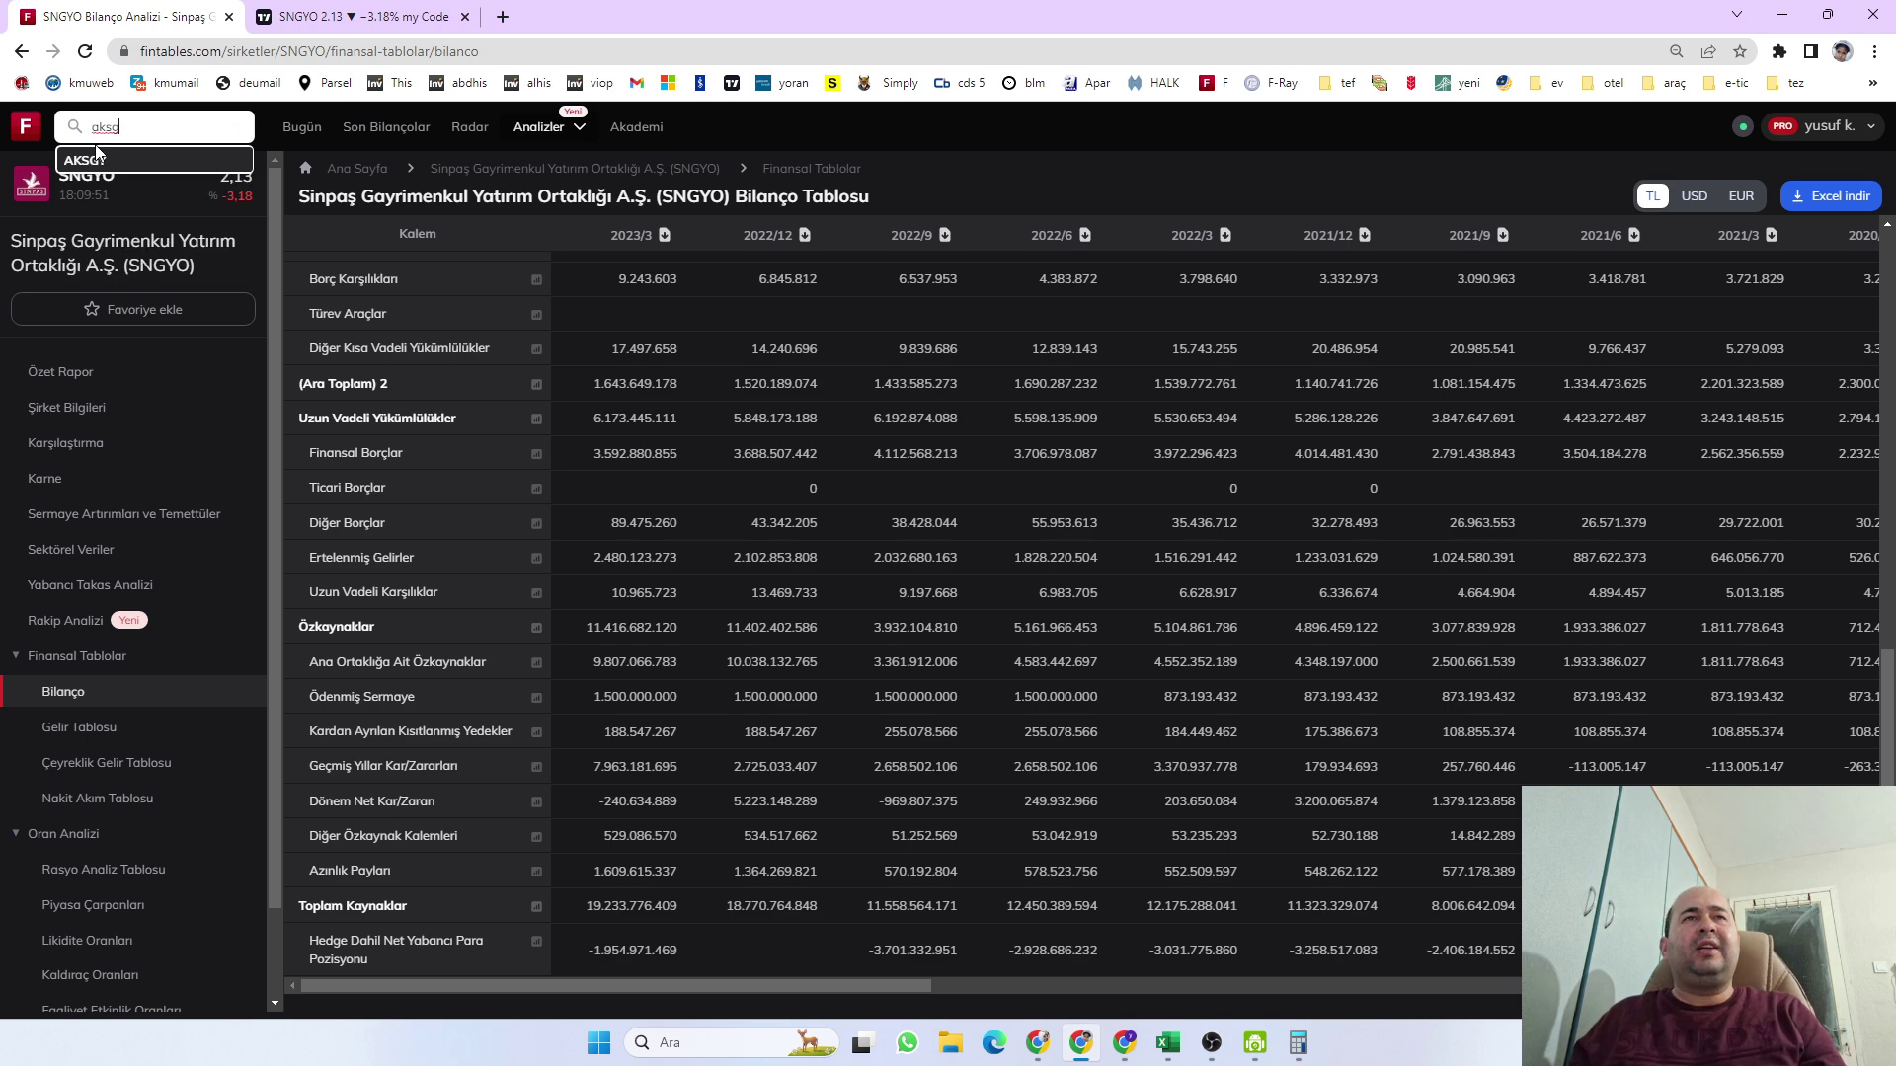
left_click(100, 158)
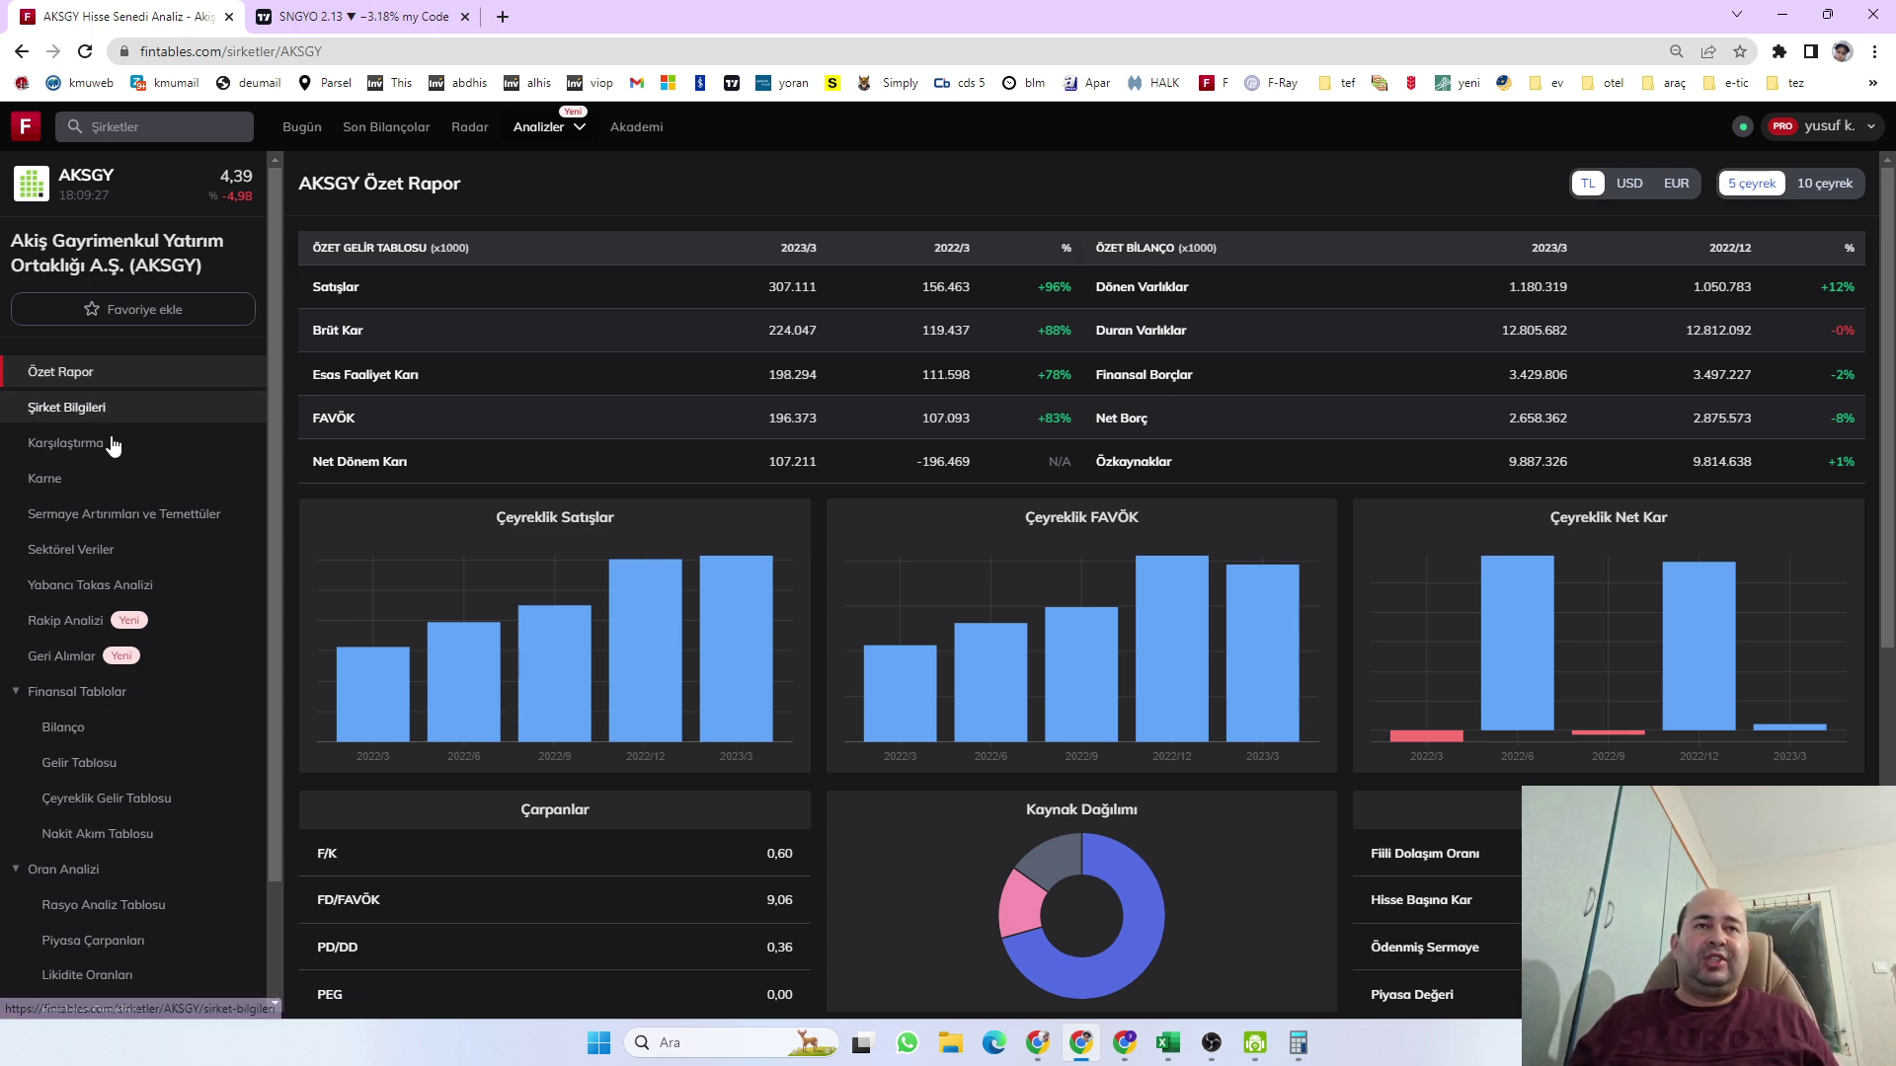
Open AKSGY's Bilanço table and highlight the 2023/3 Özkaynaklar figure
left_click(94, 732)
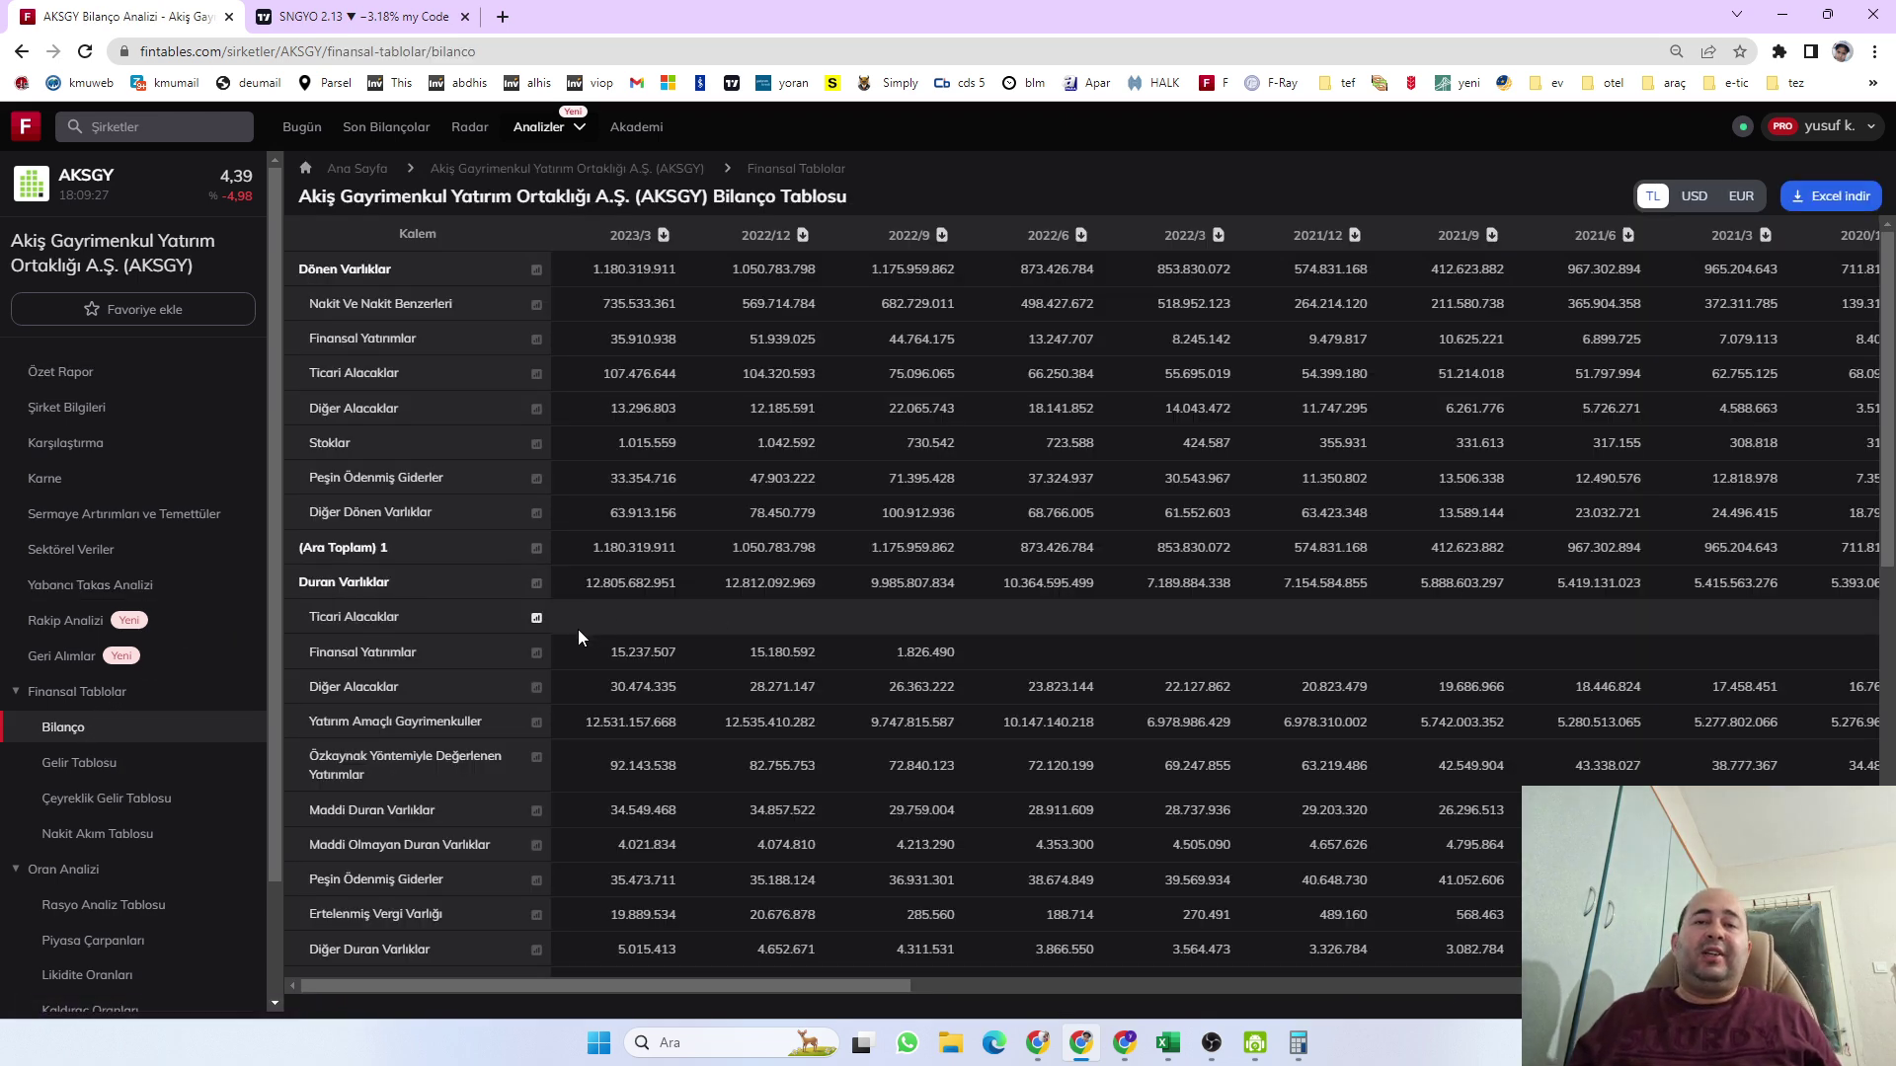
scroll(581, 624, "down", 10)
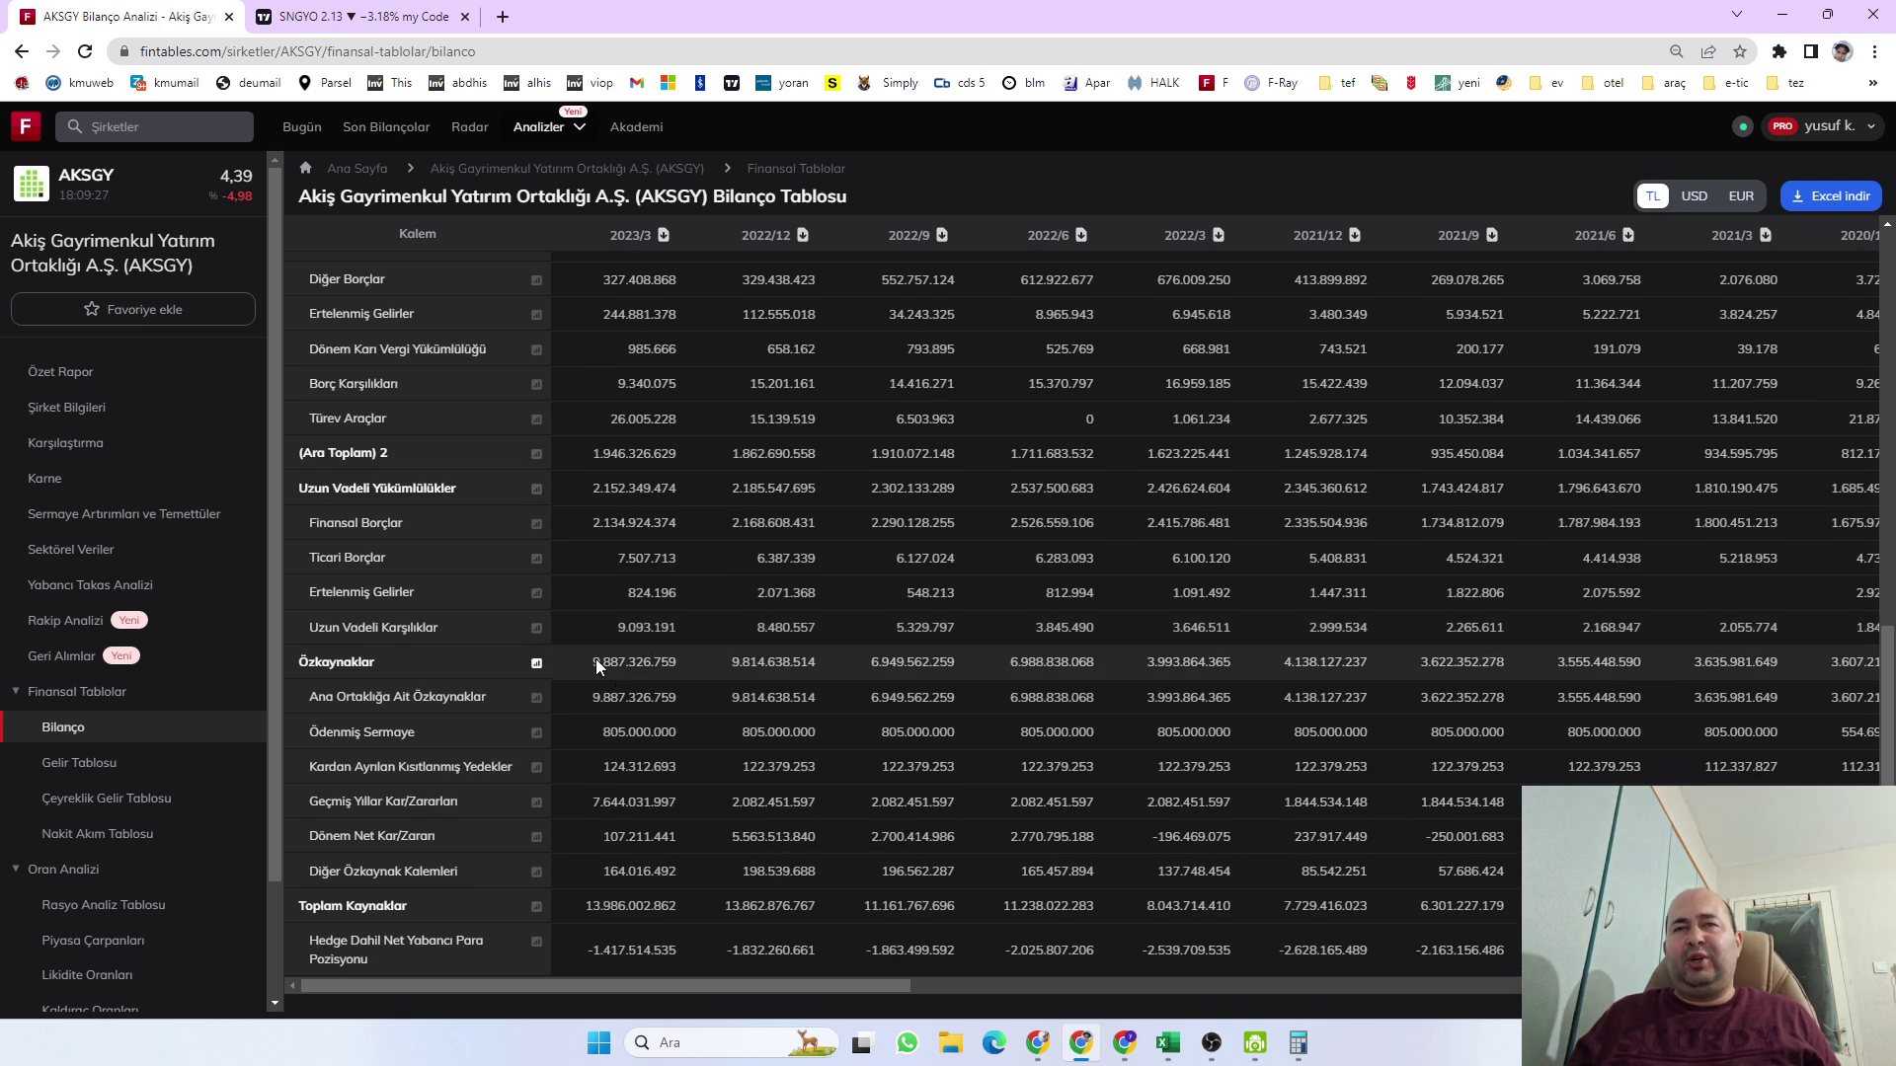
left_click_drag(593, 662, 653, 662)
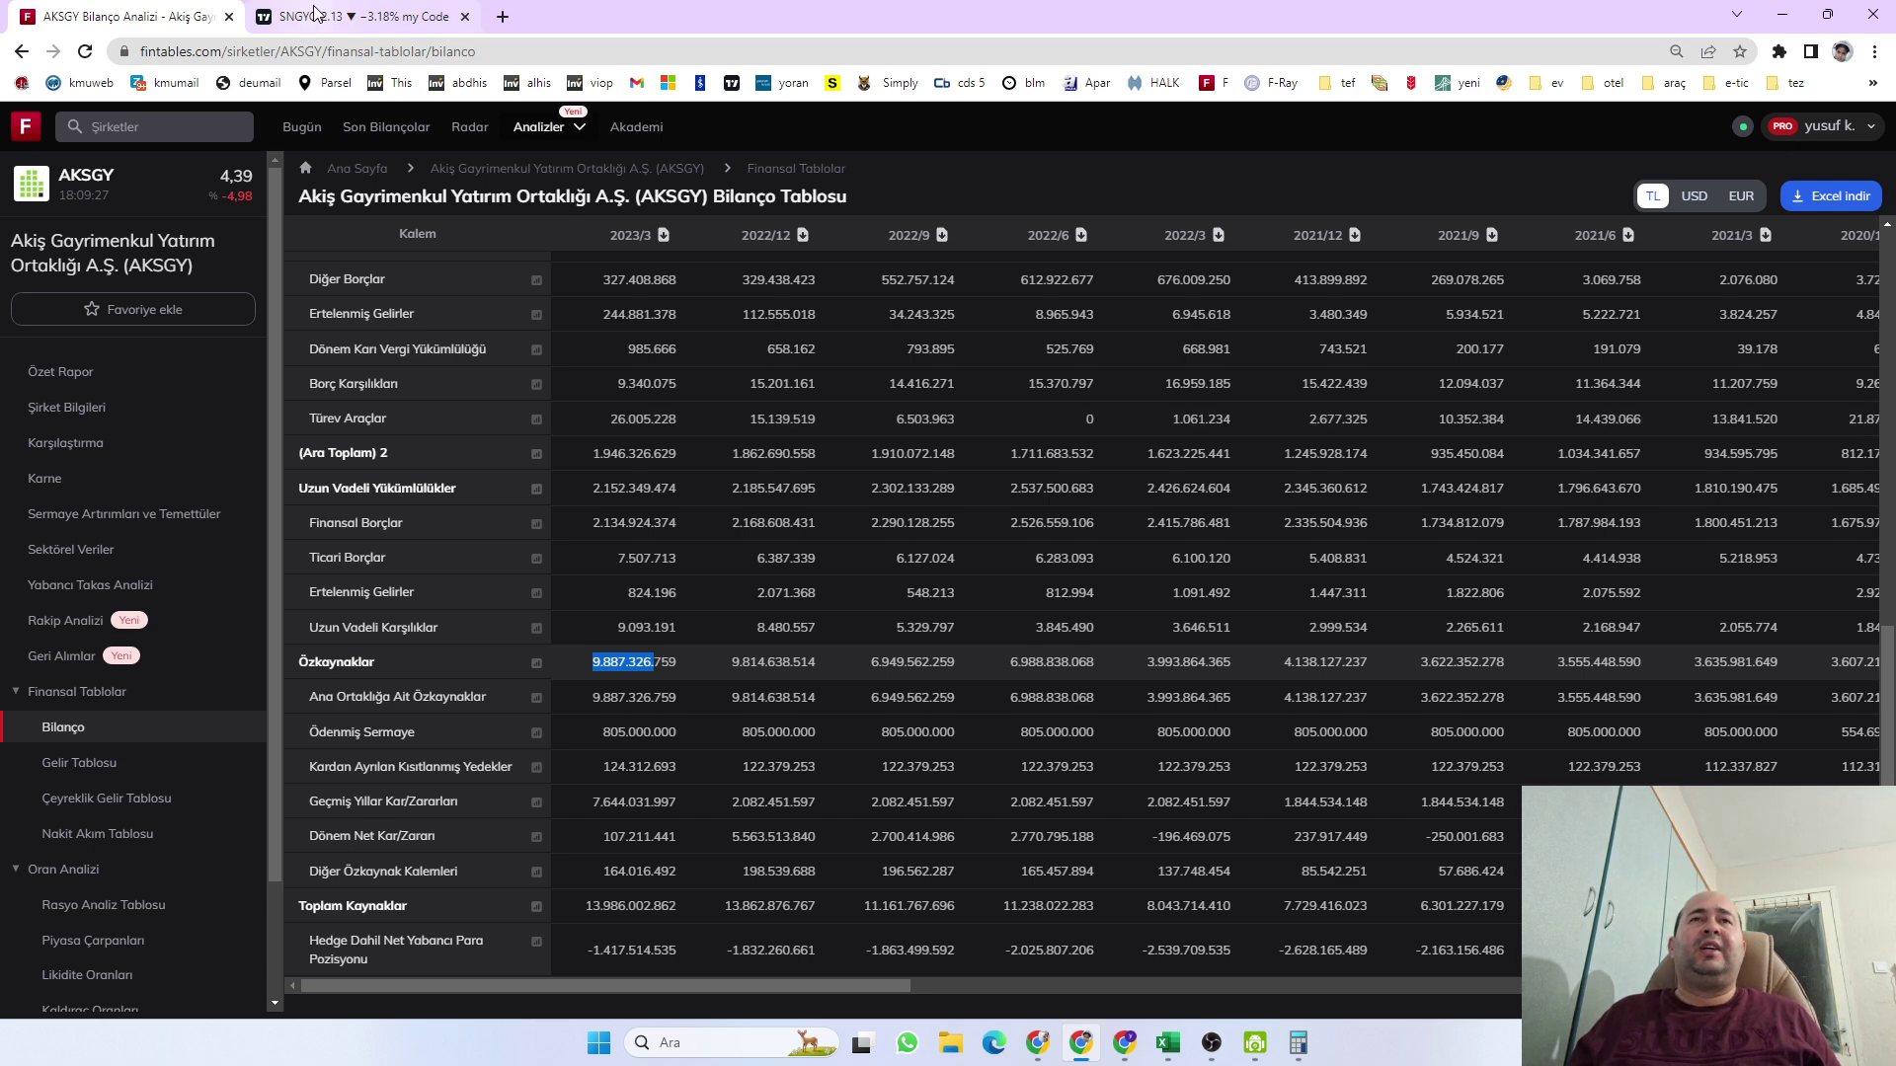
Return to the Excel comparison, examine the AKSGY and RYGYO rows, and check RYGYO's real-estate-to-equity ratio
left_click(1166, 1045)
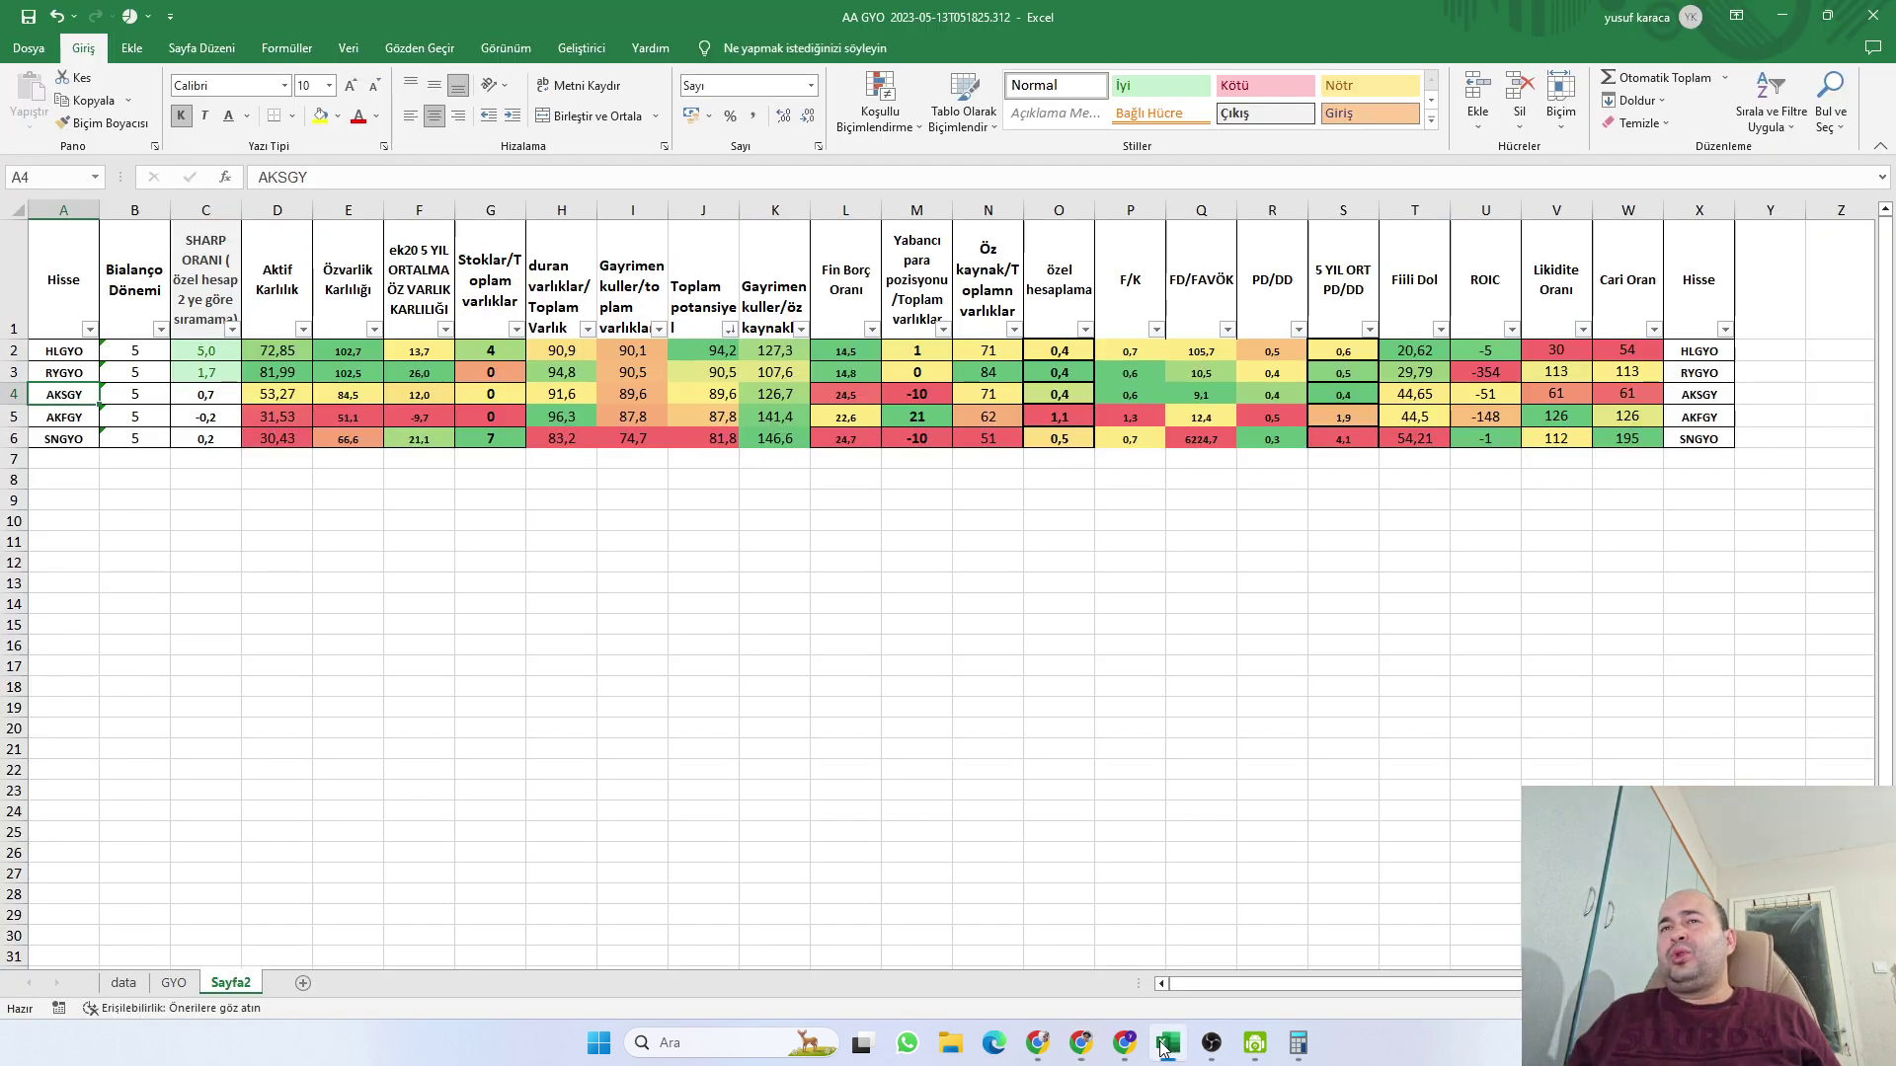
left_click(12, 392)
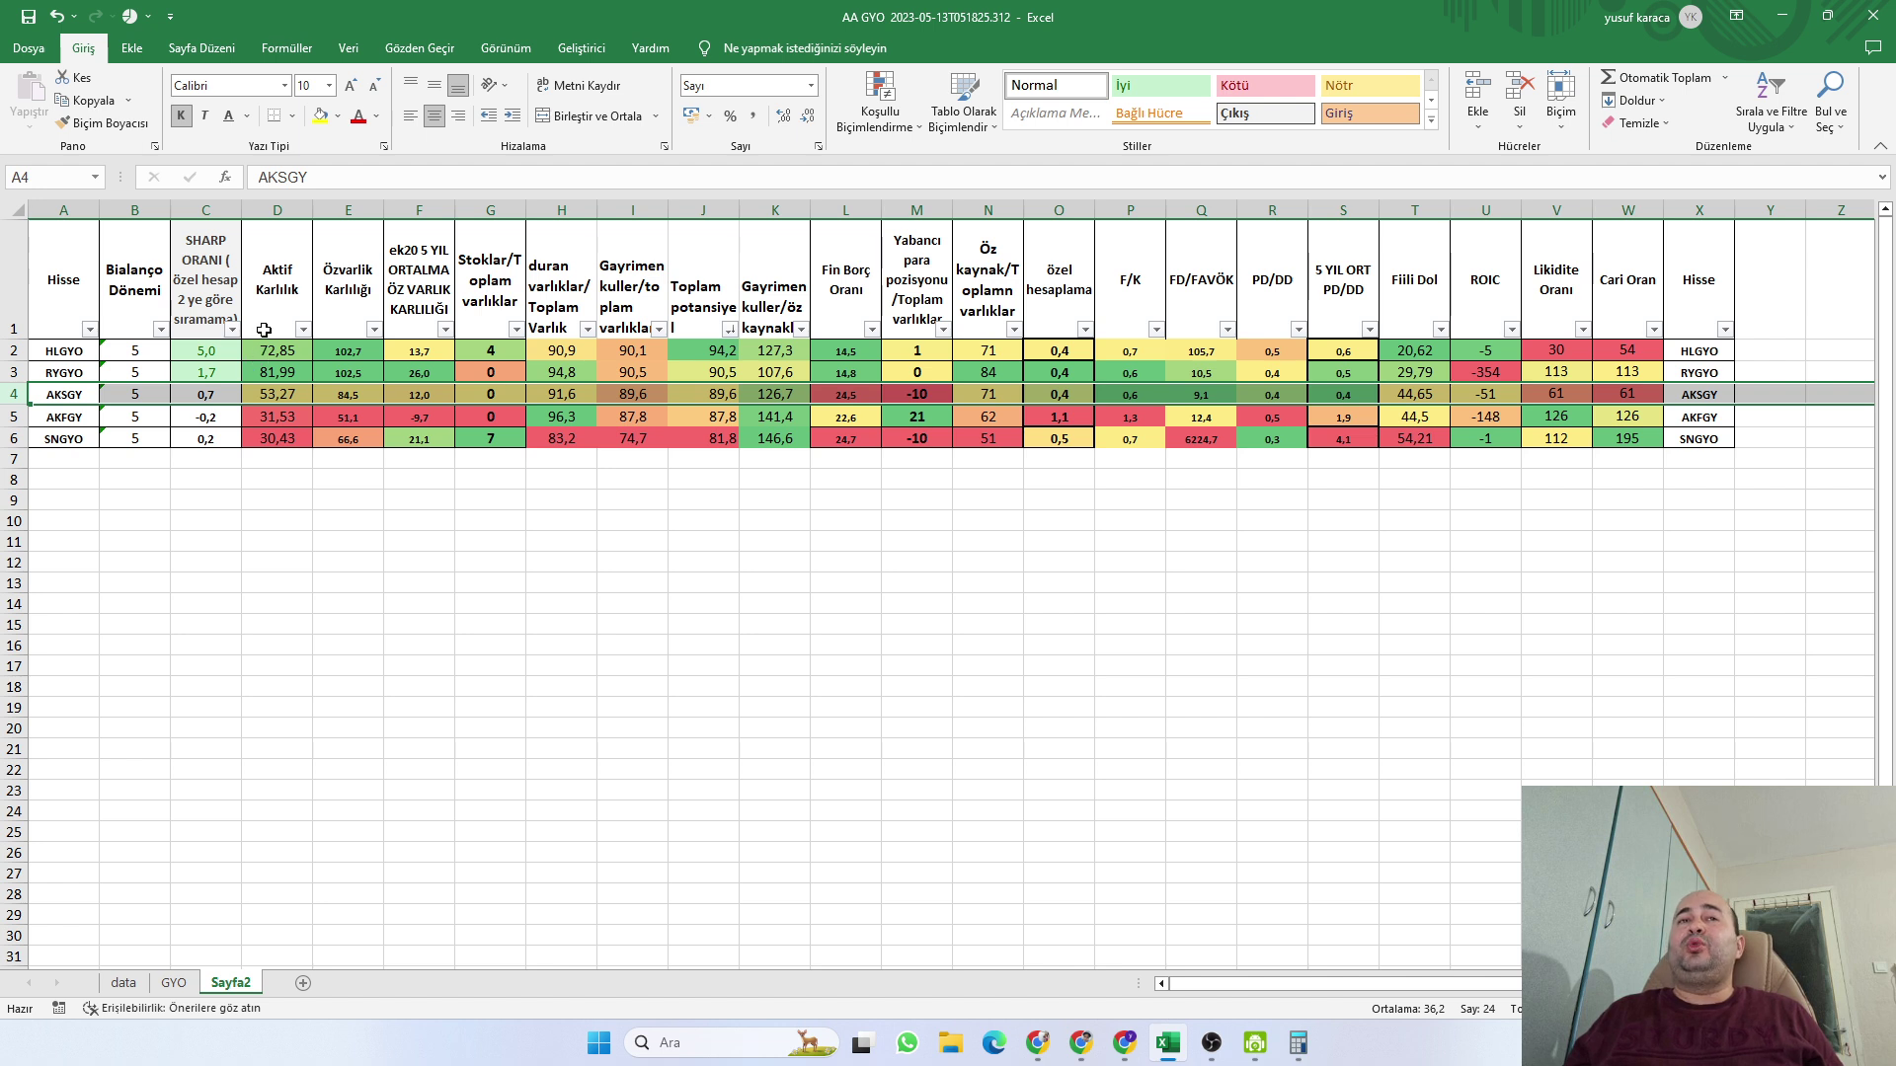
left_click(15, 372)
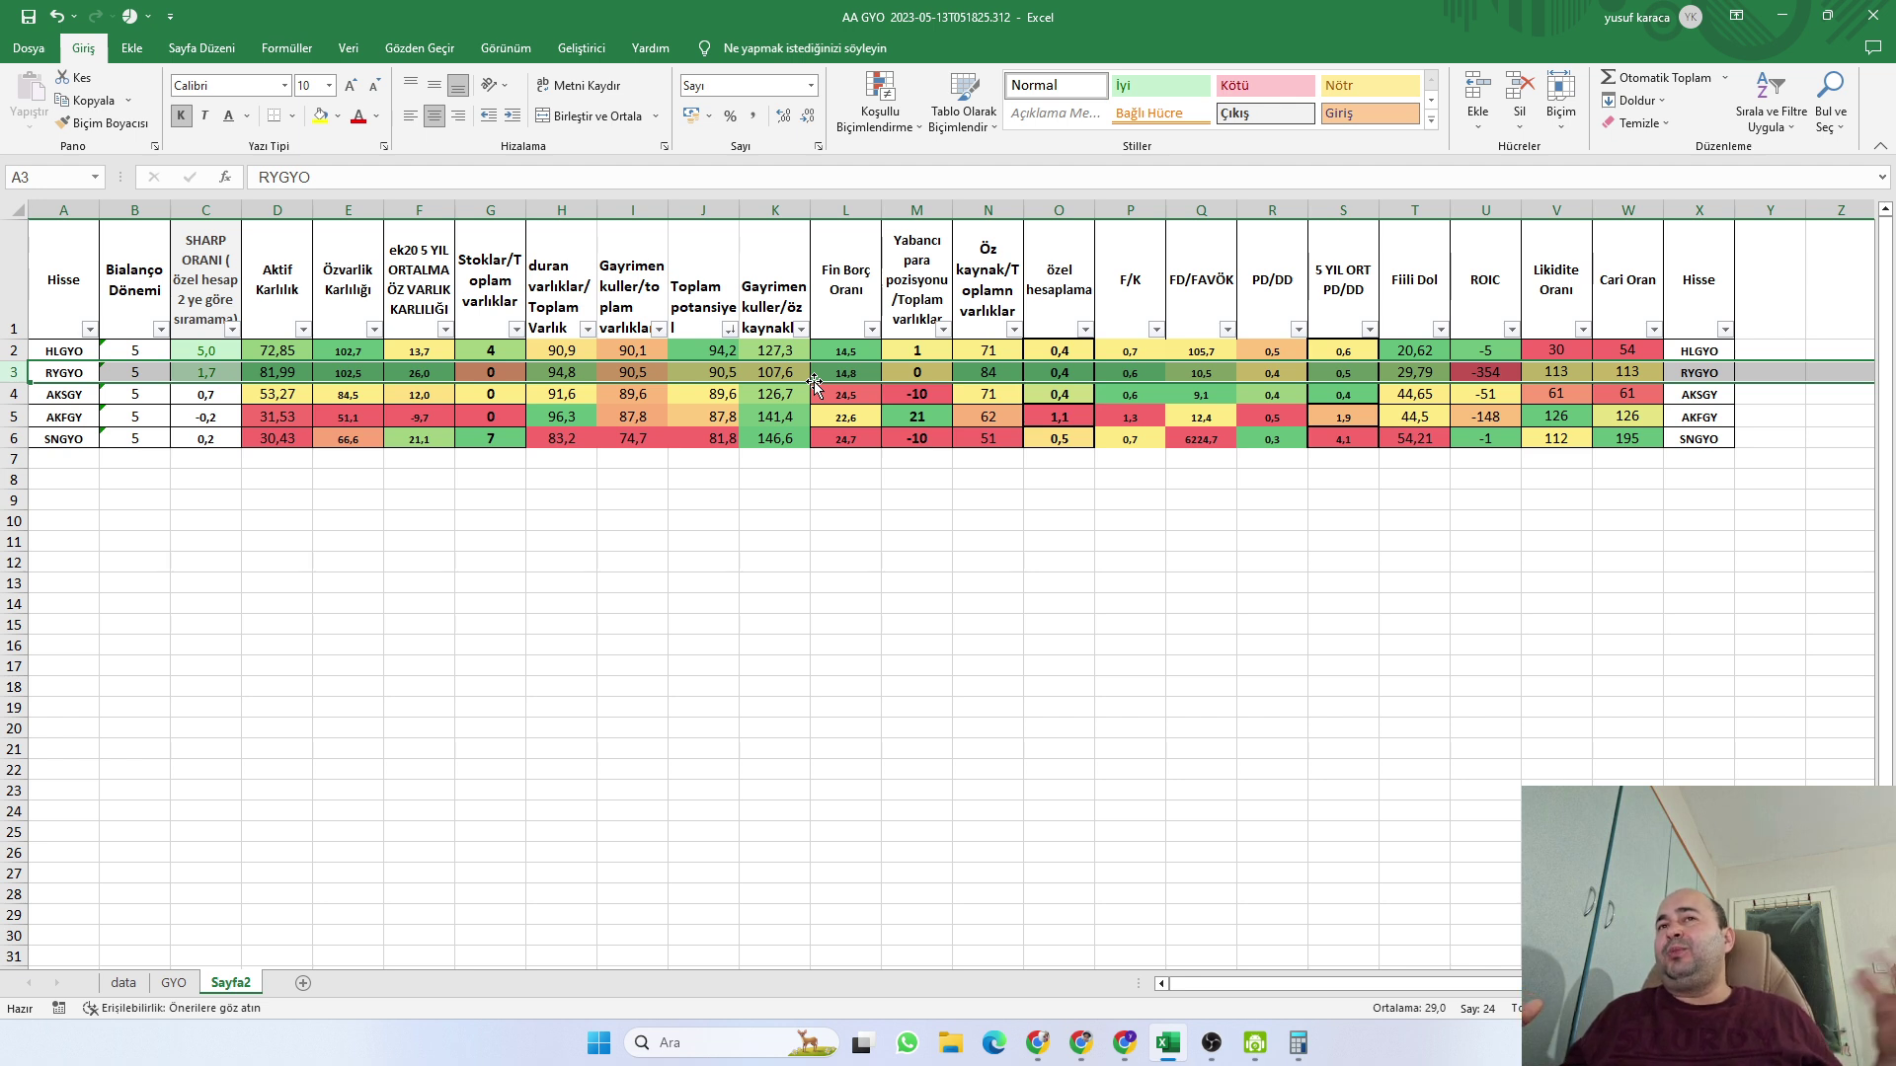
left_click(772, 437)
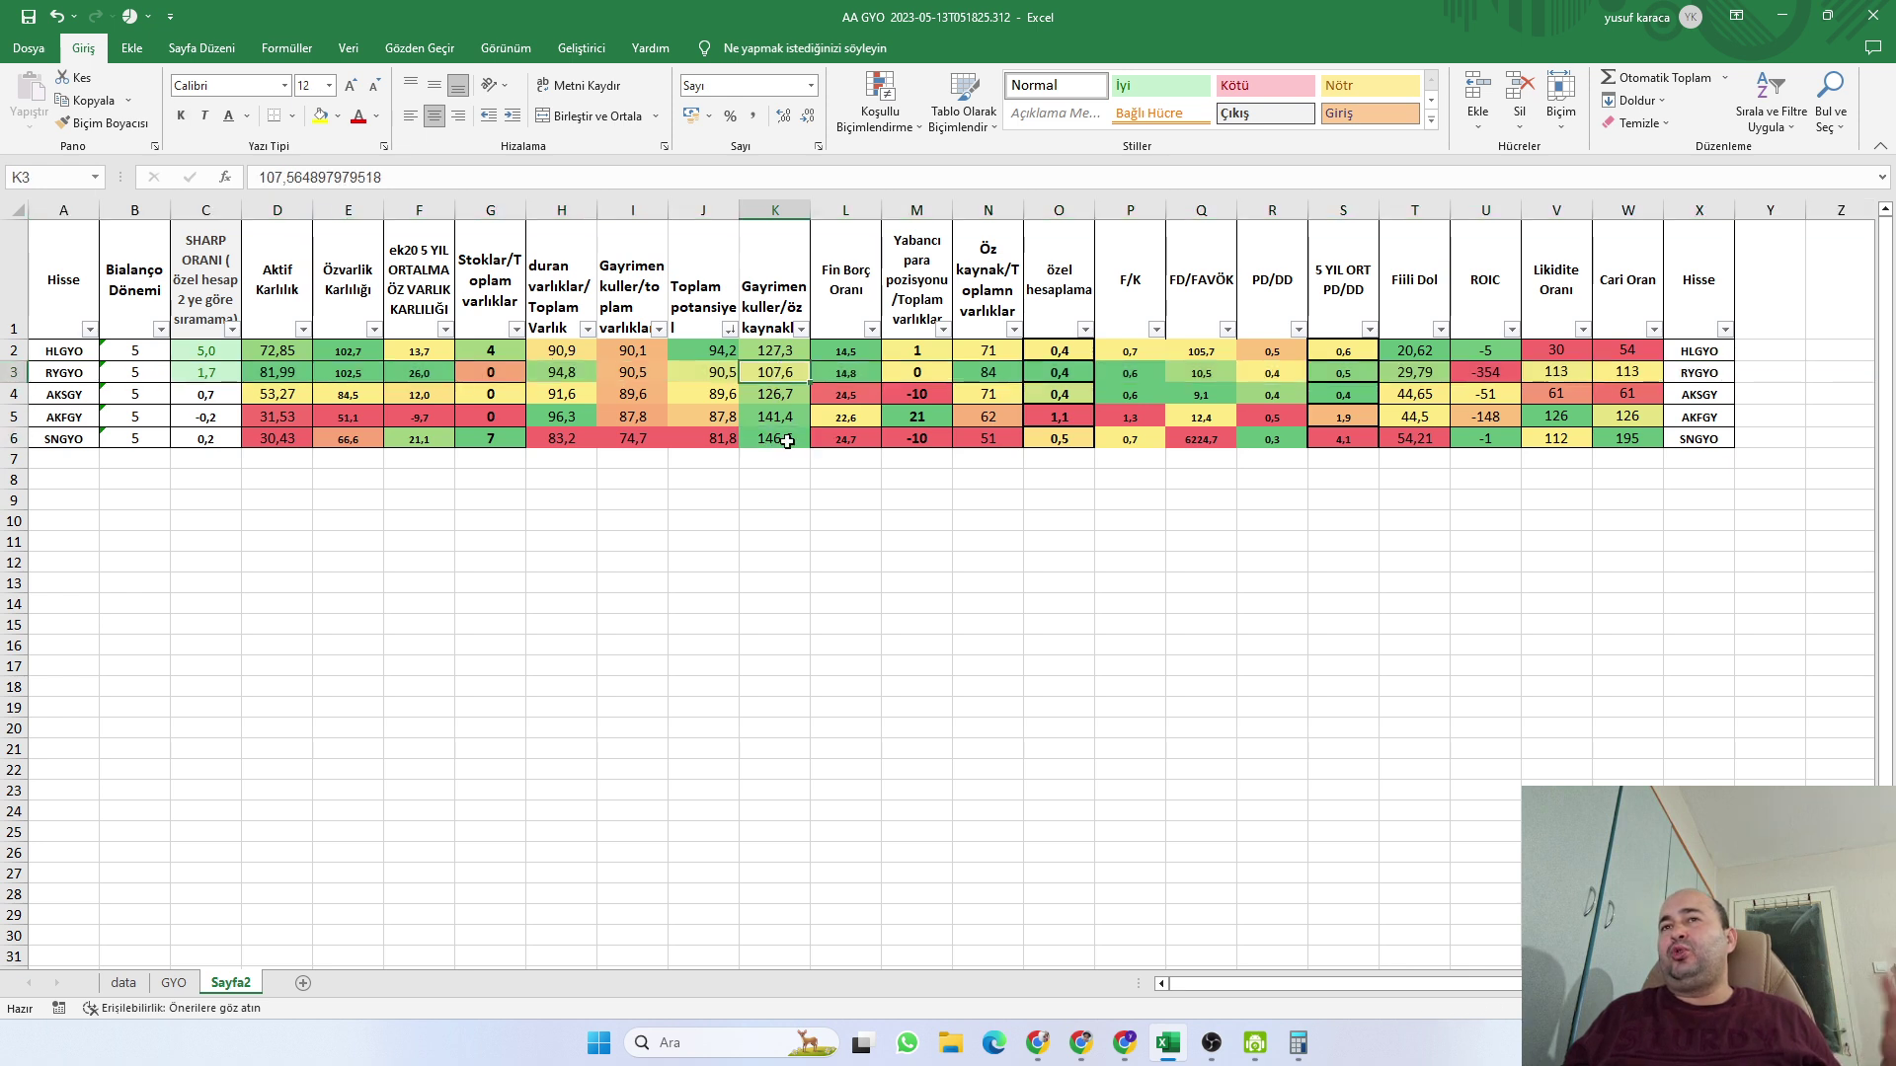
Compare the Stoklar/Toplam varlıklar ratios of SNGYO and HLGYO, highlighting the HLGYO row
left_click(486, 440)
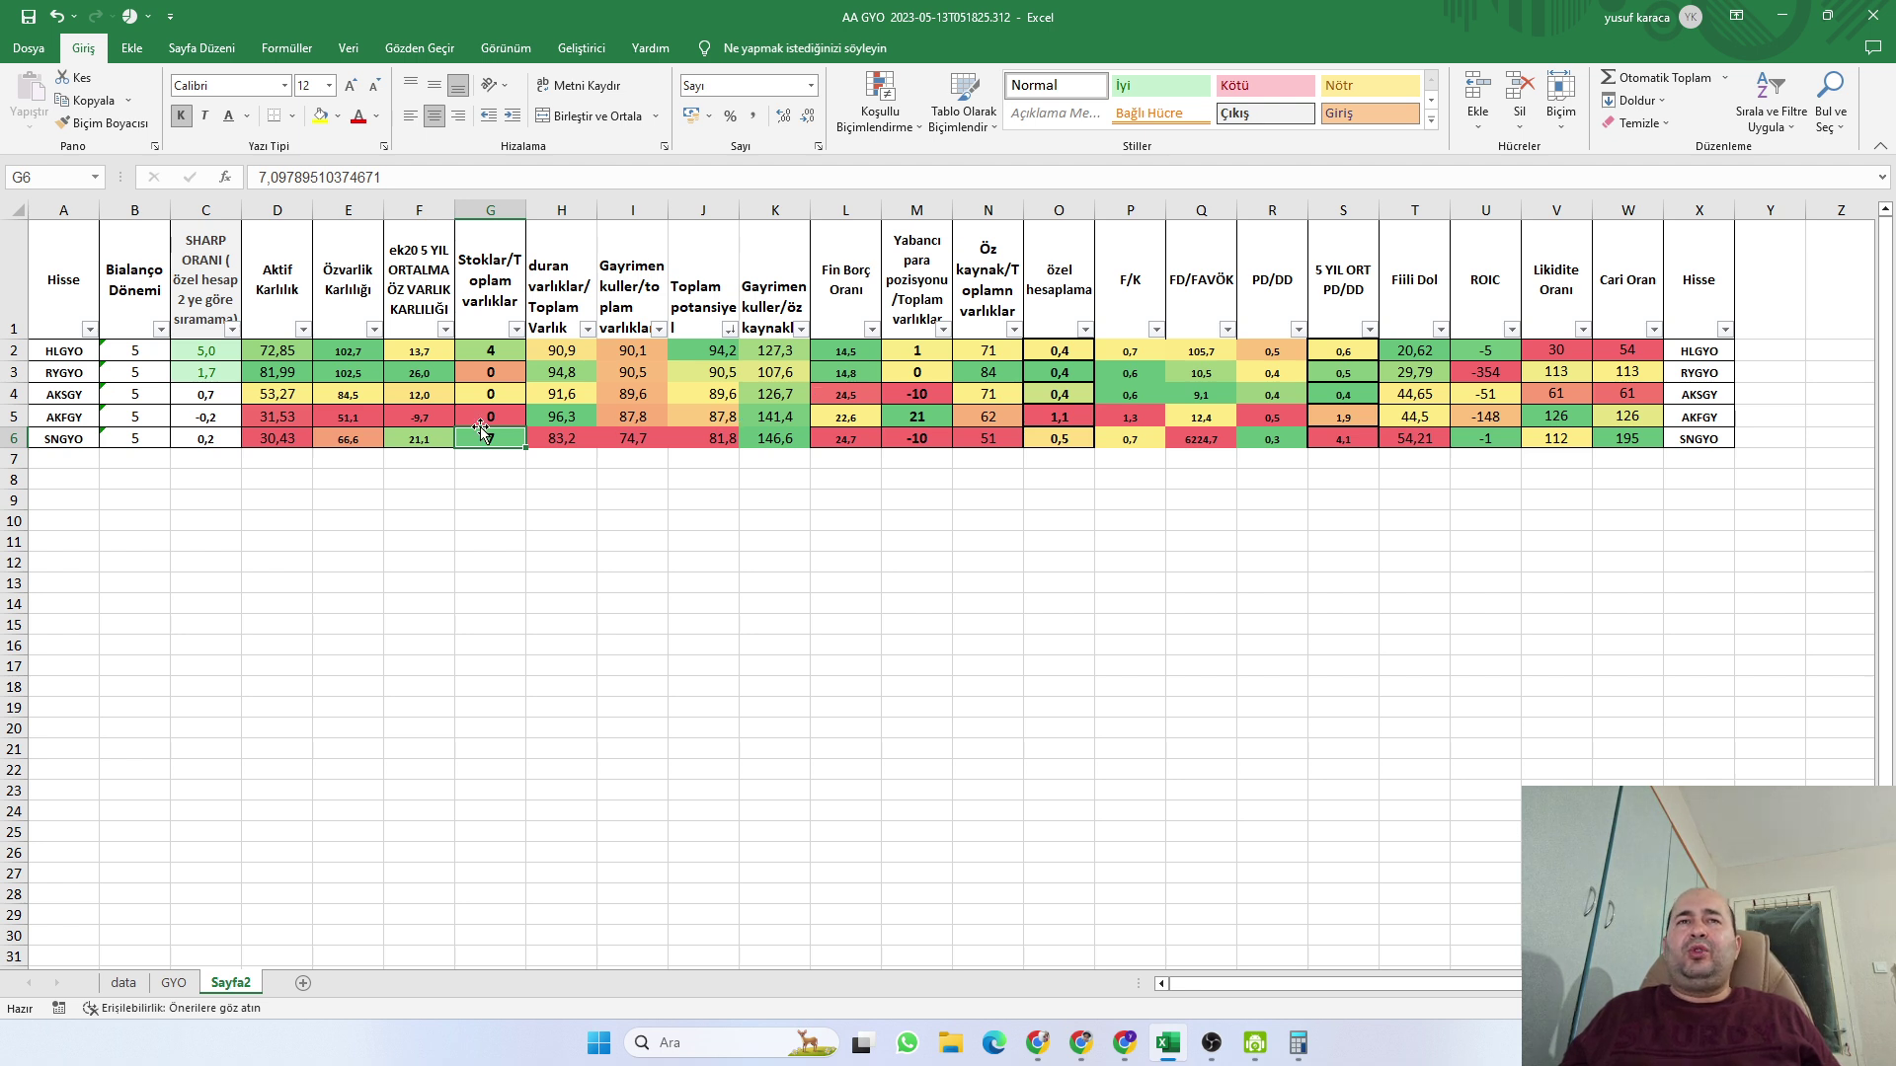
left_click(16, 350)
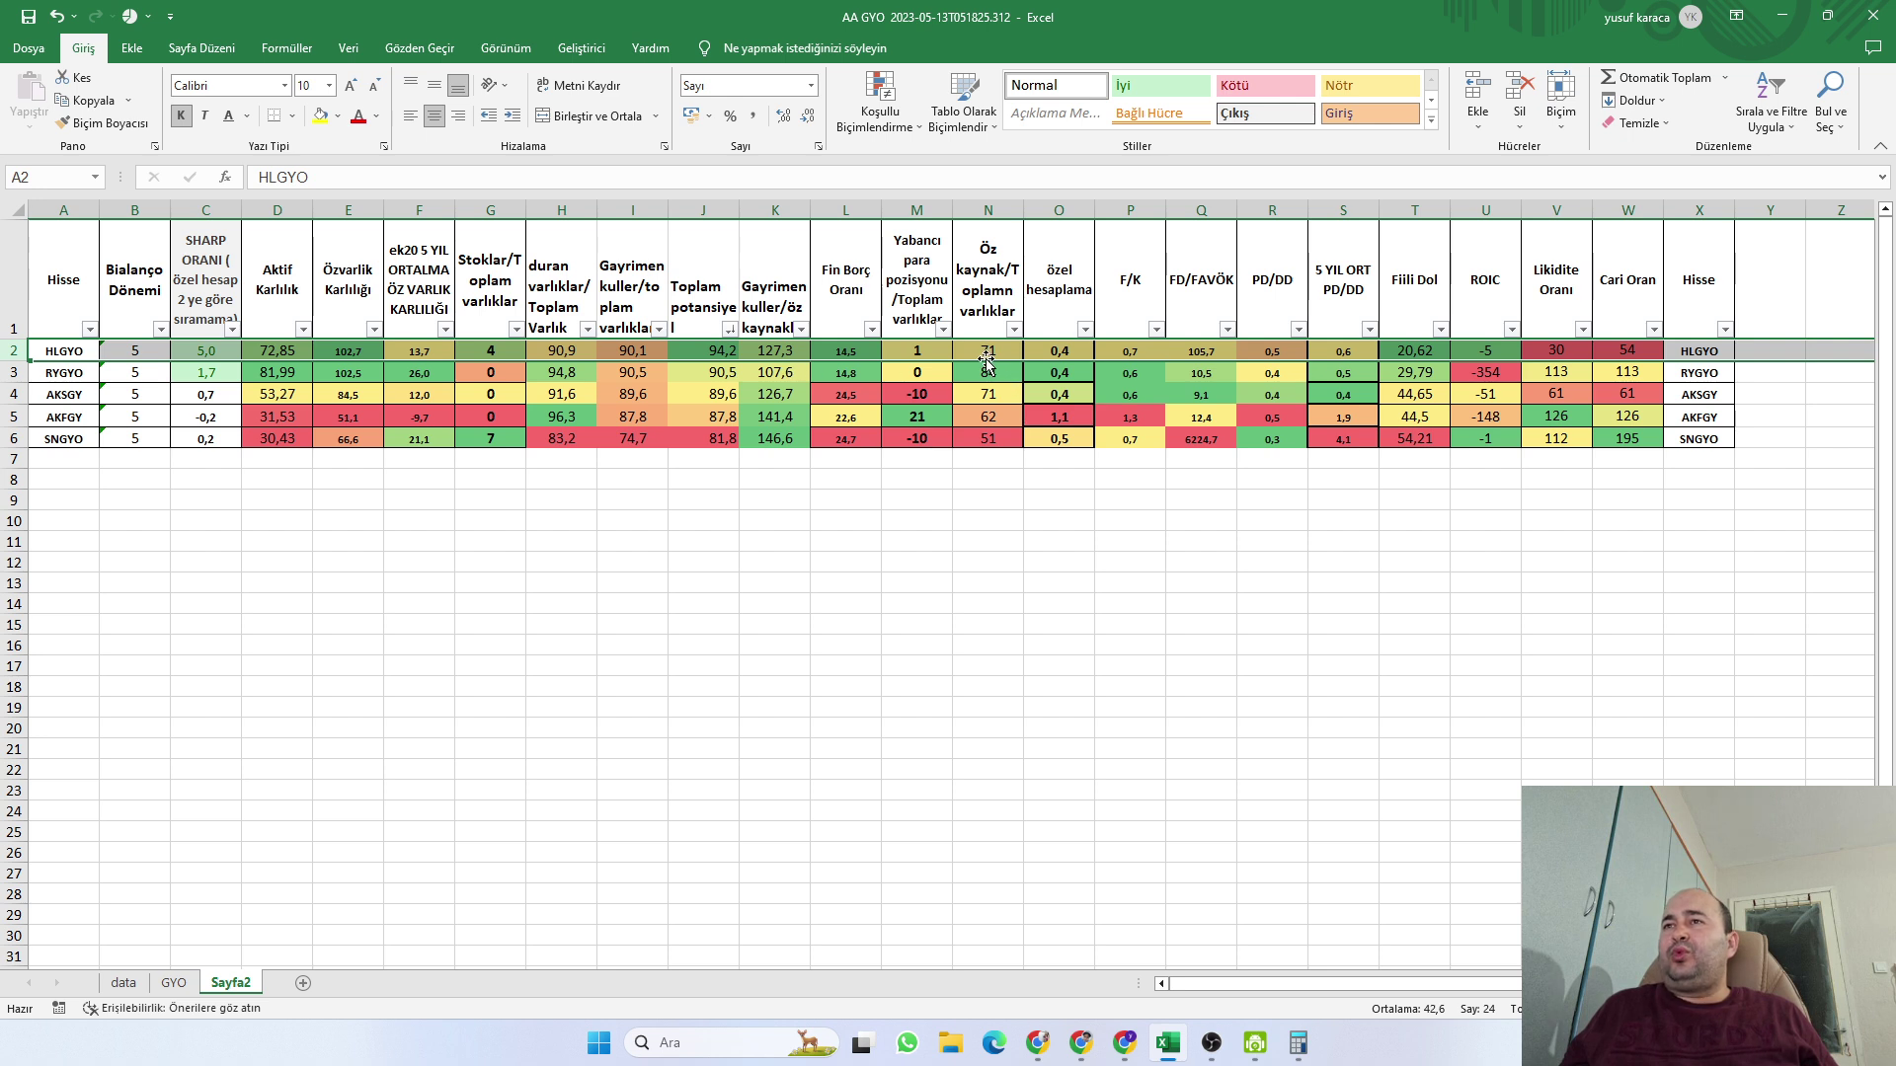
left_click(483, 352)
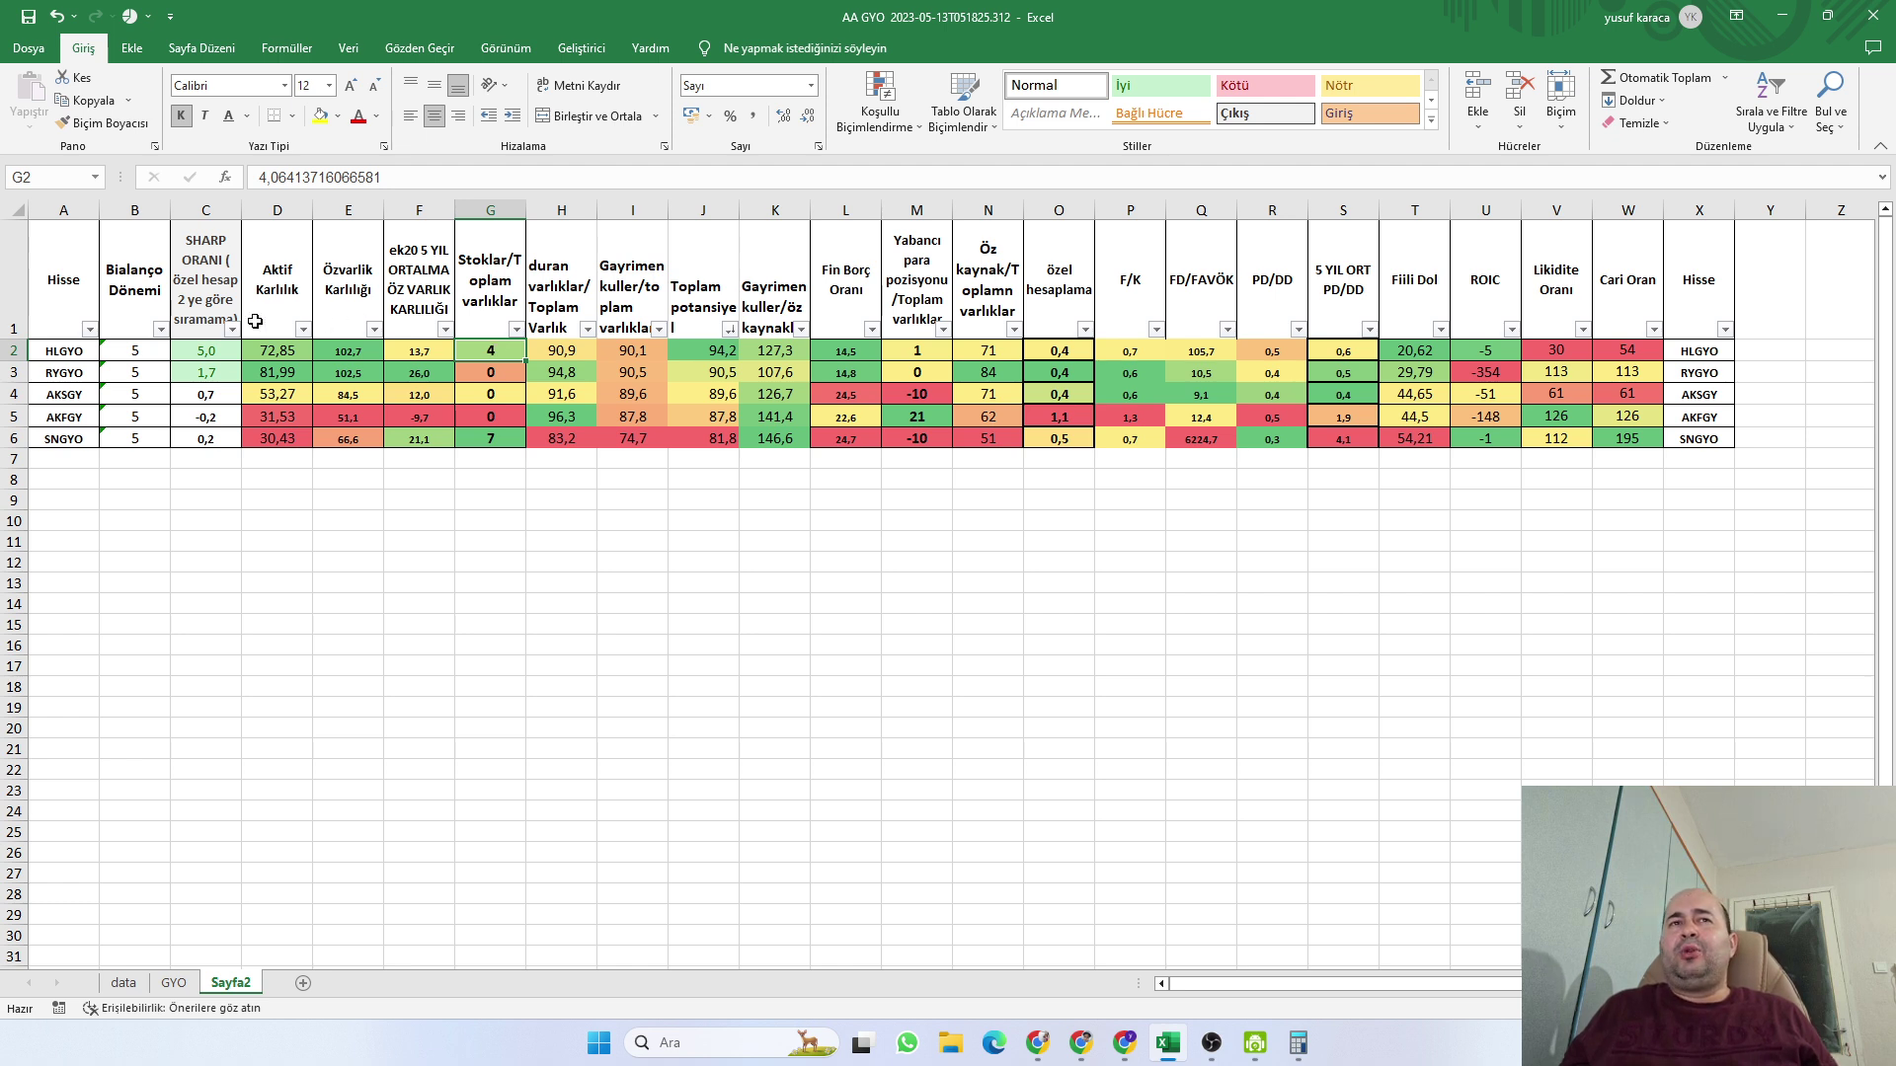
Highlight the HLGYO row and compare the SHARP ORANI values of HLGYO and RYGYO, also checking HLGYO's Aktif Karlılık
left_click(8, 351)
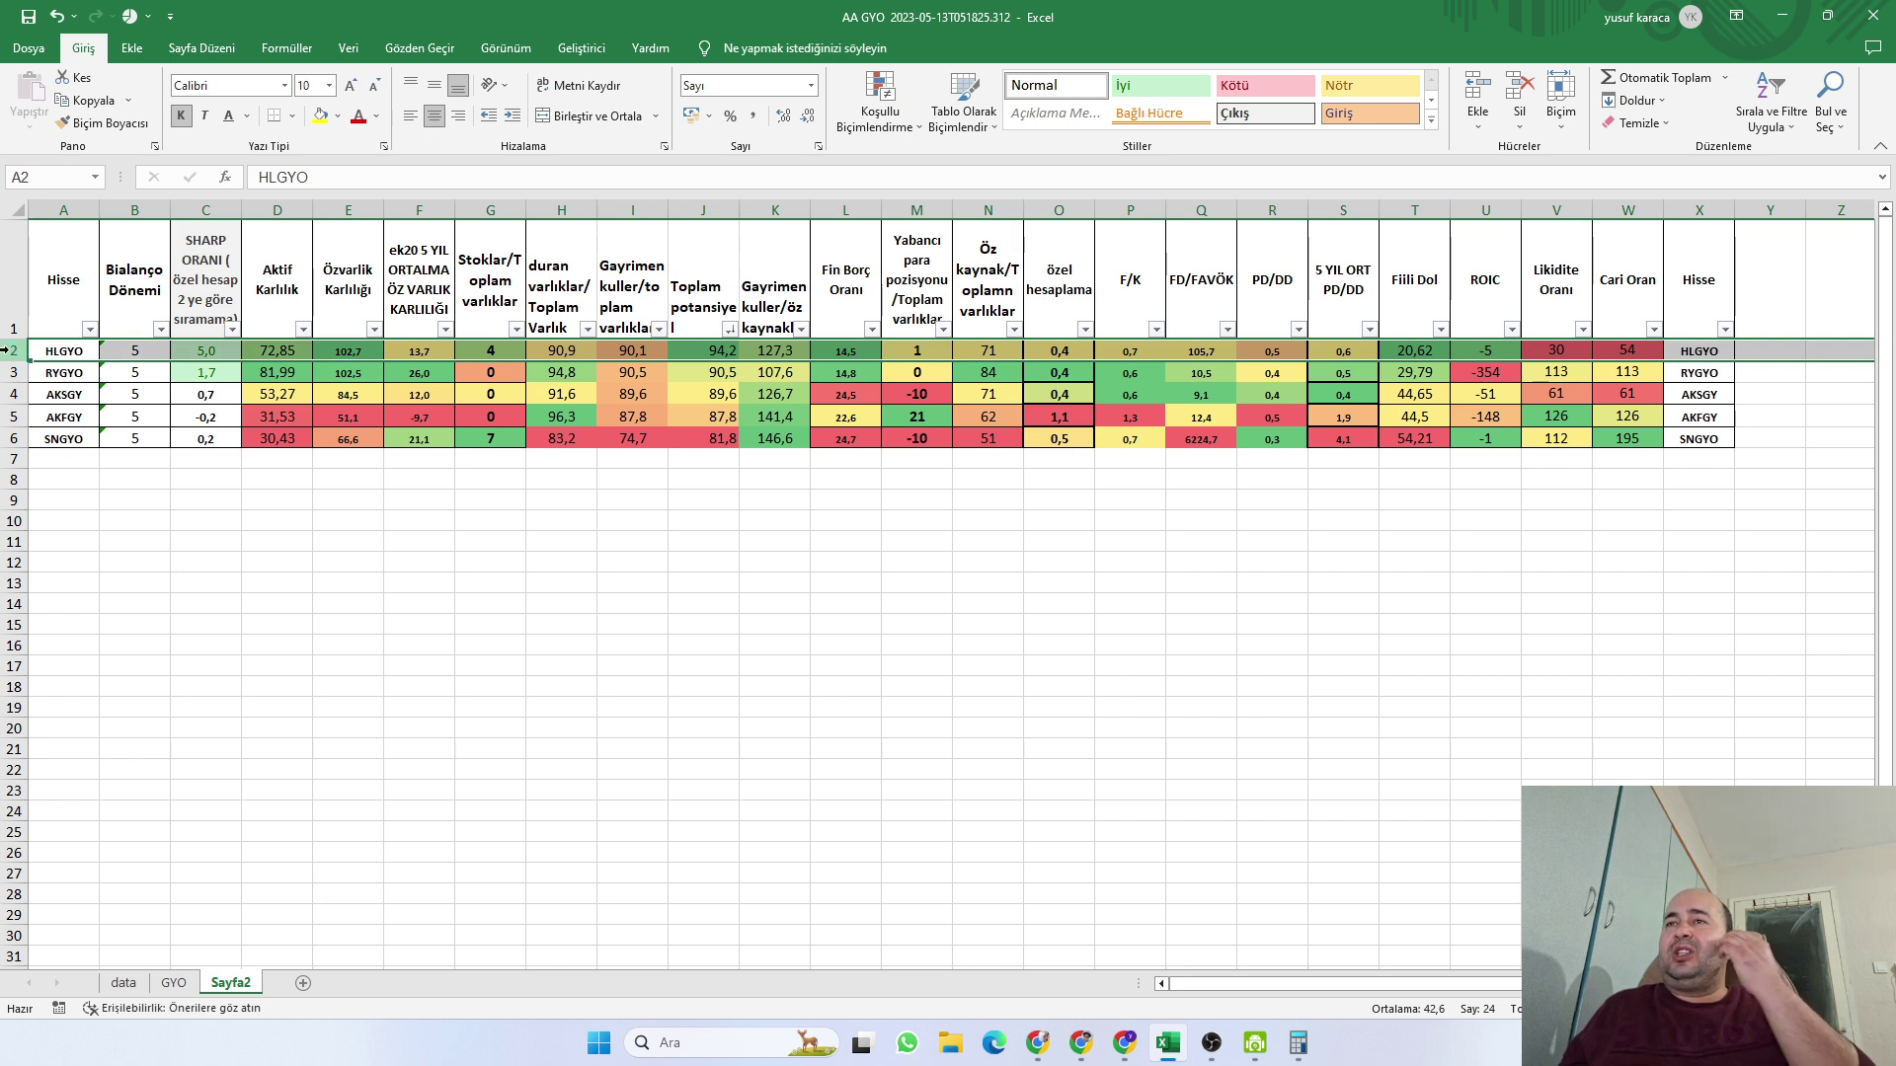
left_click(186, 355)
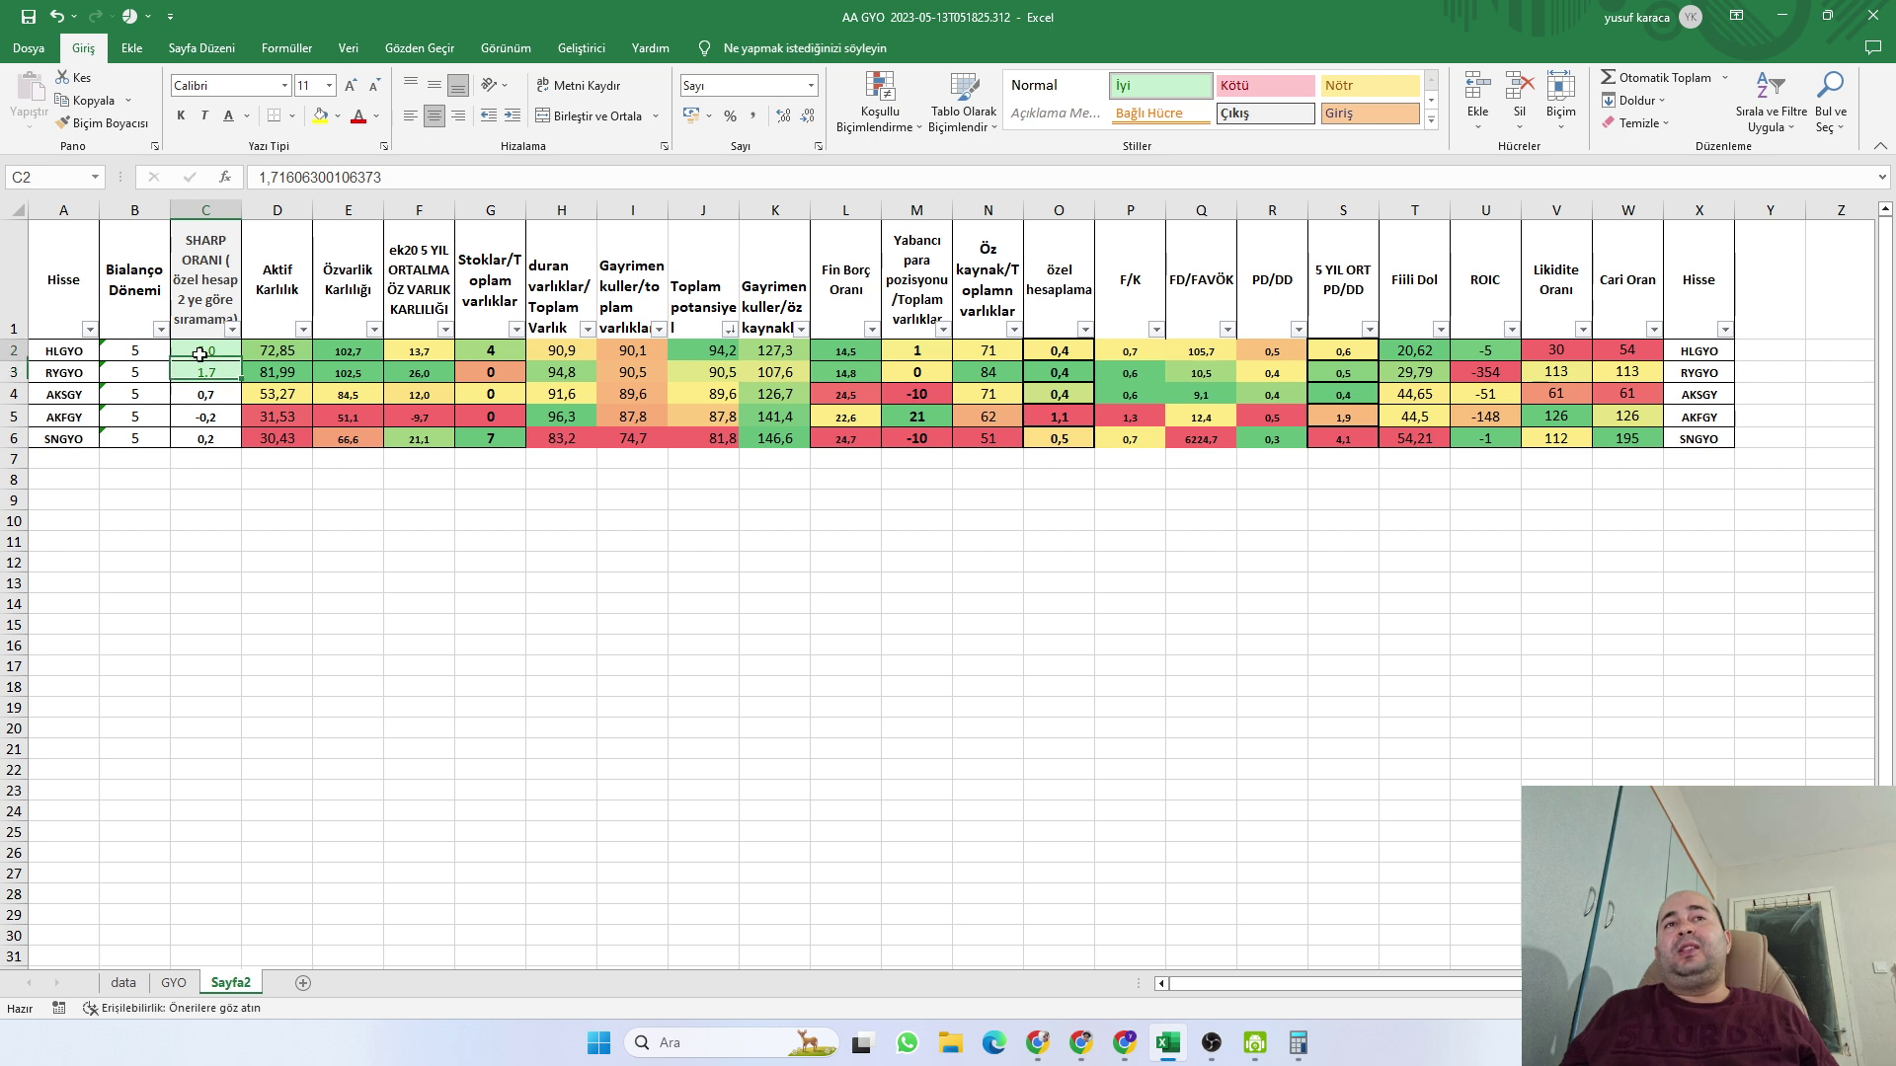
left_click(207, 370)
key("Up")
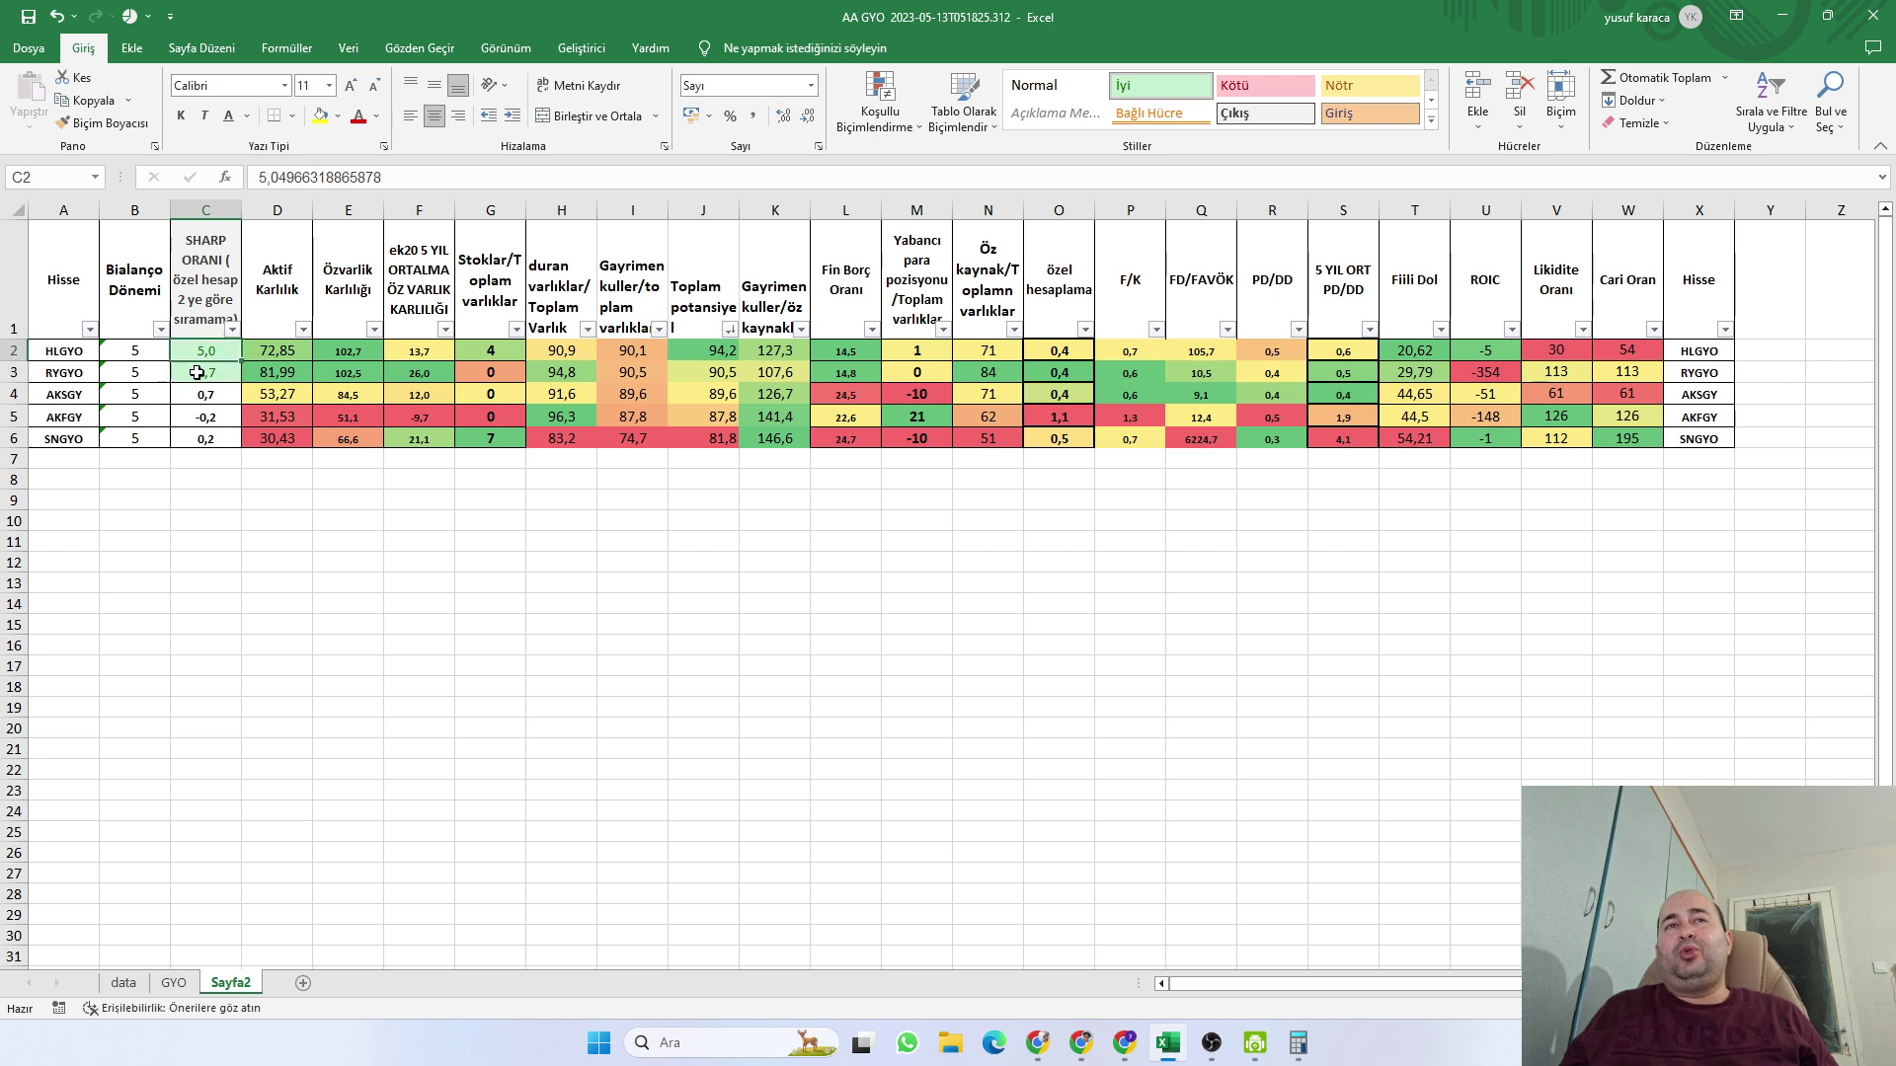
left_click(264, 337)
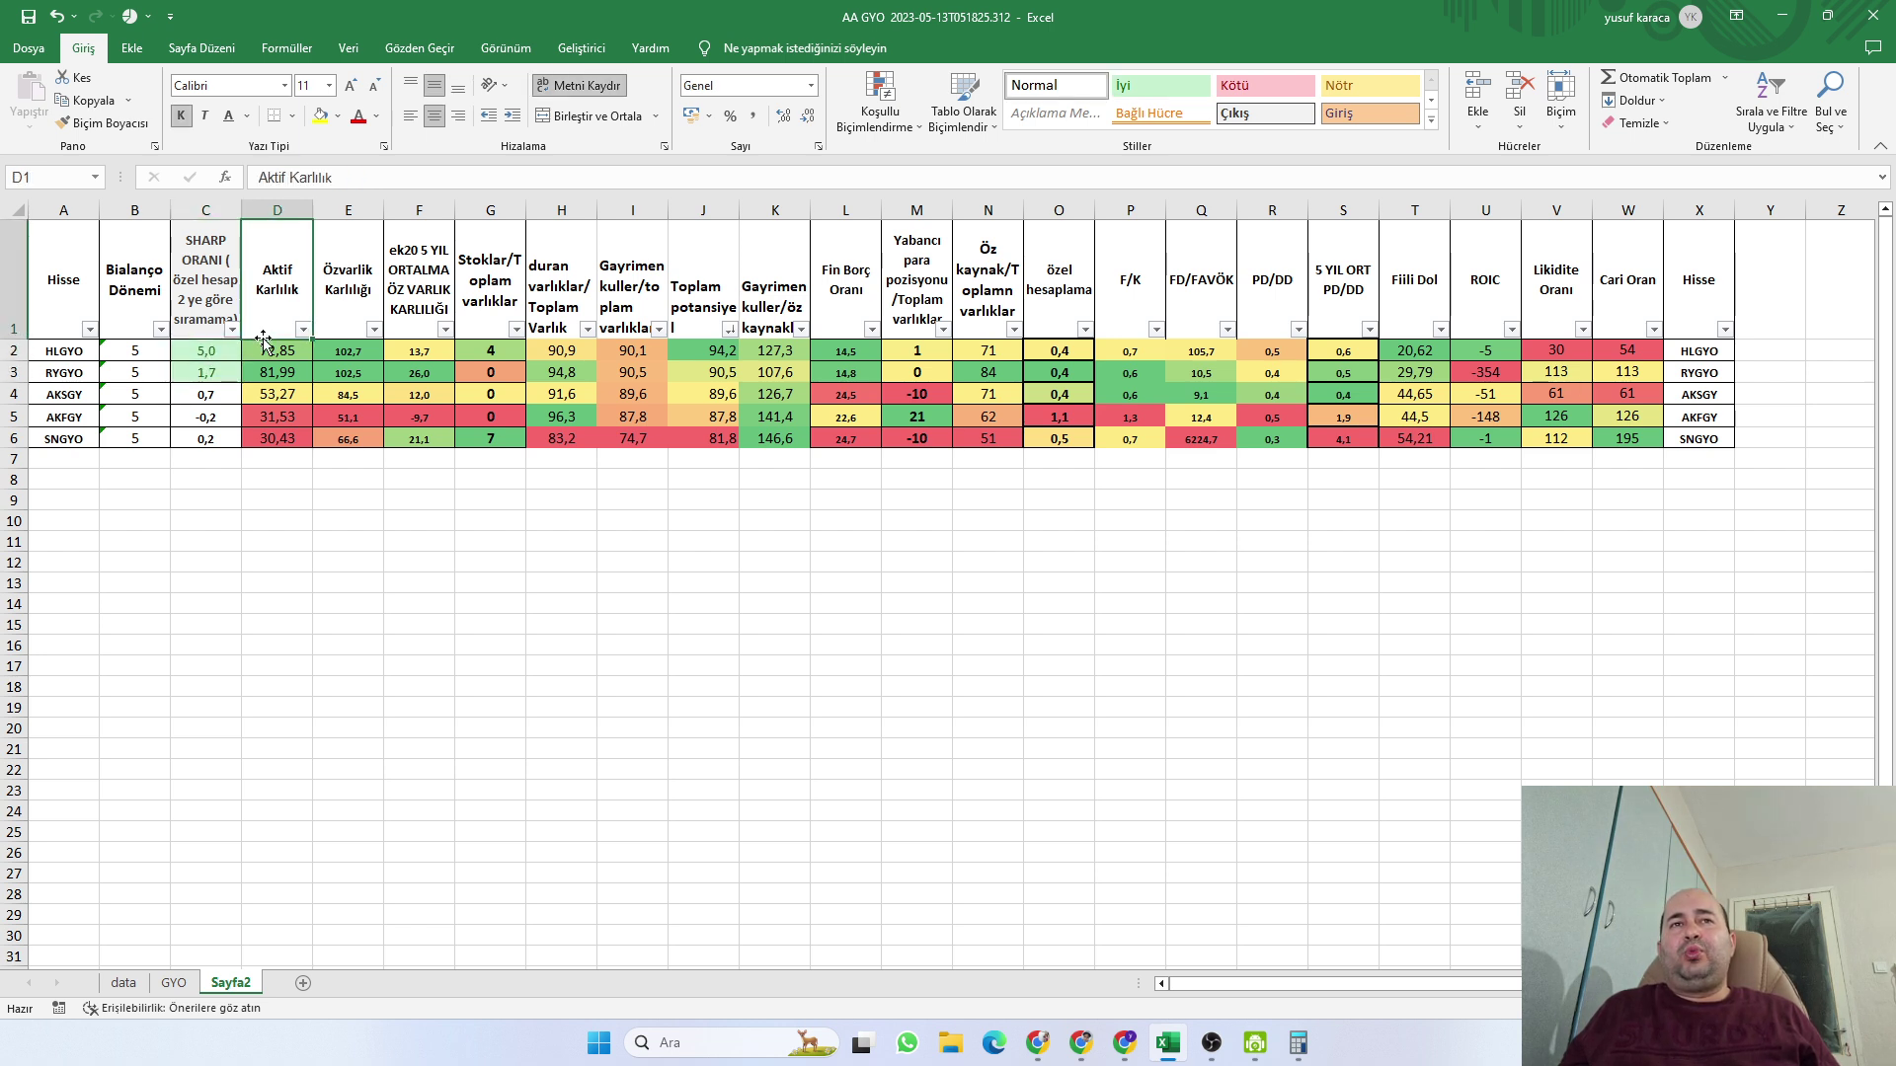
left_click(204, 351)
left_click(198, 368)
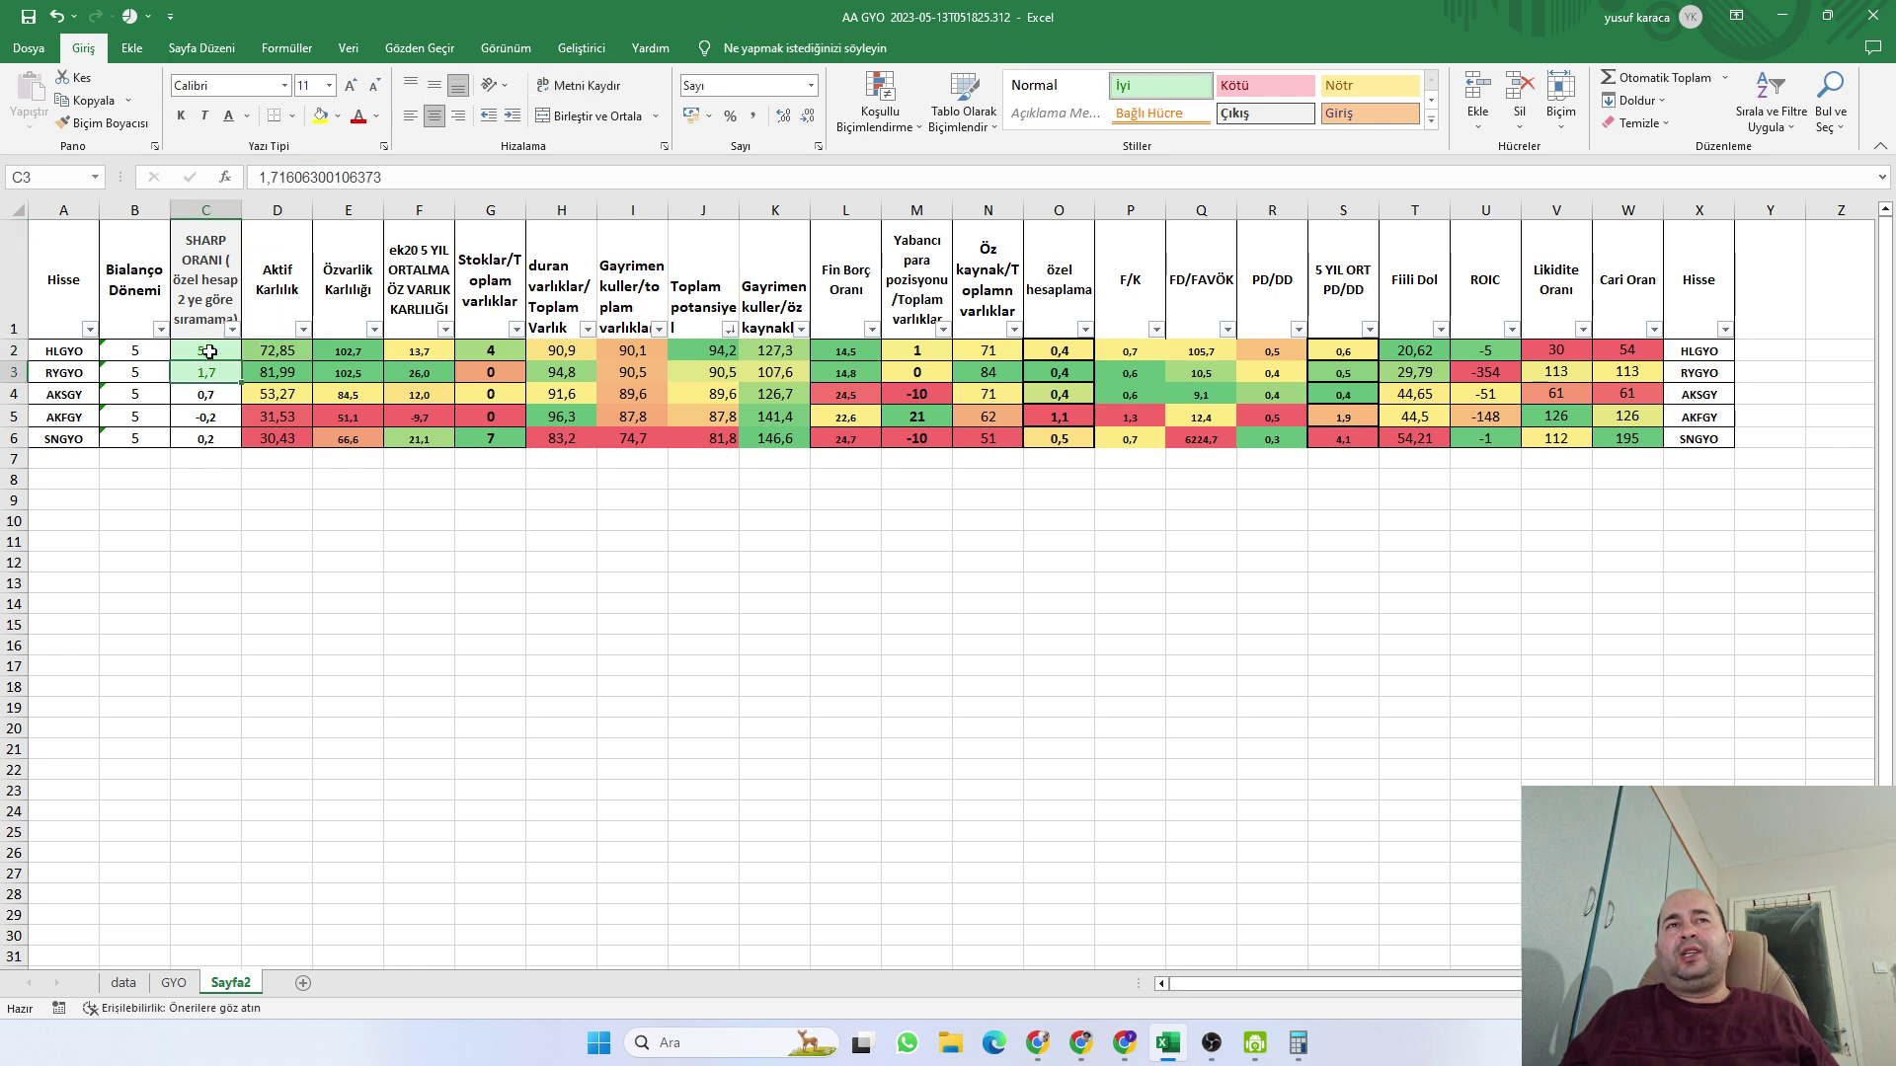
left_click(271, 351)
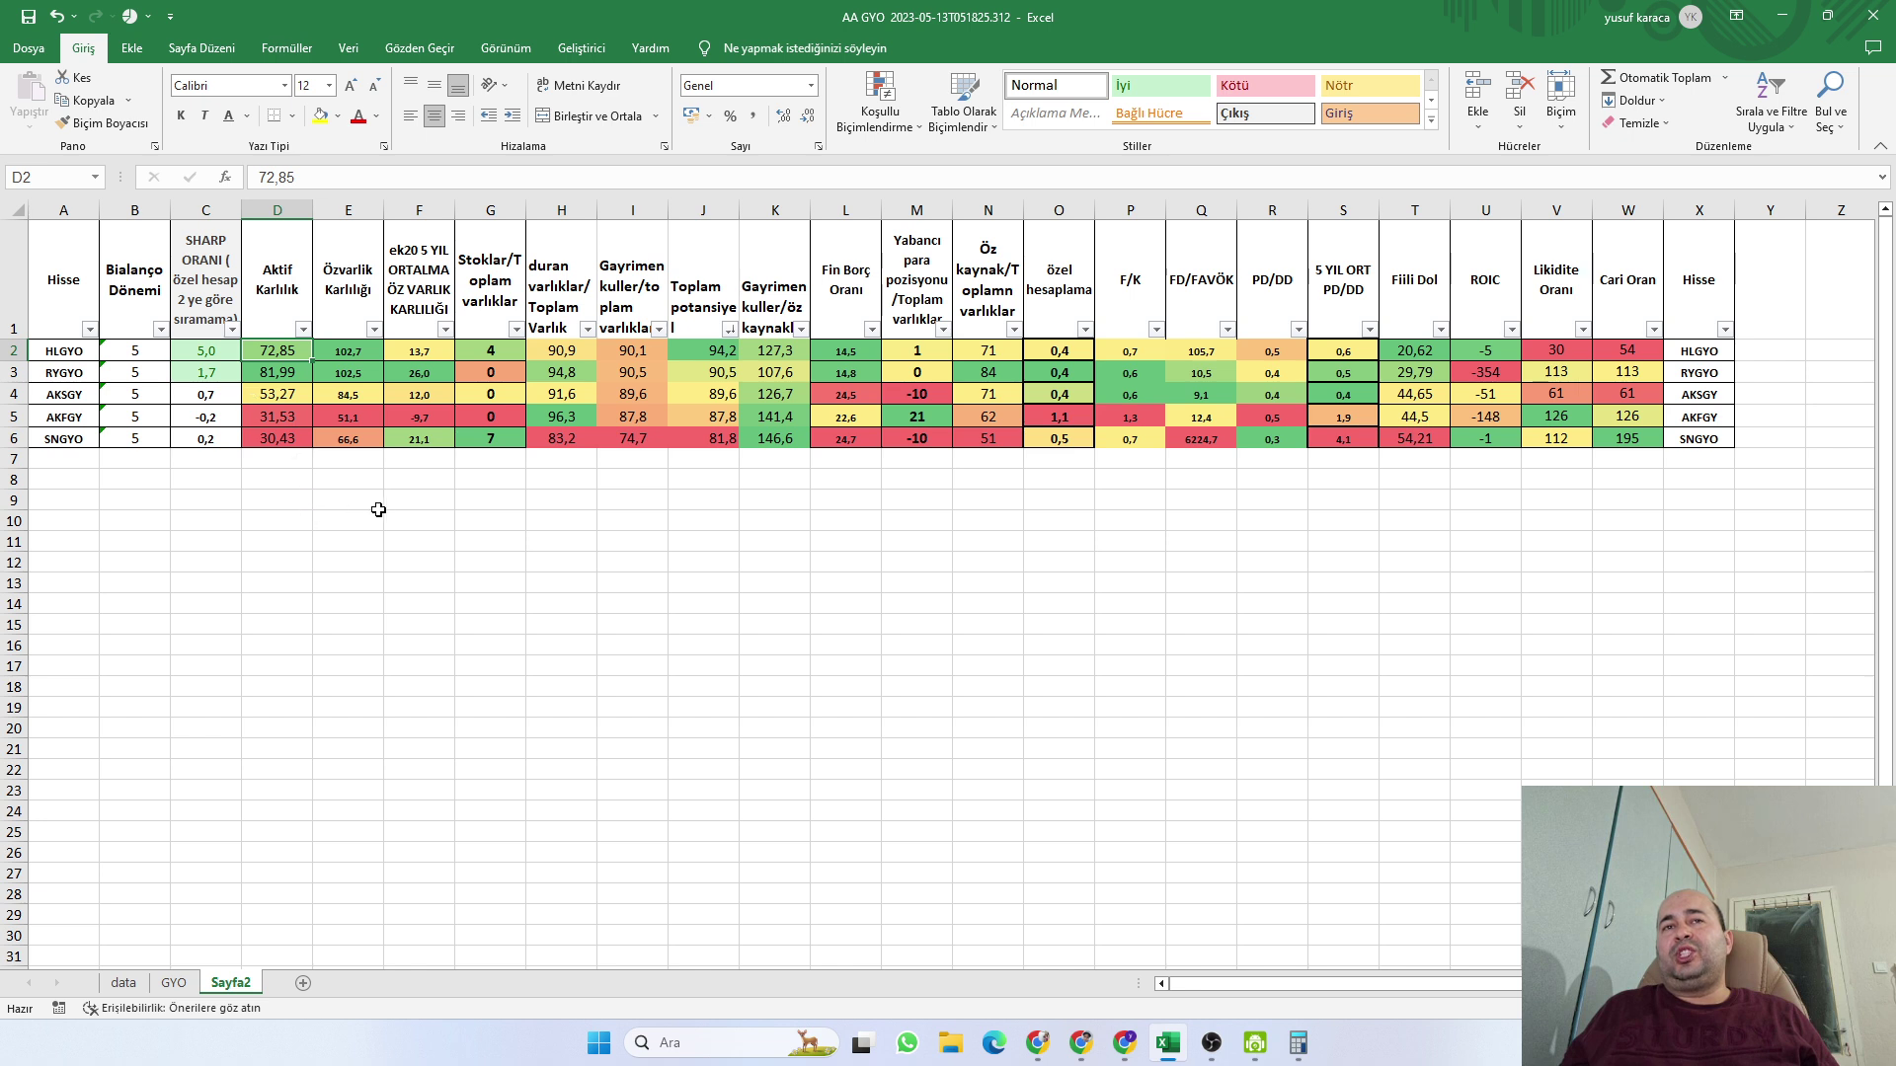
left_click(204, 348)
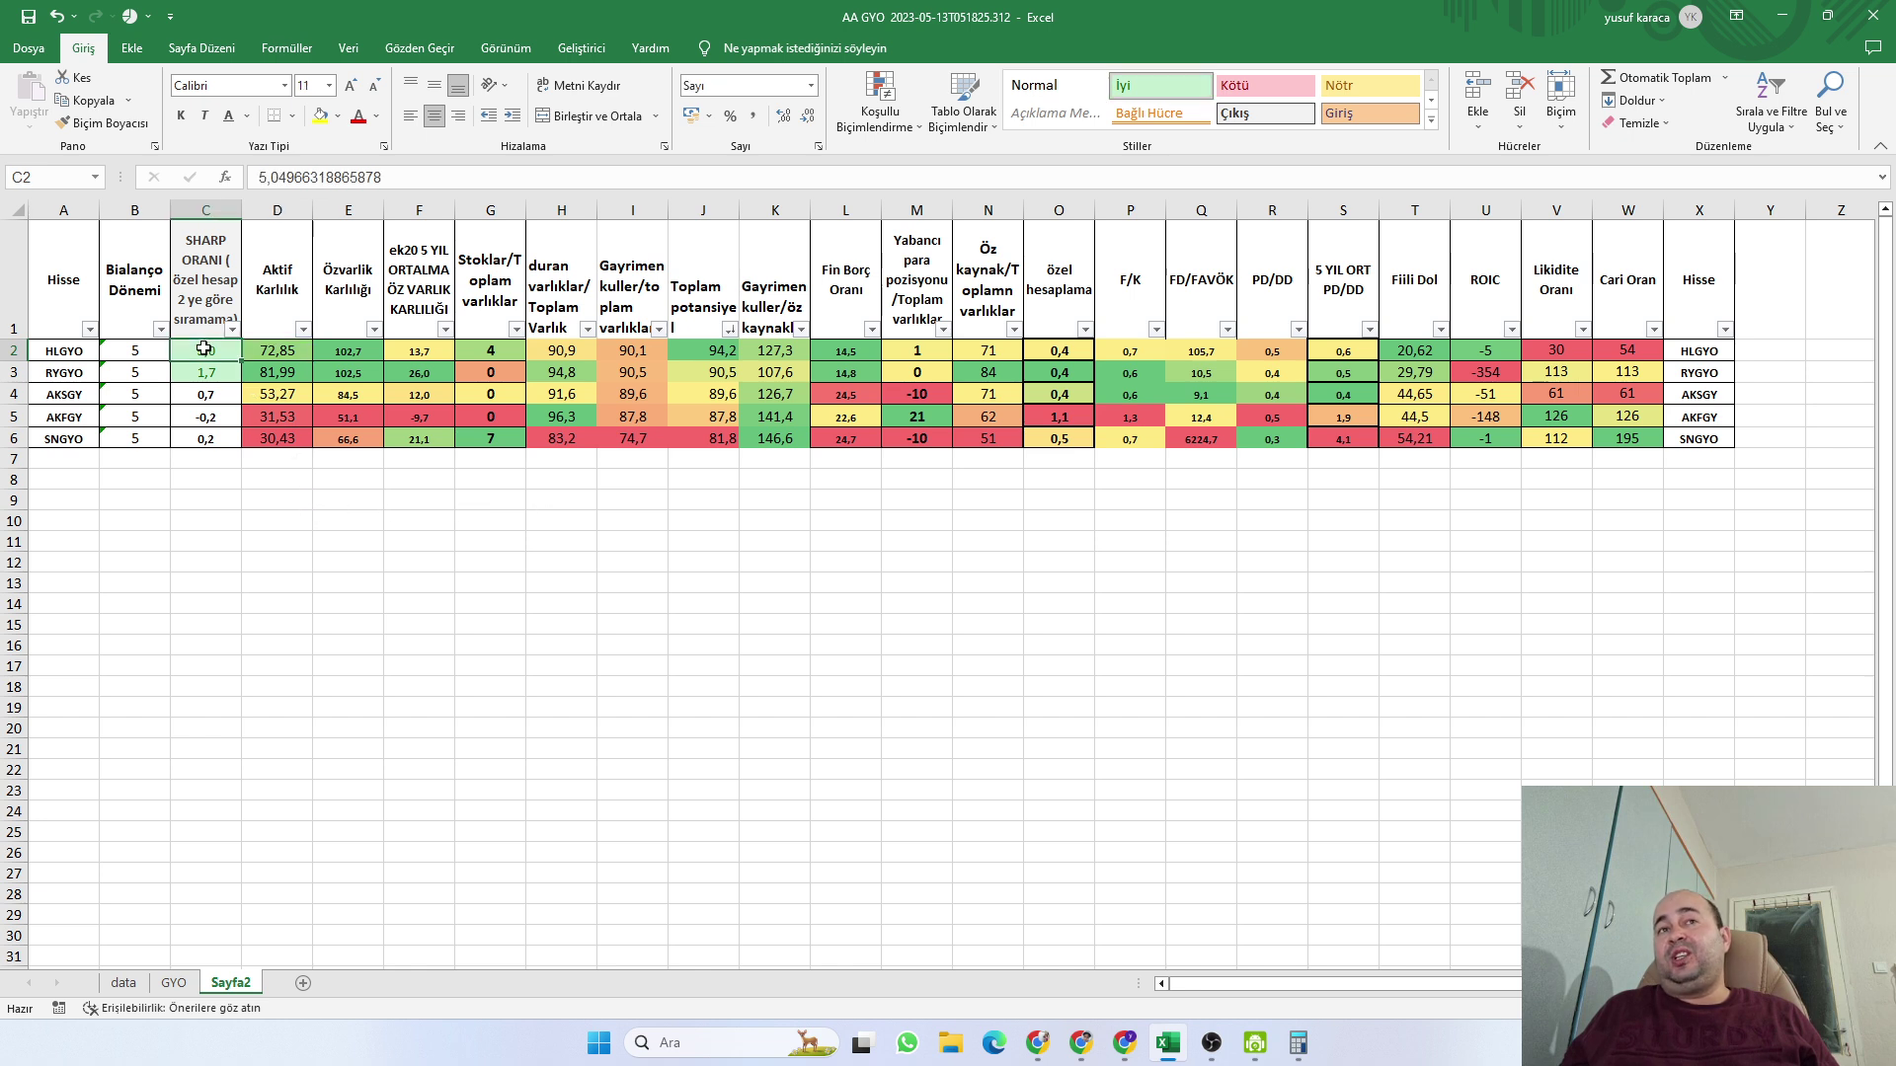
Review the HLGYO, RYGYO, AKSGY, AKFGY and SNGYO rows in order, highlighting each whole row
left_click(12, 350)
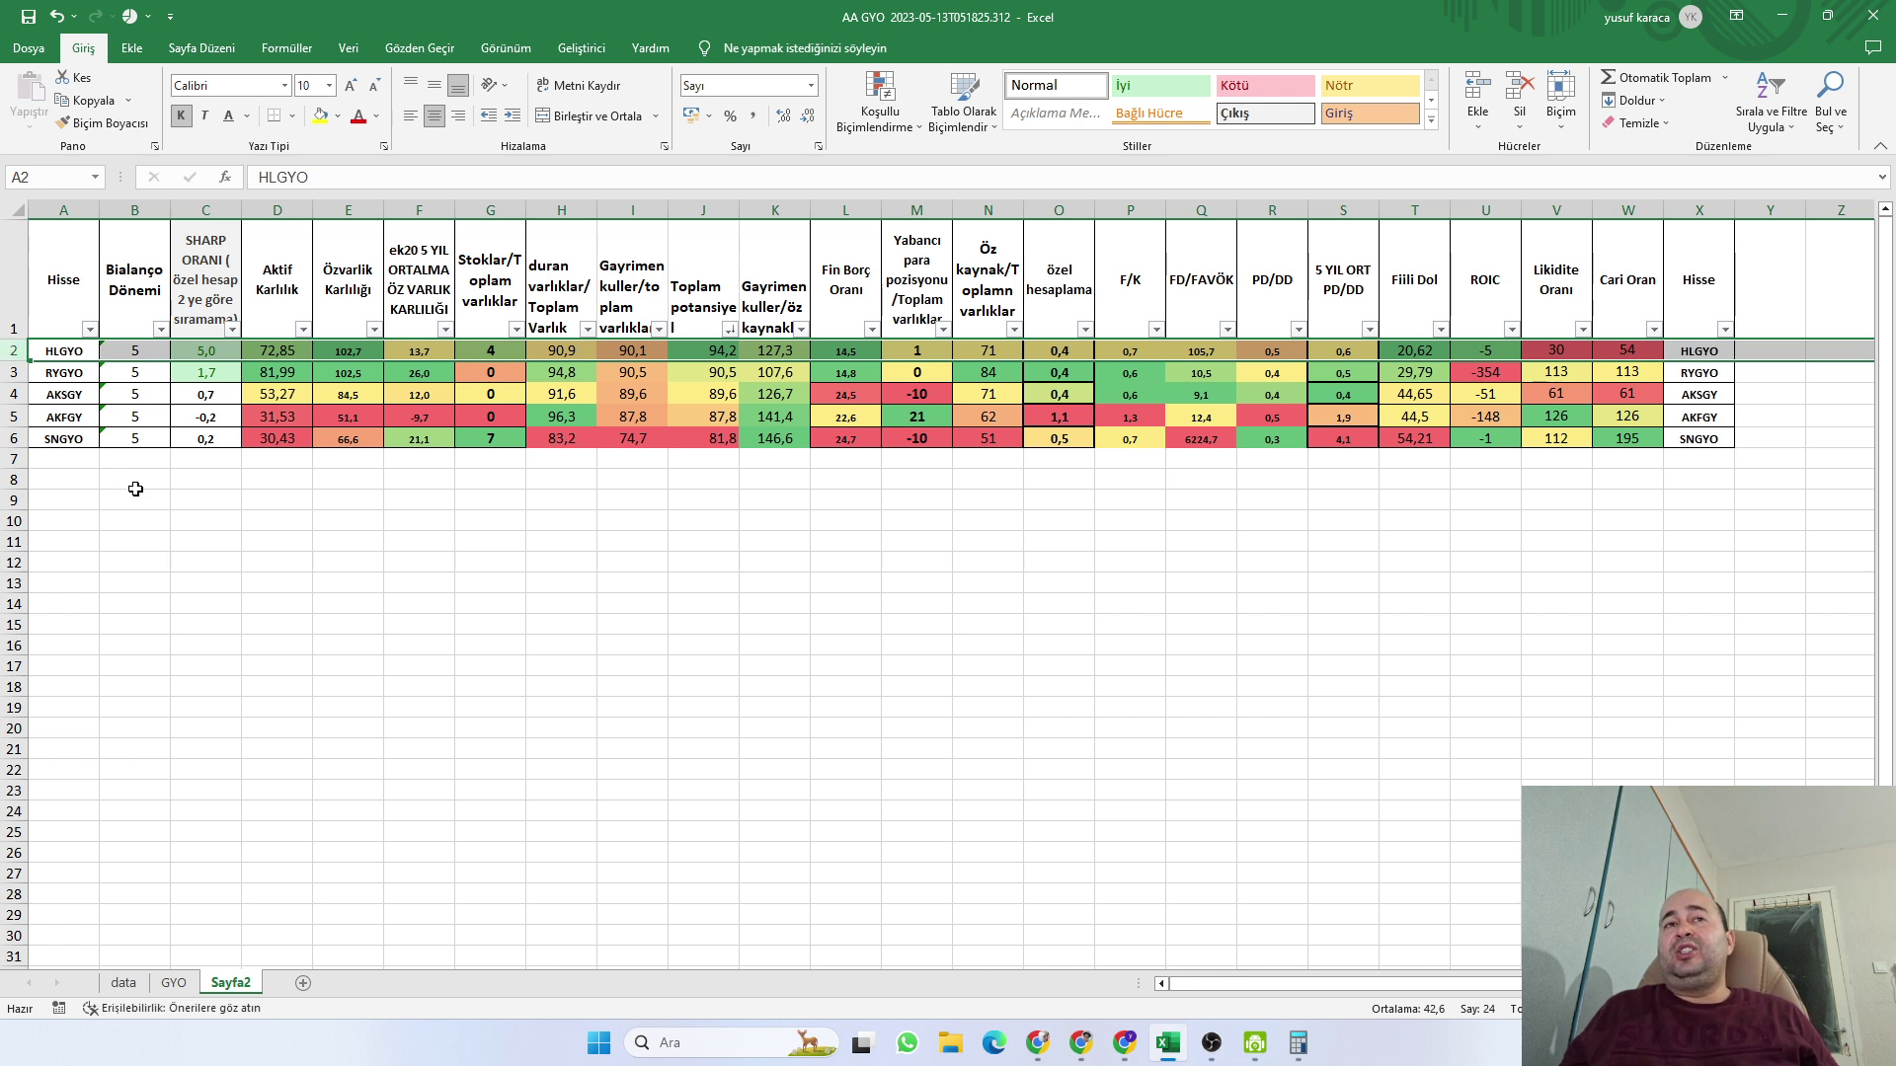
left_click(13, 373)
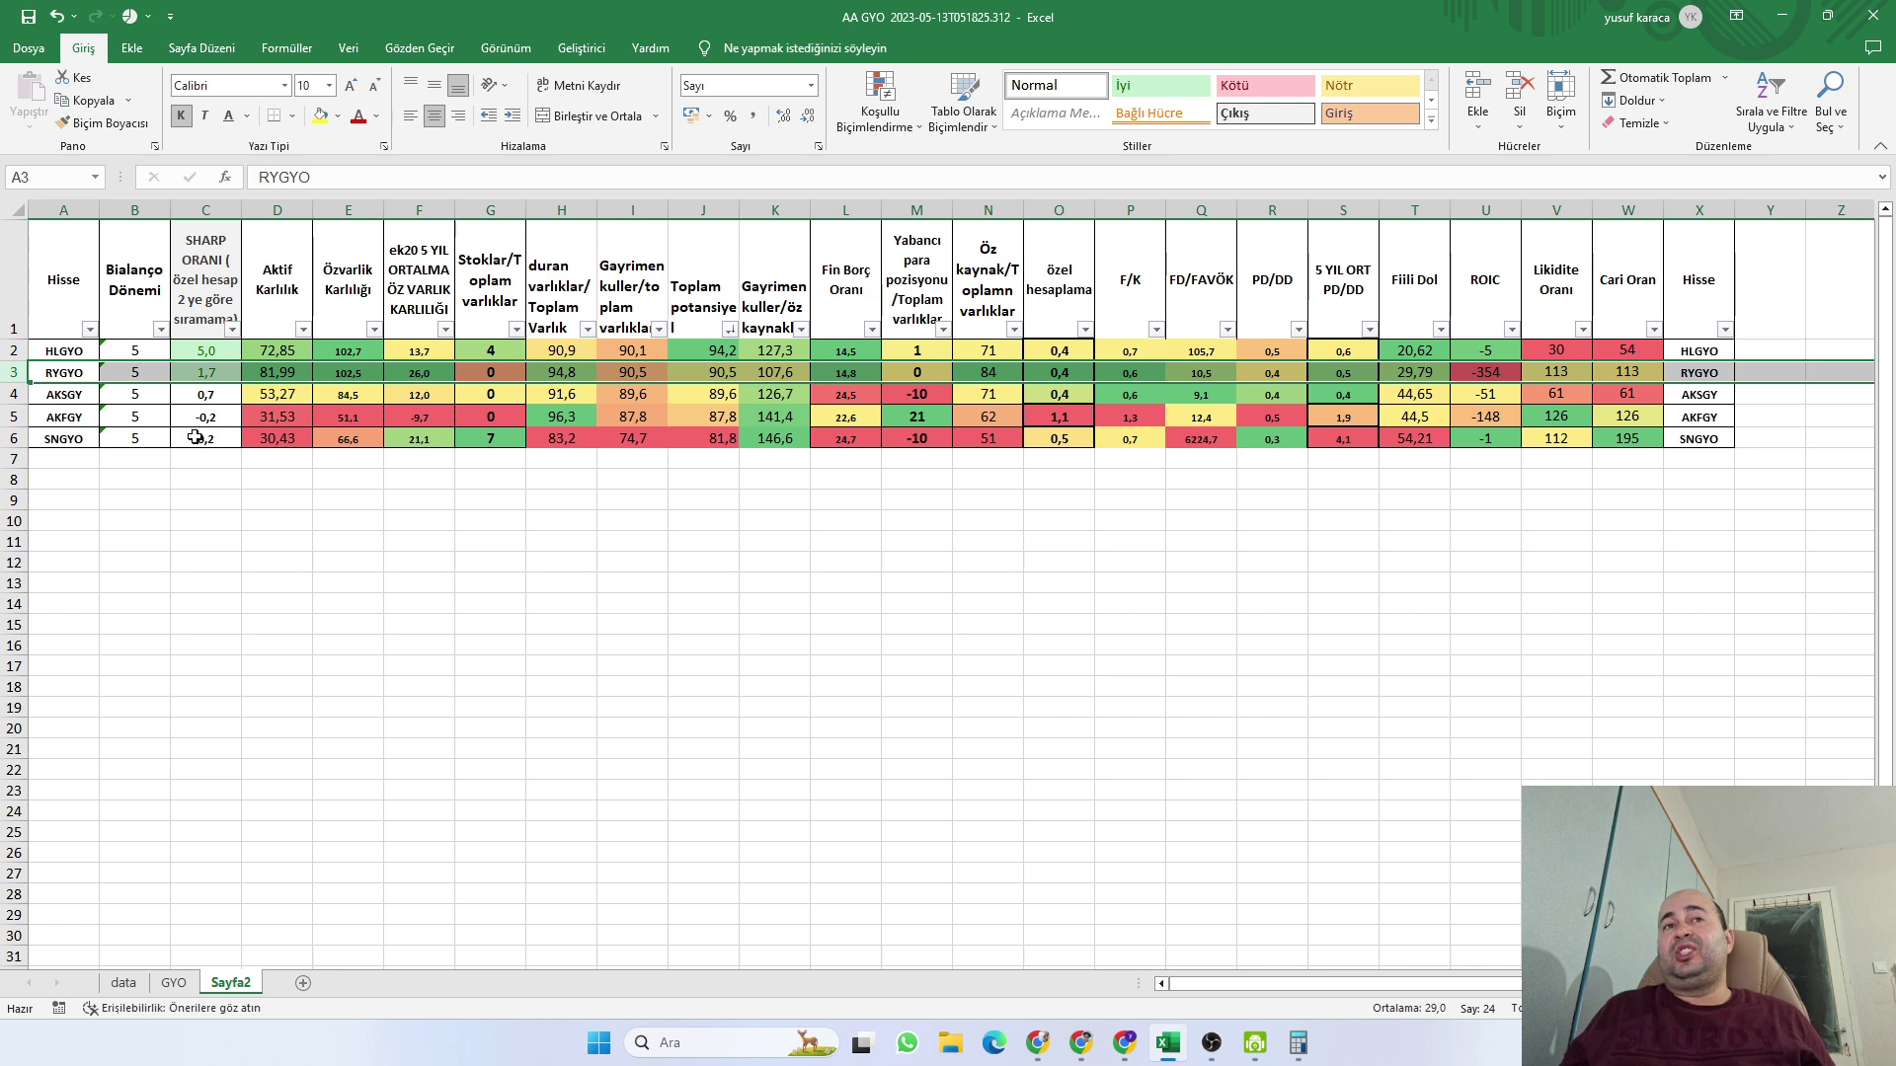
left_click(13, 395)
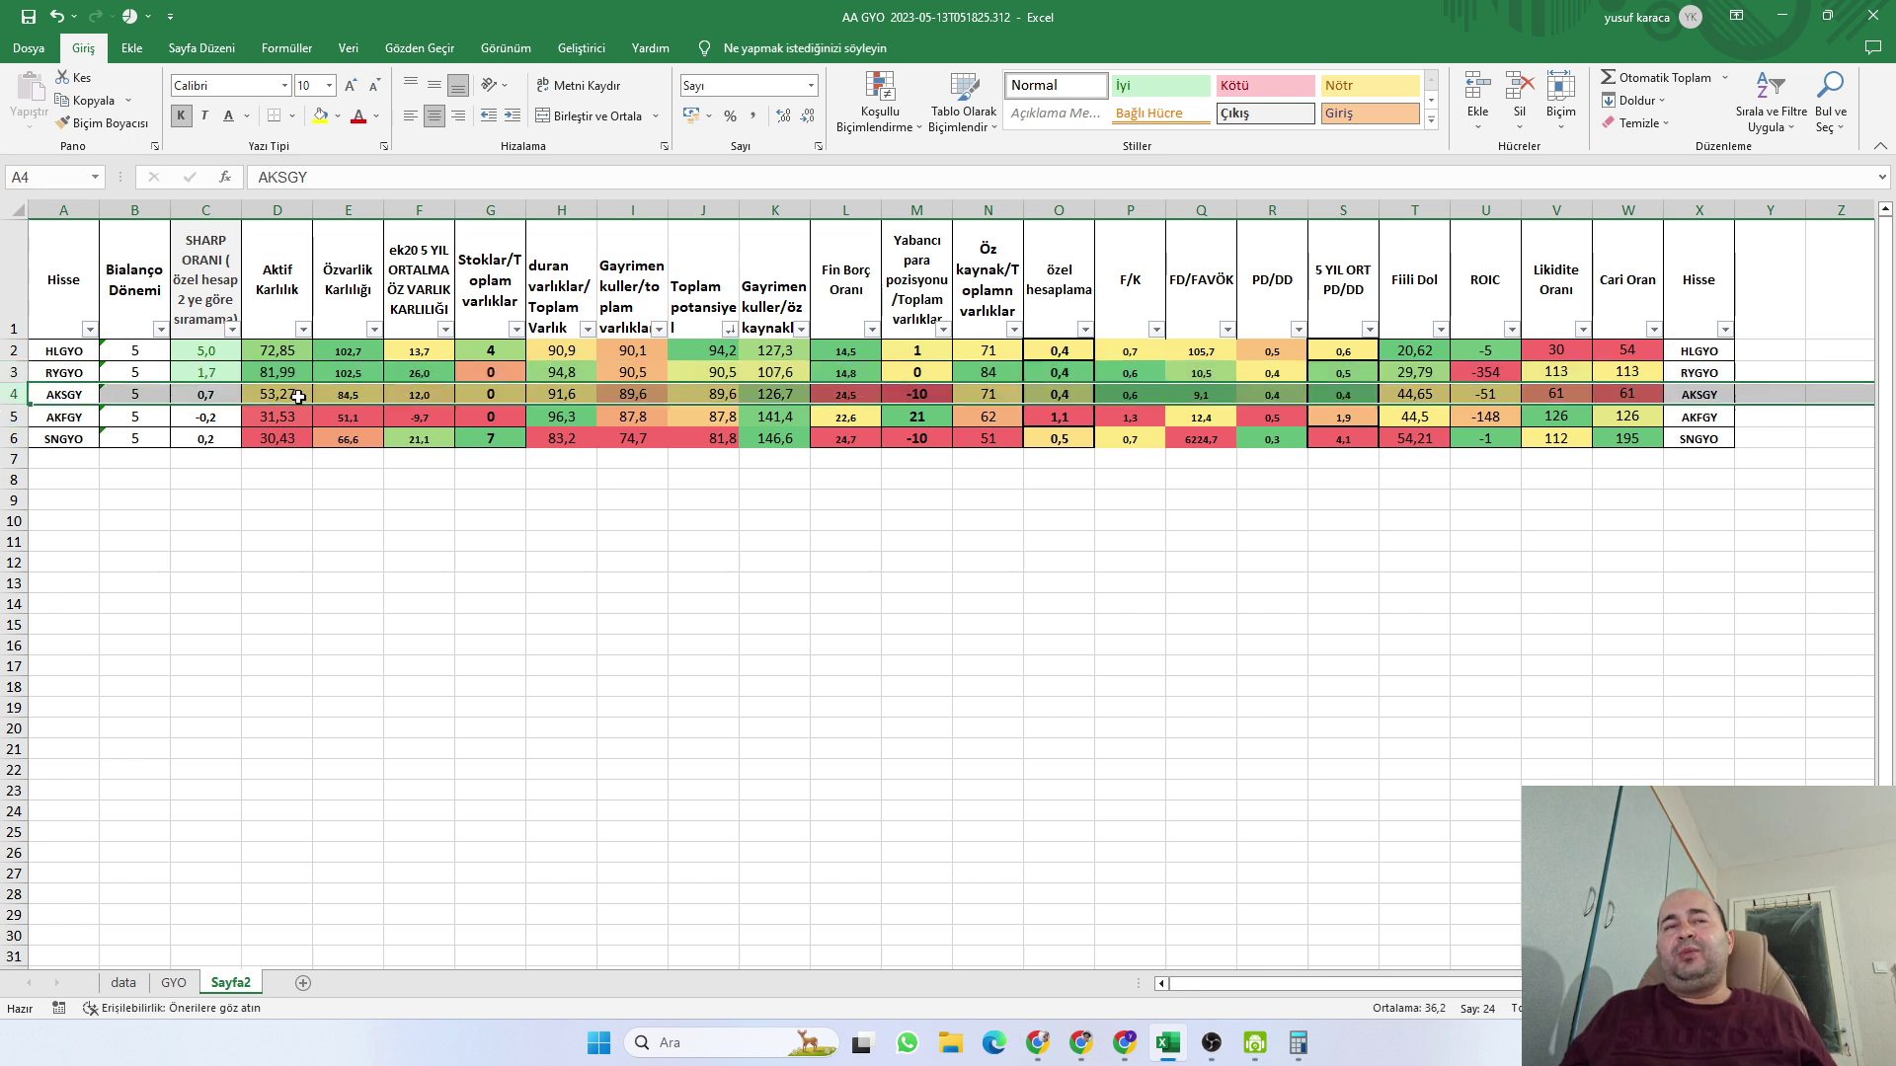
left_click(13, 417)
left_click(8, 439)
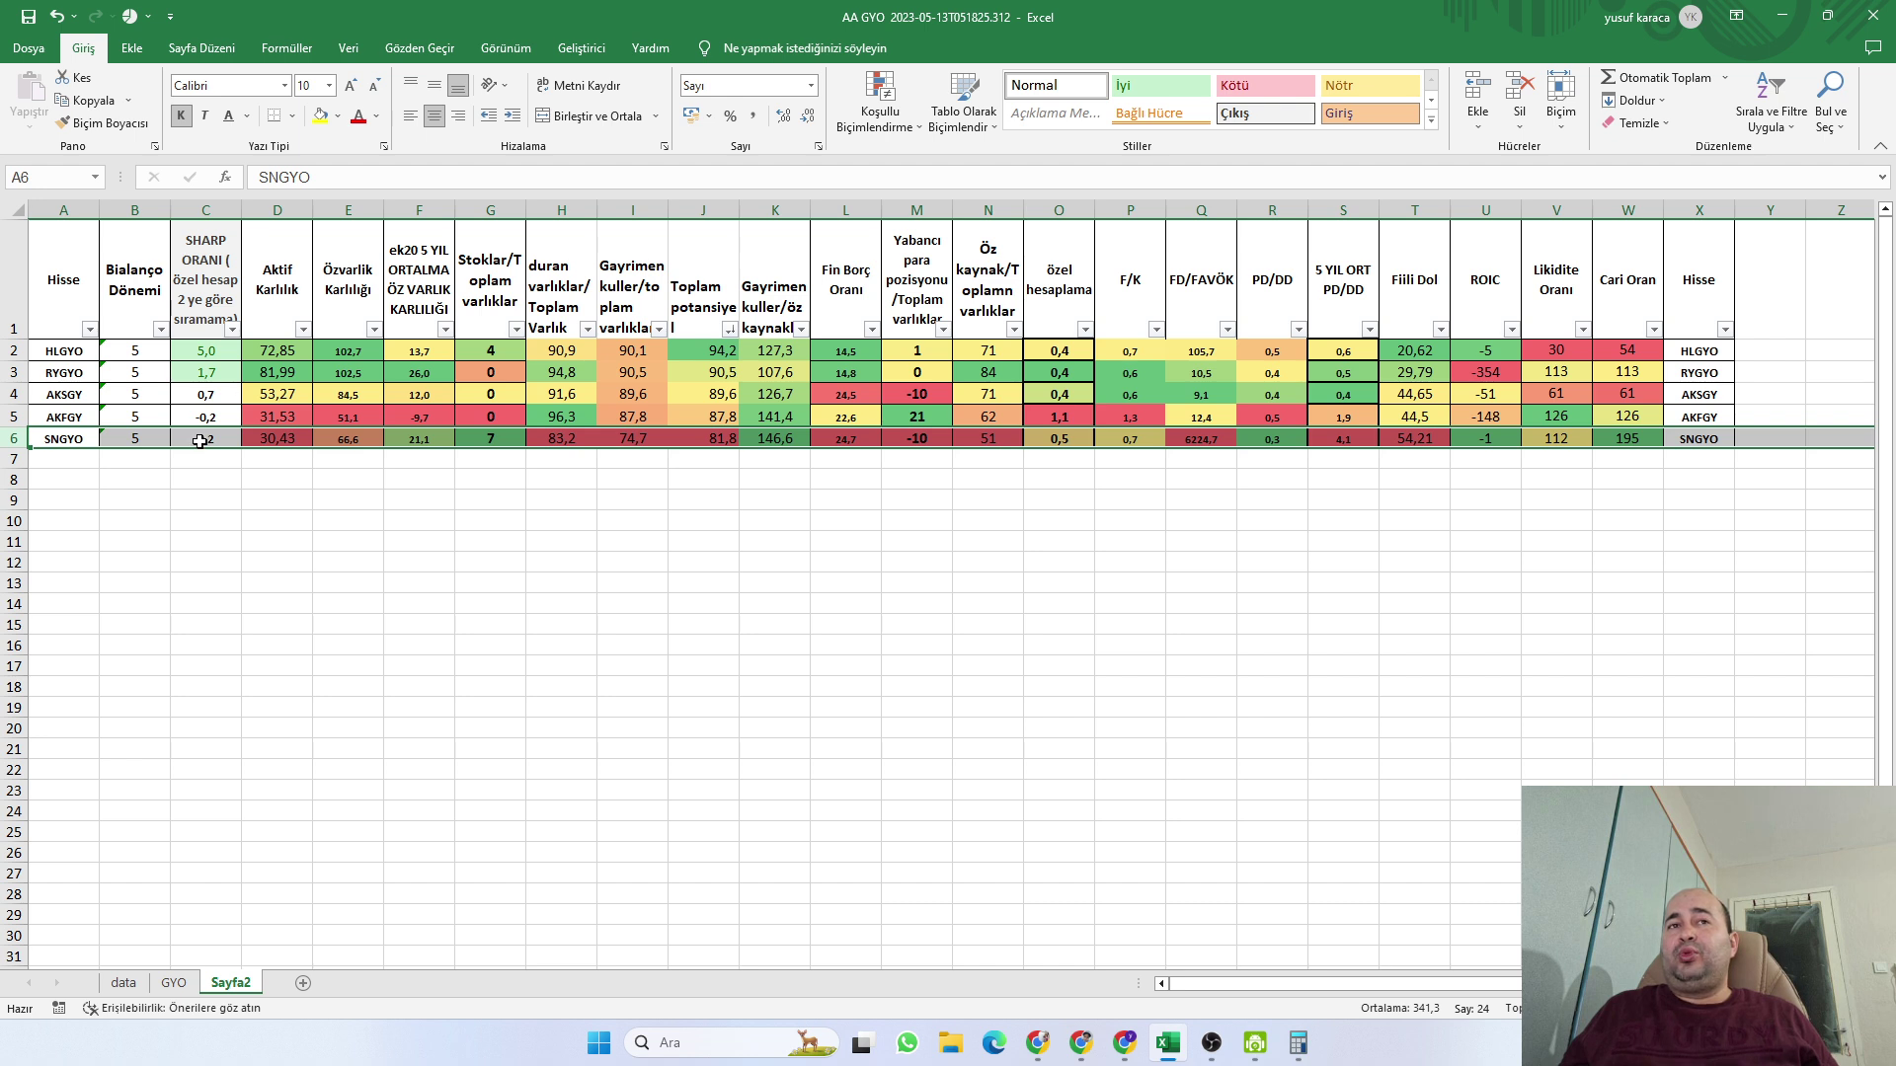
Switch to Fintables in the browser, open AKFGY's summary report by searching for "akfg", and examine its Çeyreklik Net Kar chart
mouse_move(1080, 1042)
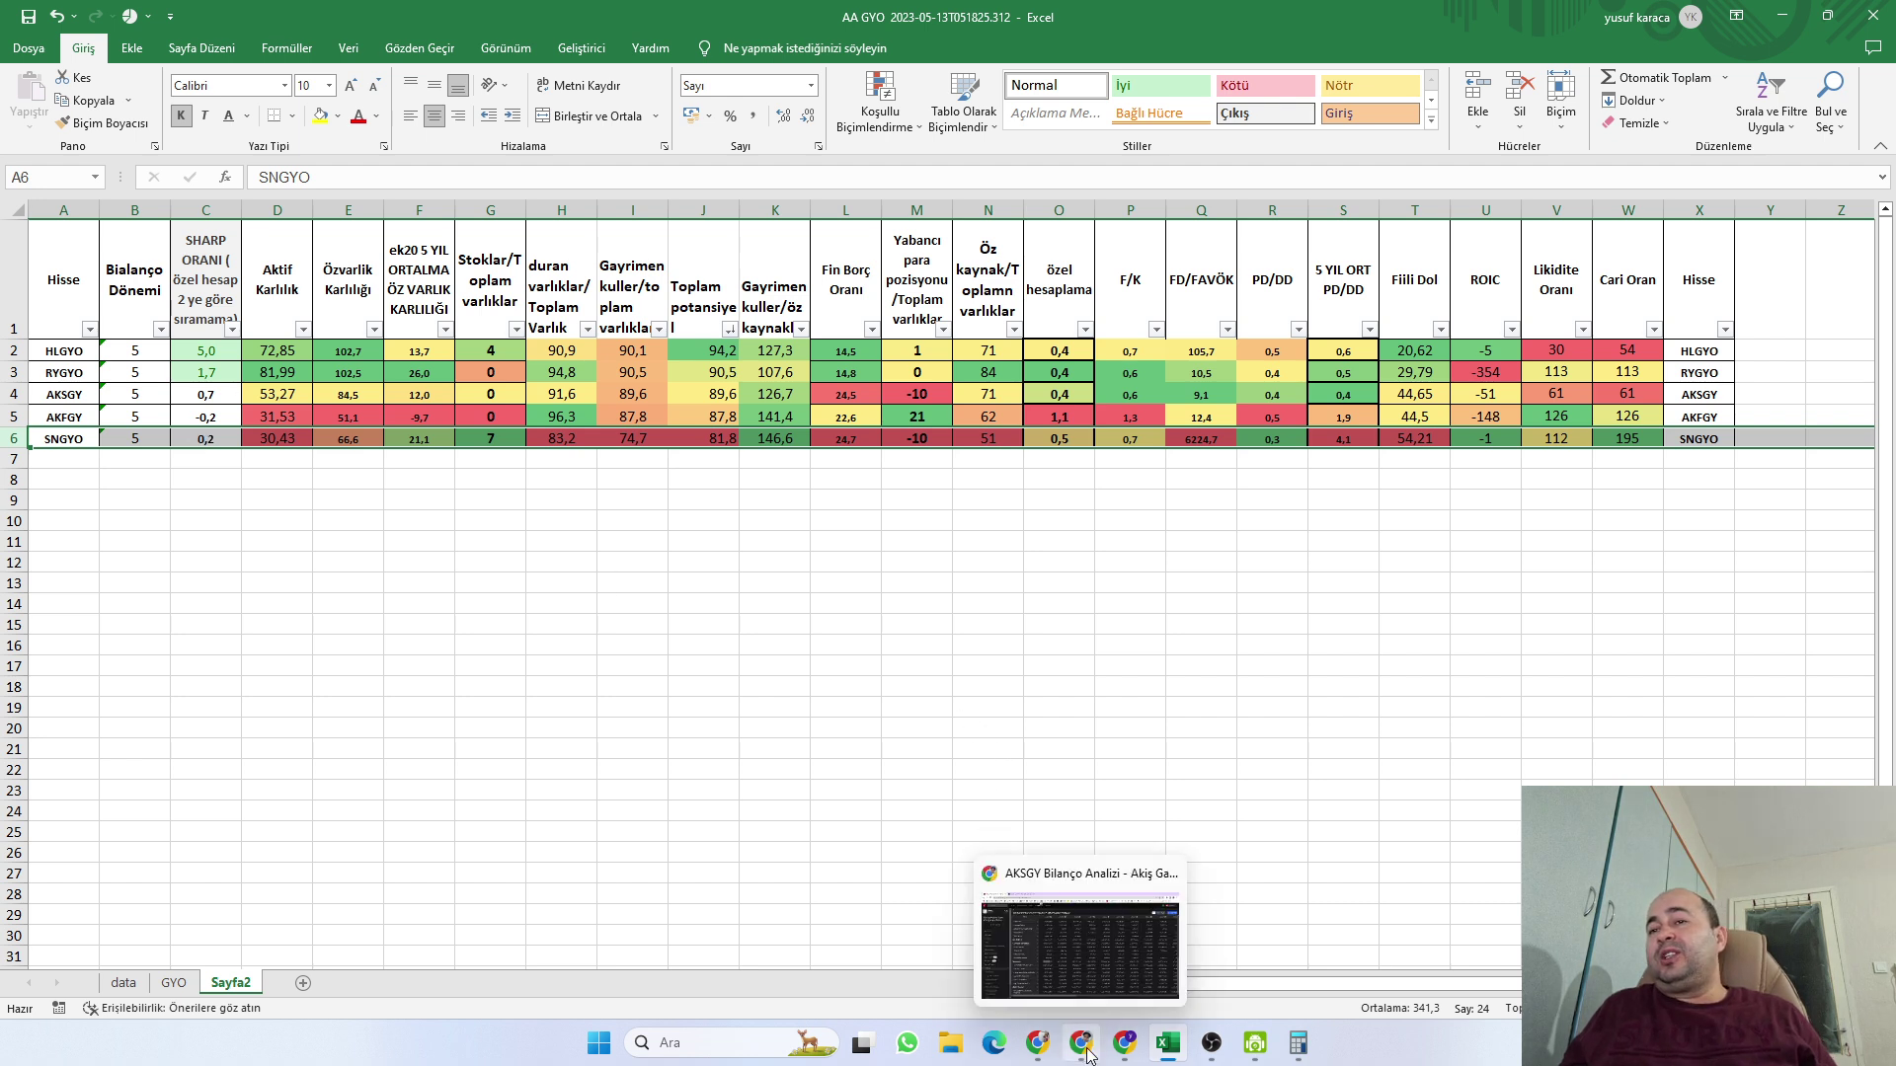
left_click(1061, 951)
left_click(127, 126)
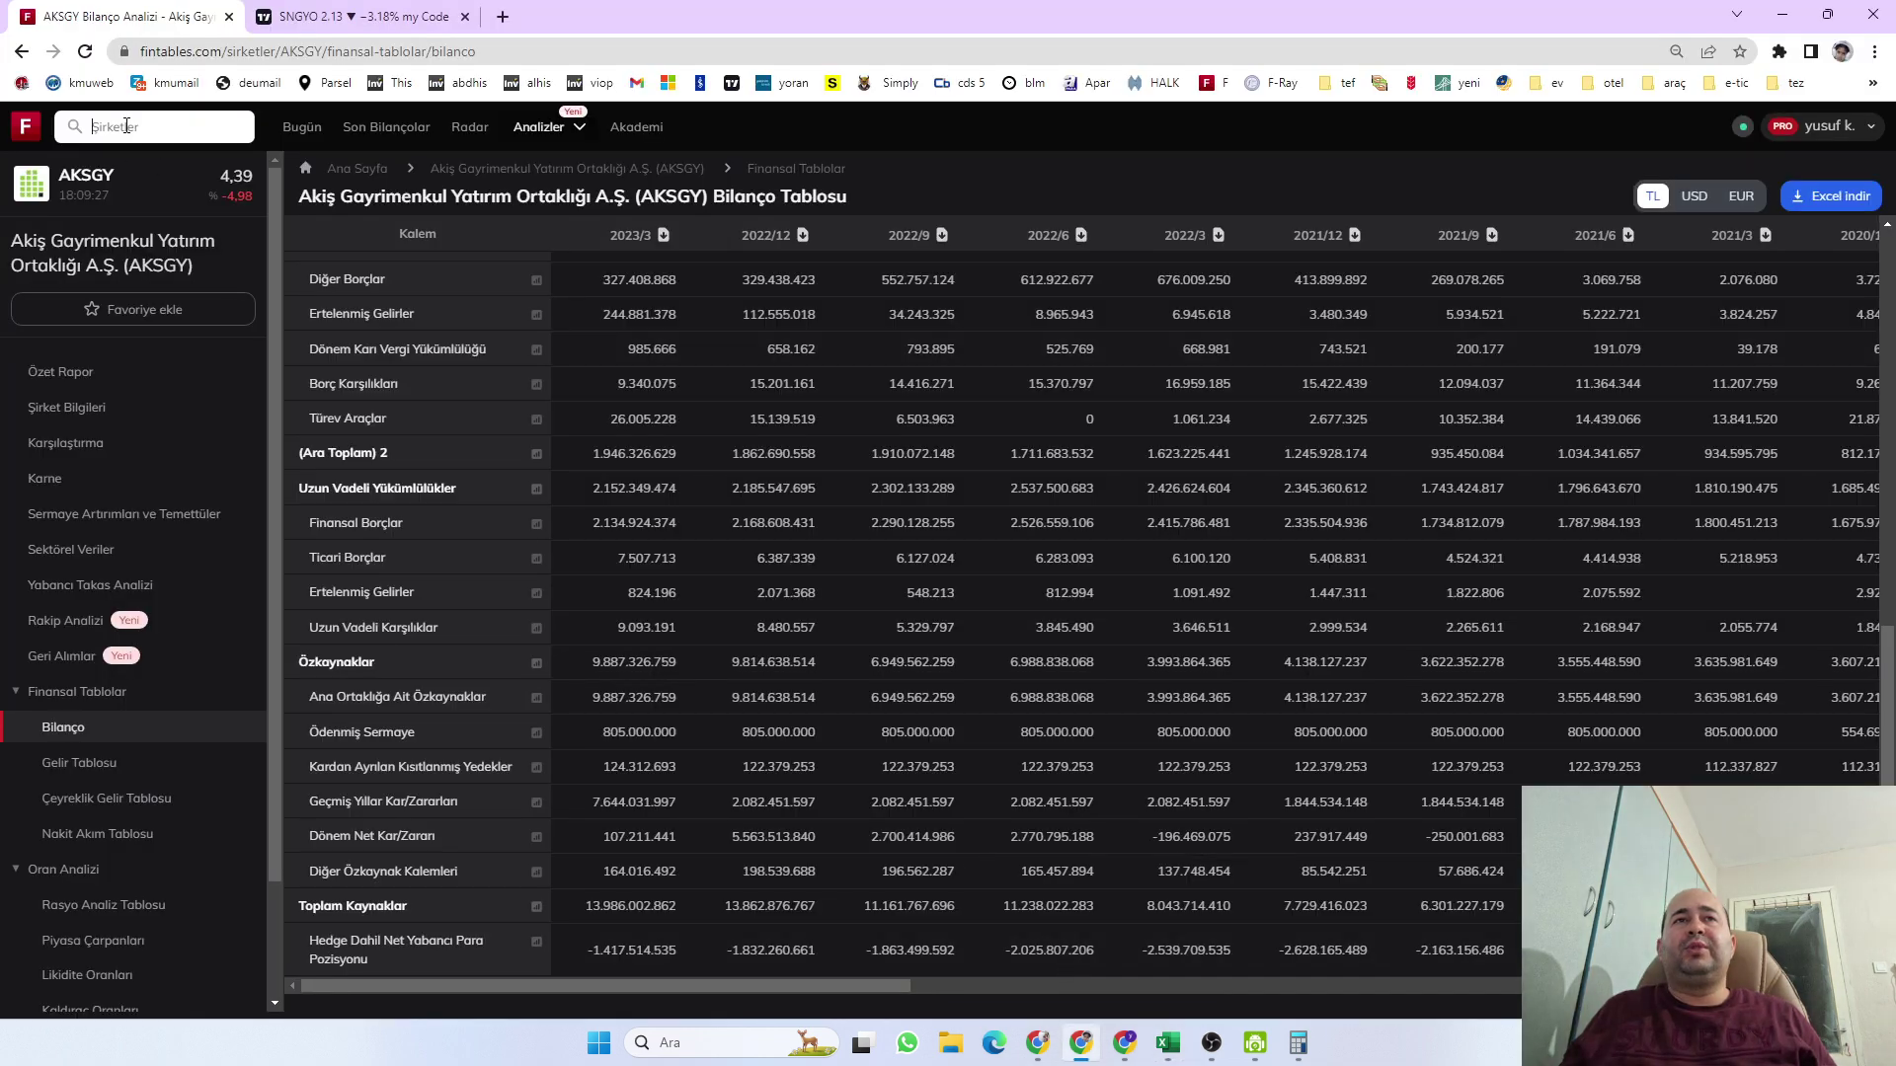
type("akg")
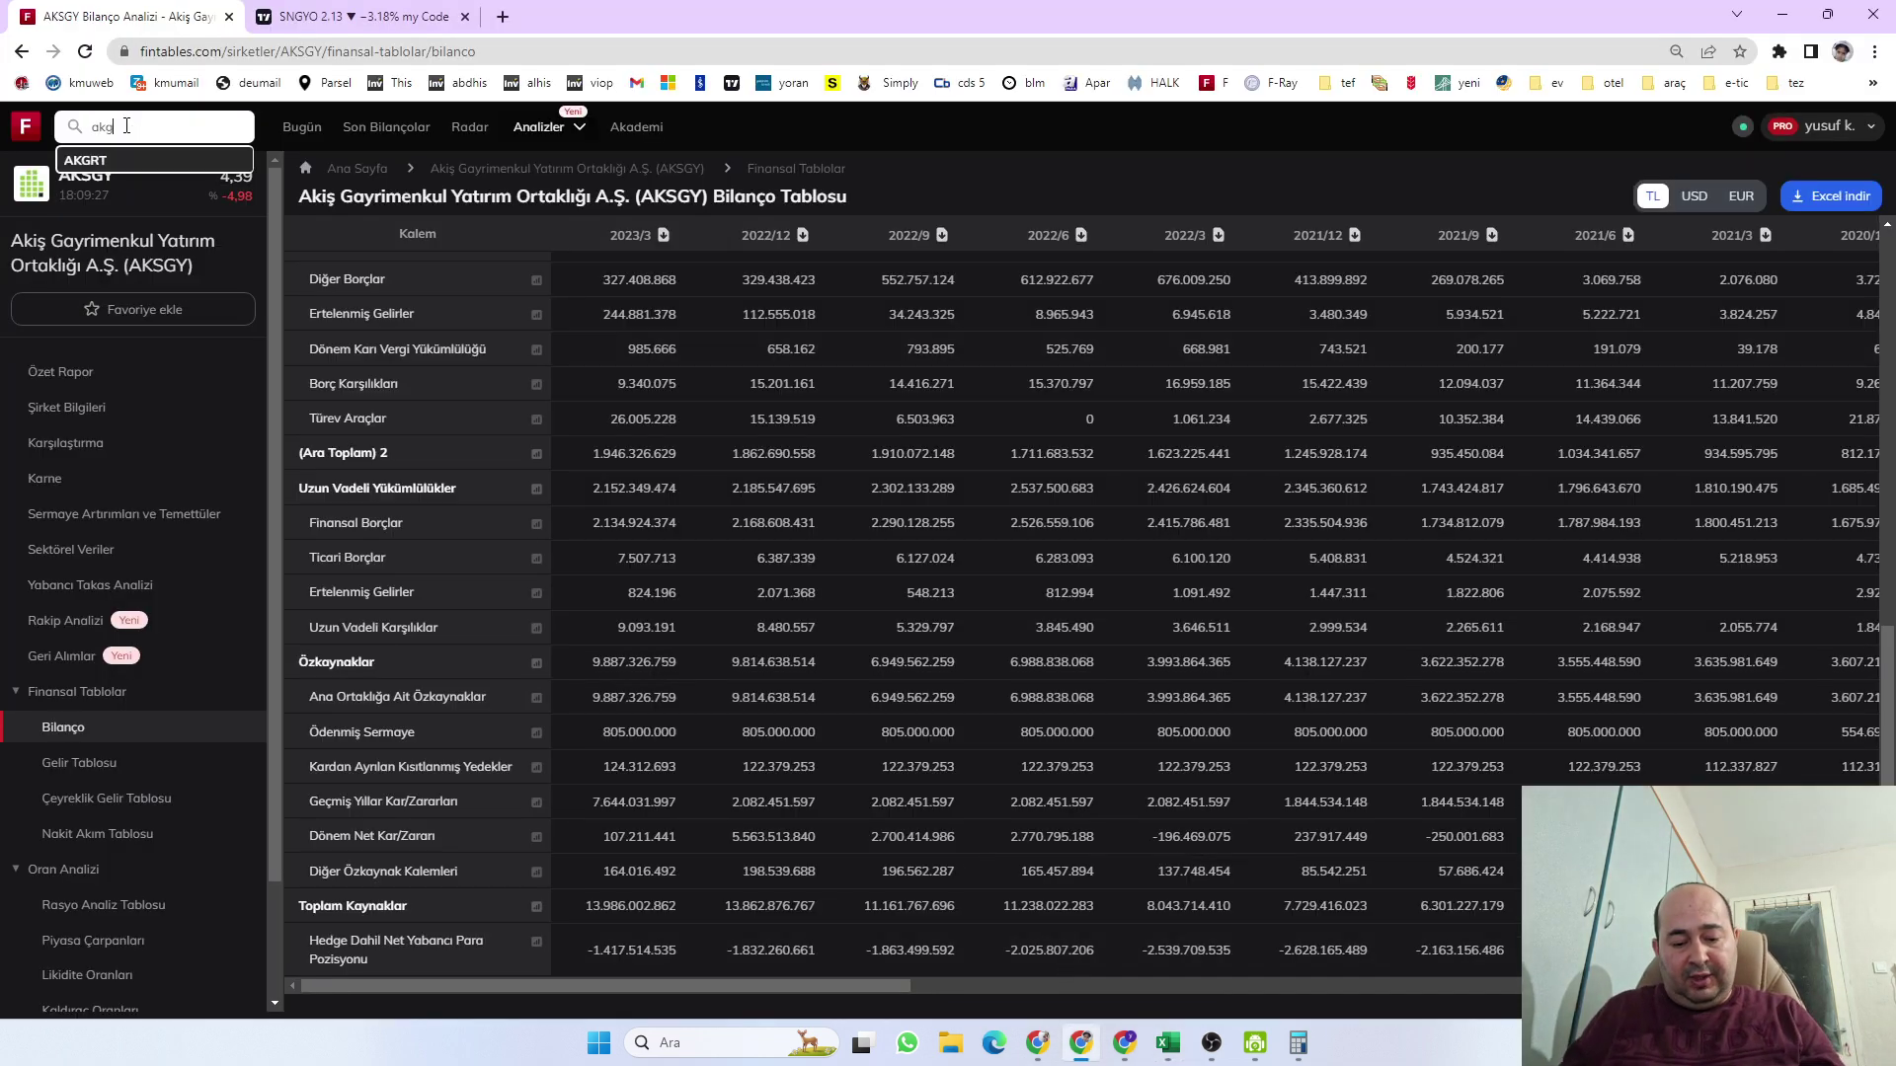
key("BackSpace")
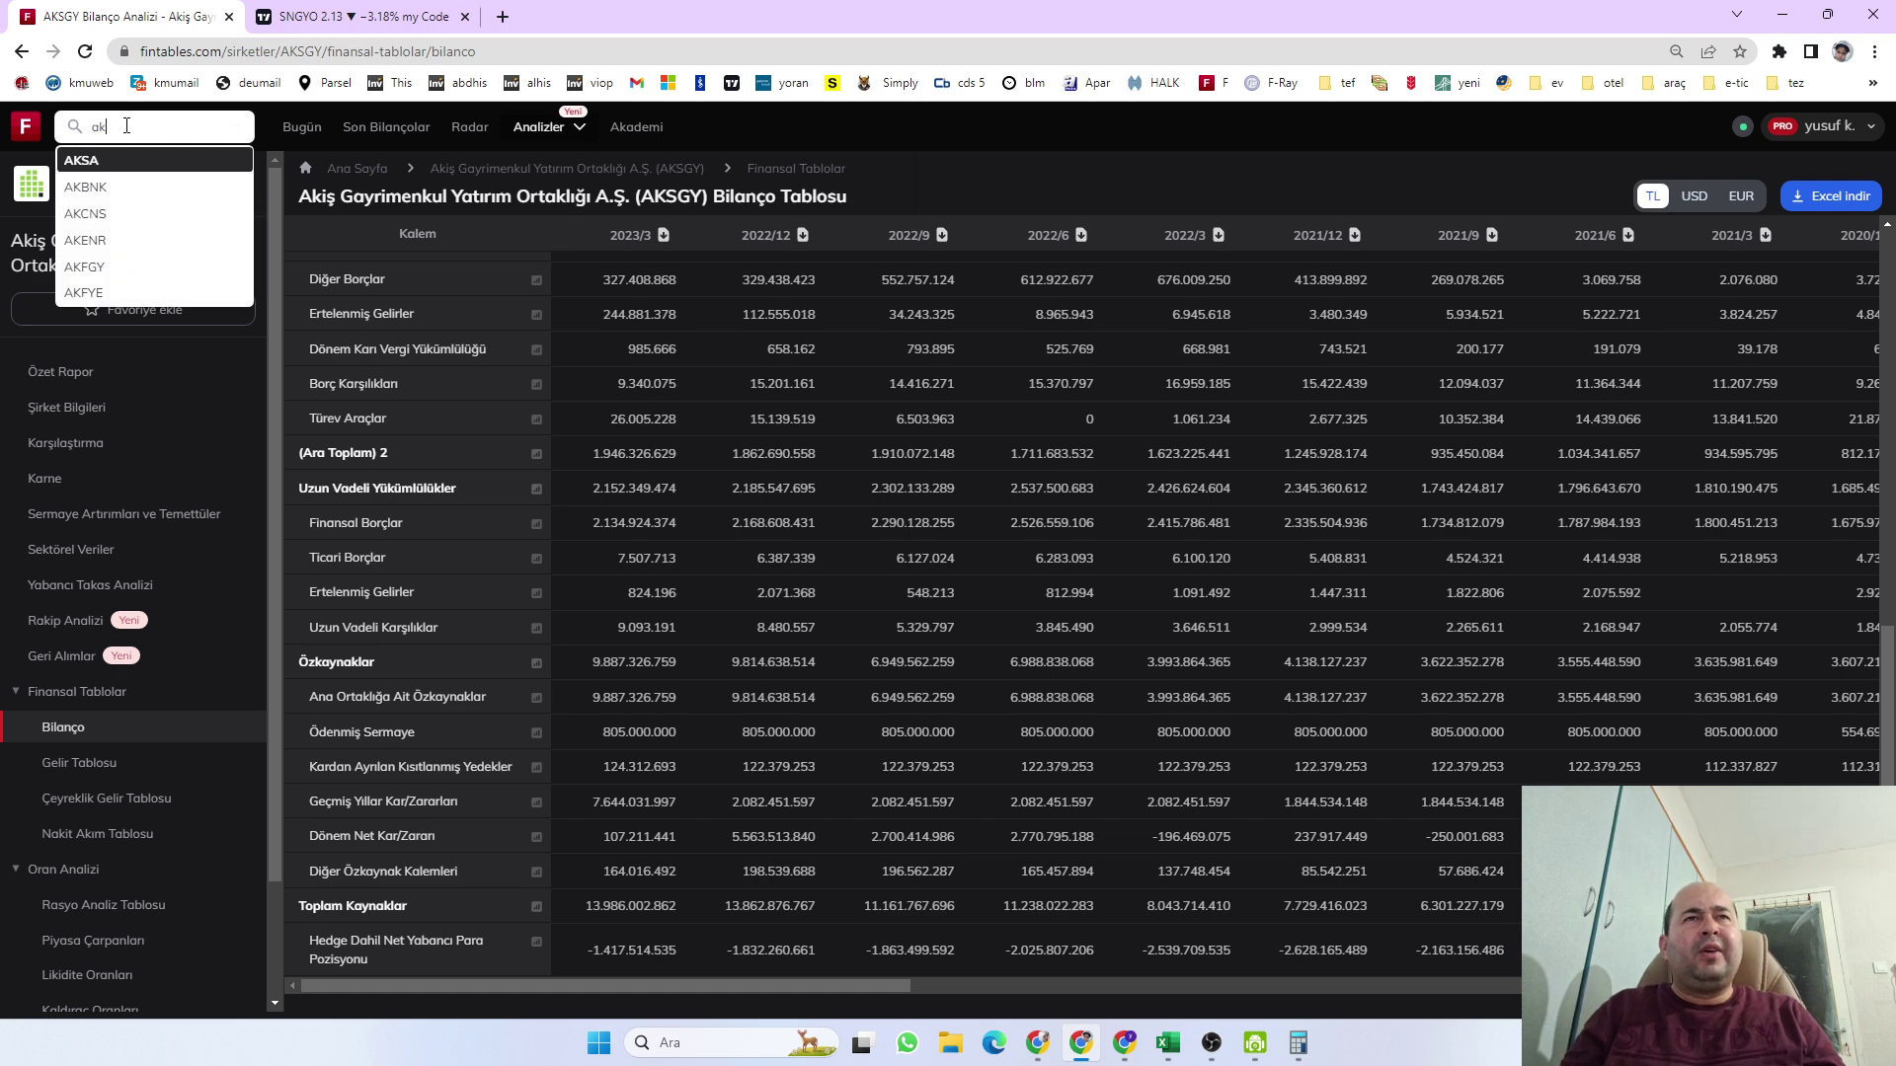
type("f")
key("Escape")
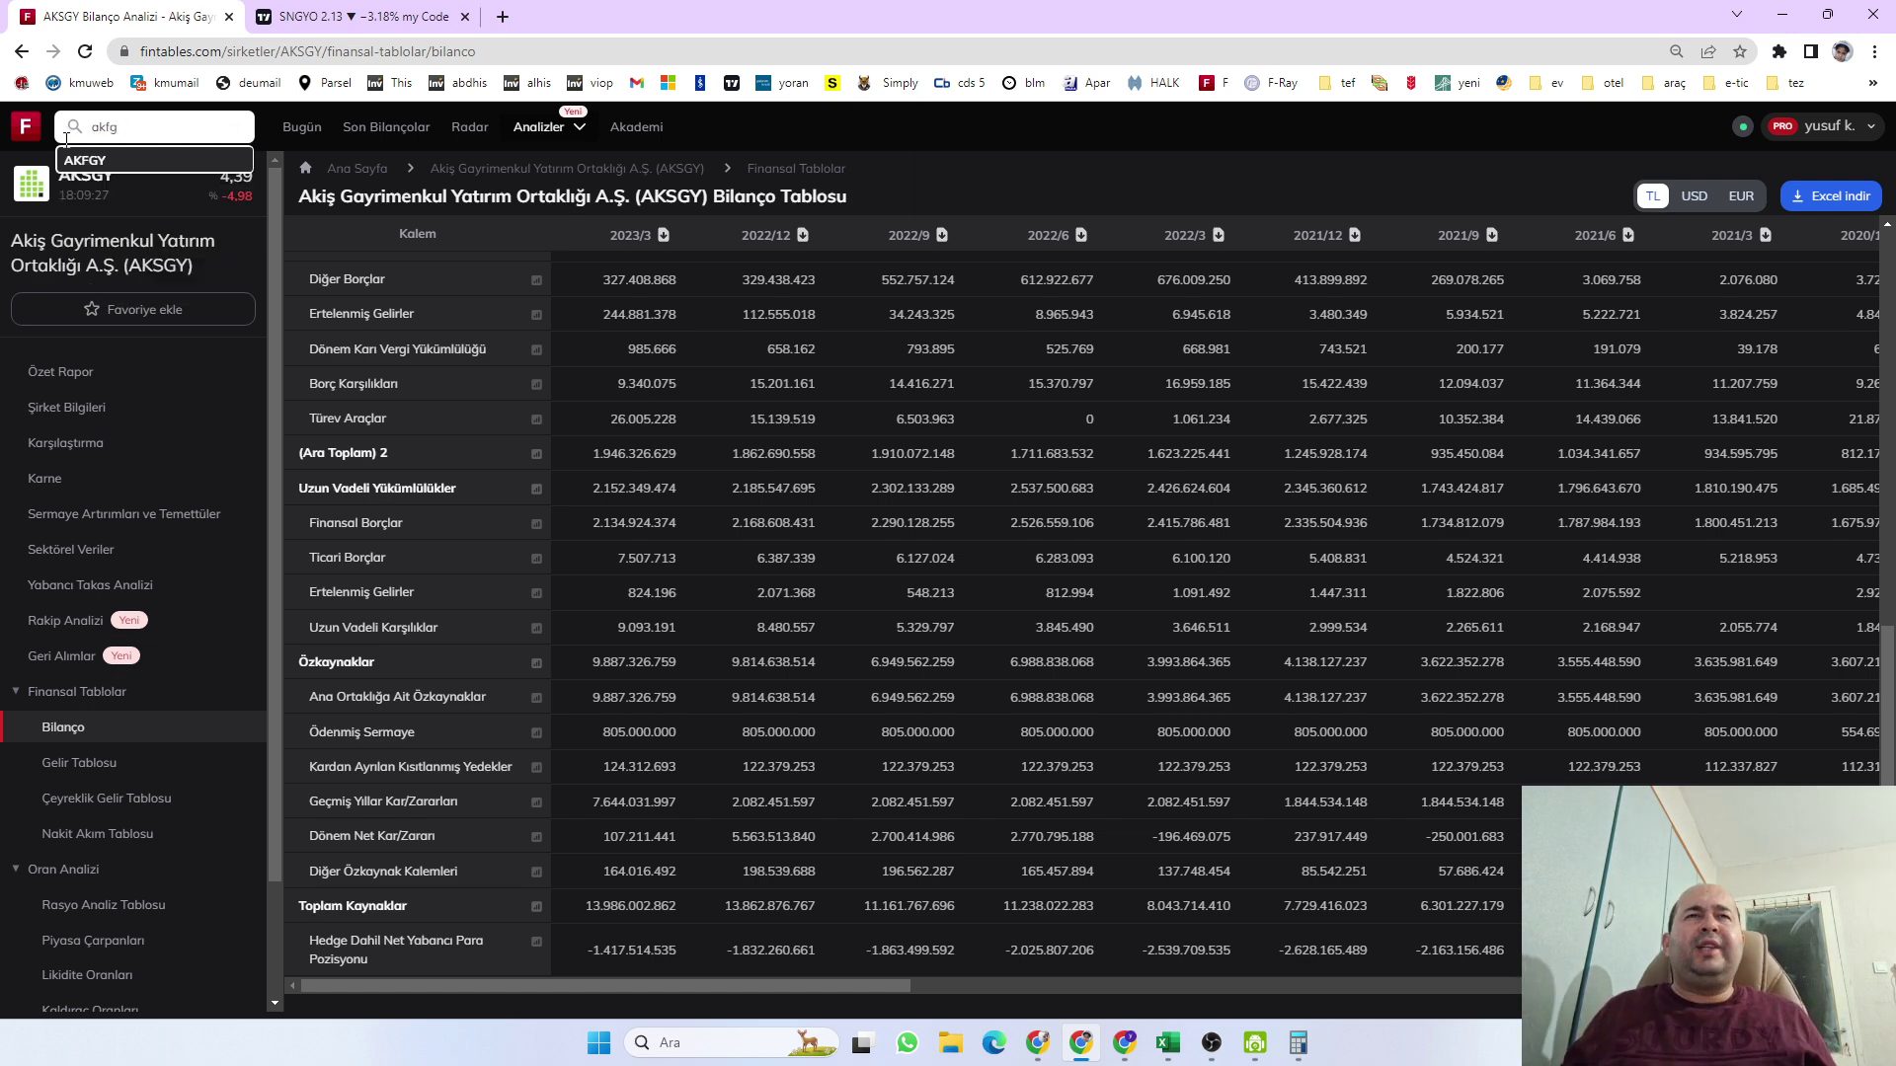
left_click(1192, 27)
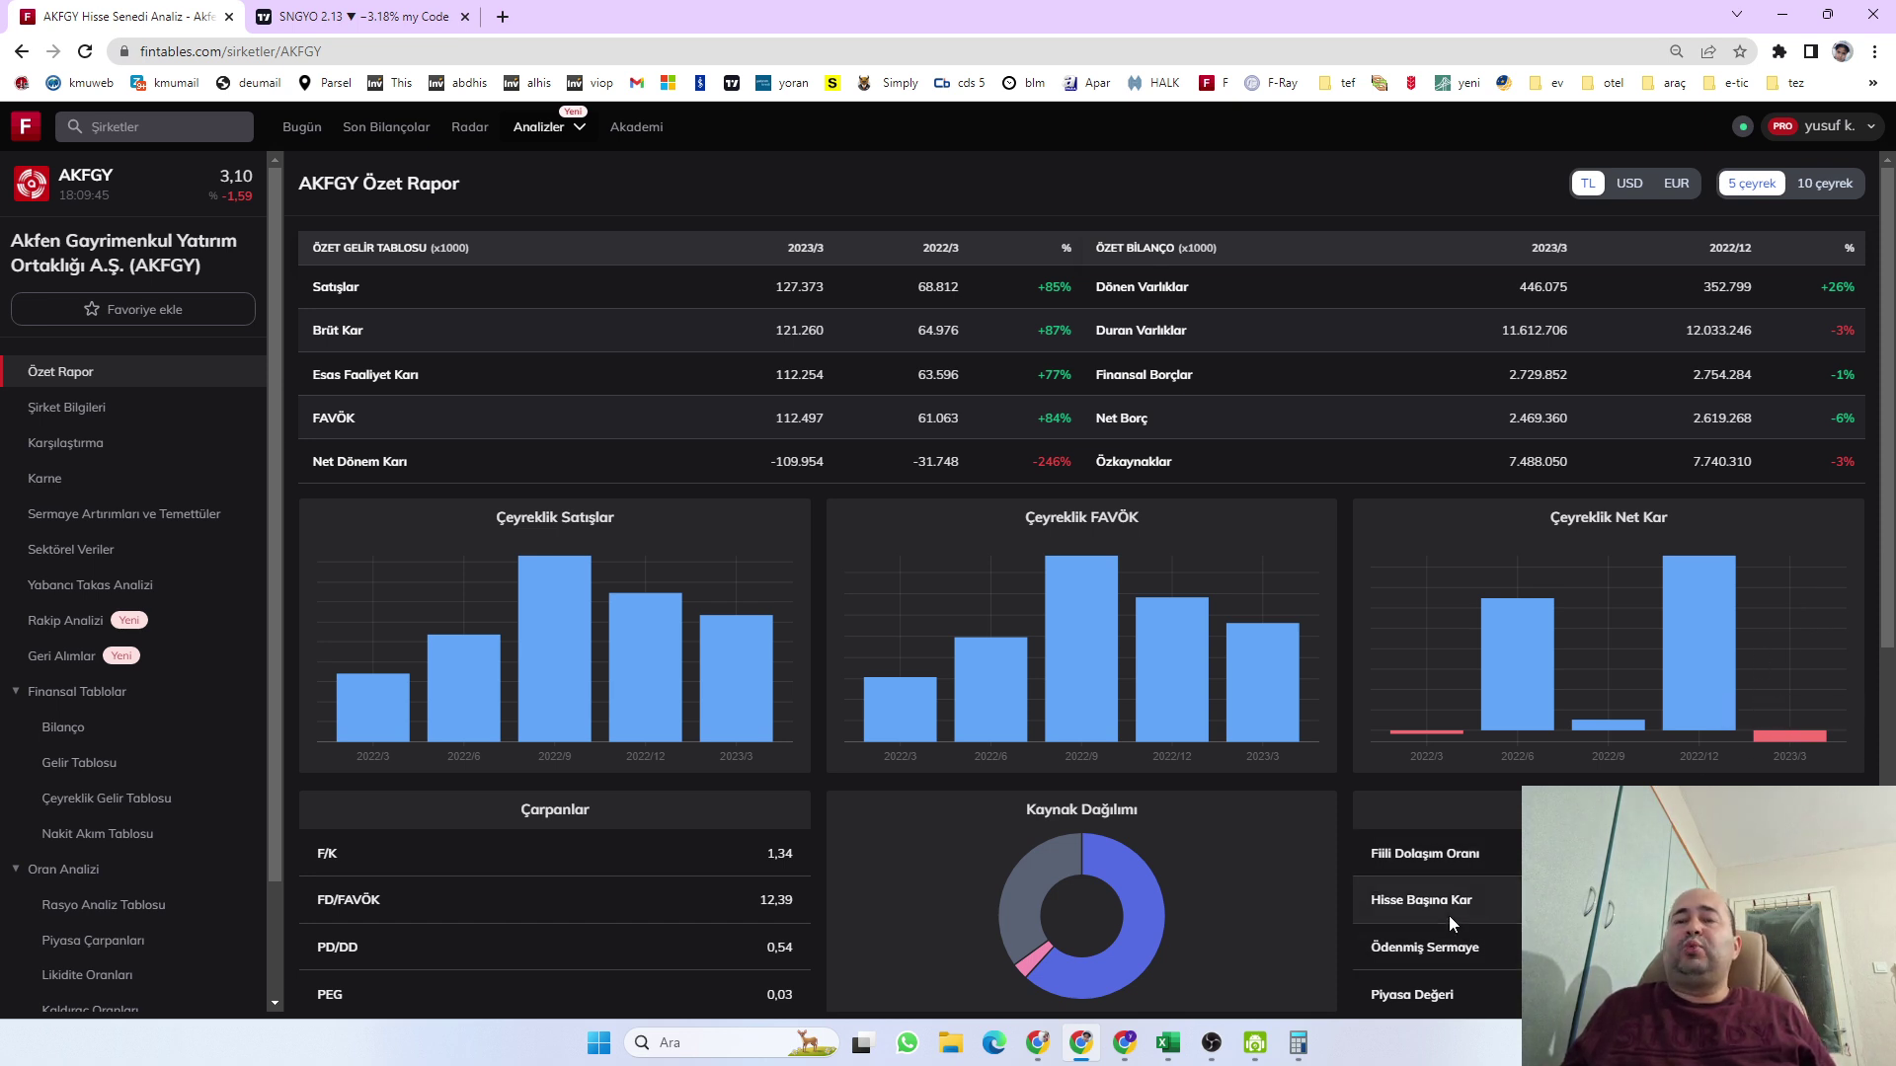
mouse_move(736, 722)
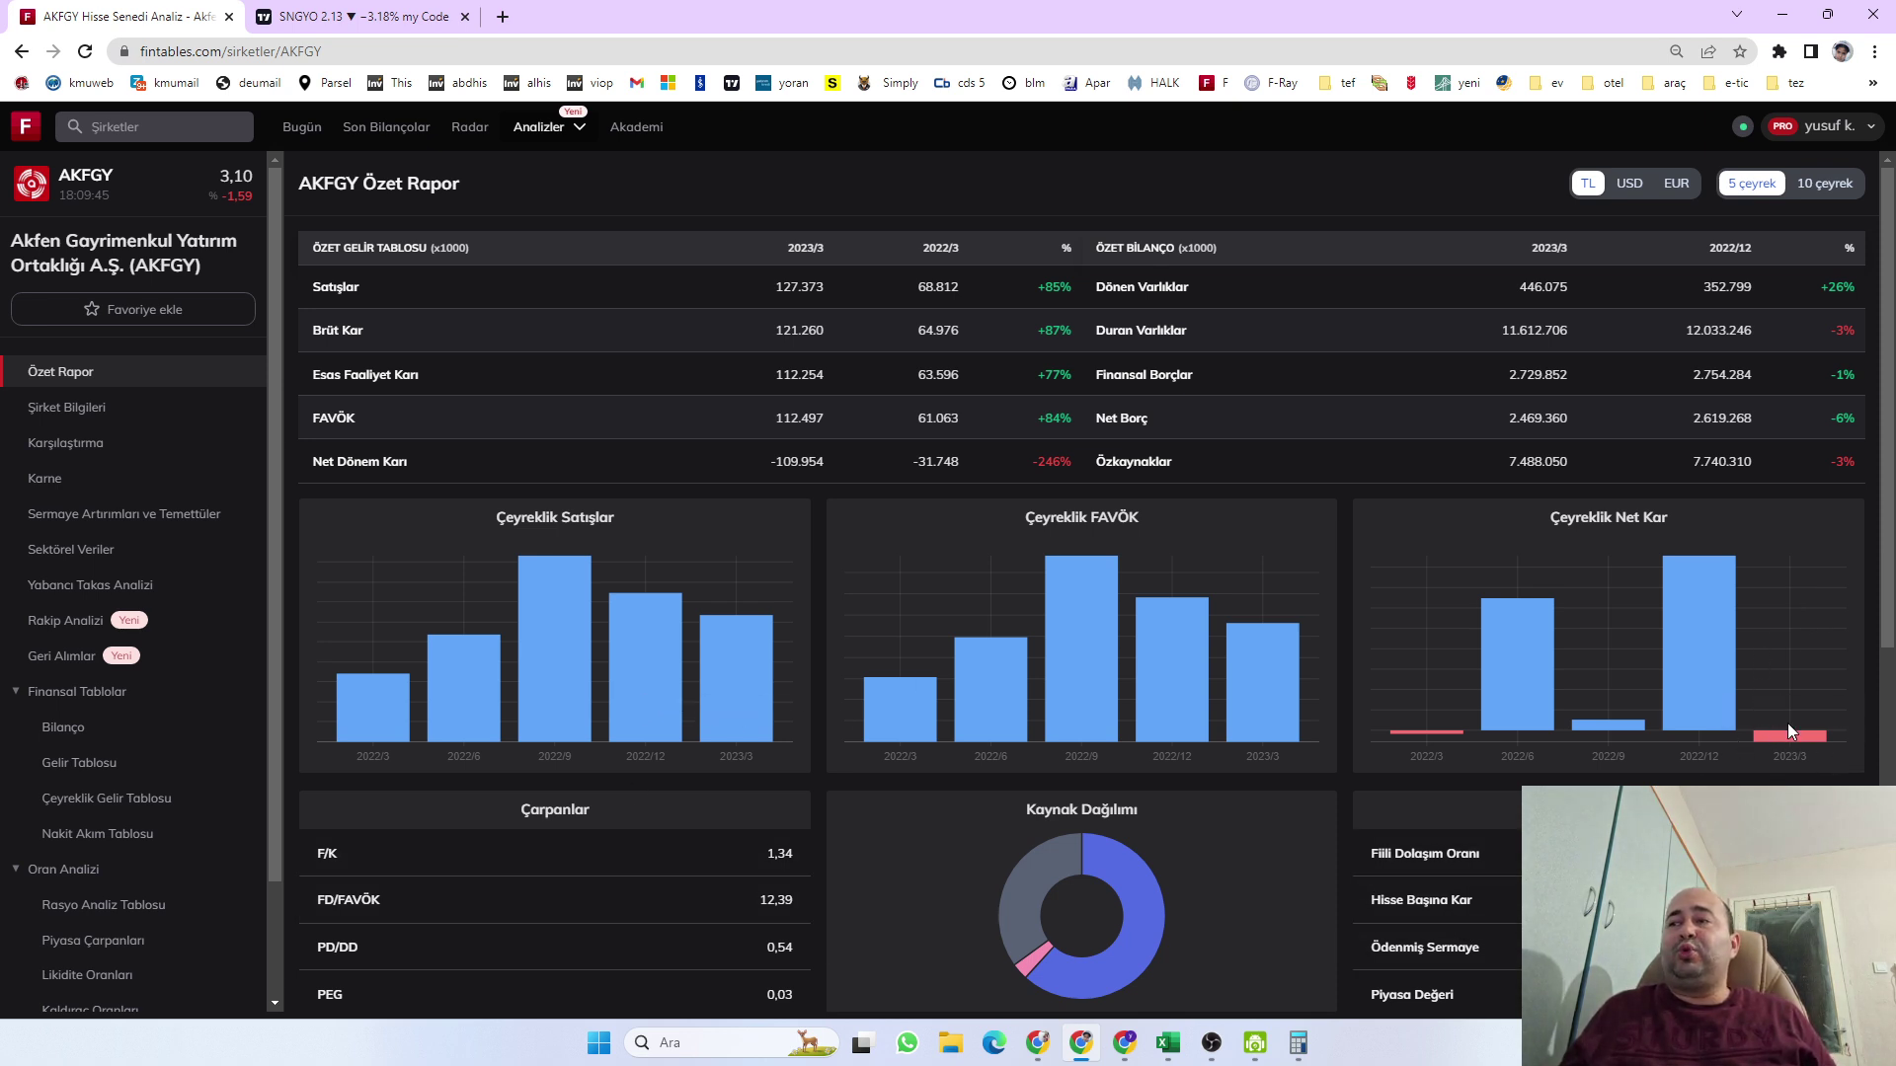
mouse_move(1788, 731)
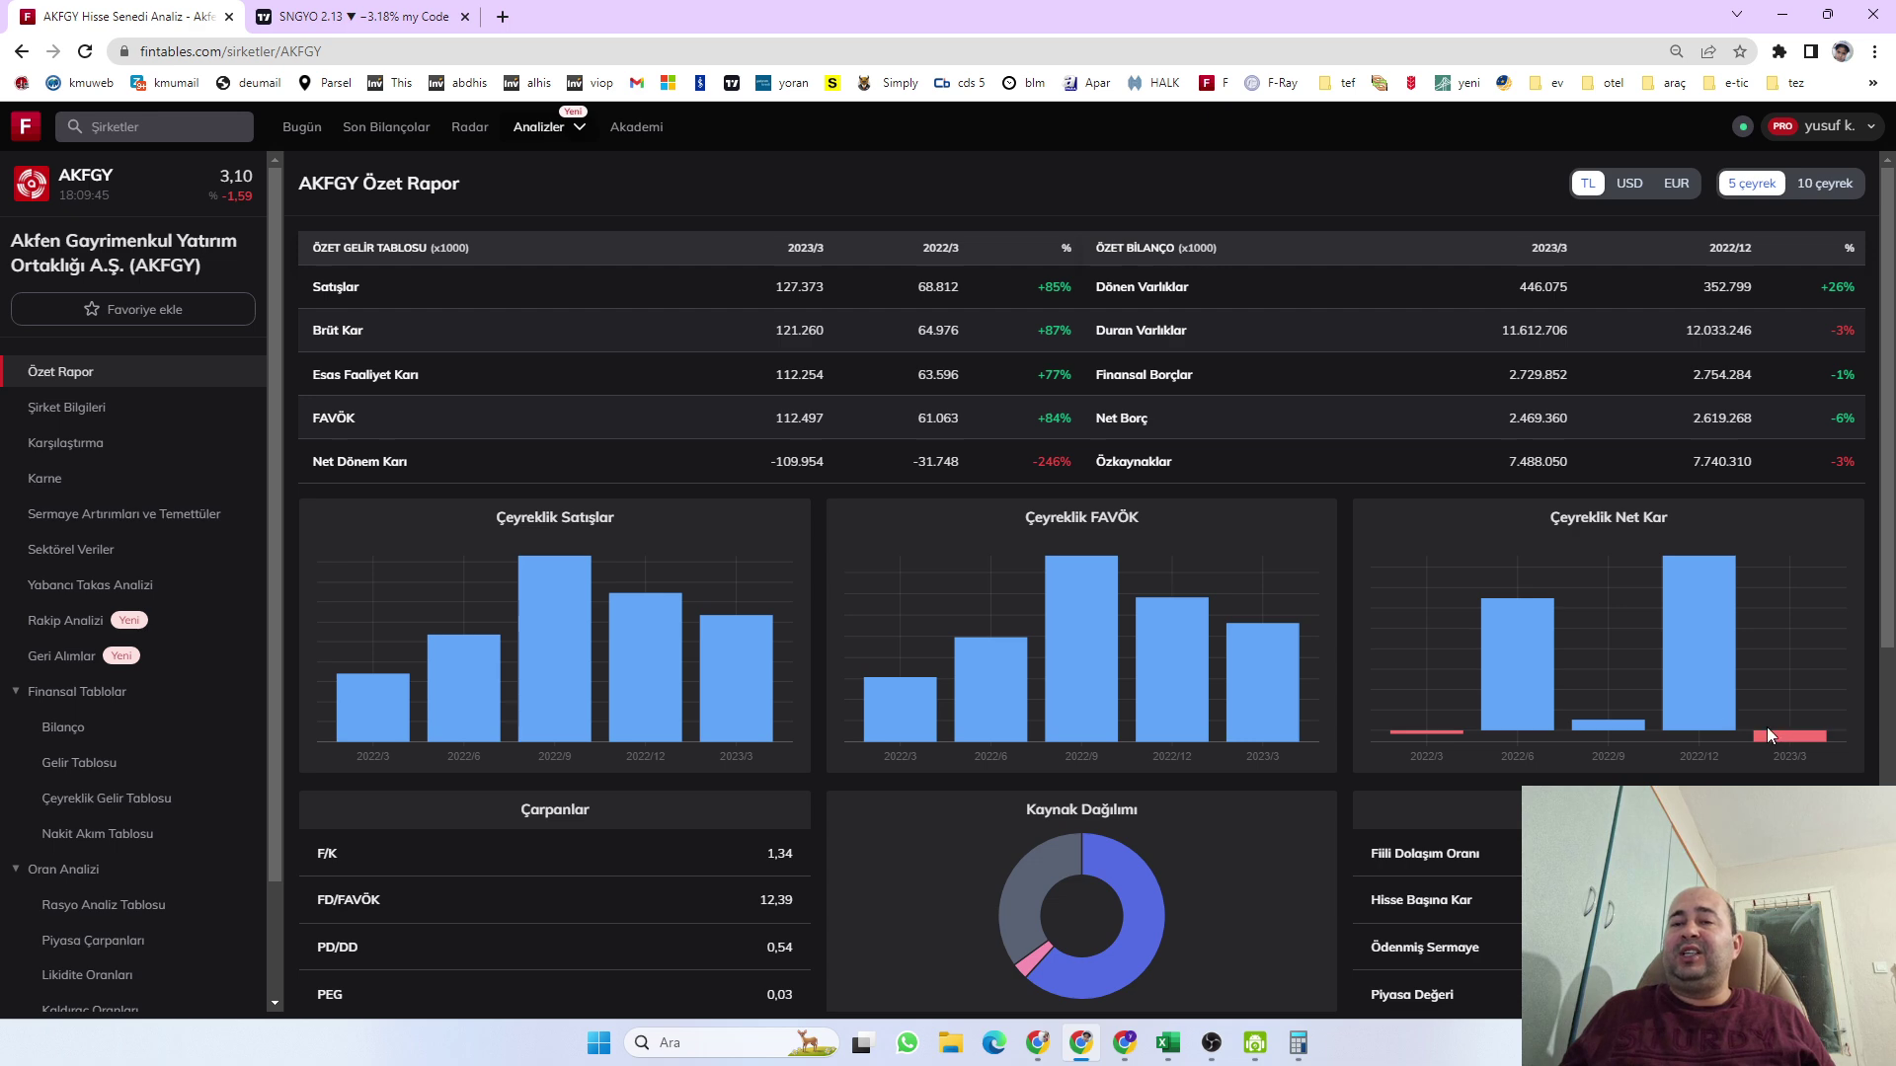
Check the Excel comparison briefly, return to Fintables, and open HLGYO's summary report by searching for "halk"
left_click(1165, 1056)
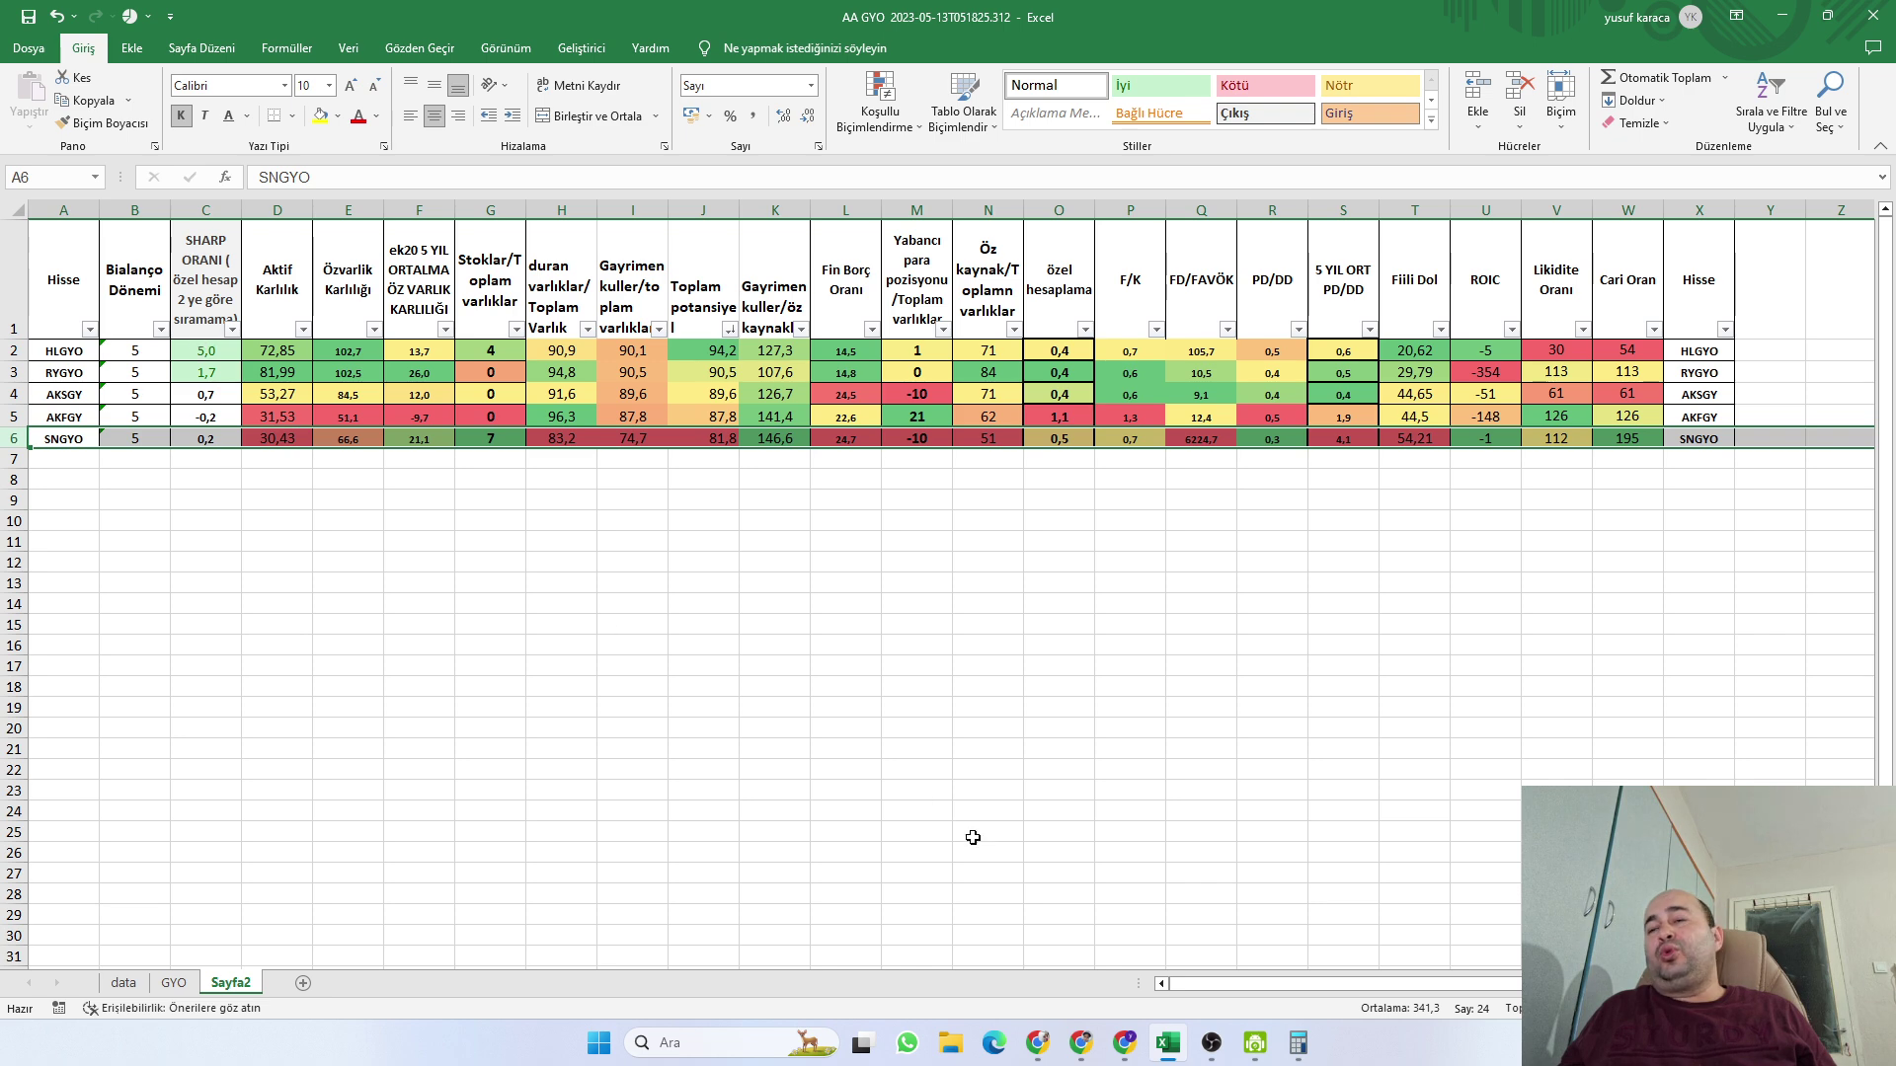
mouse_move(1091, 1056)
left_click(1059, 945)
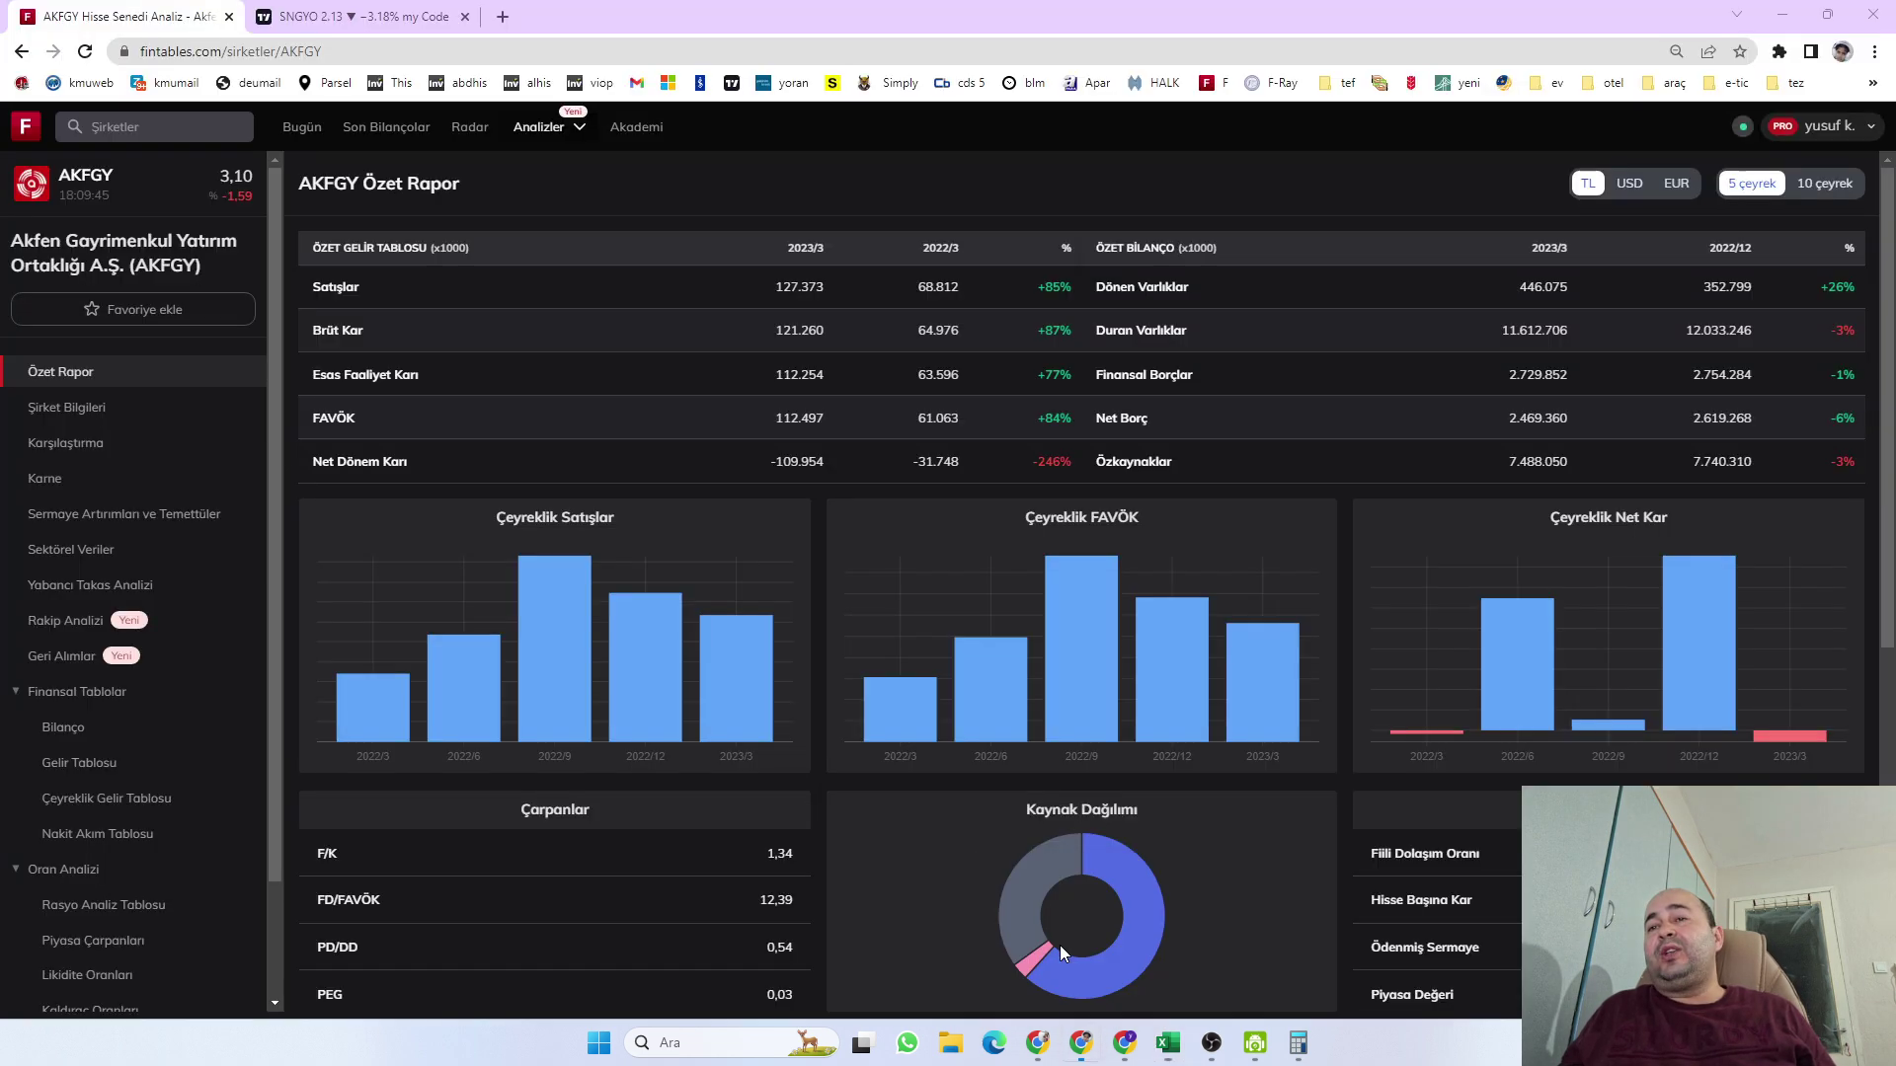
left_click(119, 131)
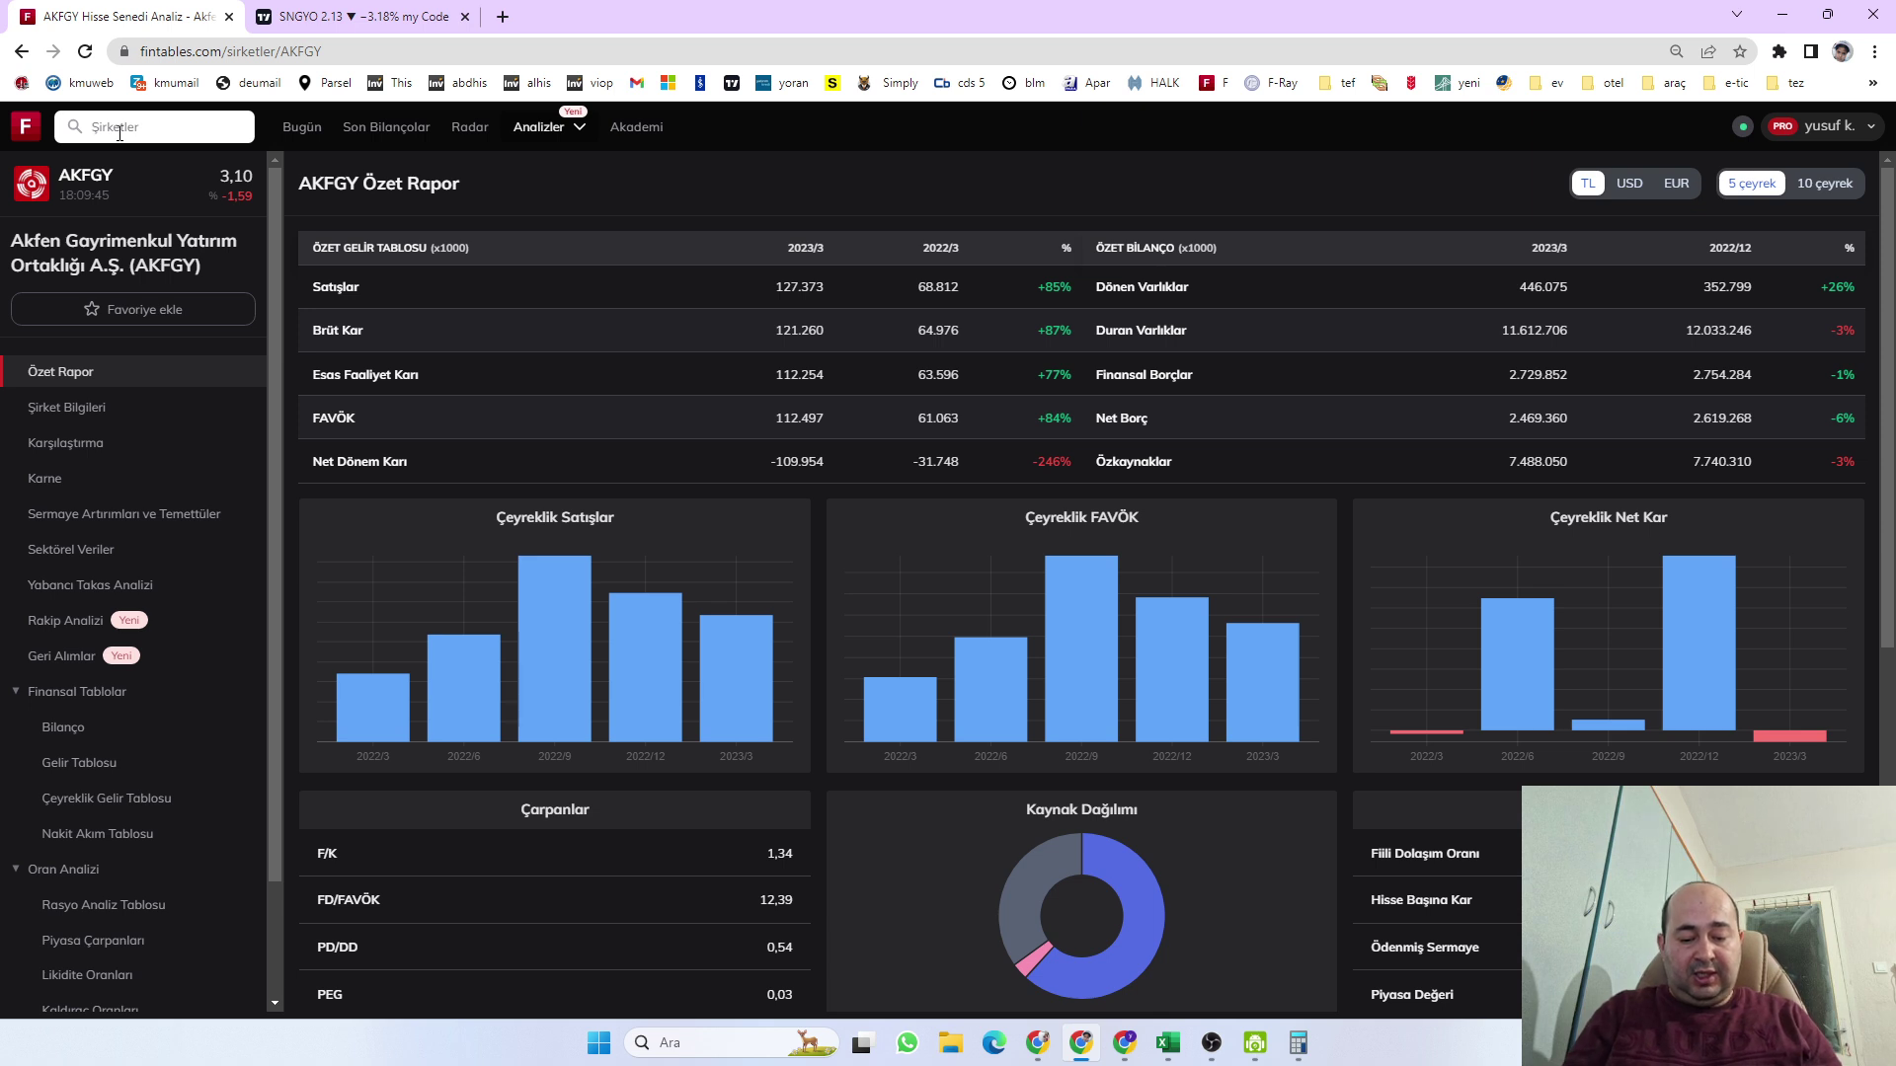
type("halk")
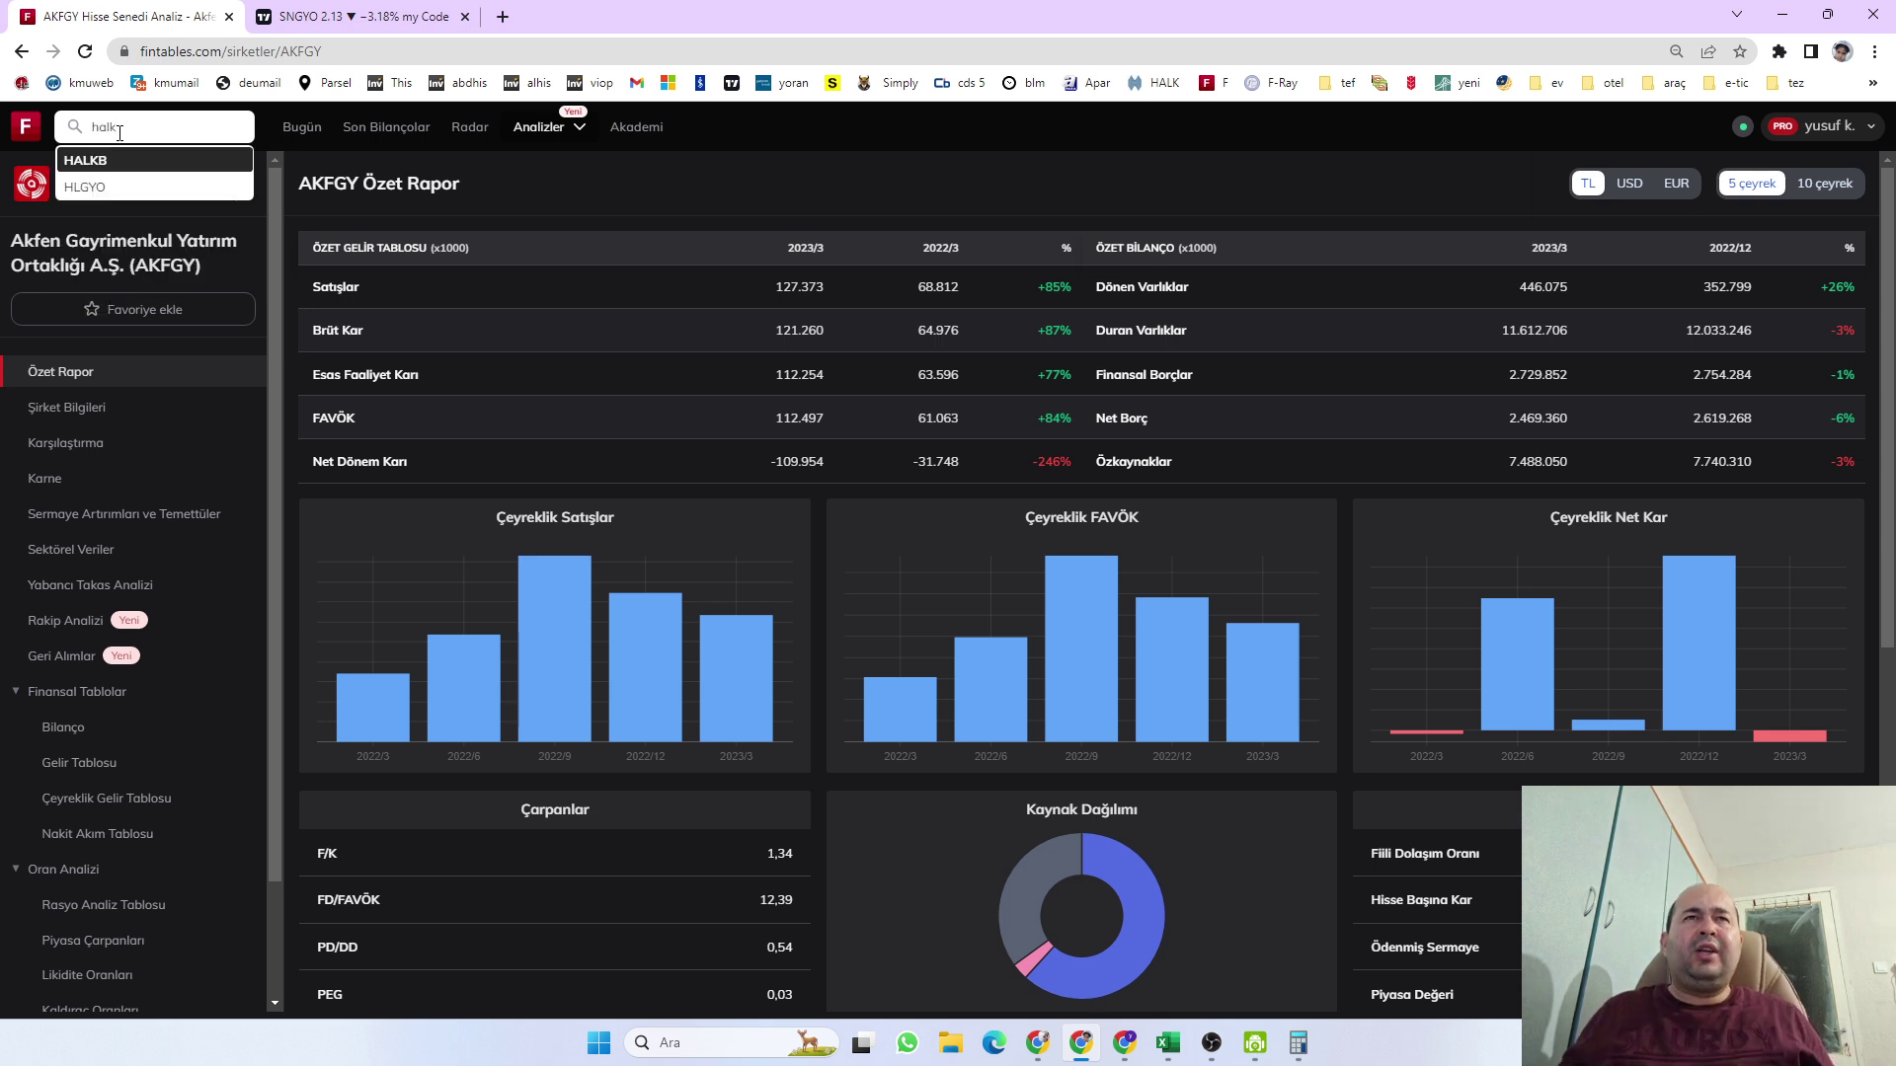
left_click(111, 184)
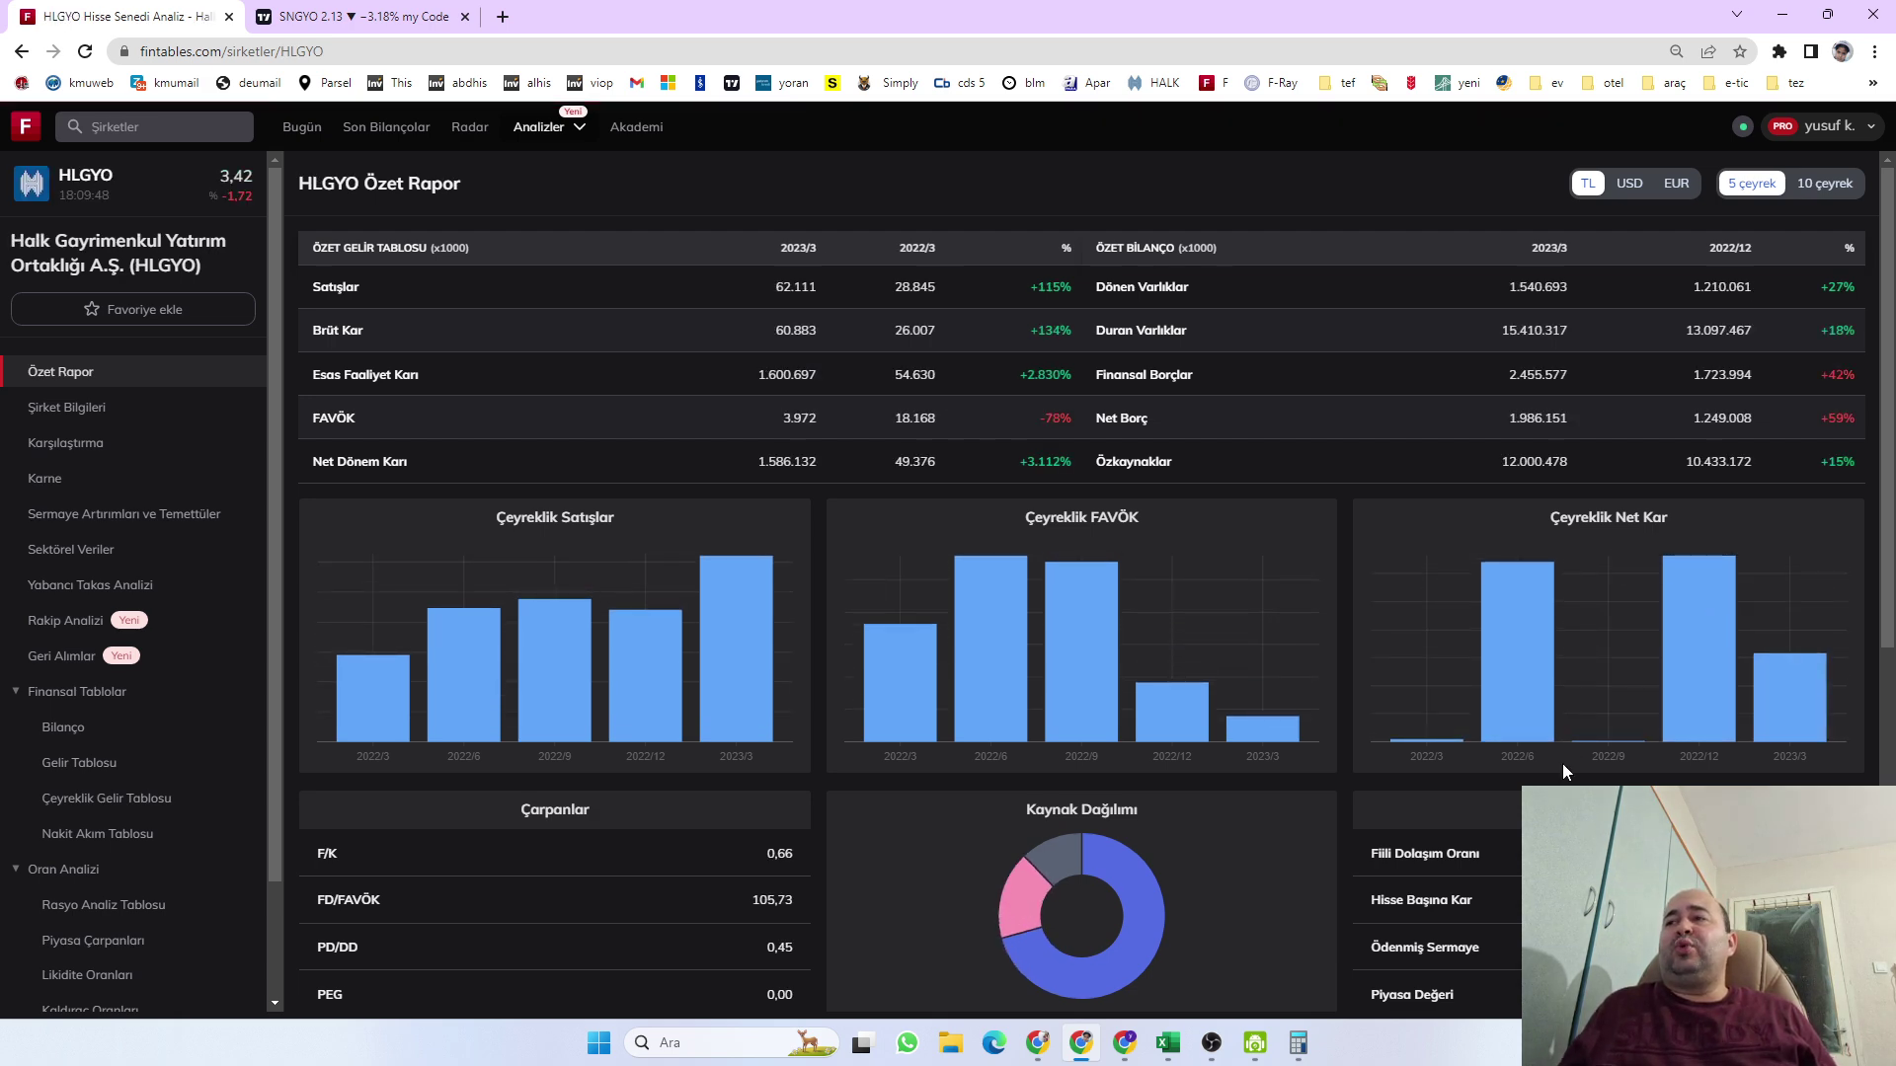
Switch to the TradingView chart and load HLGYO by searching the symbols for "HALK"
left_click(363, 17)
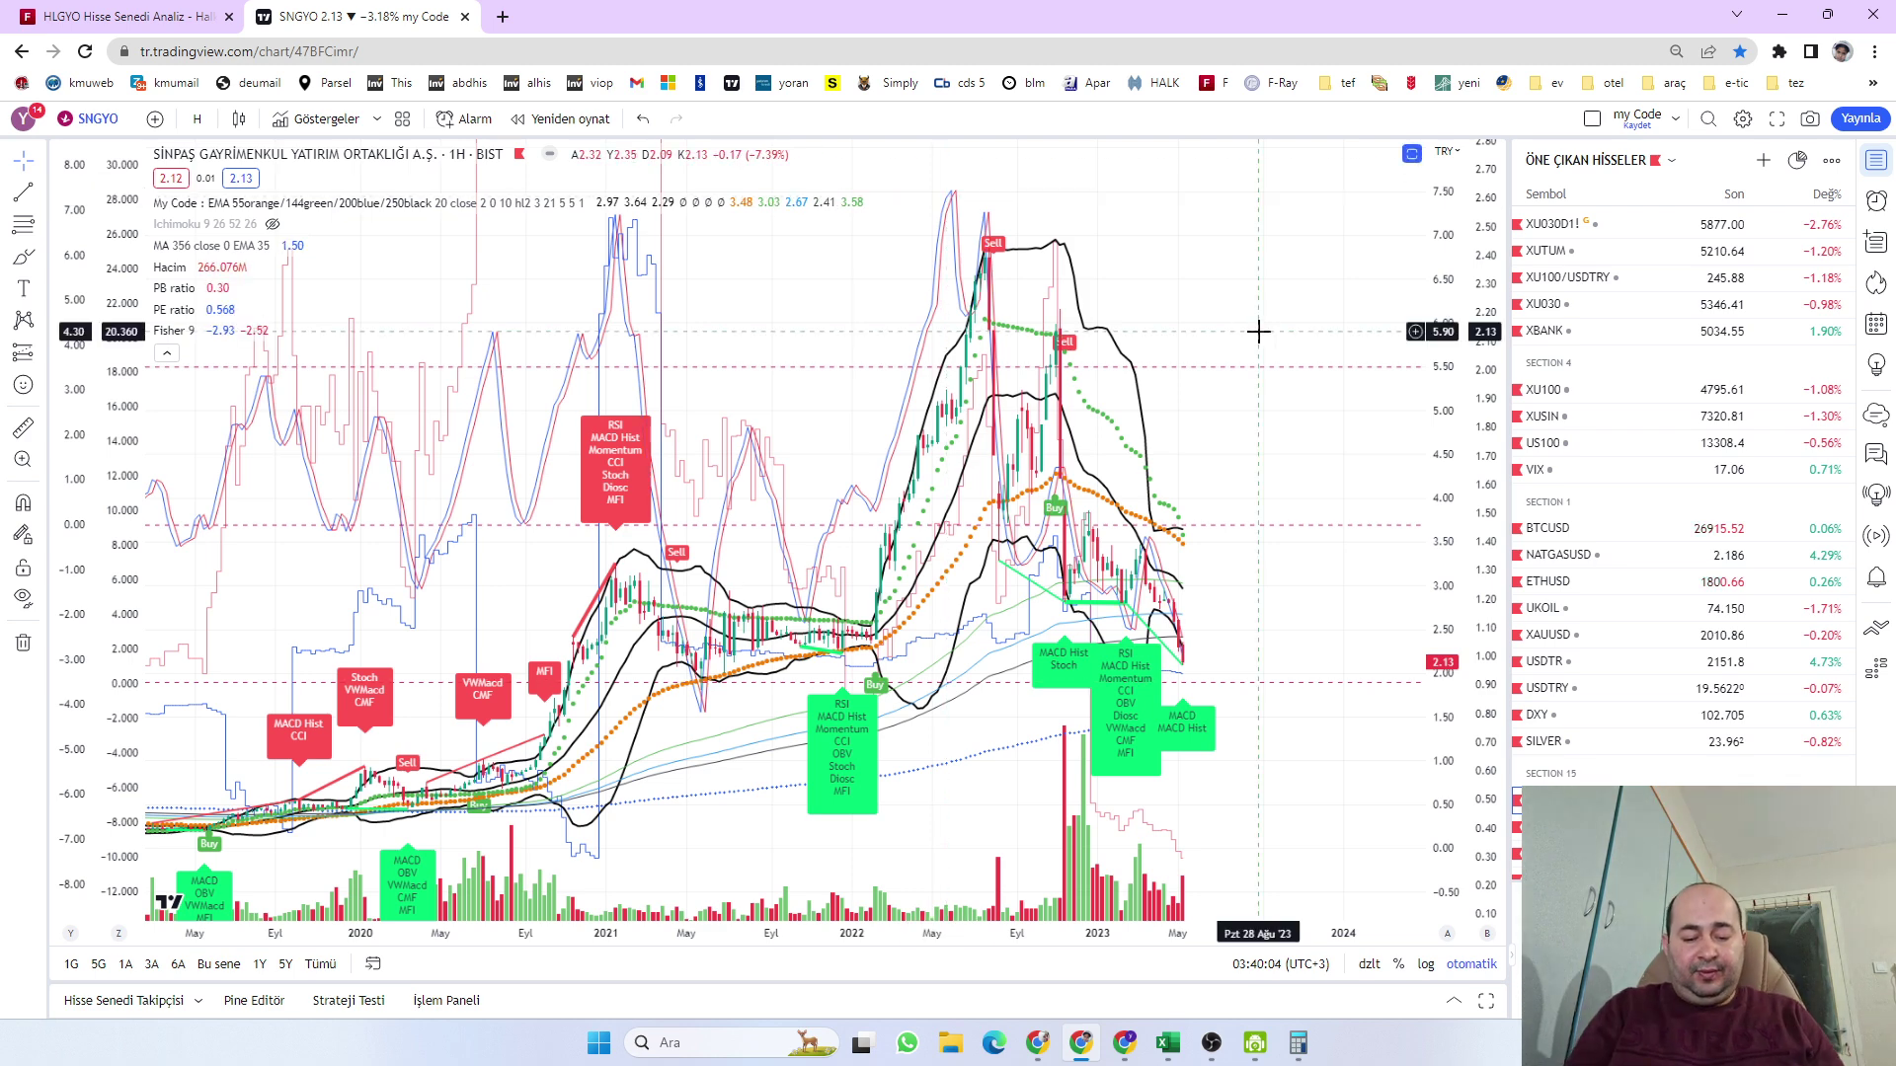
type("HALK")
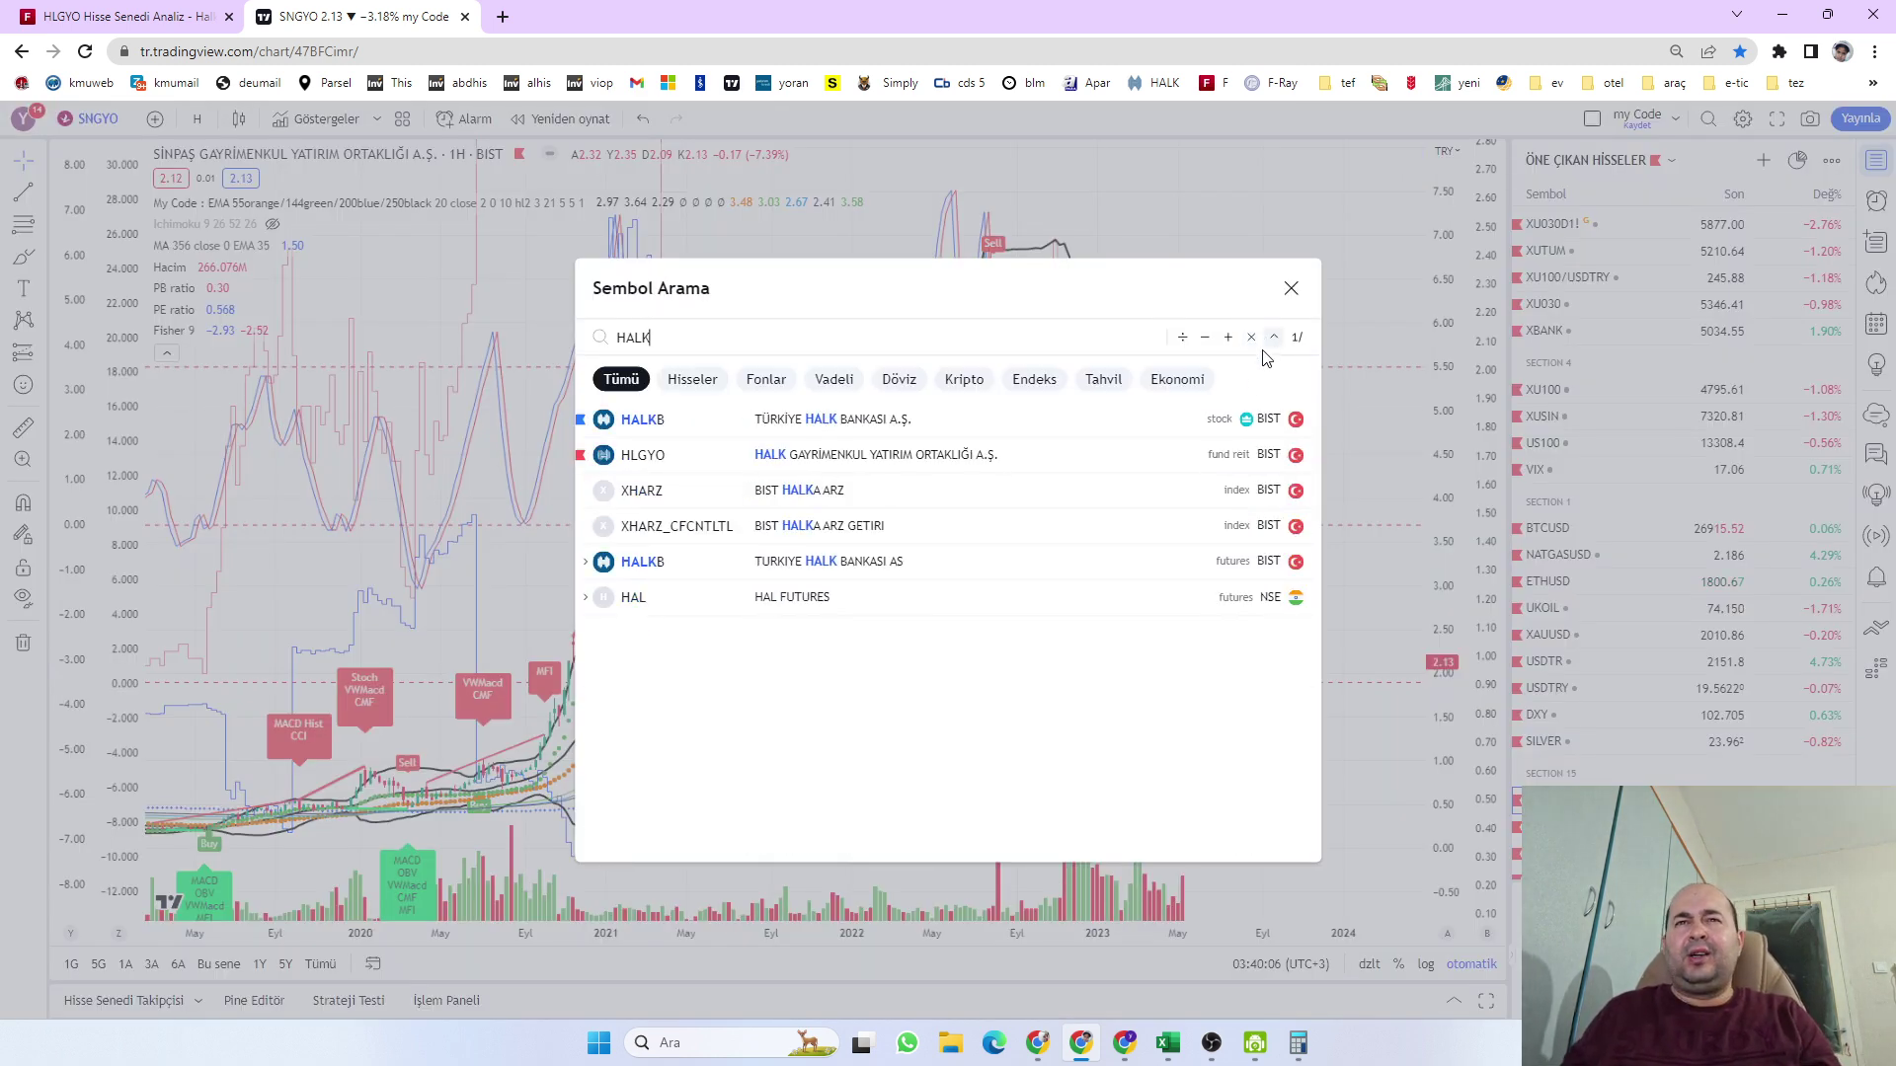
left_click(964, 453)
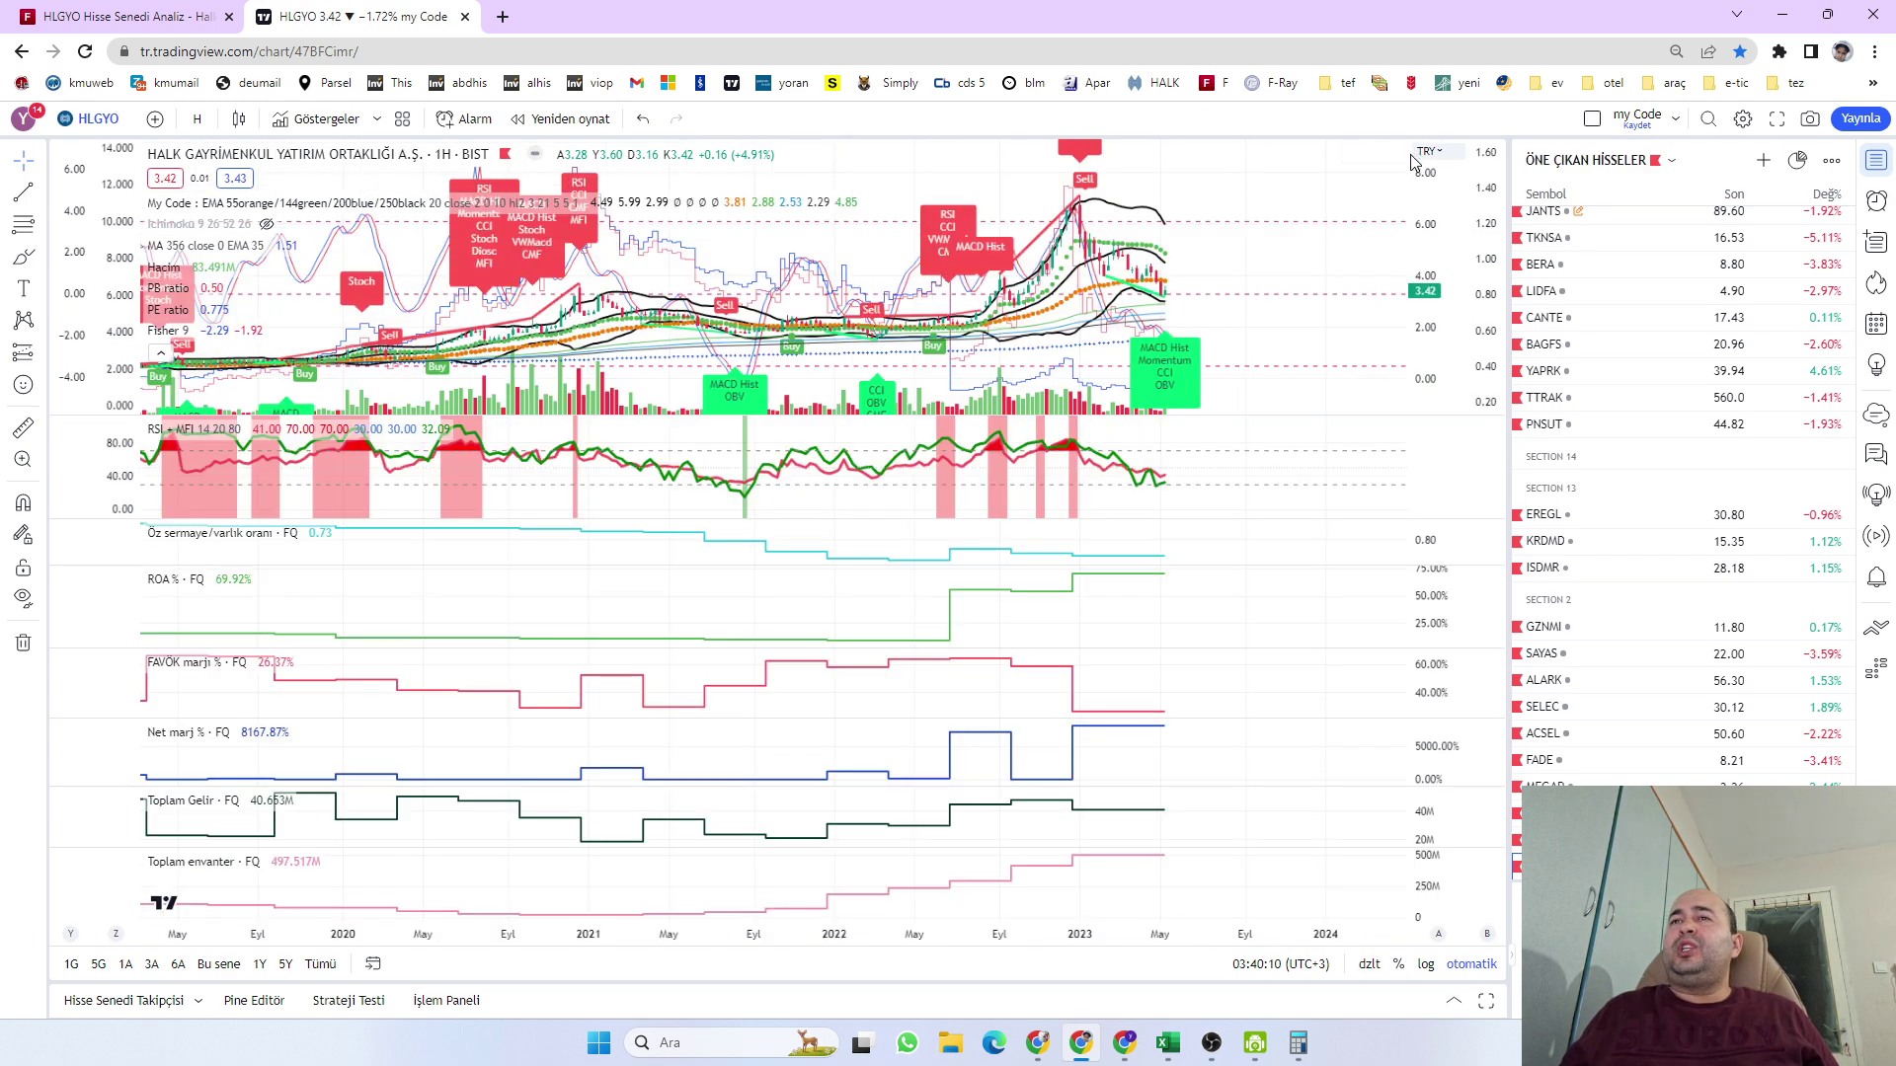
View HLGYO's five-year chart, maximize the price pane, and change the chart to the one-year range
left_click(285, 963)
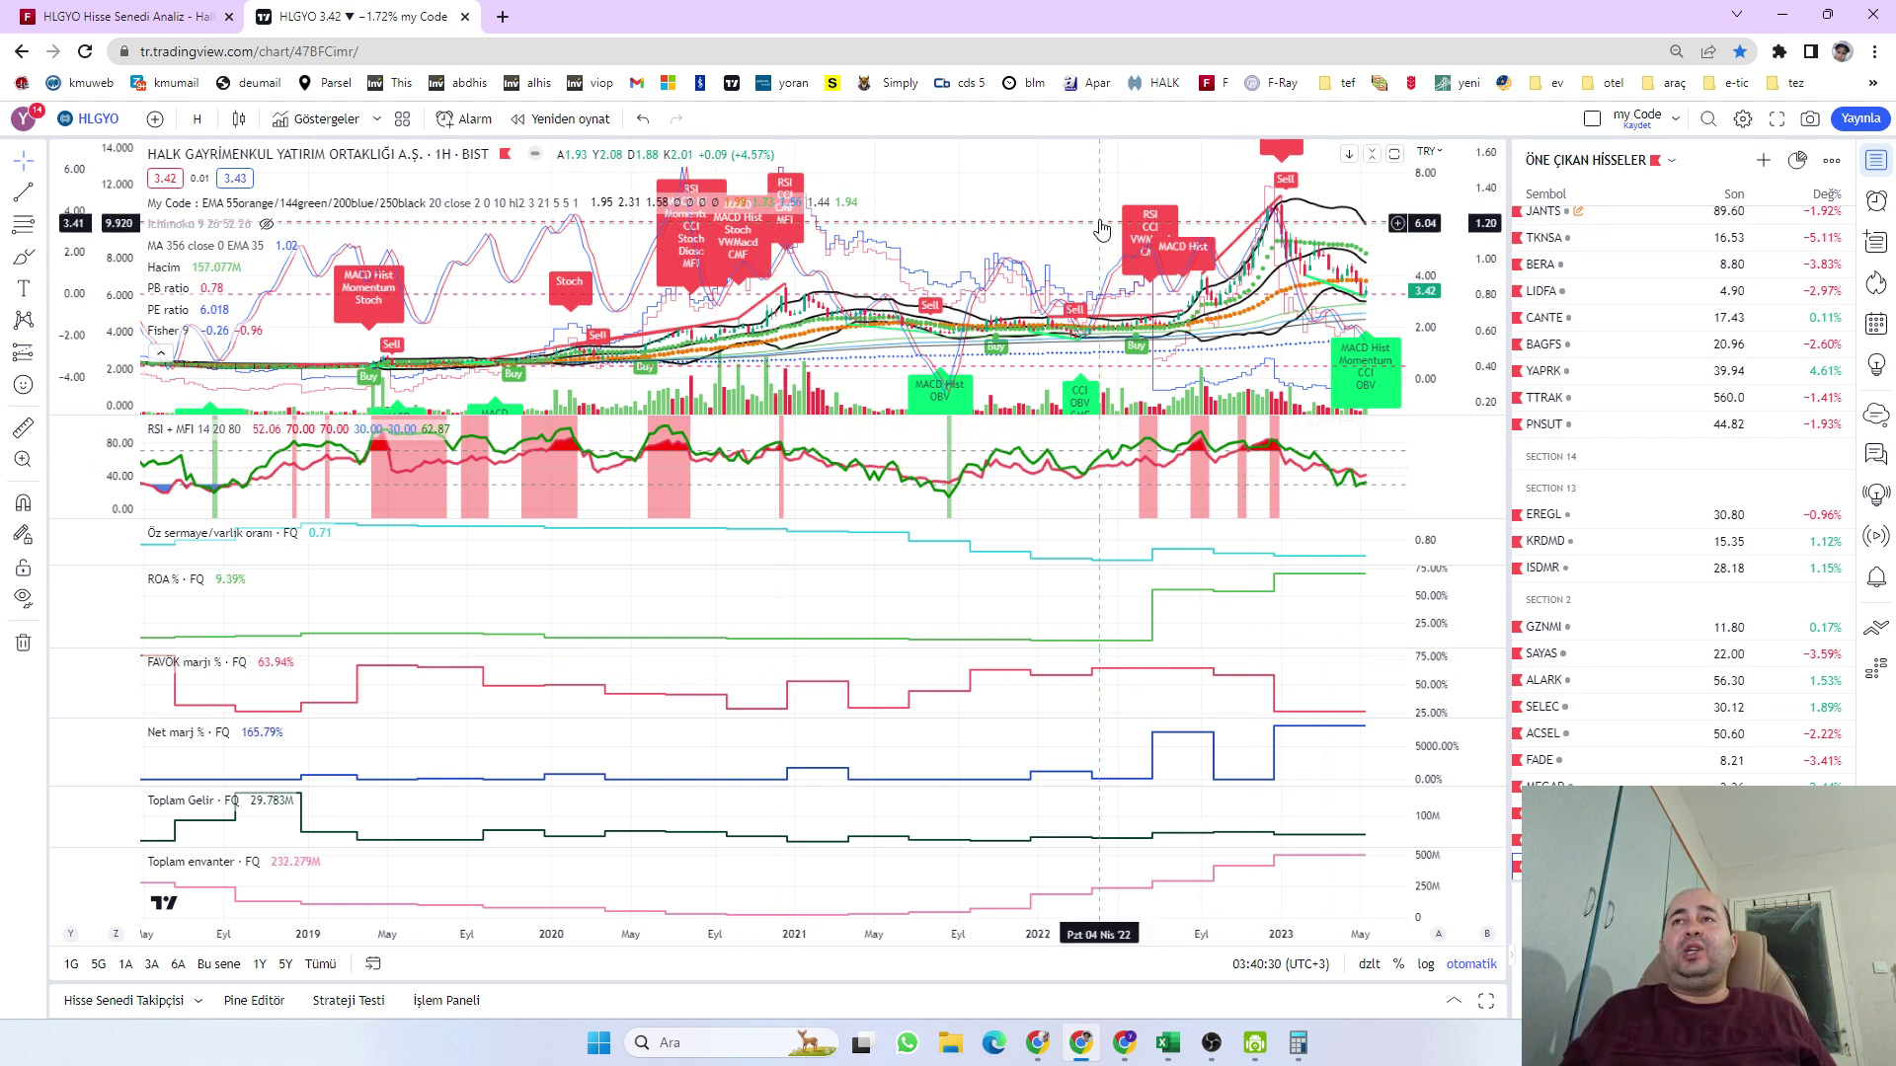
scroll(1102, 231, "right", 3)
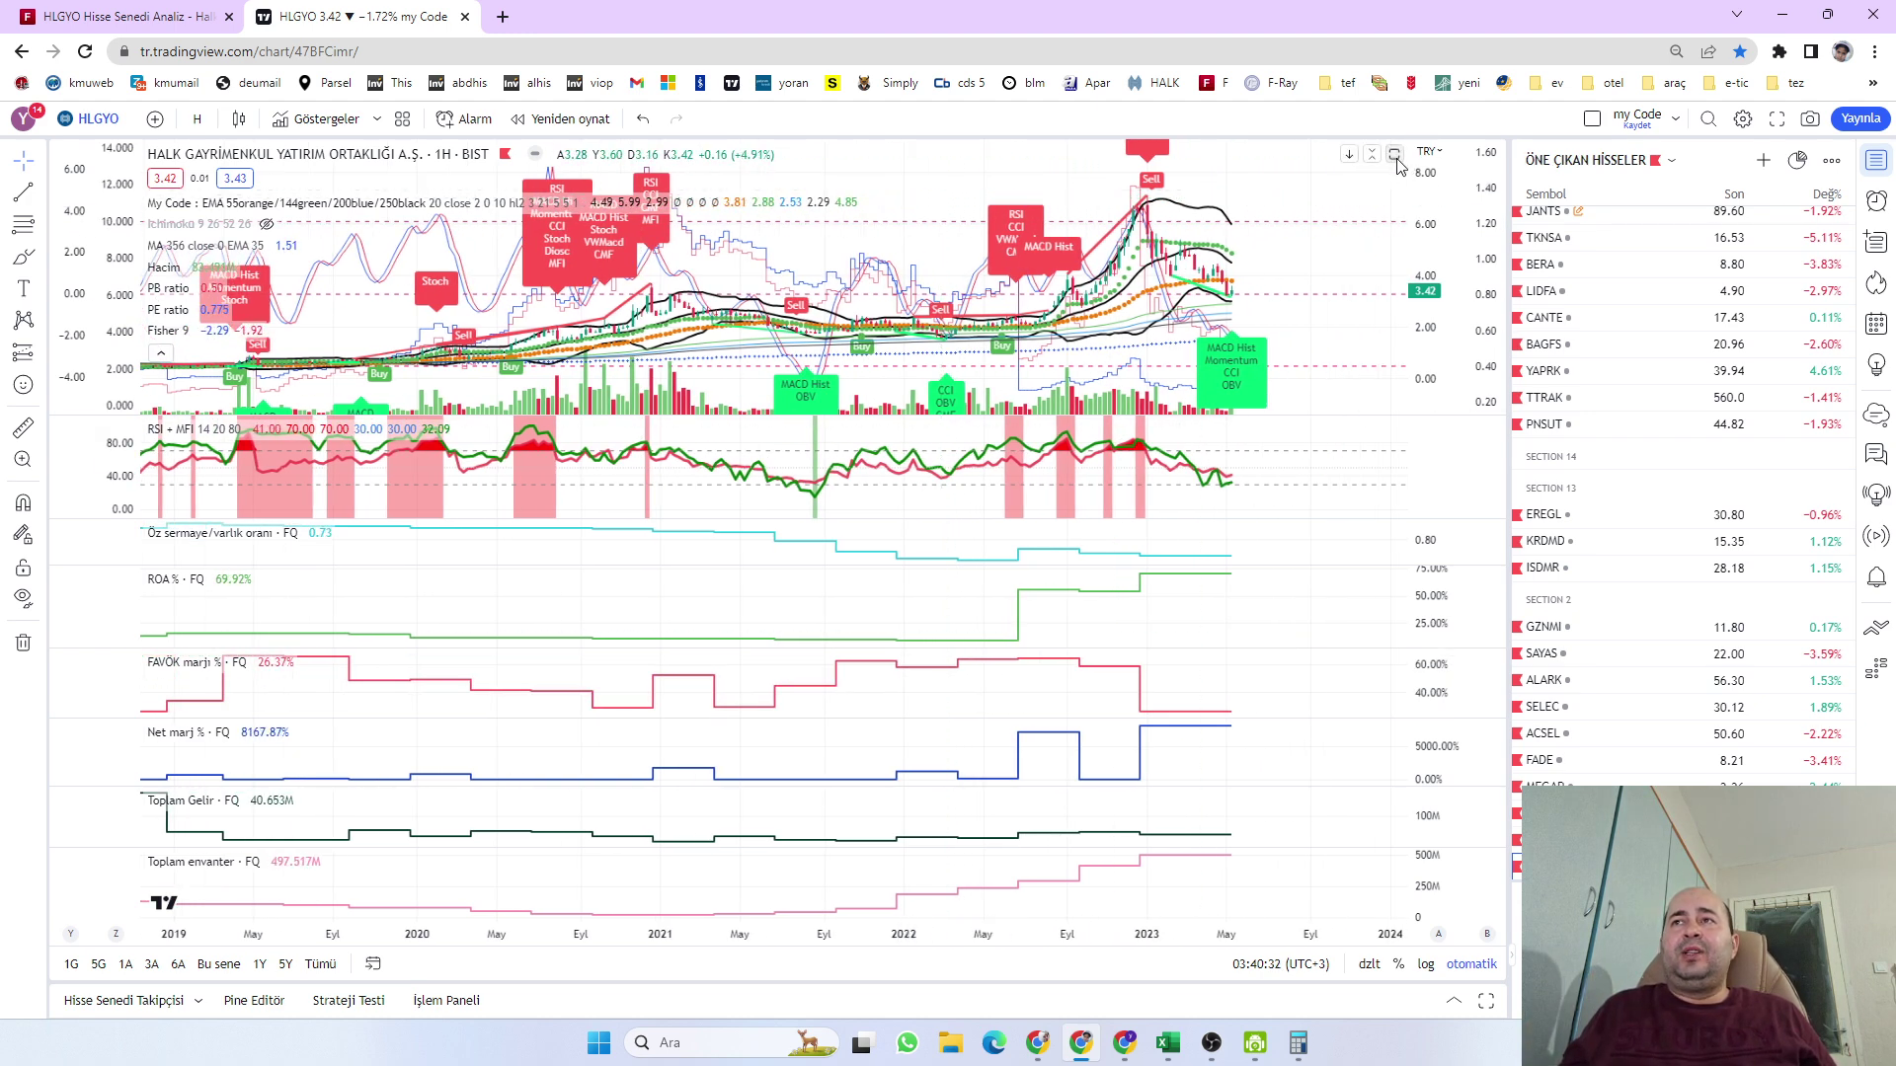
left_click(1395, 156)
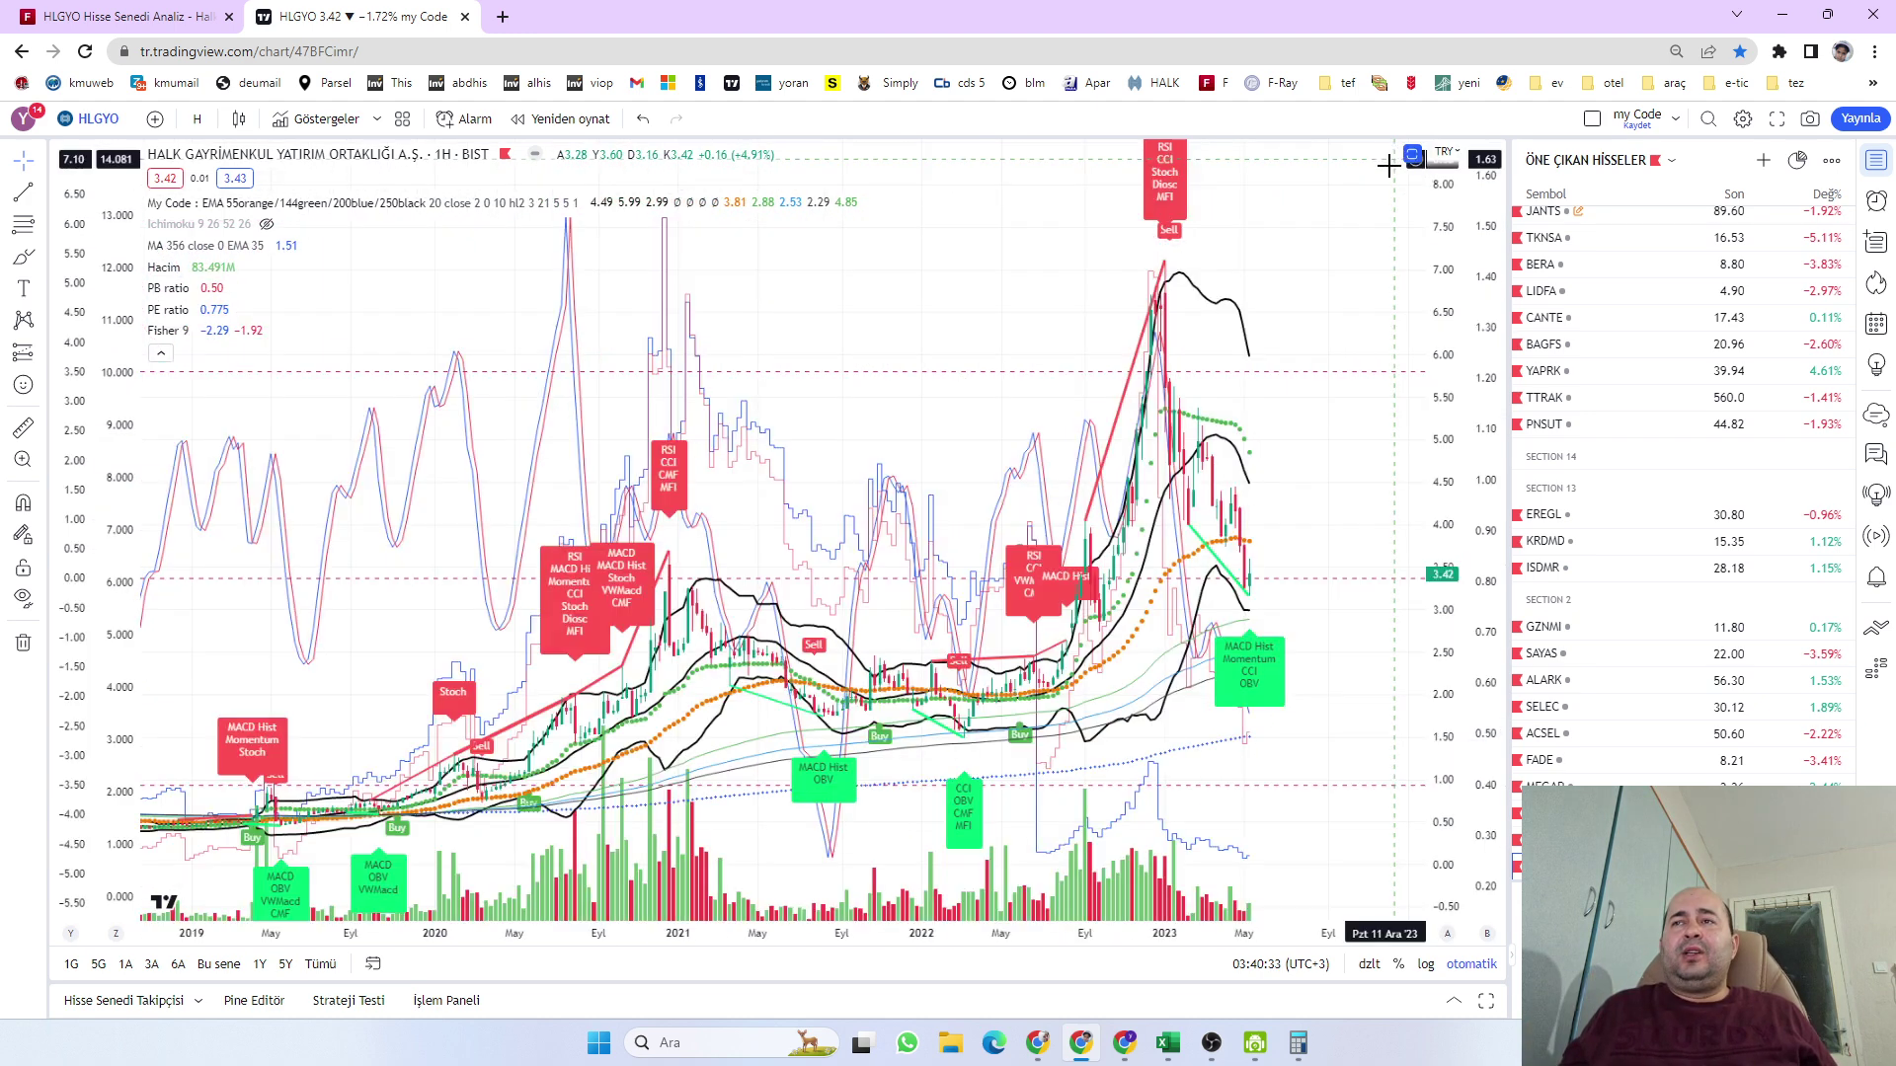
left_click(260, 963)
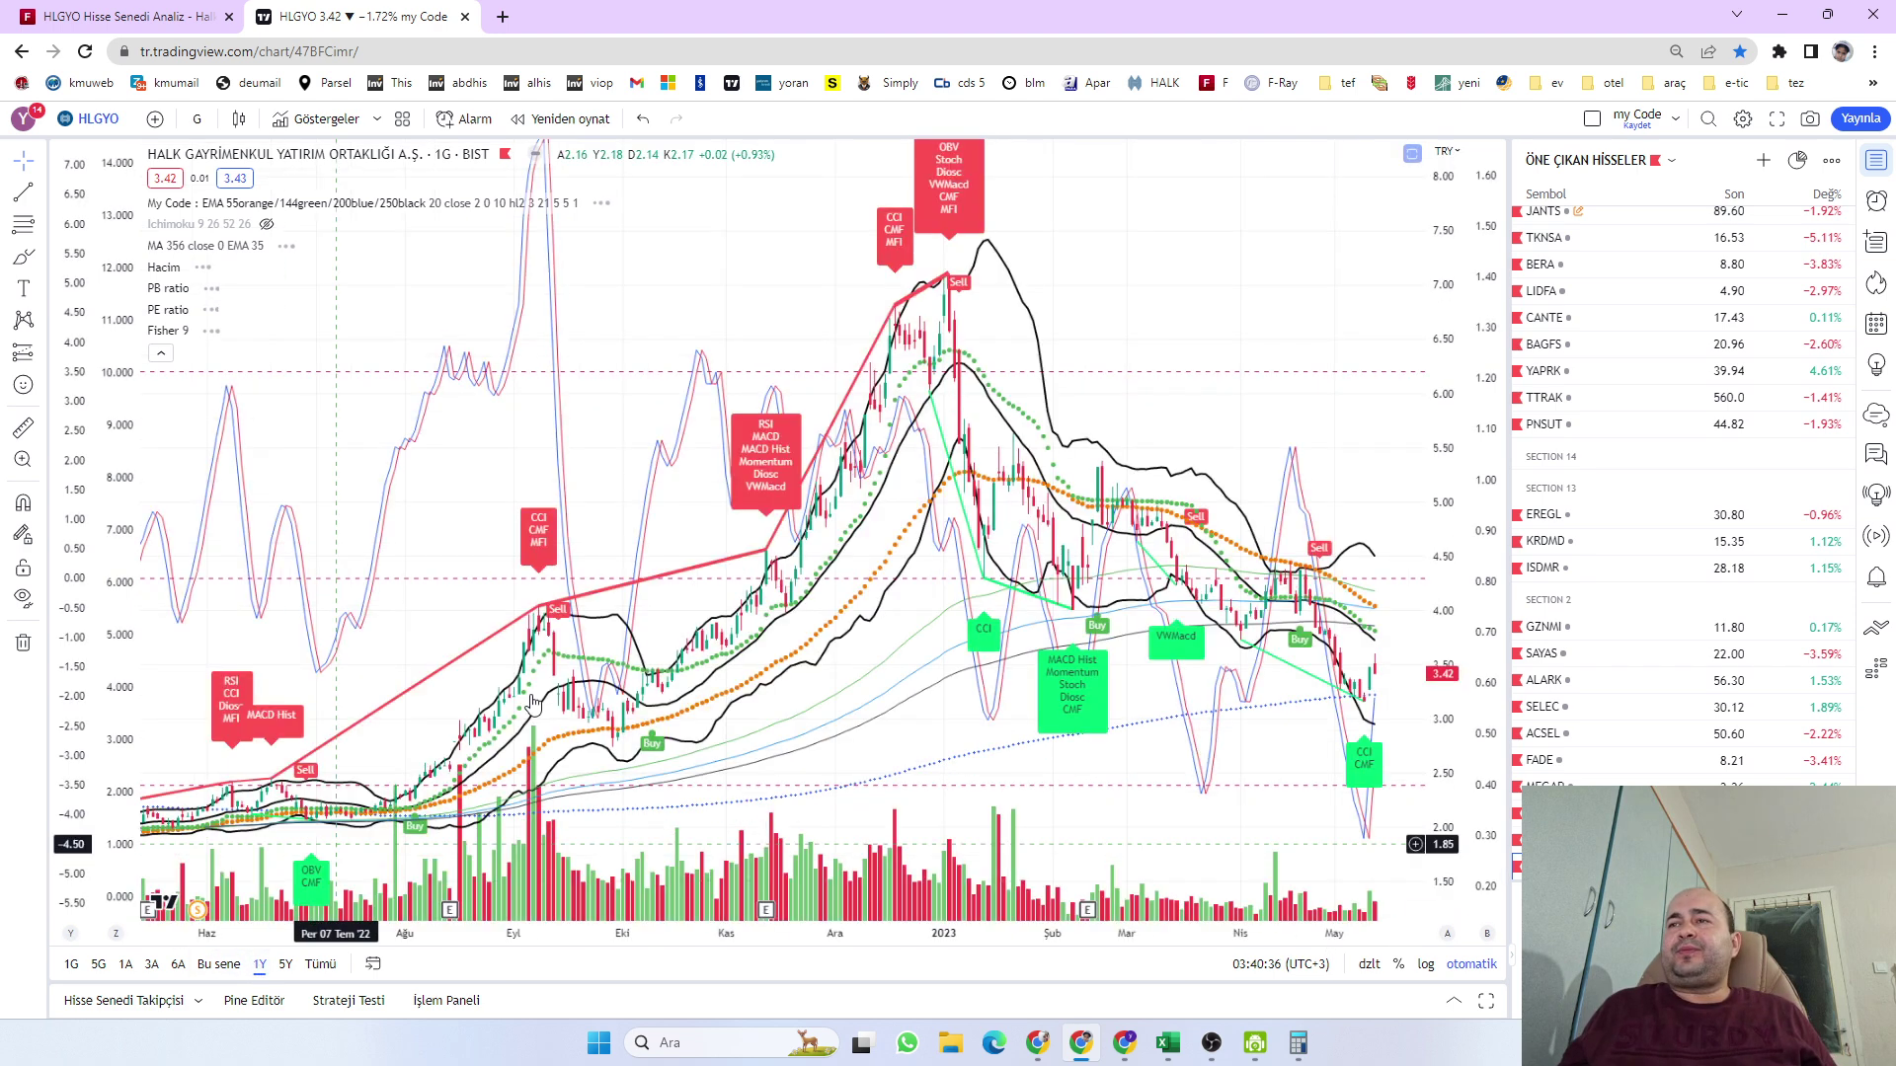
left_click_drag(1027, 706, 914, 706)
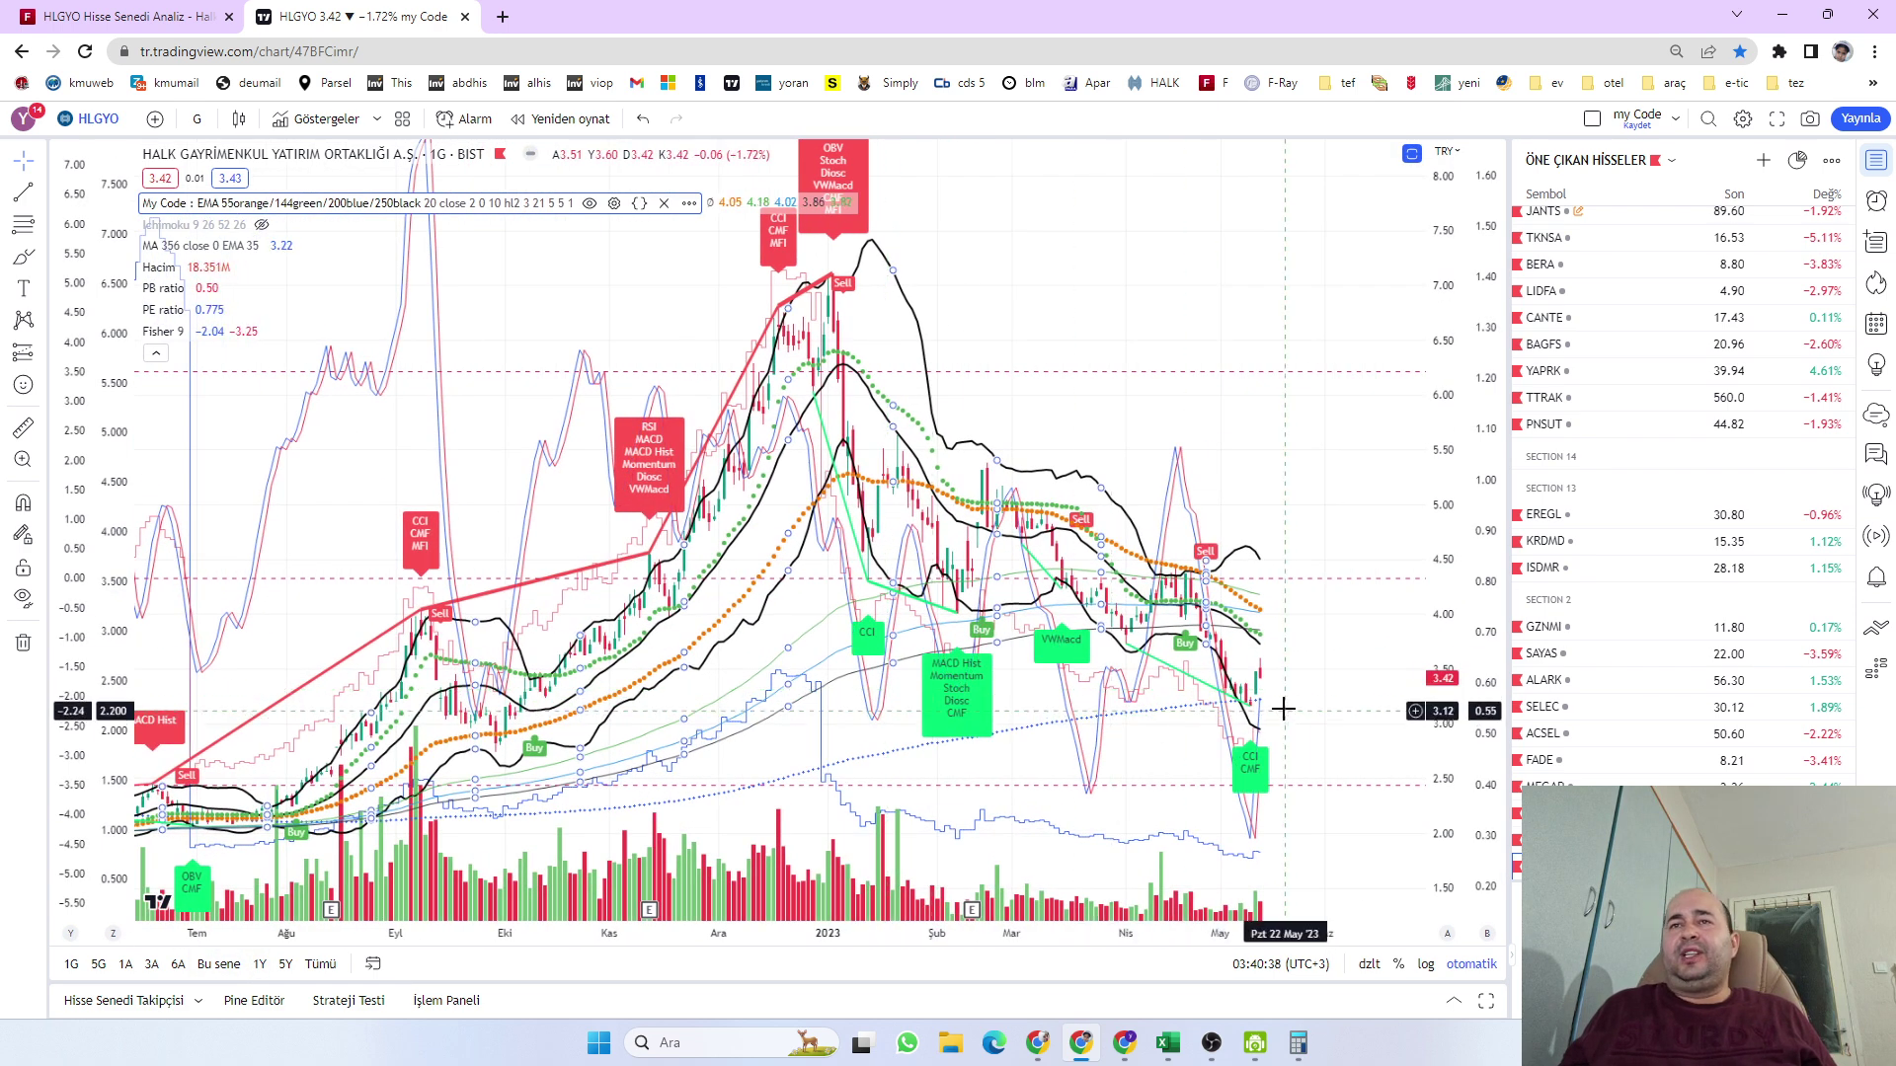
Measure HLGYO's price decline from its early-2023 peak down to the latest price level, and restore the indicator panes
left_click(24, 426)
left_click(1030, 276)
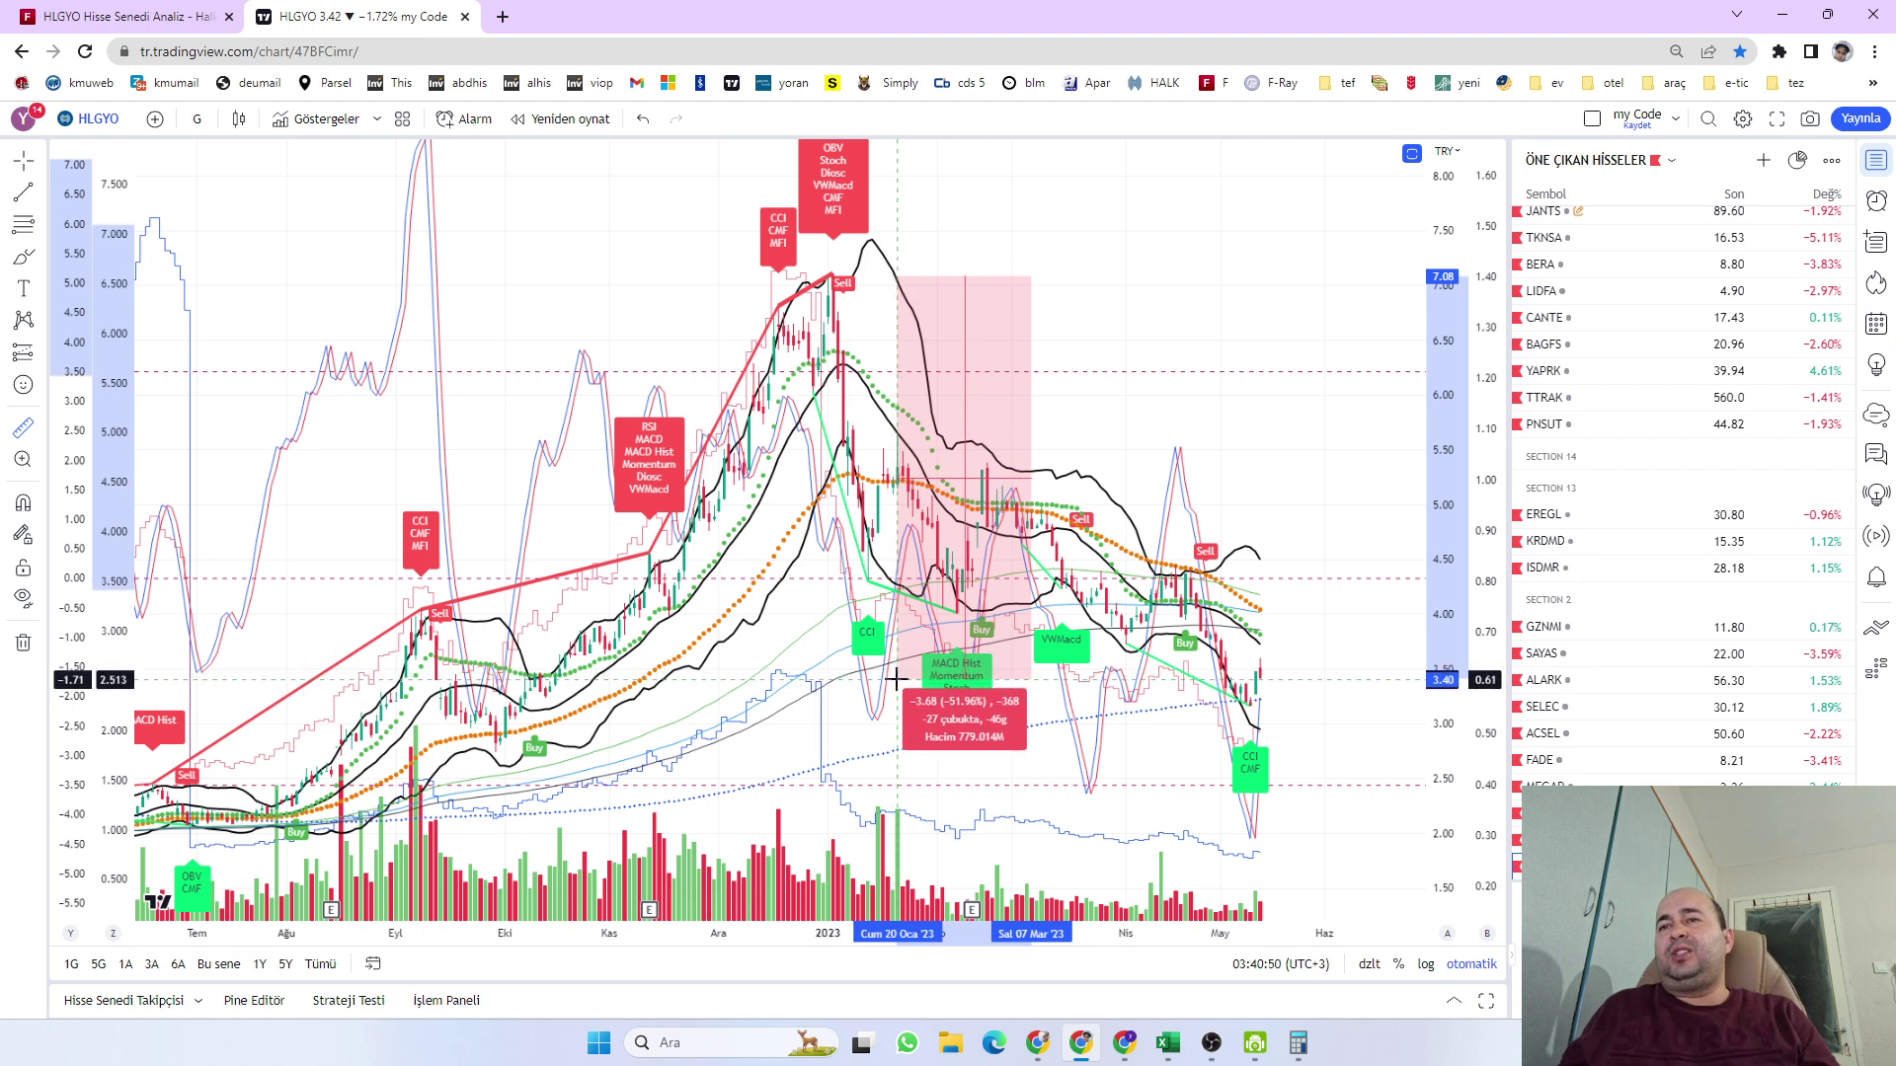
key("Escape")
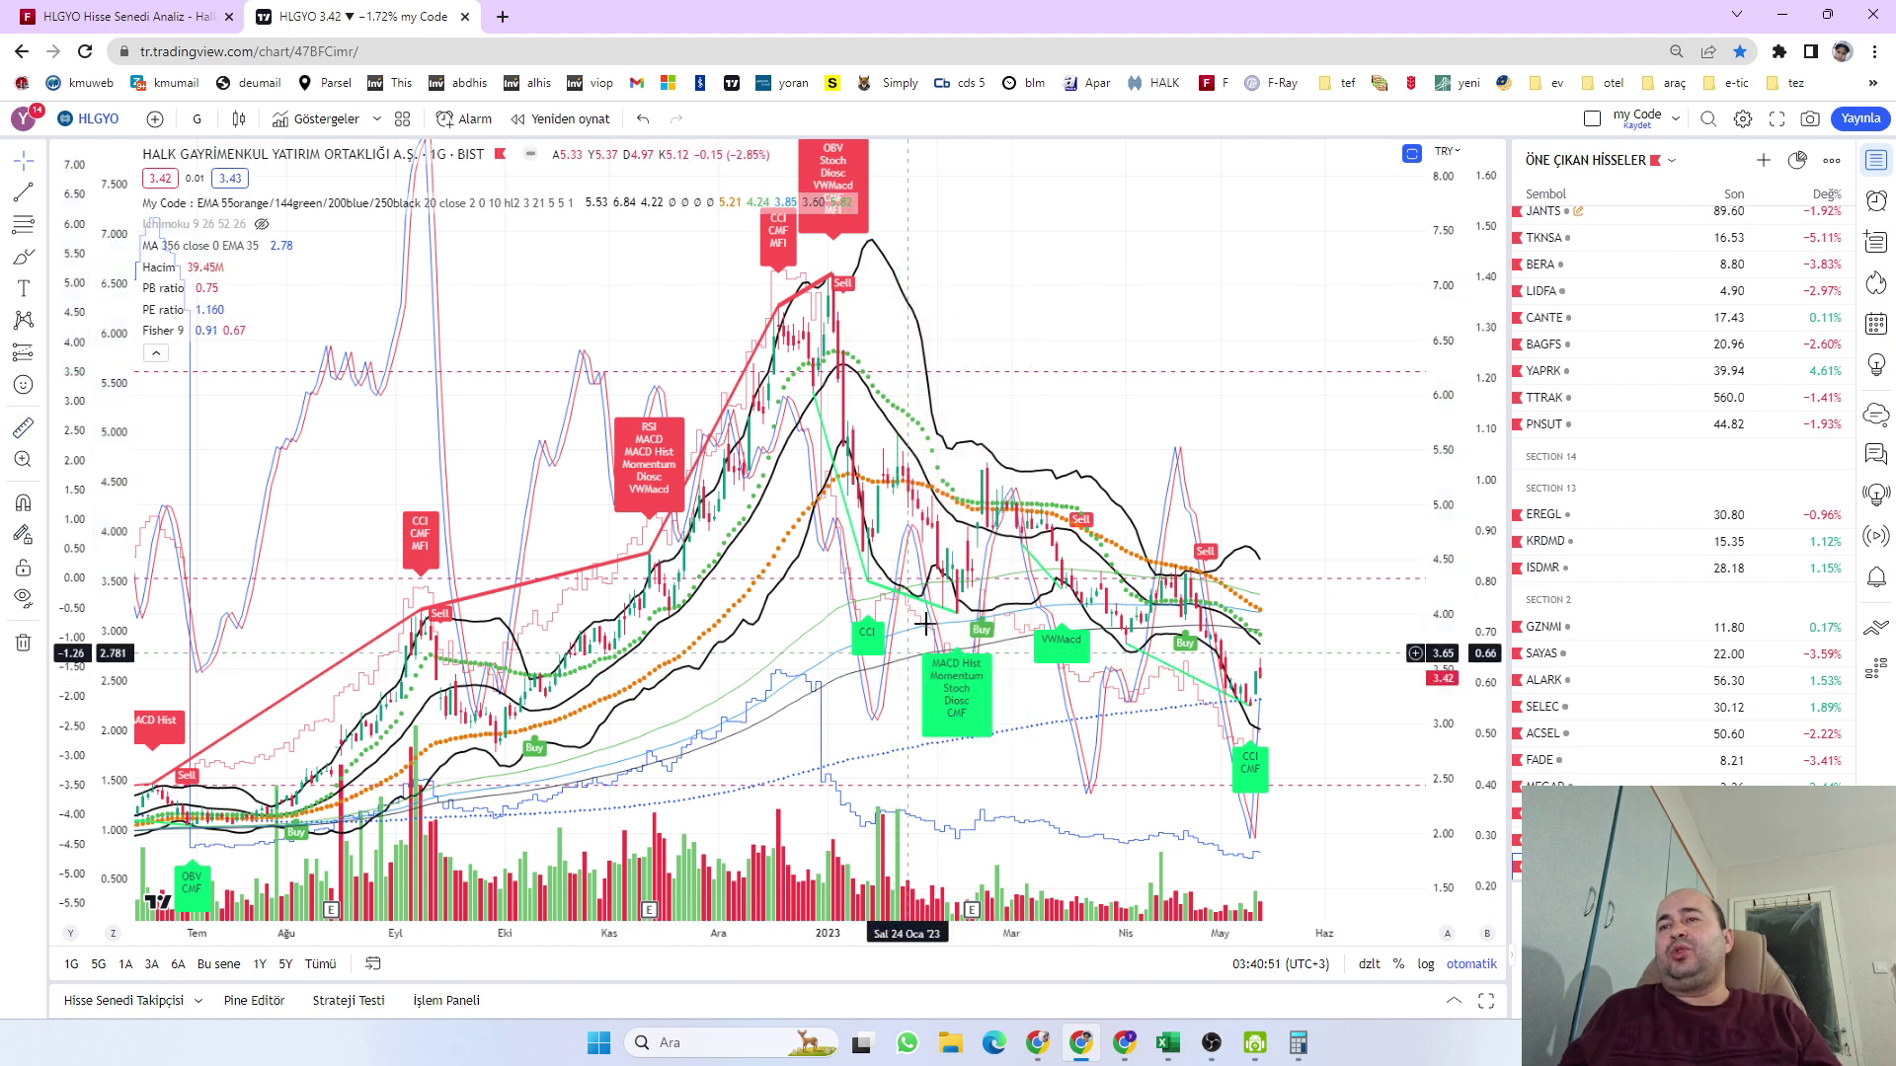
left_click(1407, 154)
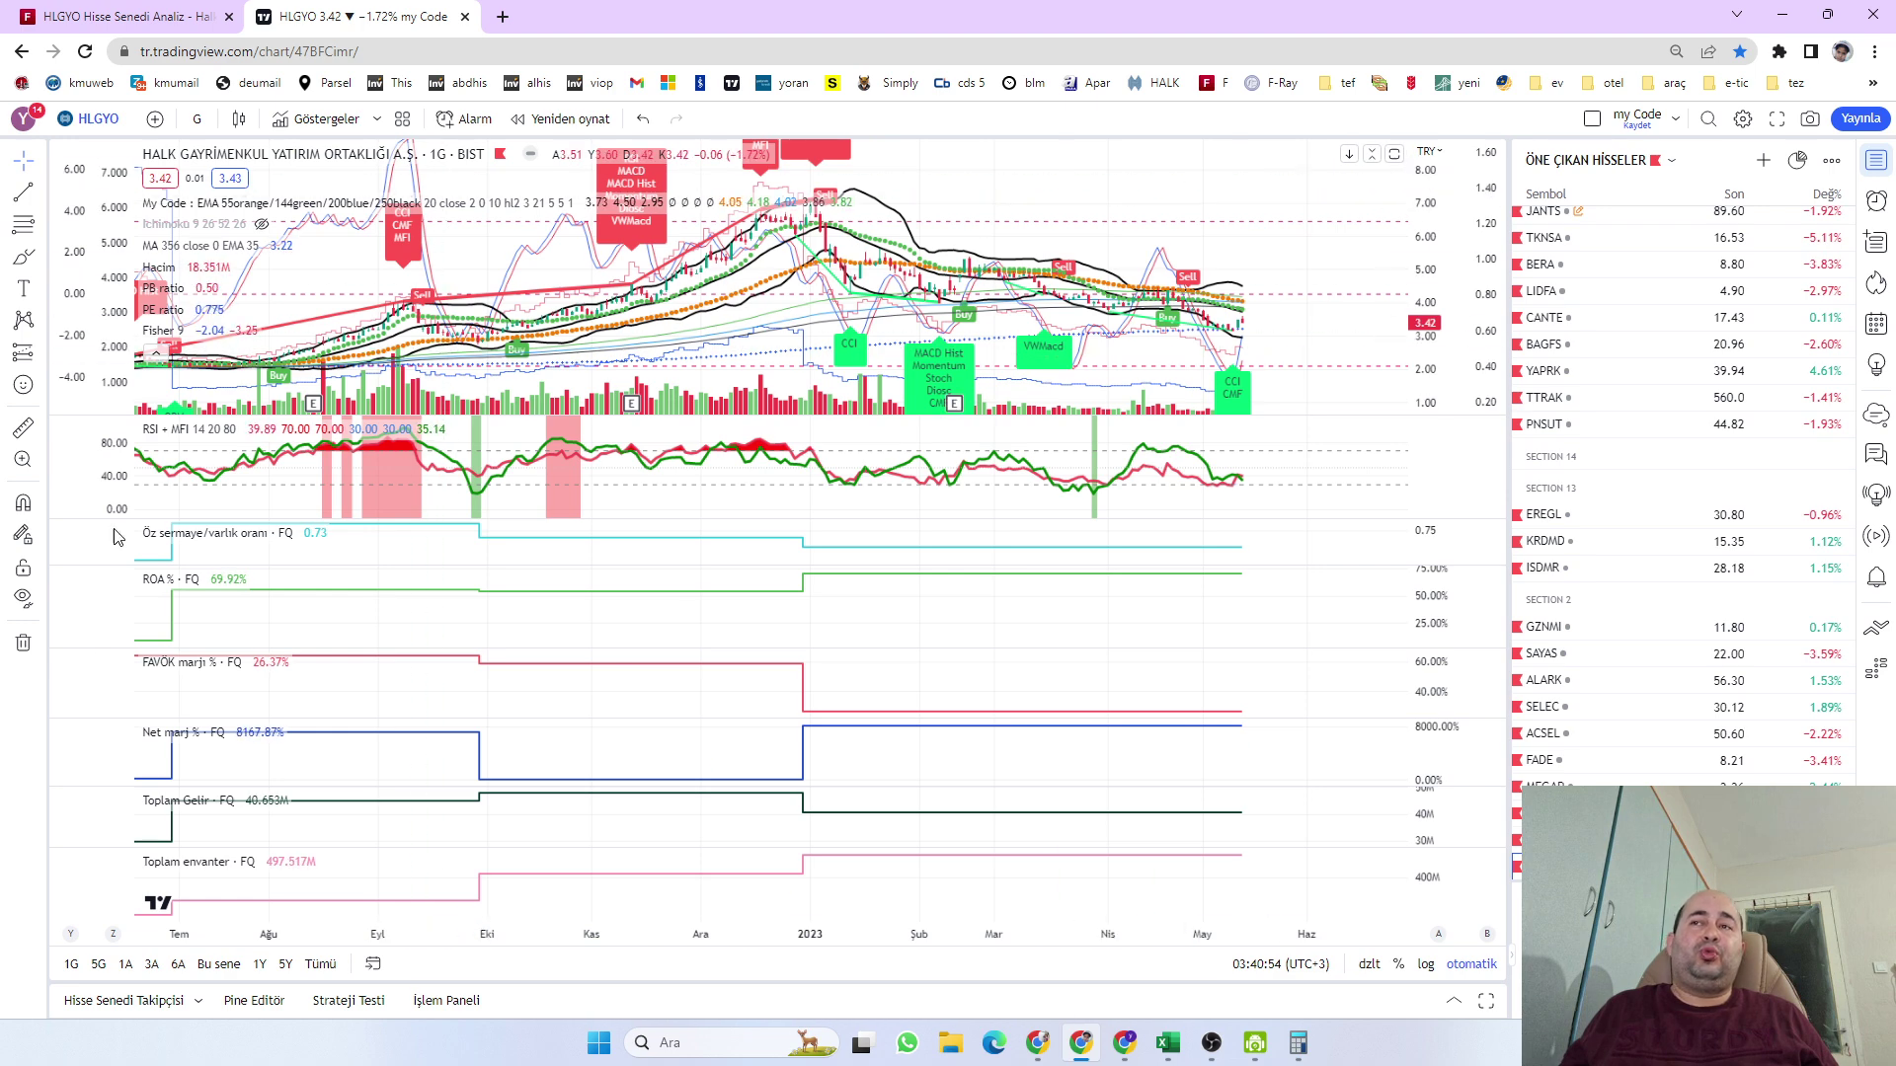
Switch to the Excel comparison and check SNGYO against AKFGY on Sharpe ratio and asset profitability, plus SNGYO's real-estate-to-equity ratio
mouse_move(1170, 1057)
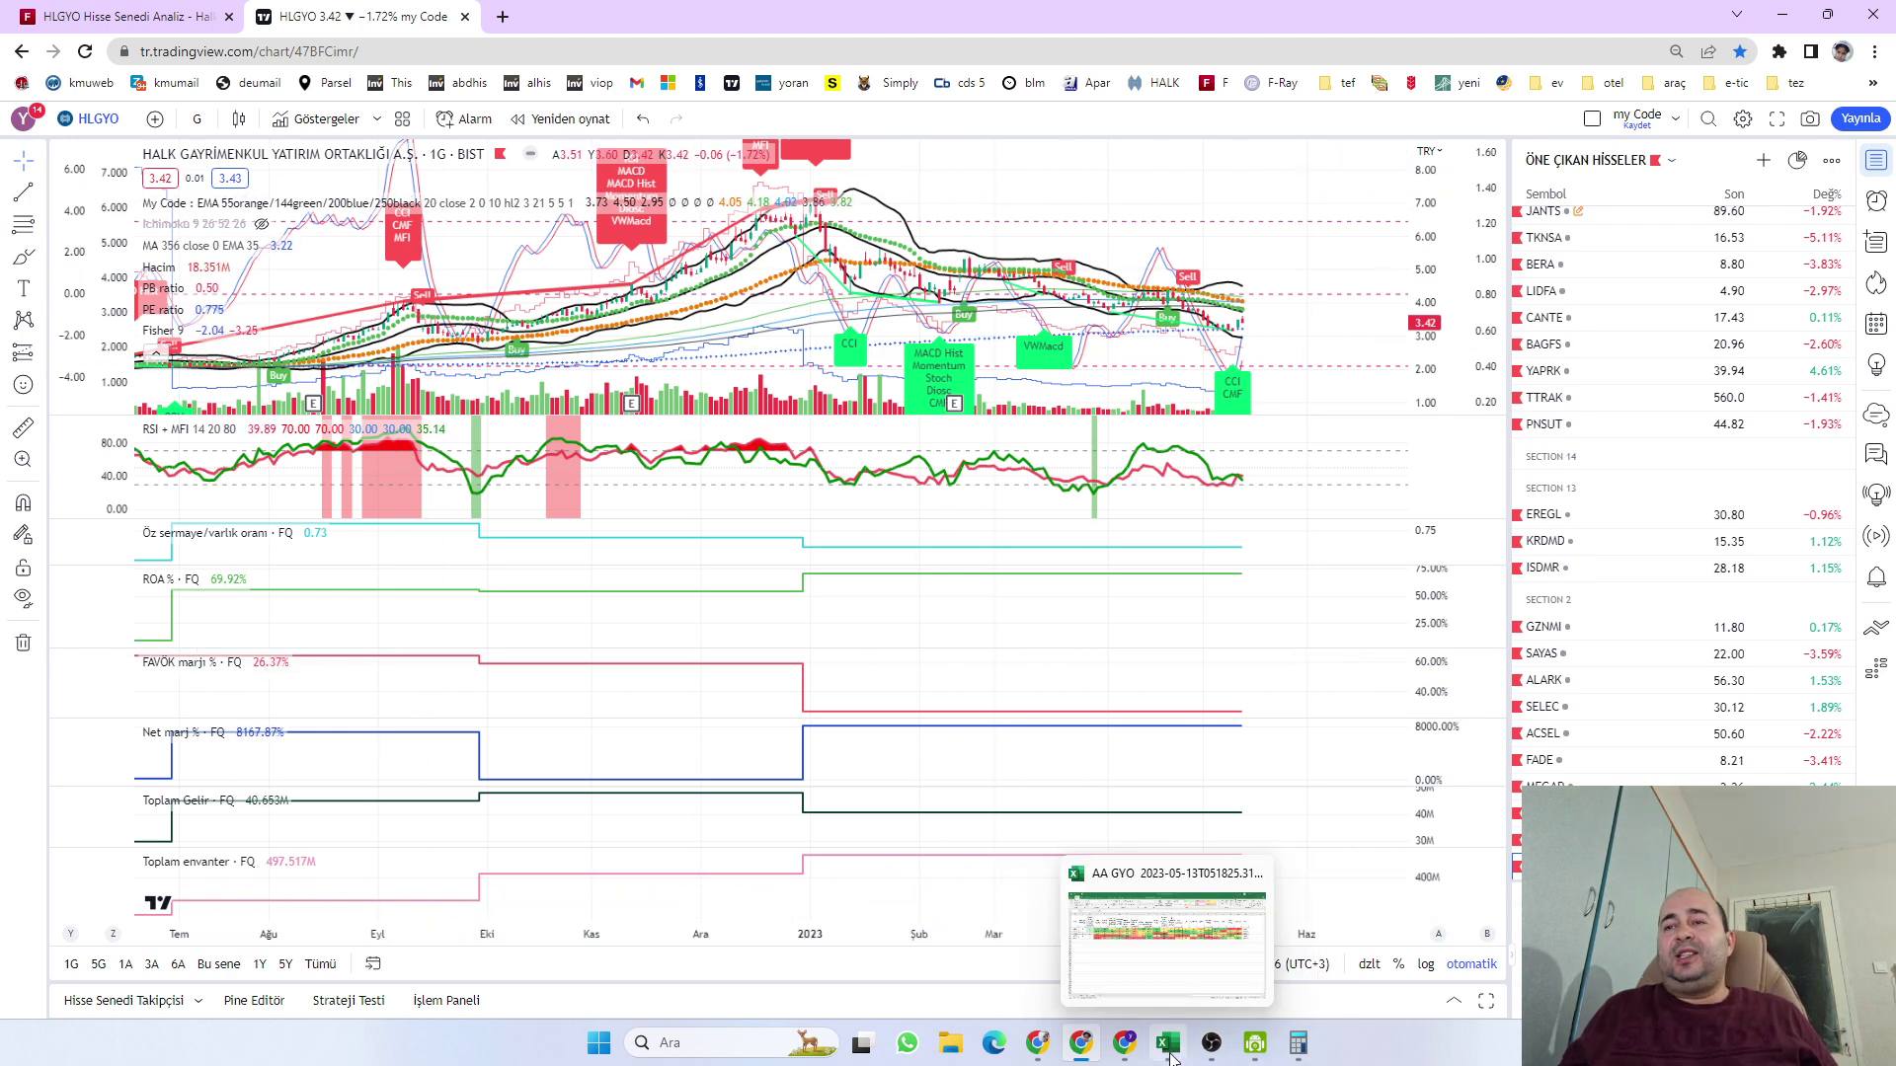
left_click(1155, 963)
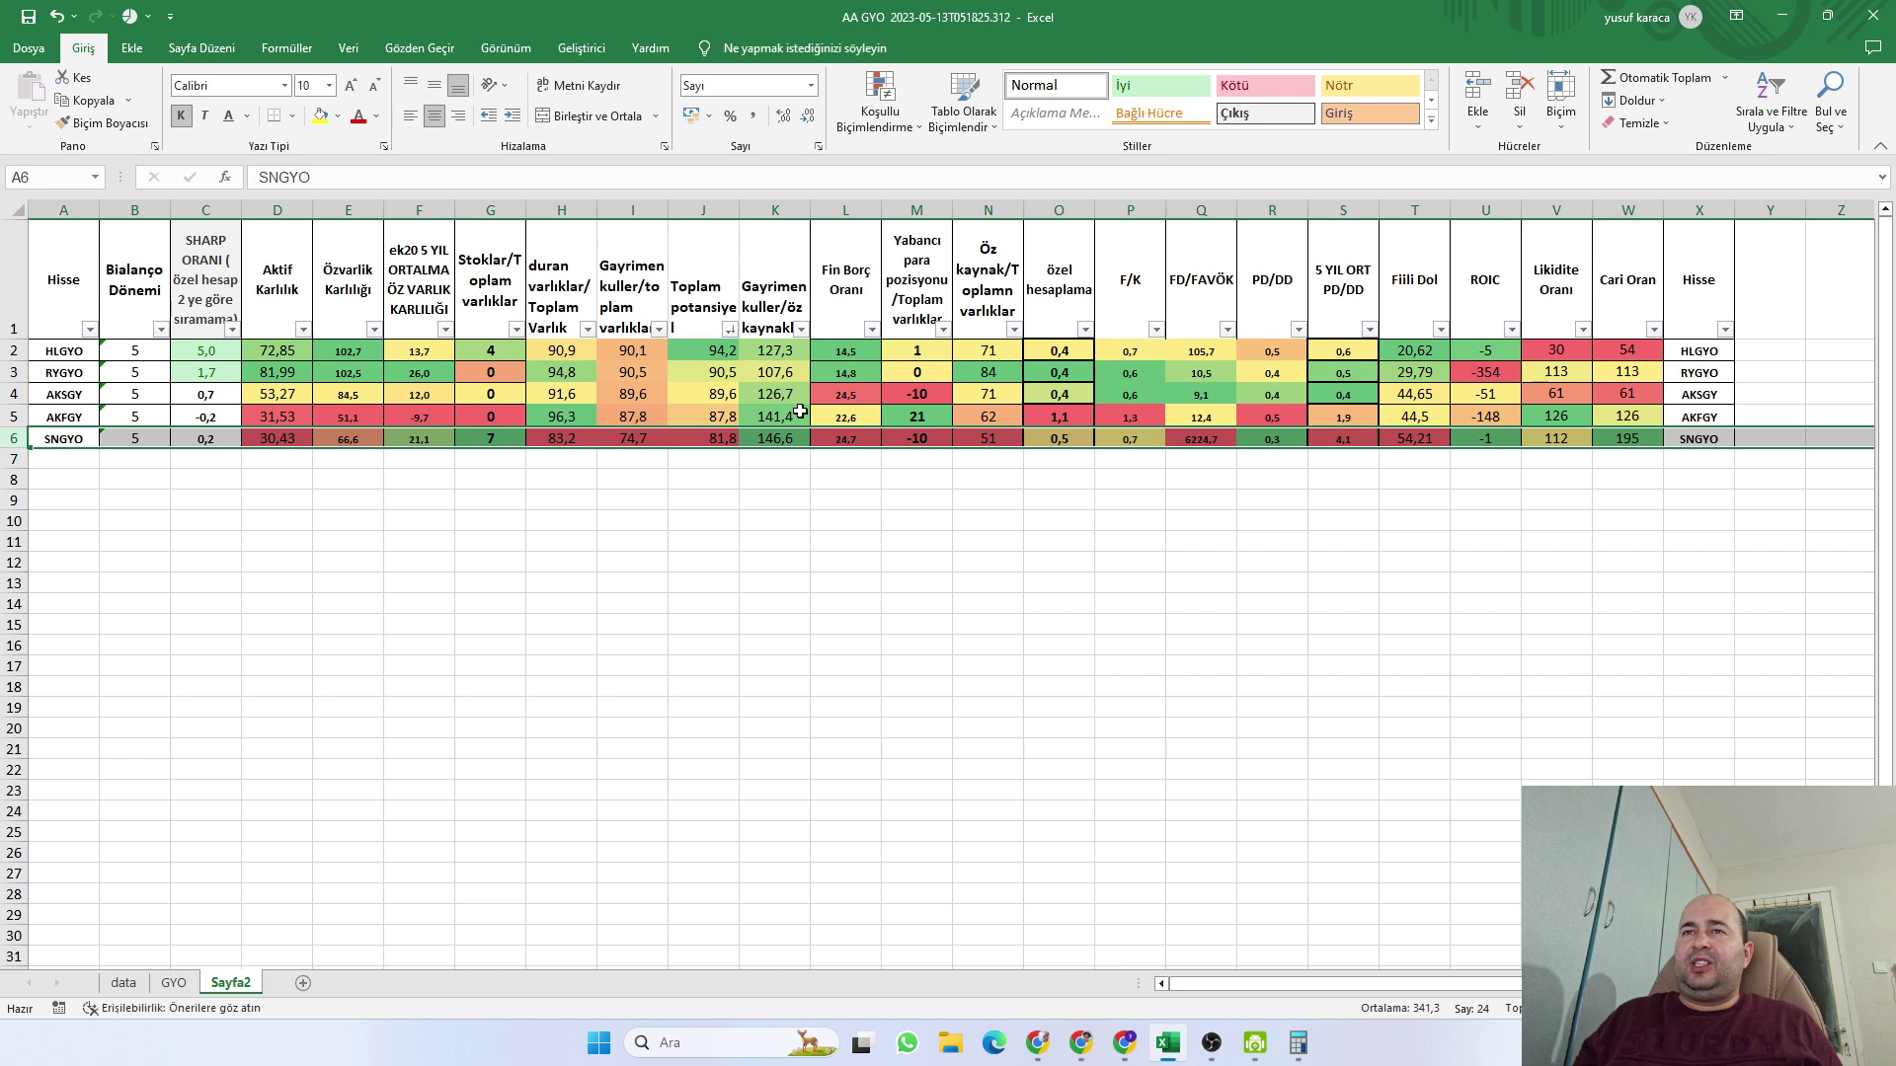
left_click(193, 437)
left_click(216, 414)
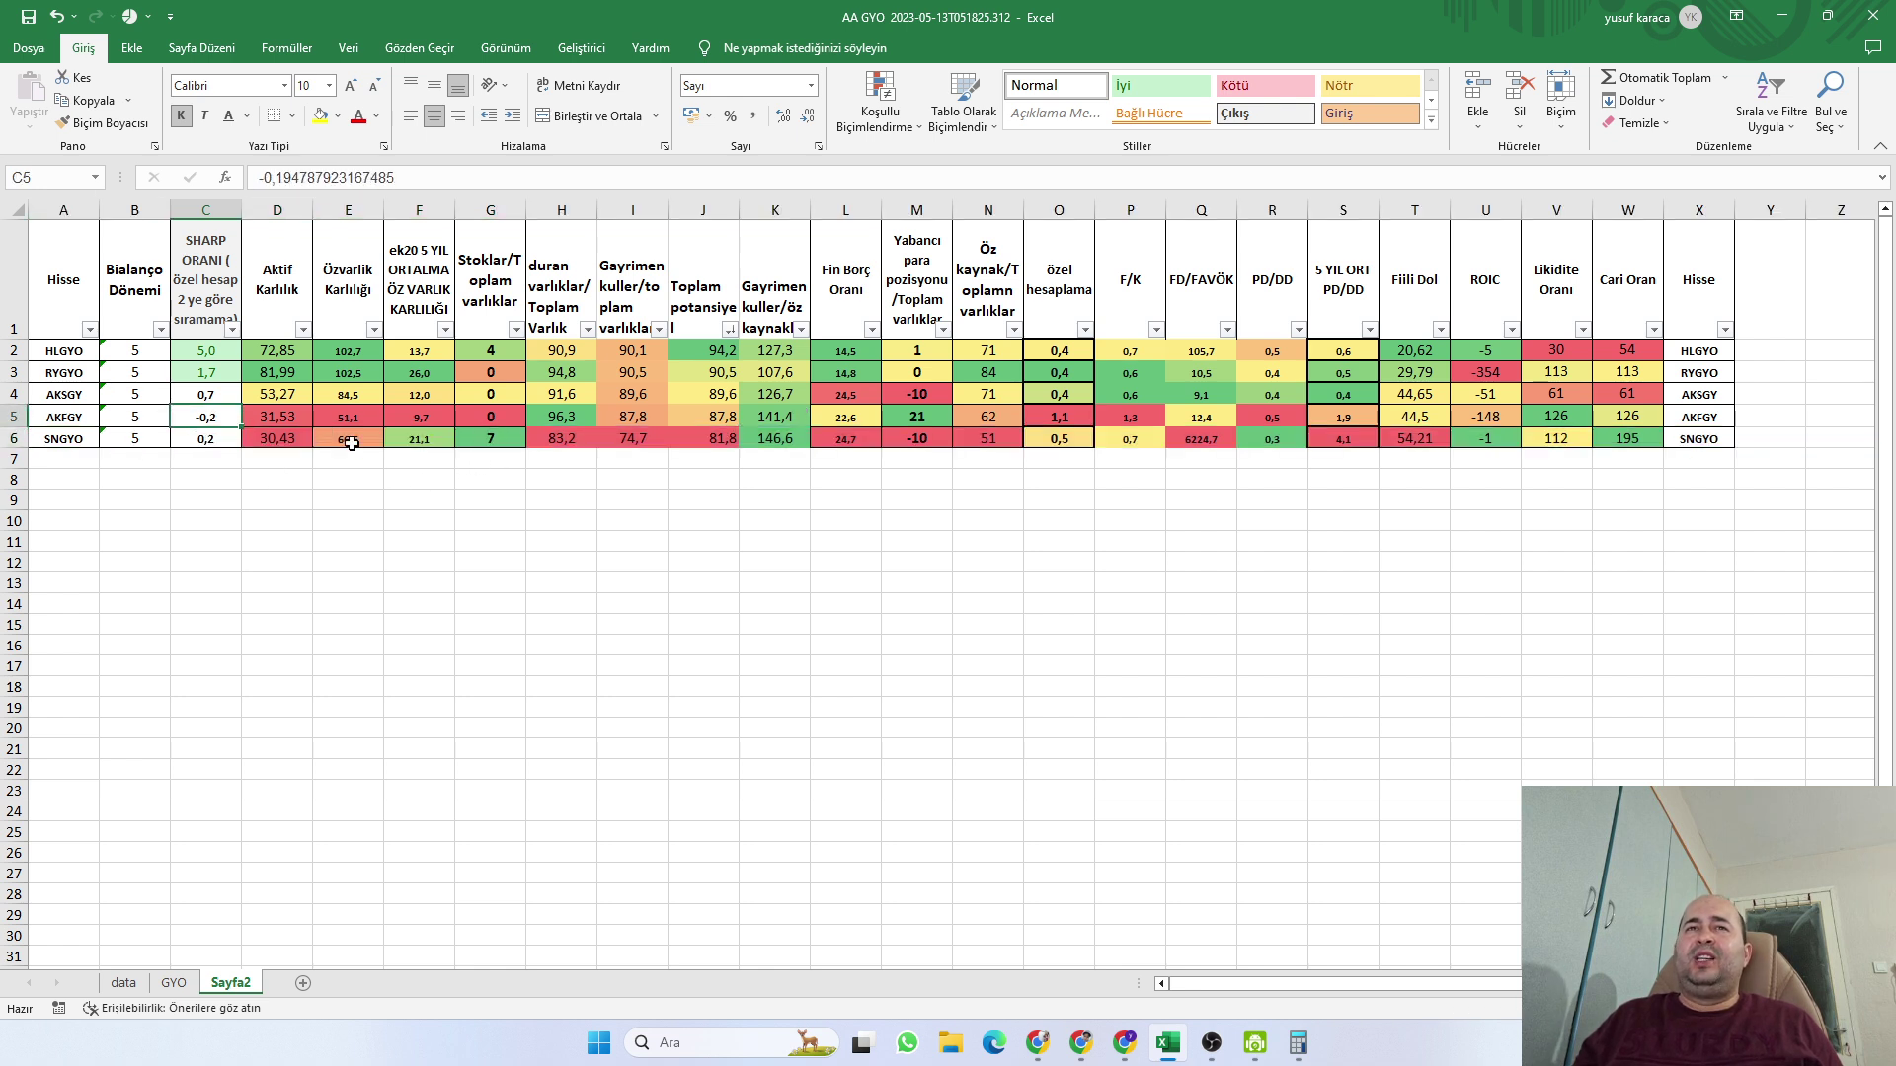
left_click(272, 439)
left_click(282, 416)
left_click(269, 439)
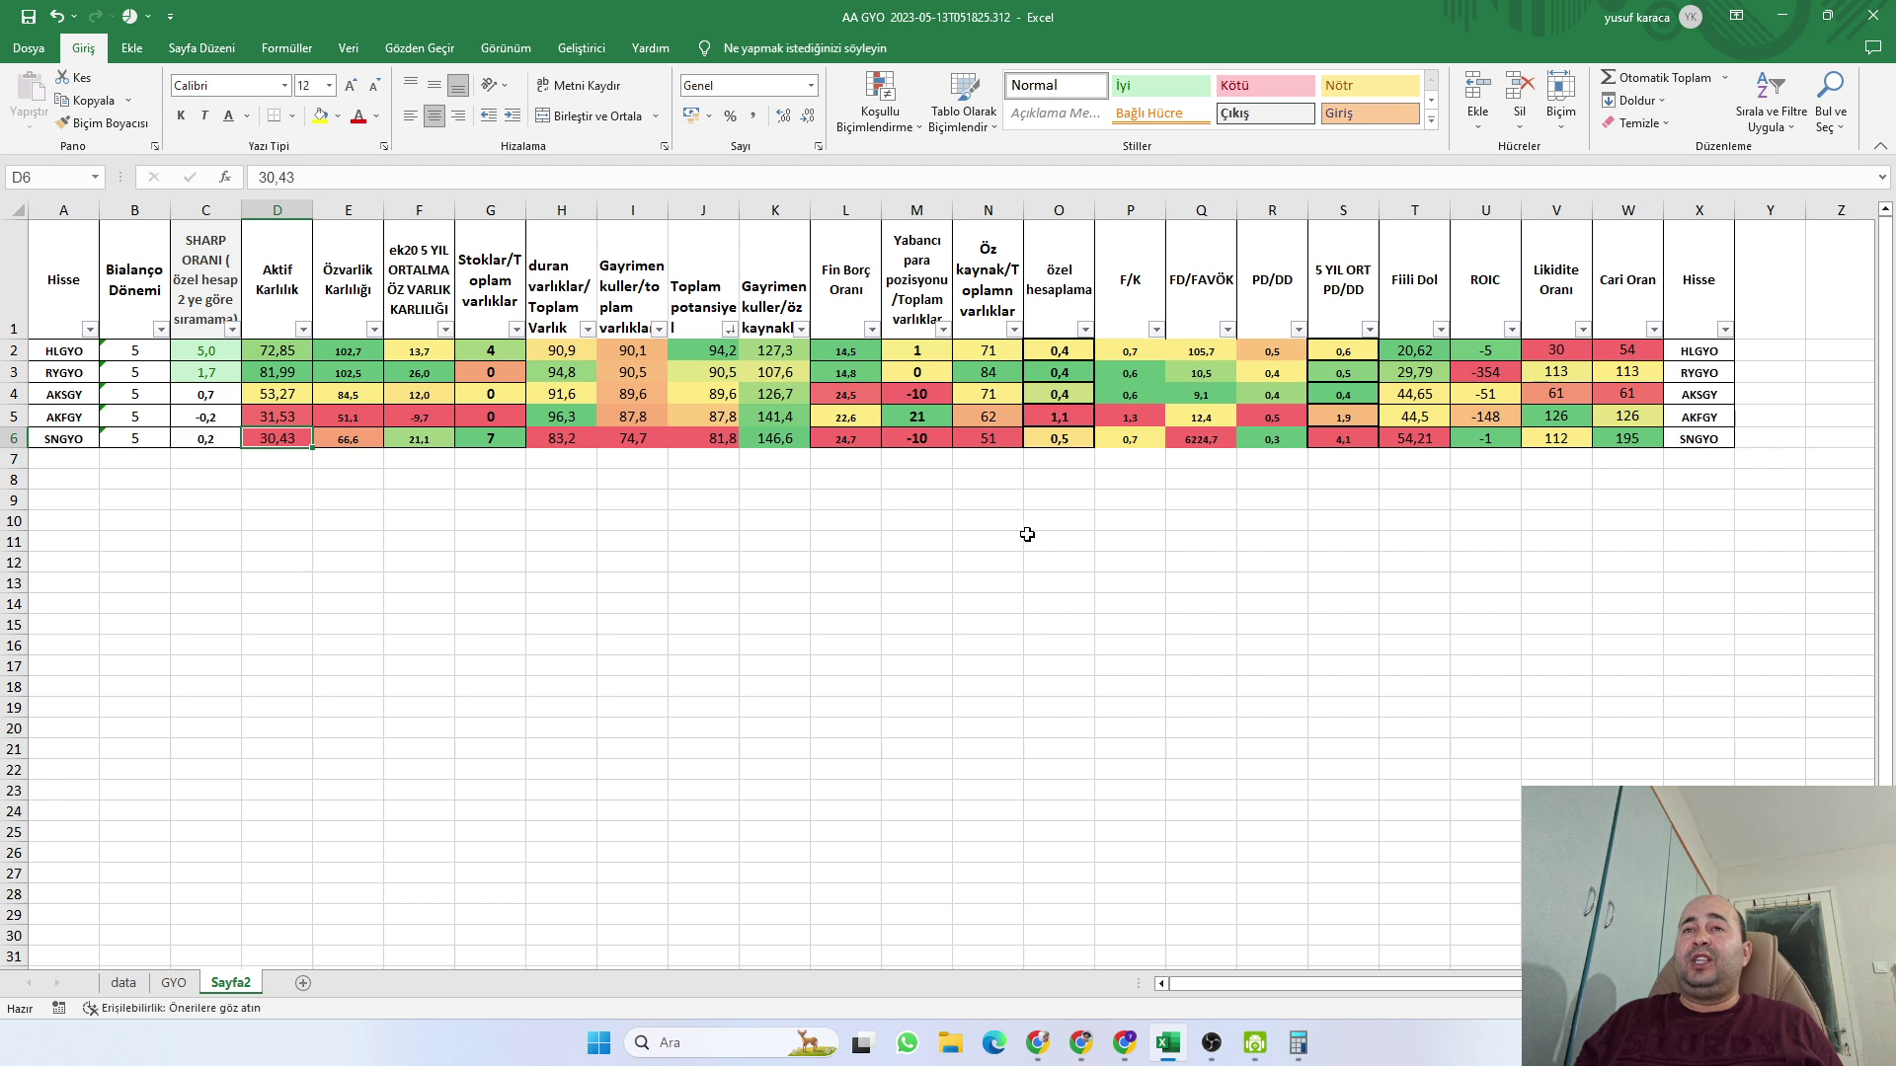
left_click(765, 448)
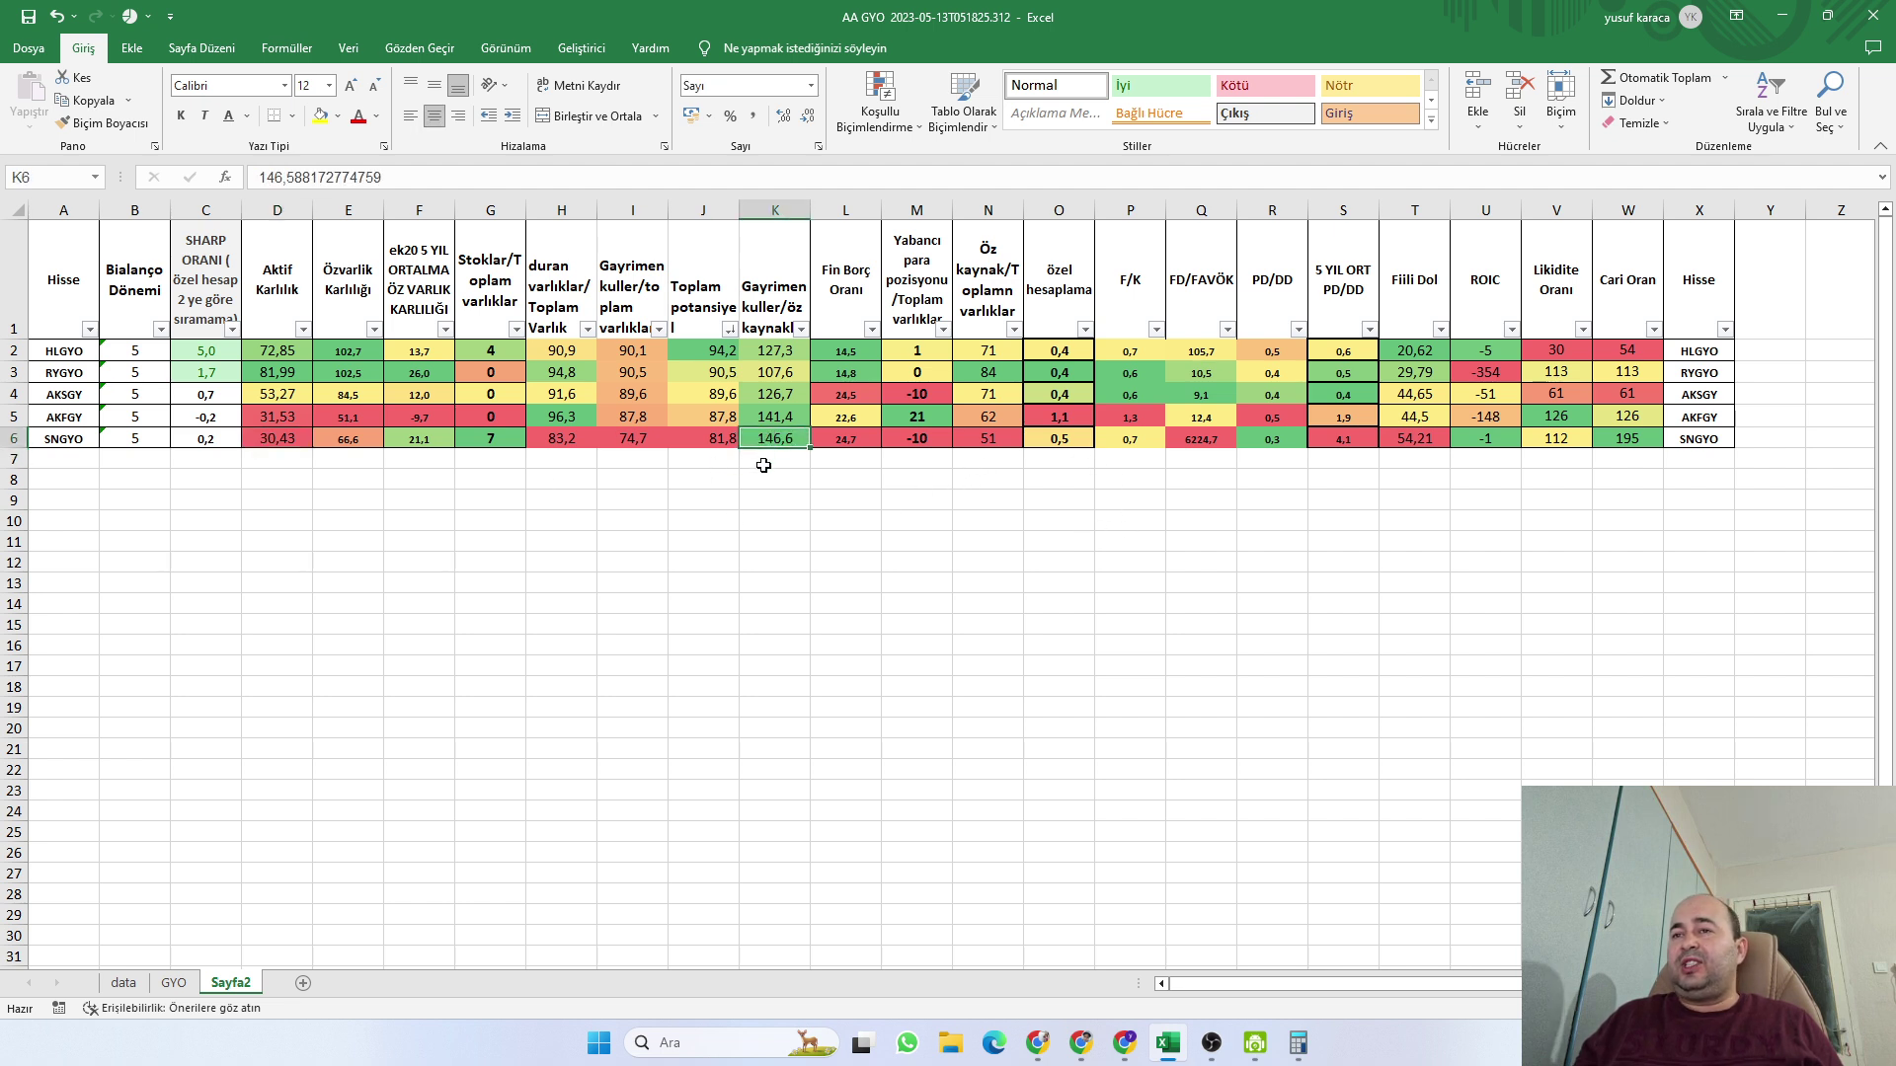
Return to Fintables in the browser and open SNGYO's summary report by searching the companies for "sngy"
left_click(1081, 1043)
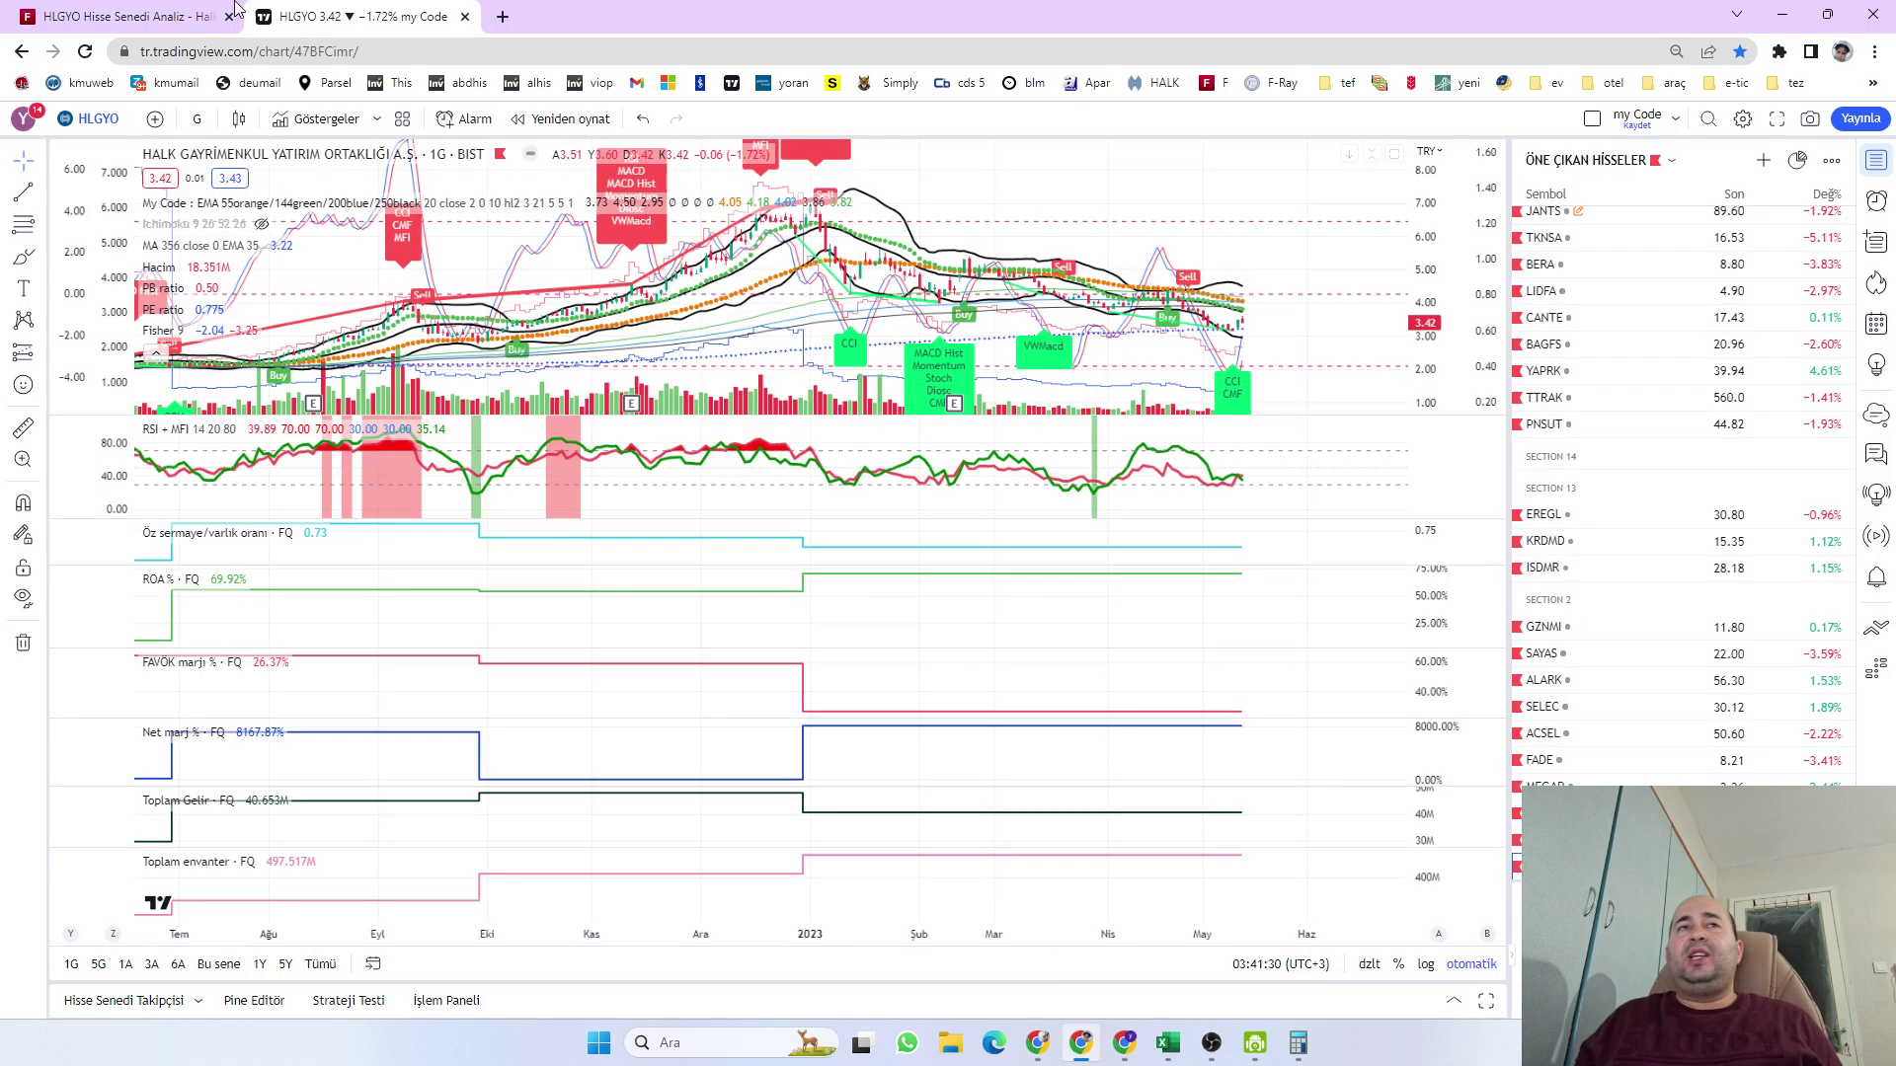
left_click(139, 16)
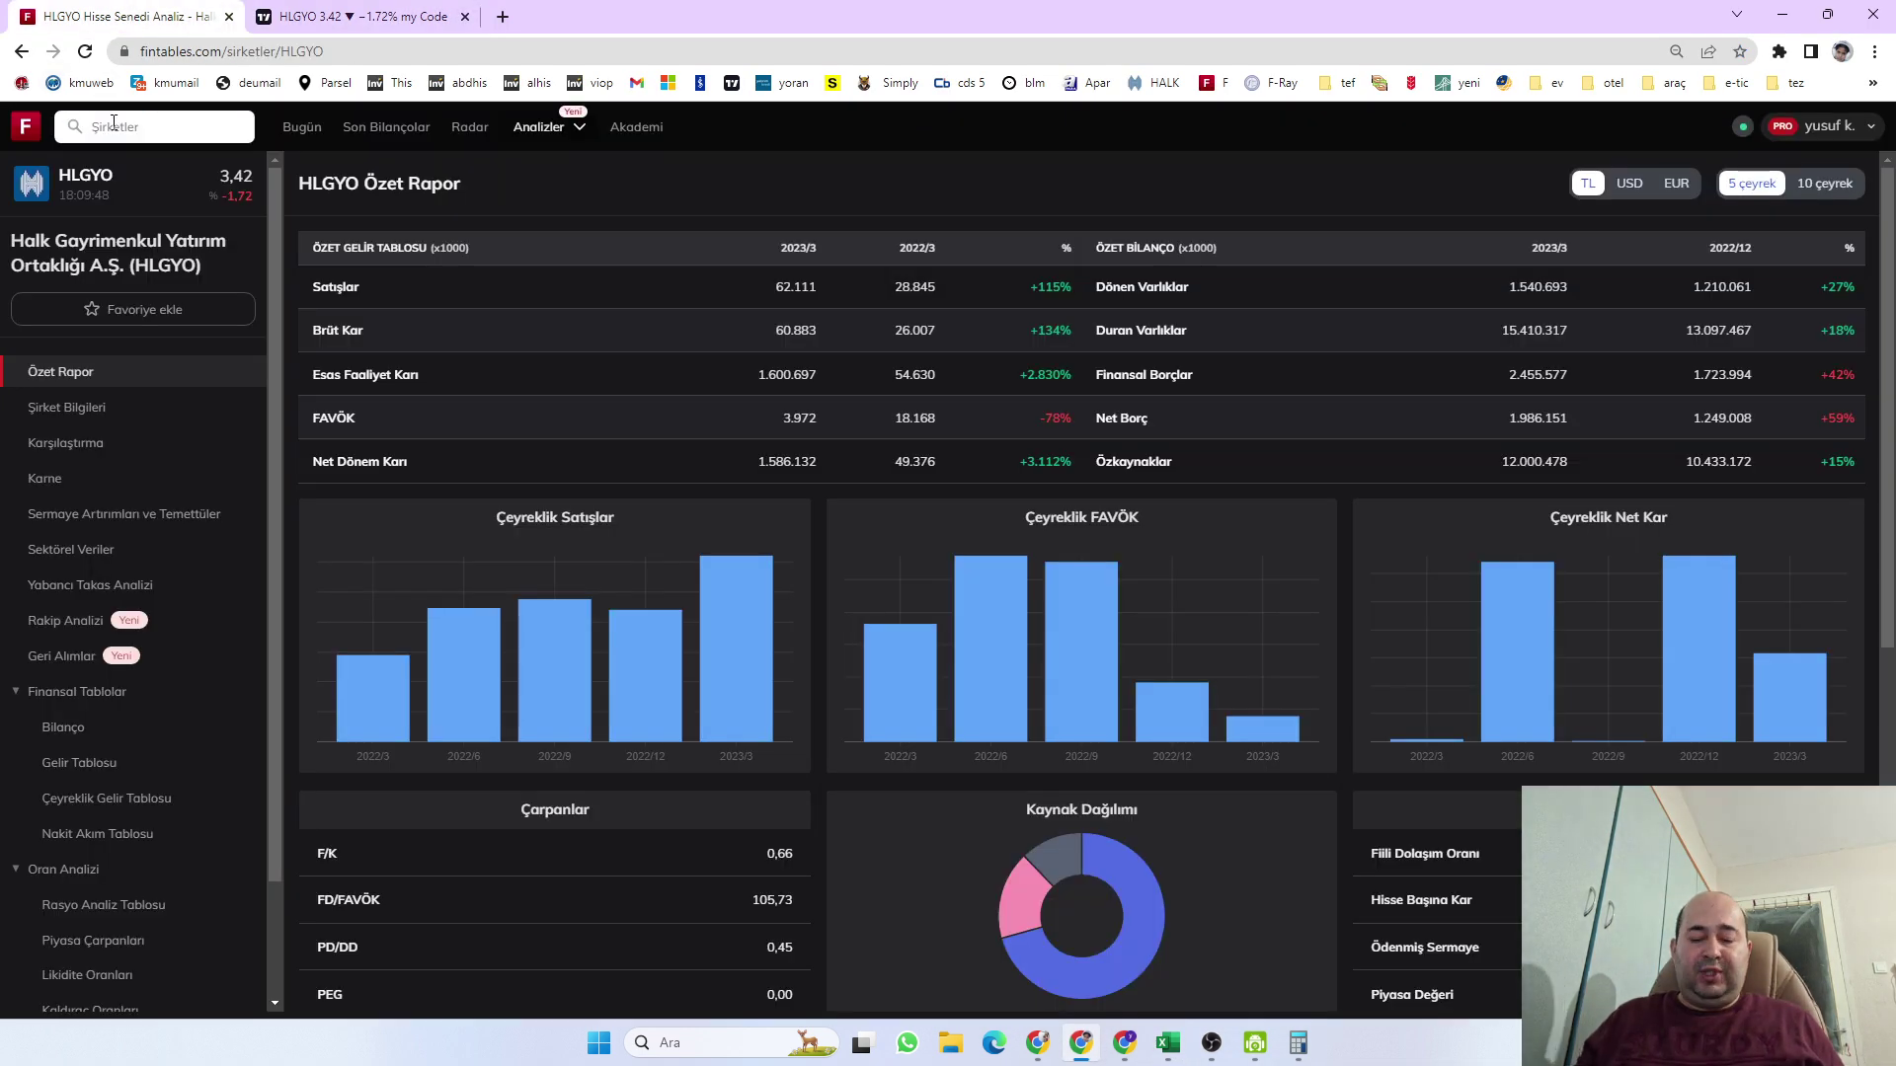
left_click(114, 125)
type("sngy")
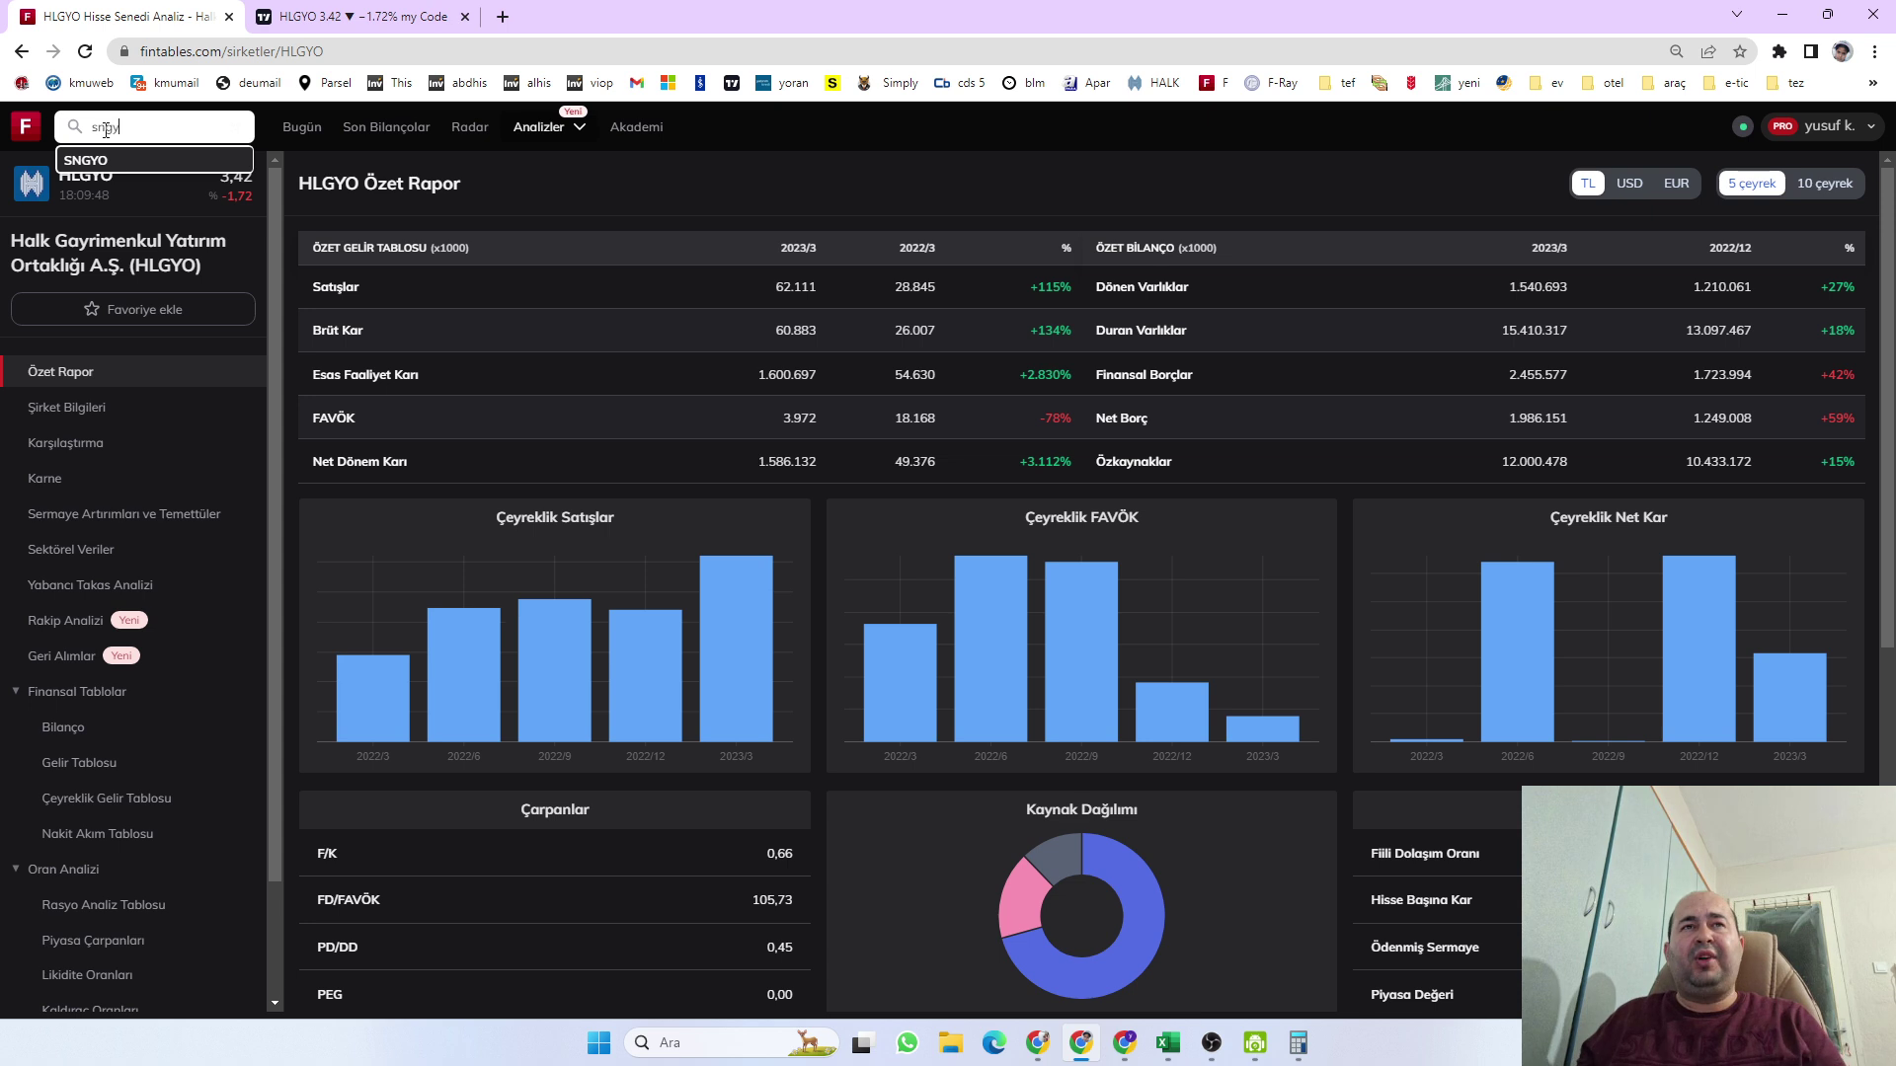
left_click(84, 161)
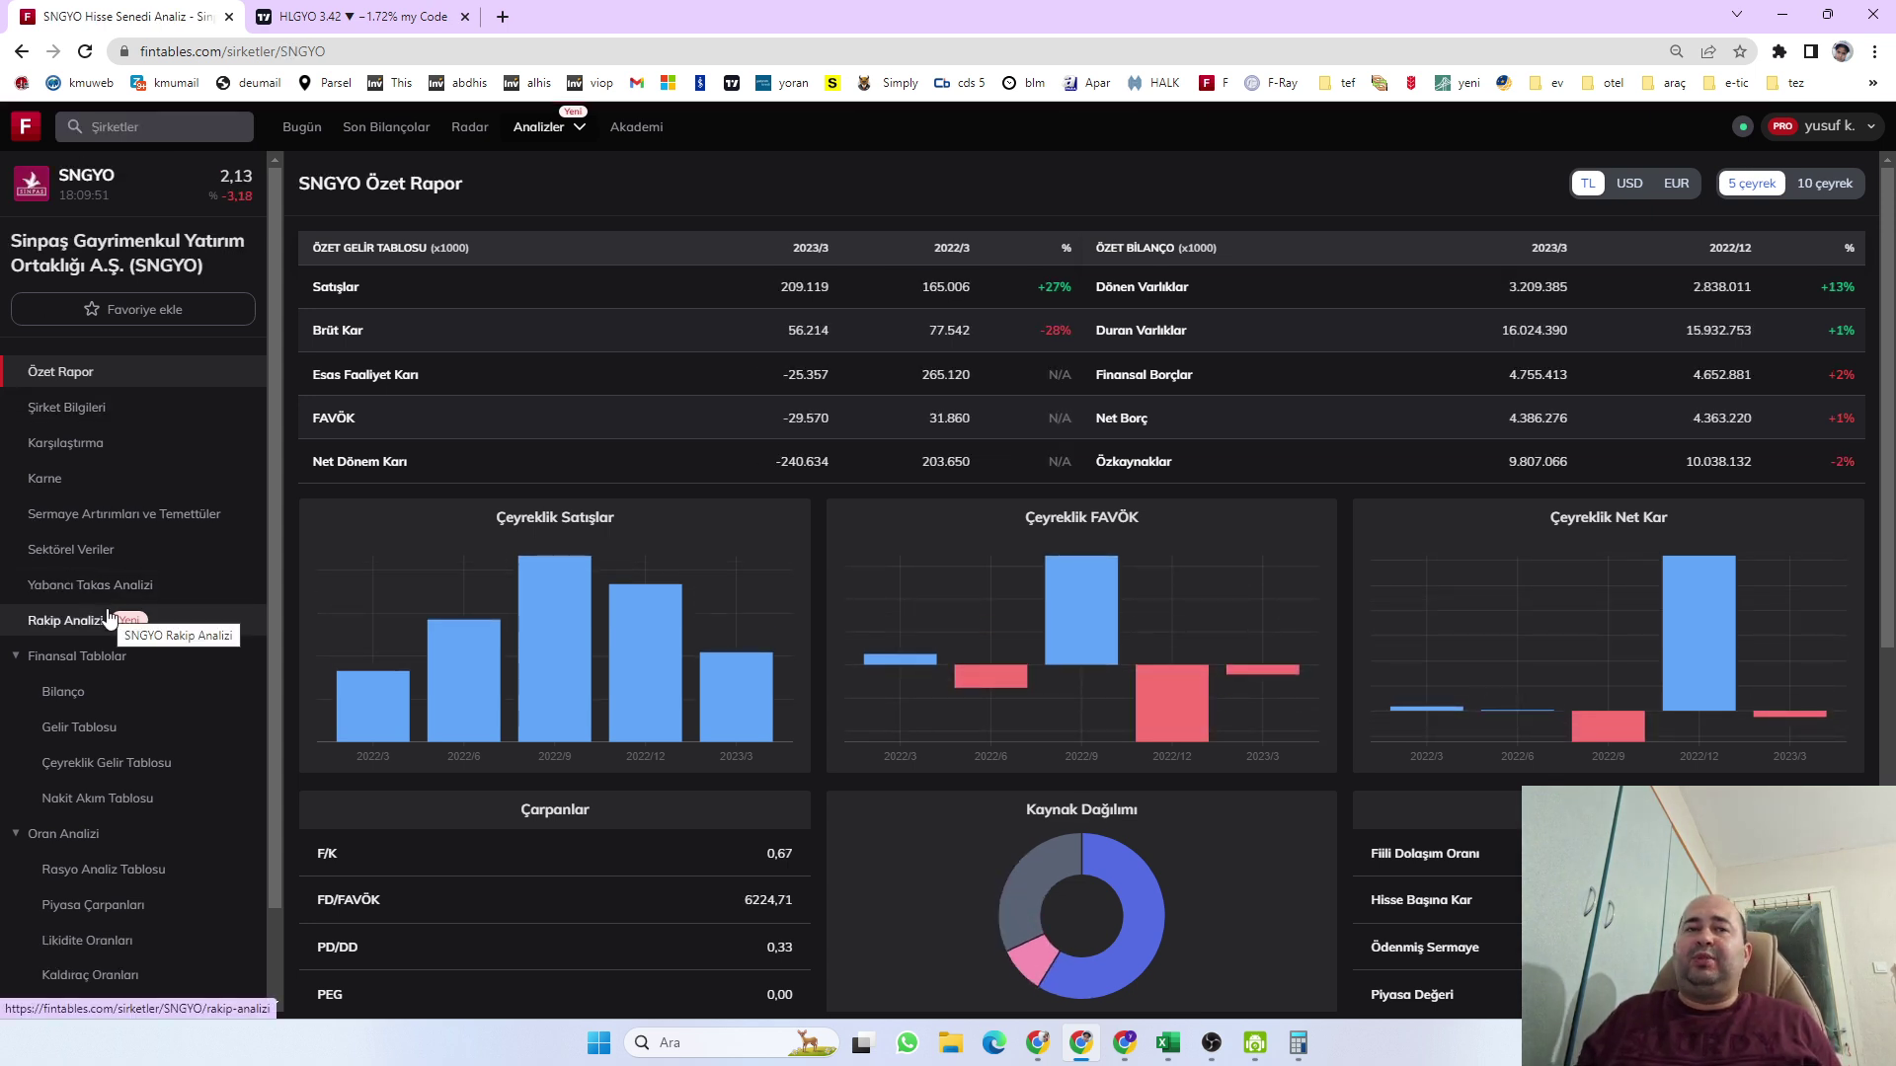
Open SNGYO's balance sheet and examine the 2023/3 investment properties and the hedged net foreign currency position
left_click(53, 705)
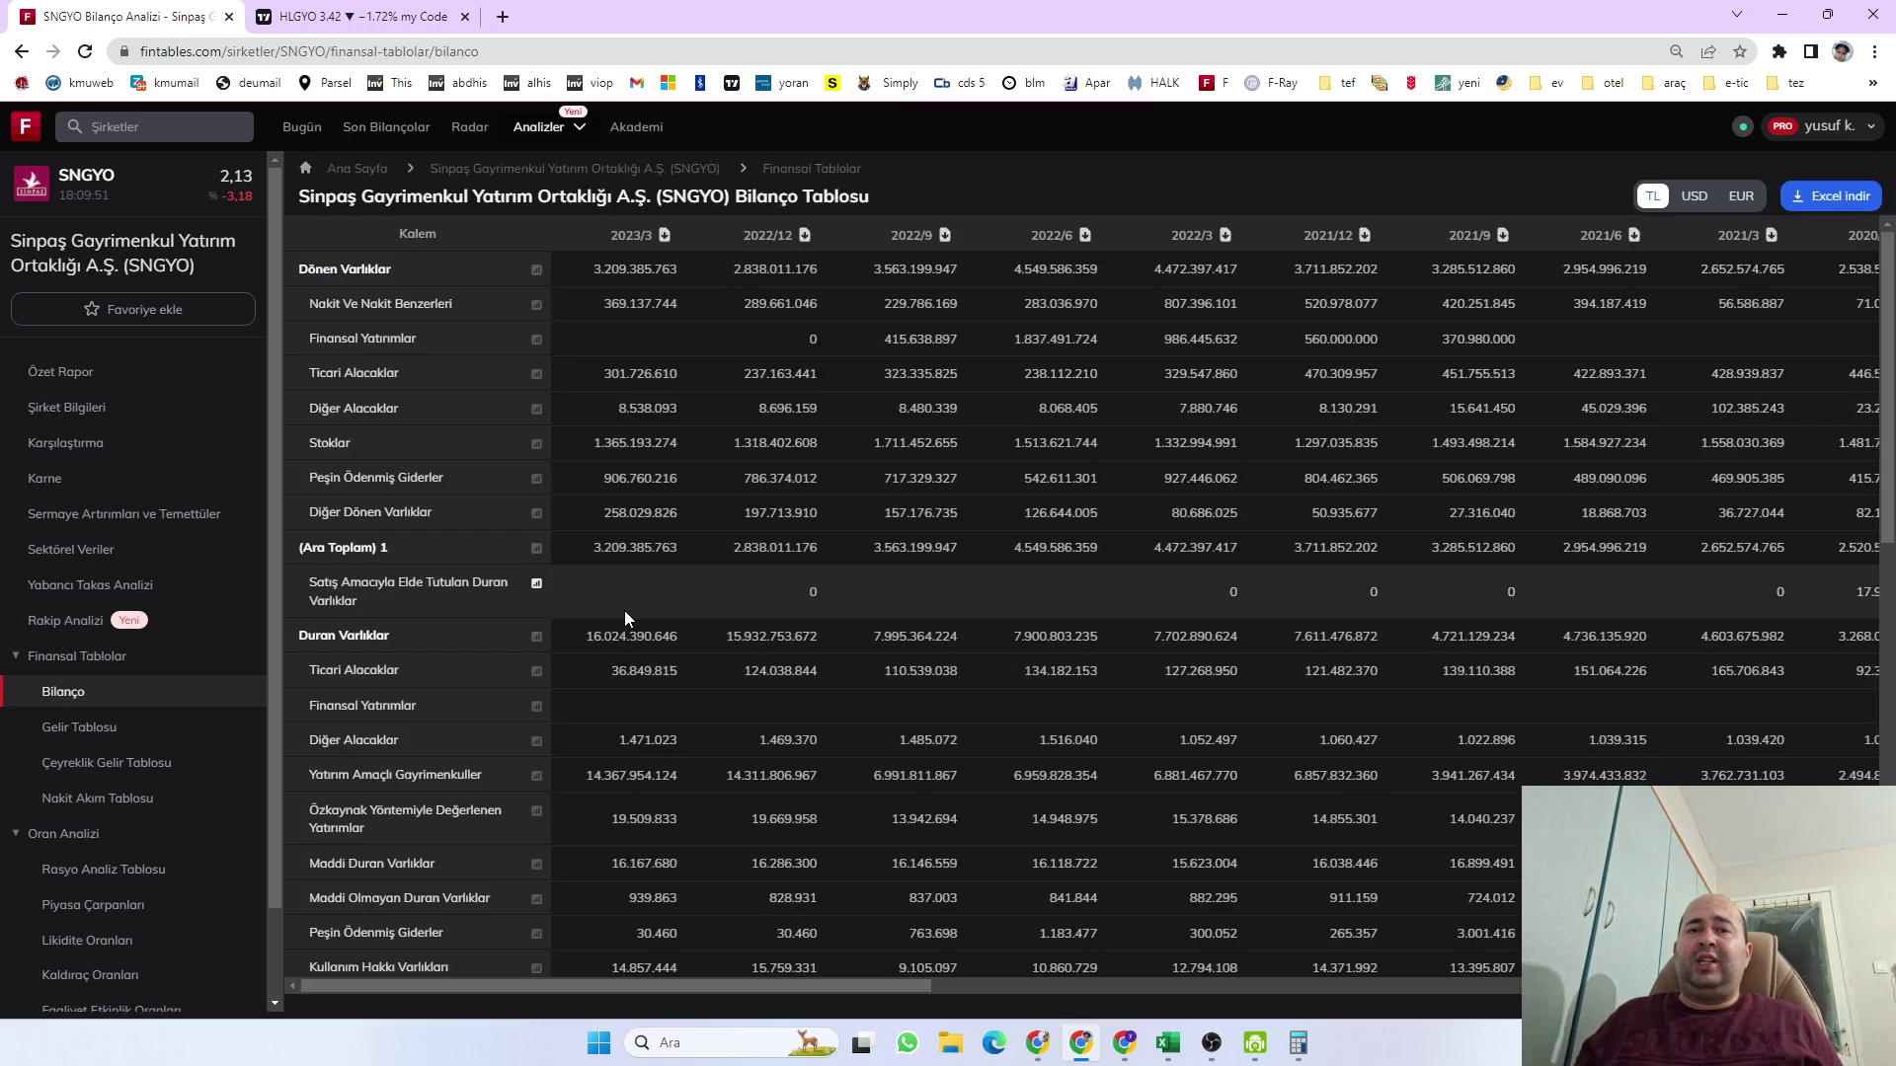
scroll(534, 703, "down", 3)
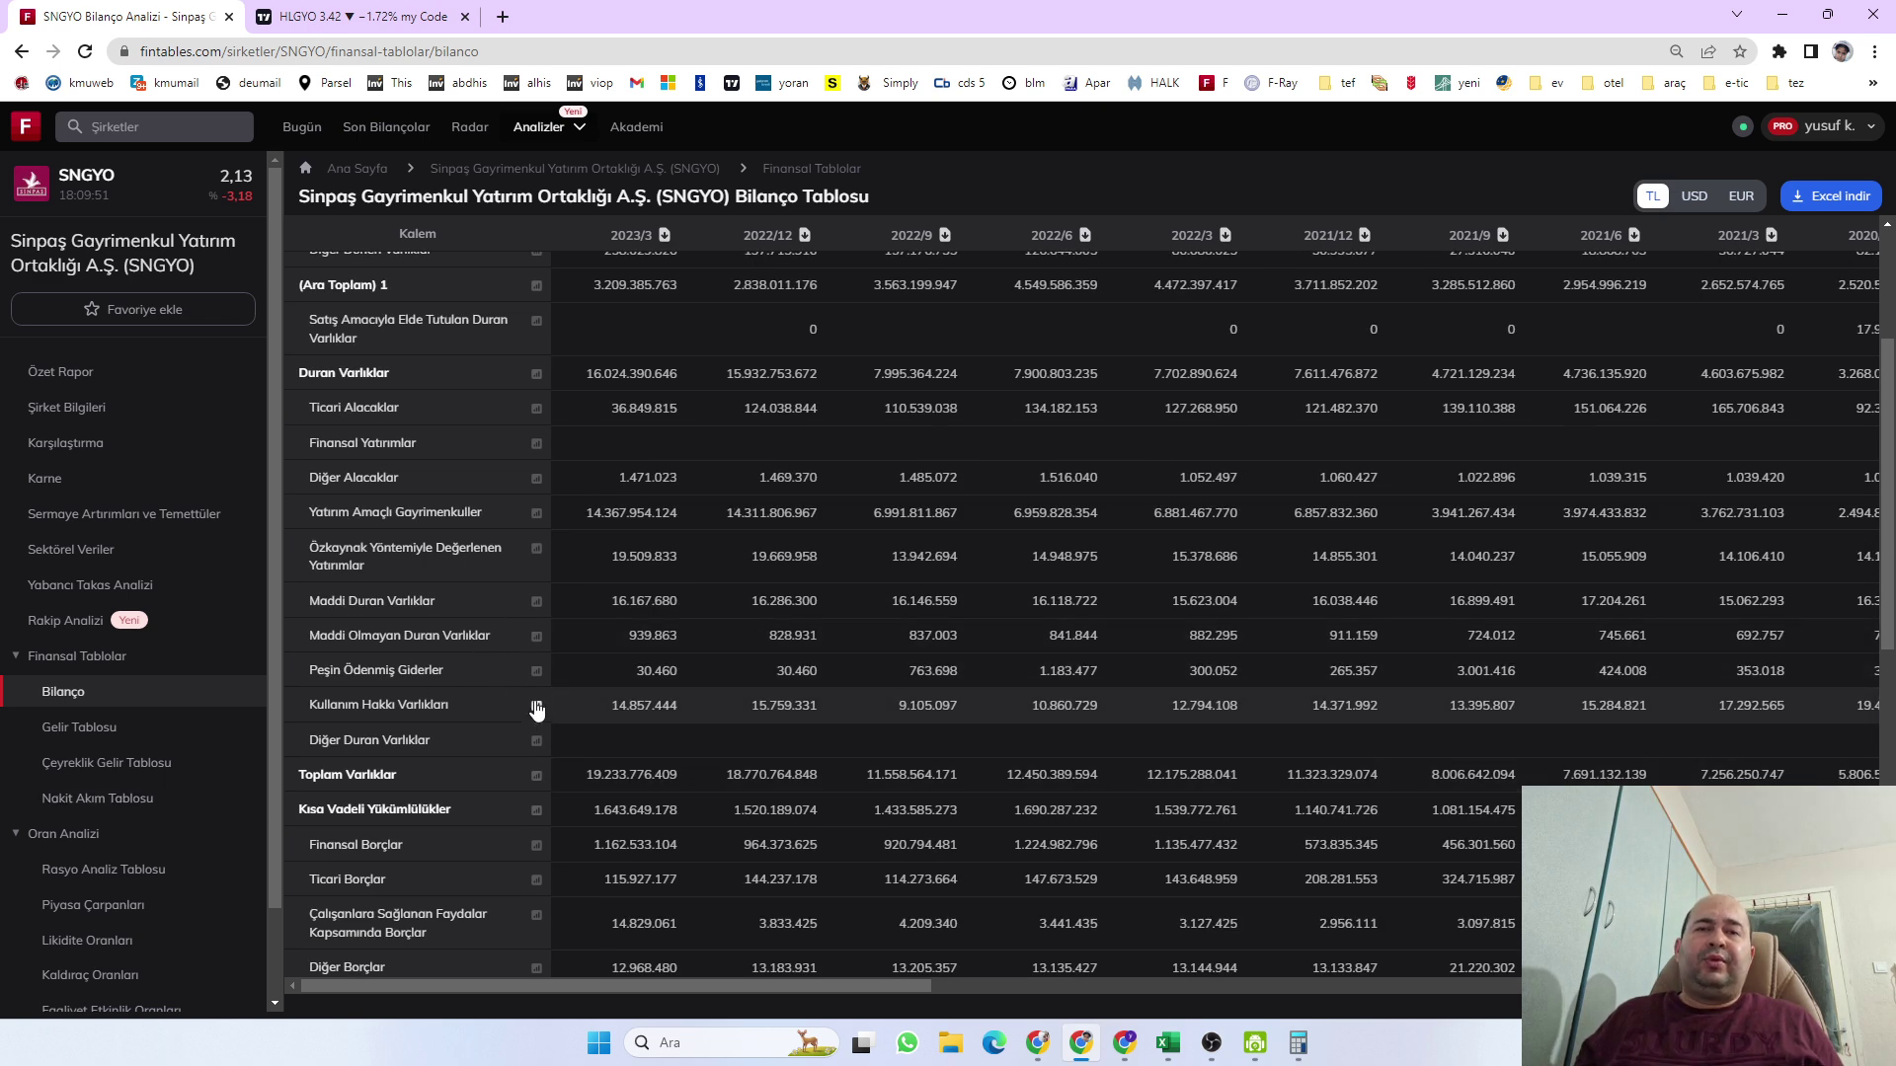
scroll(536, 709, "up", 3)
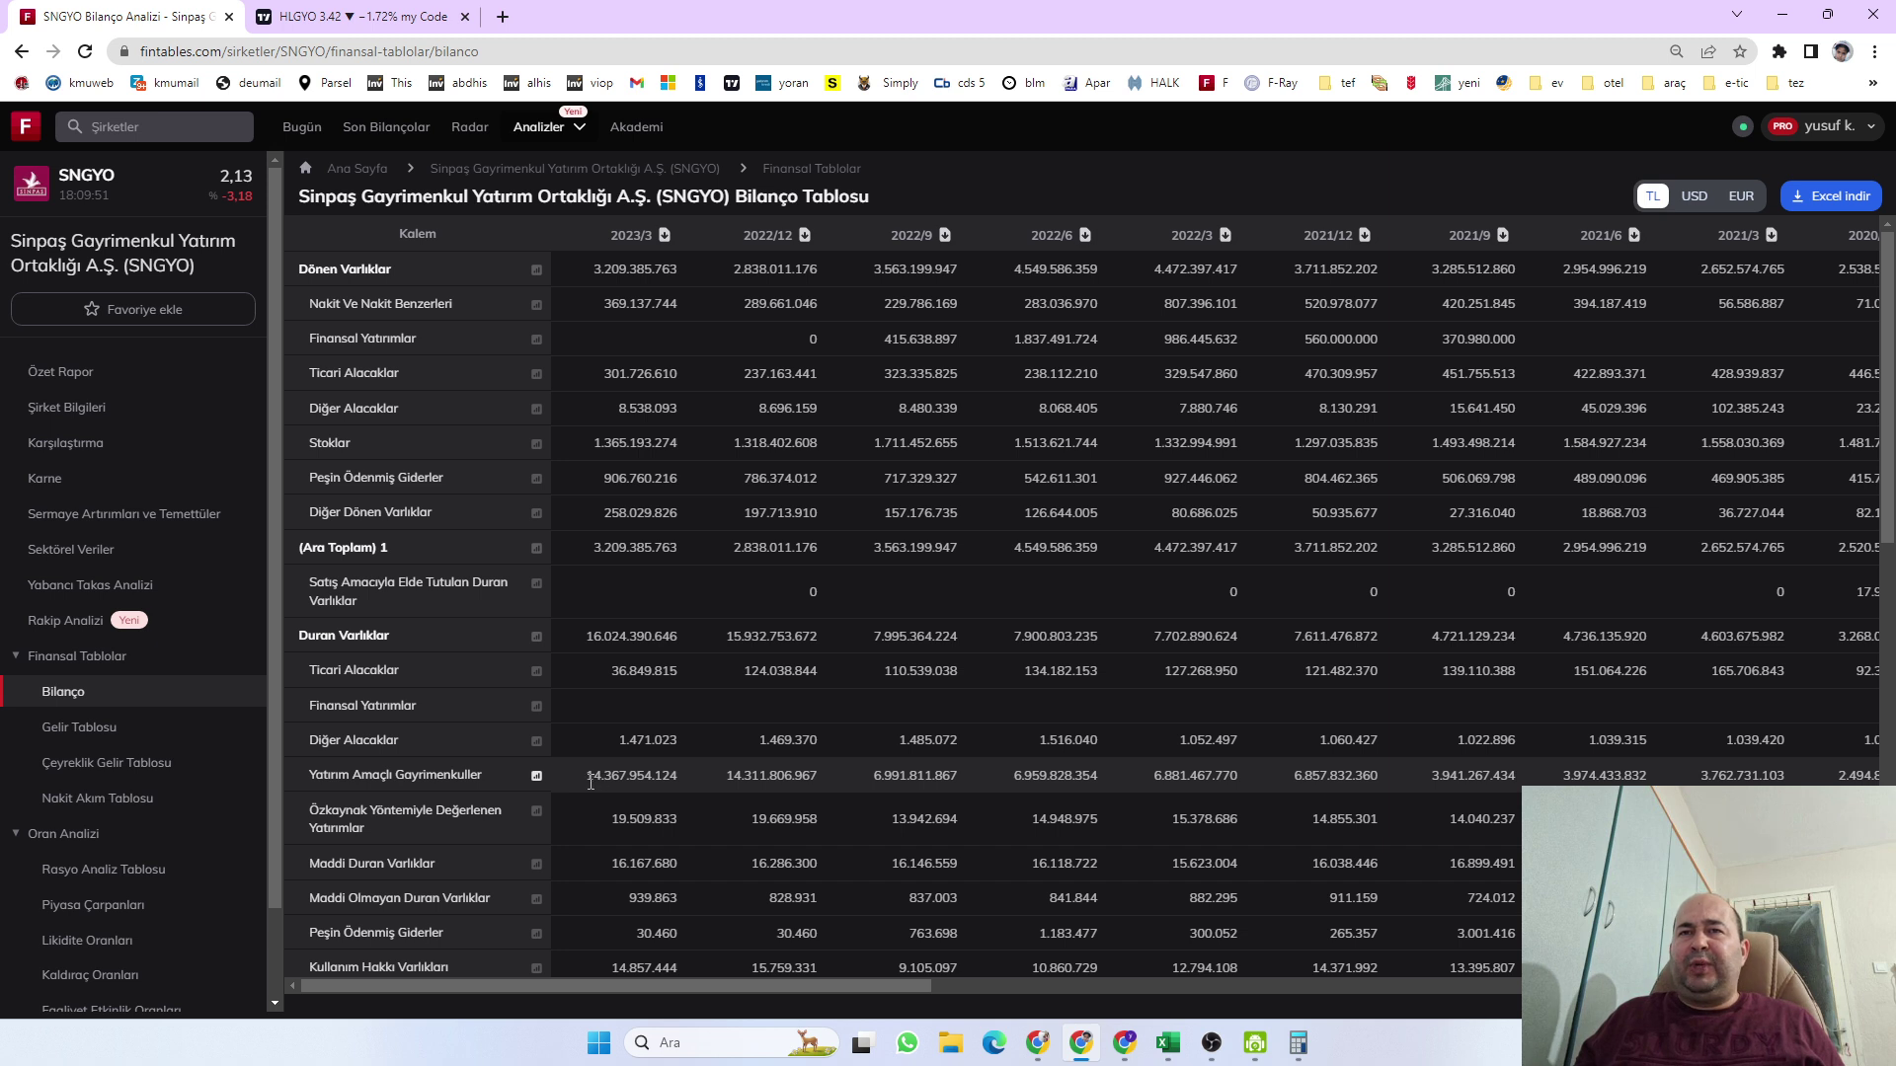
left_click_drag(588, 776, 613, 776)
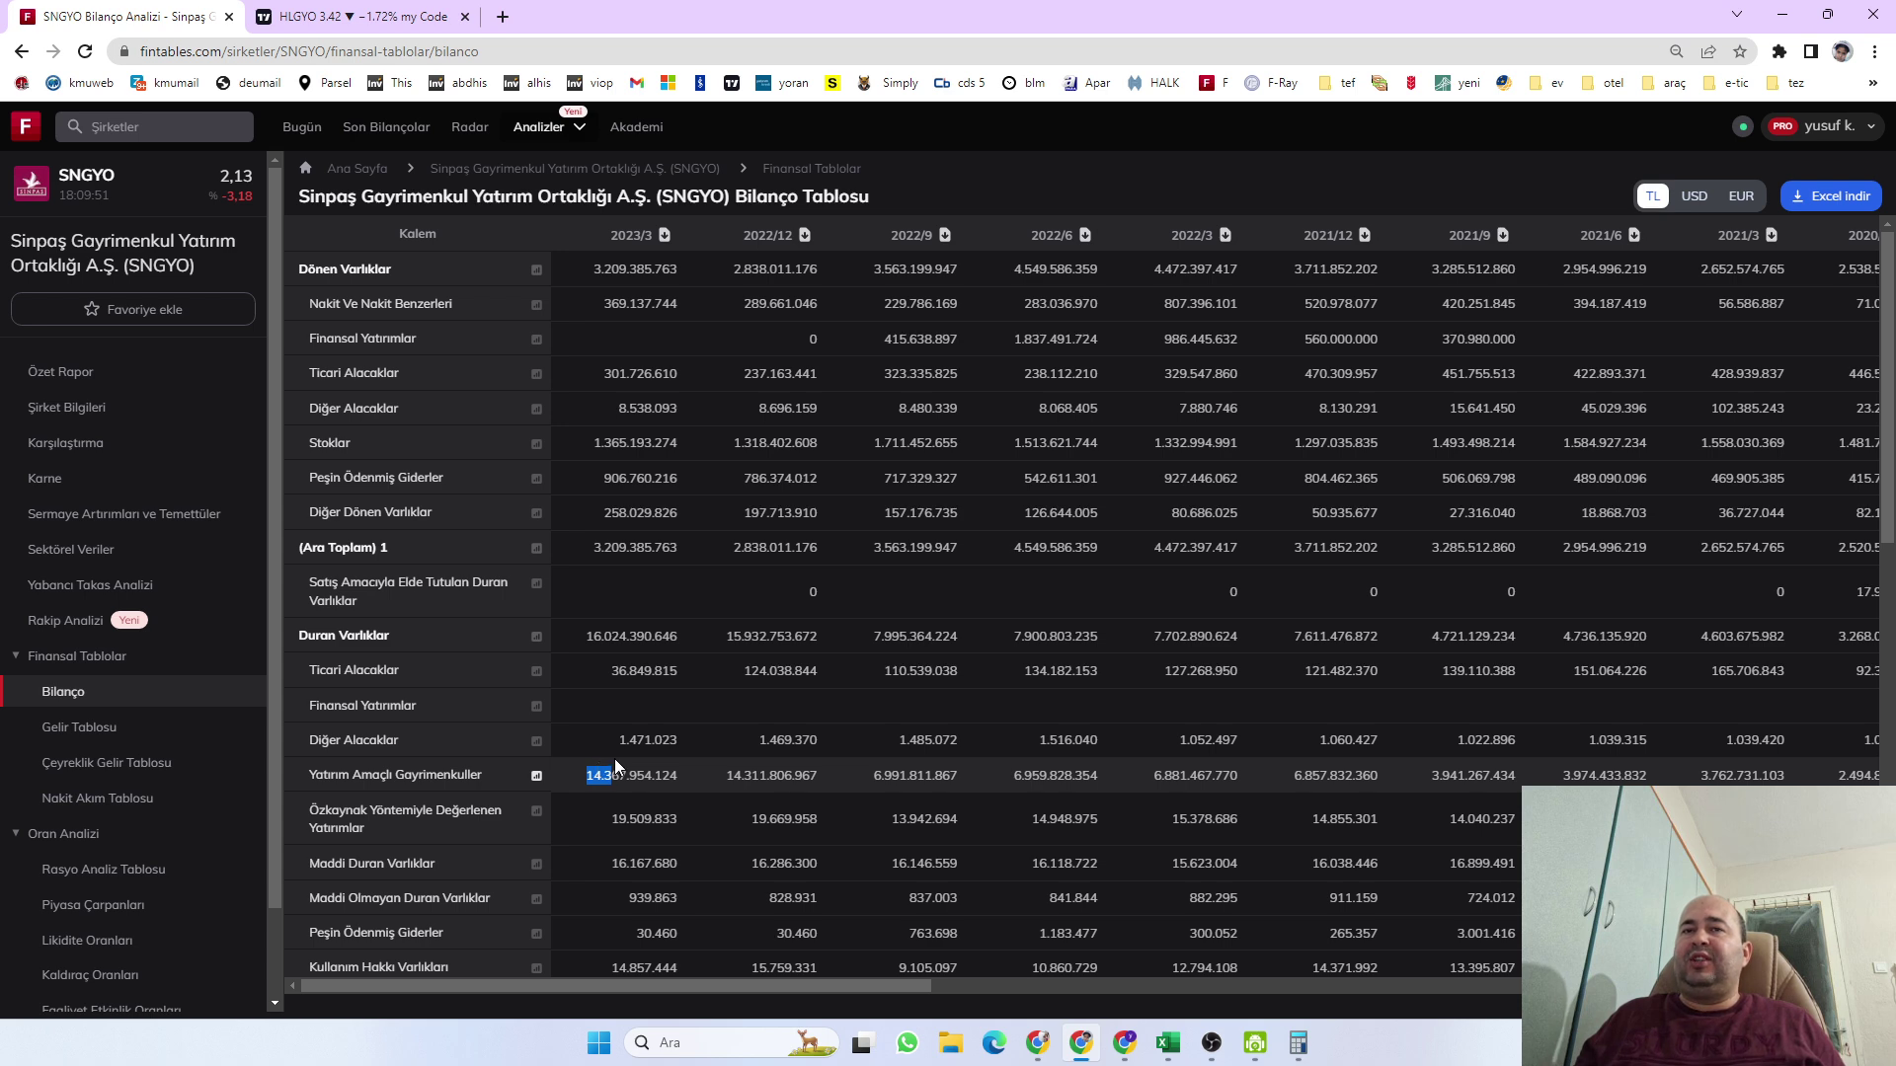
scroll(615, 758, "down", 10)
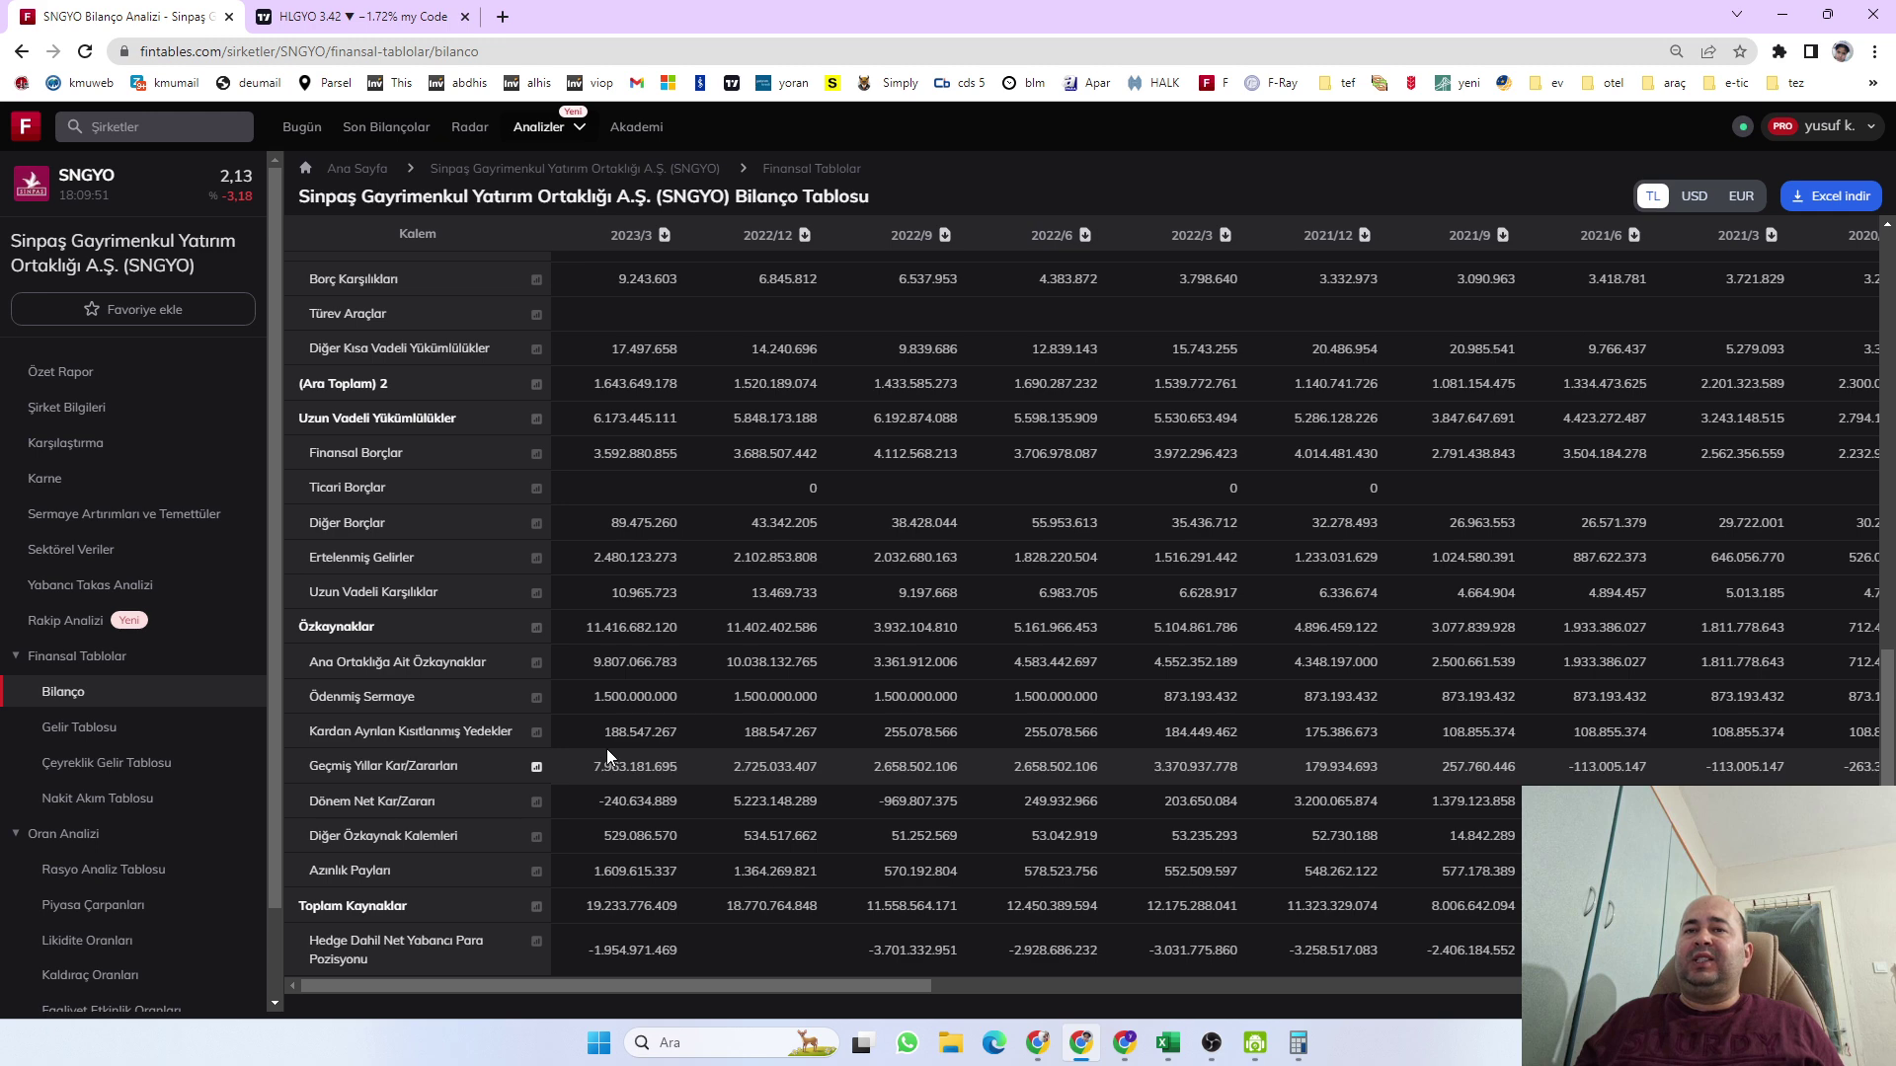
double_click(612, 949)
scroll(526, 604, "up", 7)
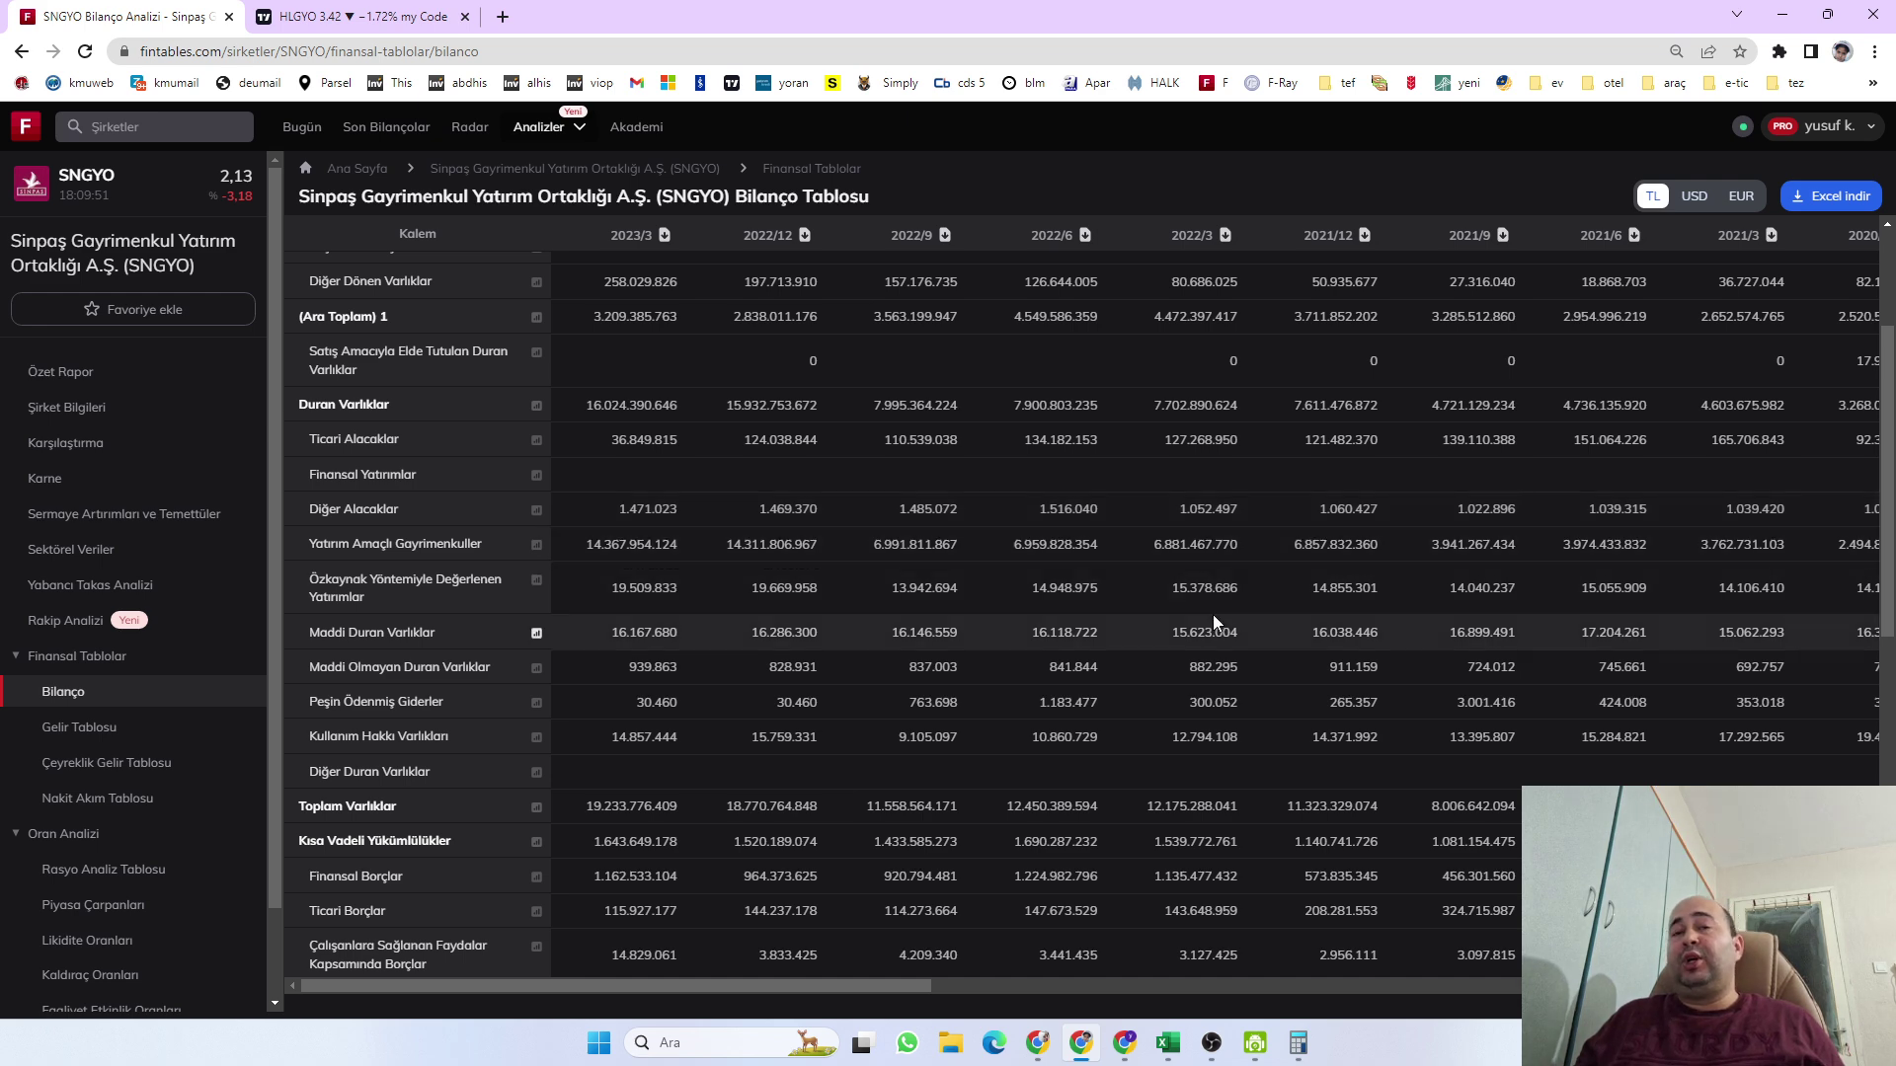
Switch back to the Excel comparison and check SNGYO's financial debt ratio
mouse_move(1167, 1043)
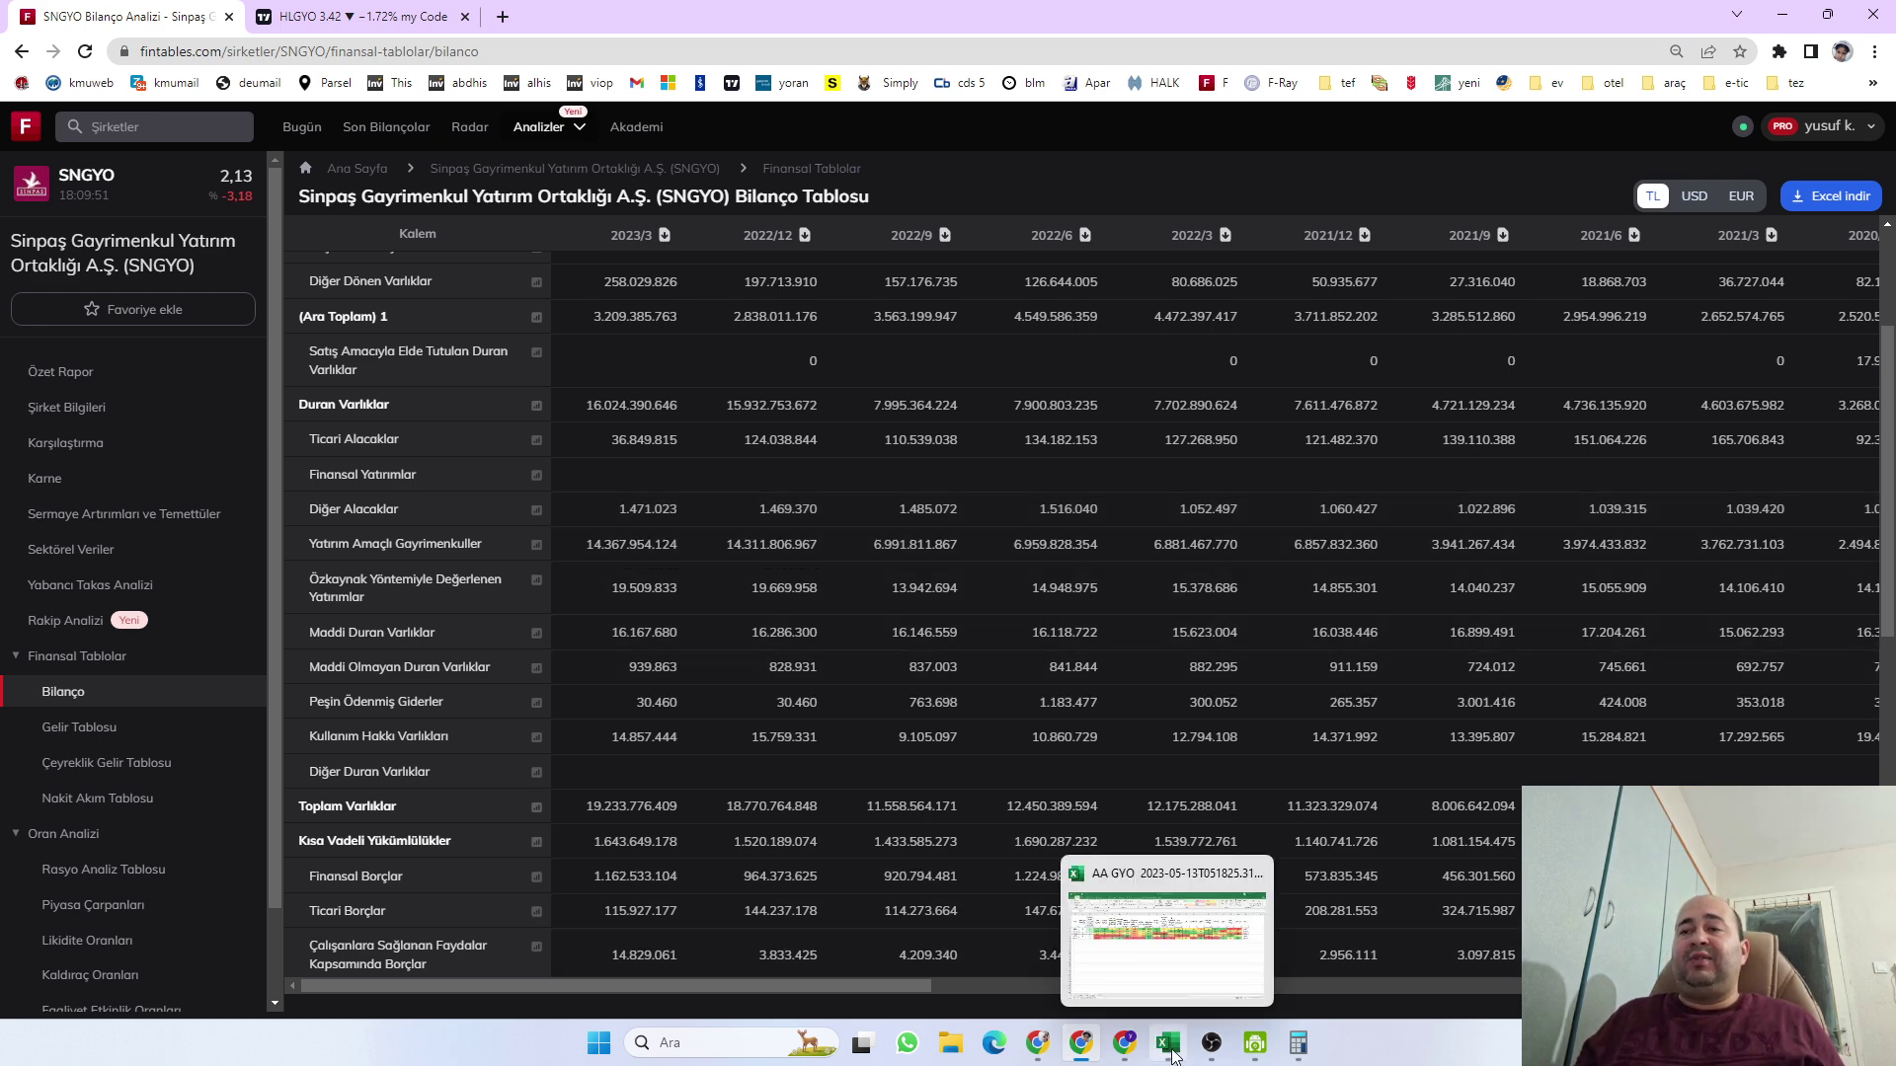
left_click(1193, 951)
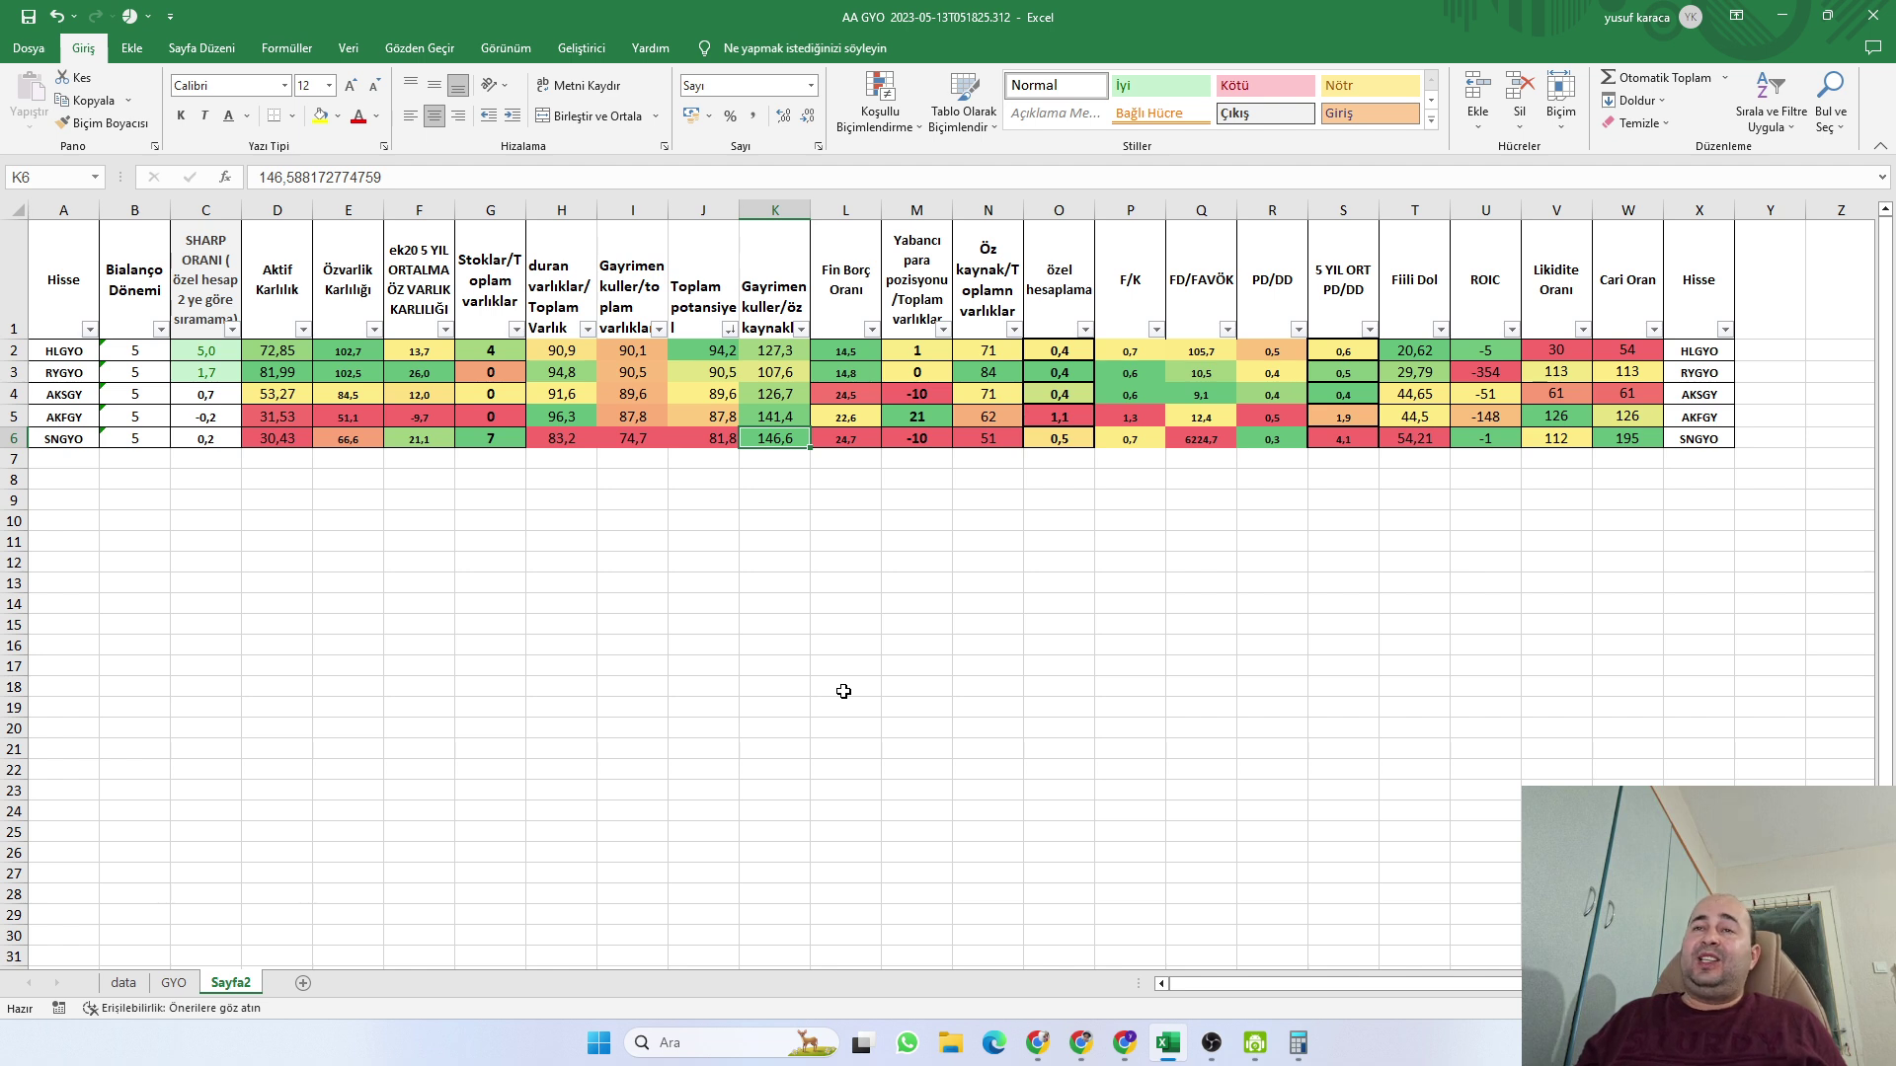
left_click(832, 432)
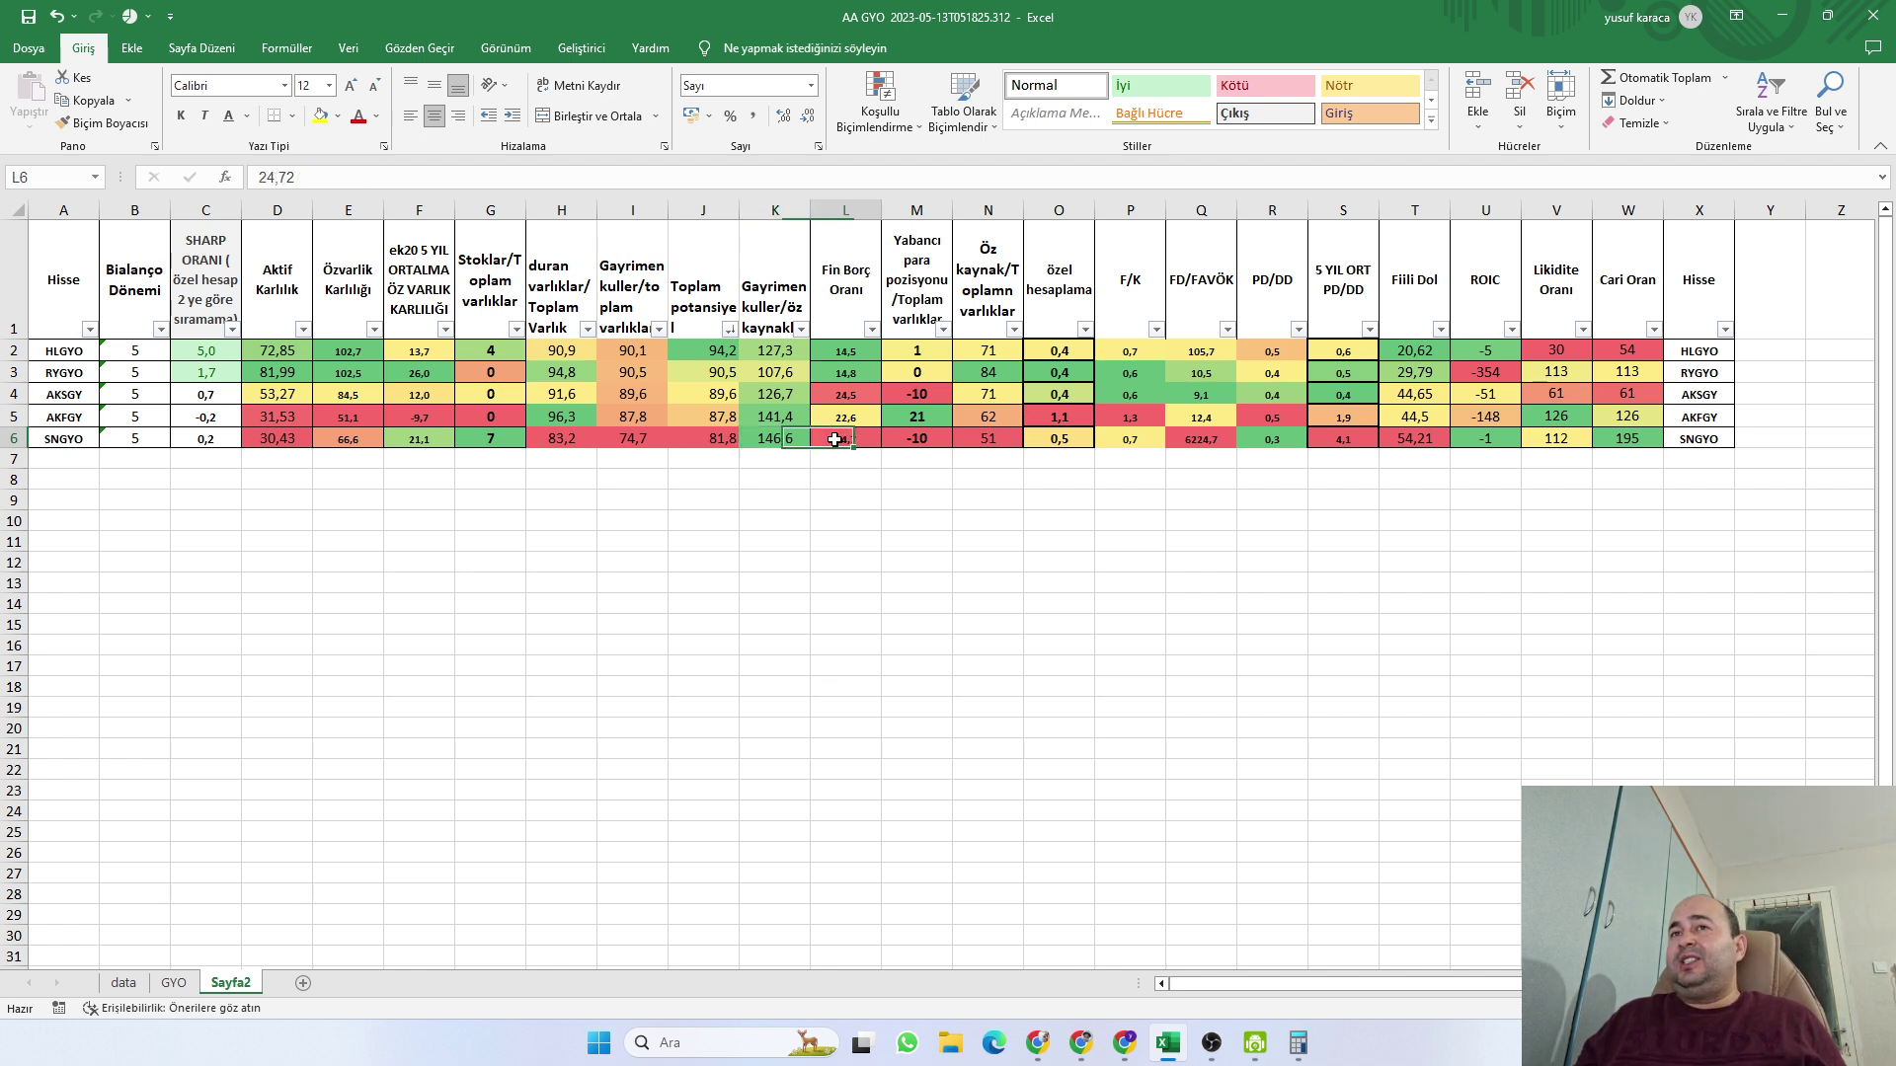